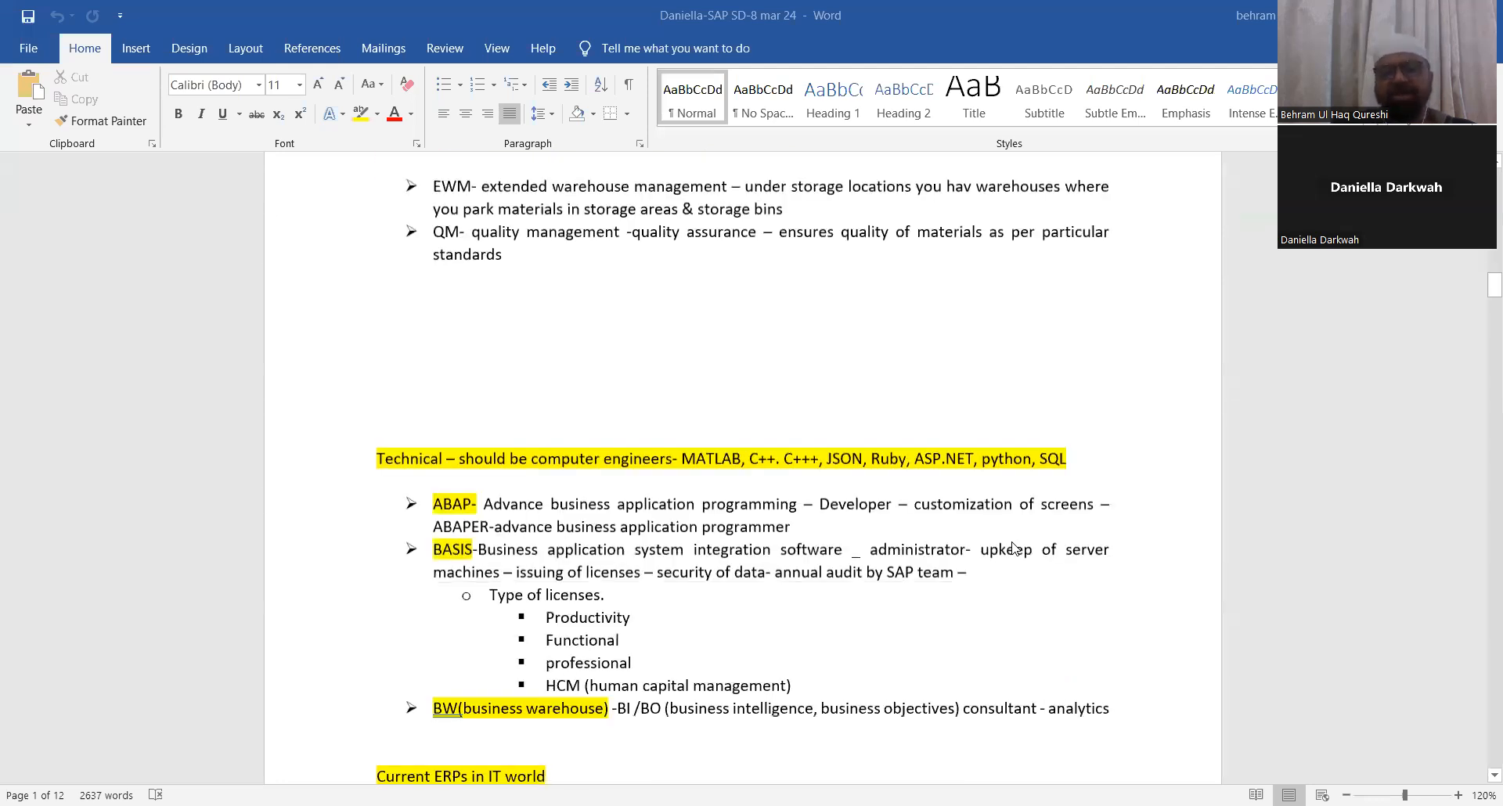
# Step: Scroll through the SAP SD notes document to review the earlier sections down to the latest entries
pyautogui.scroll(-10, 1012, 547)
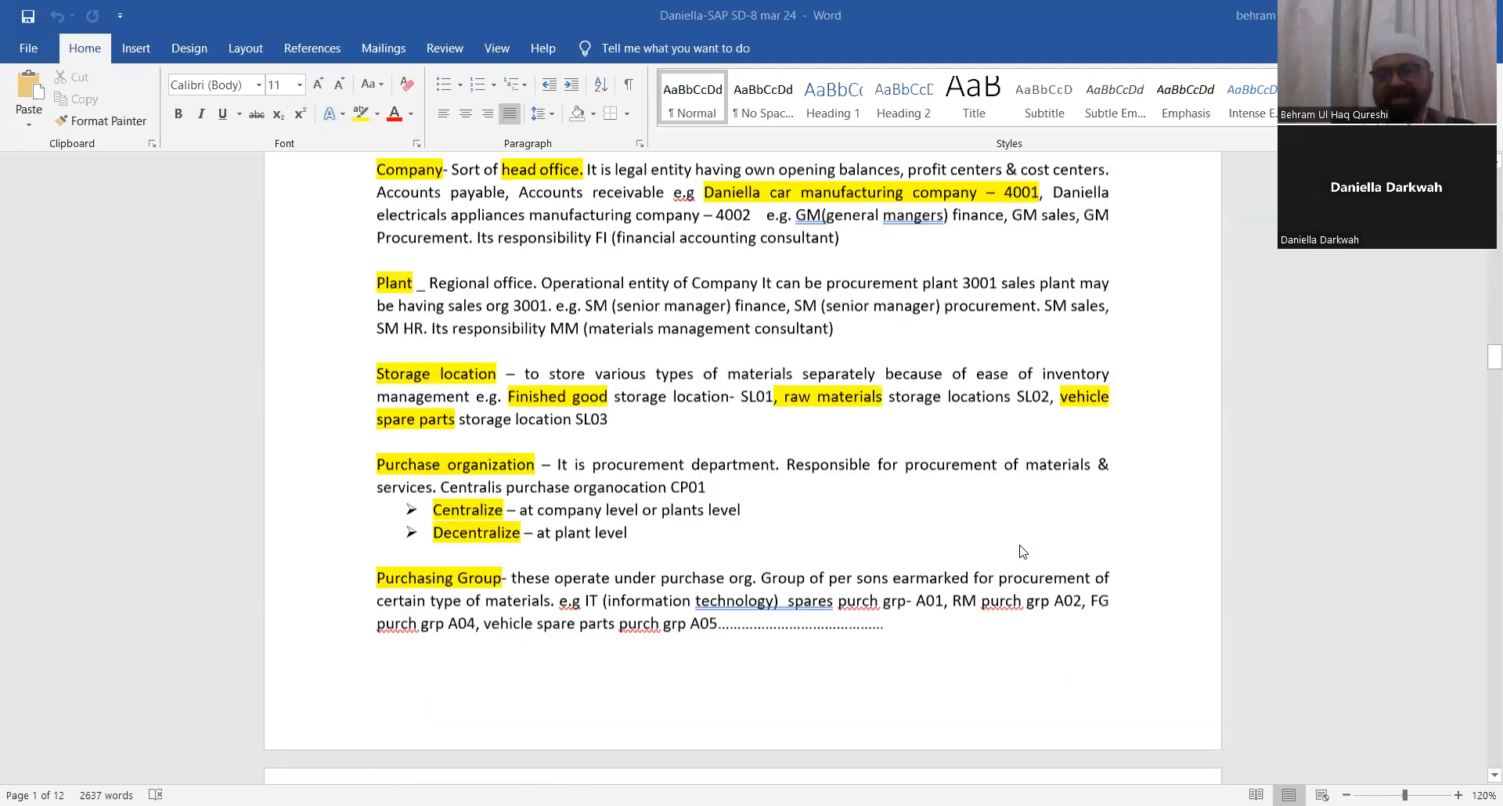
pyautogui.scroll(-10, 1023, 552)
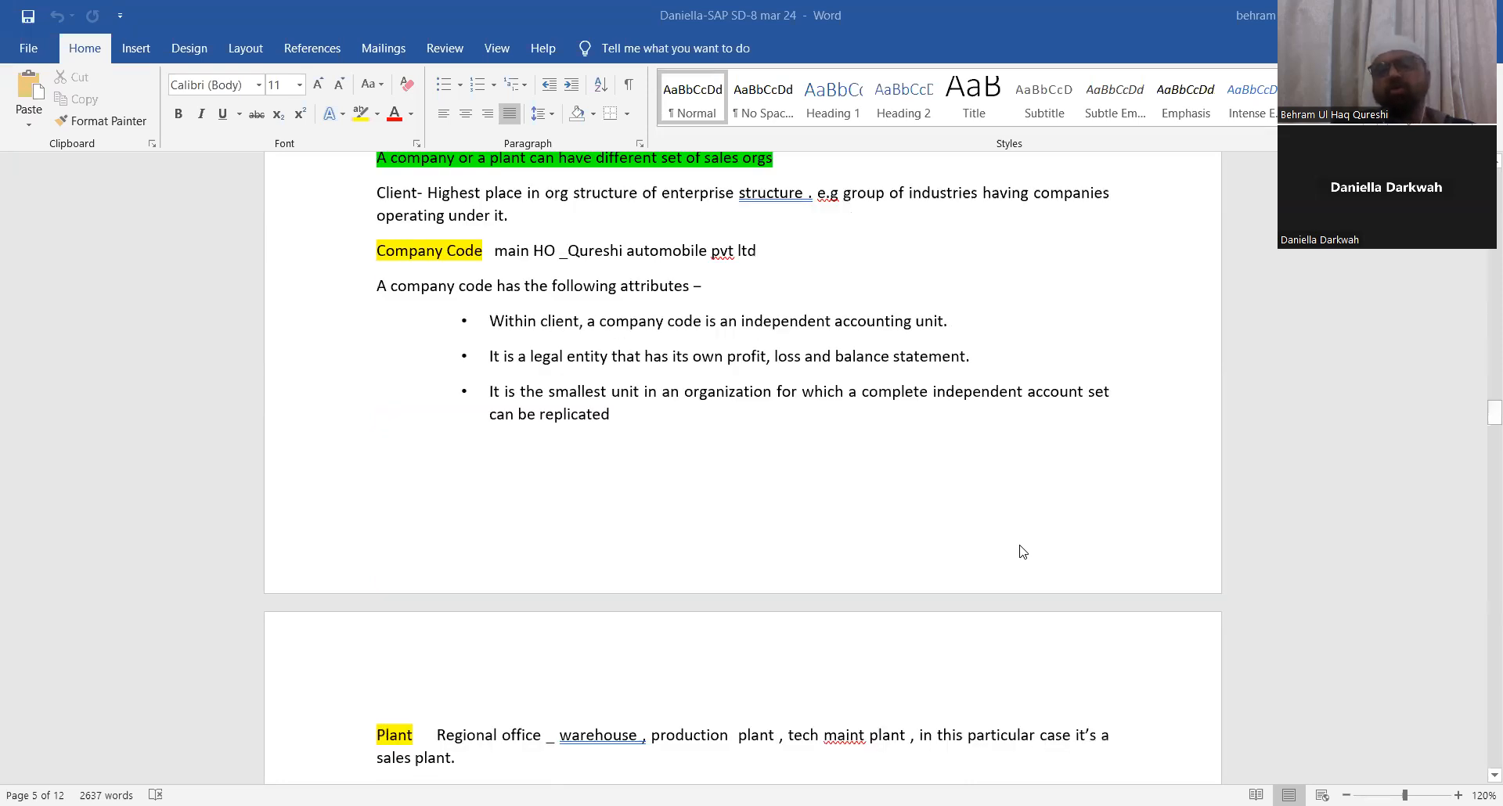
pyautogui.scroll(-10, 1023, 552)
pyautogui.scroll(-5, 1023, 552)
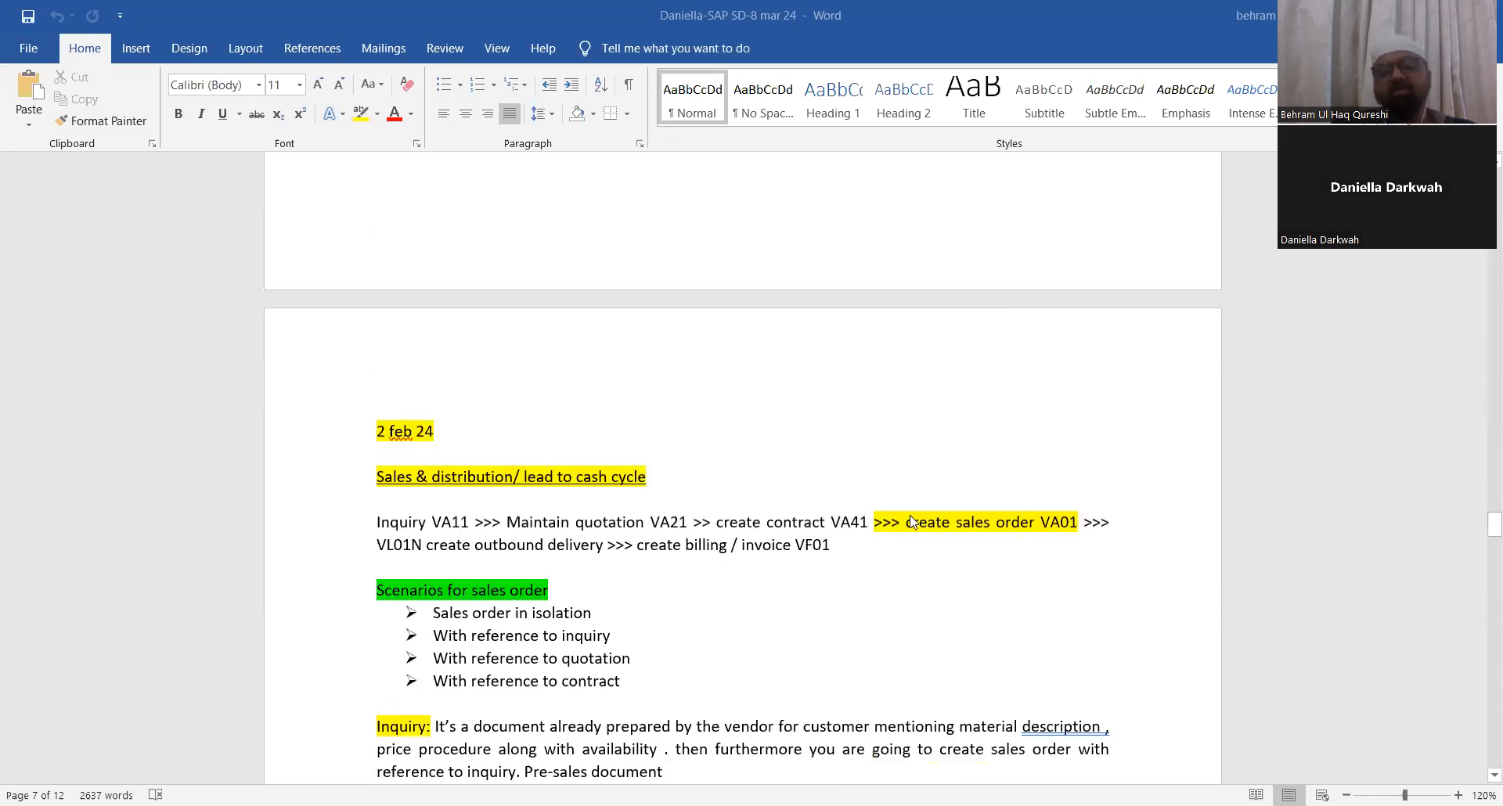
pyautogui.scroll(-8, 915, 522)
pyautogui.scroll(-15, 920, 522)
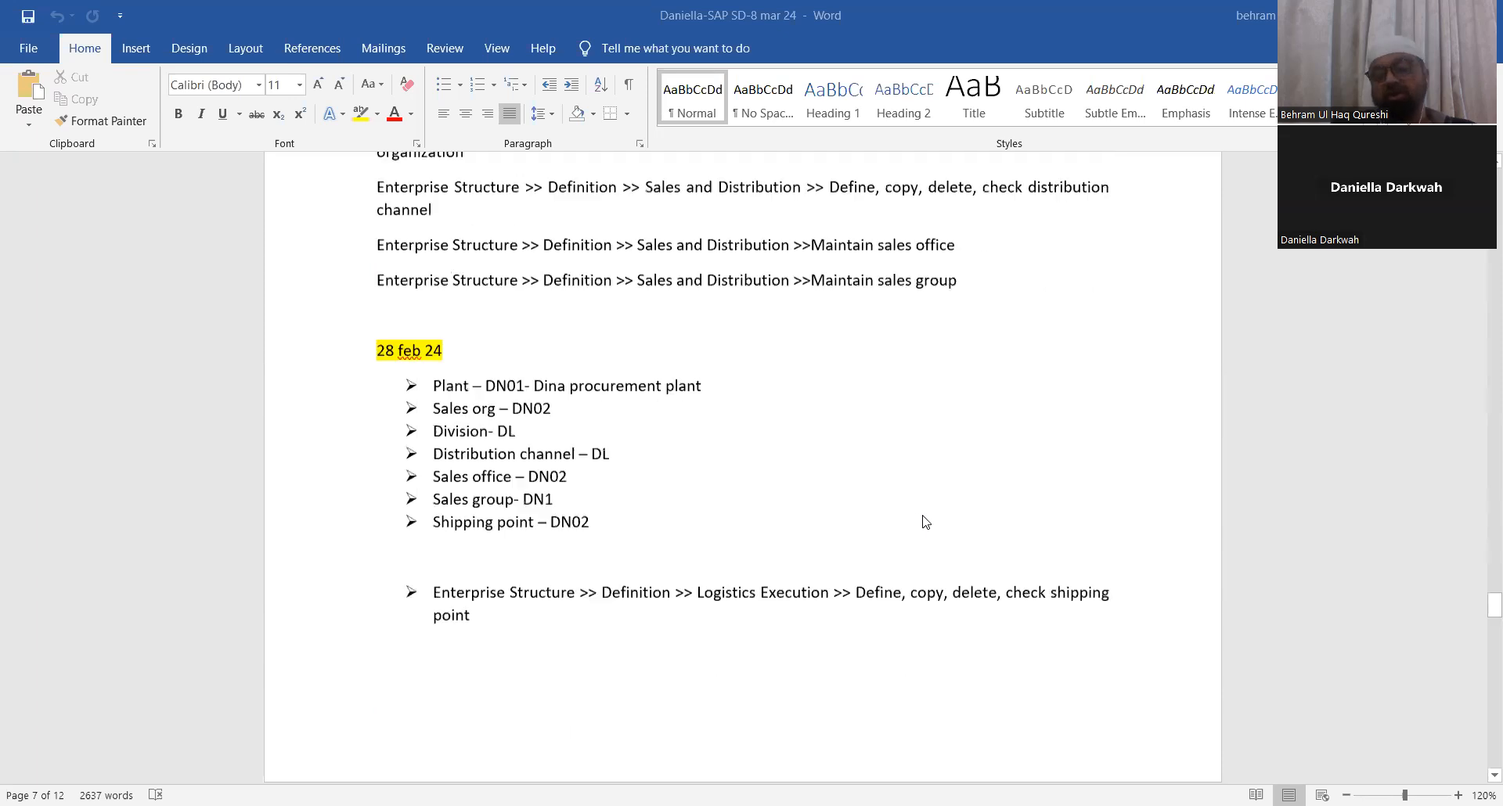
pyautogui.scroll(-20, 838, 433)
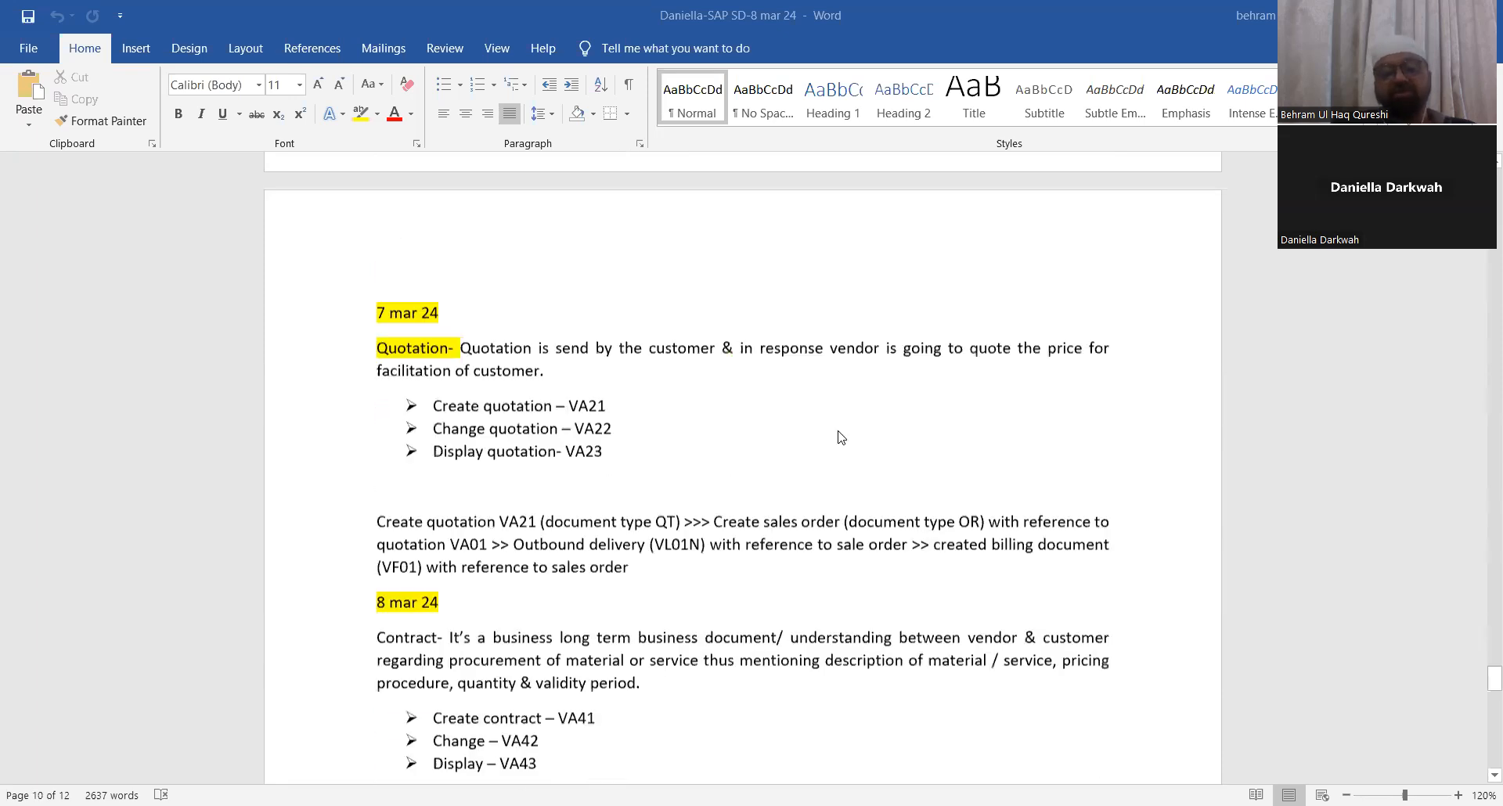
pyautogui.scroll(-3, 857, 593)
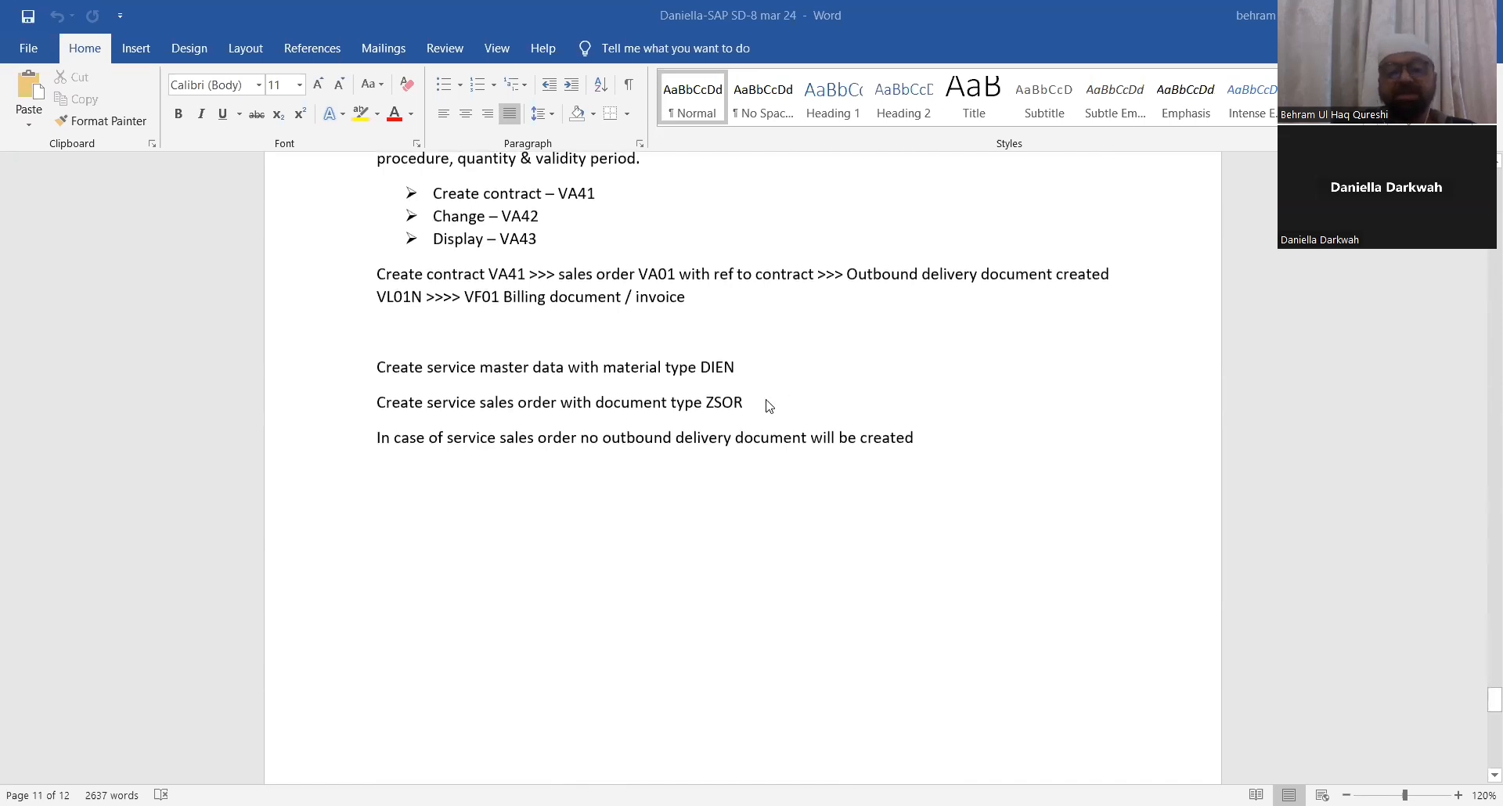
pyautogui.scroll(3, 768, 405)
pyautogui.keyDown('ctrl'); pyautogui.scroll(1, 769, 404); pyautogui.keyUp('ctrl')
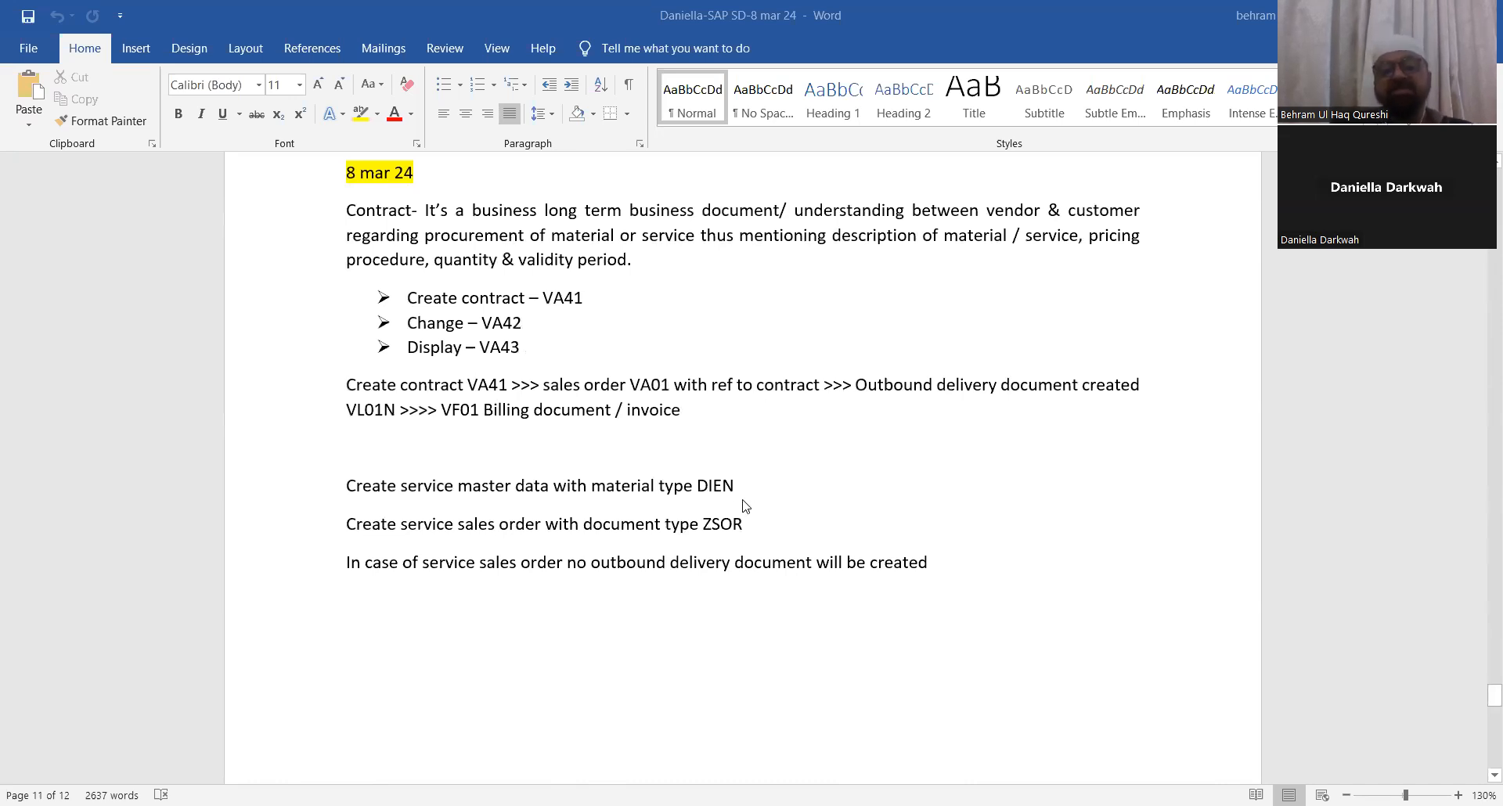
# Step: Start a new line after the last paragraph and enter the date "9 mar 24"
pyautogui.click(726, 486)
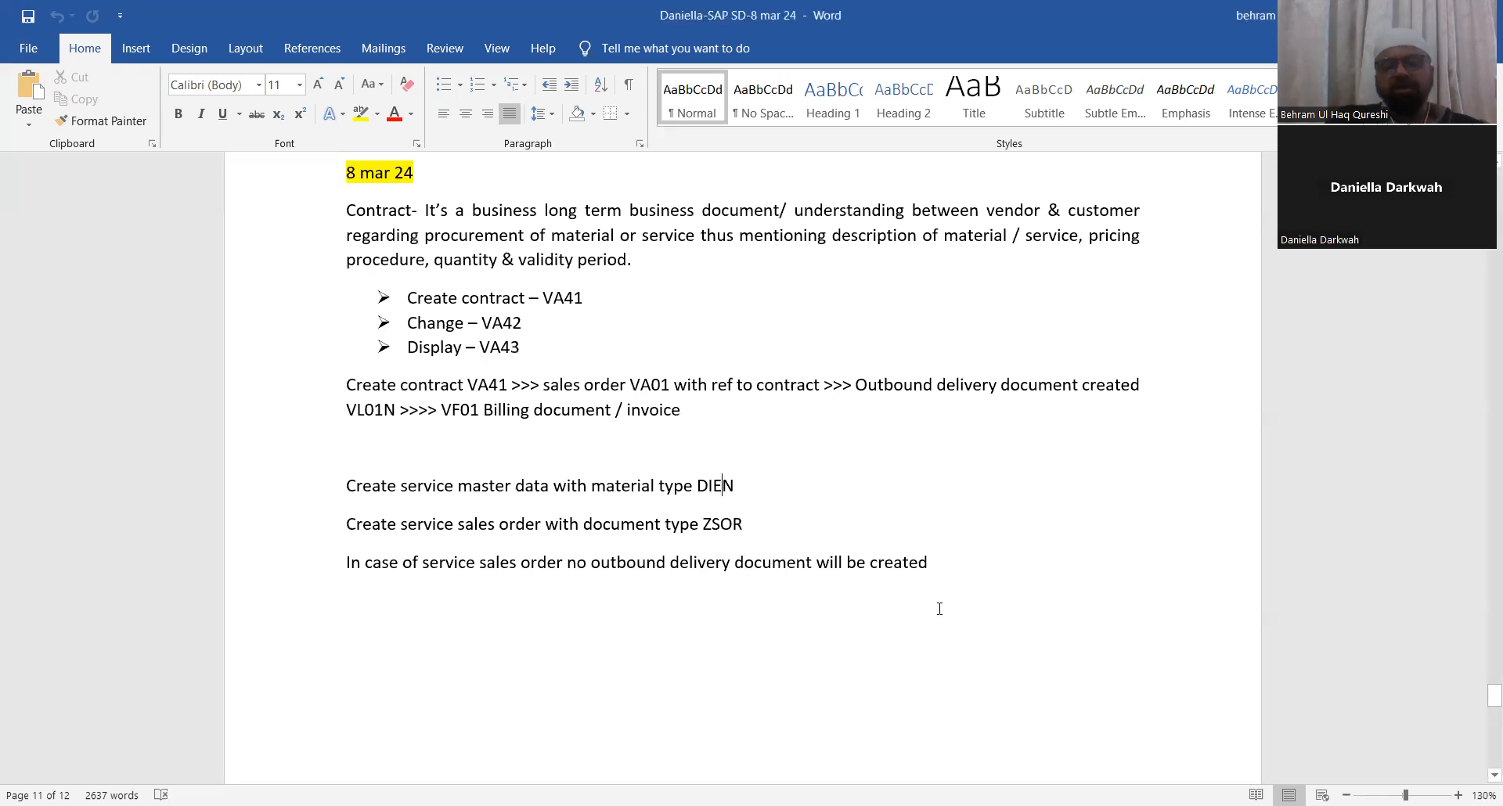
pyautogui.press('Return')
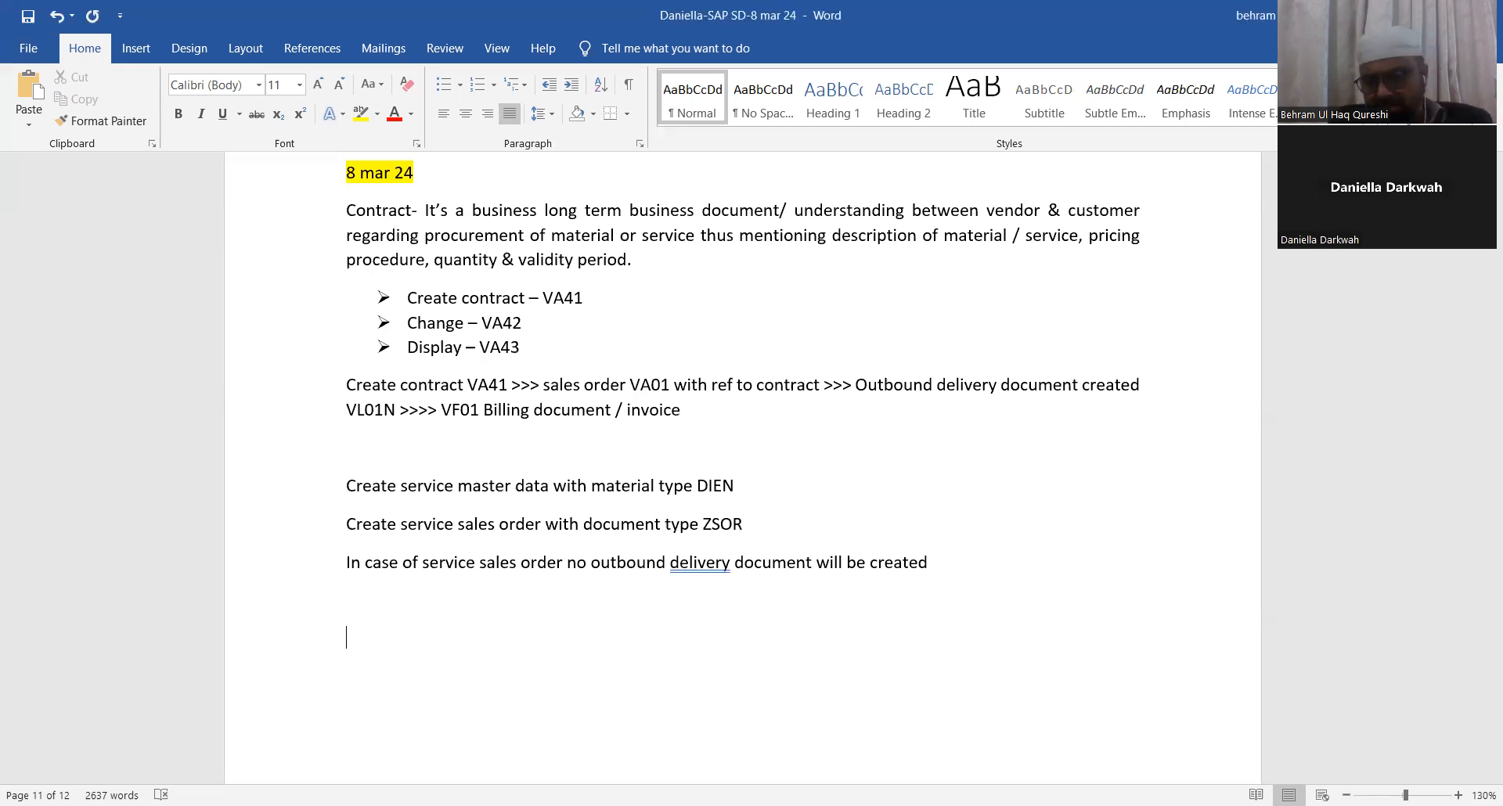
pyautogui.write('9')
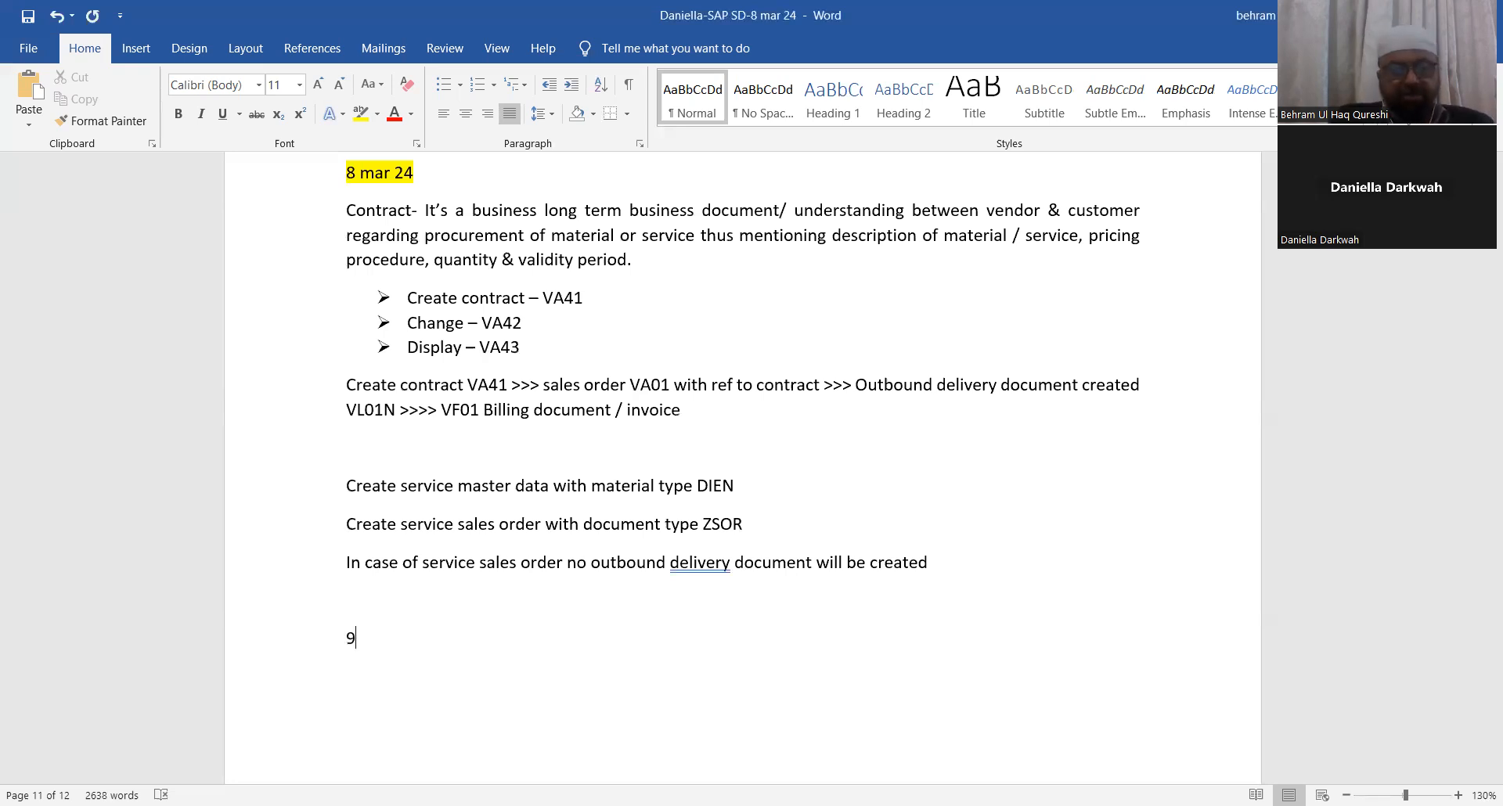
pyautogui.write(' mar ')
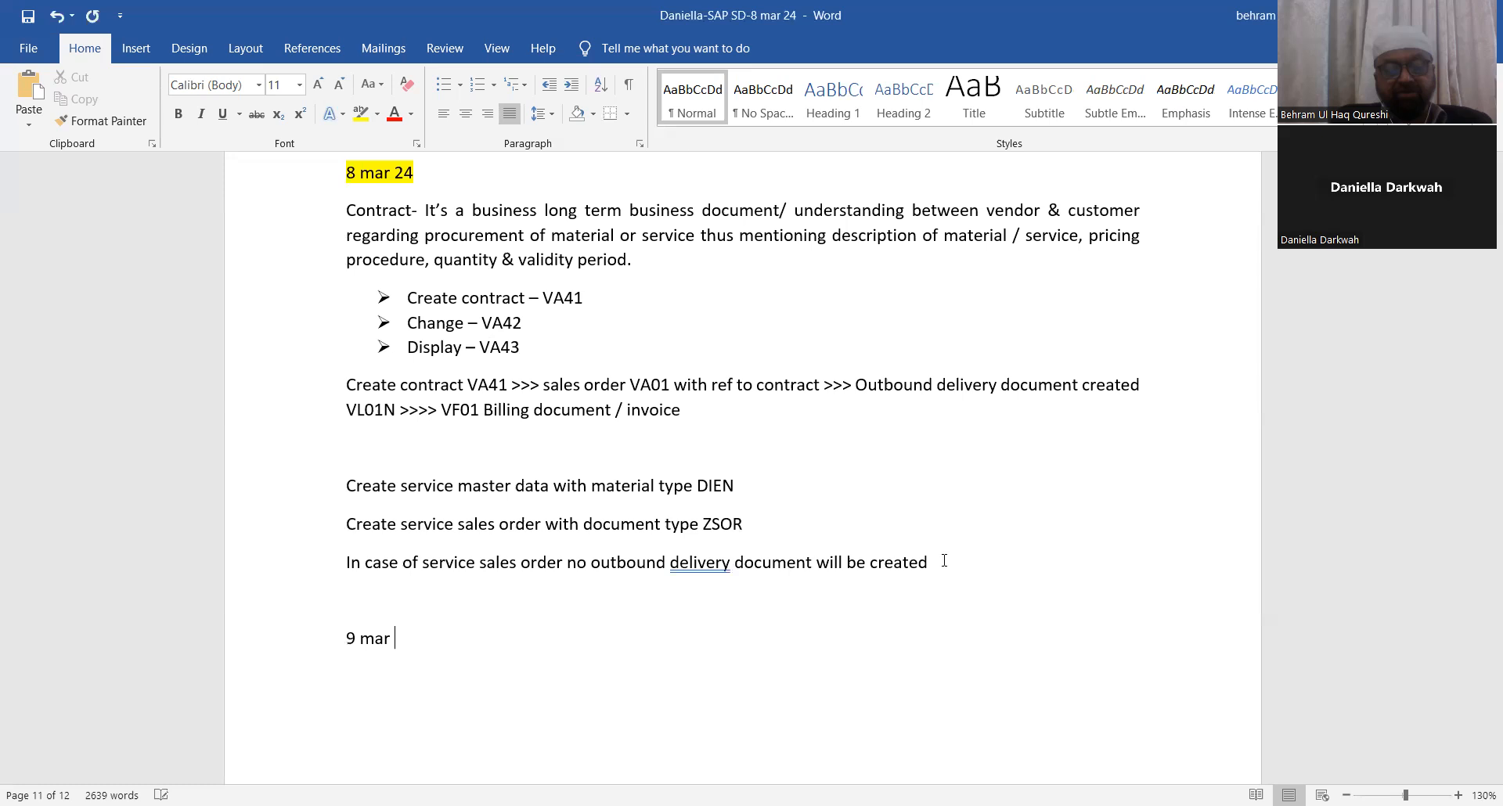
pyautogui.write('24')
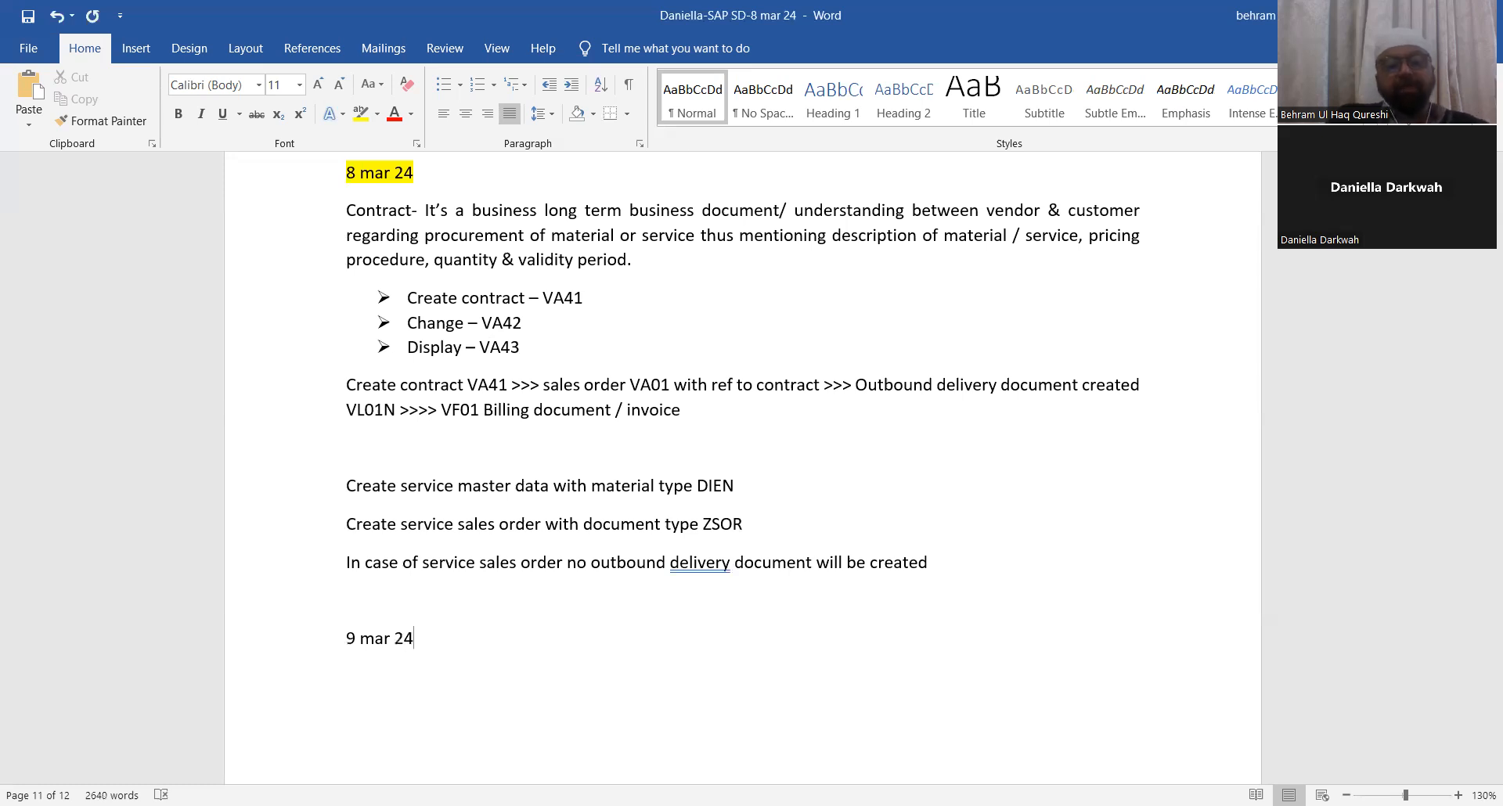
# Step: Select the "9 mar 24" line and highlight it in yellow
pyautogui.scroll(-2, 829, 465)
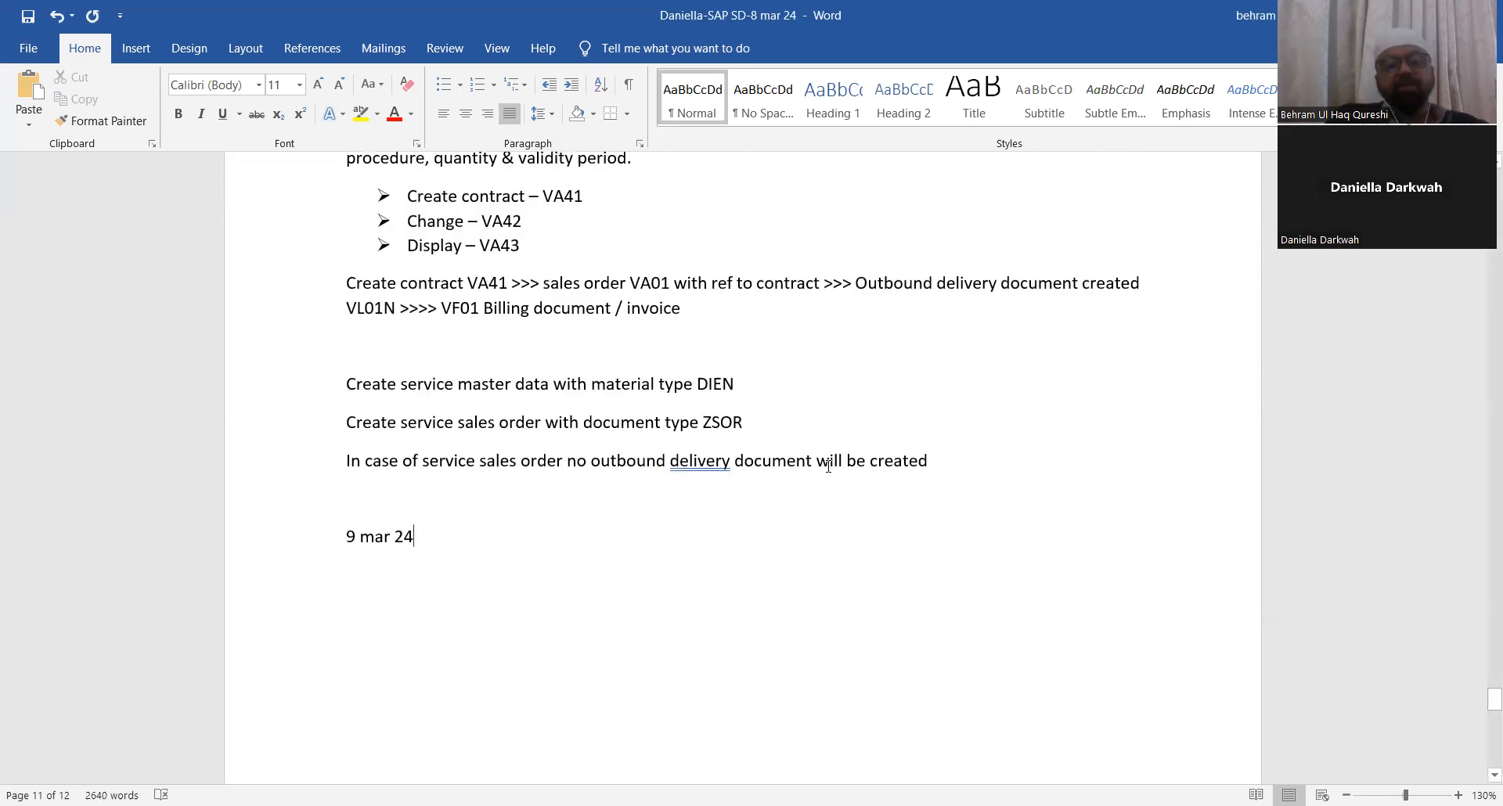
pyautogui.tripleClick(338, 540)
pyautogui.click(496, 513)
pyautogui.click(599, 249)
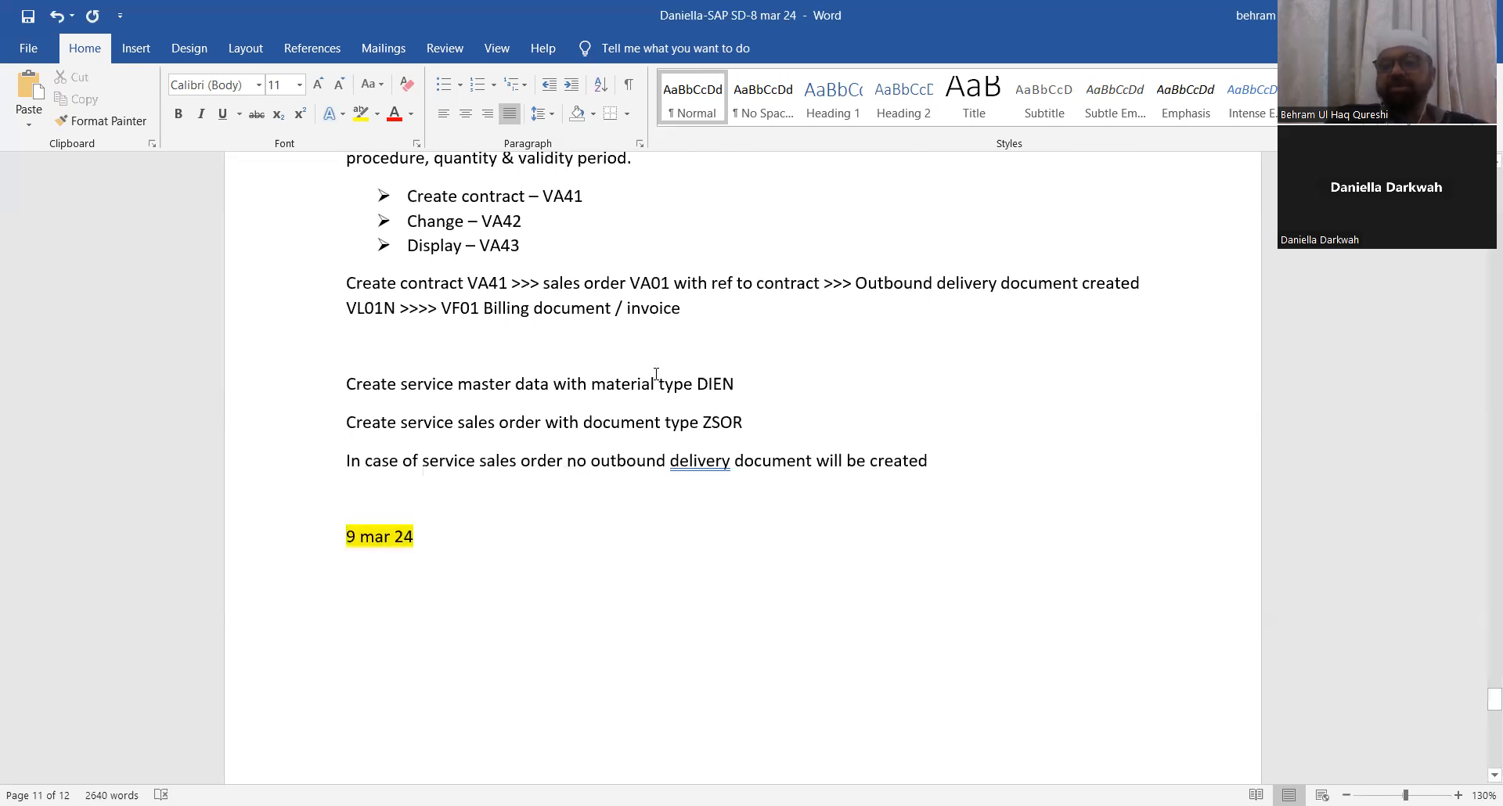
# Step: Add the heading "Scheduling agreement" on the line below the date
pyautogui.scroll(-3, 658, 370)
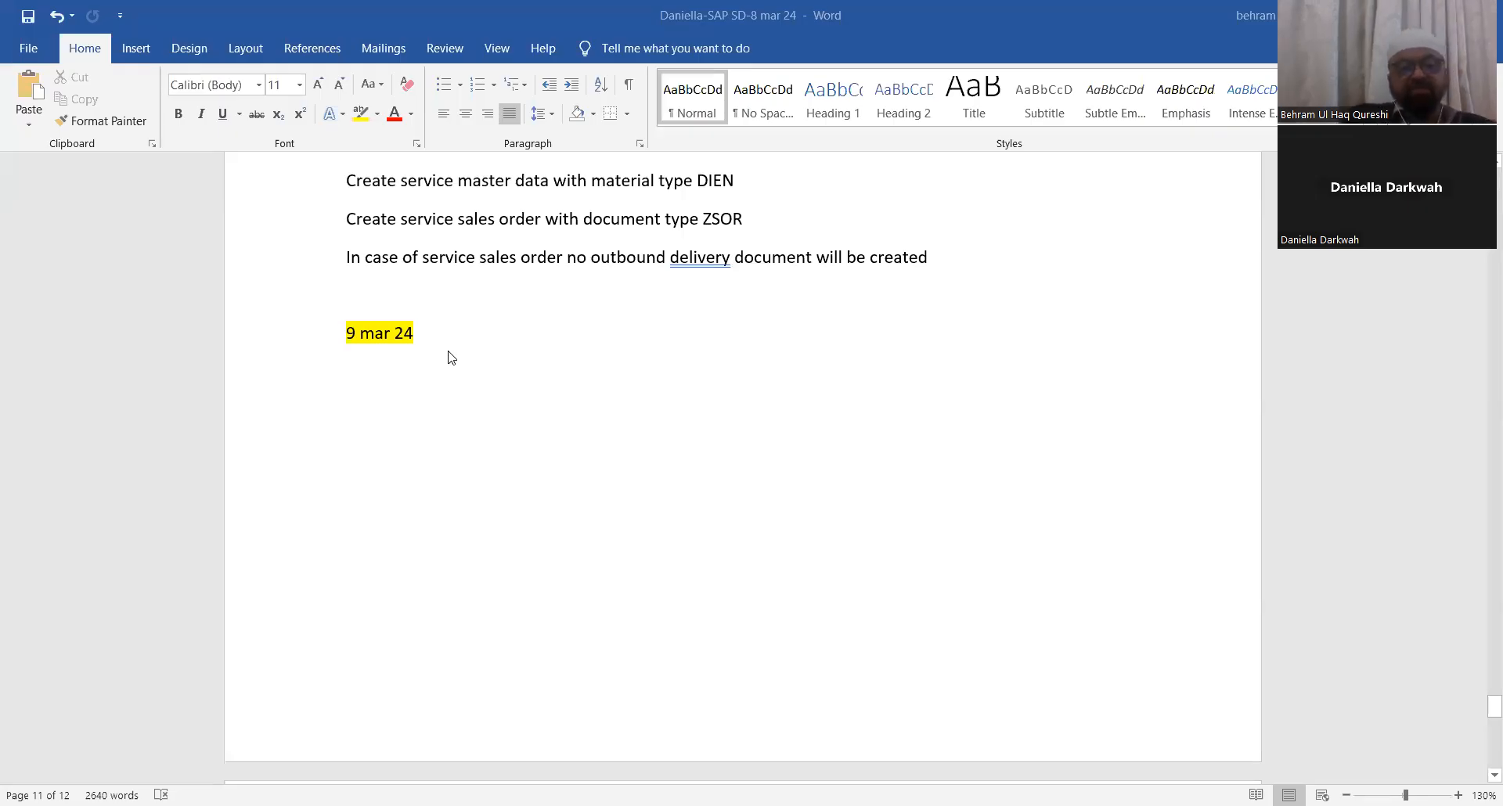
pyautogui.scroll(2, 451, 357)
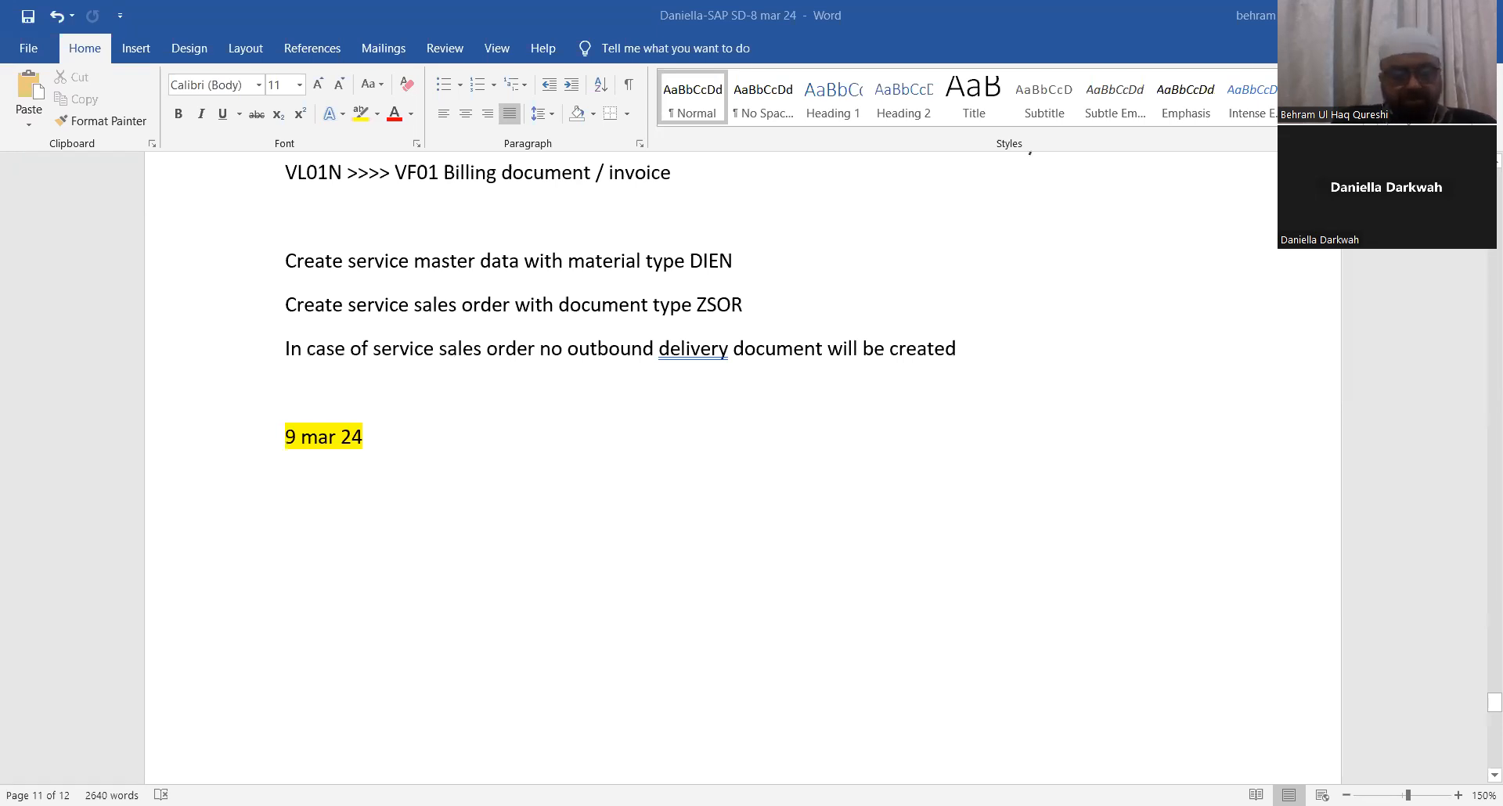
pyautogui.write('Sche')
pyautogui.write('duli')
pyautogui.press('BackSpace')
pyautogui.write('uling agreement')
pyautogui.press('Return')
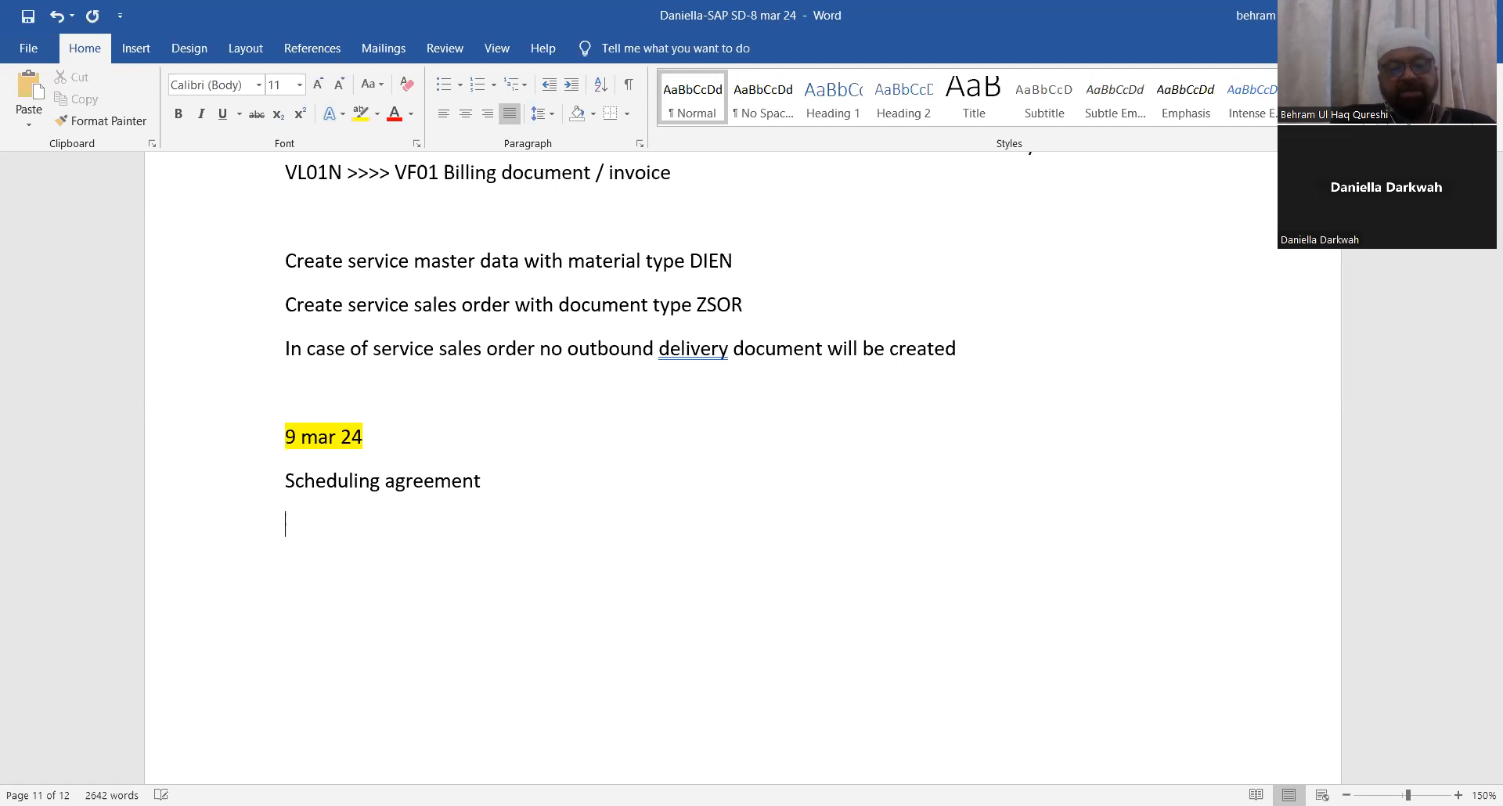
# Step: Add the line "VA31- create scheduling agreement" below the heading
pyautogui.write('VA')
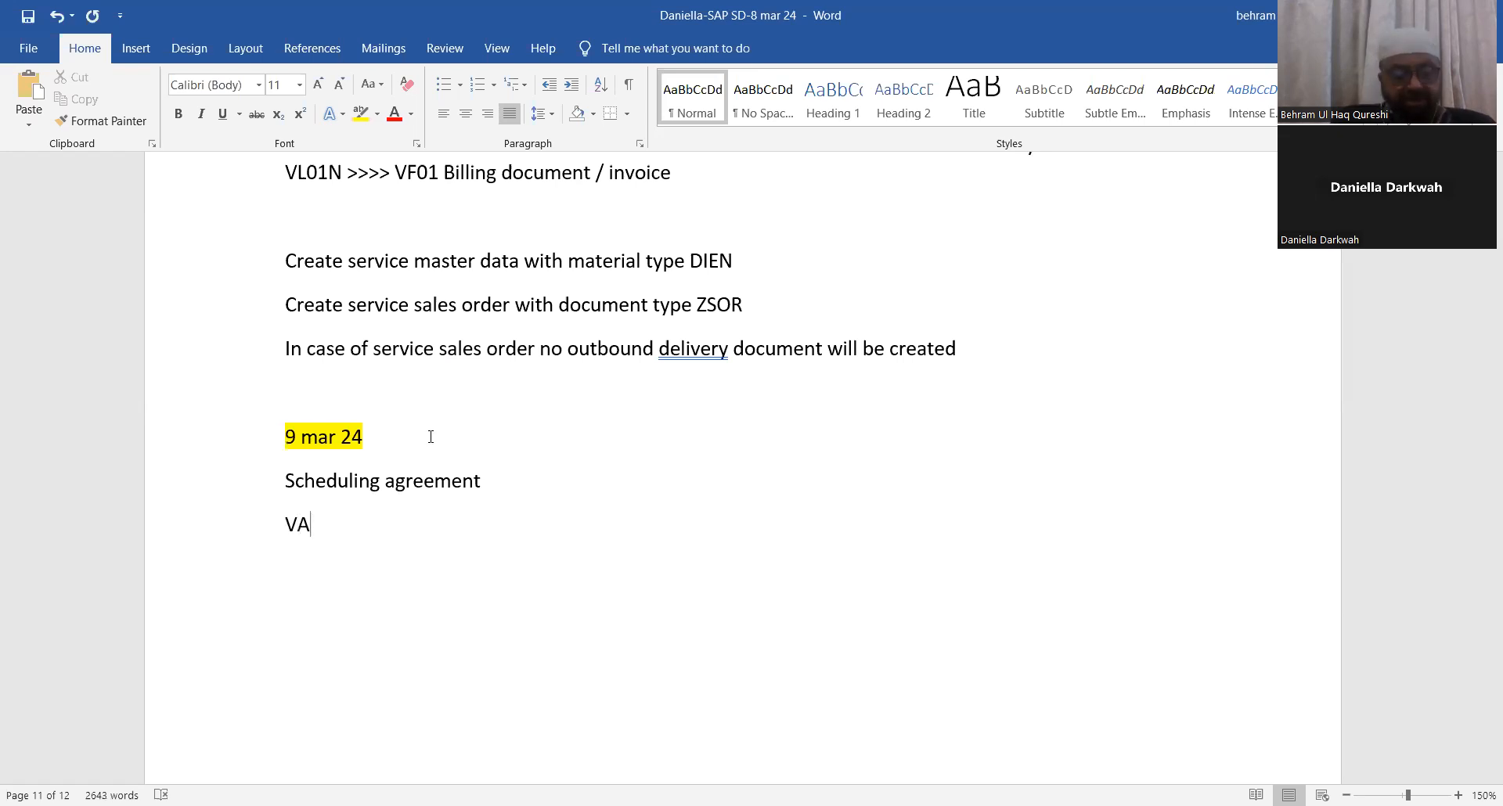
pyautogui.write('31- c')
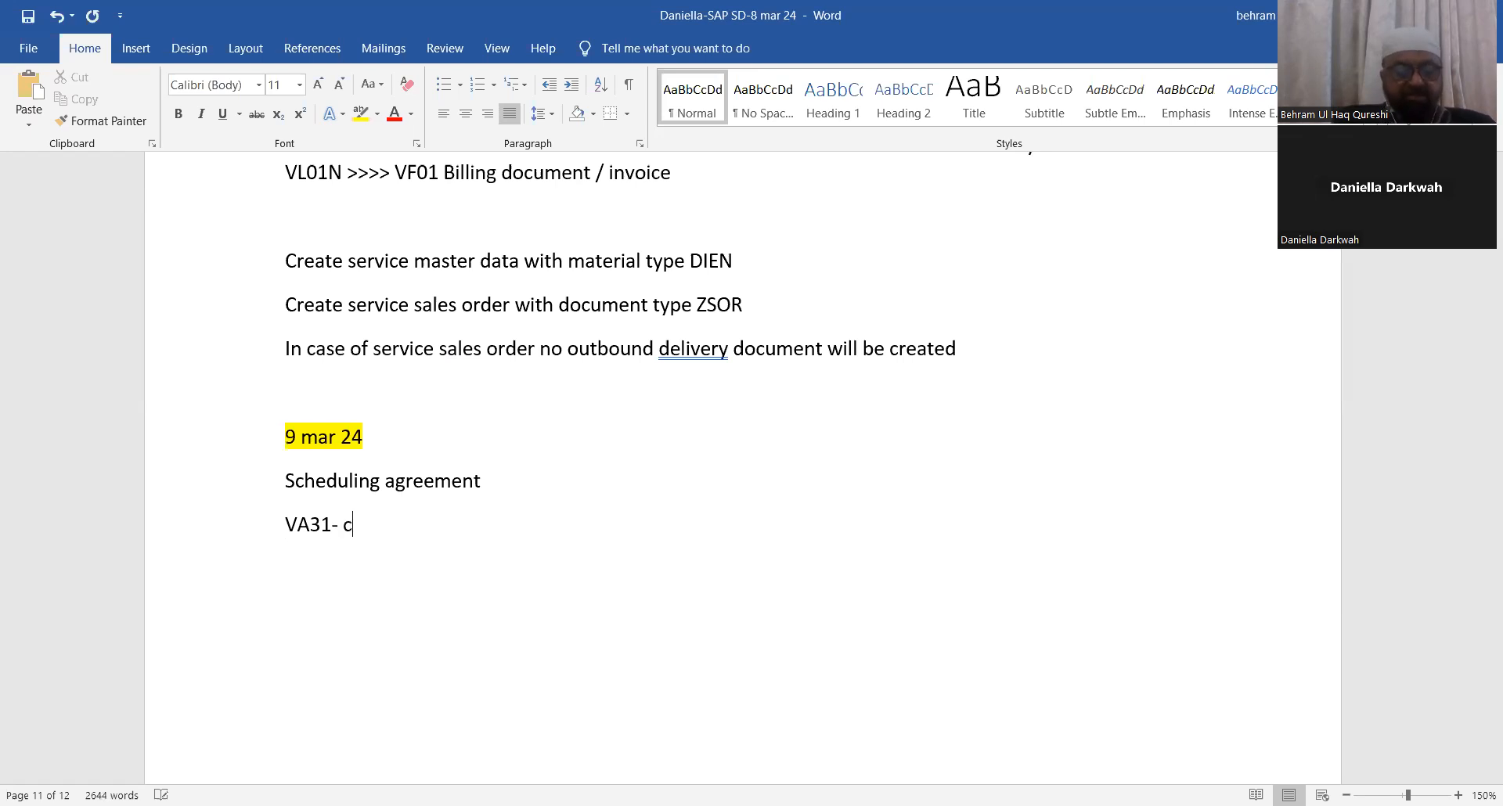
pyautogui.write('reate schedu')
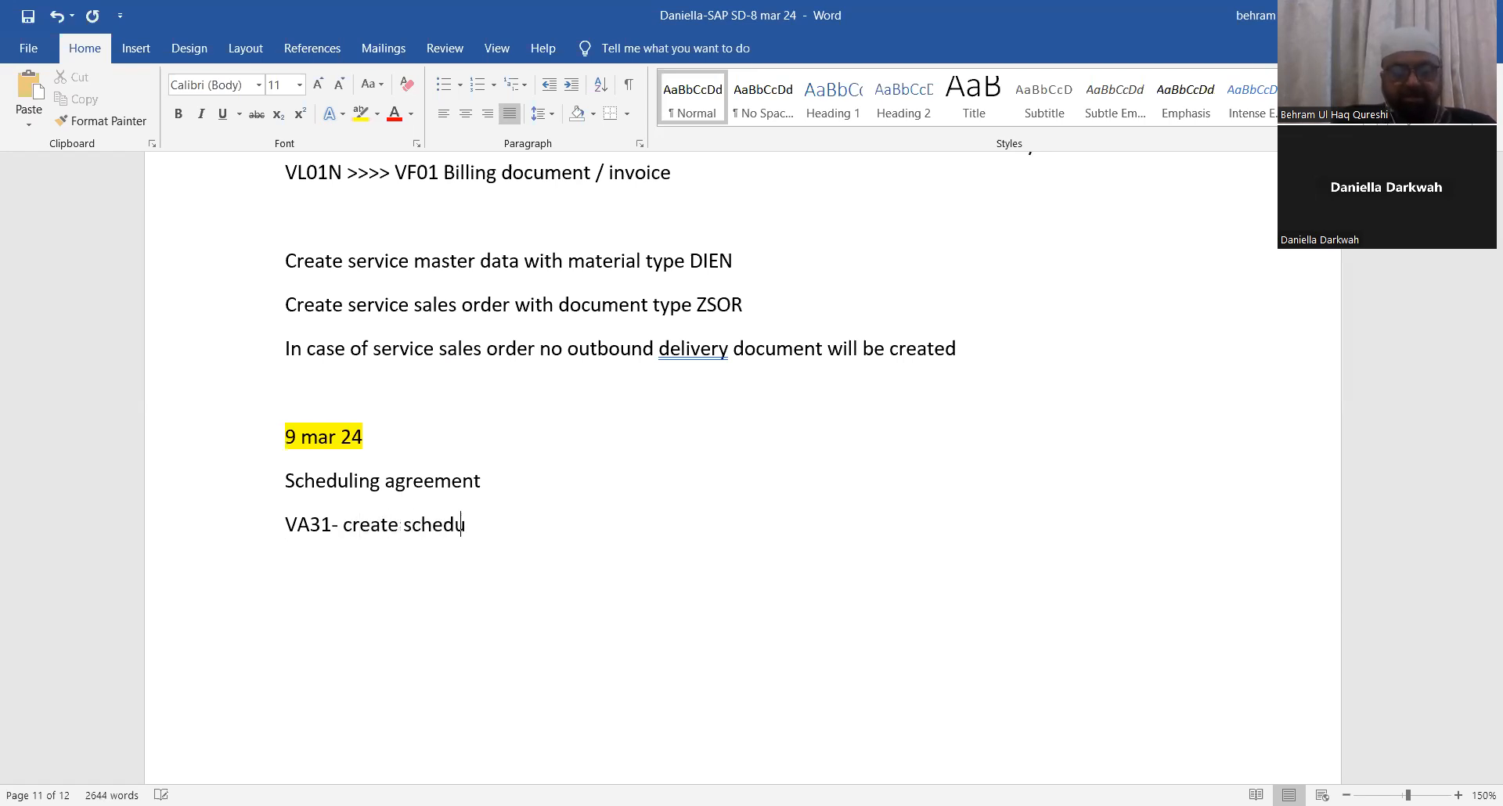
pyautogui.write('ling agr')
pyautogui.write('eeme')
pyautogui.press('BackSpace')
pyautogui.write('men')
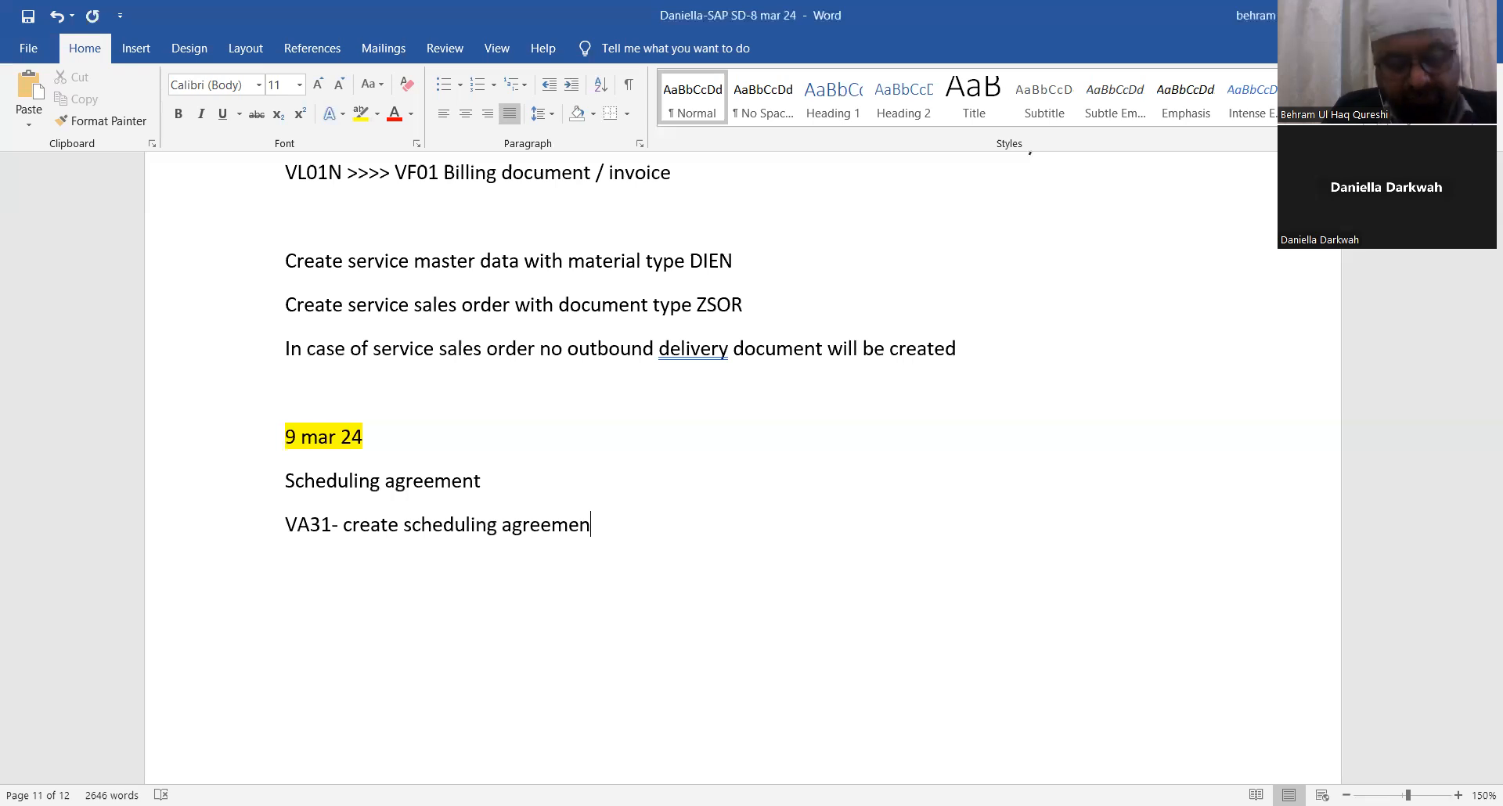
pyautogui.write('t')
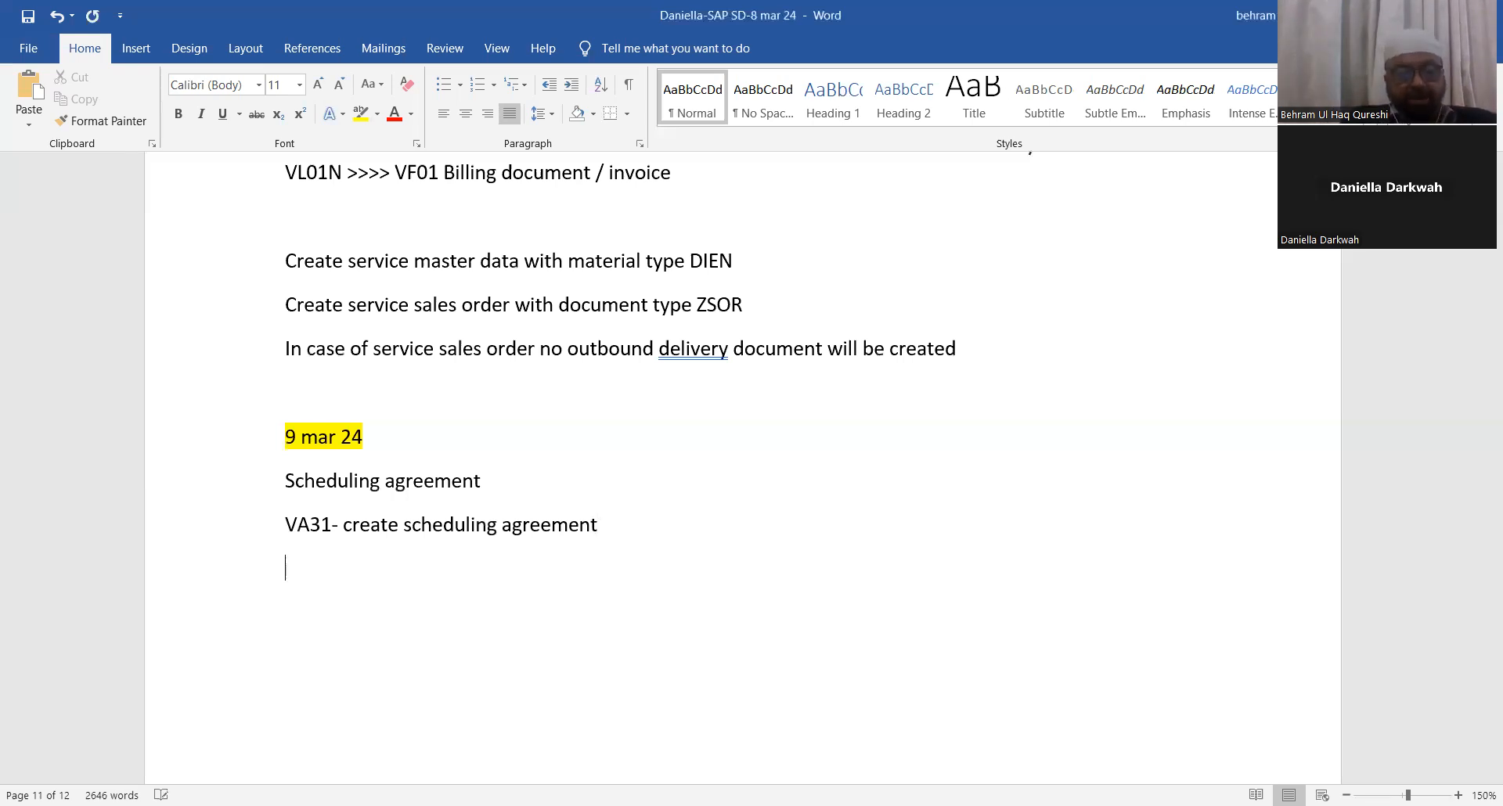
pyautogui.write('VA32')
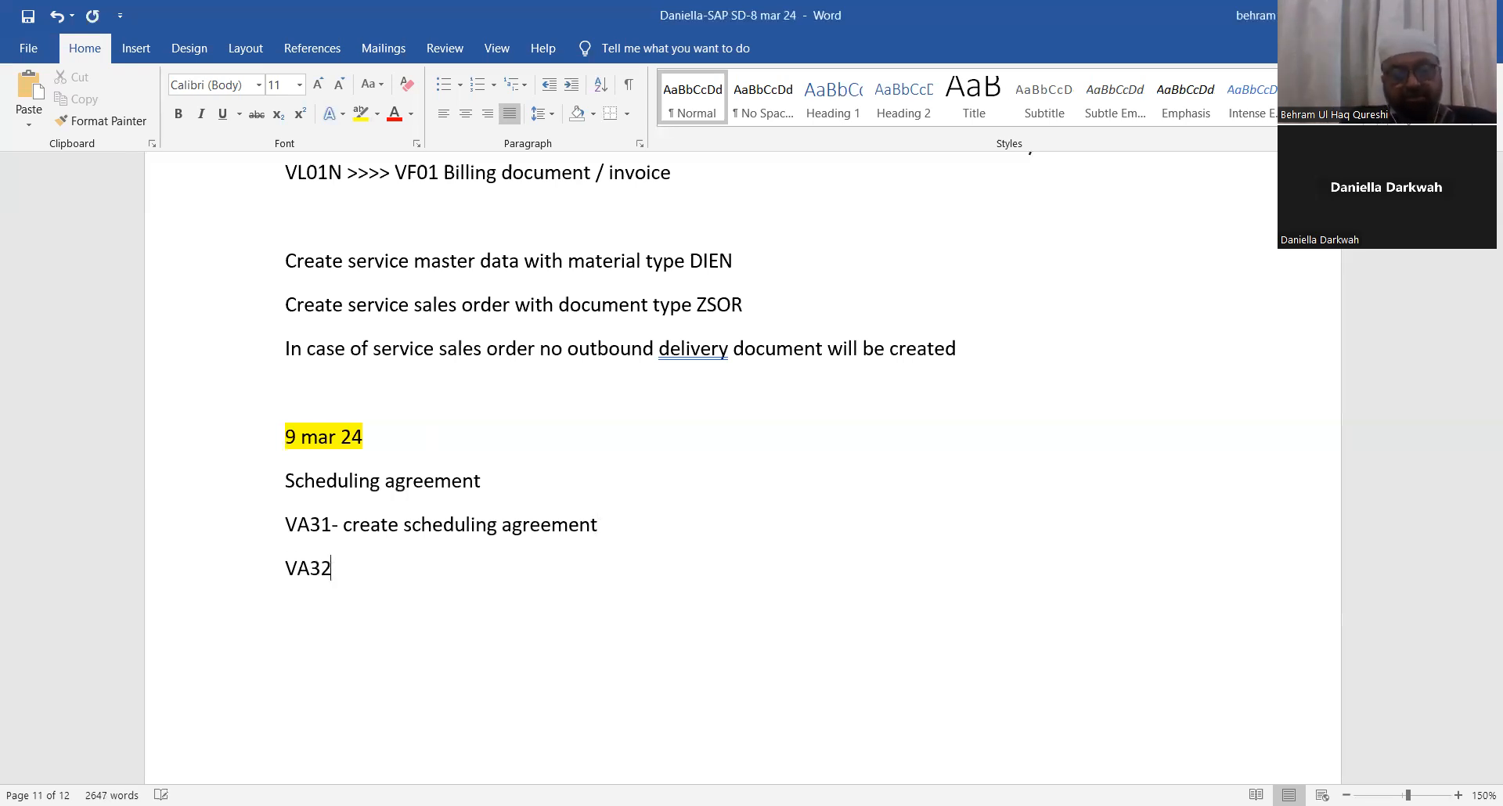
pyautogui.write('- change sched')
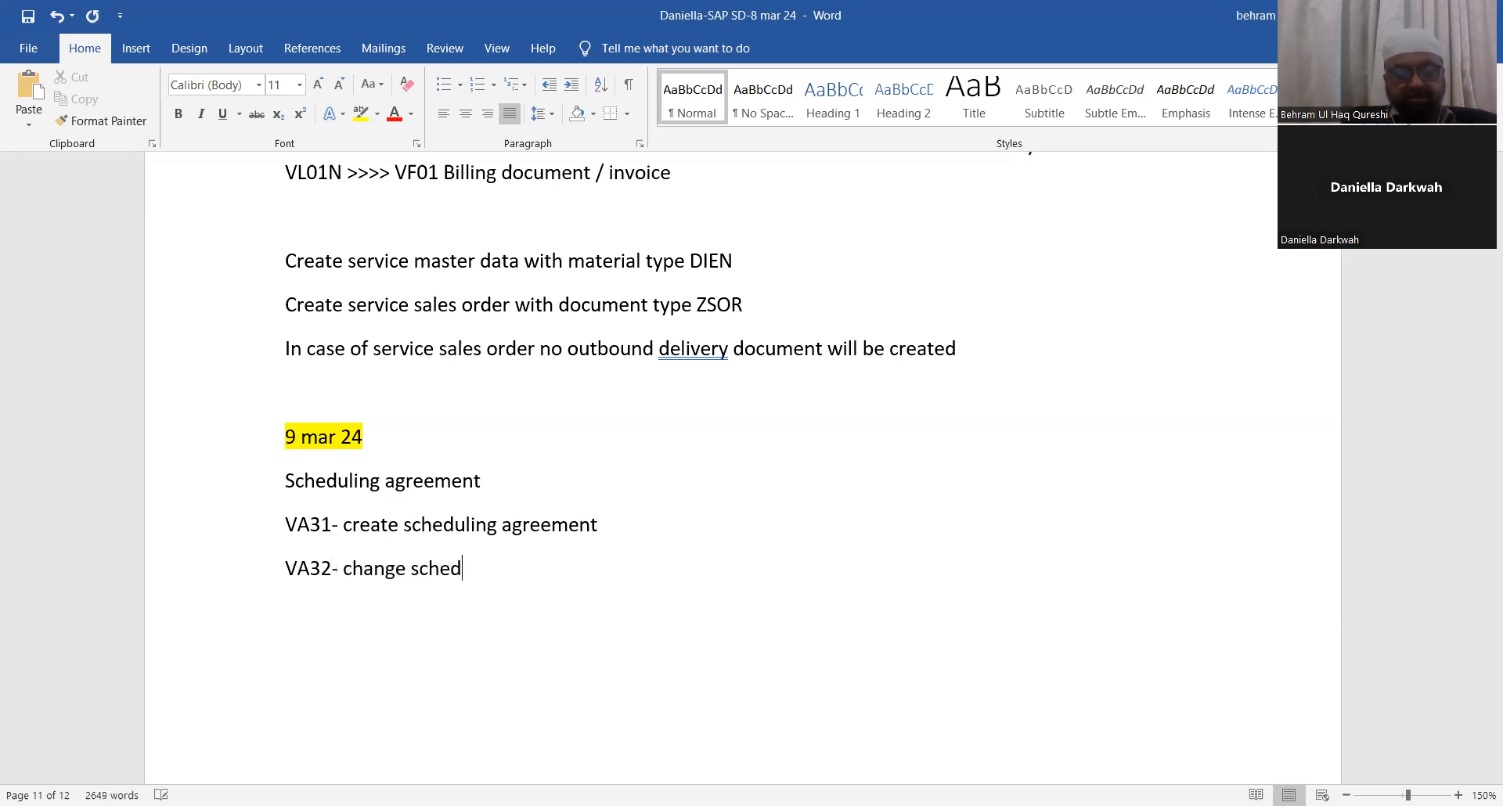
pyautogui.write('uling agreement')
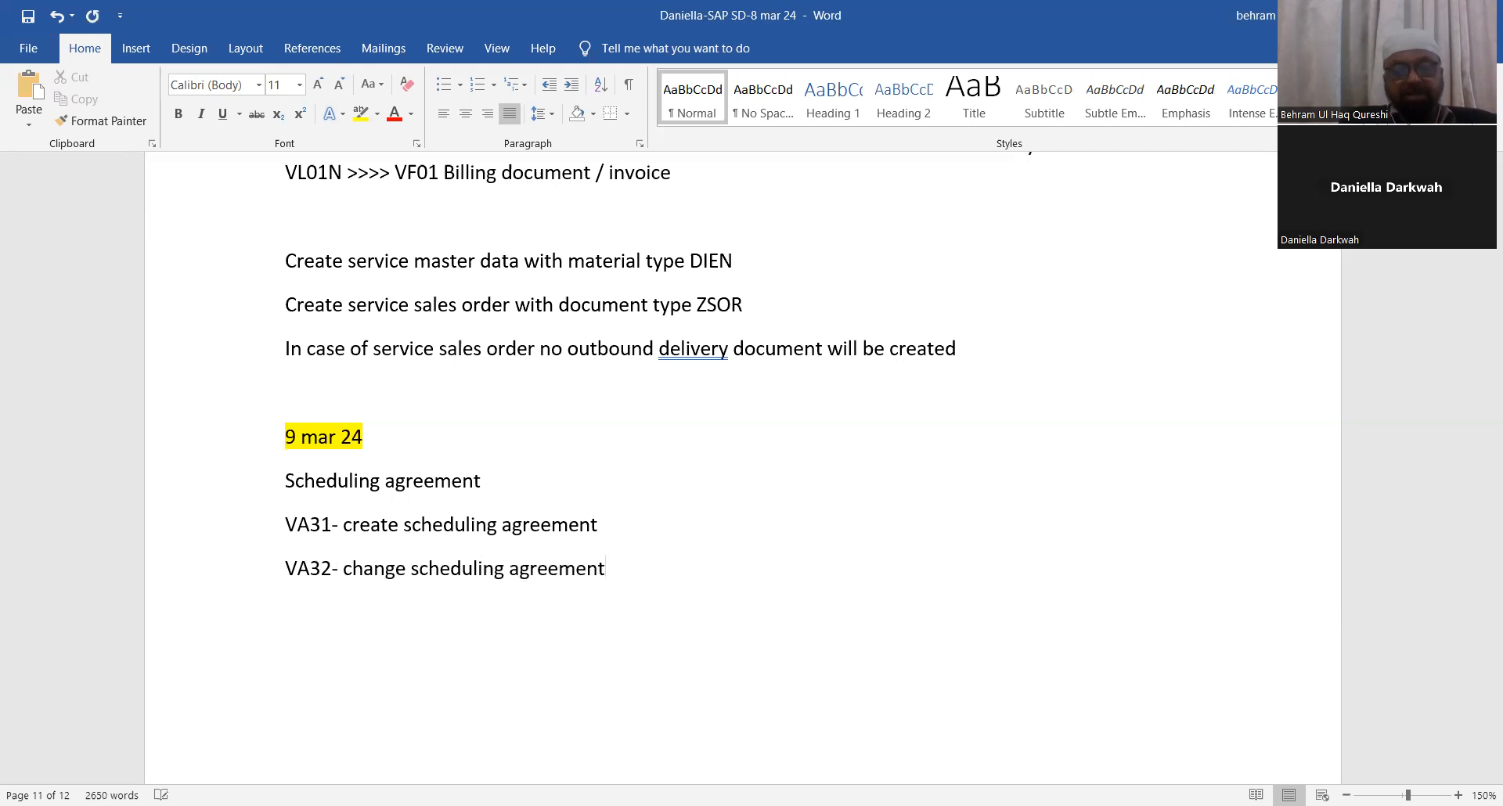
# Step: Add the line "VA32- change scheduling agreement" on the next line
pyautogui.press('Return')
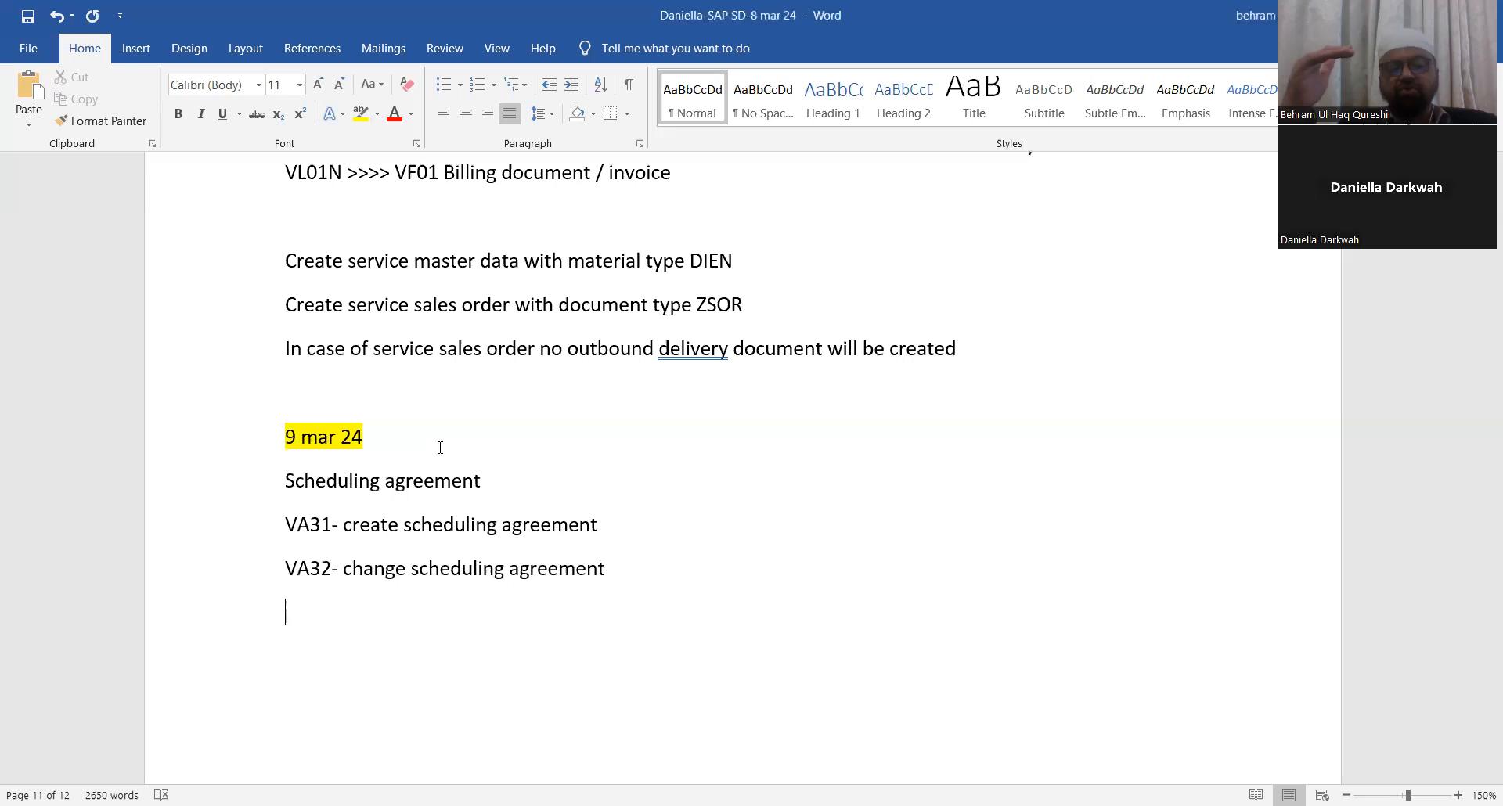
# Step: Add the line "VA33- Display scheduling agreement" on the next line
pyautogui.write('VA')
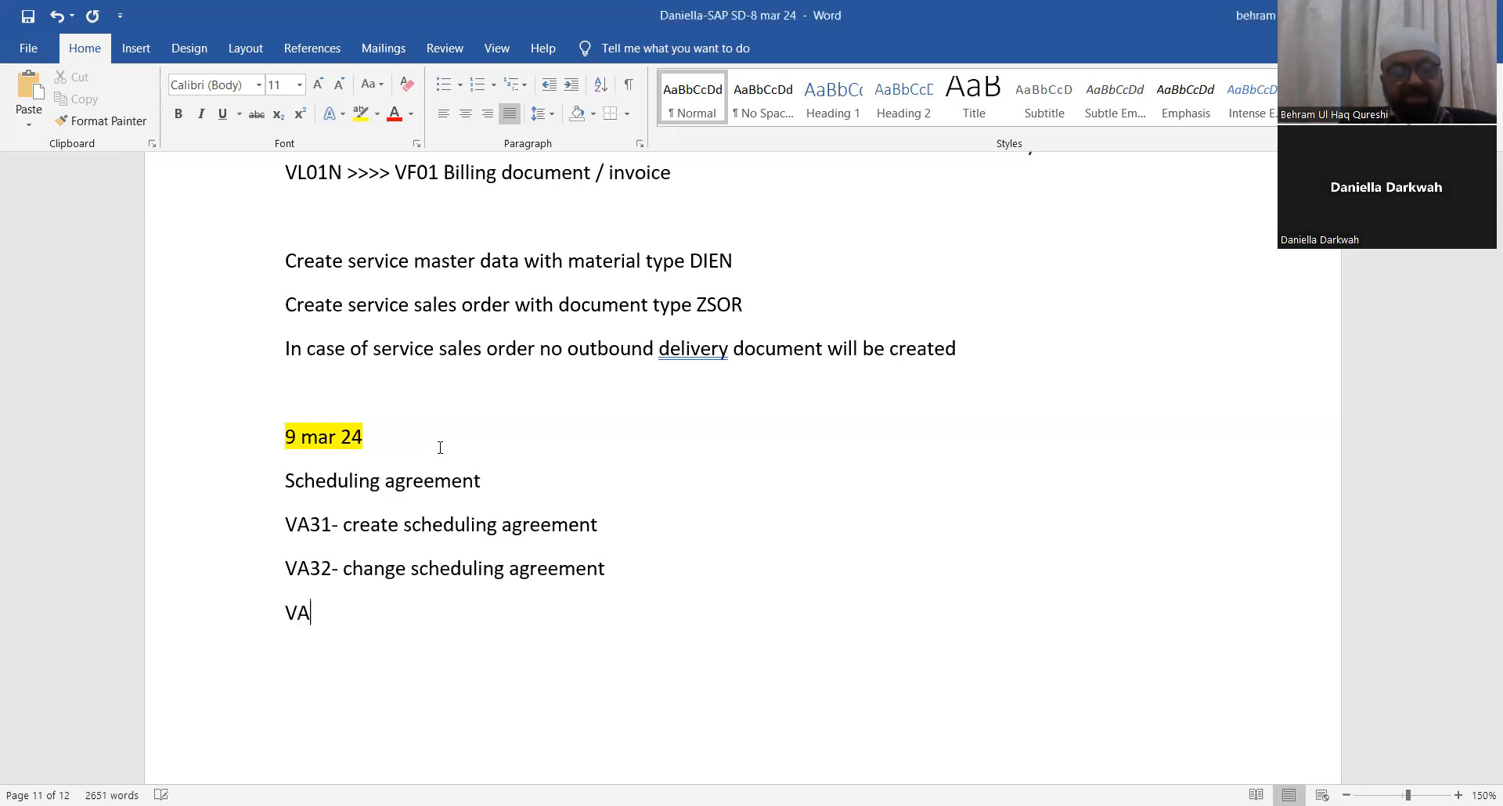
pyautogui.write('33- Display ')
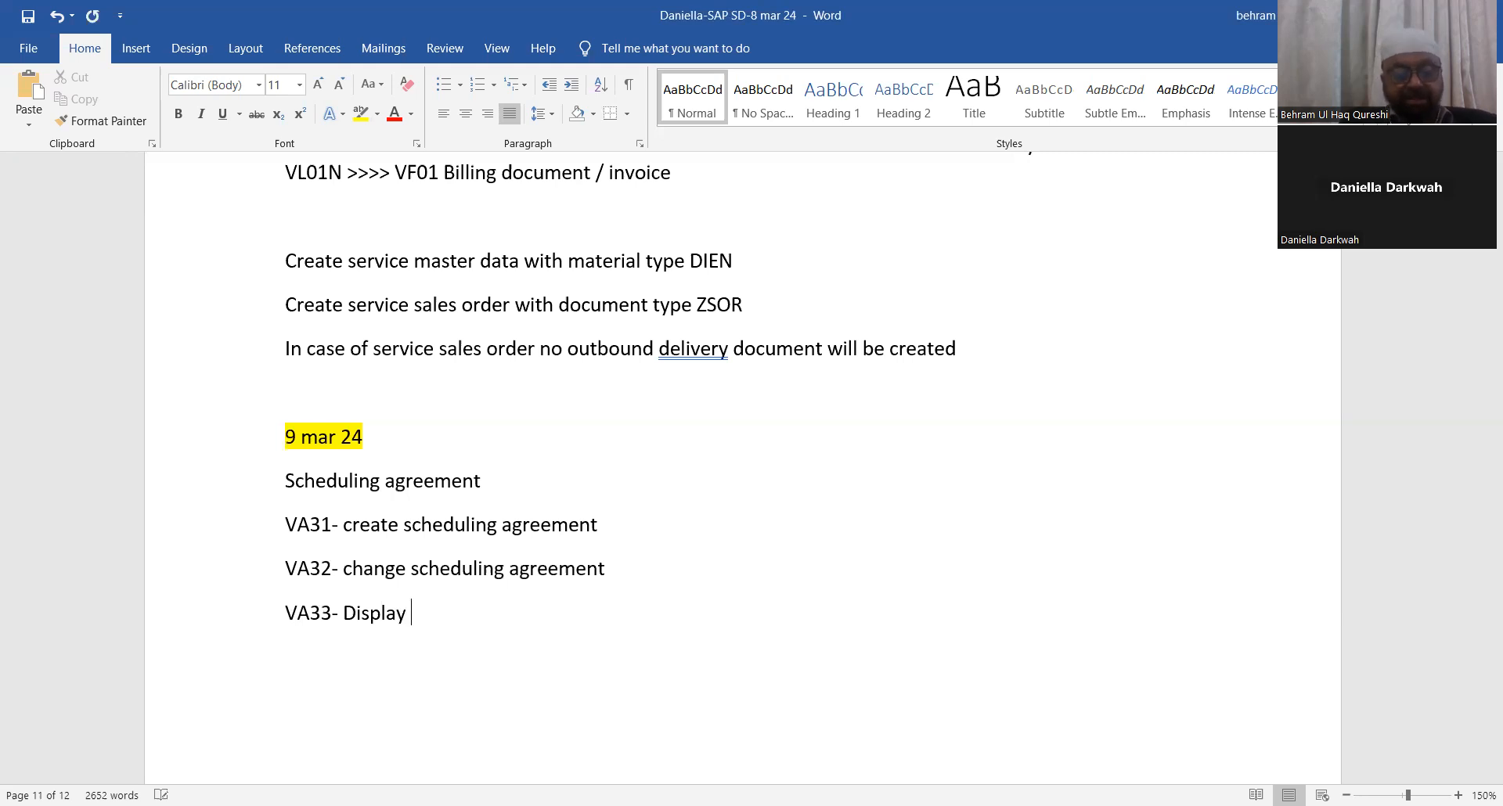
pyautogui.write('scheduling agreemet')
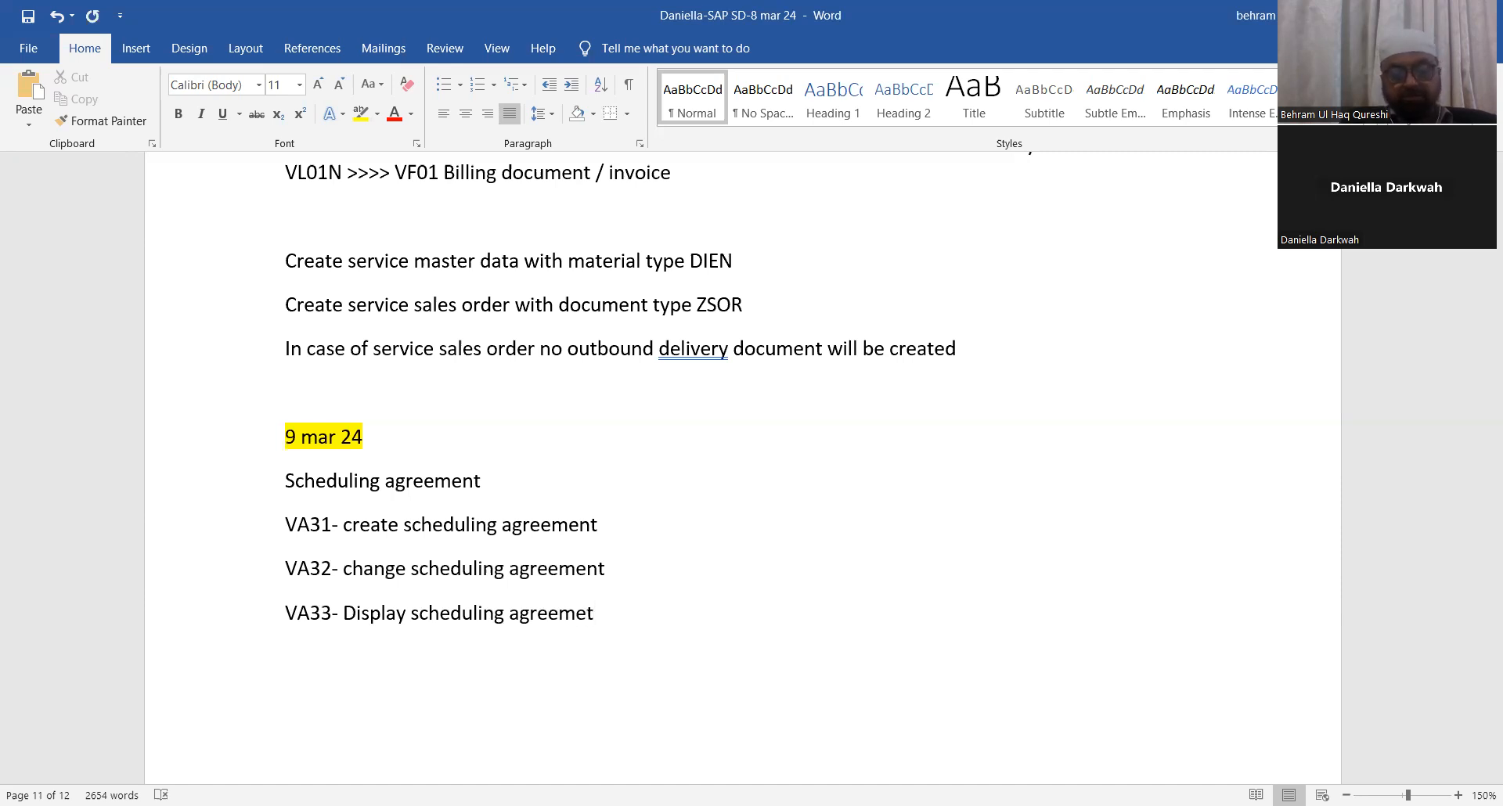
pyautogui.press('BackSpace')
pyautogui.write('nt')
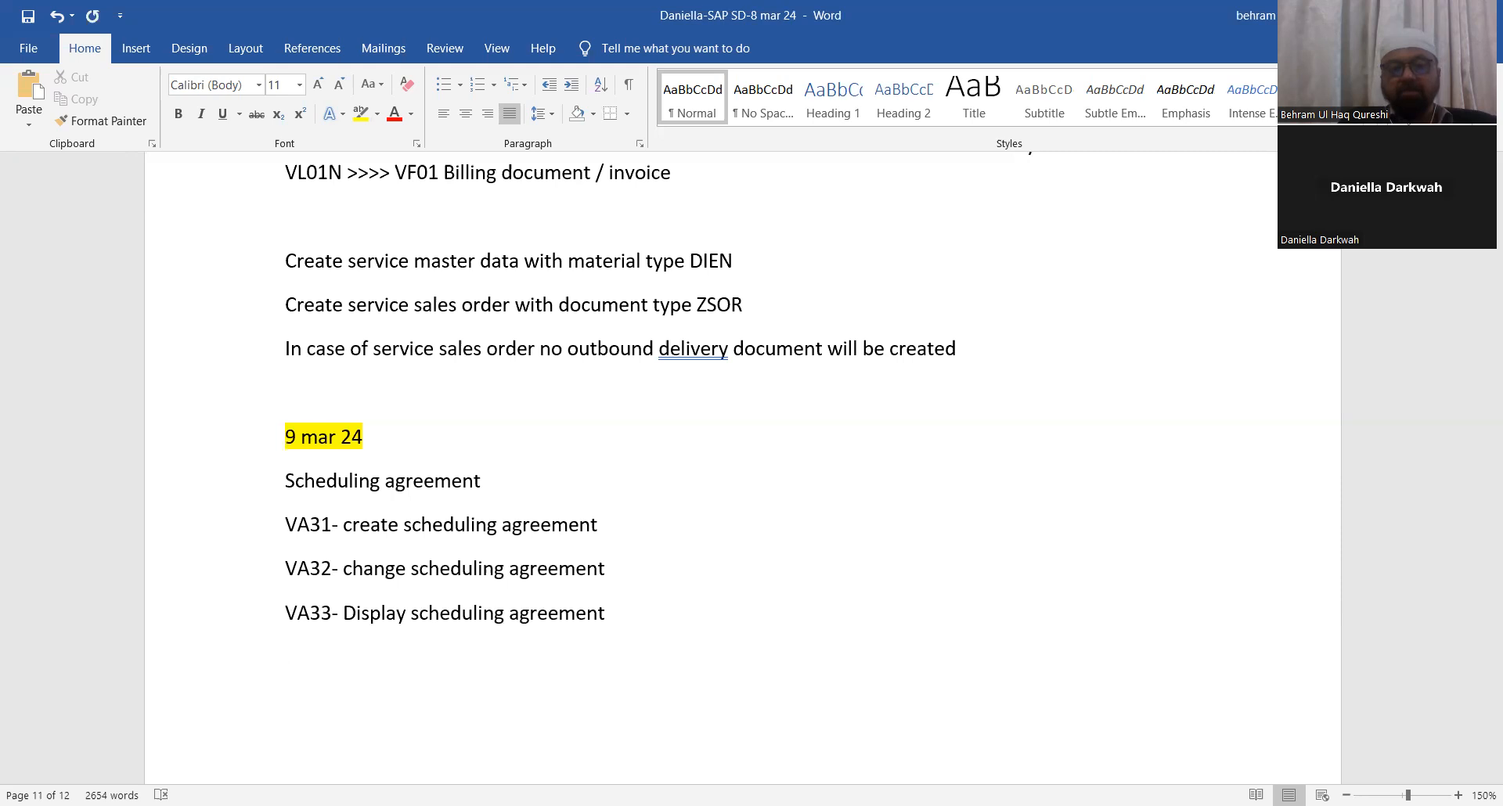
pyautogui.press('Return')
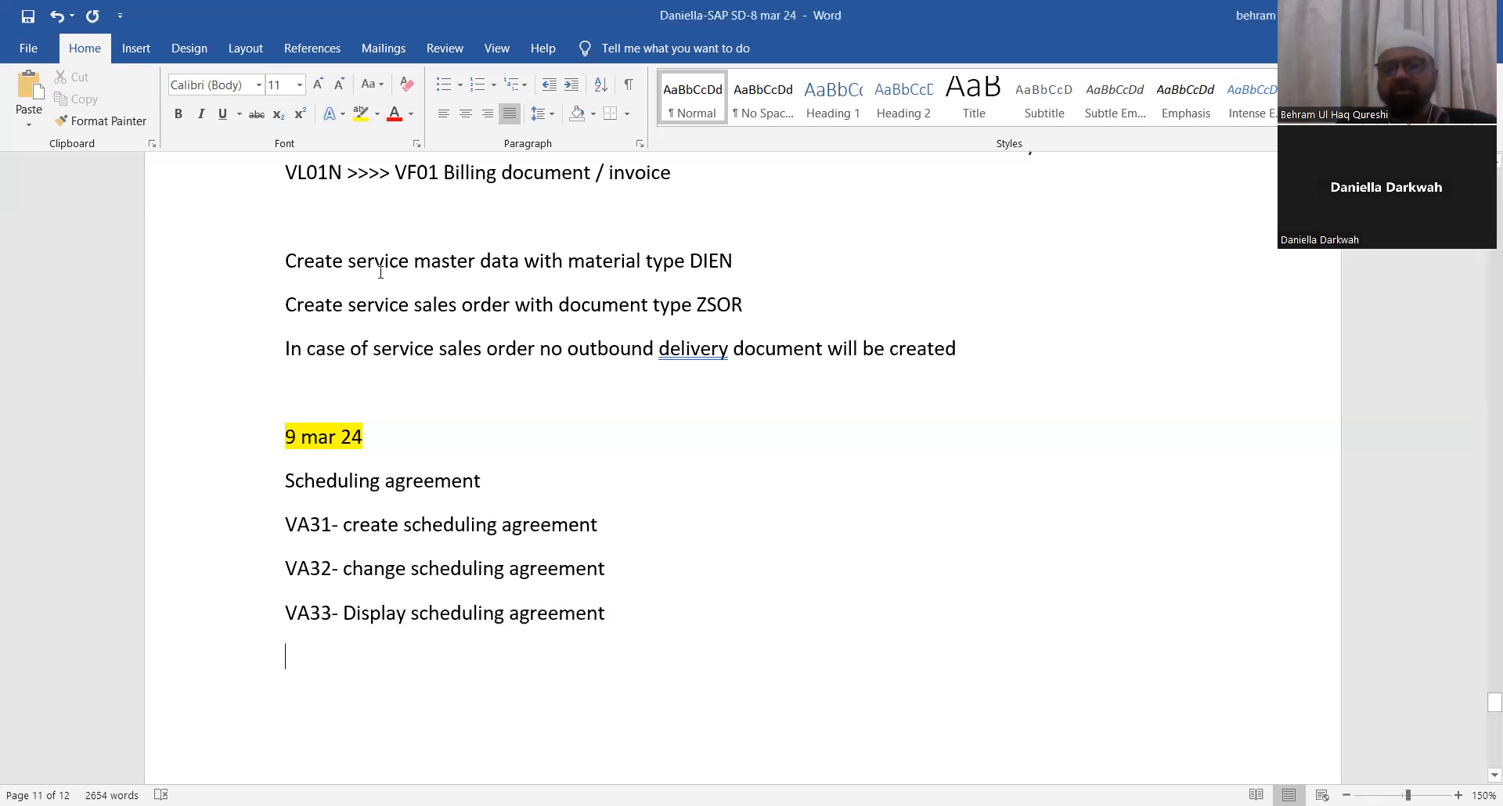
# Step: Accept the suggested correction "delivery," for the flagged word in the service sales order sentence
pyautogui.rightClick(692, 355)
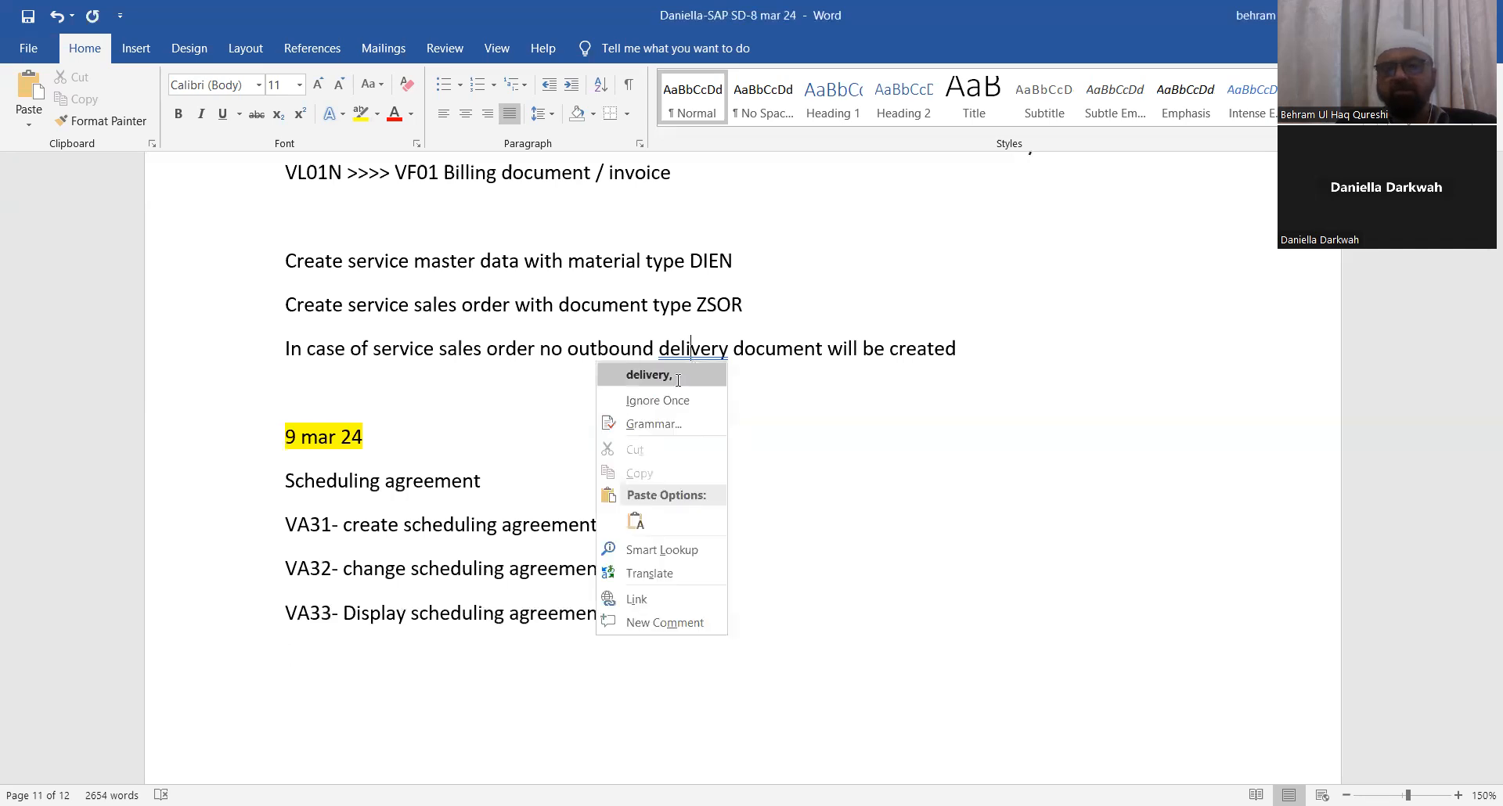
pyautogui.click(678, 383)
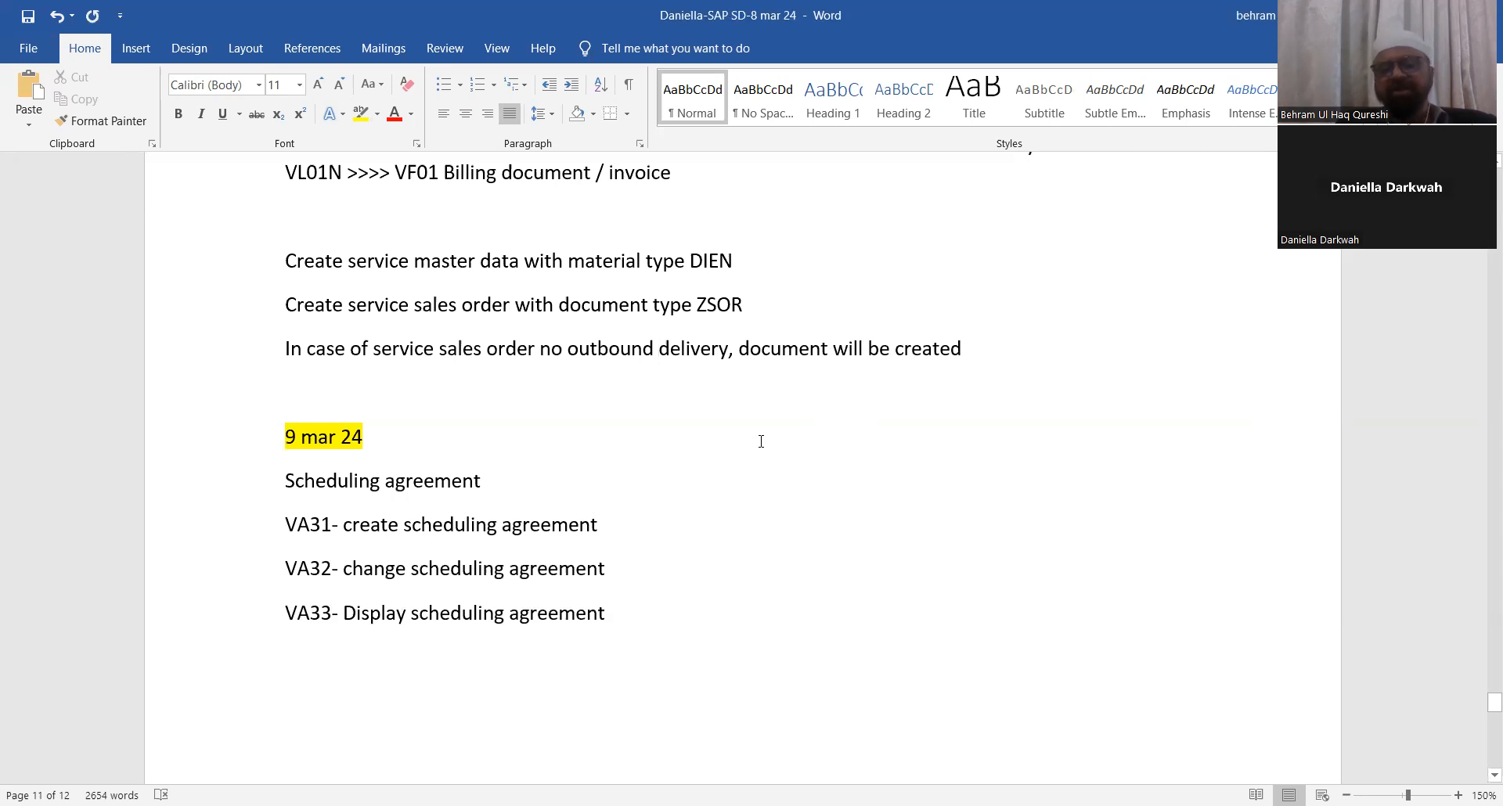
# Step: Highlight the "Scheduling agreement" heading line in the notes
pyautogui.scroll(-3, 755, 446)
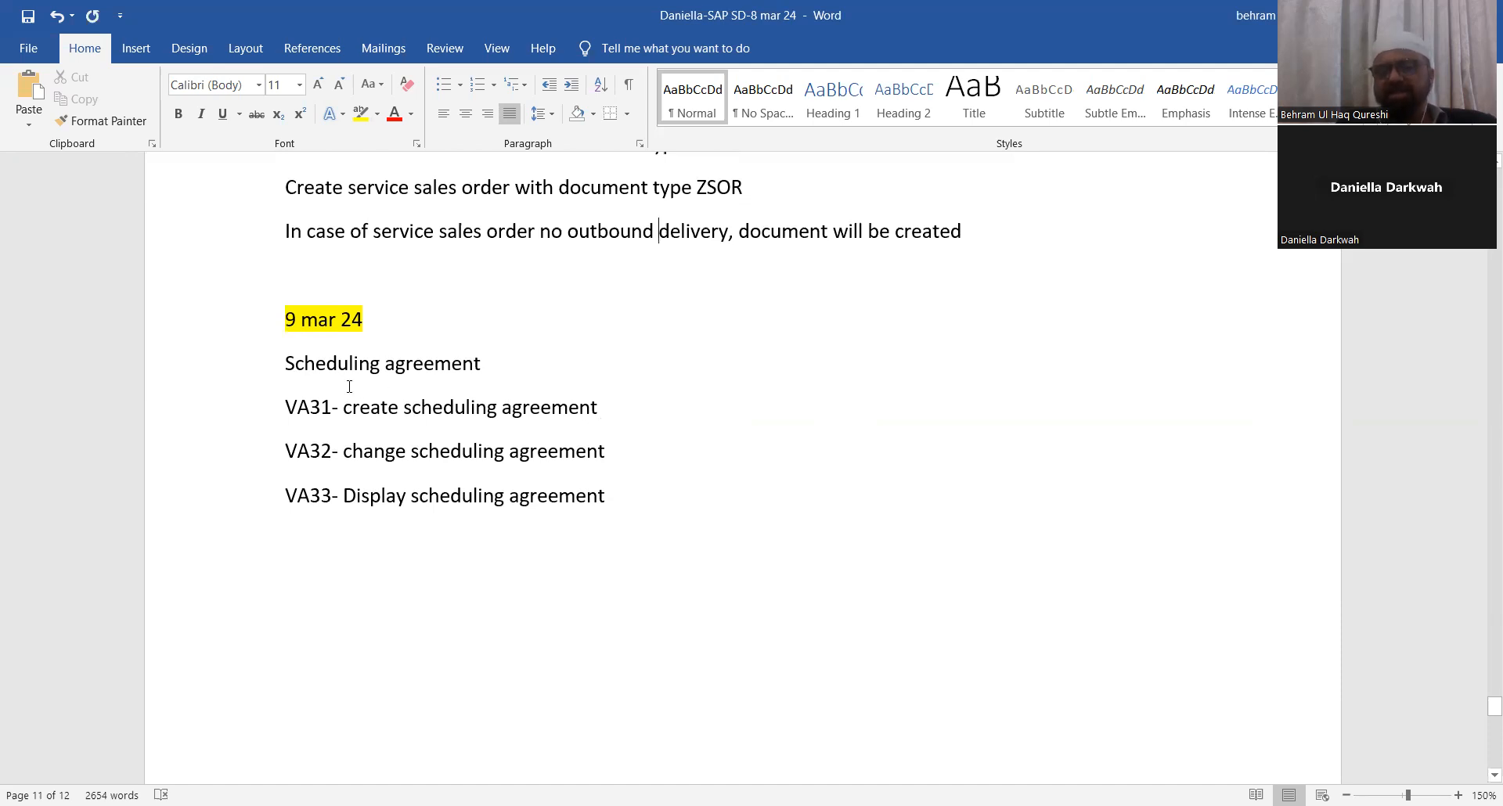
pyautogui.moveTo(285, 368); pyautogui.dragTo(562, 379)
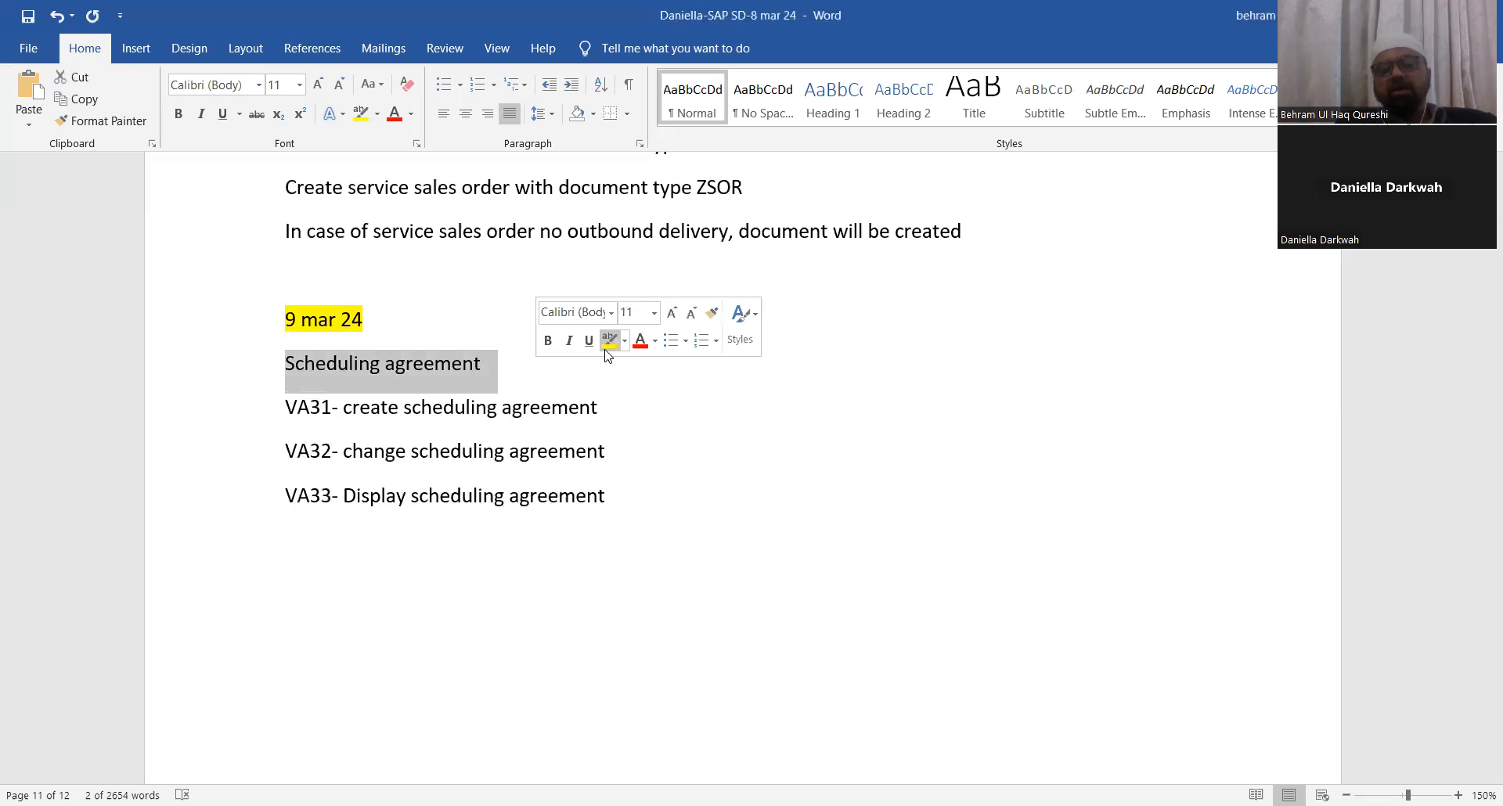
pyautogui.click(607, 345)
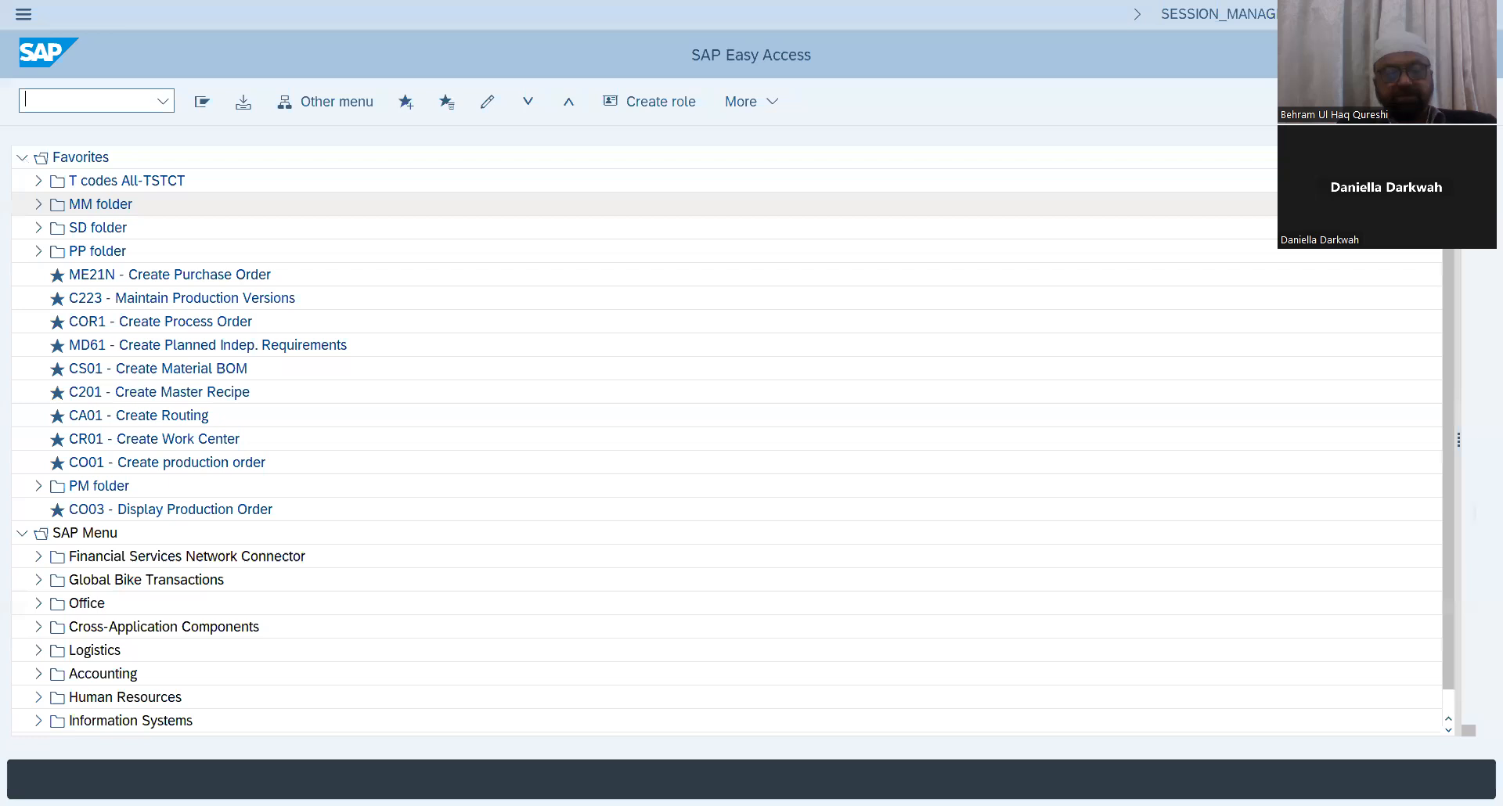
# Step: Switch to SAP Easy Access and start transaction VA31
pyautogui.click(22, 158)
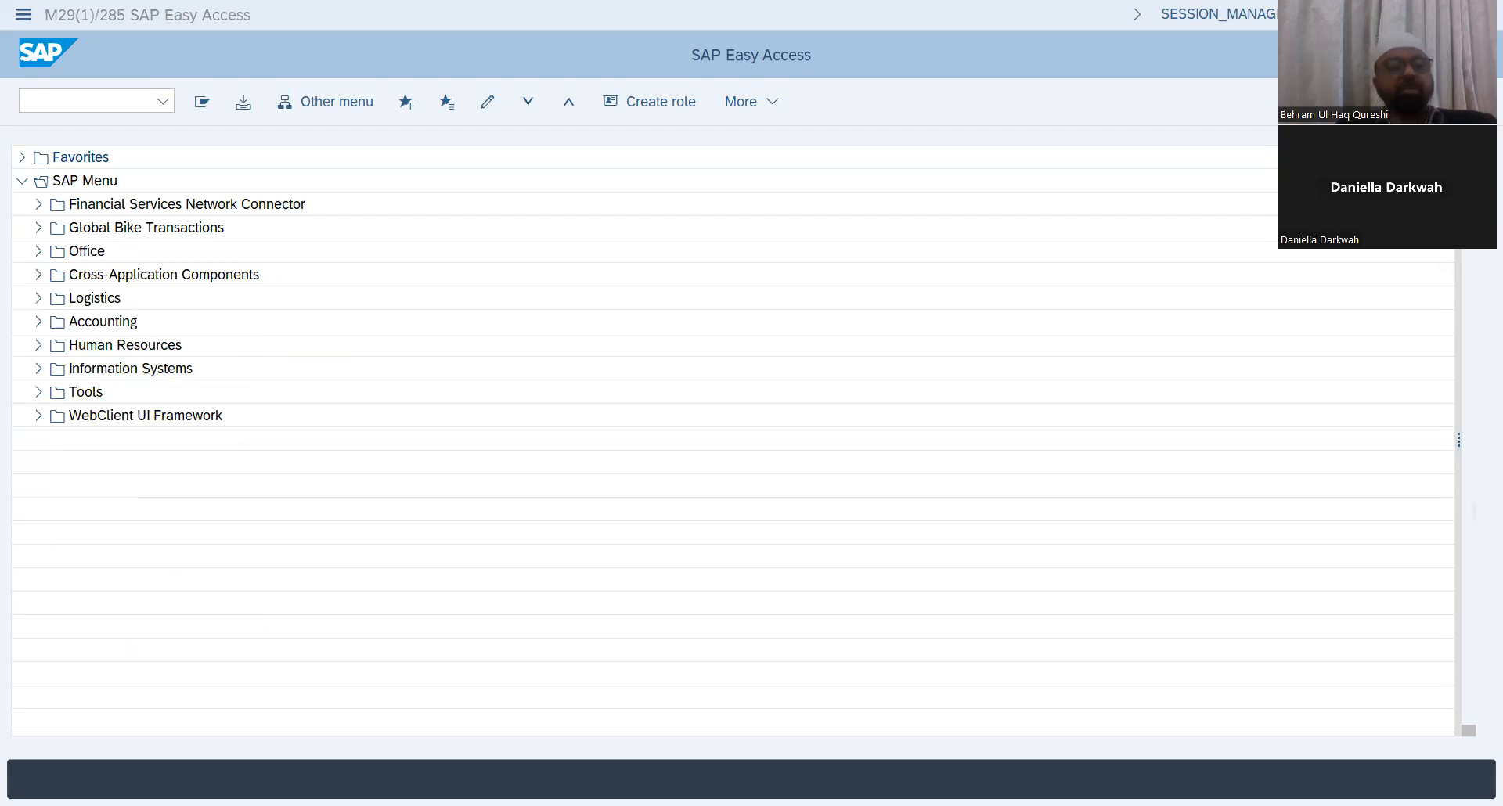
pyautogui.click(83, 94)
pyautogui.write('VA31')
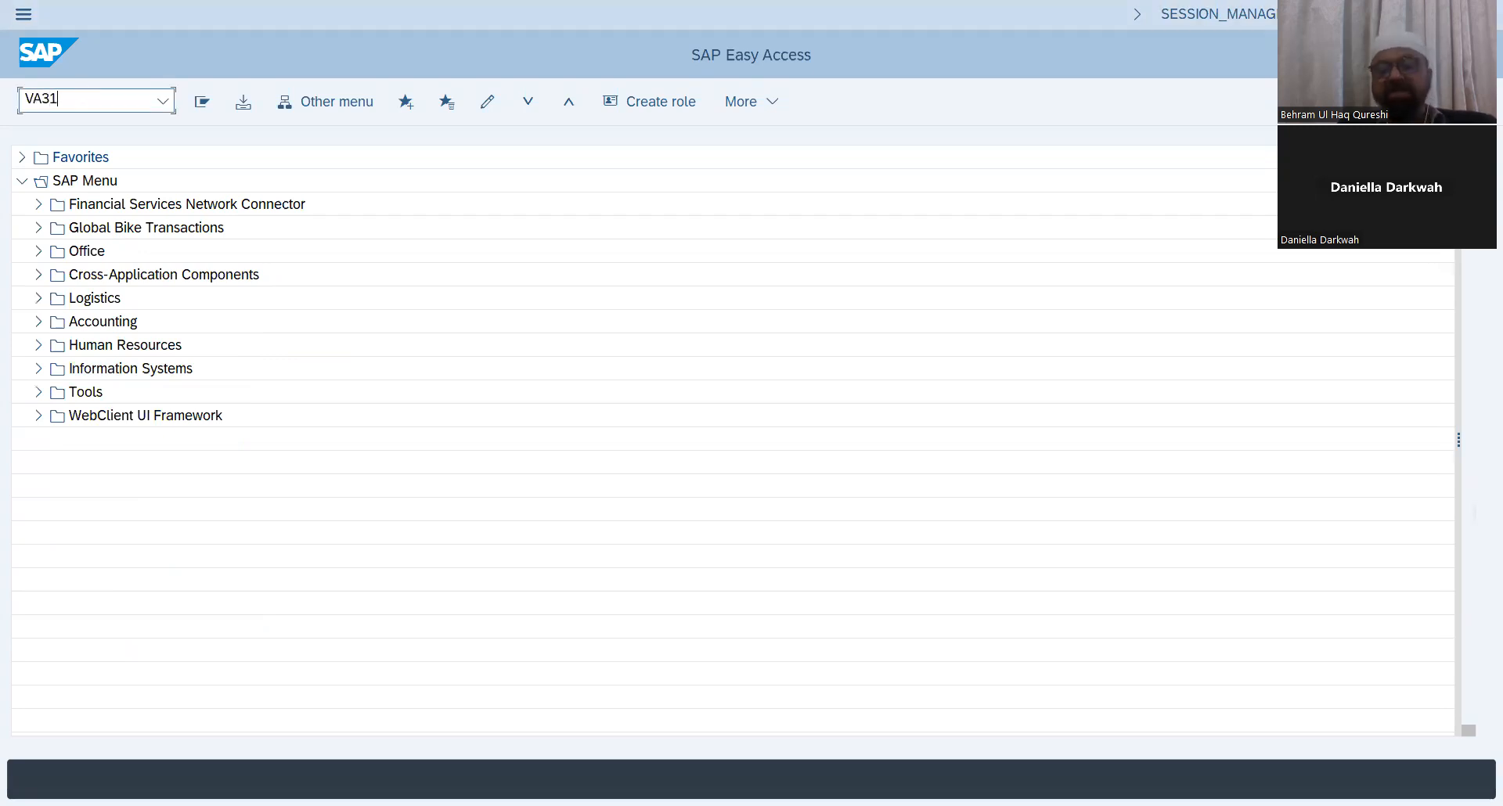
pyautogui.press('Return')
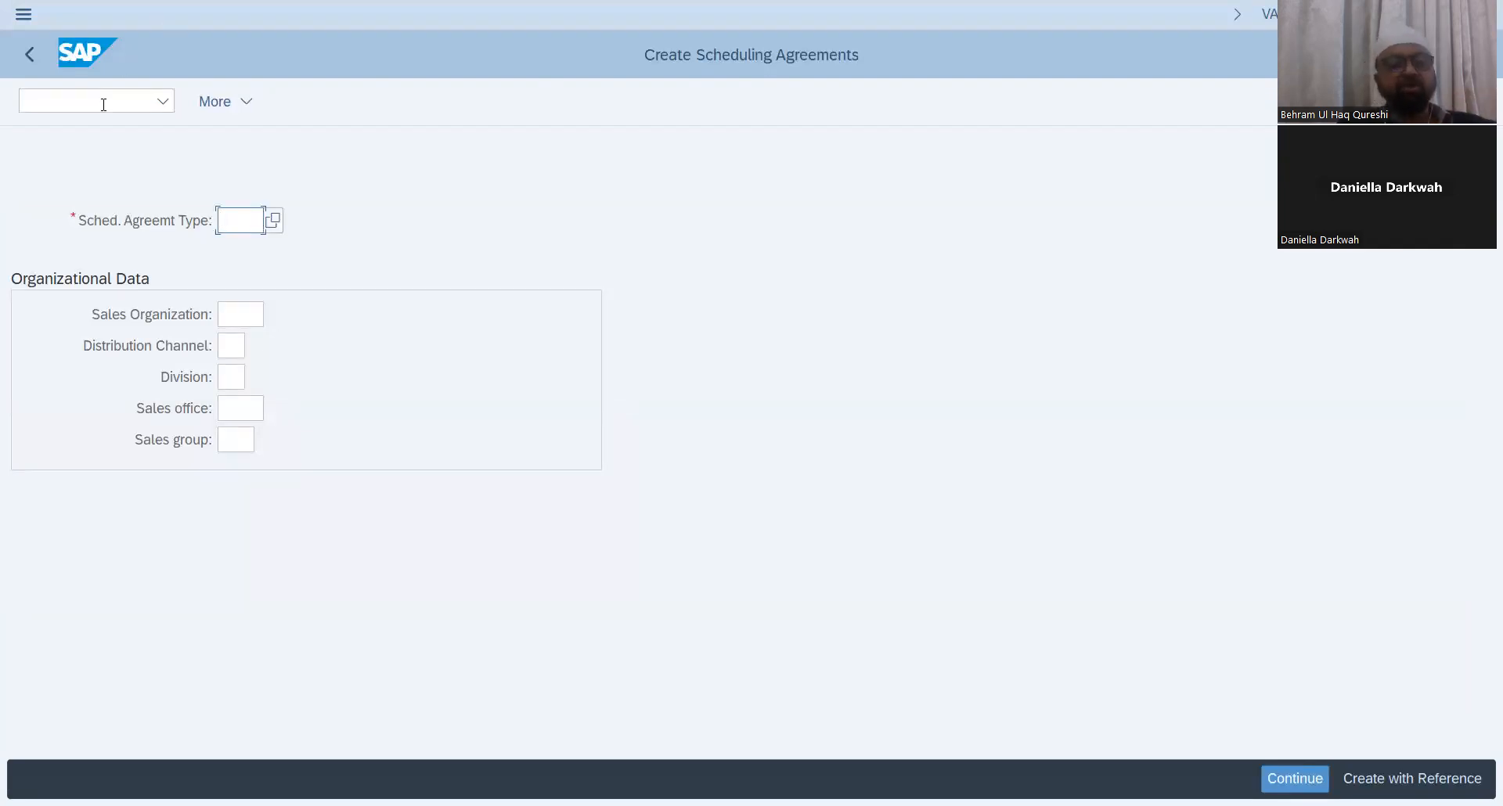
# Step: Choose scheduling agreement type LP and sales organization DN01, then continue to the overview
pyautogui.click(381, 256)
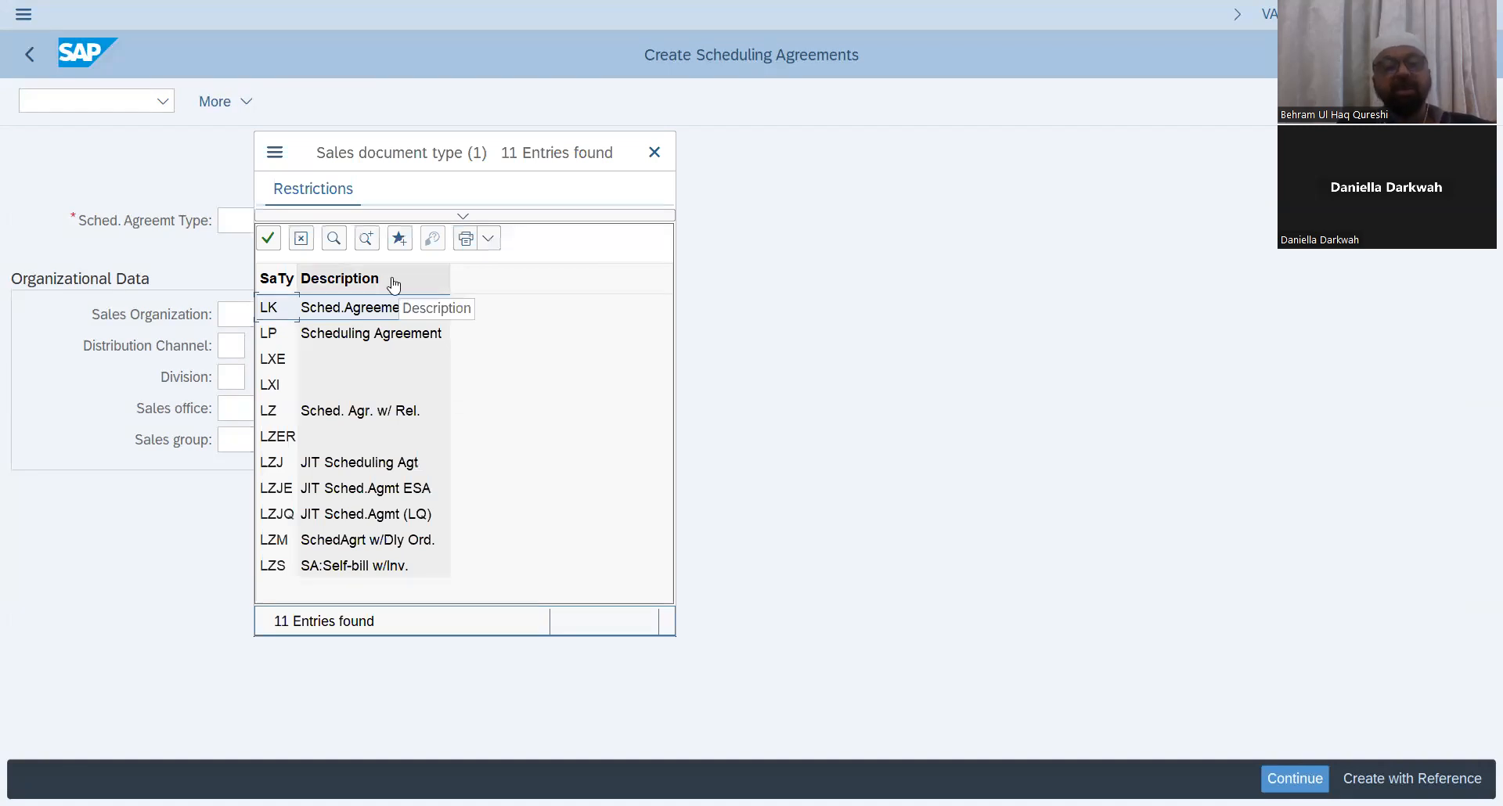
pyautogui.click(311, 341)
pyautogui.doubleClick(311, 341)
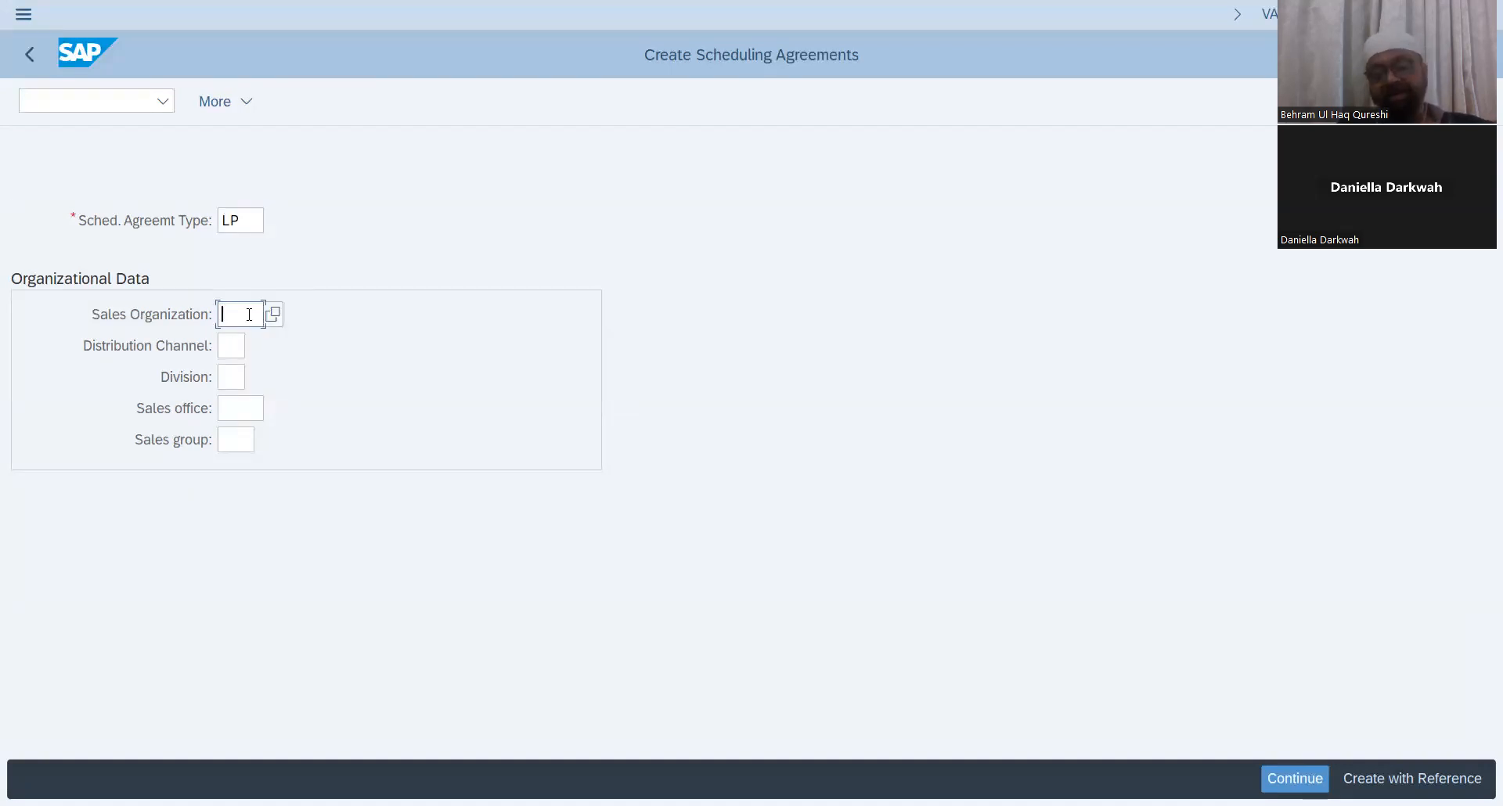
pyautogui.write('DN')
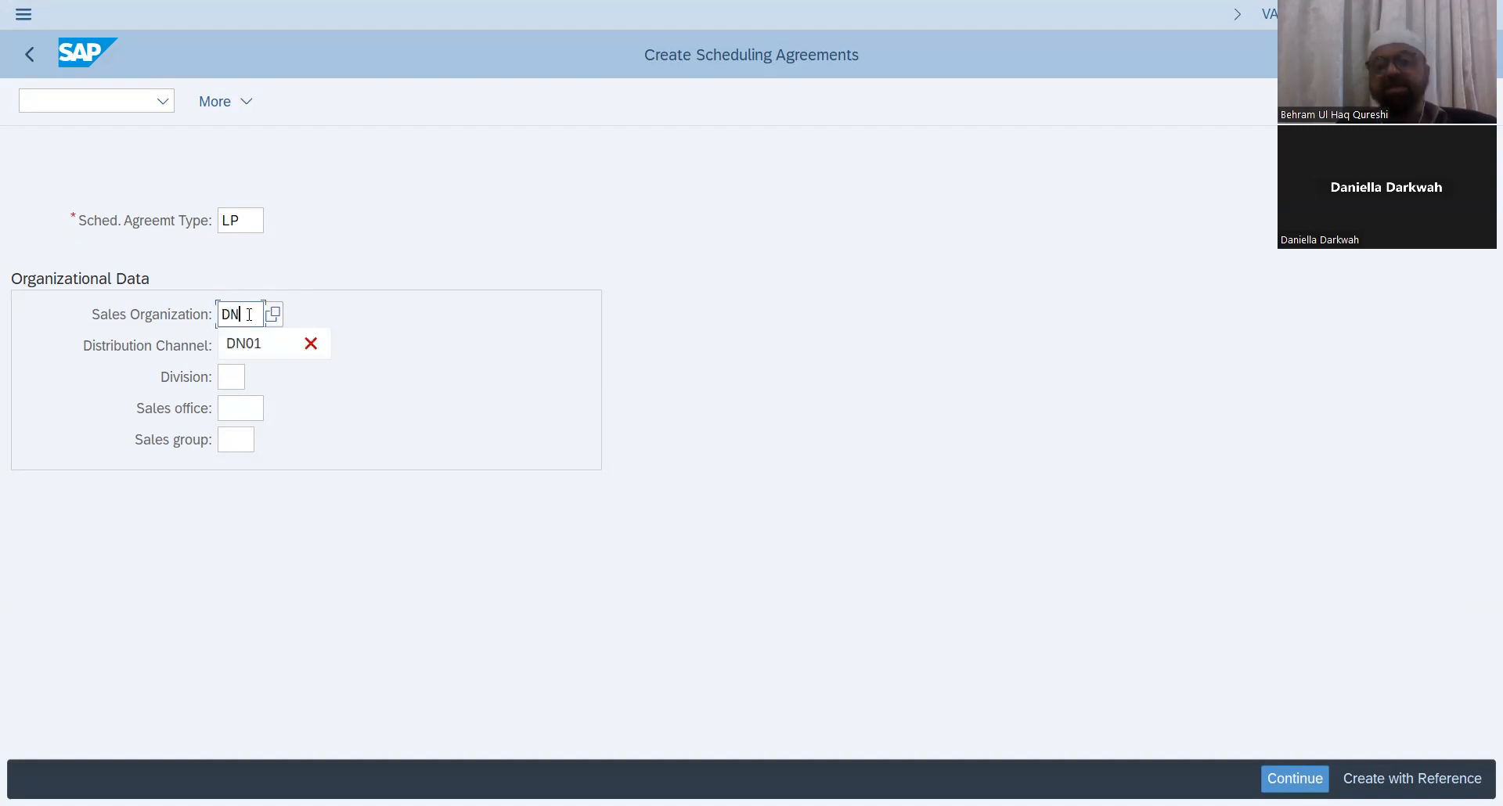
pyautogui.write('01')
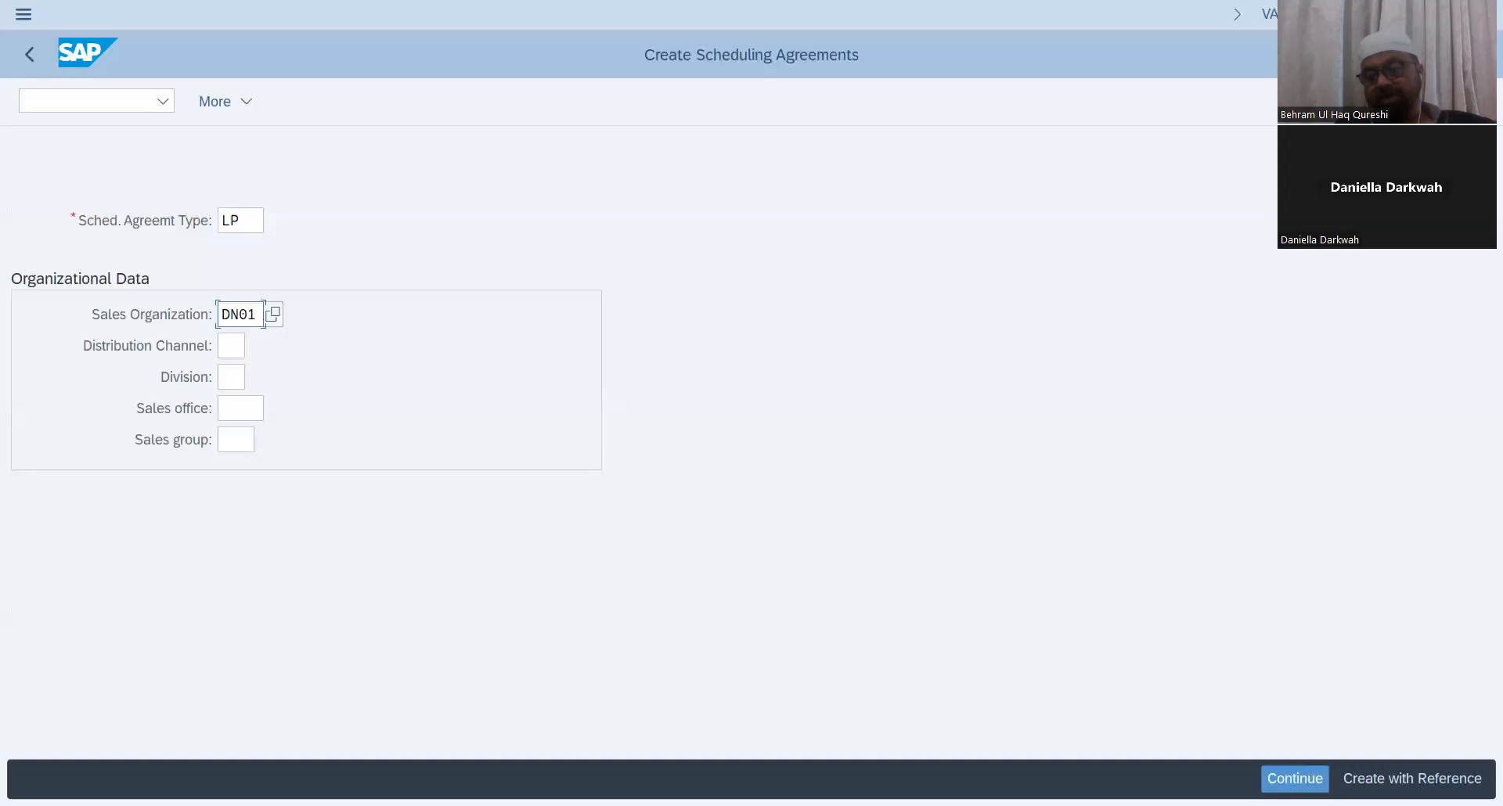
pyautogui.click(1295, 779)
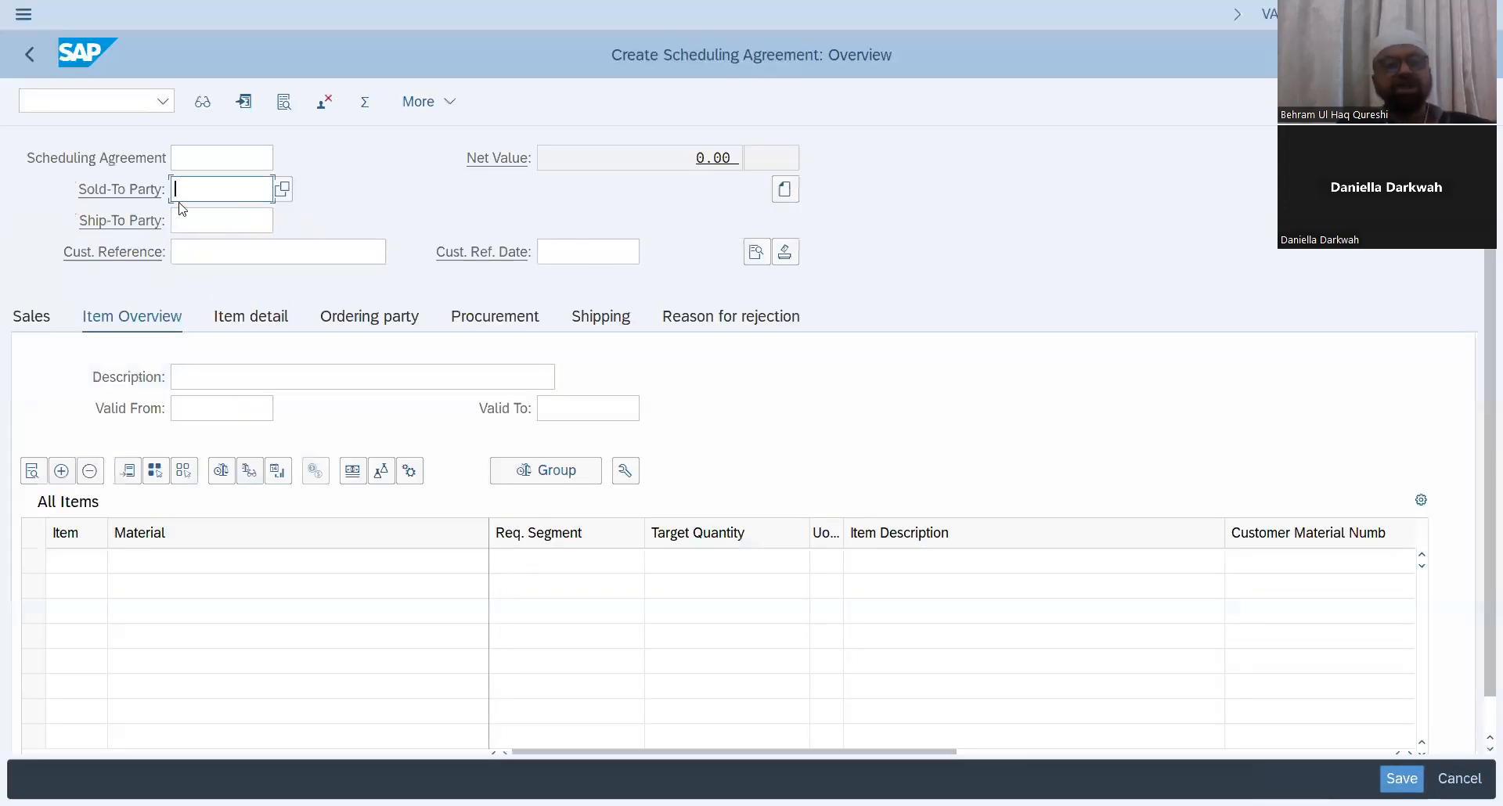
# Step: Pick the sold-to party from the customer search for sales organization DN01
pyautogui.click(167, 159)
pyautogui.moveTo(167, 159); pyautogui.dragTo(23, 161)
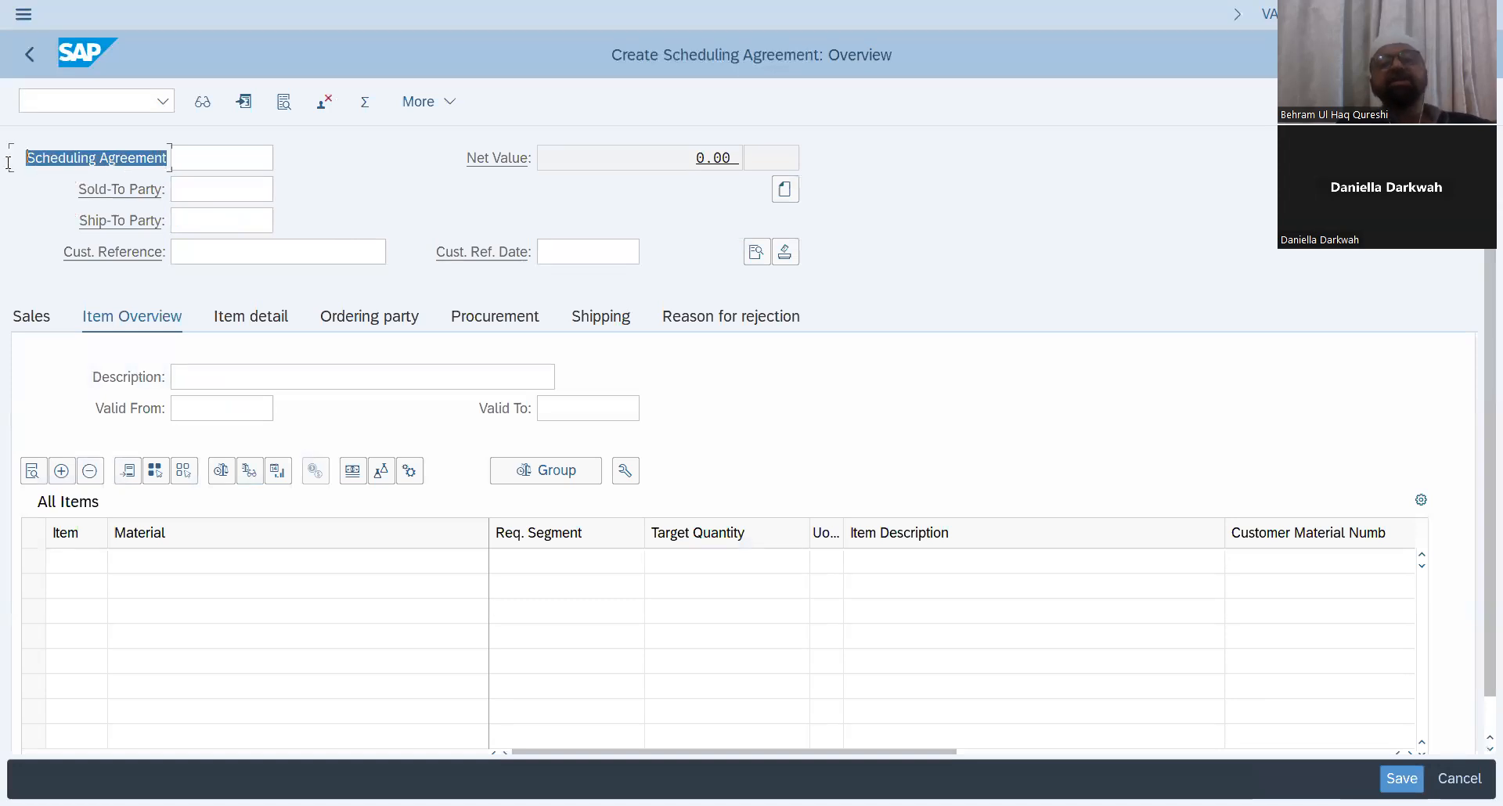
pyautogui.click(252, 184)
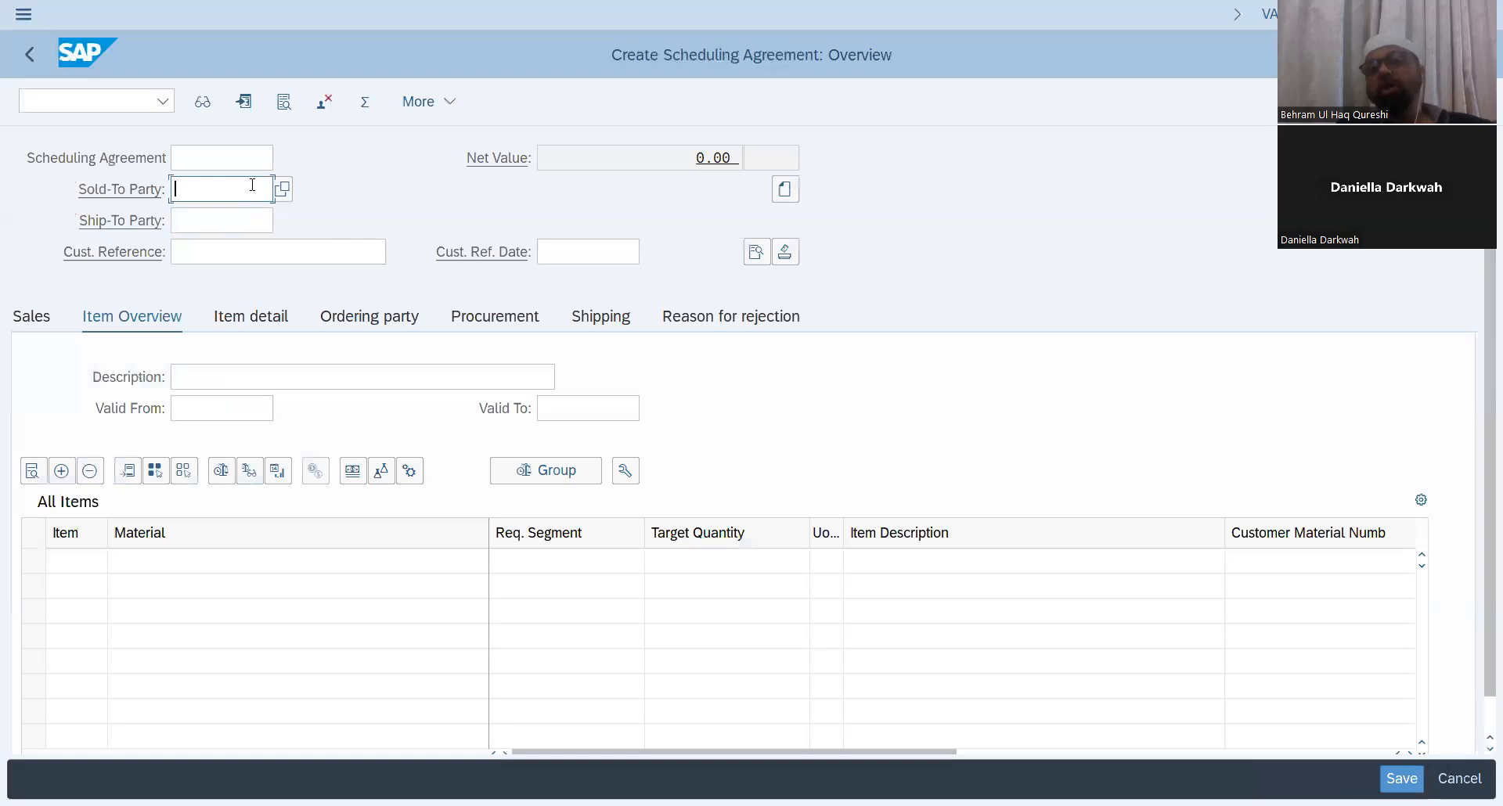
pyautogui.click(383, 185)
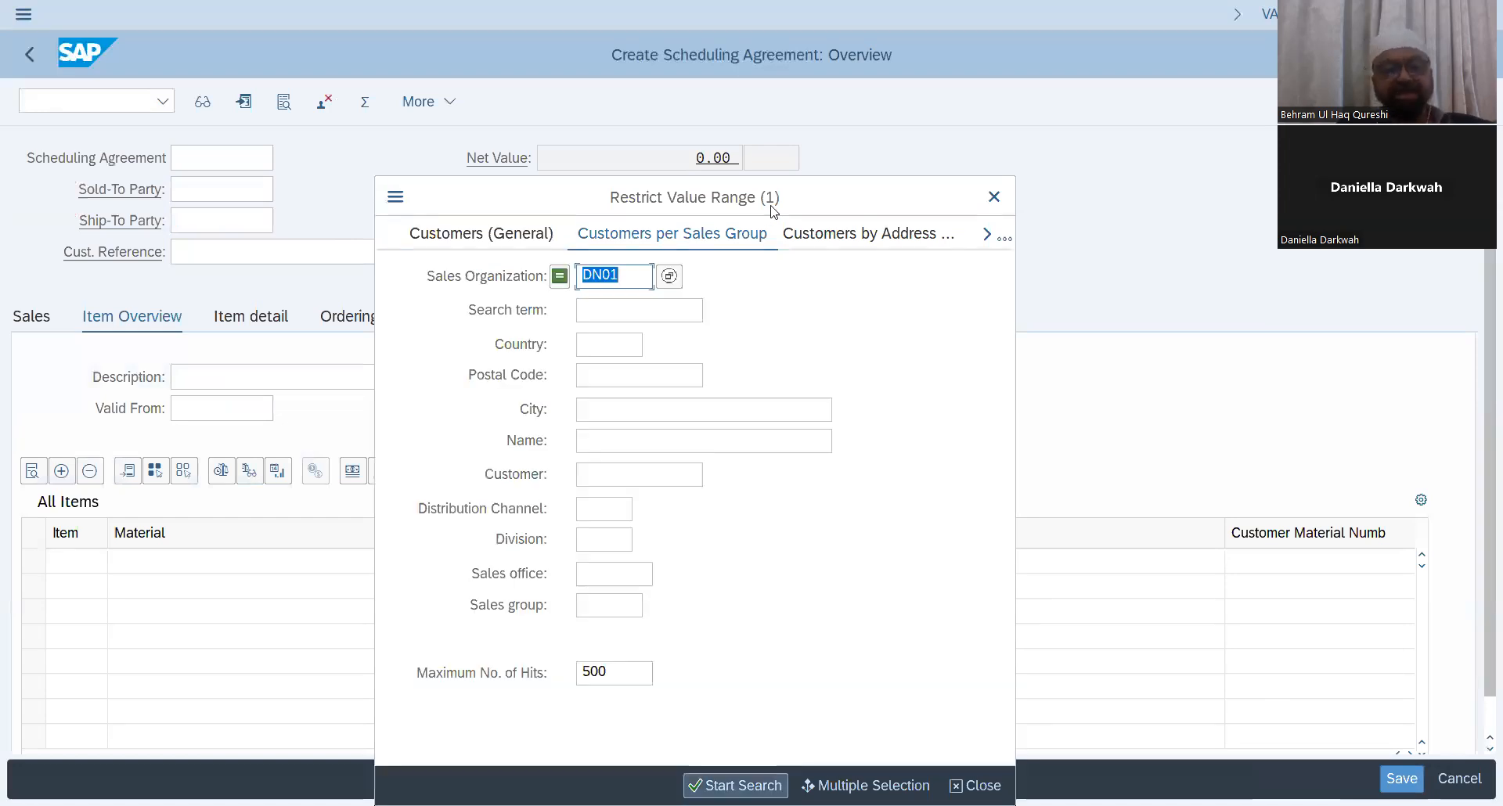
pyautogui.click(537, 680)
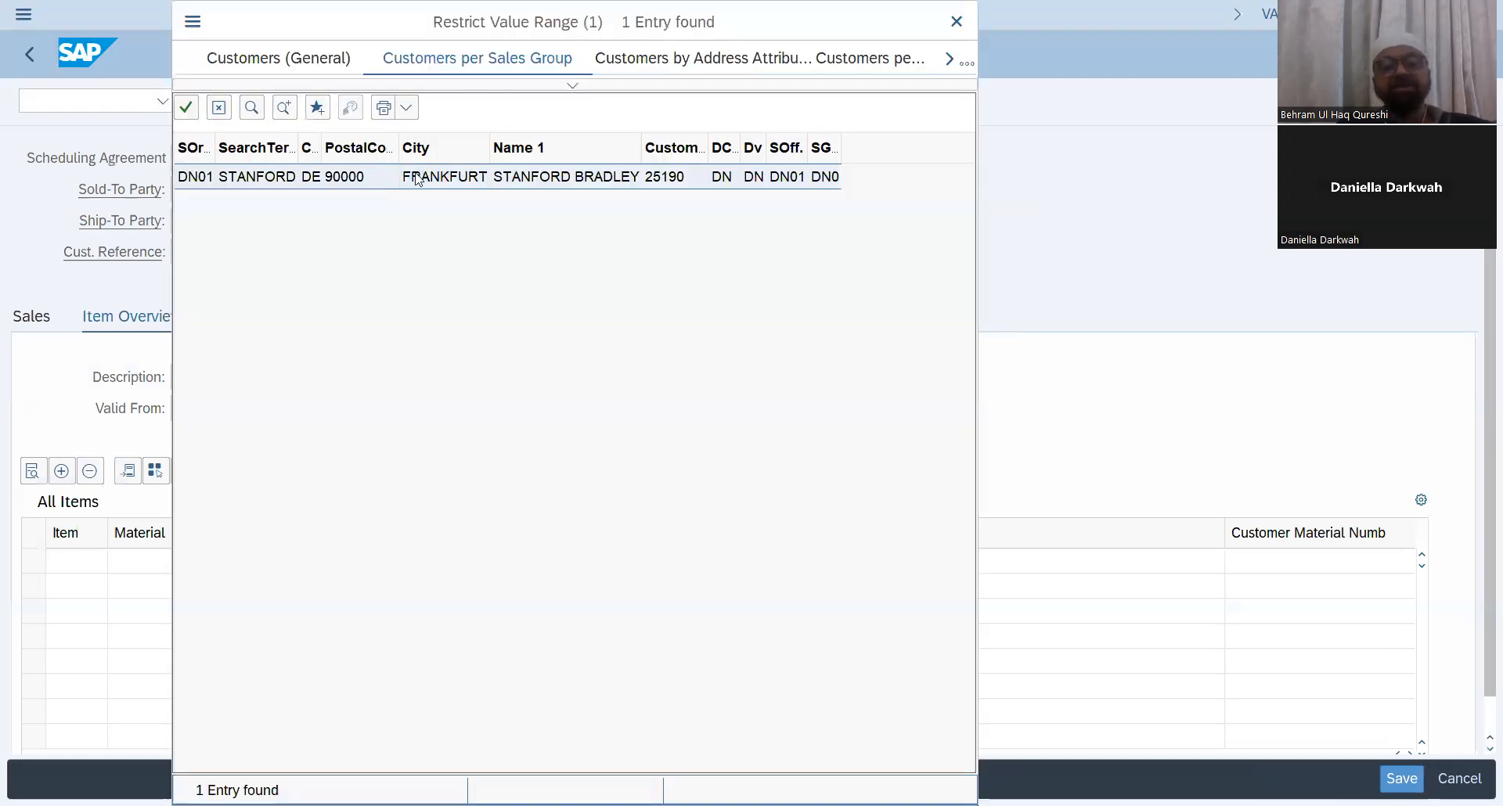
pyautogui.doubleClick(419, 179)
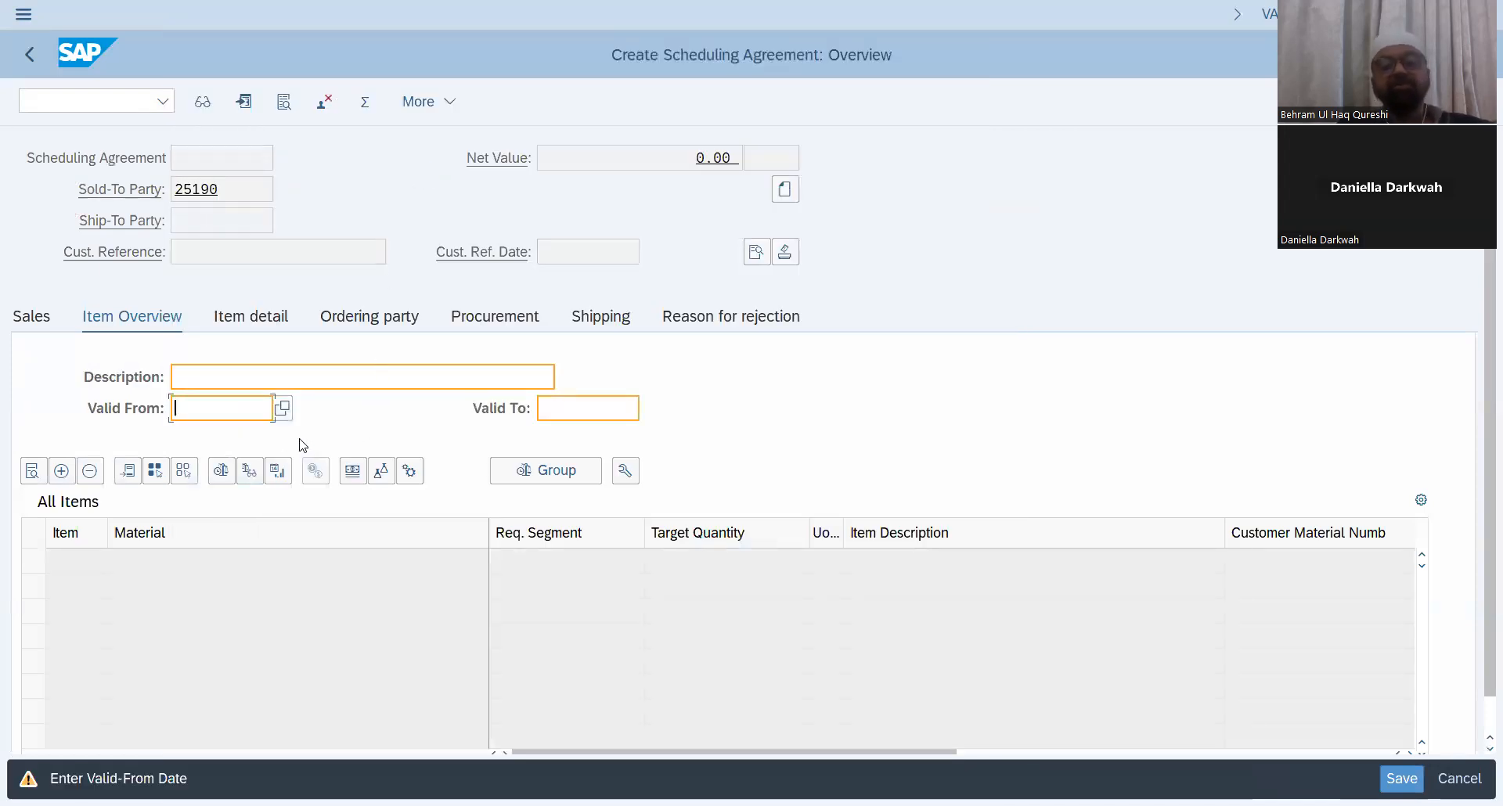
# Step: Set the Valid From date to 09.03.2024 using the calendar
pyautogui.click(283, 413)
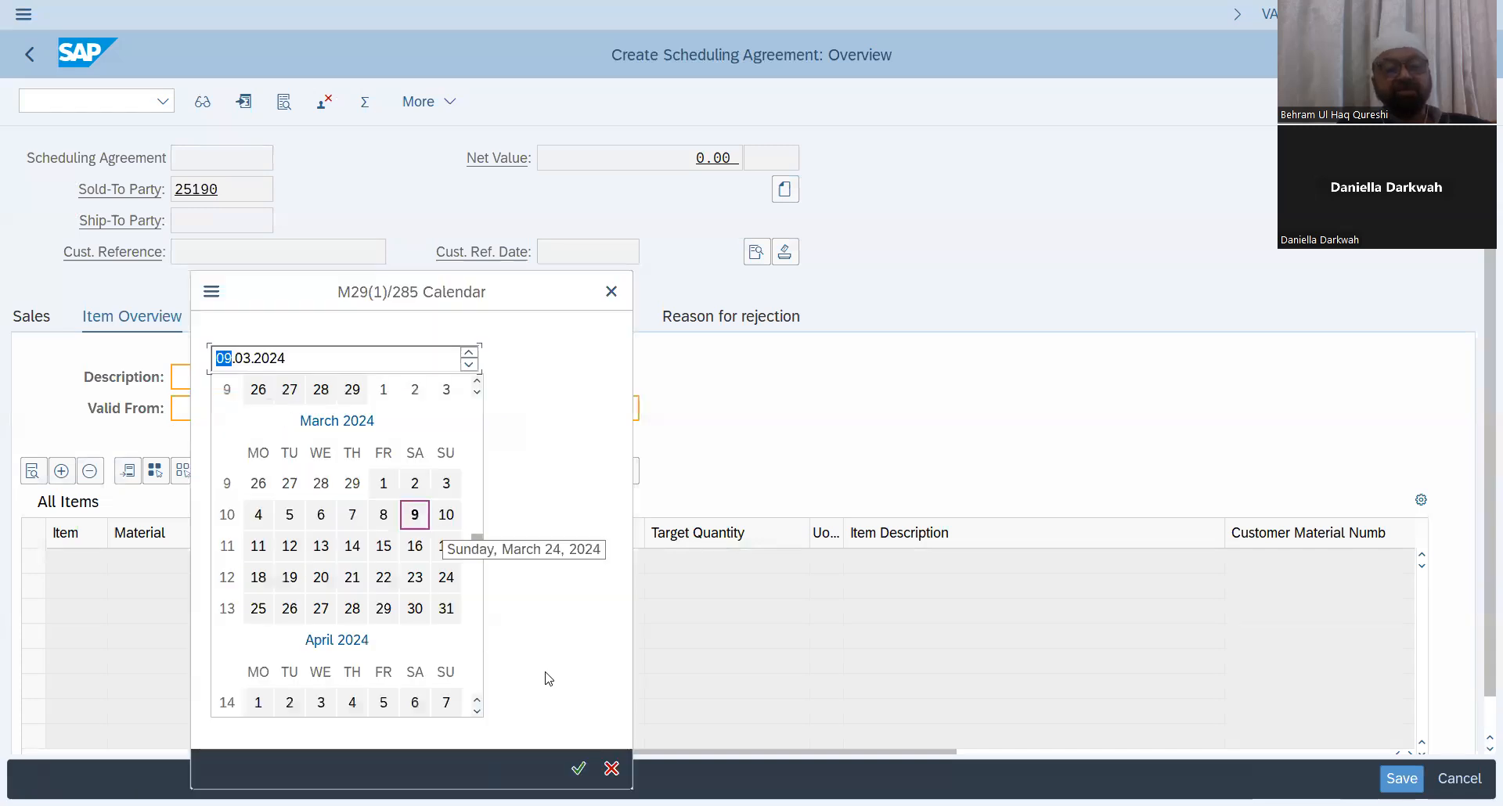
pyautogui.click(576, 772)
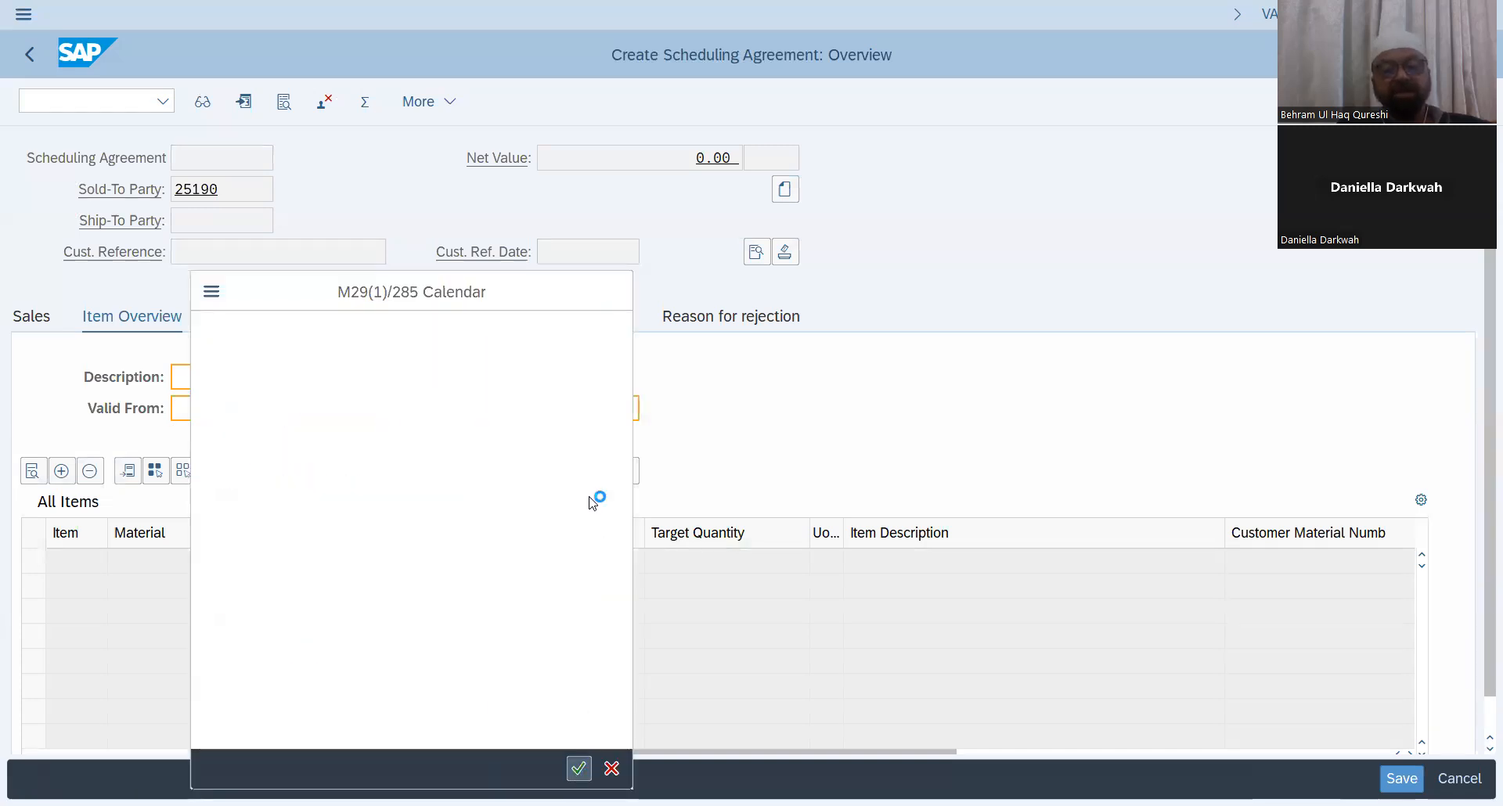
pyautogui.click(654, 410)
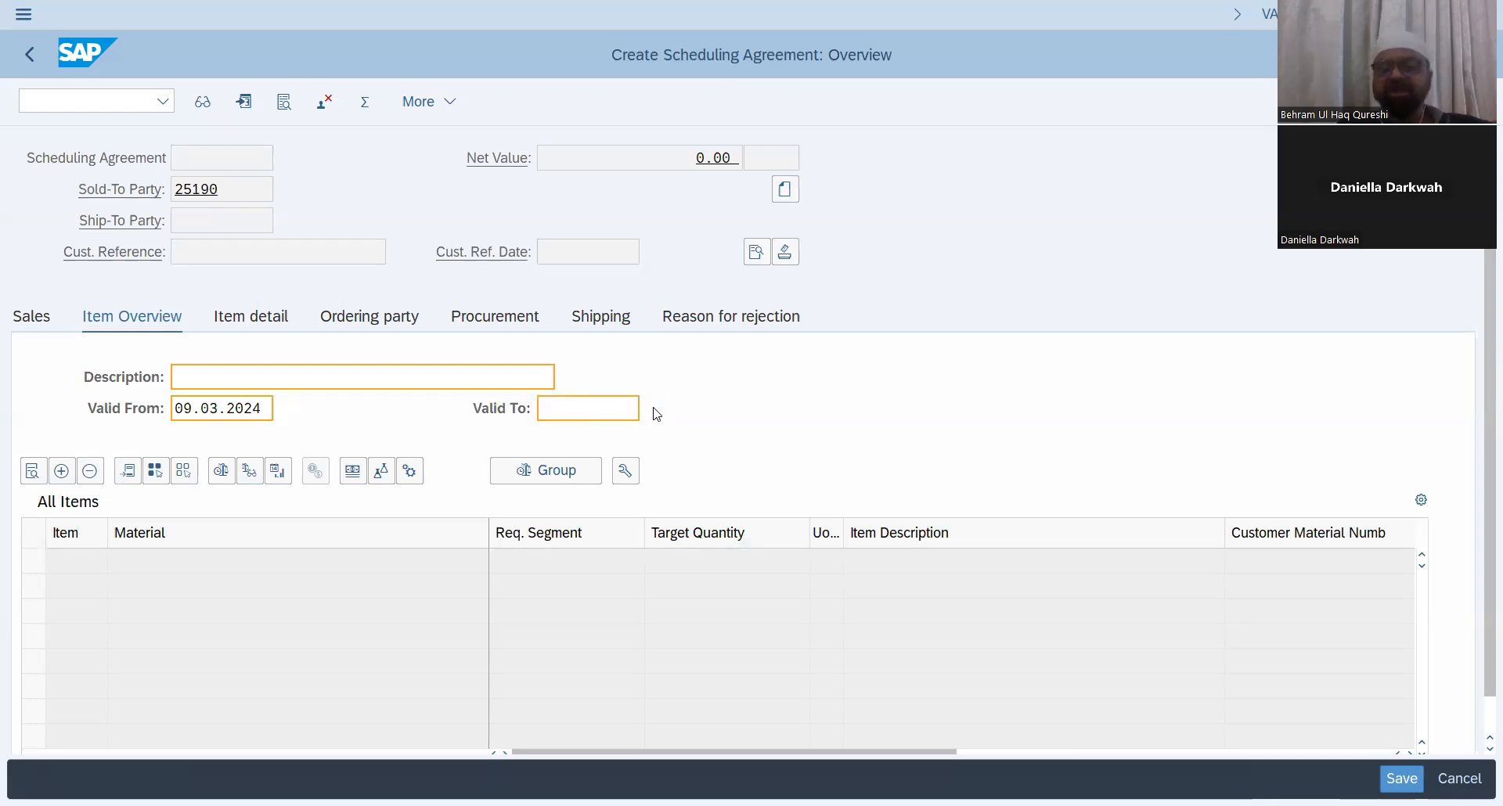
# Step: Set the Valid To date to 09.05.2024 using the calendar
pyautogui.click(245, 362)
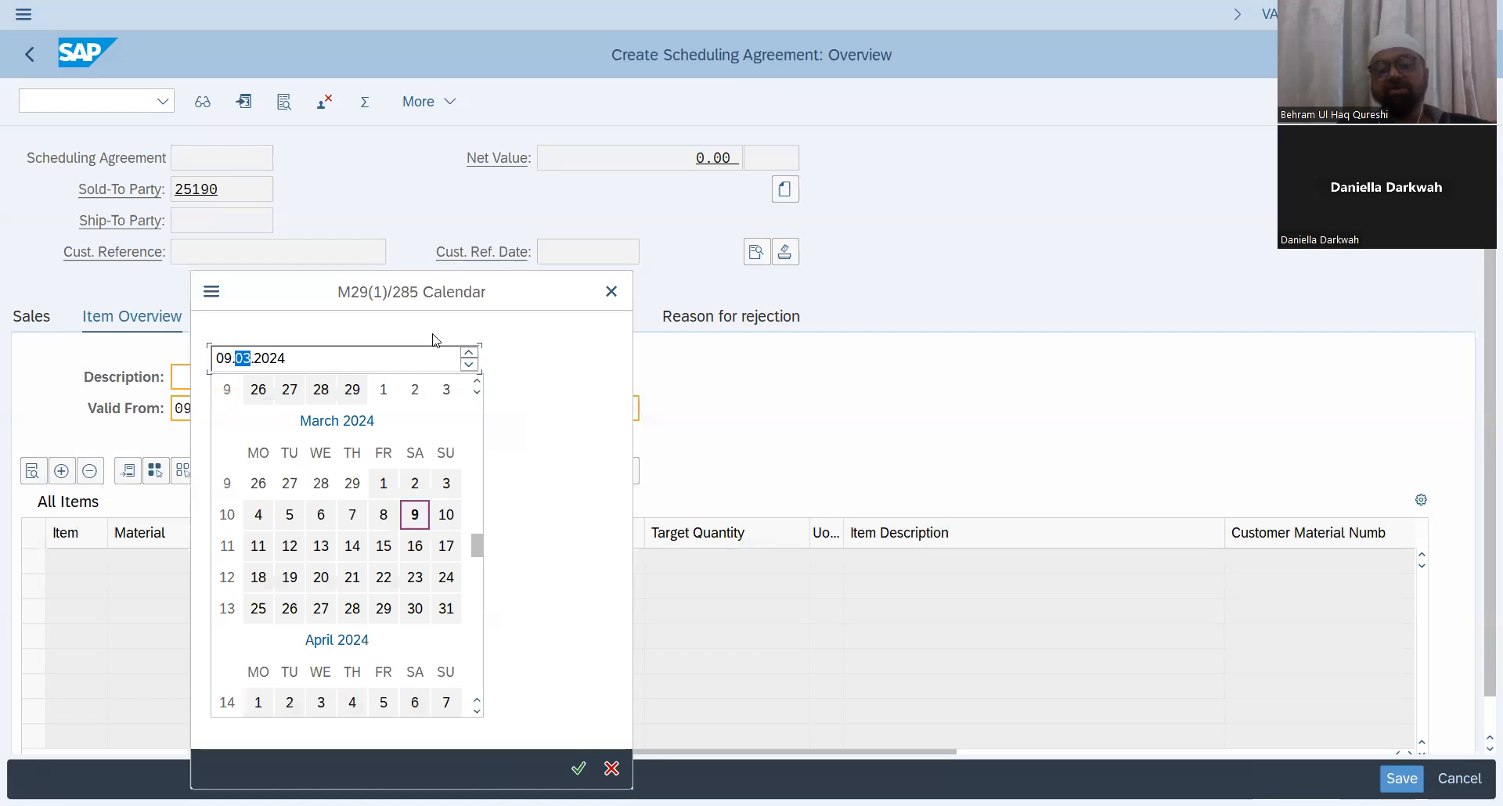
pyautogui.click(468, 352)
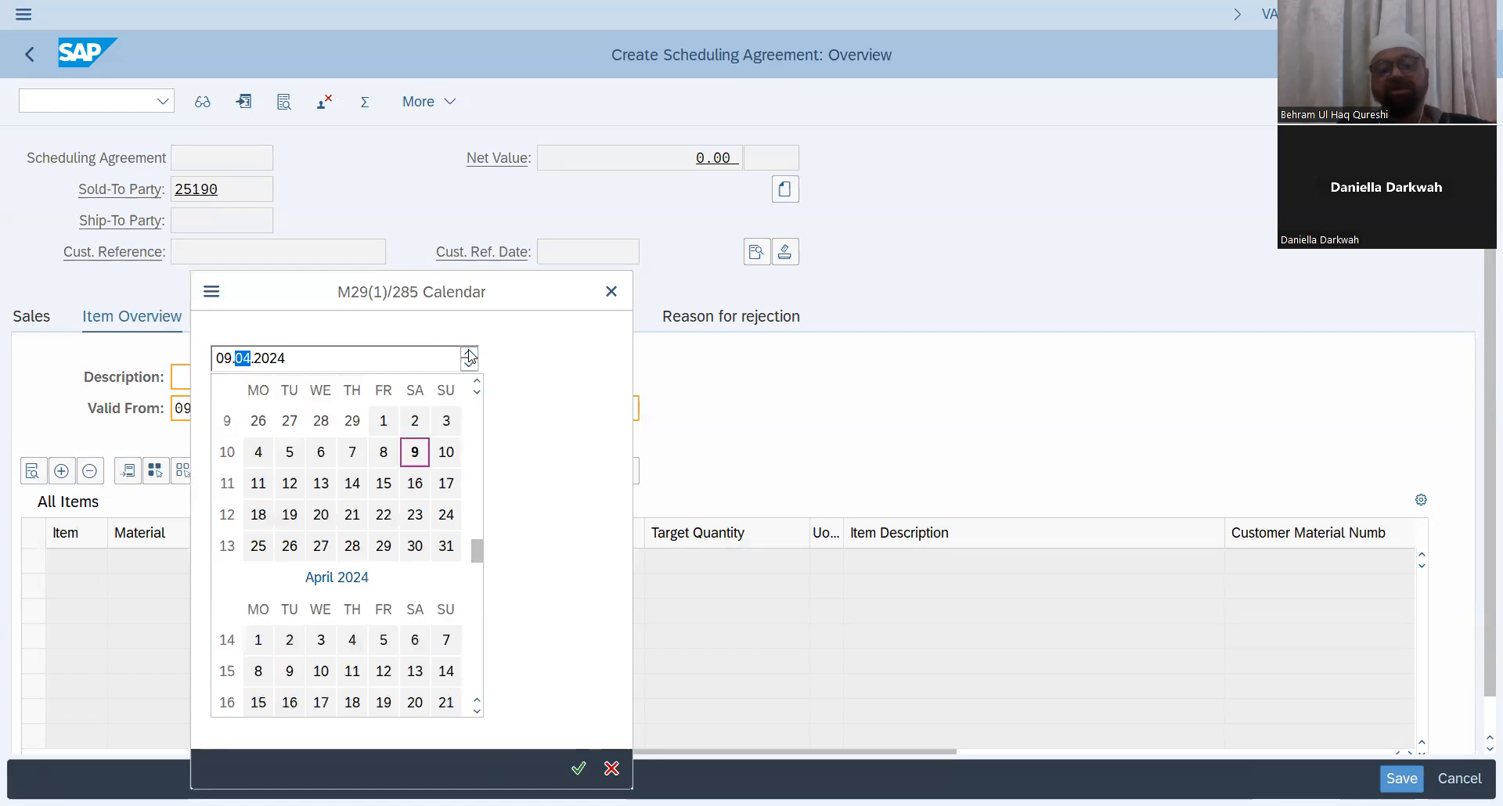
pyautogui.click(469, 353)
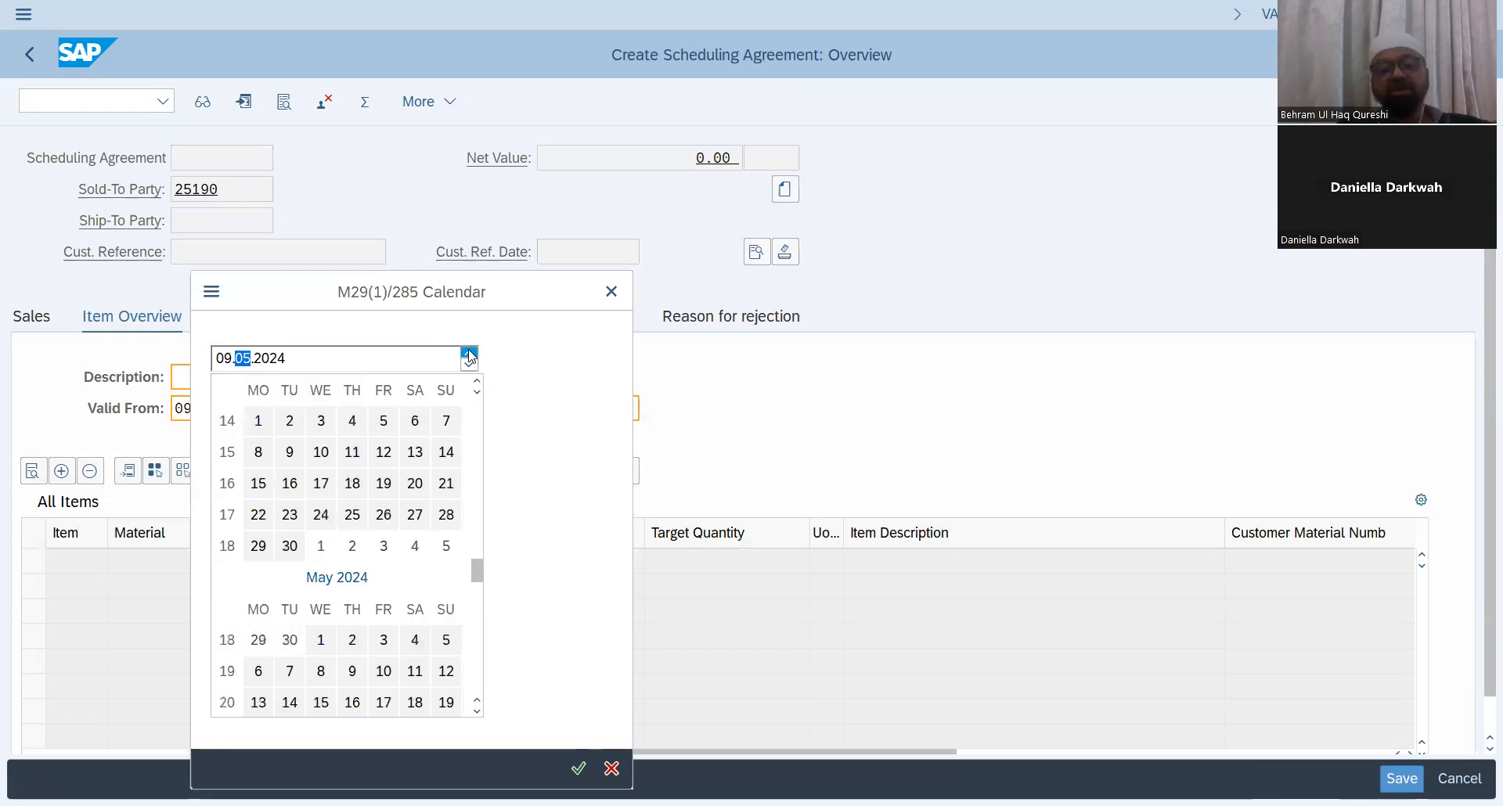
pyautogui.click(583, 770)
# Step: Set the payment terms to 0001 on the Sales tab
pyautogui.click(31, 318)
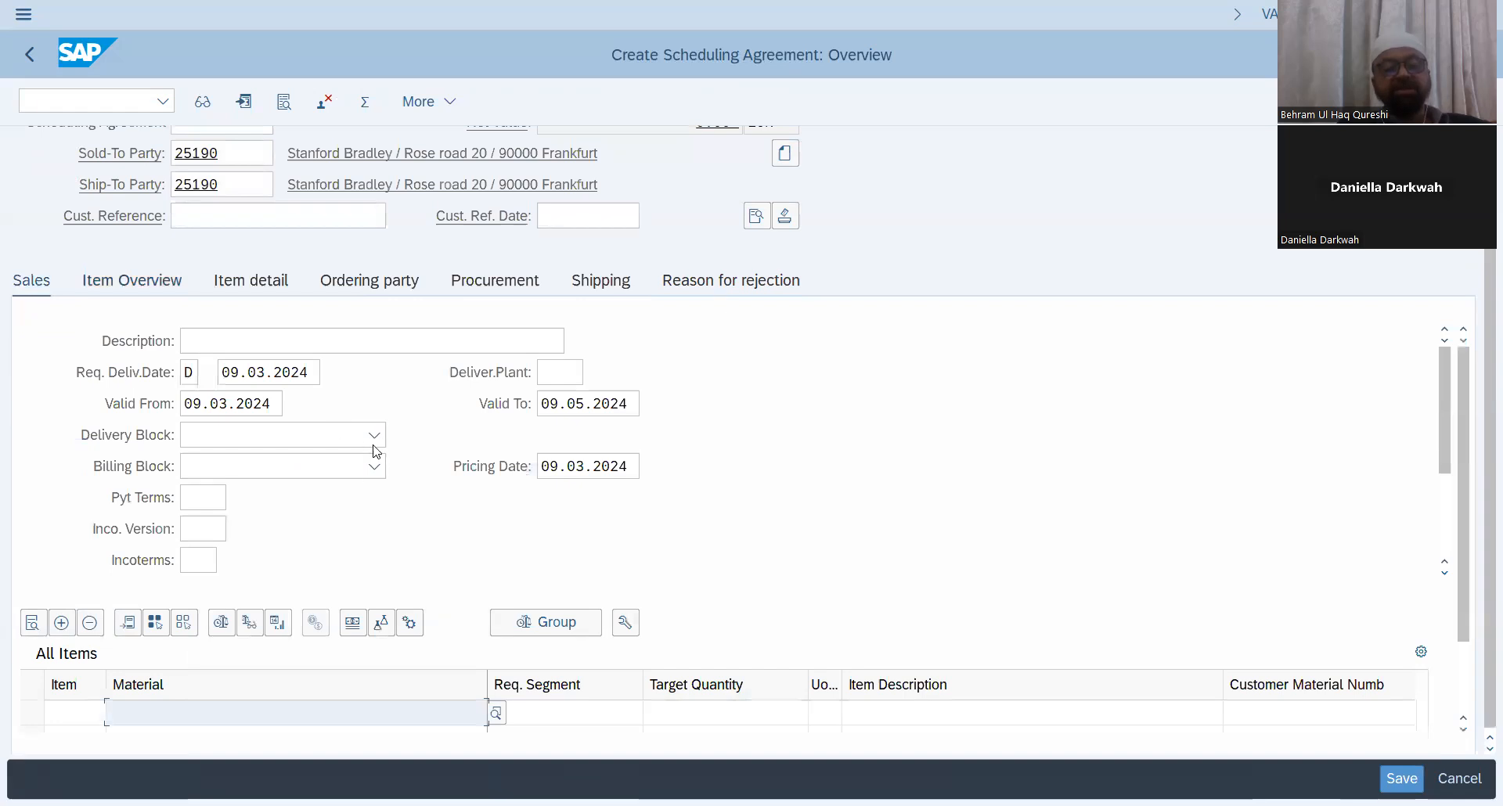
pyautogui.click(153, 287)
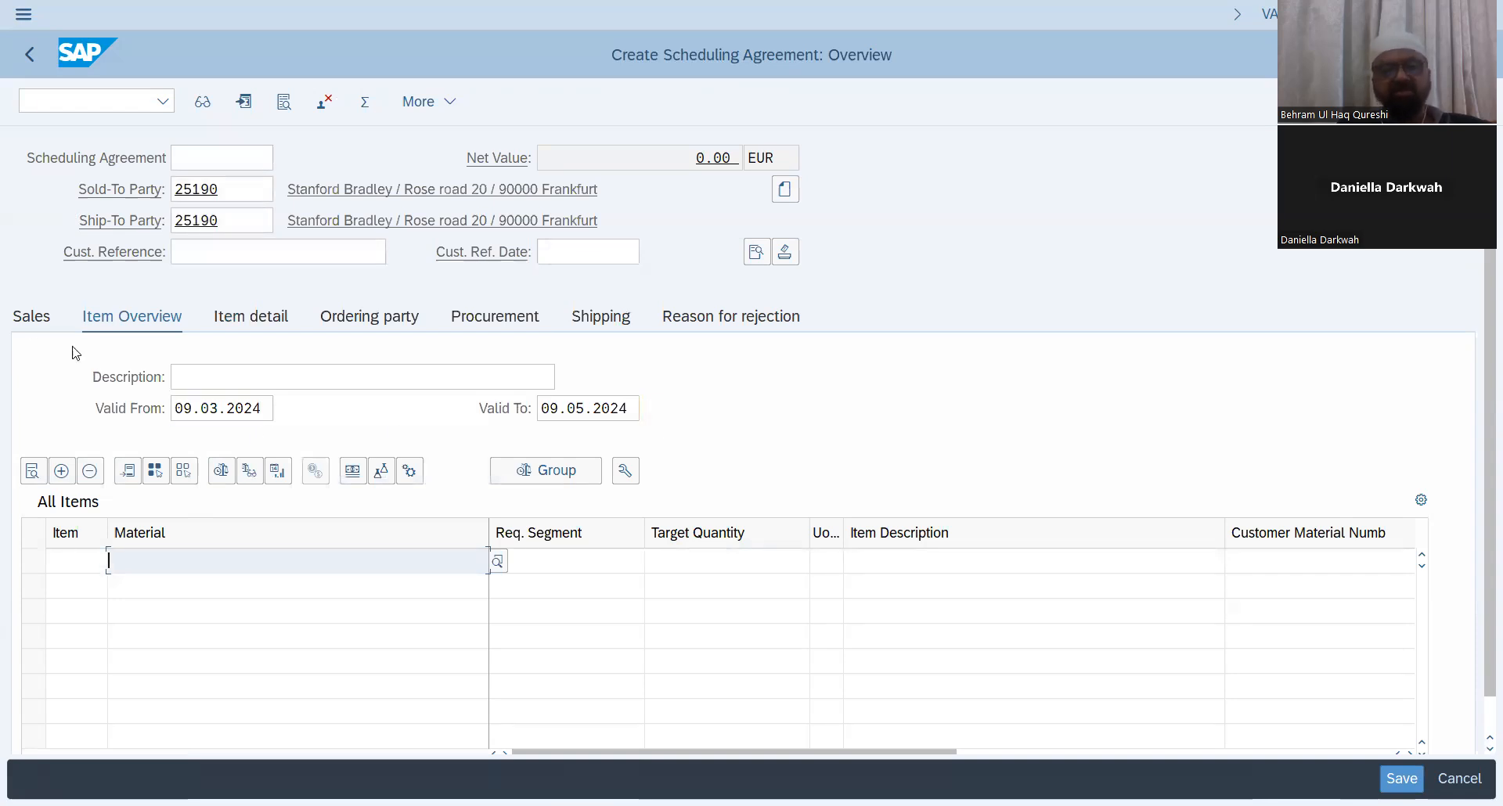
pyautogui.click(41, 318)
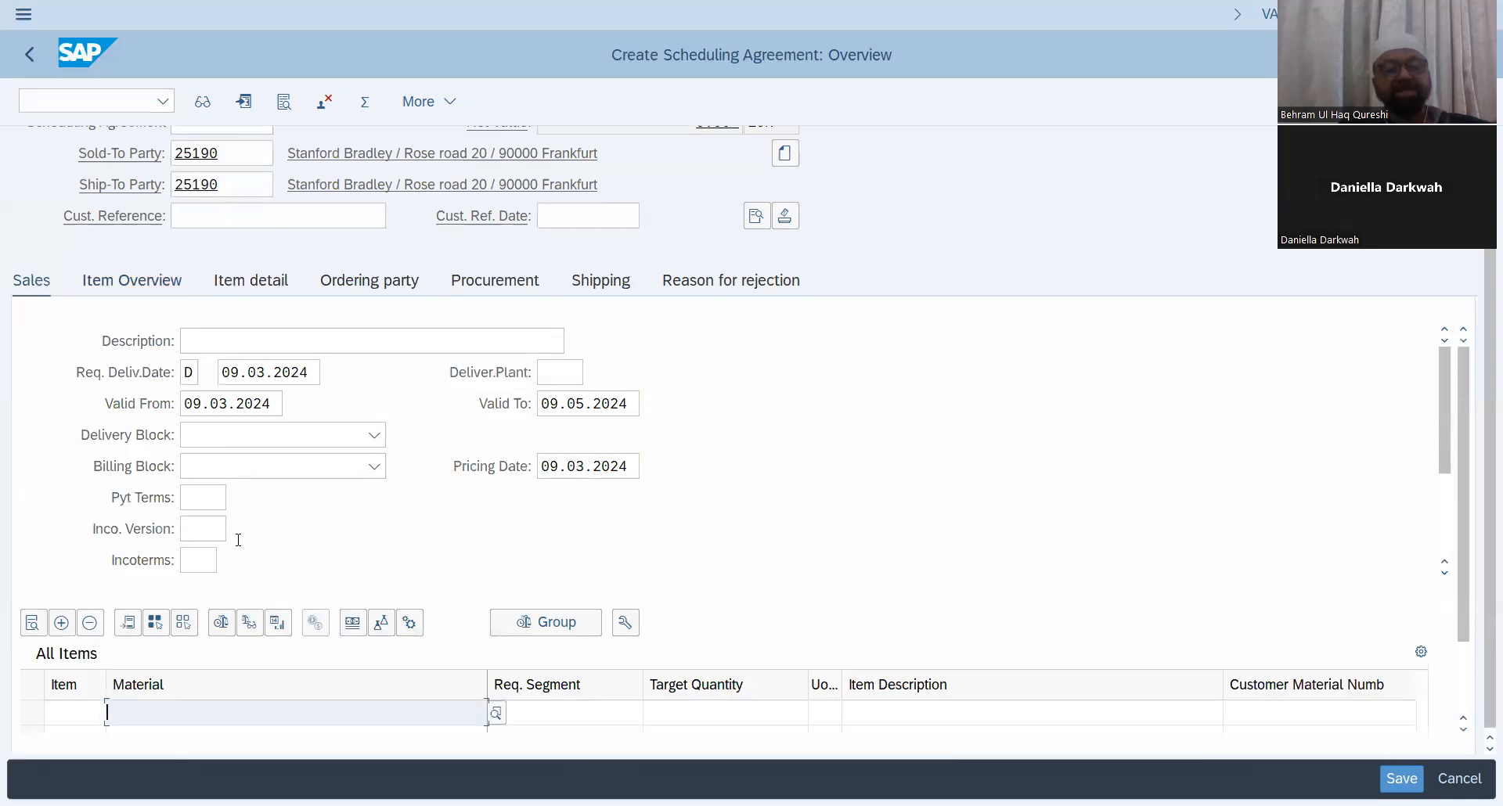
pyautogui.click(205, 499)
pyautogui.click(237, 499)
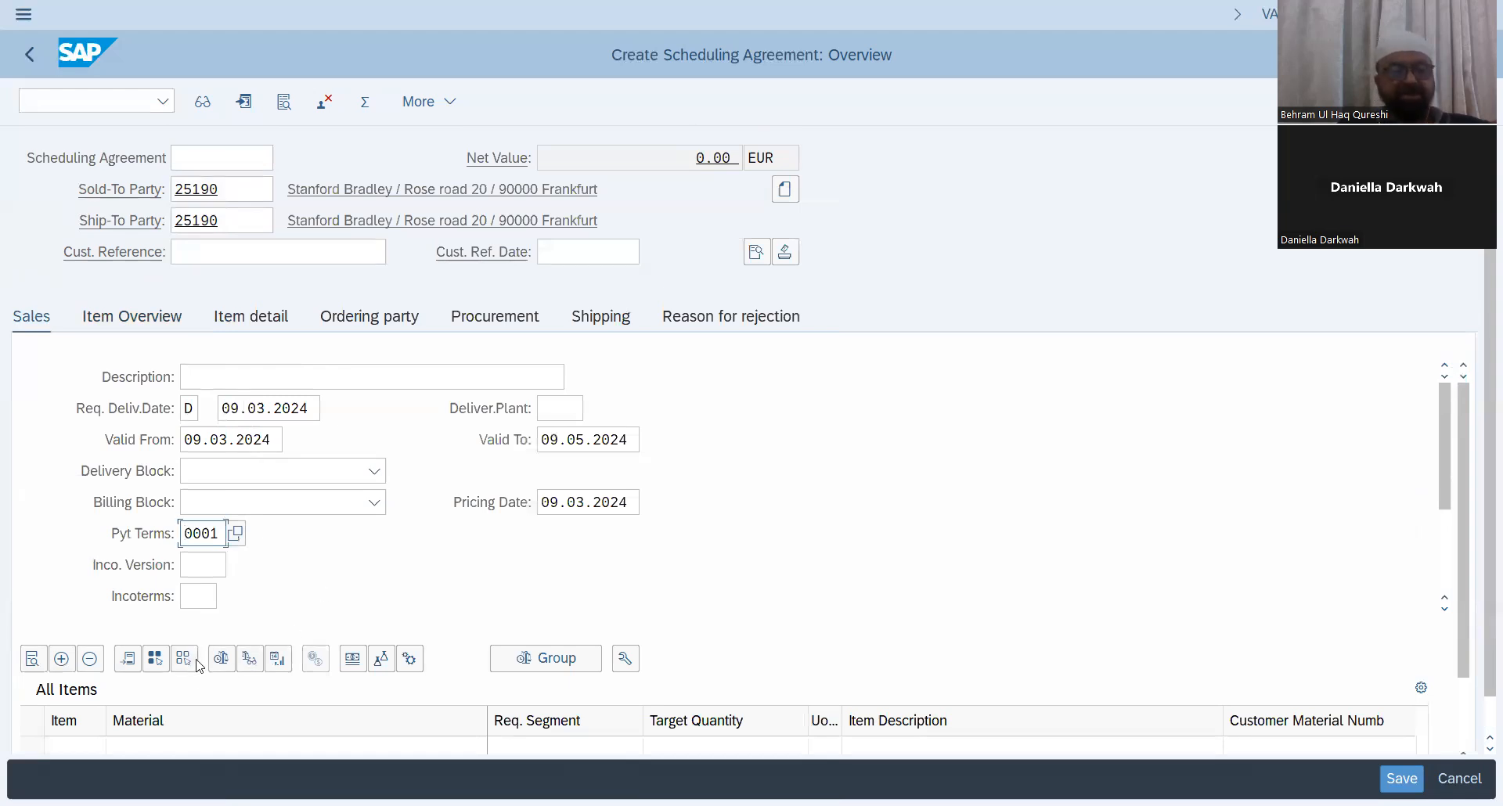
# Step: Set the incoterms to DAT (Delivered at Terminal) from the value list
pyautogui.click(209, 596)
pyautogui.click(228, 606)
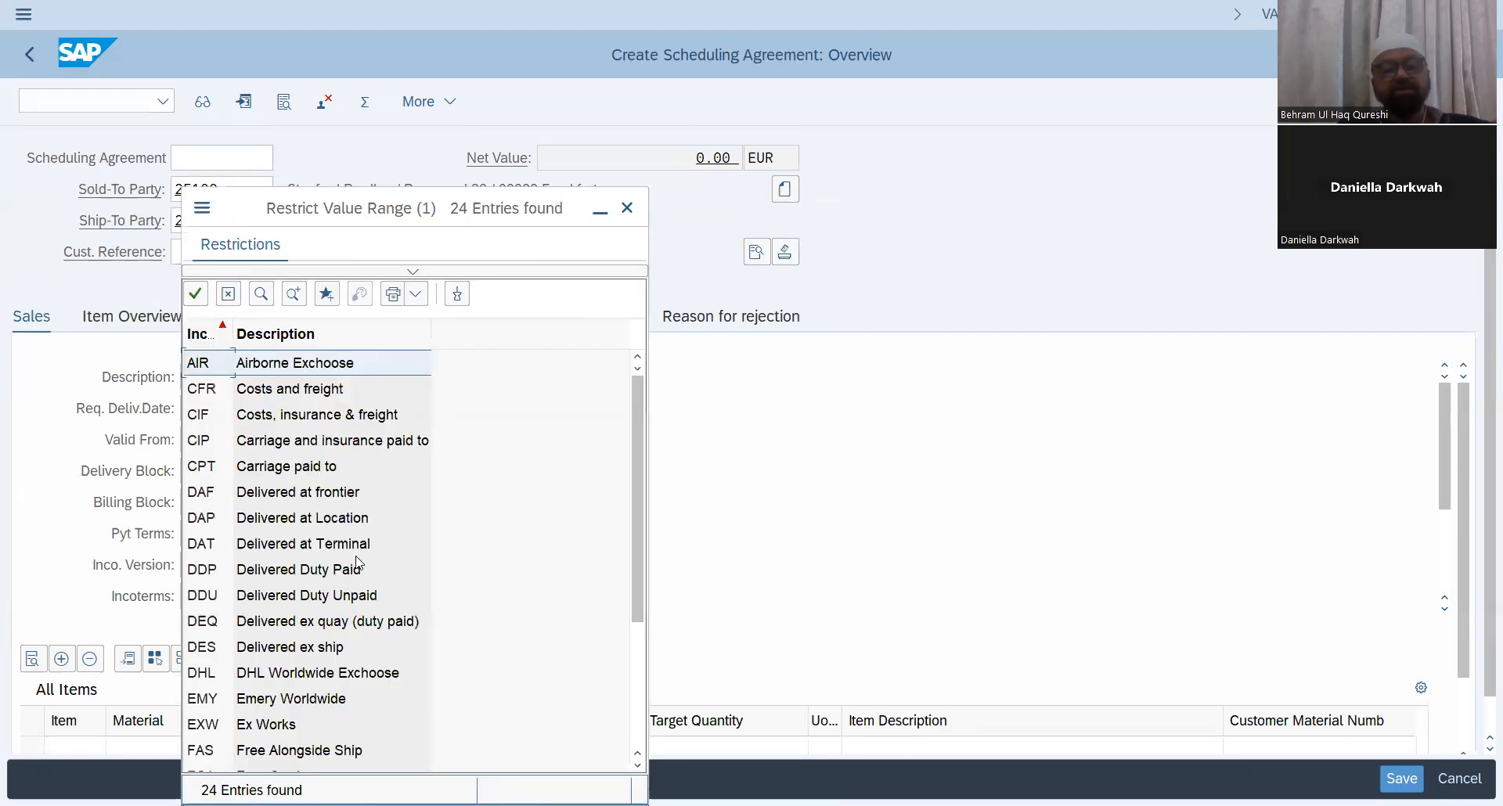
pyautogui.click(359, 543)
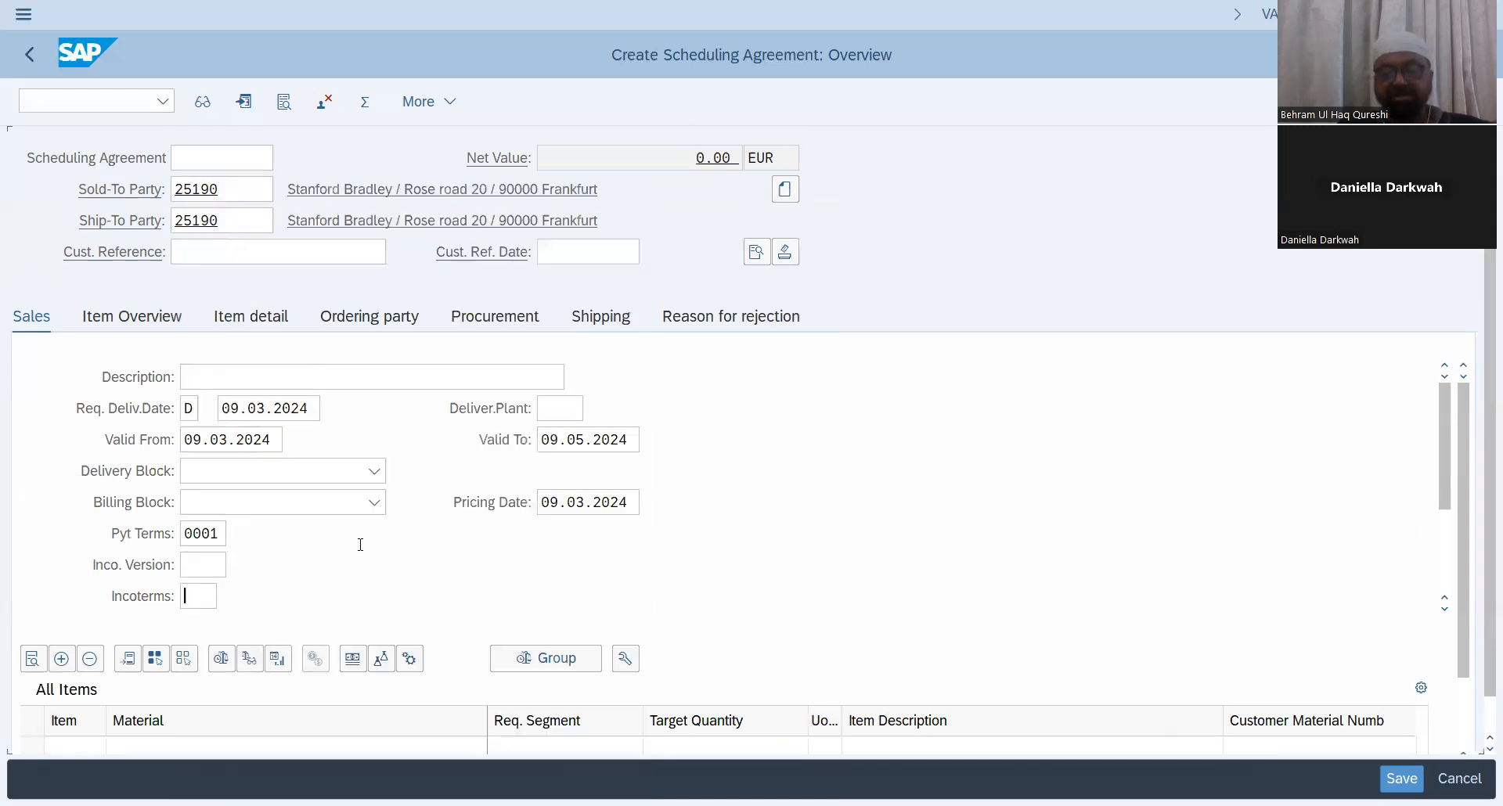
# Step: Enter "Walldorf ship terminal" as incoterm location 1 and confirm
pyautogui.click(254, 604)
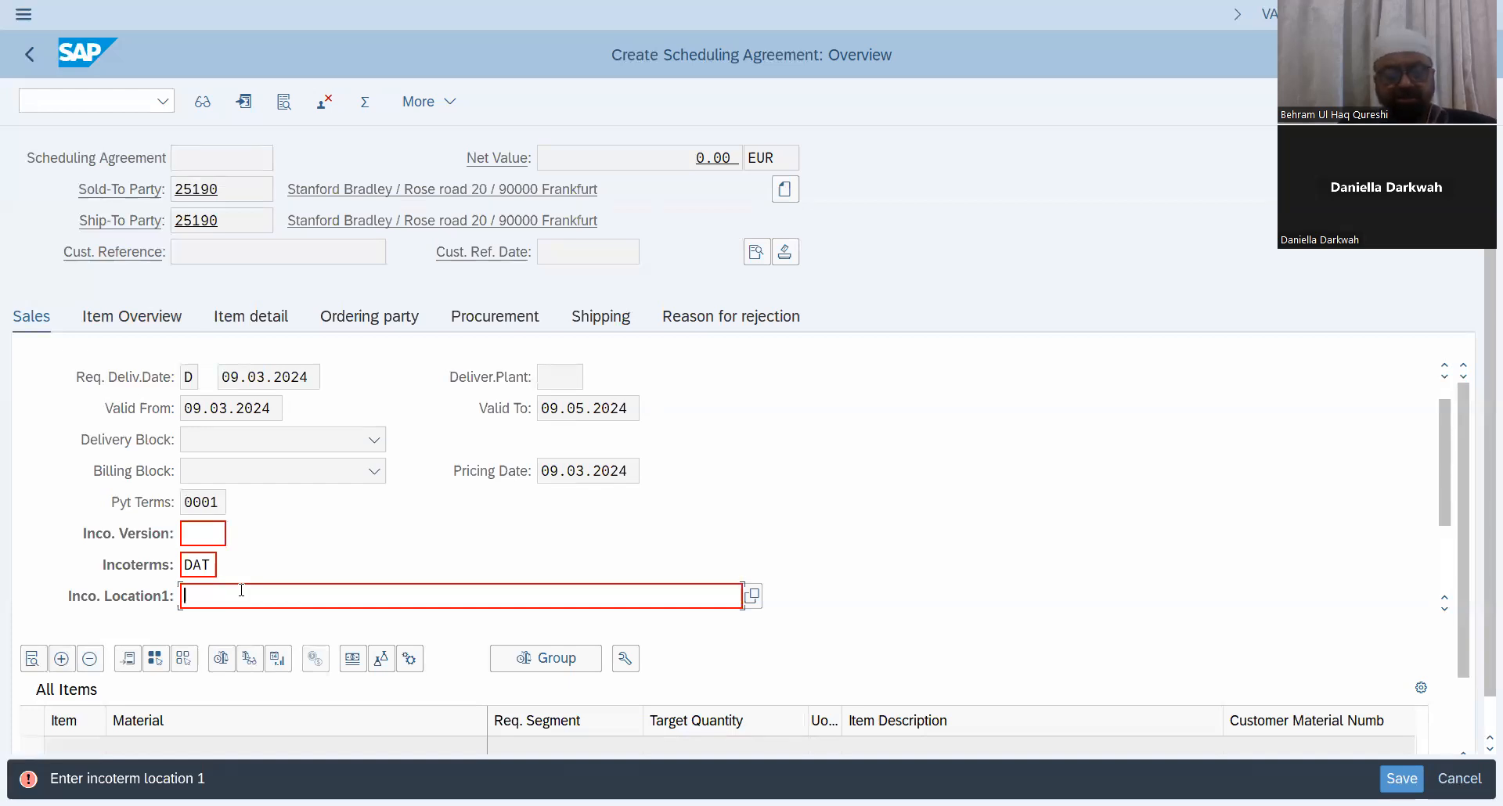
pyautogui.write('Waal')
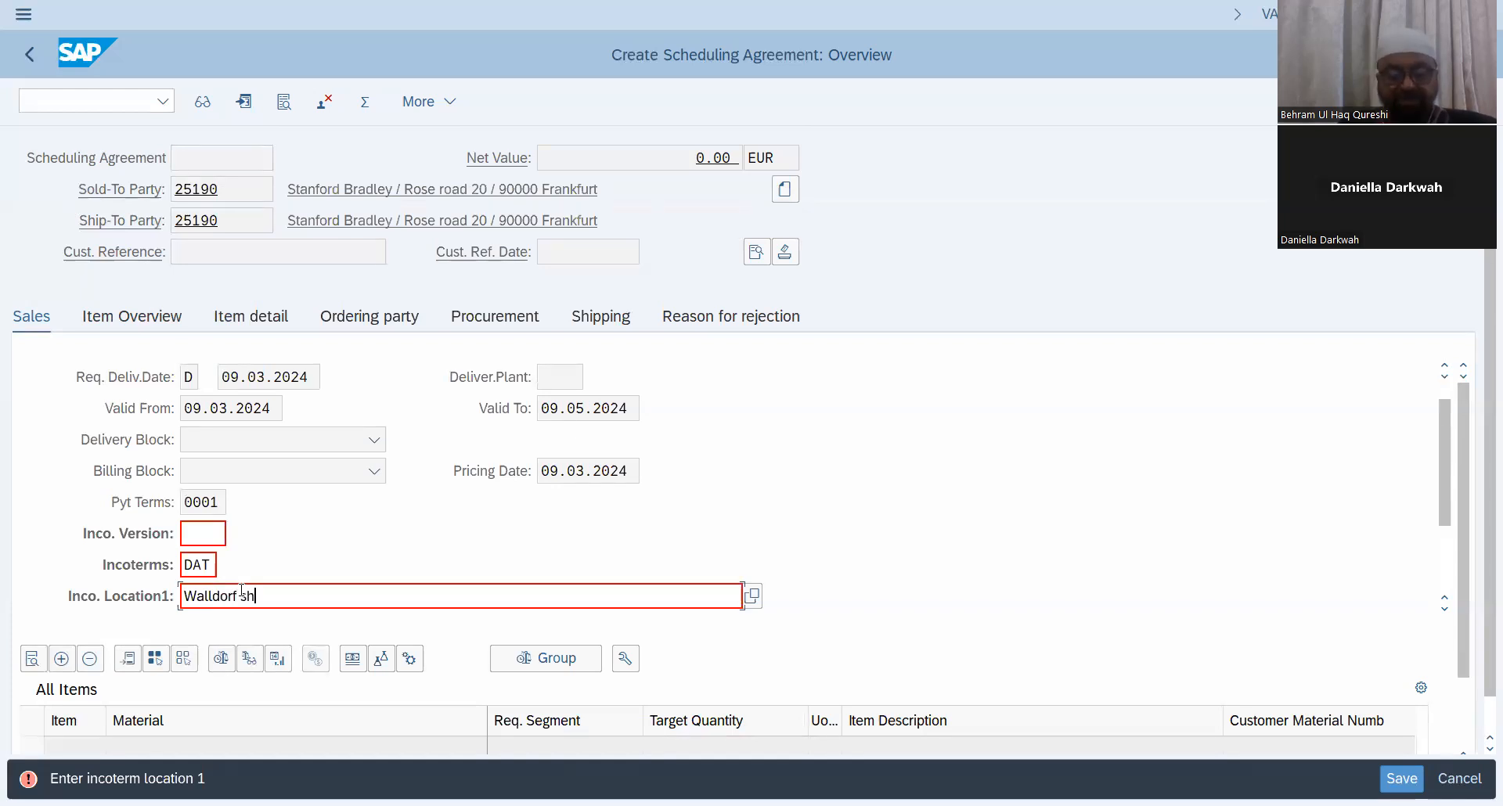
pyautogui.write('dorf ship termoinal')
pyautogui.press('Return')
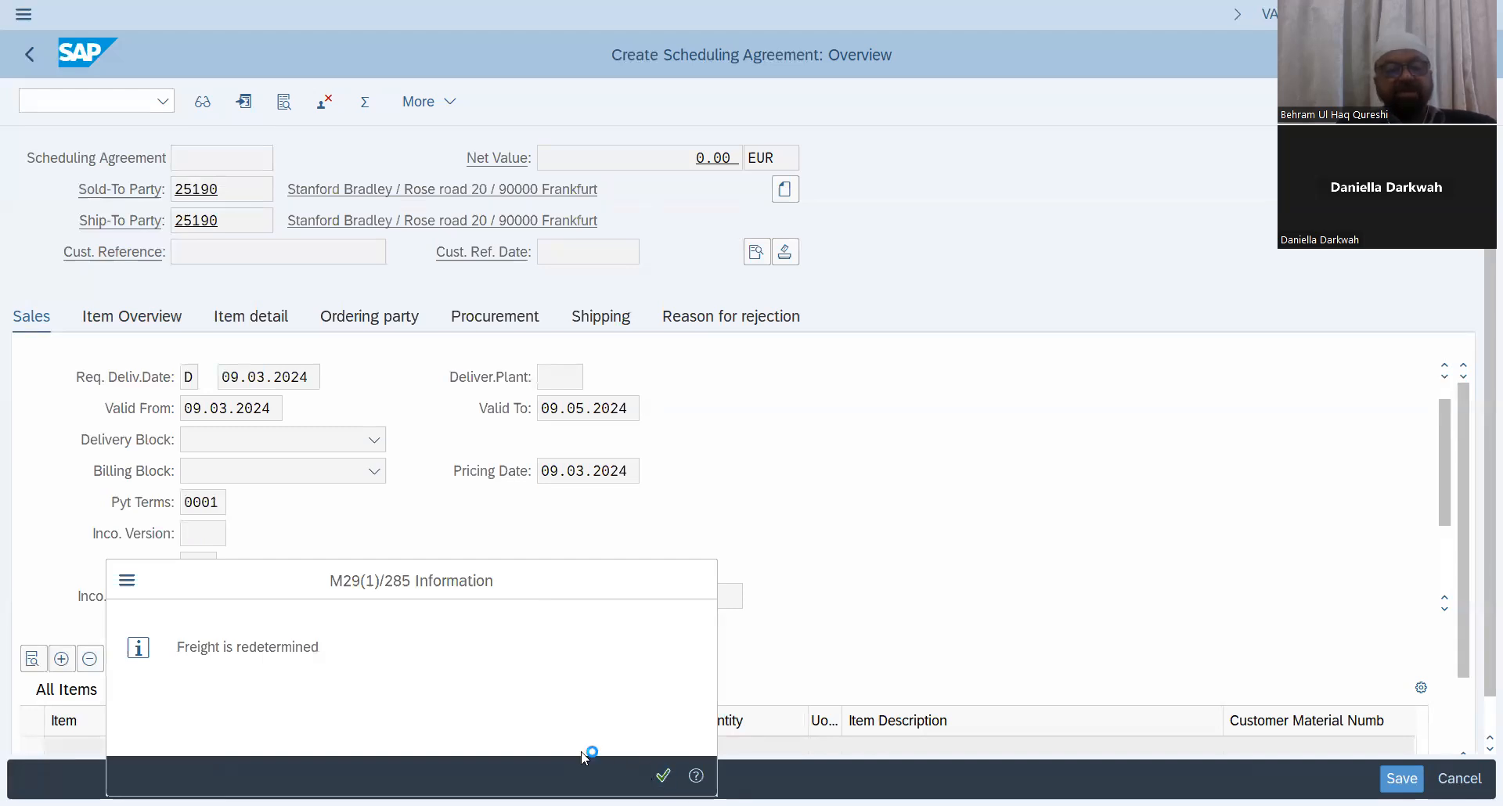
pyautogui.press('Return')
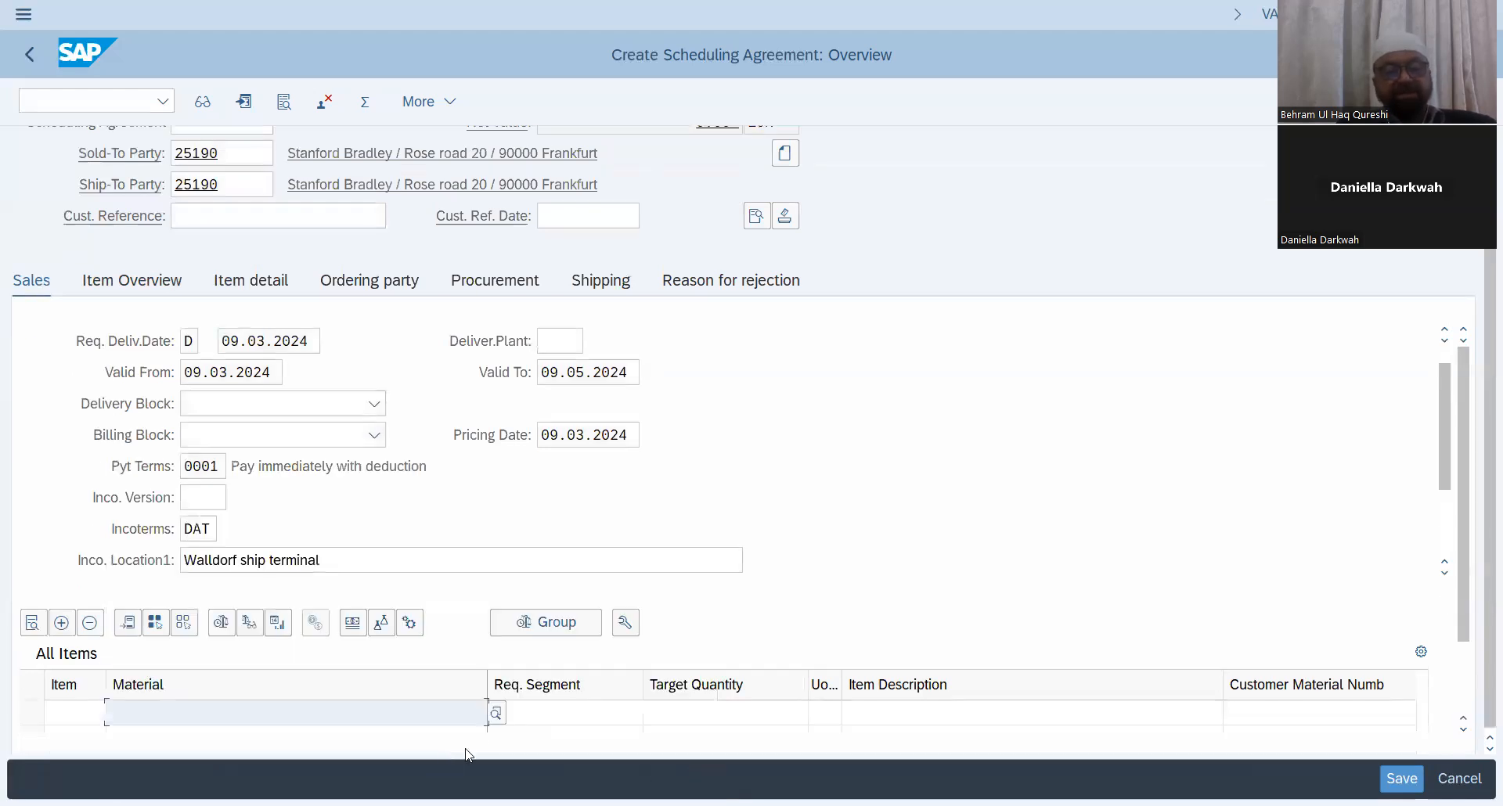
# Step: Select material 1123, ENGINE CAR- 1 MAR 24, for the first item via the sales material search
pyautogui.click(496, 720)
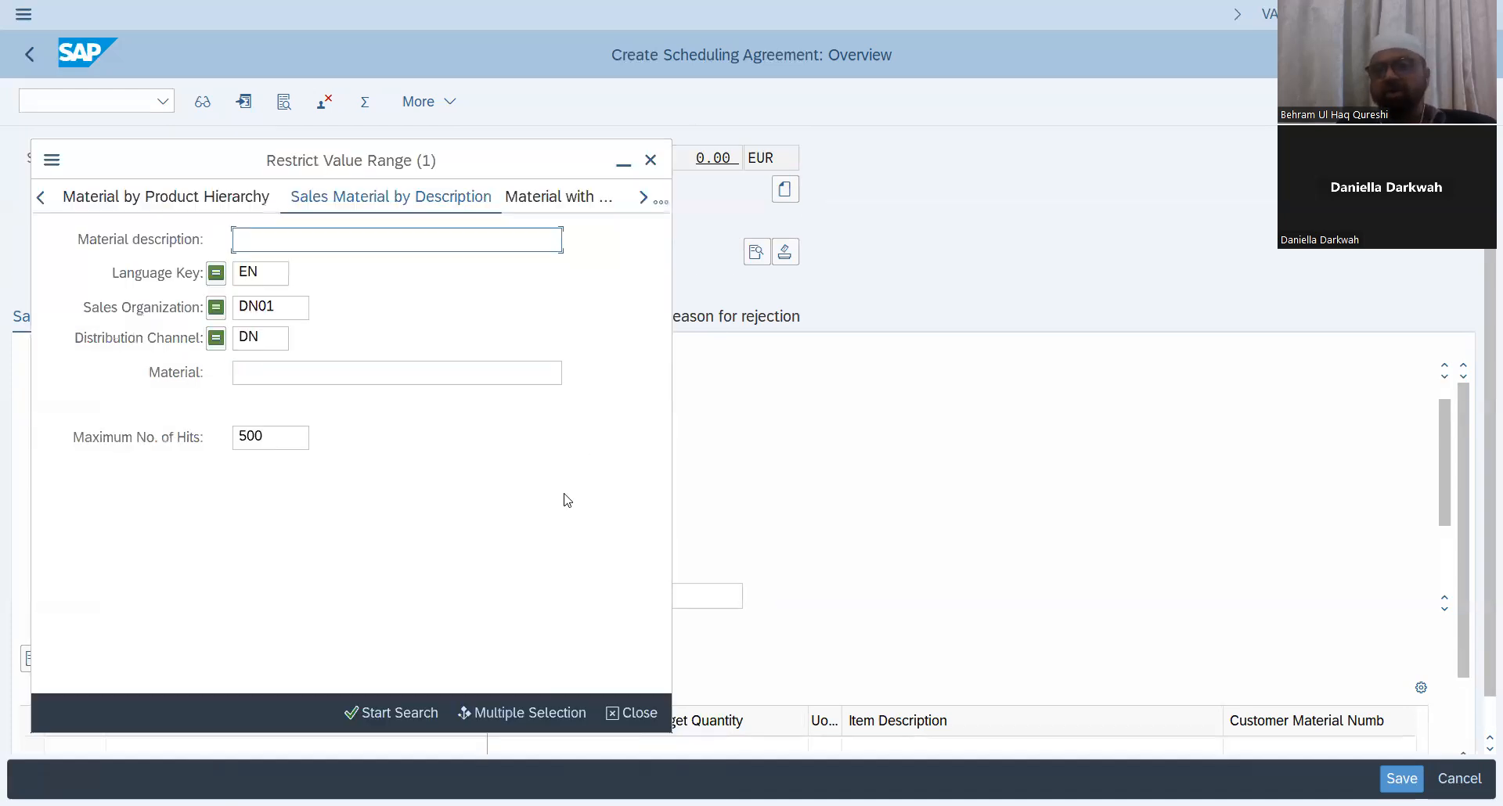
pyautogui.click(384, 714)
pyautogui.click(385, 715)
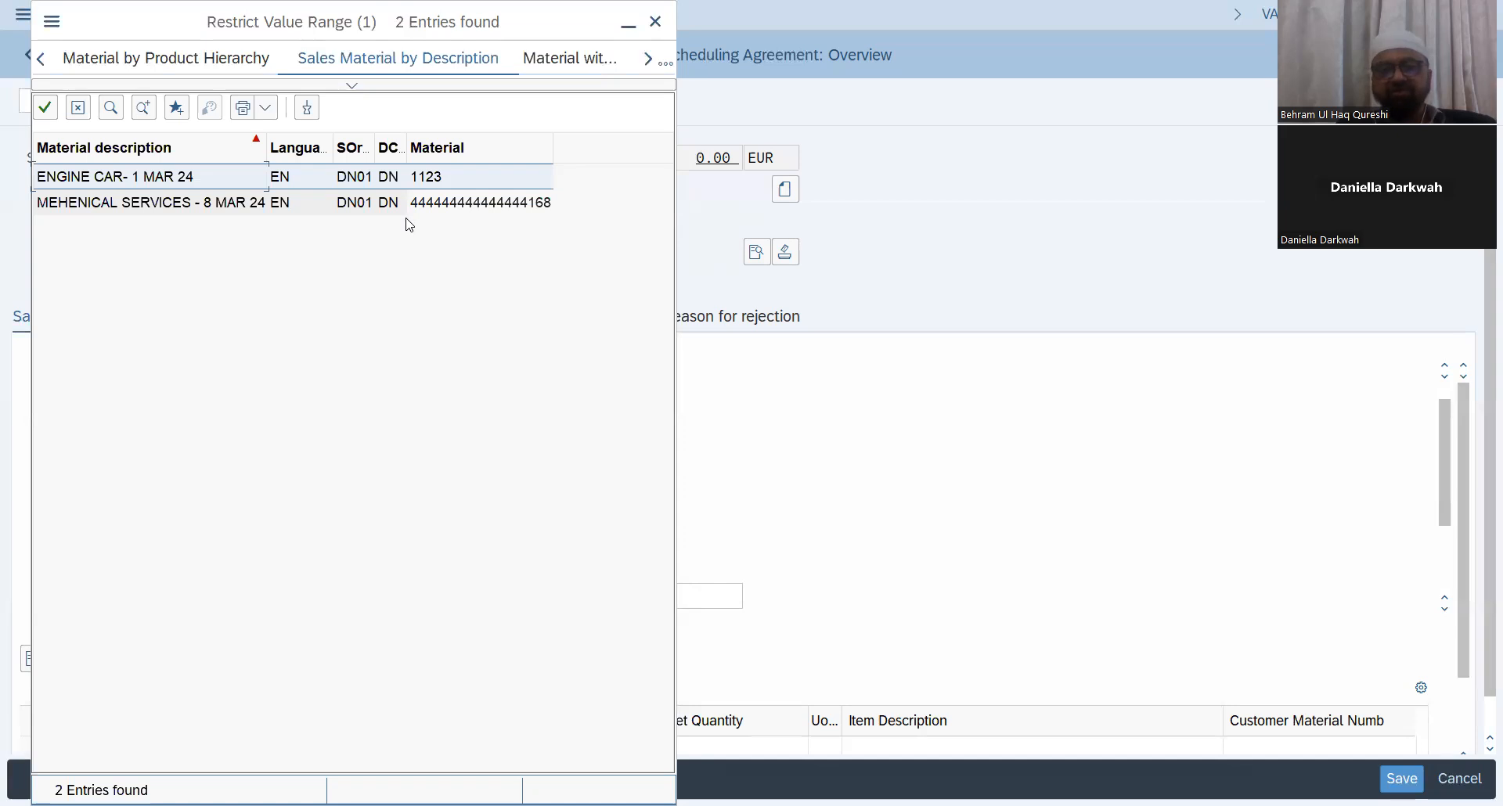
pyautogui.doubleClick(180, 177)
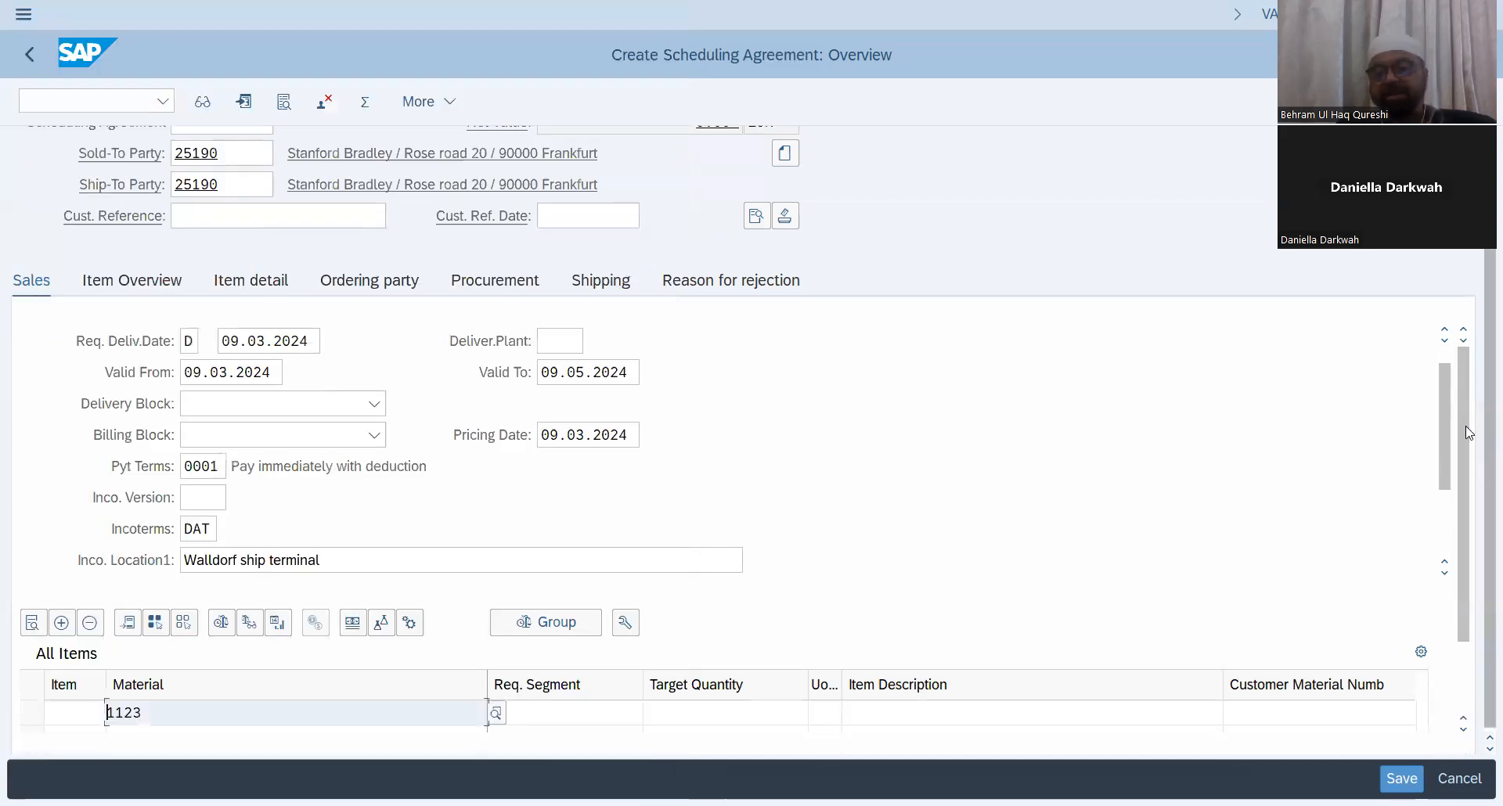
# Step: Set the target quantity of the material 1123 item to 4
pyautogui.scroll(-3, 1461, 500)
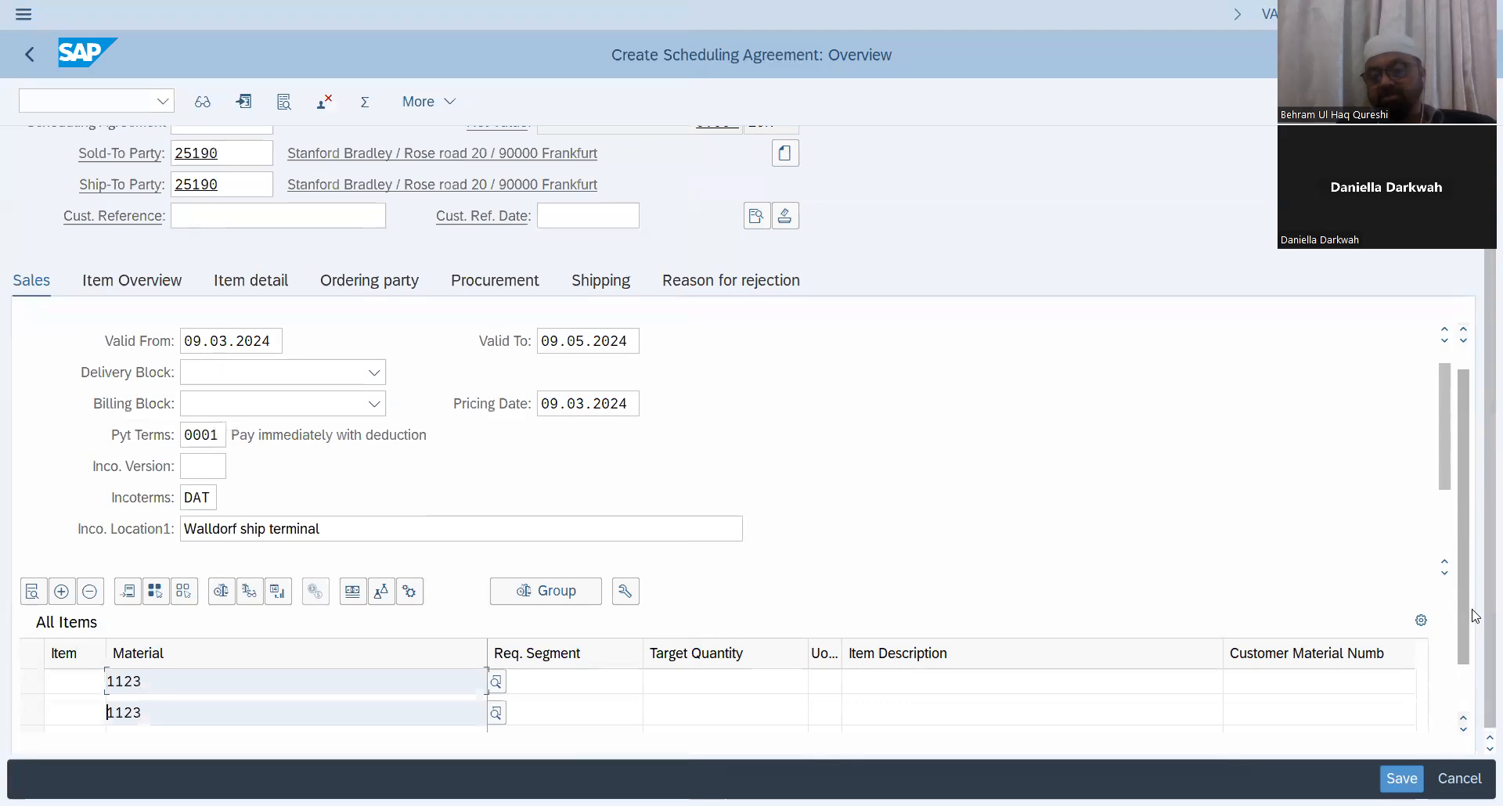
pyautogui.scroll(-2, 1450, 397)
pyautogui.scroll(2, 1450, 397)
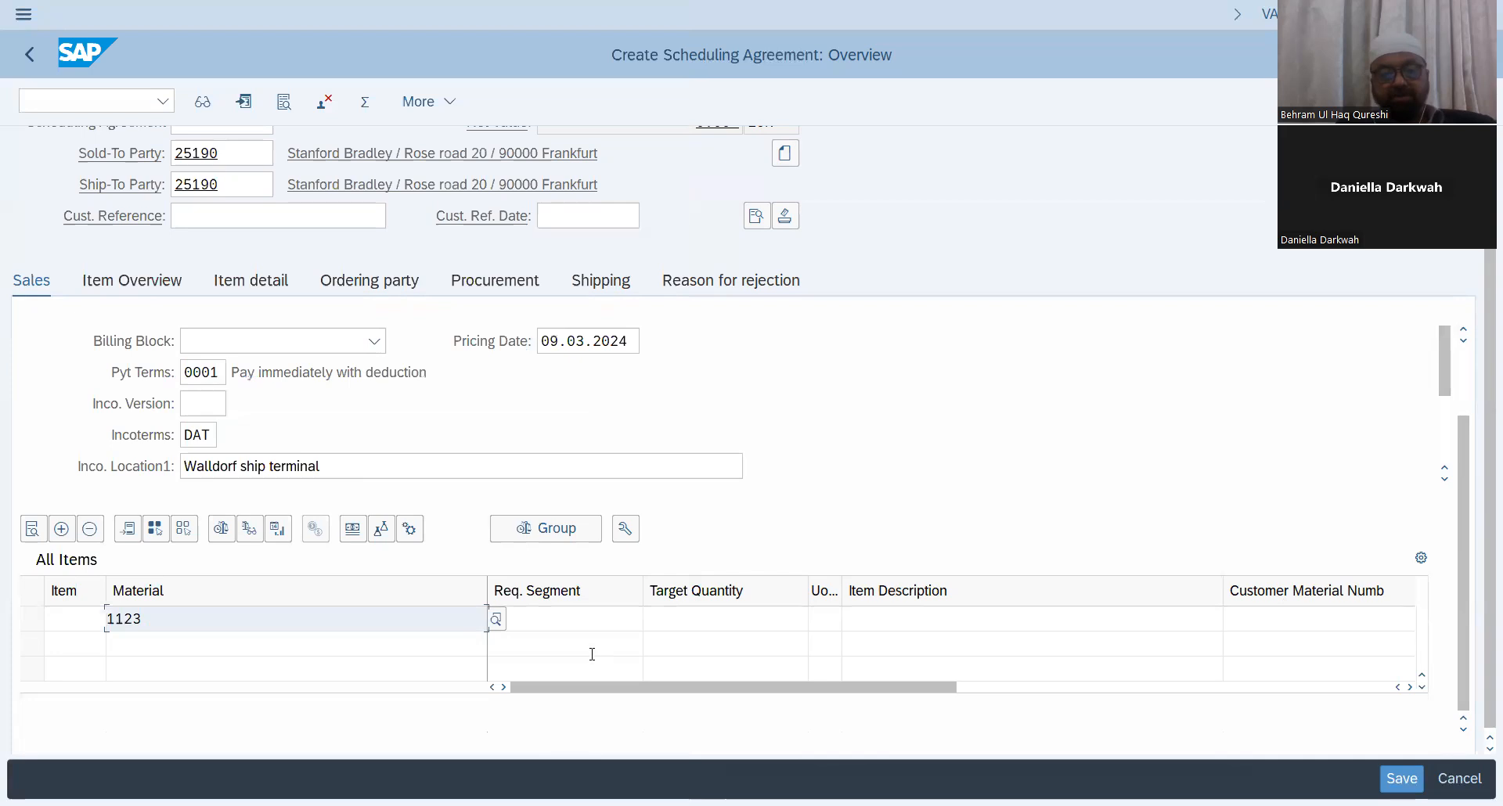
pyautogui.click(787, 617)
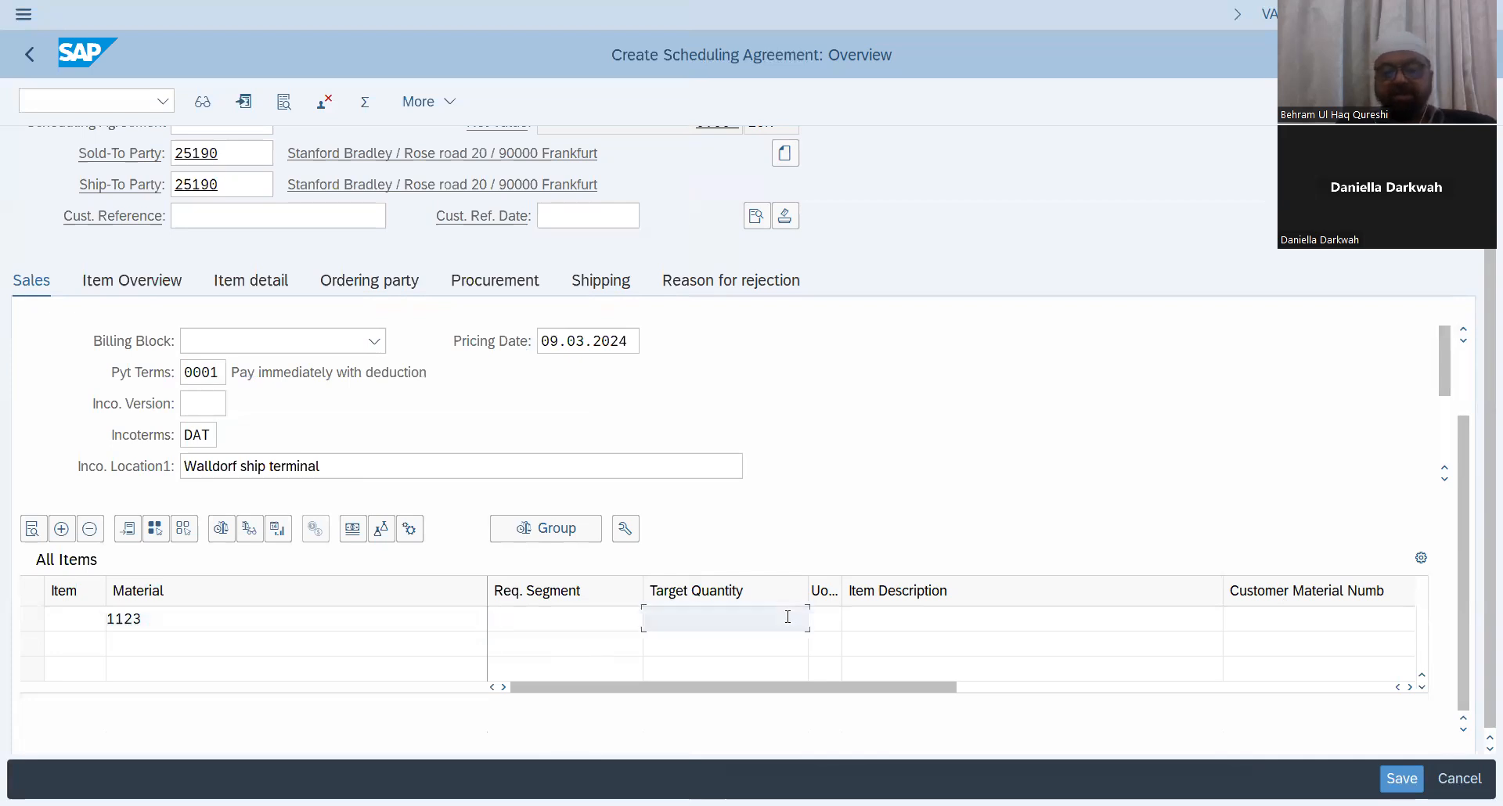
pyautogui.write('4')
pyautogui.press('Return')
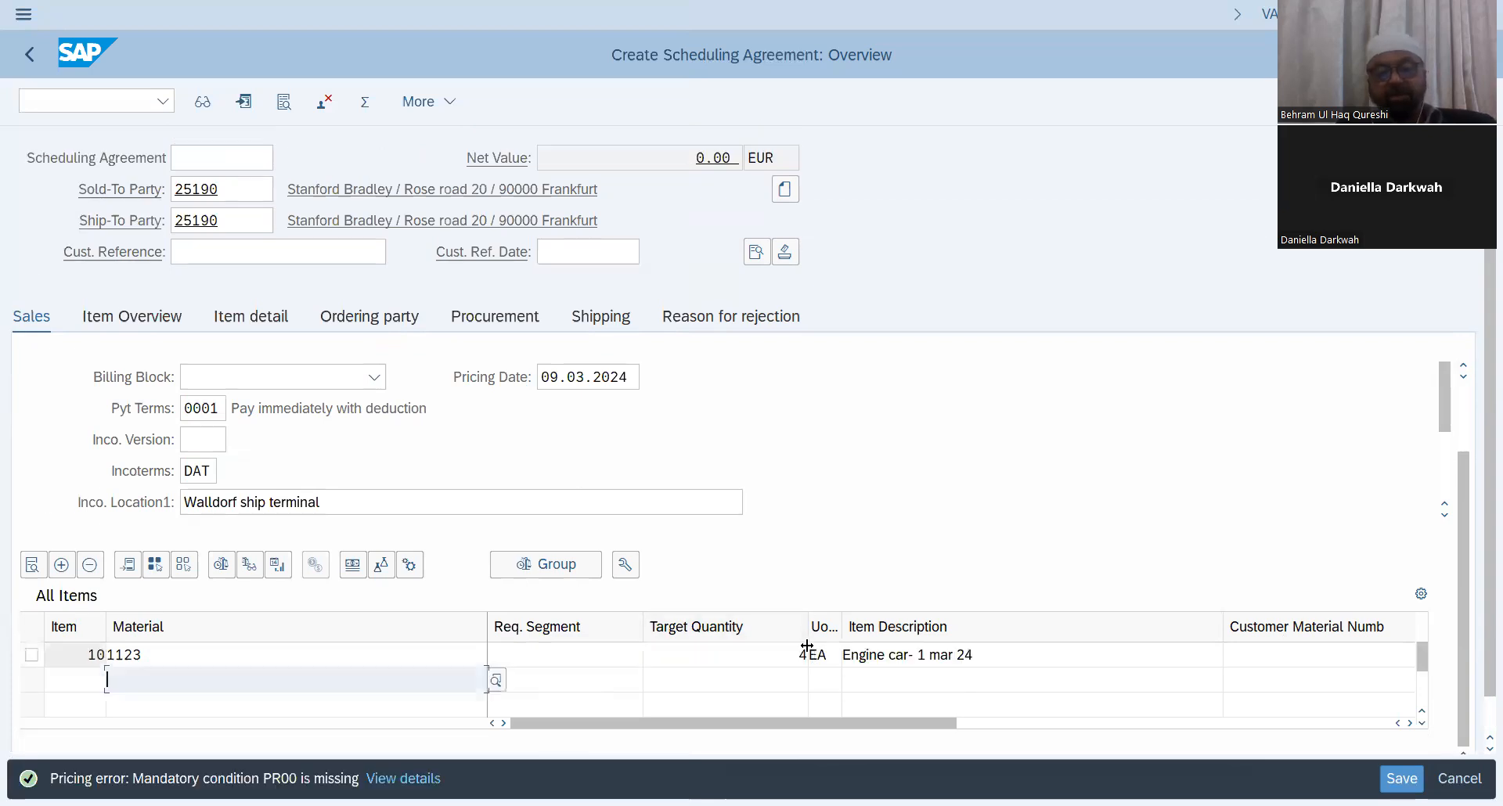
# Step: Set the plant for the item to DN01
pyautogui.moveTo(766, 729); pyautogui.dragTo(969, 706)
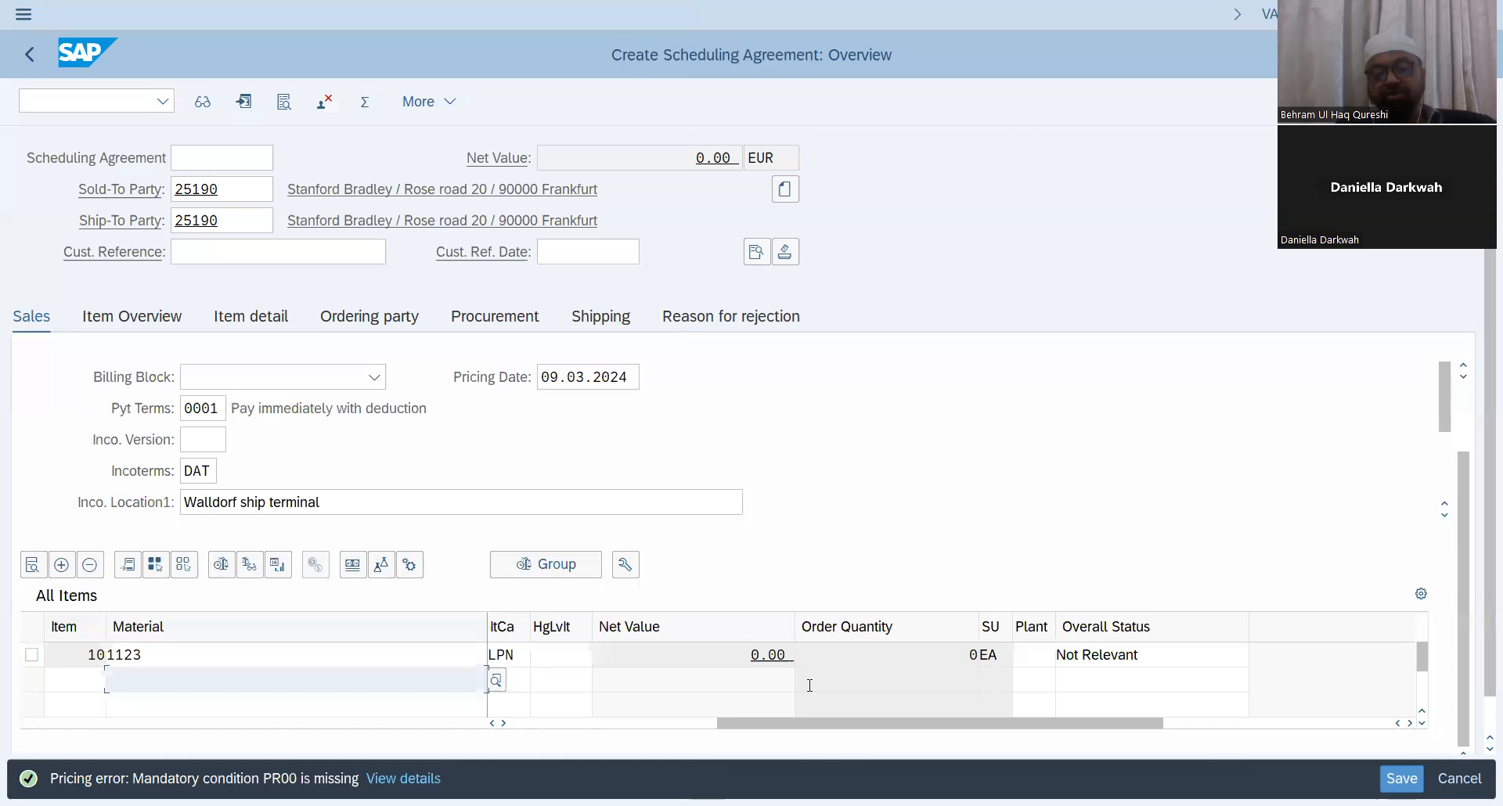
pyautogui.click(1045, 662)
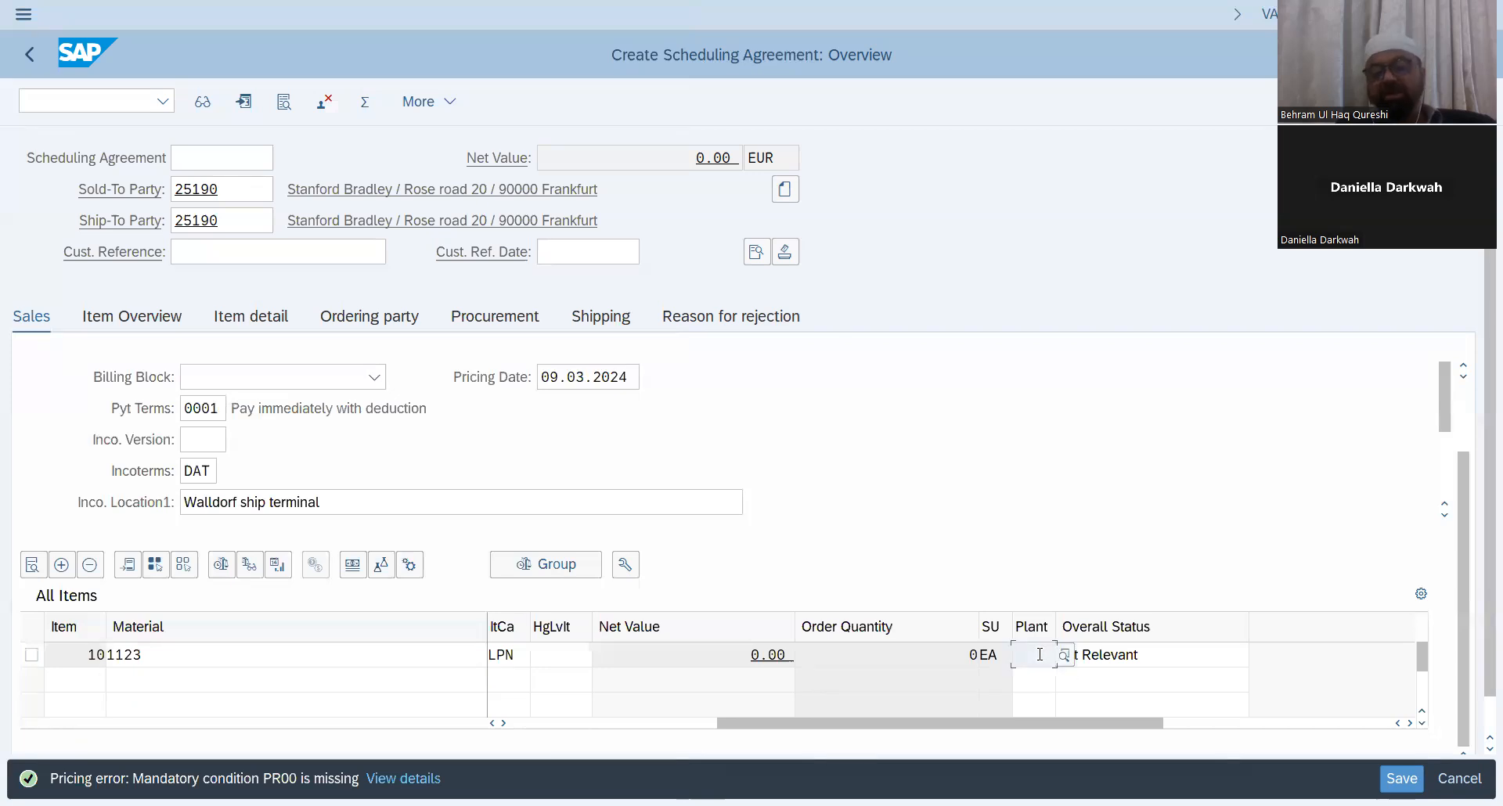
pyautogui.write('DN01')
pyautogui.press('Return')
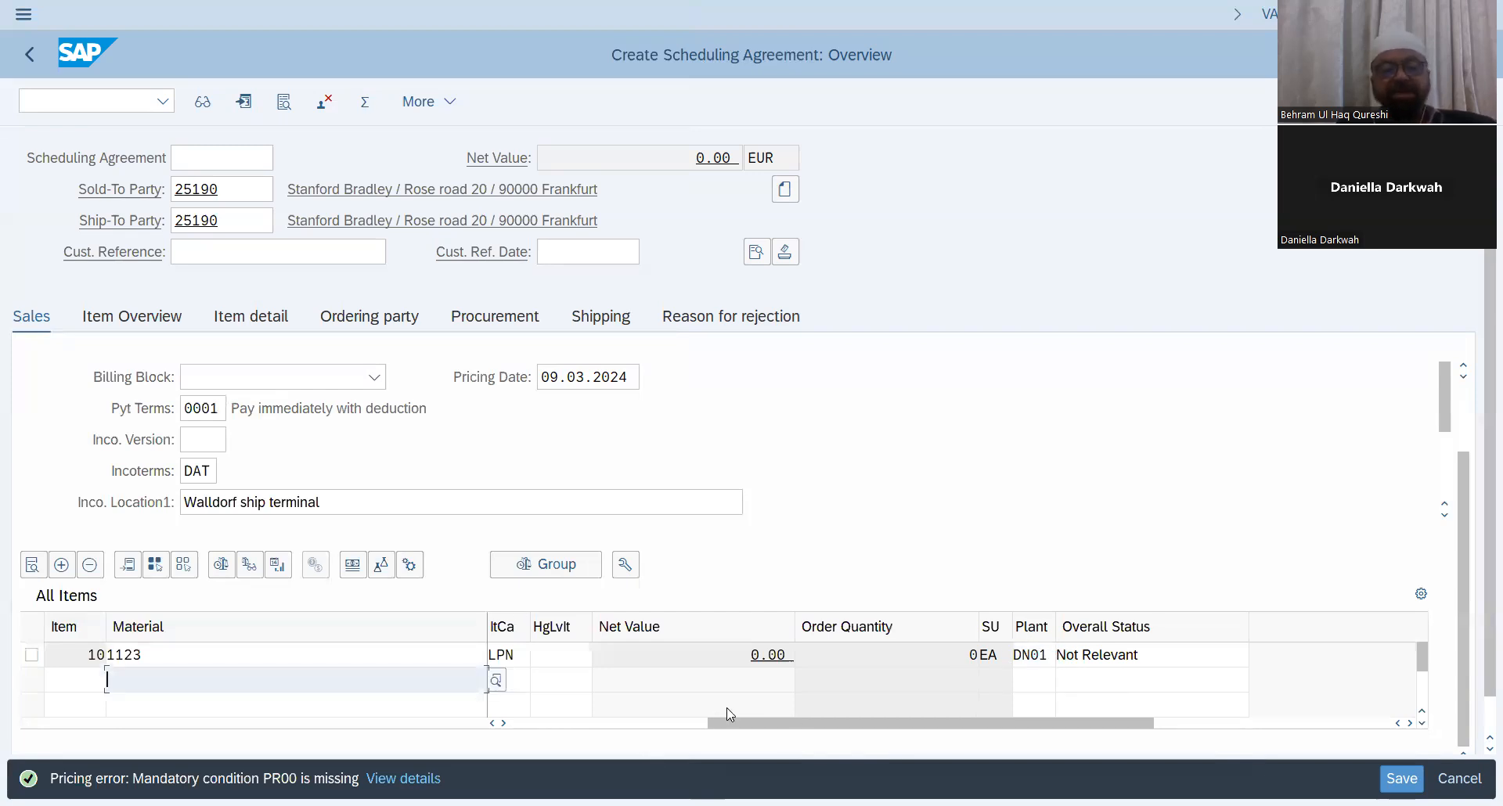
# Step: Open the item's pricing conditions, add condition type PR00 with an amount of 100, and return to the overview
pyautogui.moveTo(752, 725); pyautogui.dragTo(227, 733)
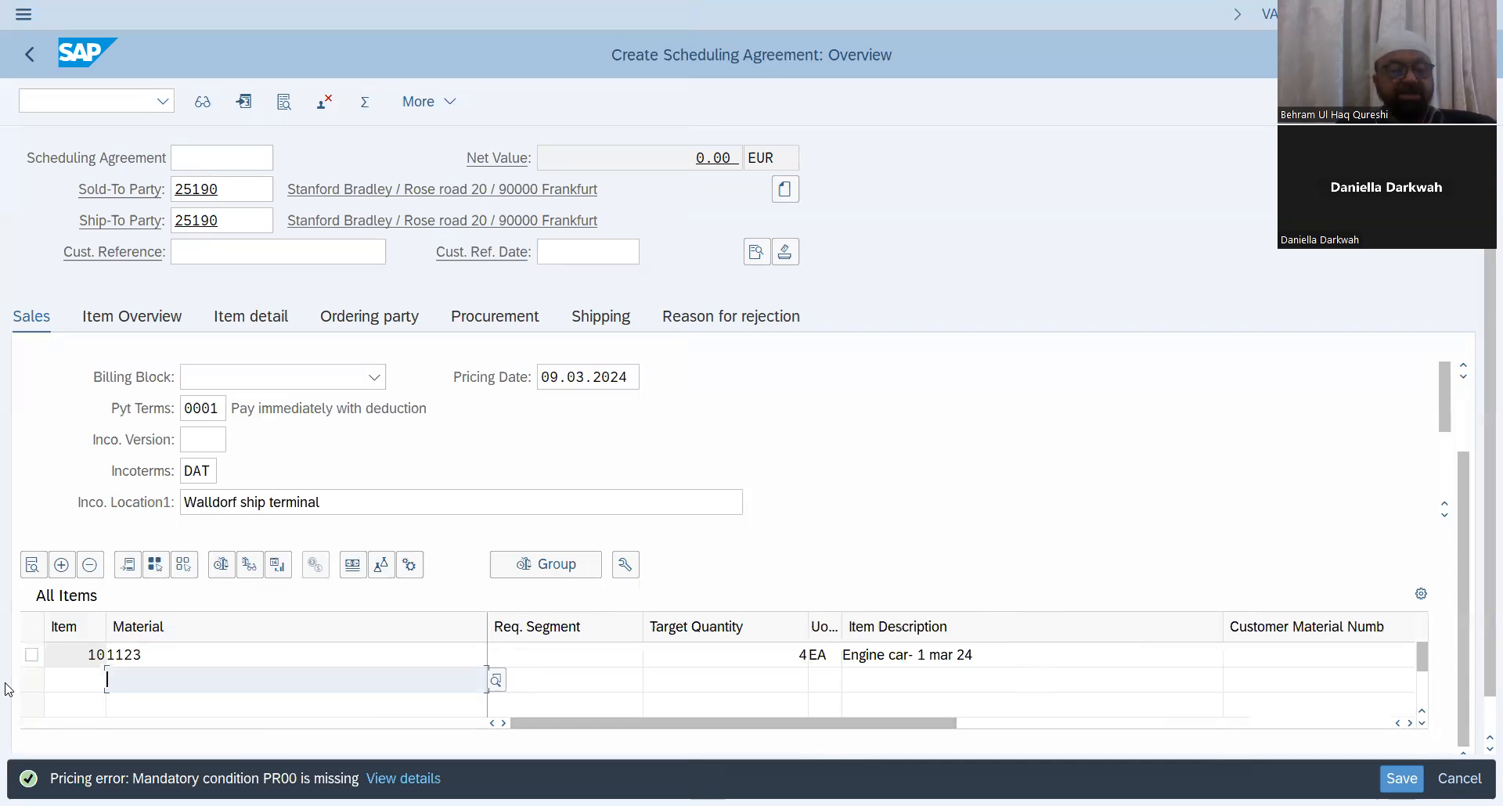
pyautogui.click(32, 654)
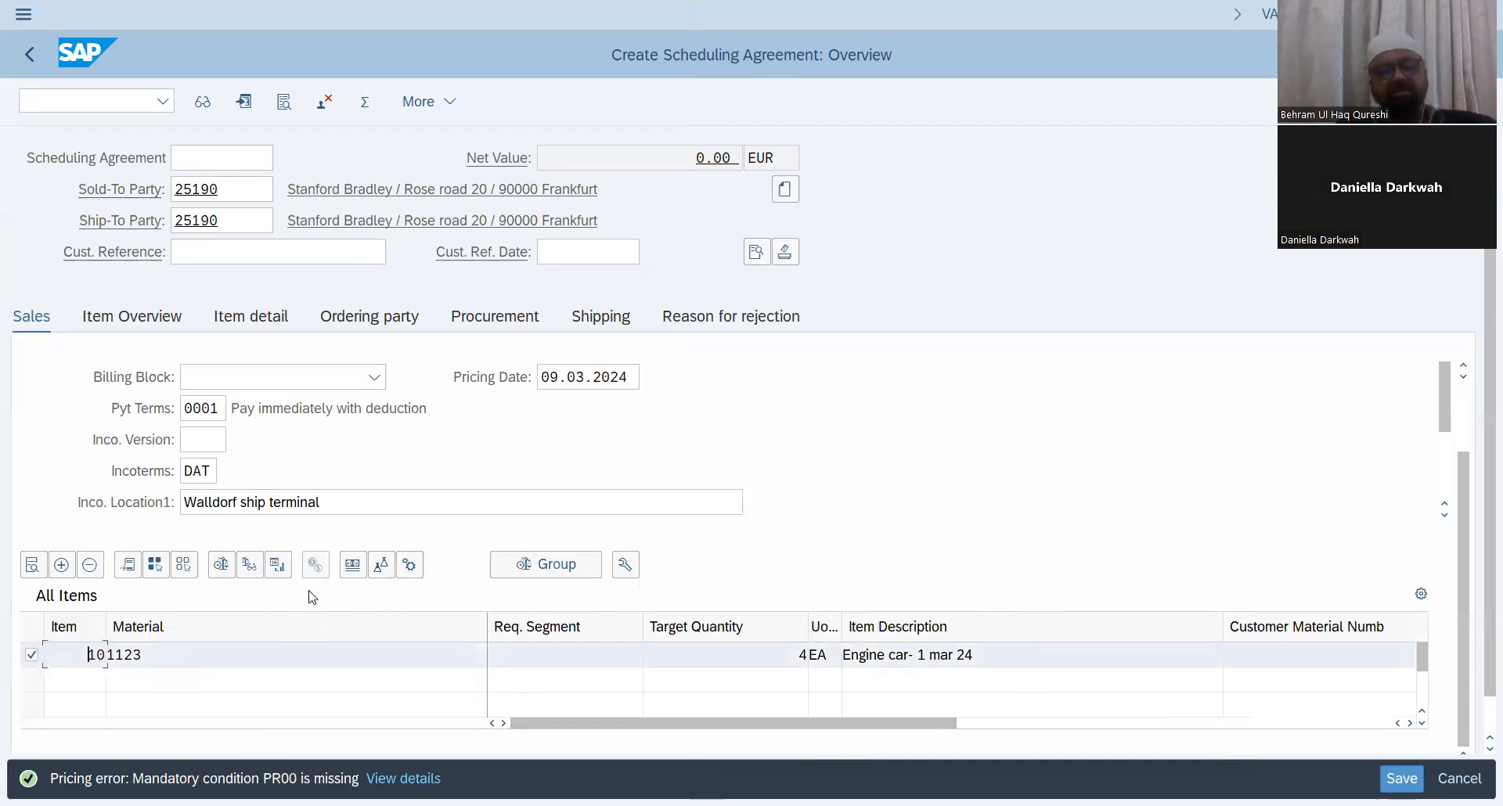
pyautogui.click(354, 566)
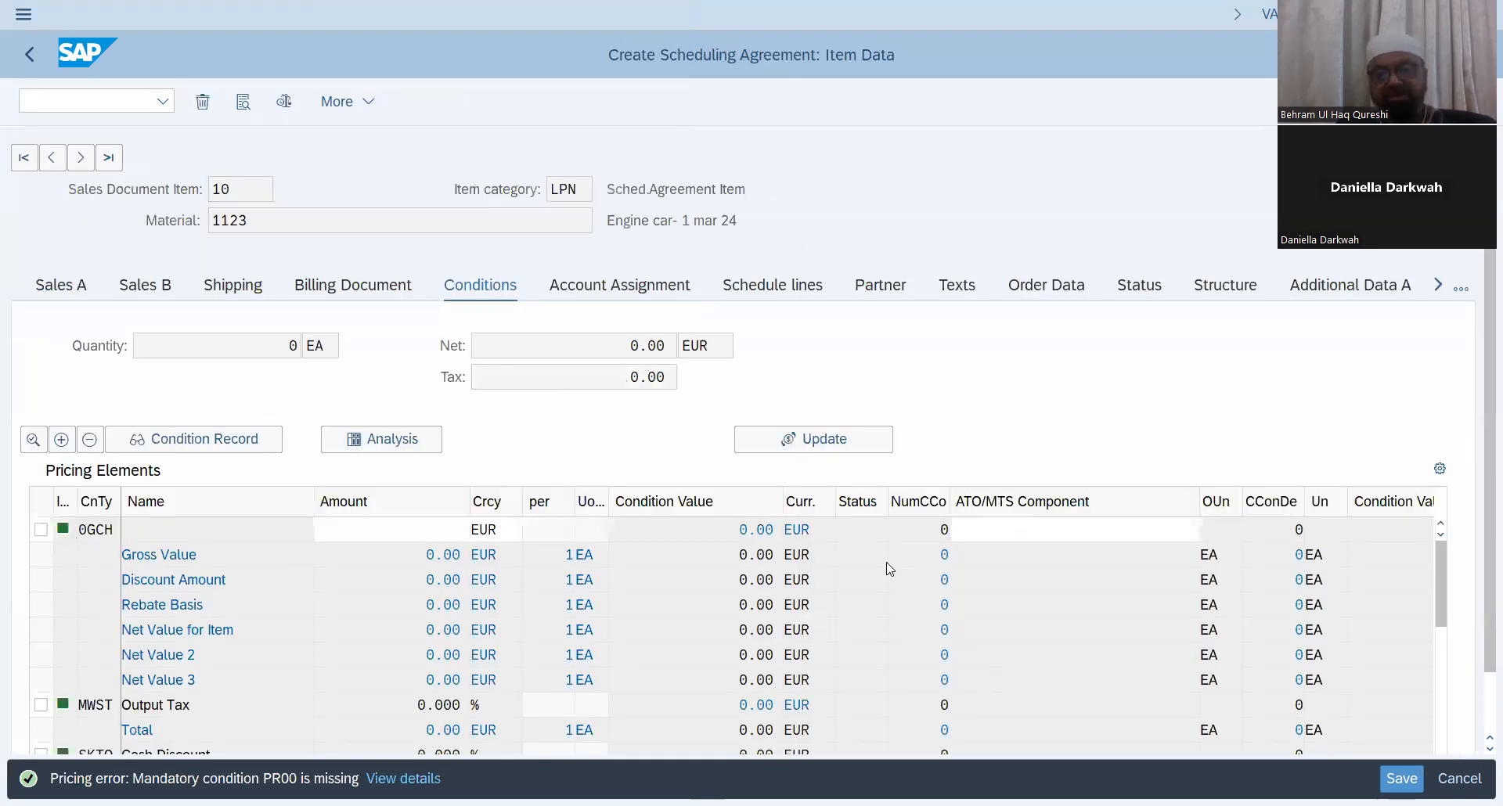
pyautogui.scroll(-2, 889, 564)
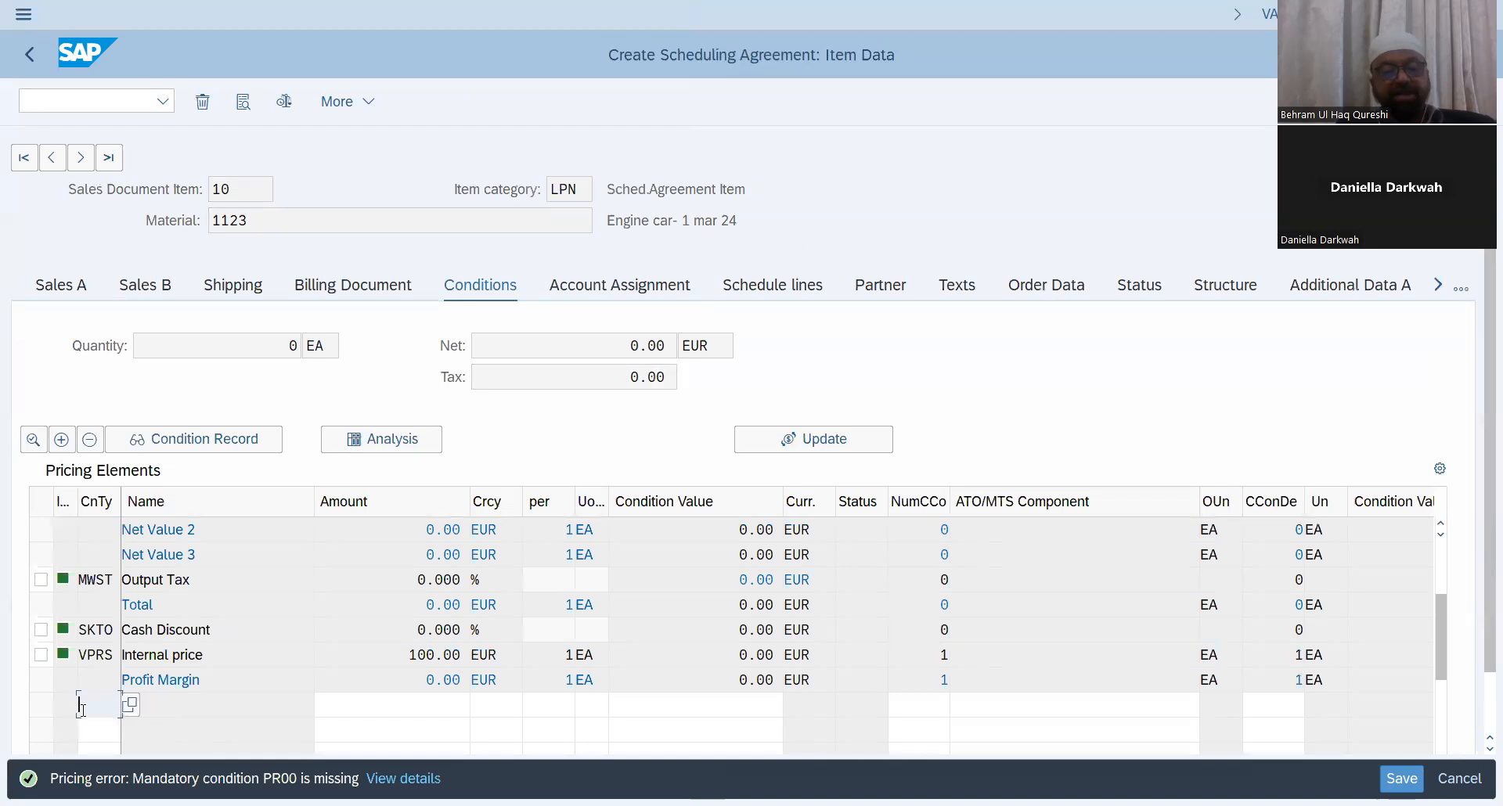
pyautogui.write('pr')
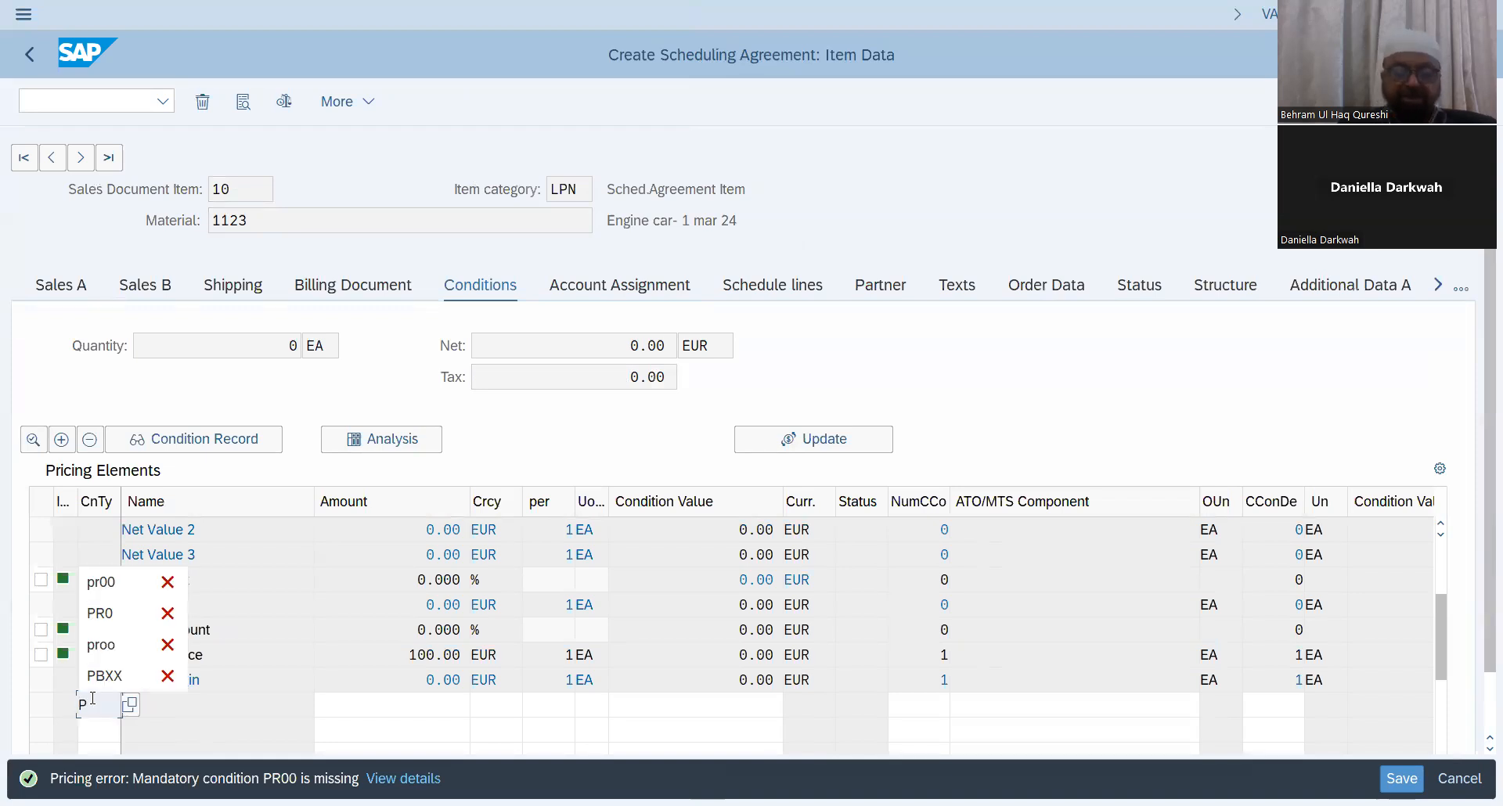
pyautogui.write('00')
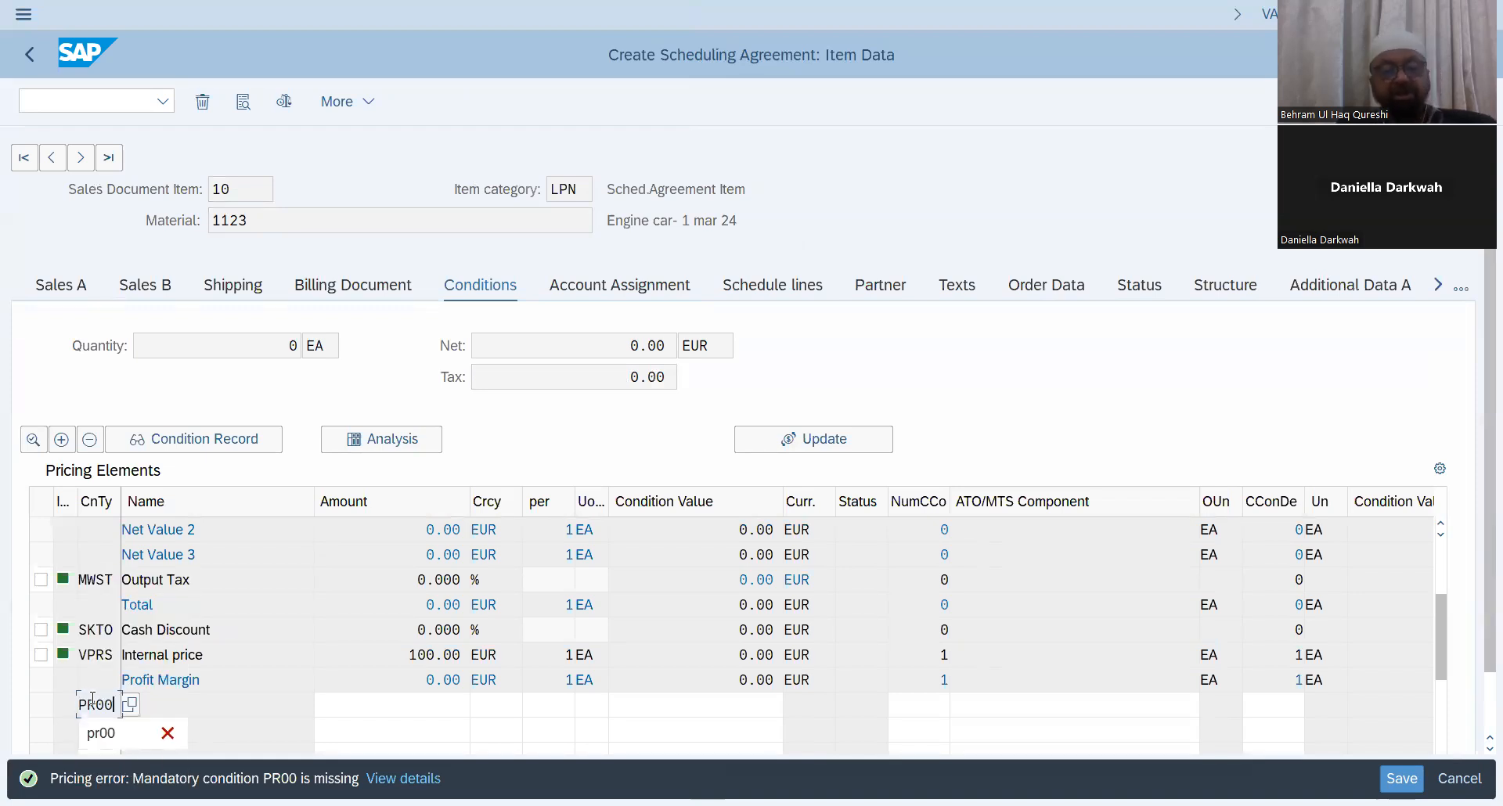
pyautogui.click(392, 702)
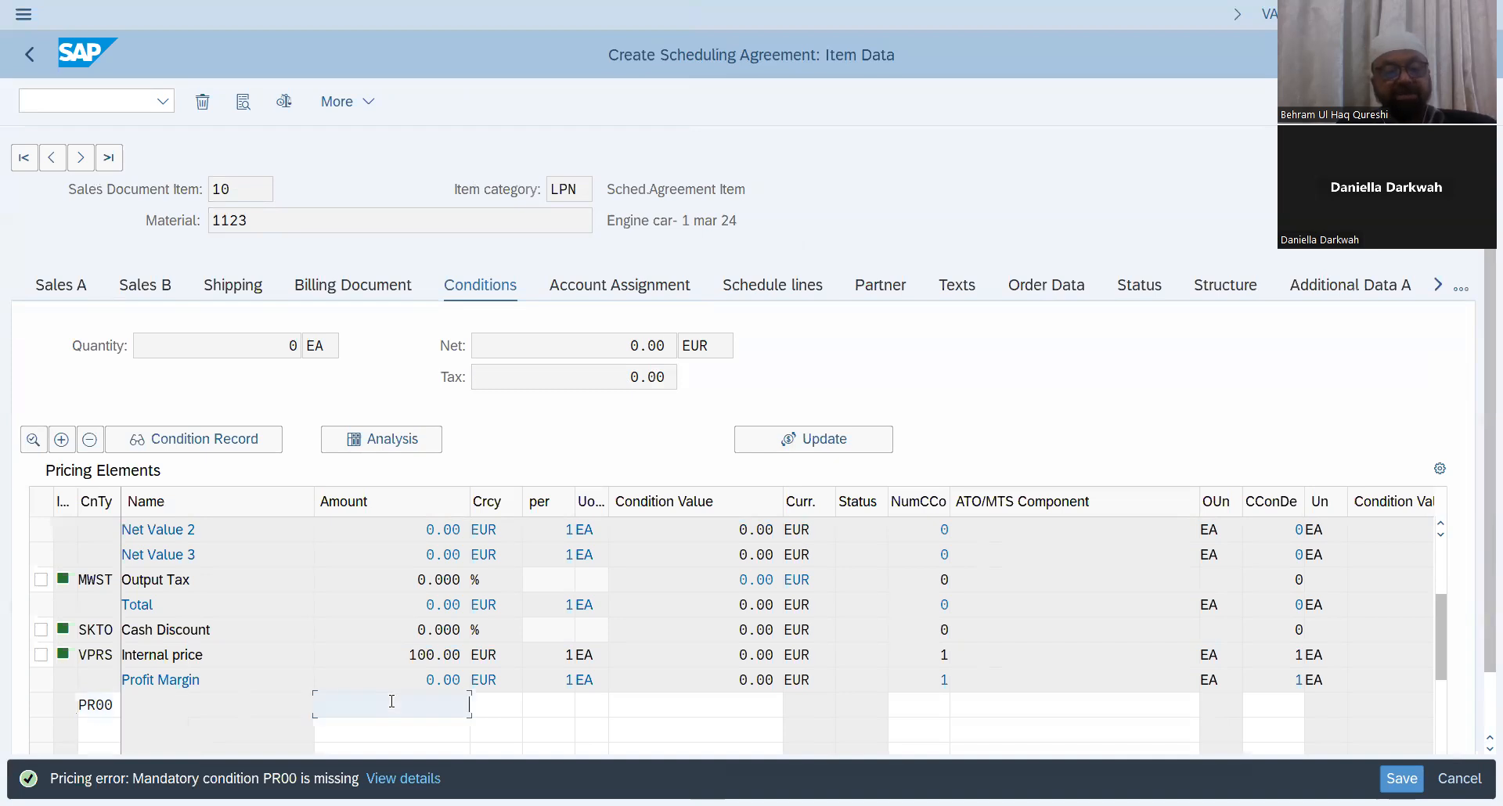
pyautogui.click(498, 706)
pyautogui.click(443, 706)
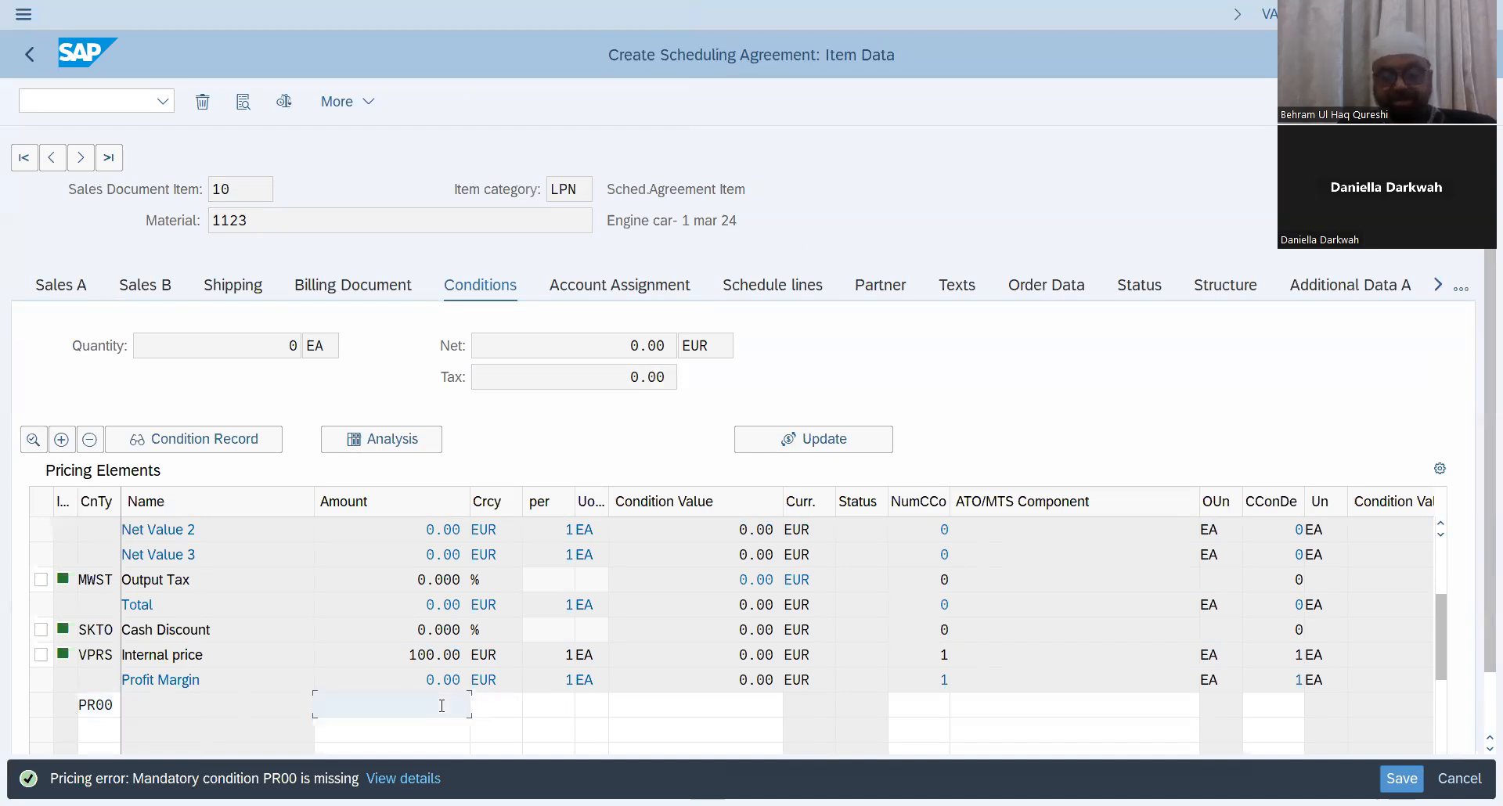
pyautogui.write('100')
pyautogui.press('Return')
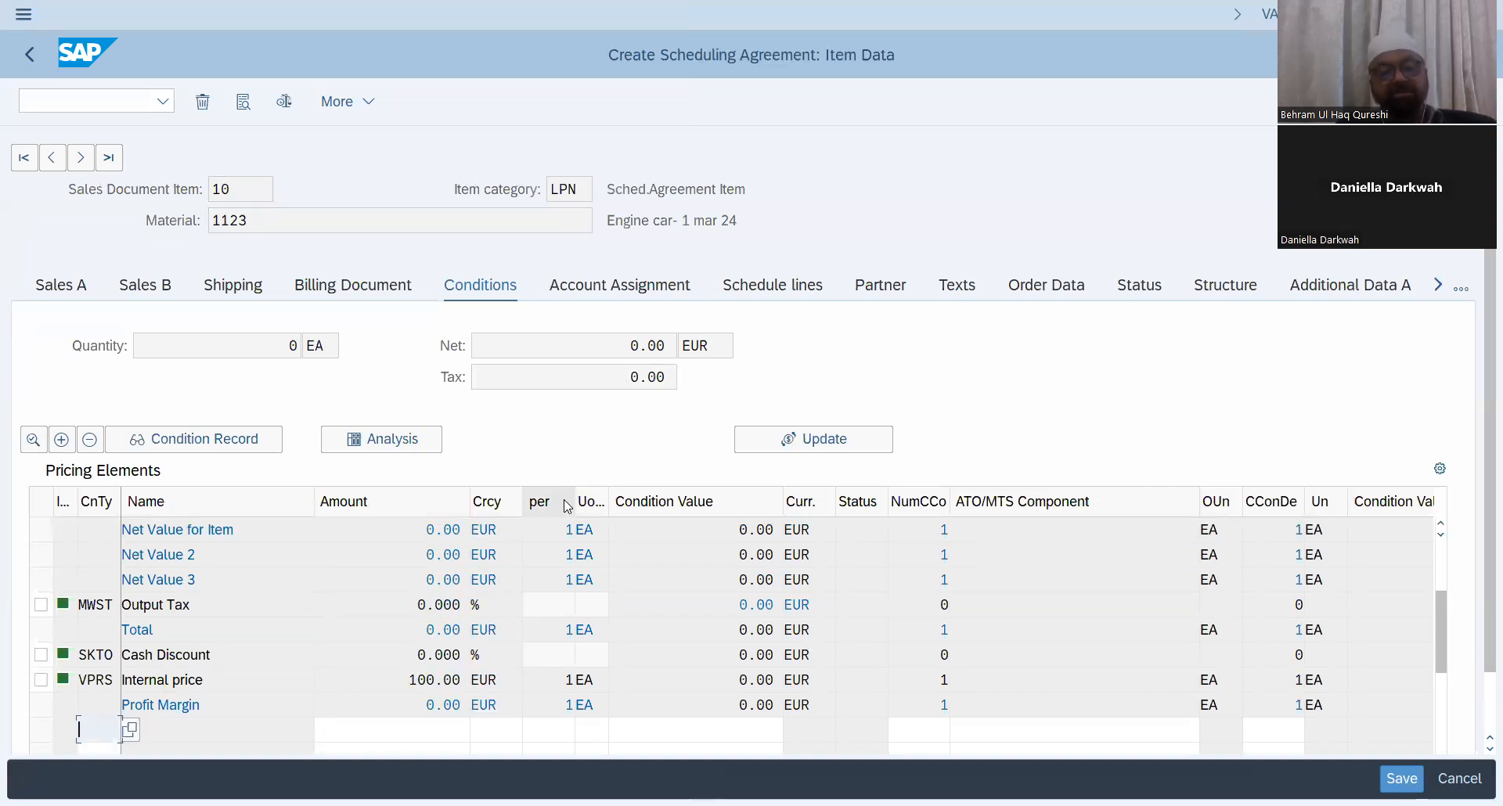
pyautogui.scroll(3, 574, 552)
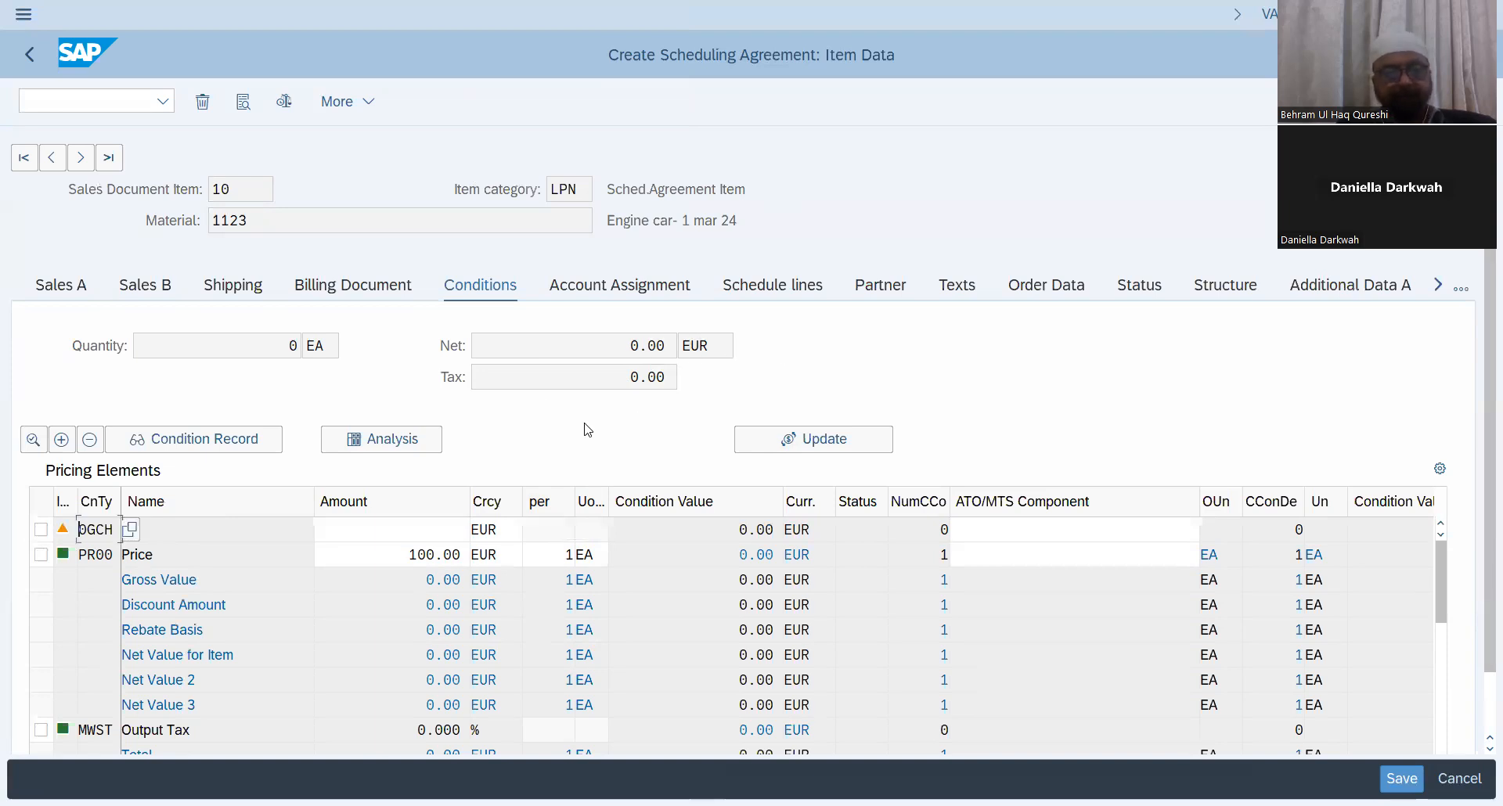
pyautogui.scroll(-5, 643, 580)
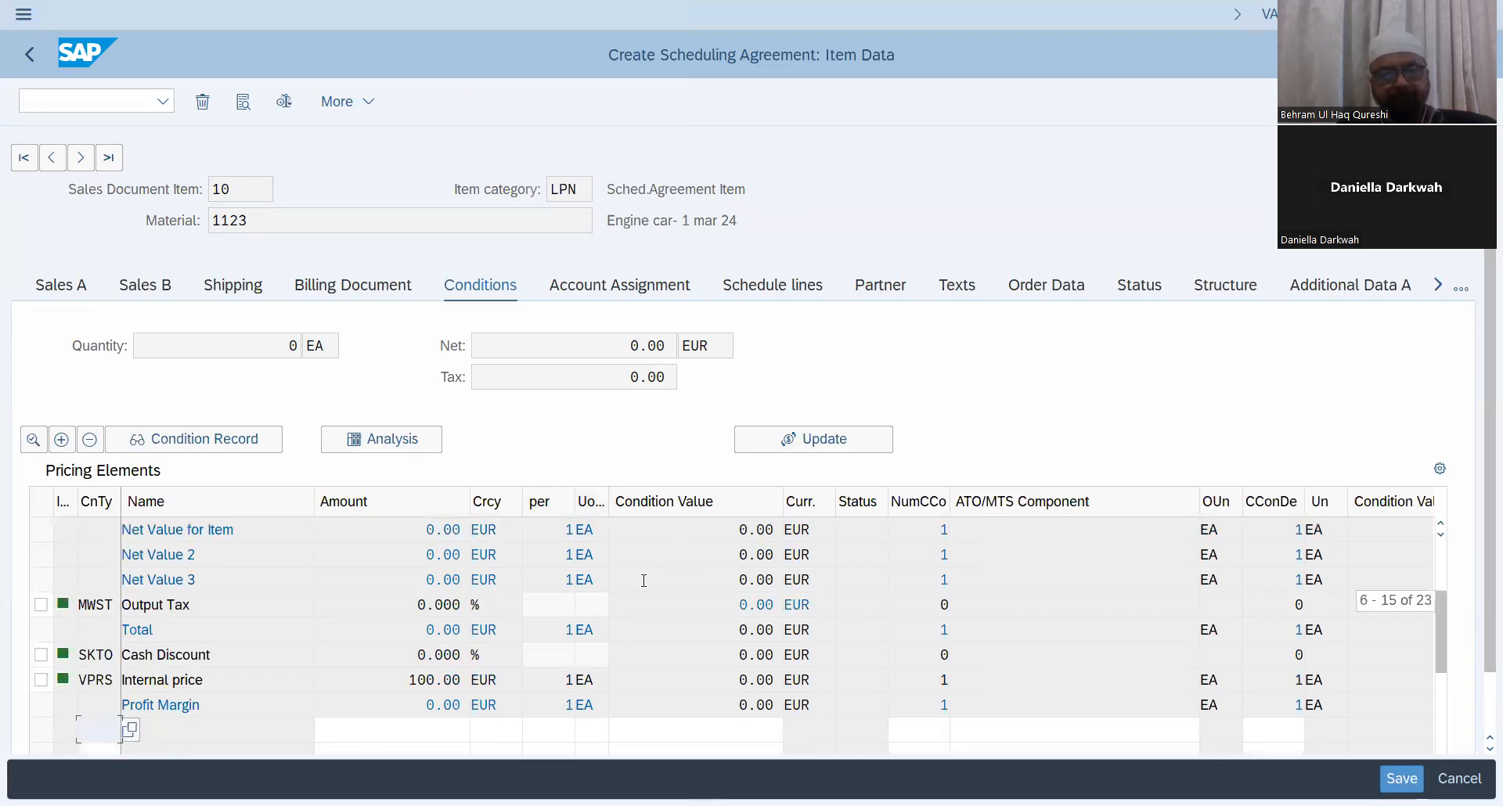
pyautogui.click(31, 53)
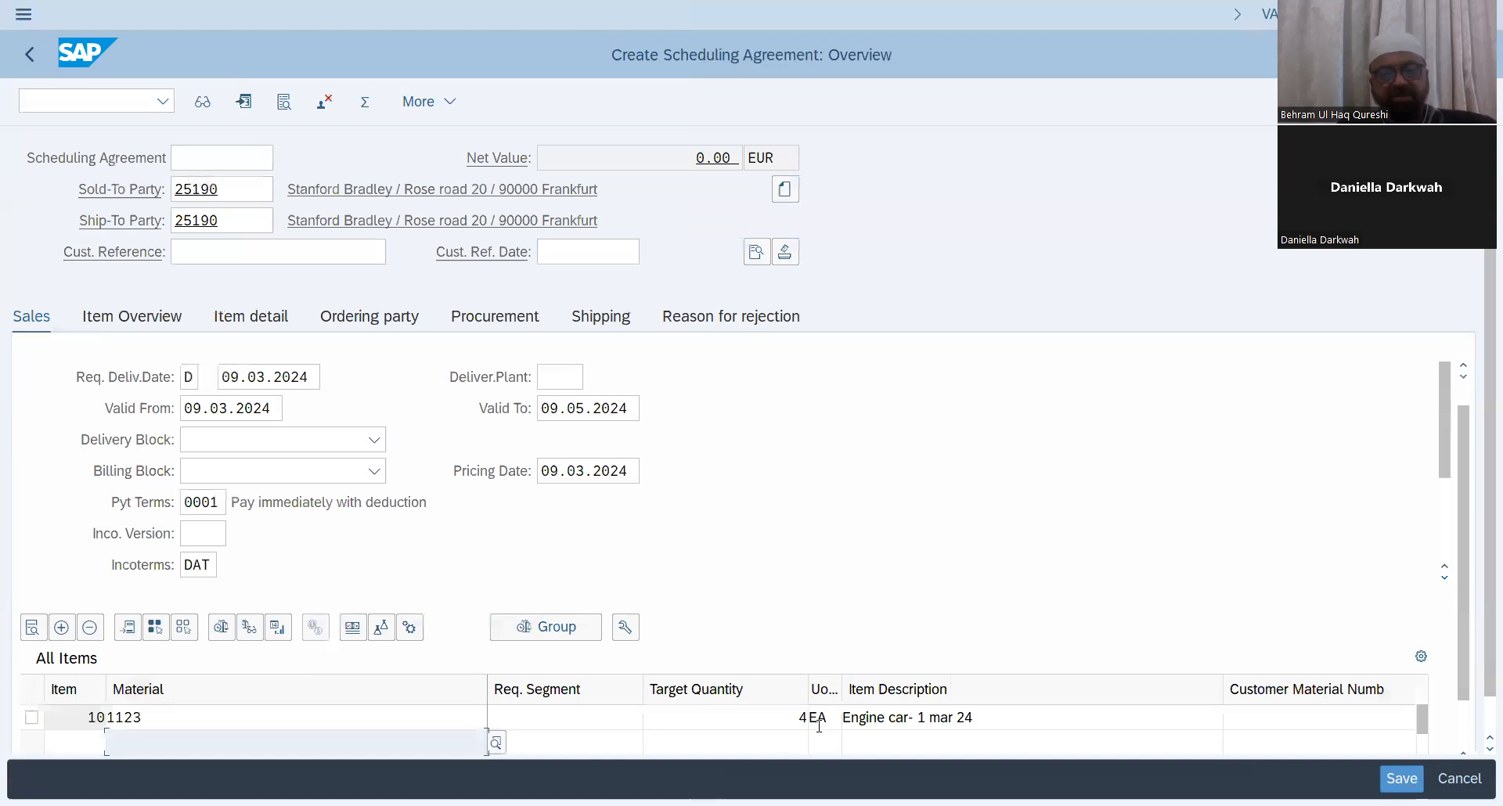
# Step: Check the value list of item categories available for the item
pyautogui.scroll(-2, 807, 733)
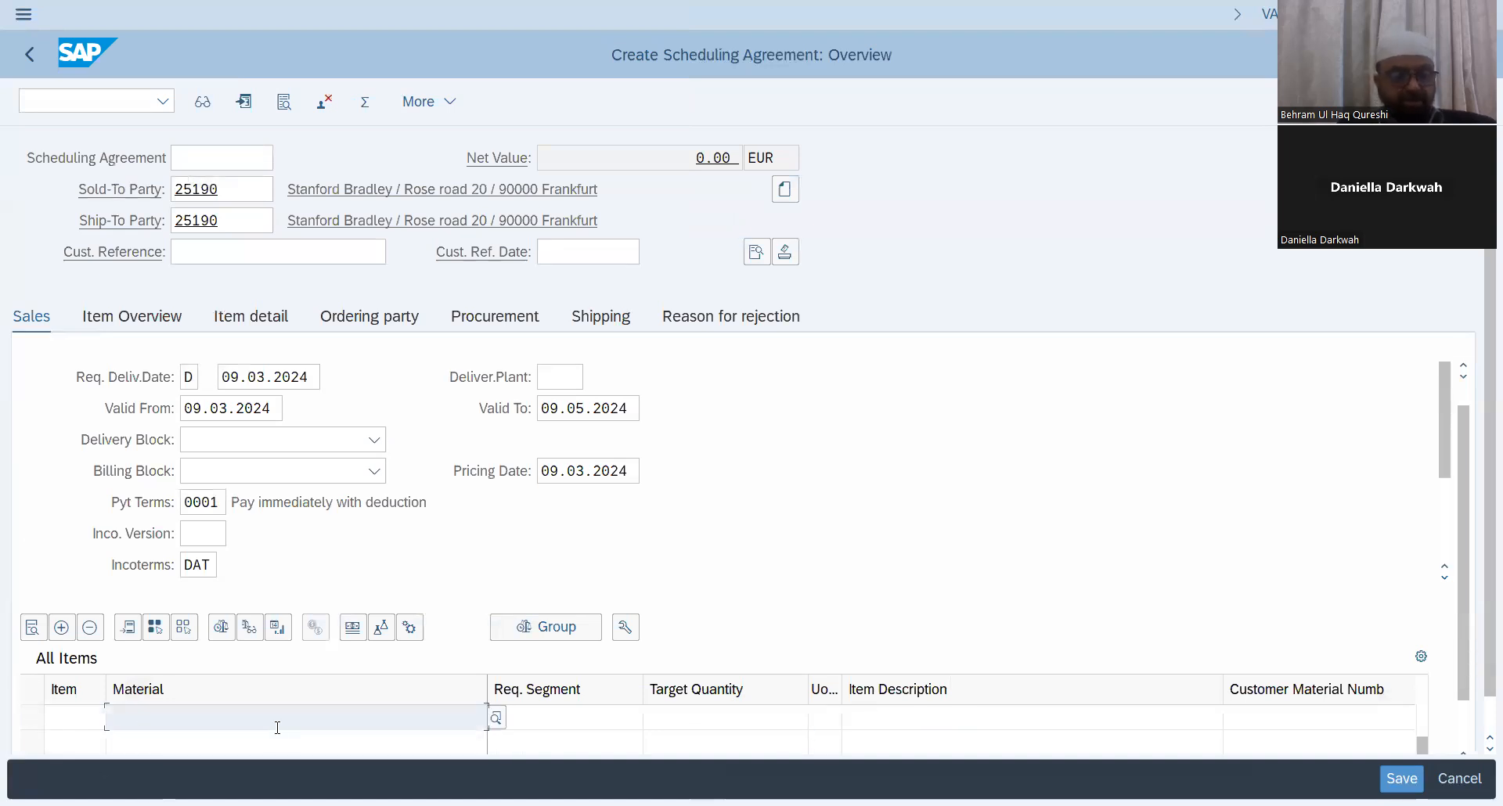
pyautogui.scroll(2, 278, 728)
pyautogui.moveTo(1463, 577); pyautogui.dragTo(1462, 623)
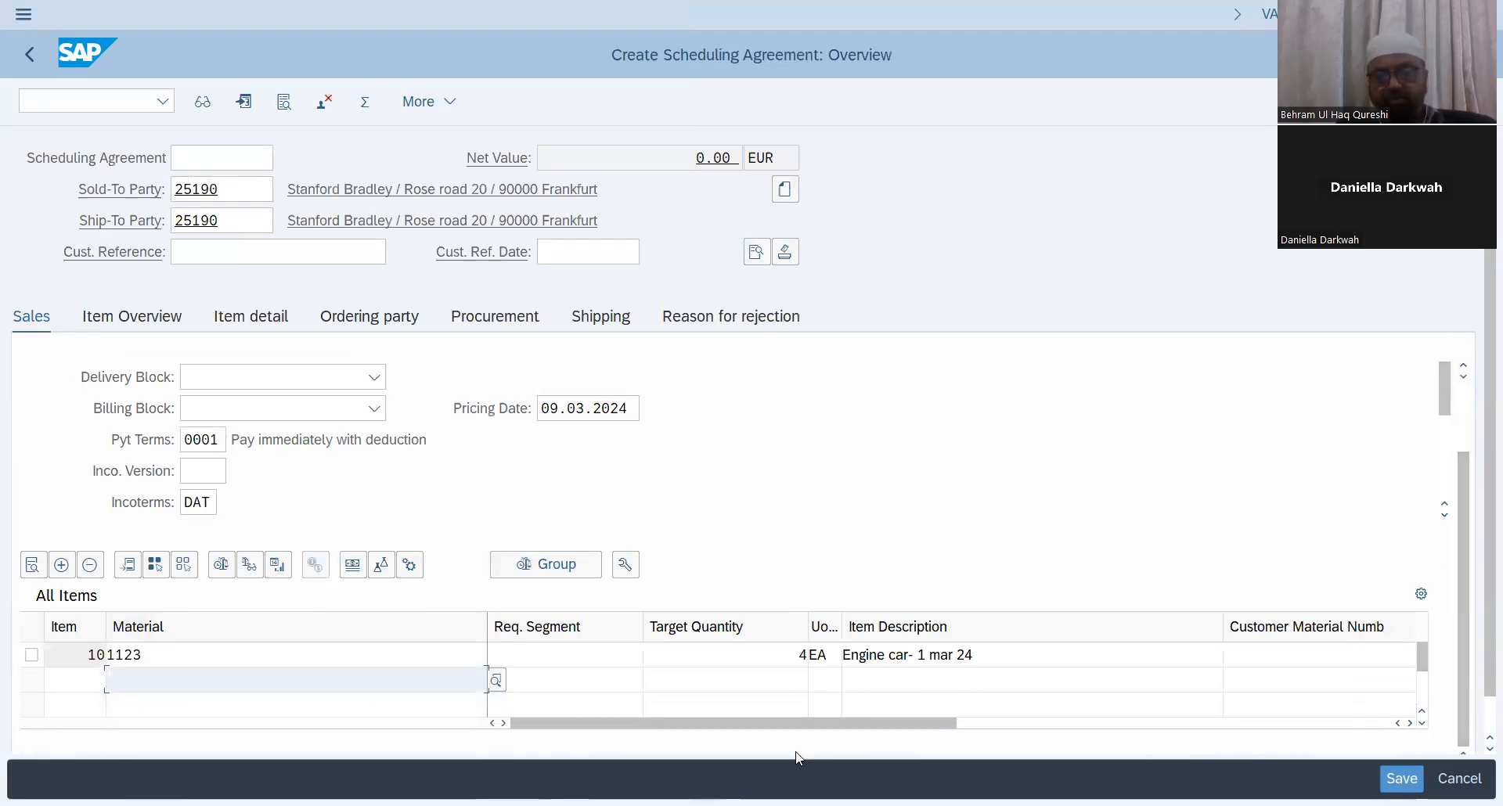
pyautogui.moveTo(822, 724); pyautogui.dragTo(969, 729)
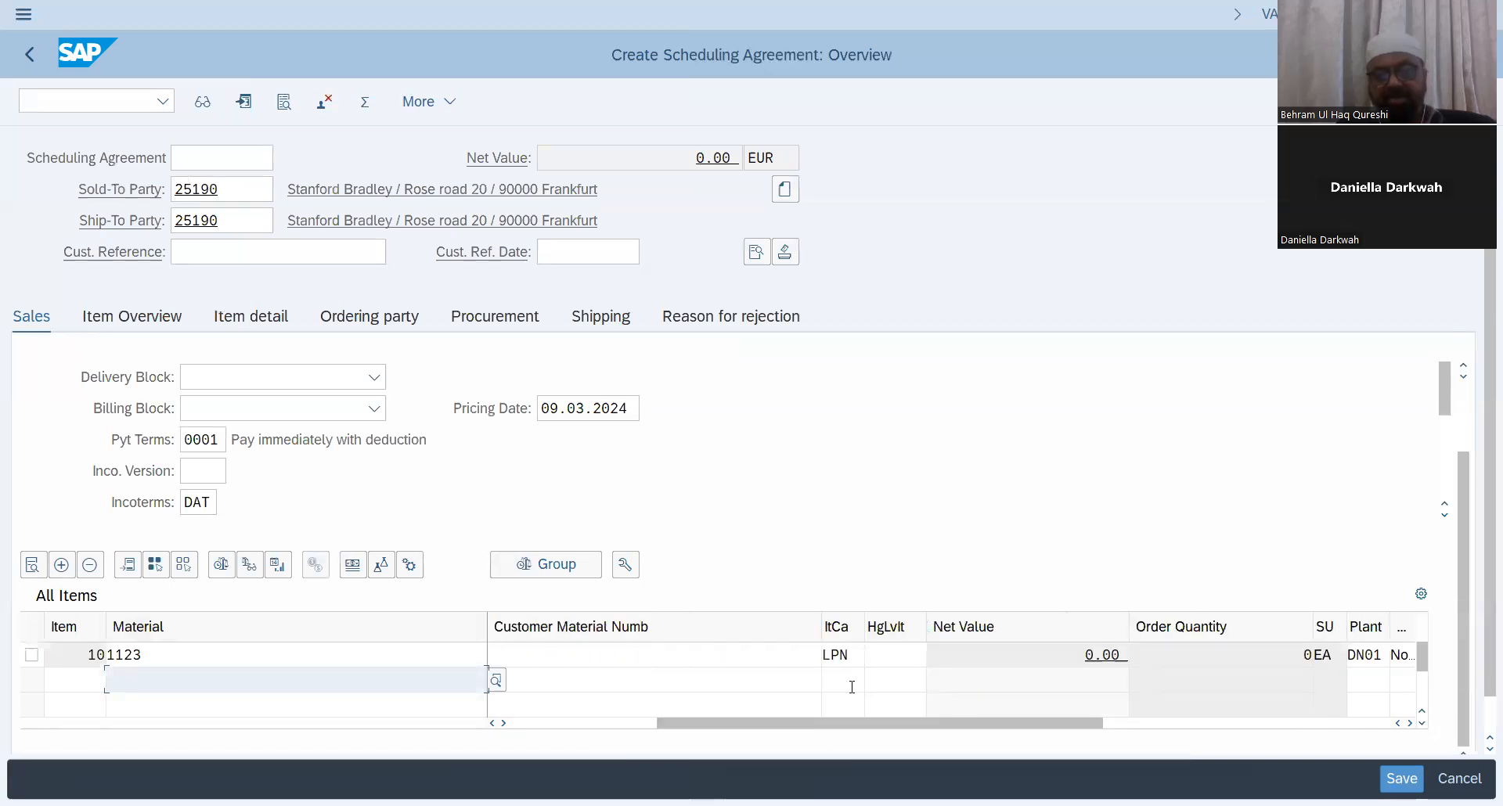
pyautogui.click(861, 658)
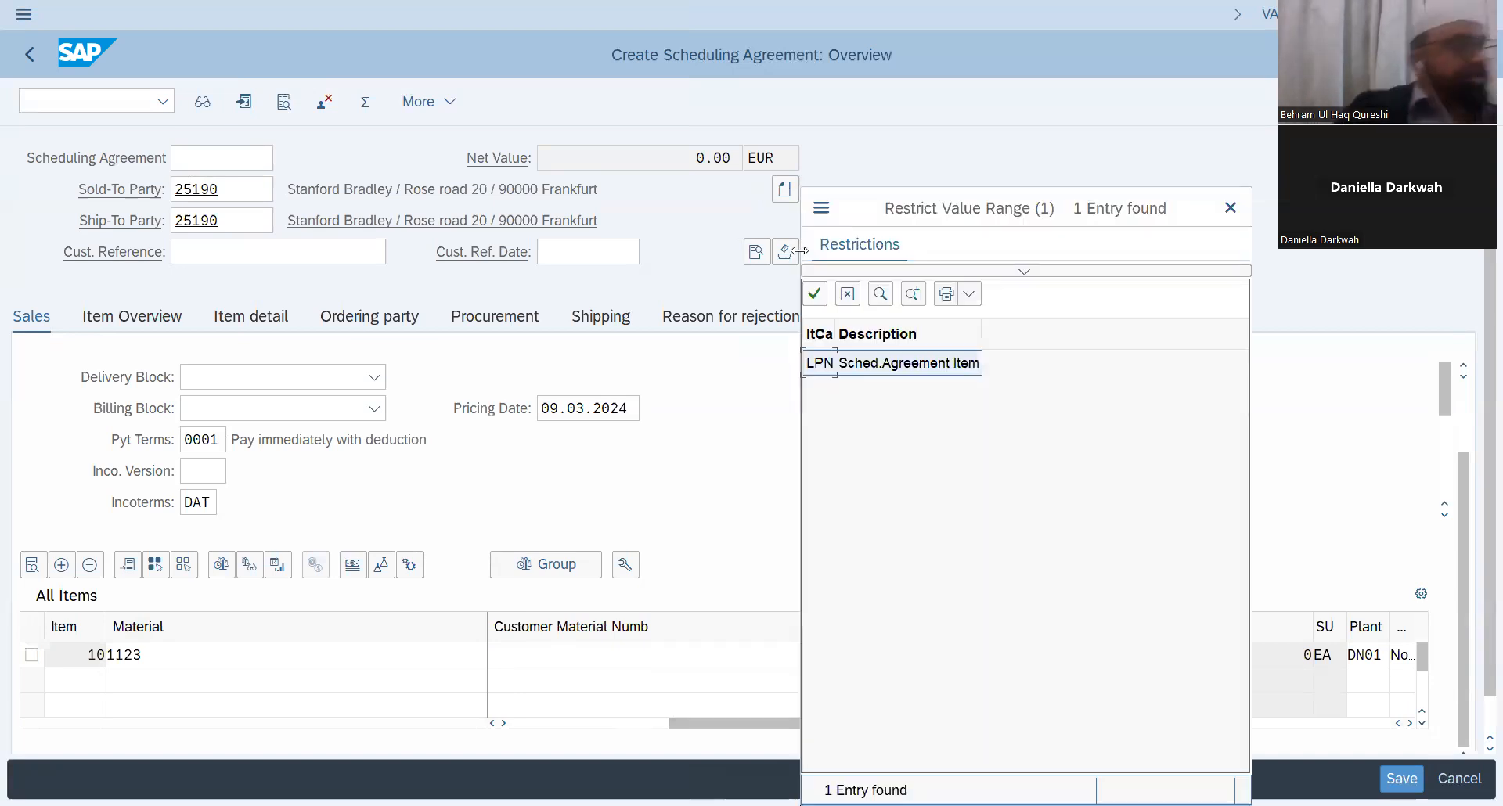
pyautogui.click(913, 362)
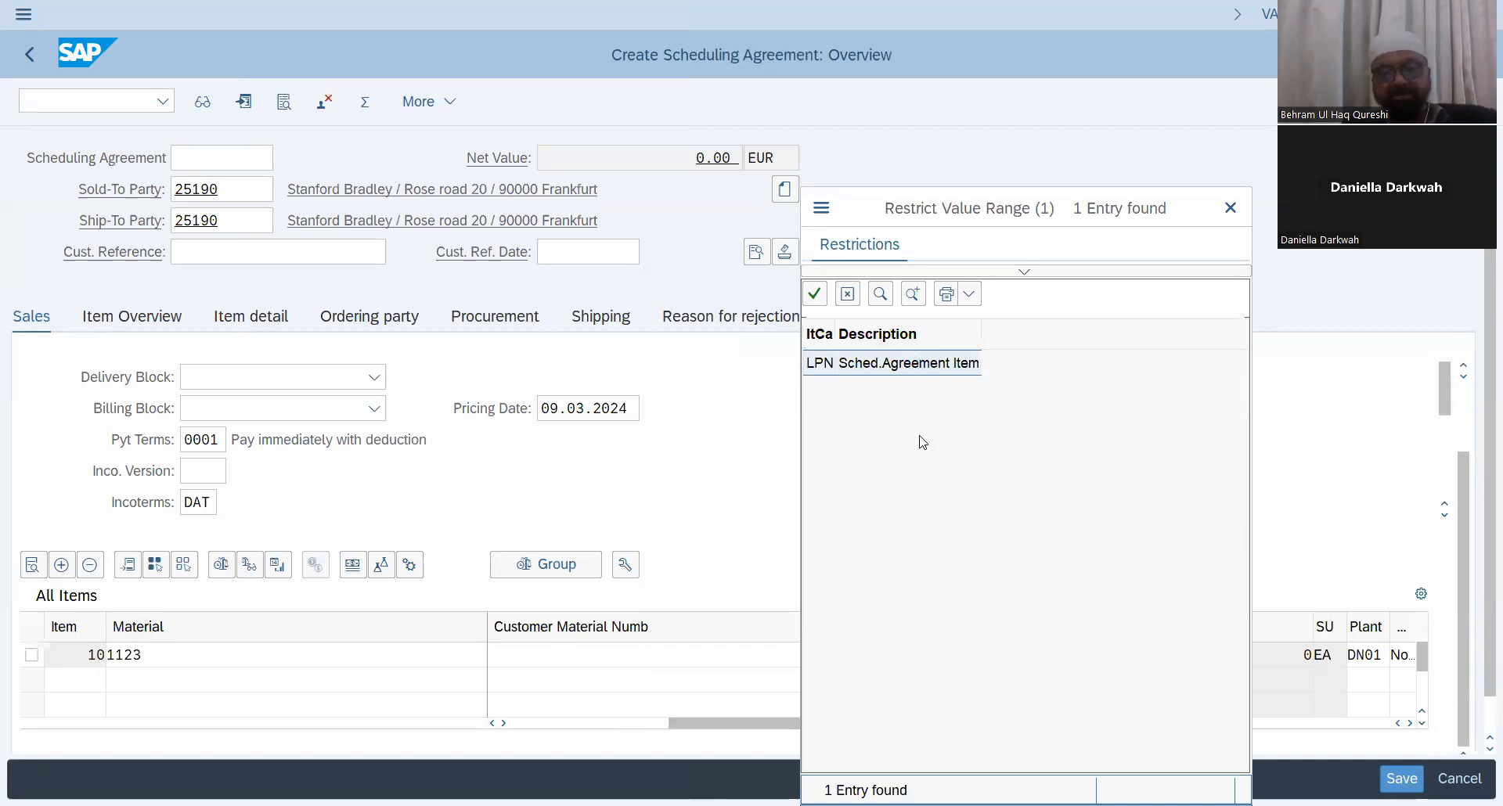
pyautogui.hscroll(2, 1048, 718)
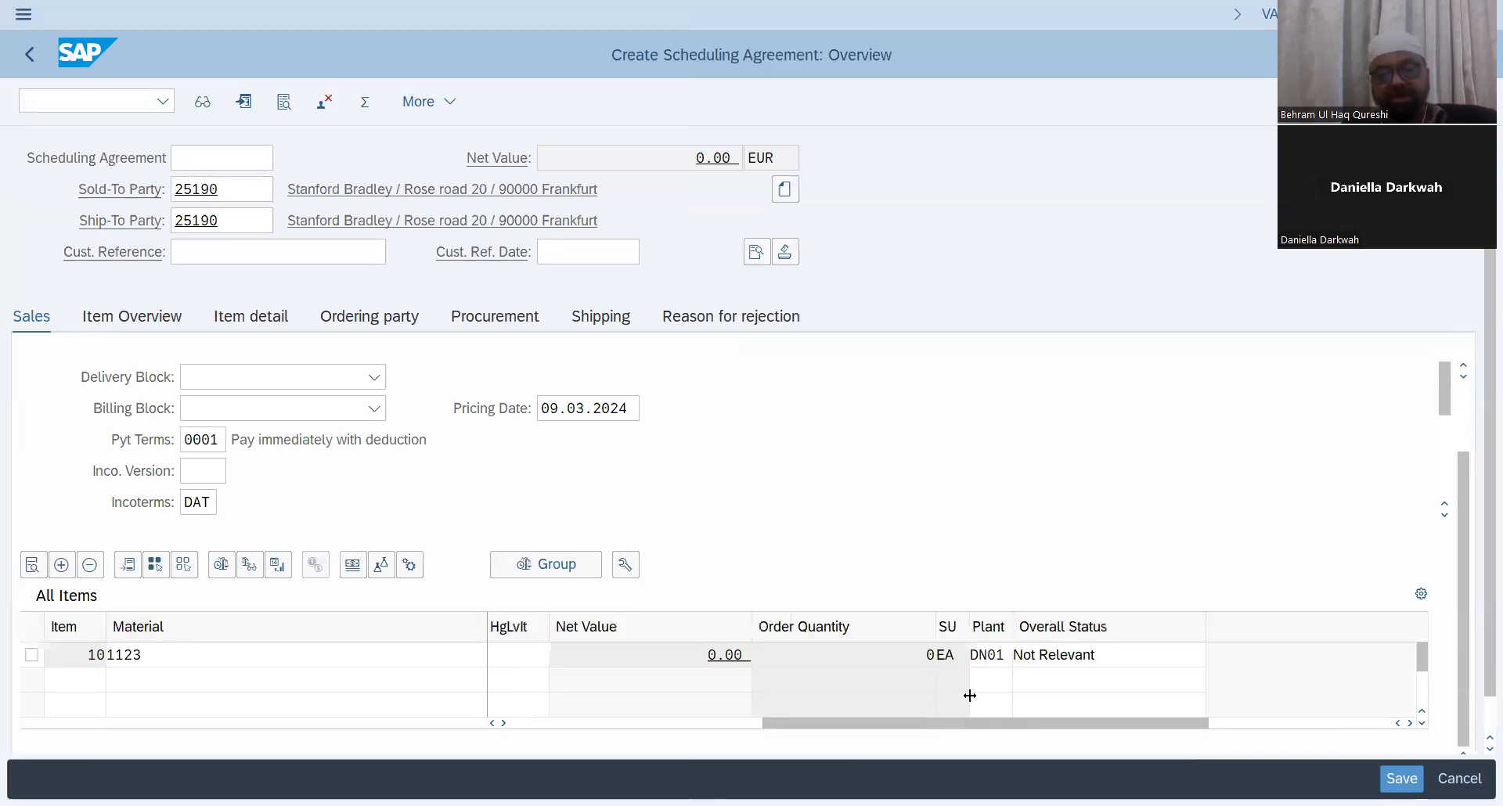
# Step: Open the item's schedule lines and add a line dated 15.03.2024 with an order quantity of 2
pyautogui.click(31, 655)
pyautogui.click(353, 564)
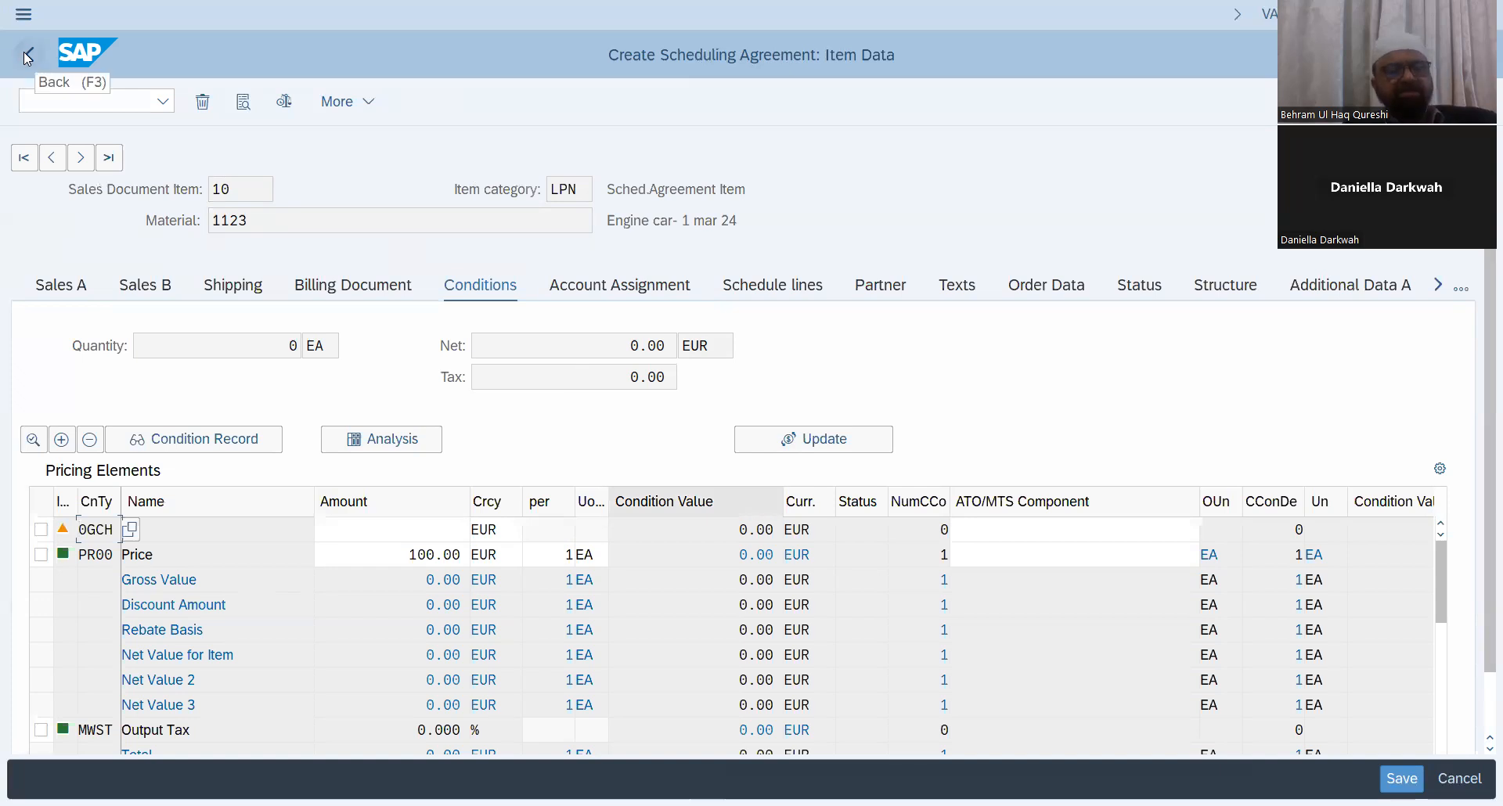
pyautogui.press('F3')
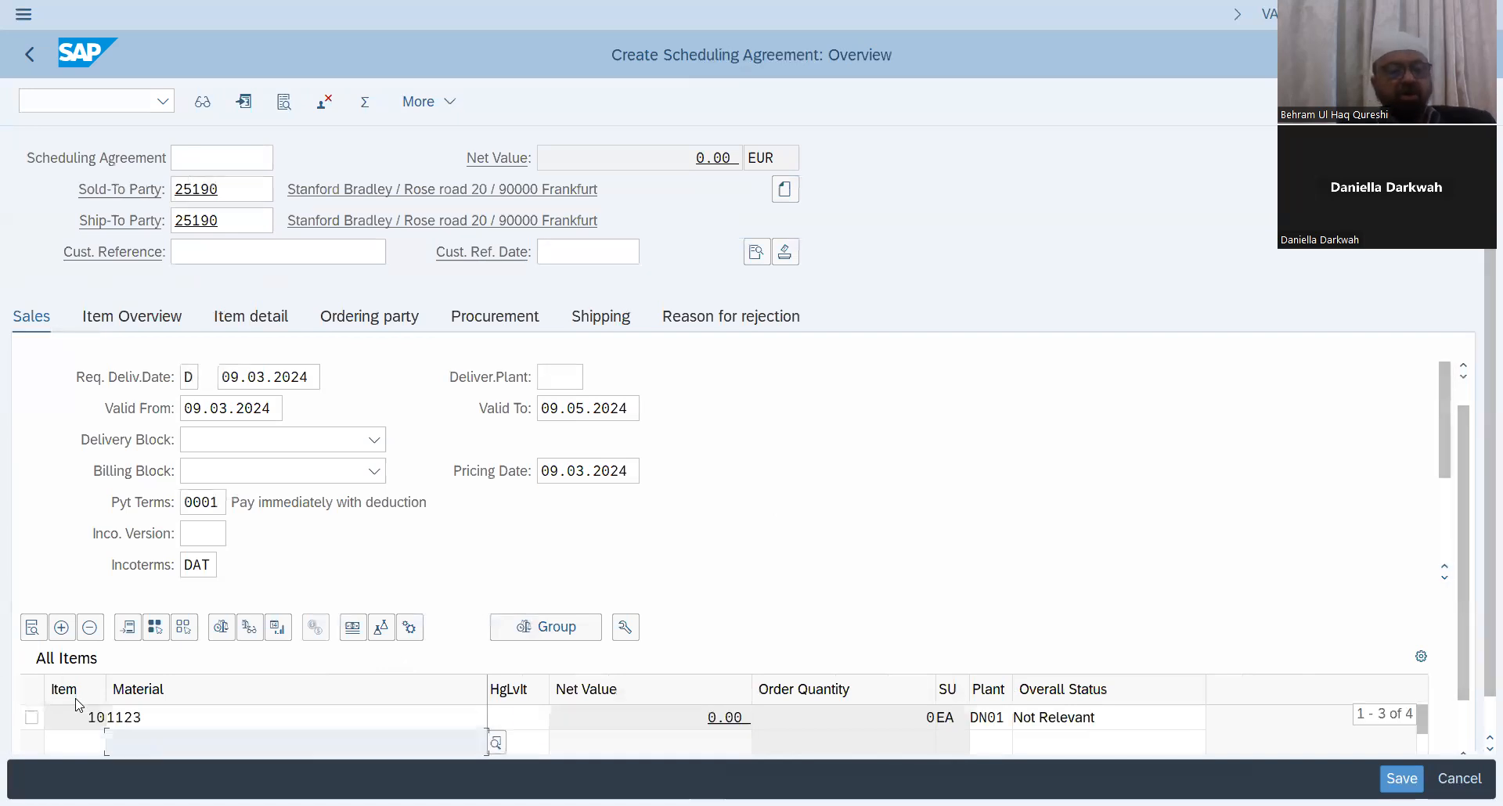
pyautogui.click(31, 718)
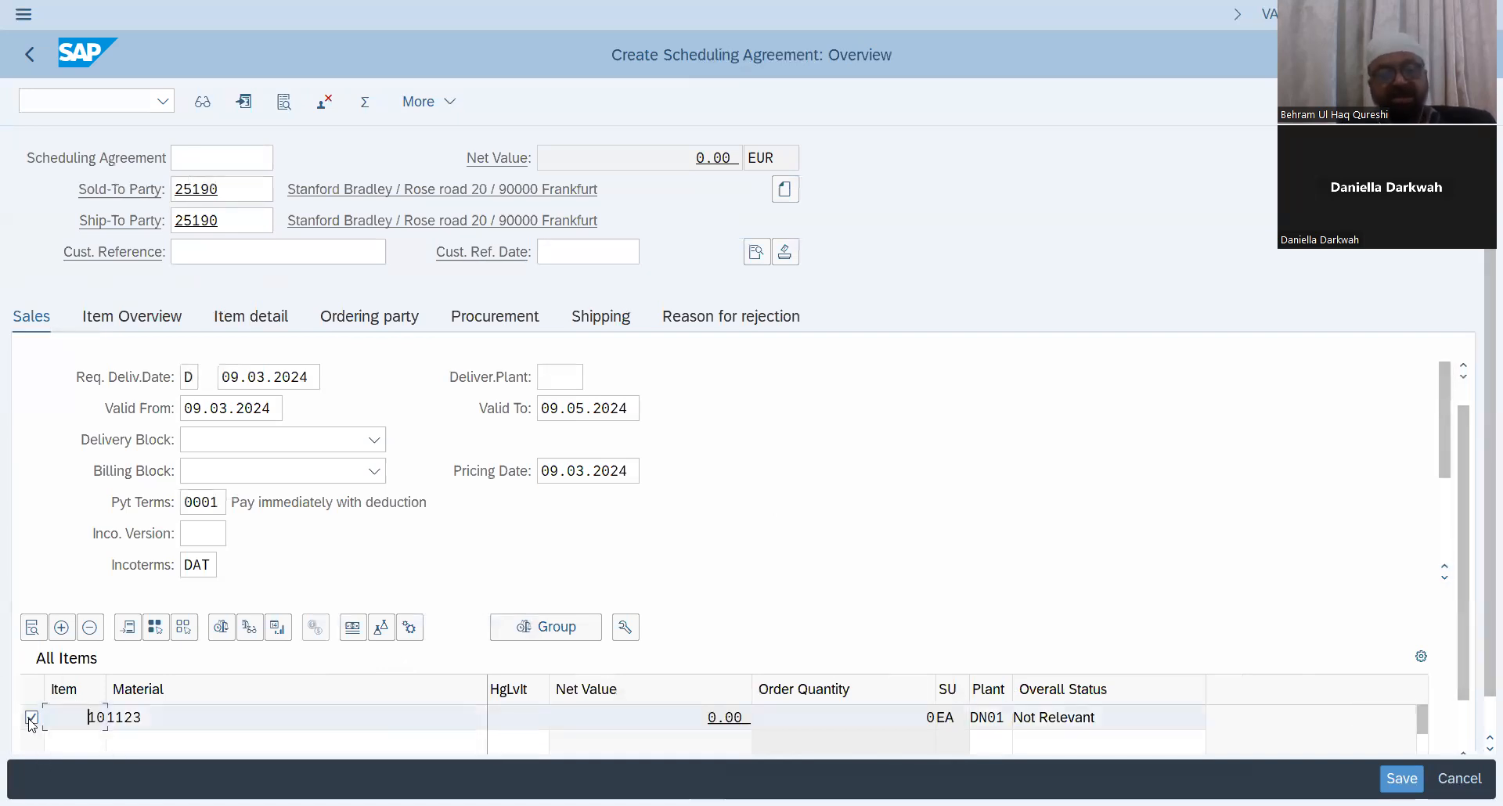
pyautogui.click(32, 628)
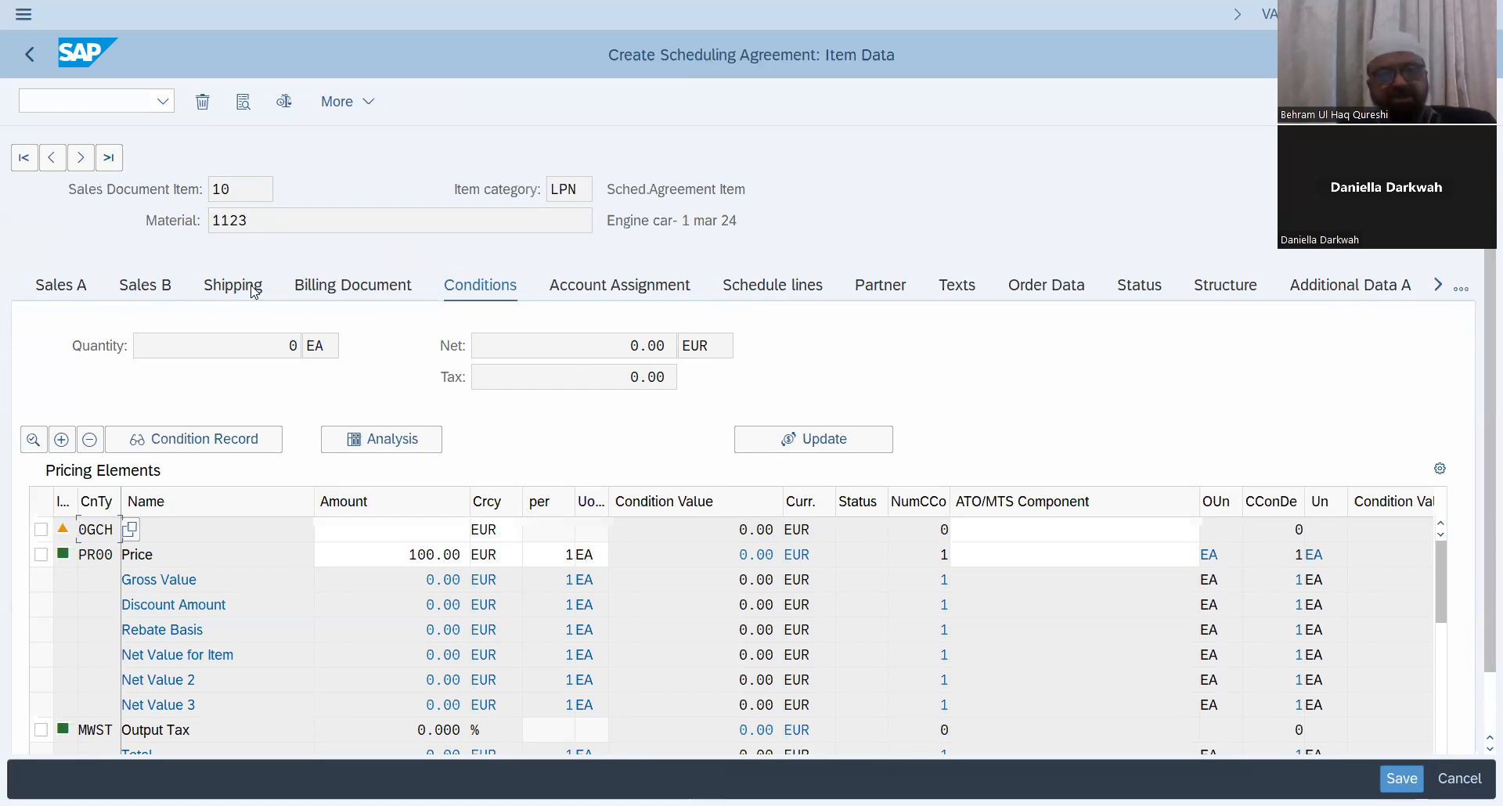
pyautogui.click(767, 290)
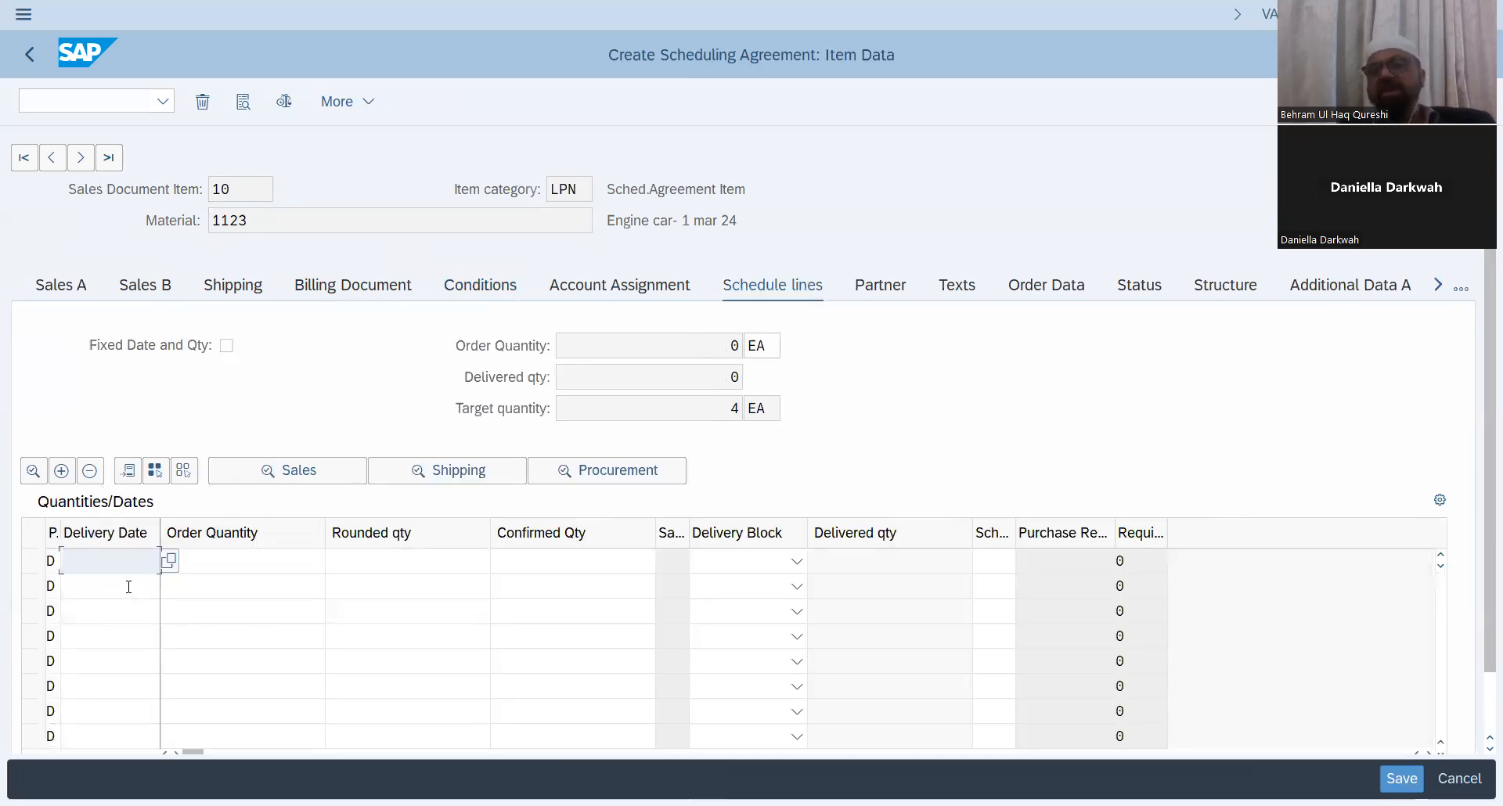
pyautogui.click(170, 561)
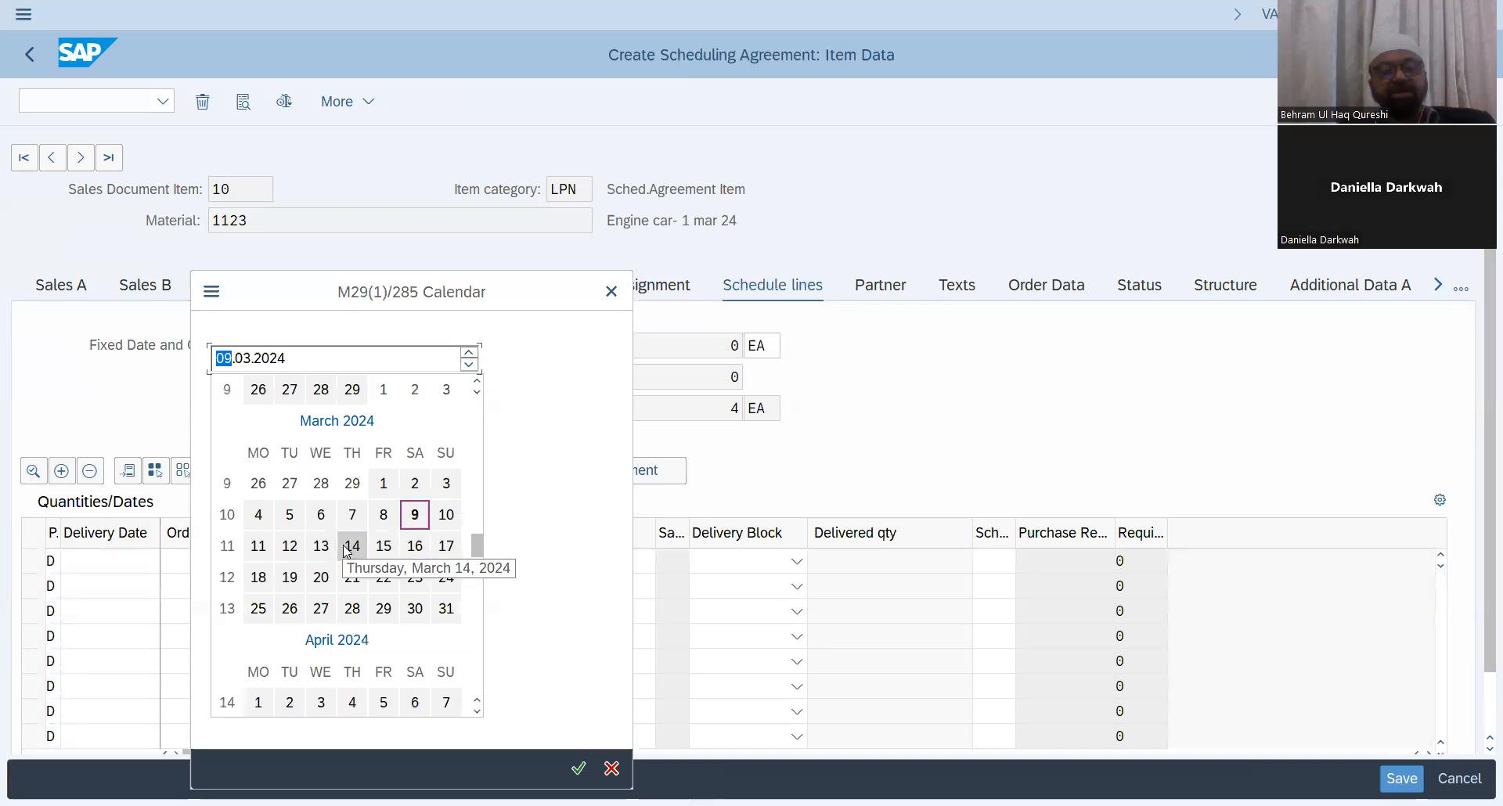
pyautogui.click(384, 546)
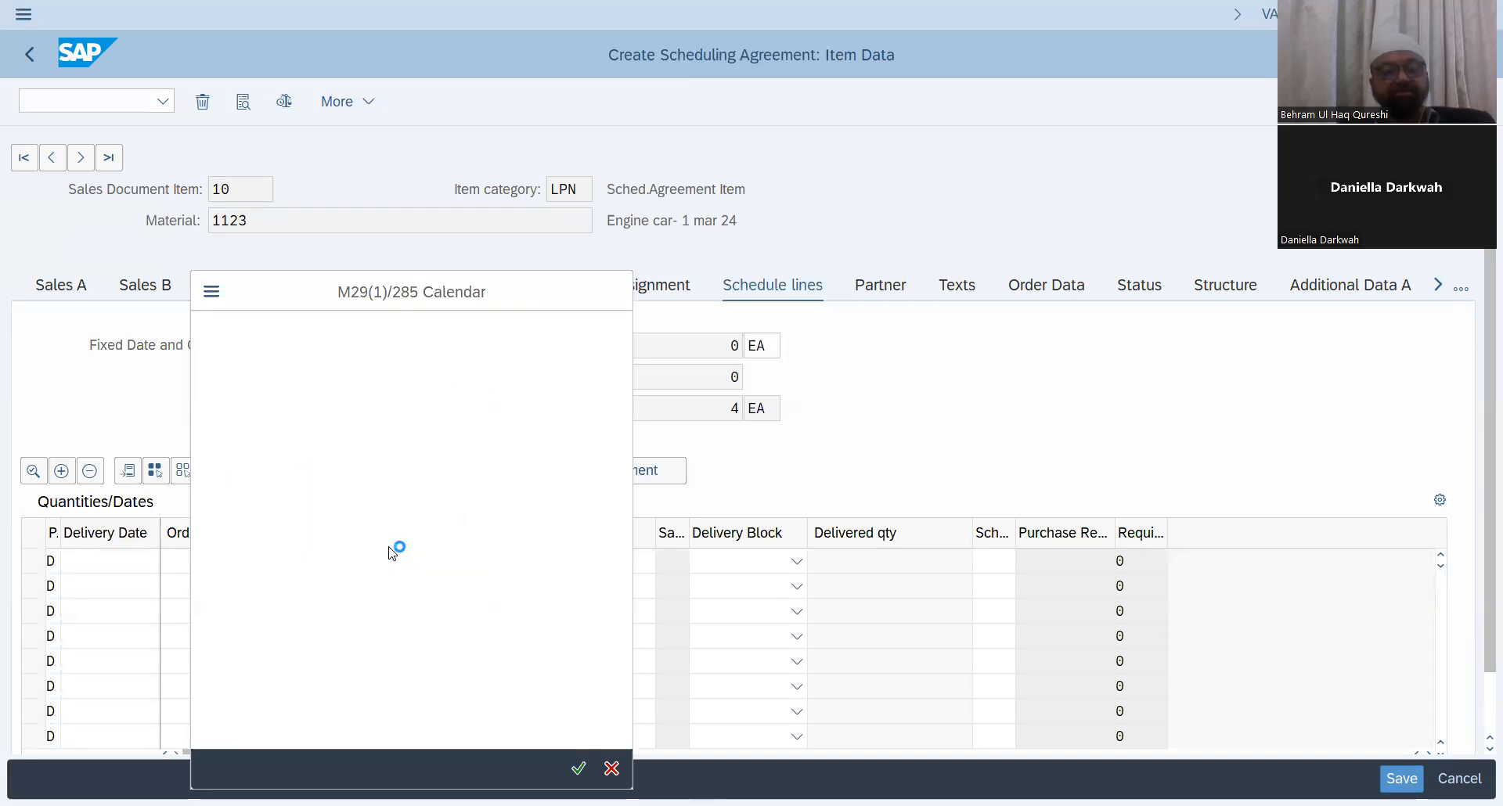
pyautogui.click(284, 559)
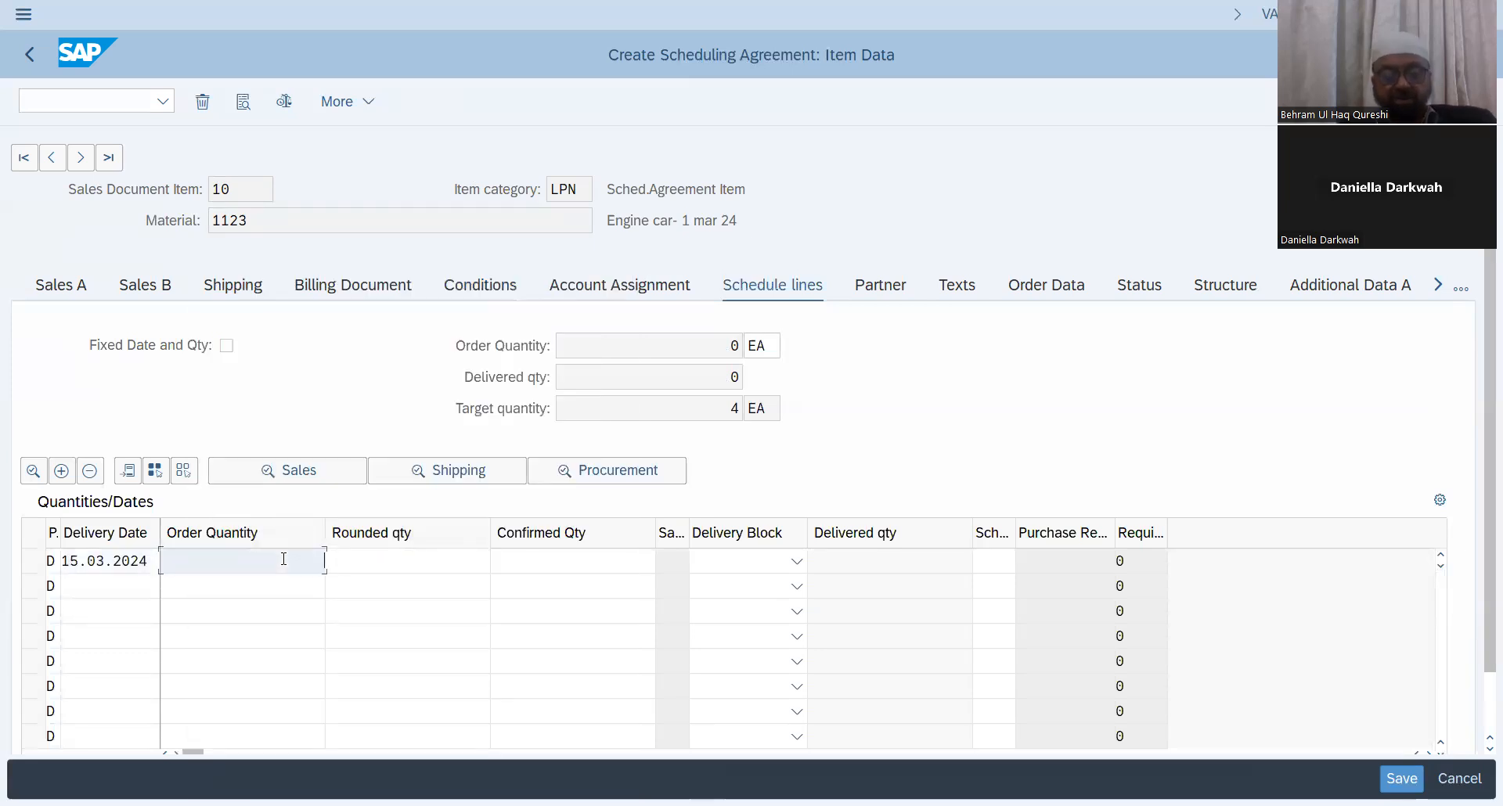
pyautogui.write('2')
pyautogui.press('Return')
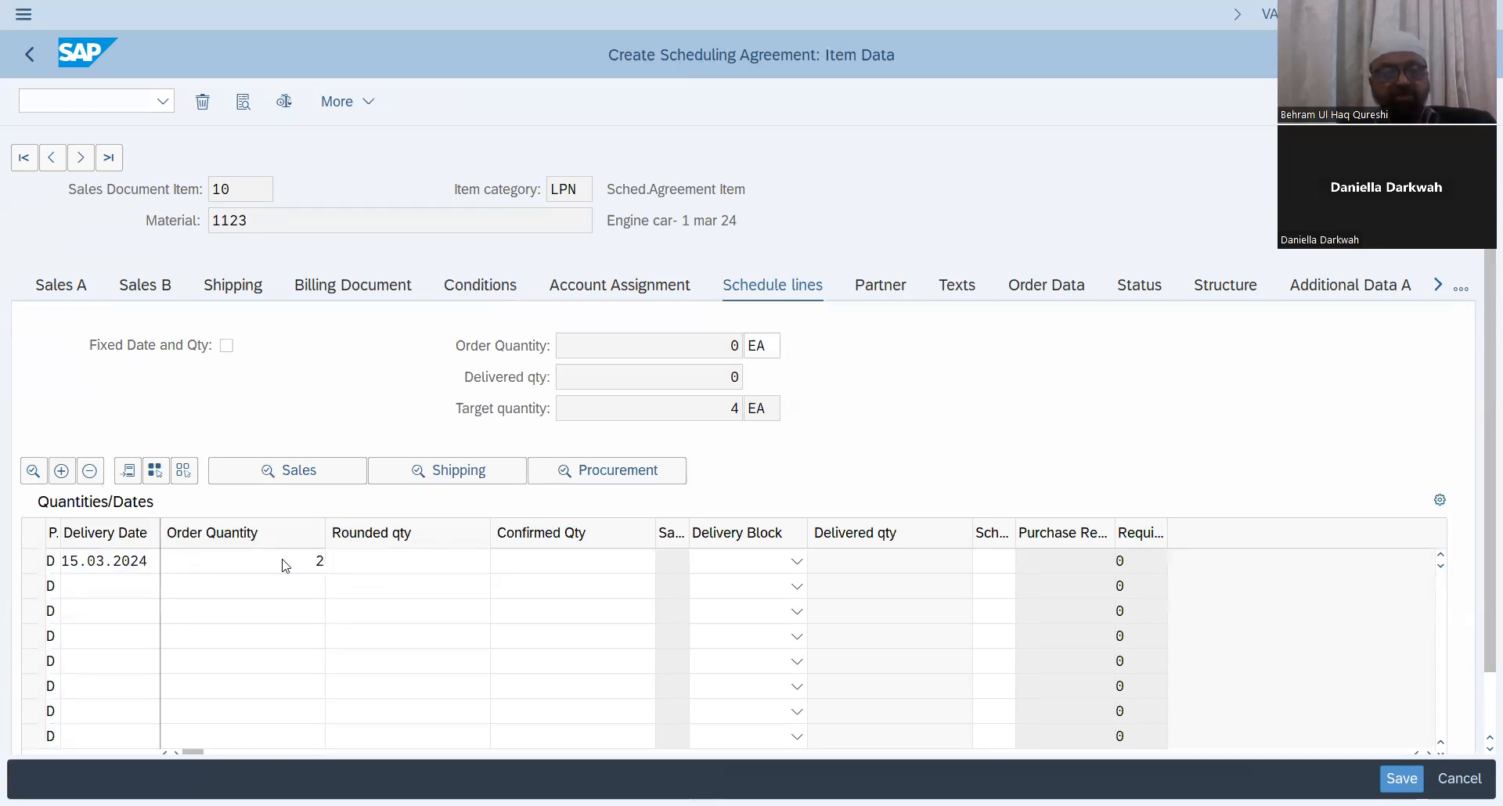
pyautogui.click(135, 584)
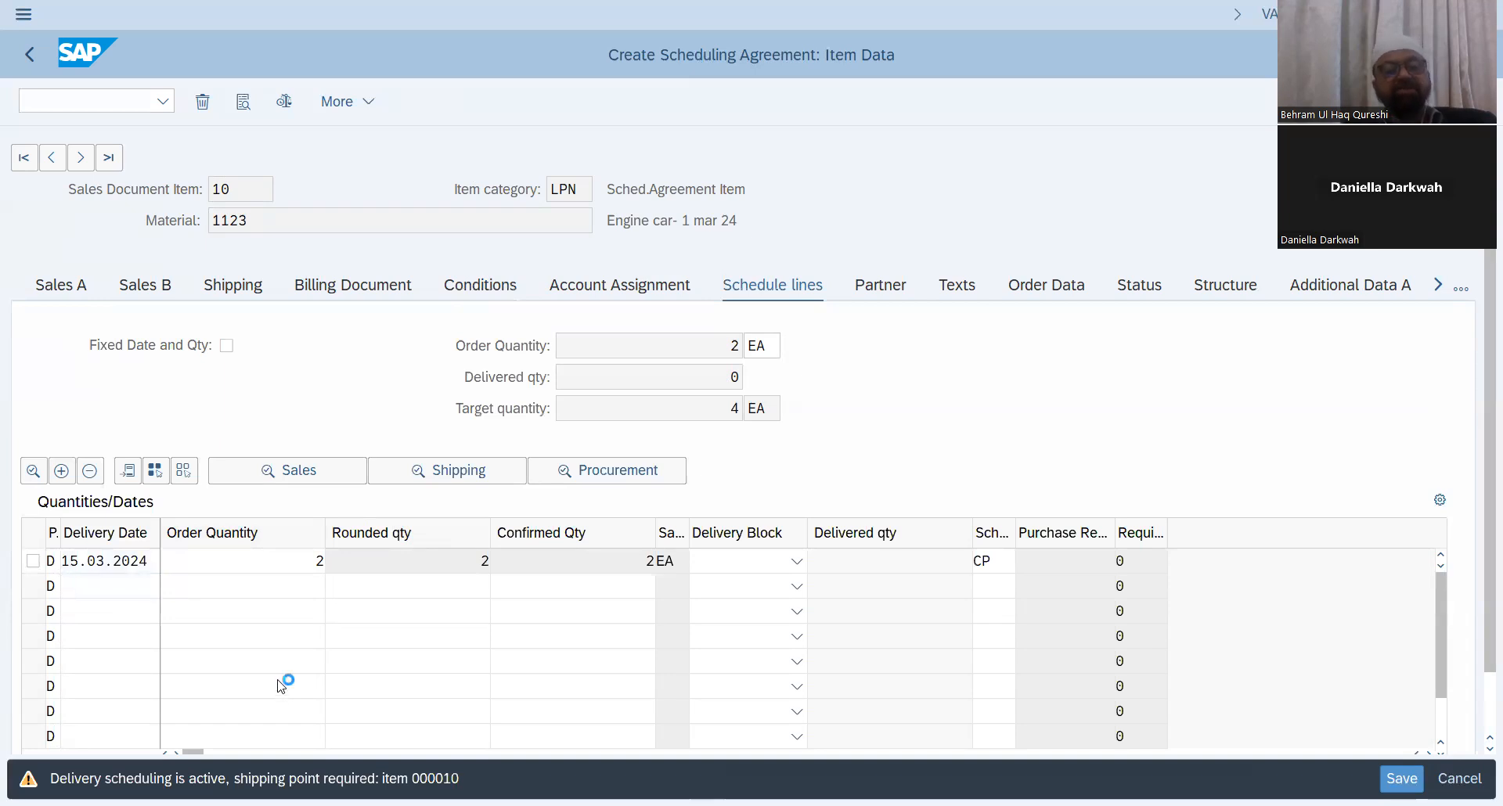
# Step: Add a second schedule line dated 31.03.2024 with an order quantity of 2 and return to the overview
pyautogui.press('F4')
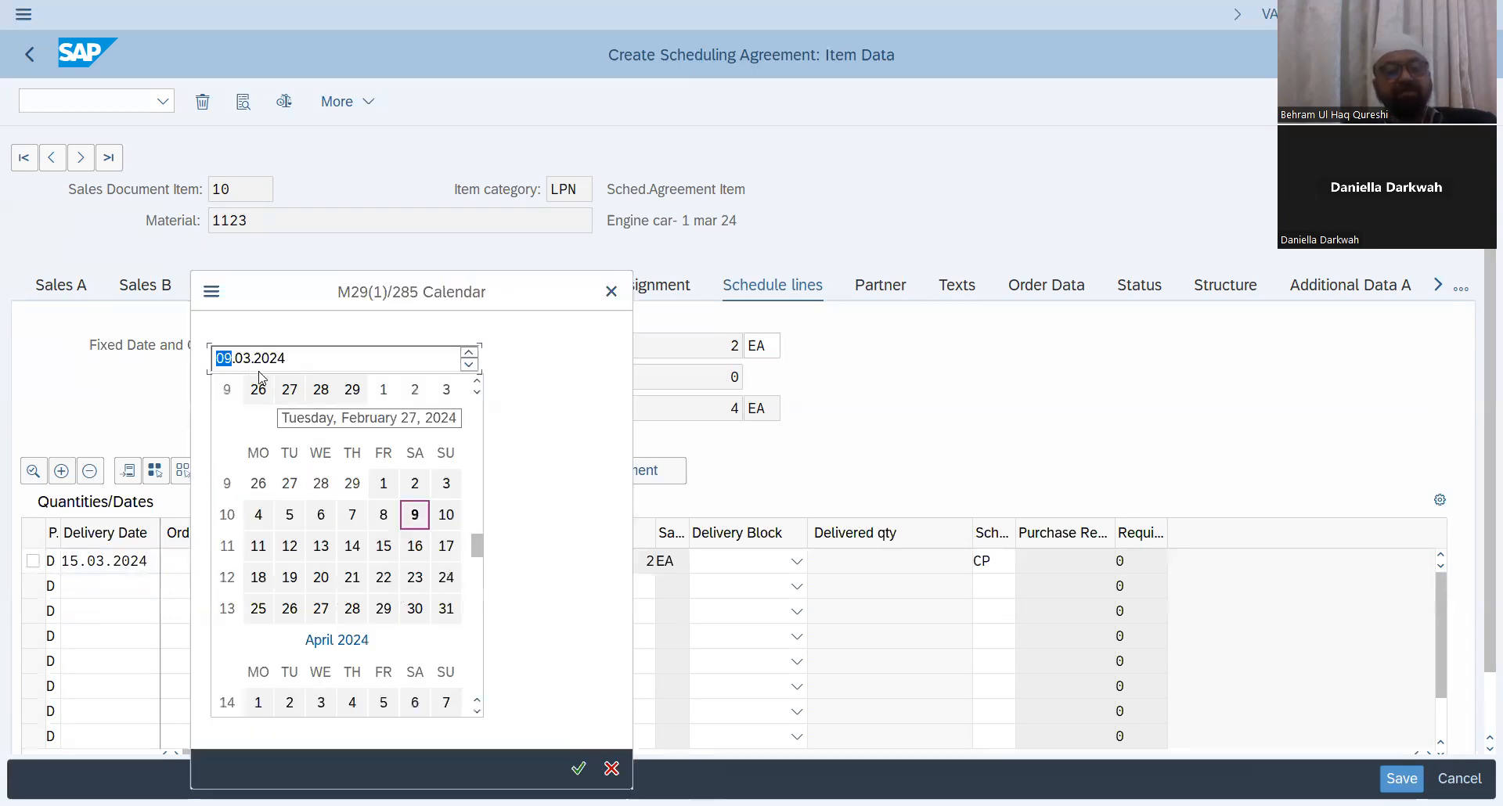
pyautogui.click(446, 609)
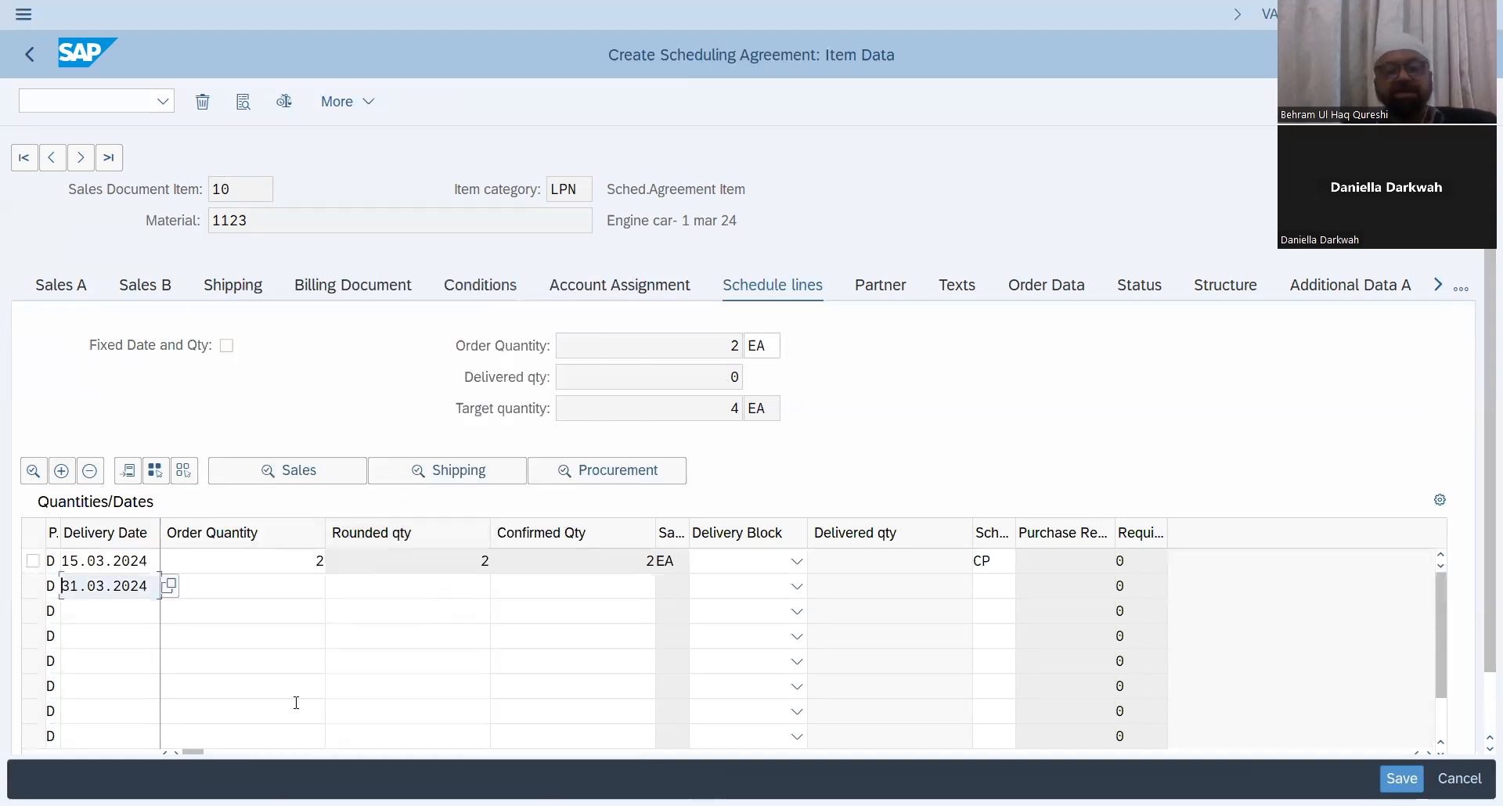
pyautogui.click(303, 584)
pyautogui.write('2')
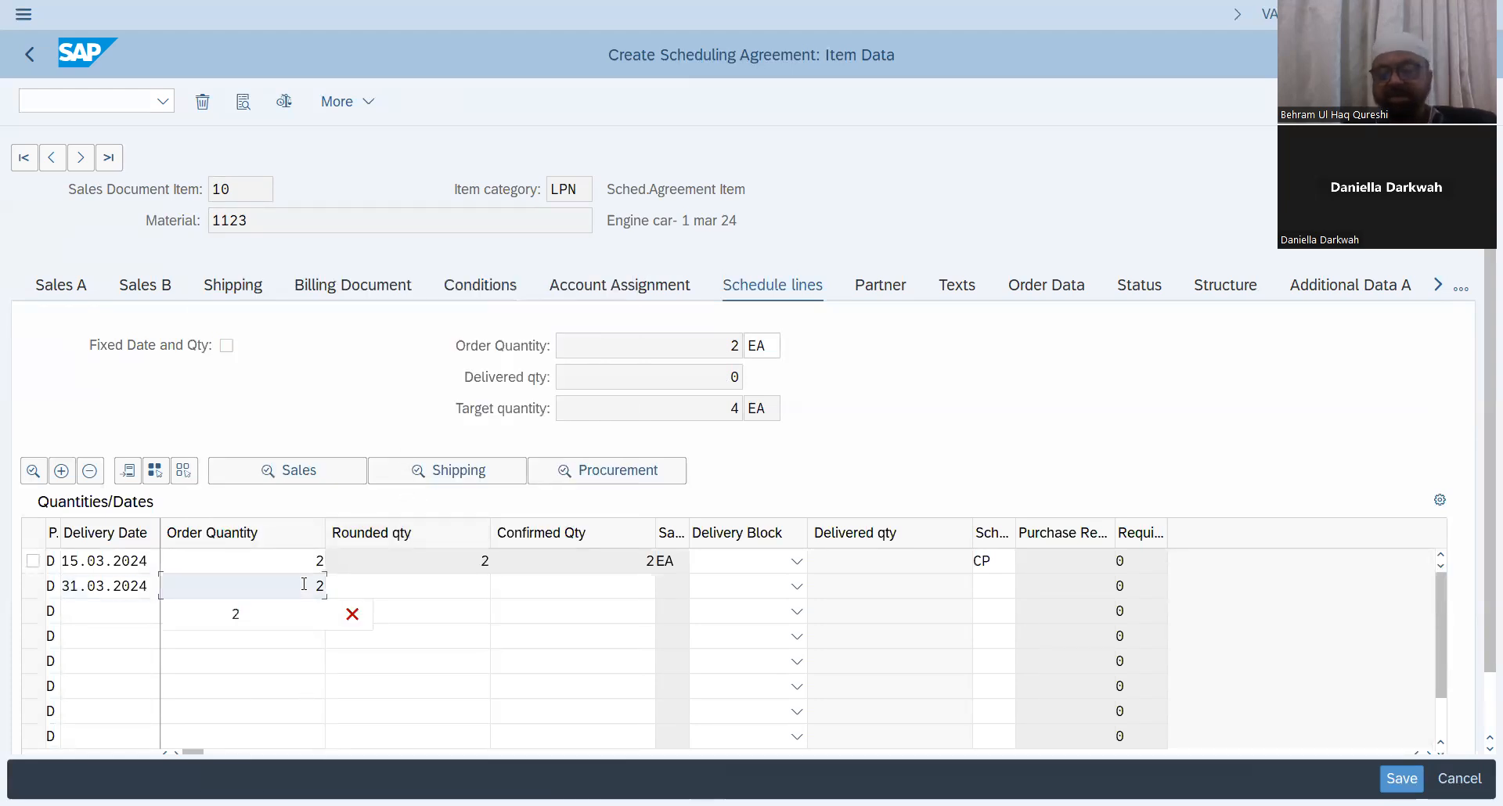
pyautogui.press('Return')
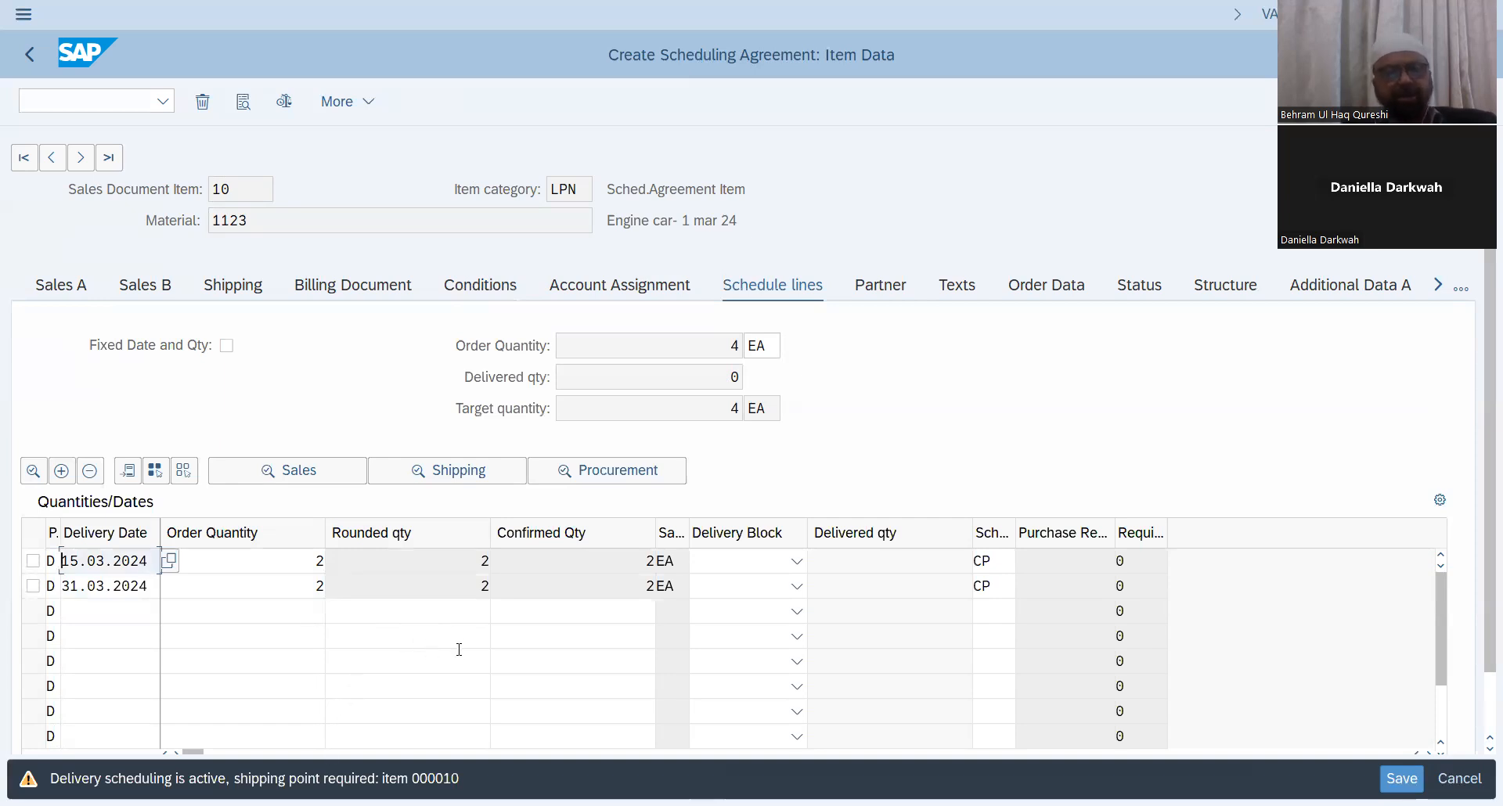
pyautogui.click(40, 56)
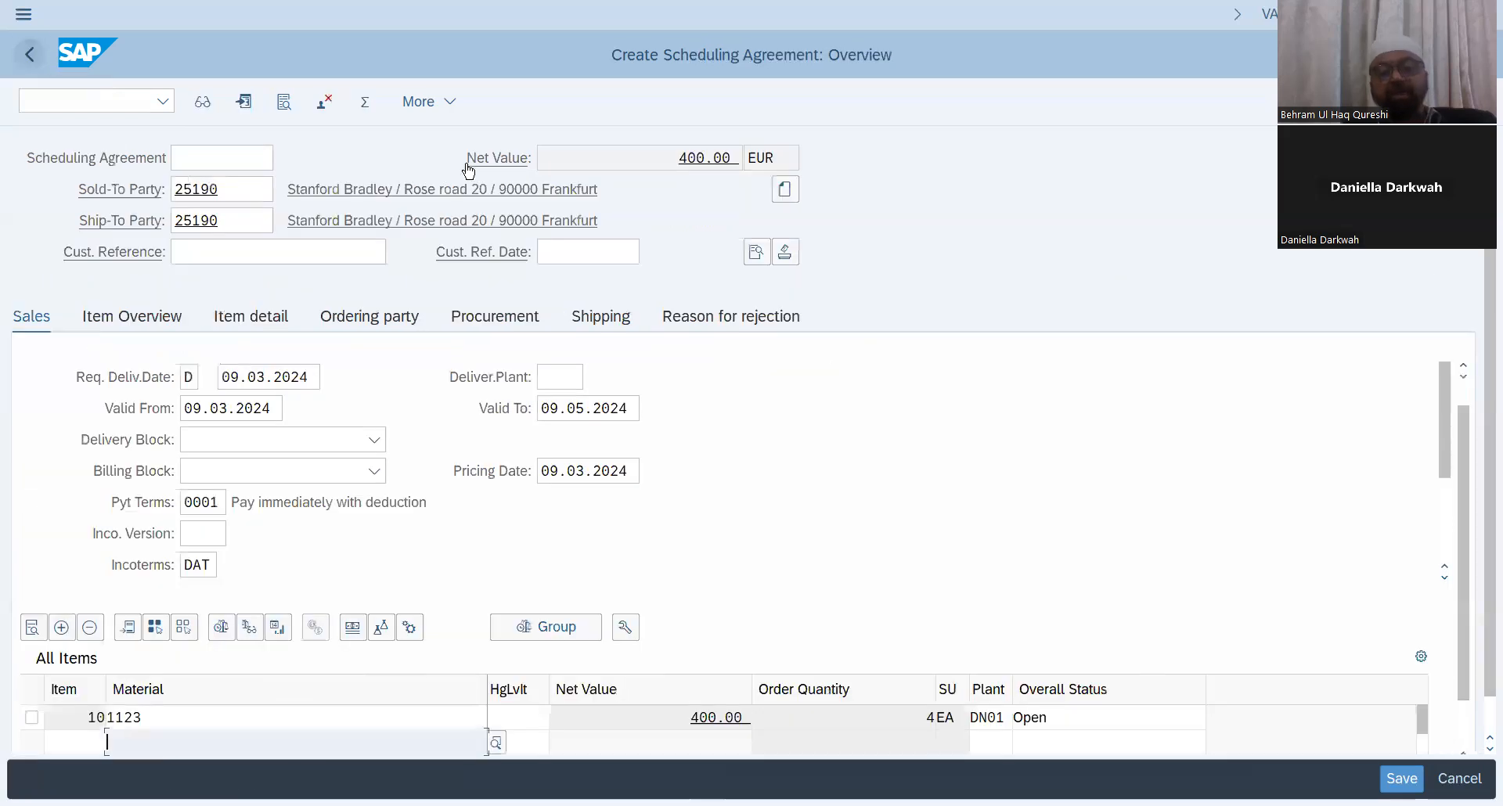
# Step: Open the incompletion log to check which data is still missing, then return to the overview
pyautogui.click(457, 109)
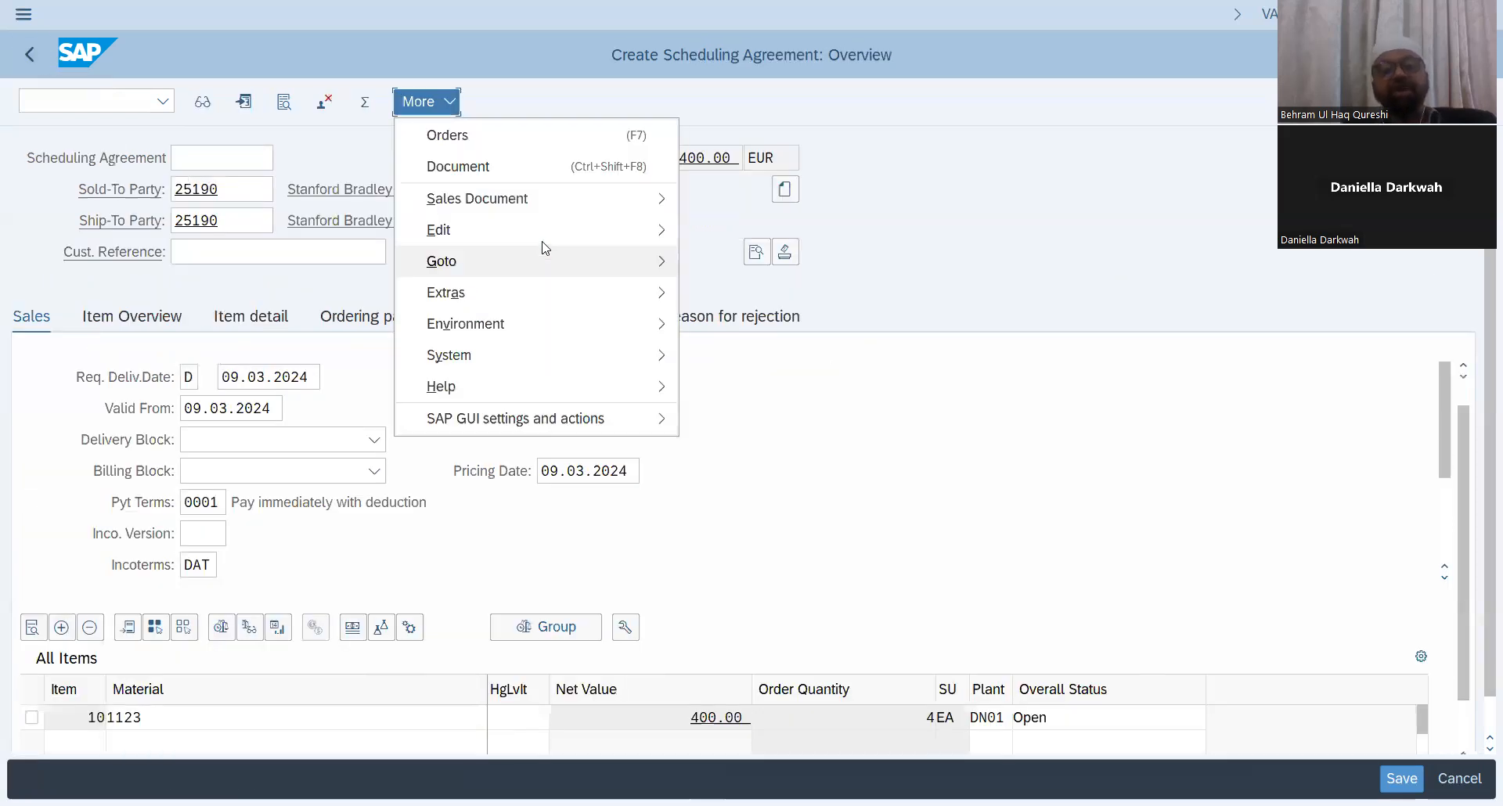
pyautogui.moveTo(545, 268)
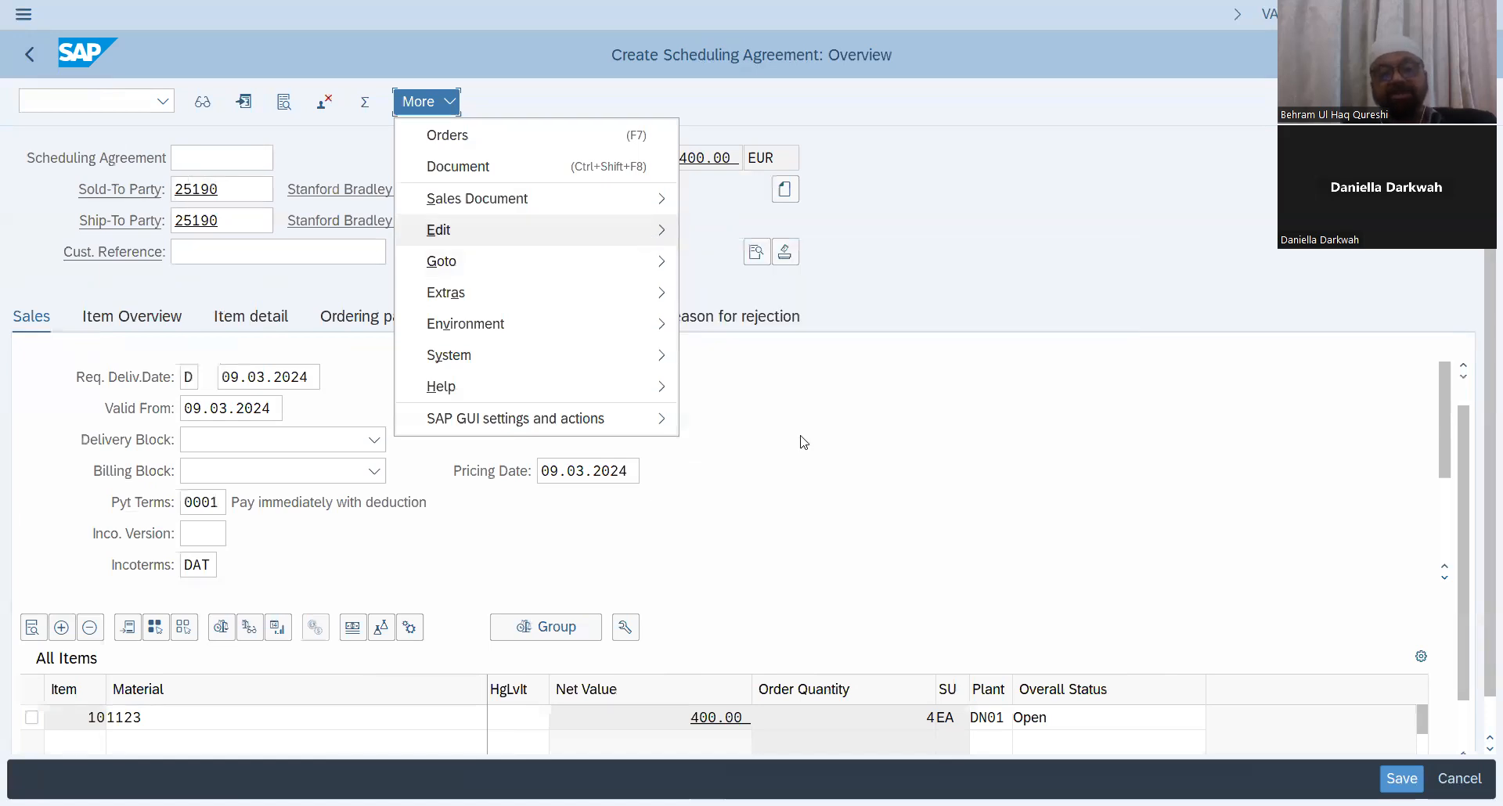
pyautogui.click(760, 544)
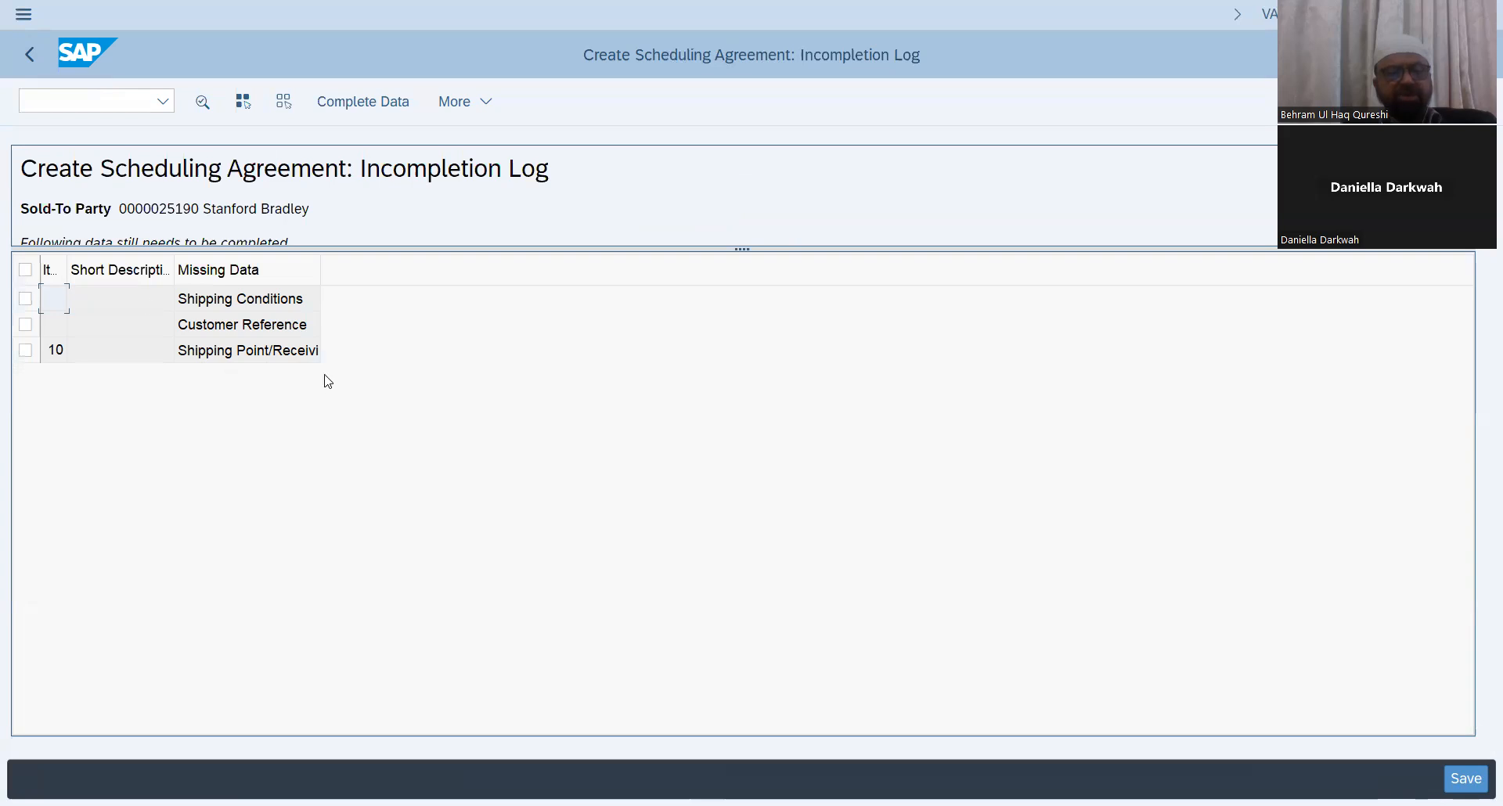
pyautogui.click(30, 55)
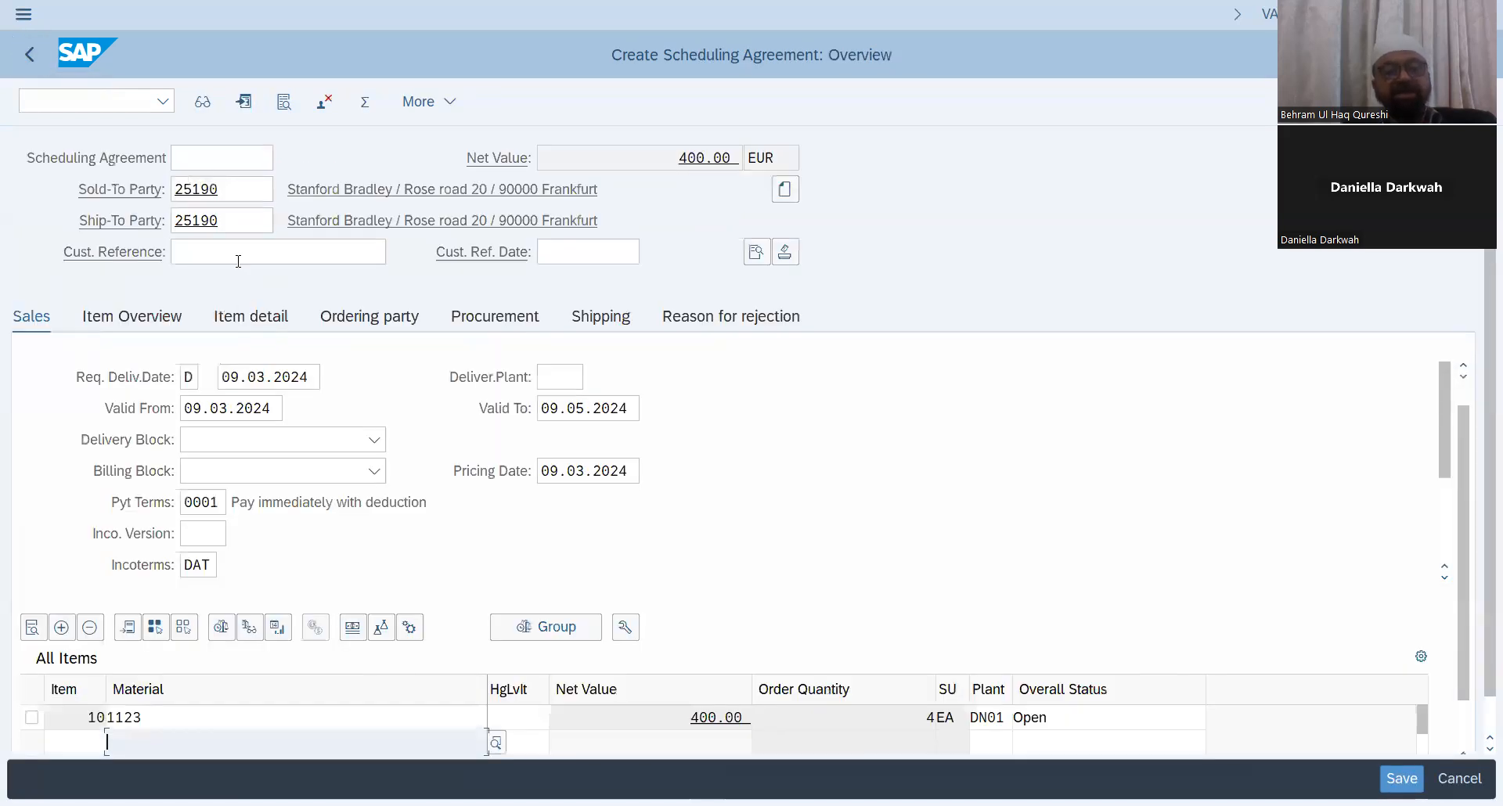
# Step: Enter the customer reference and set the customer reference date to 07.03.2024
pyautogui.click(237, 253)
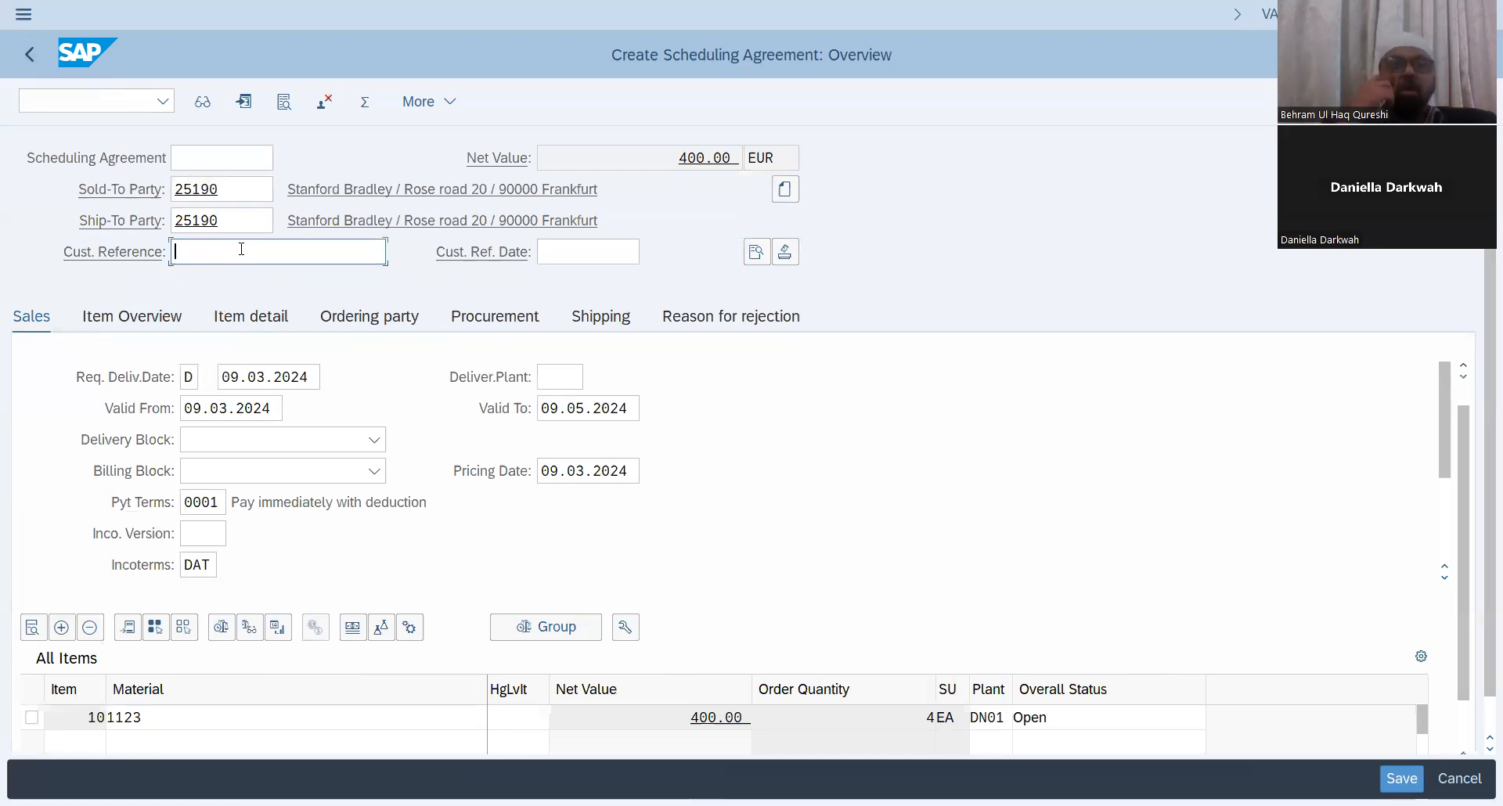
pyautogui.write('Customer')
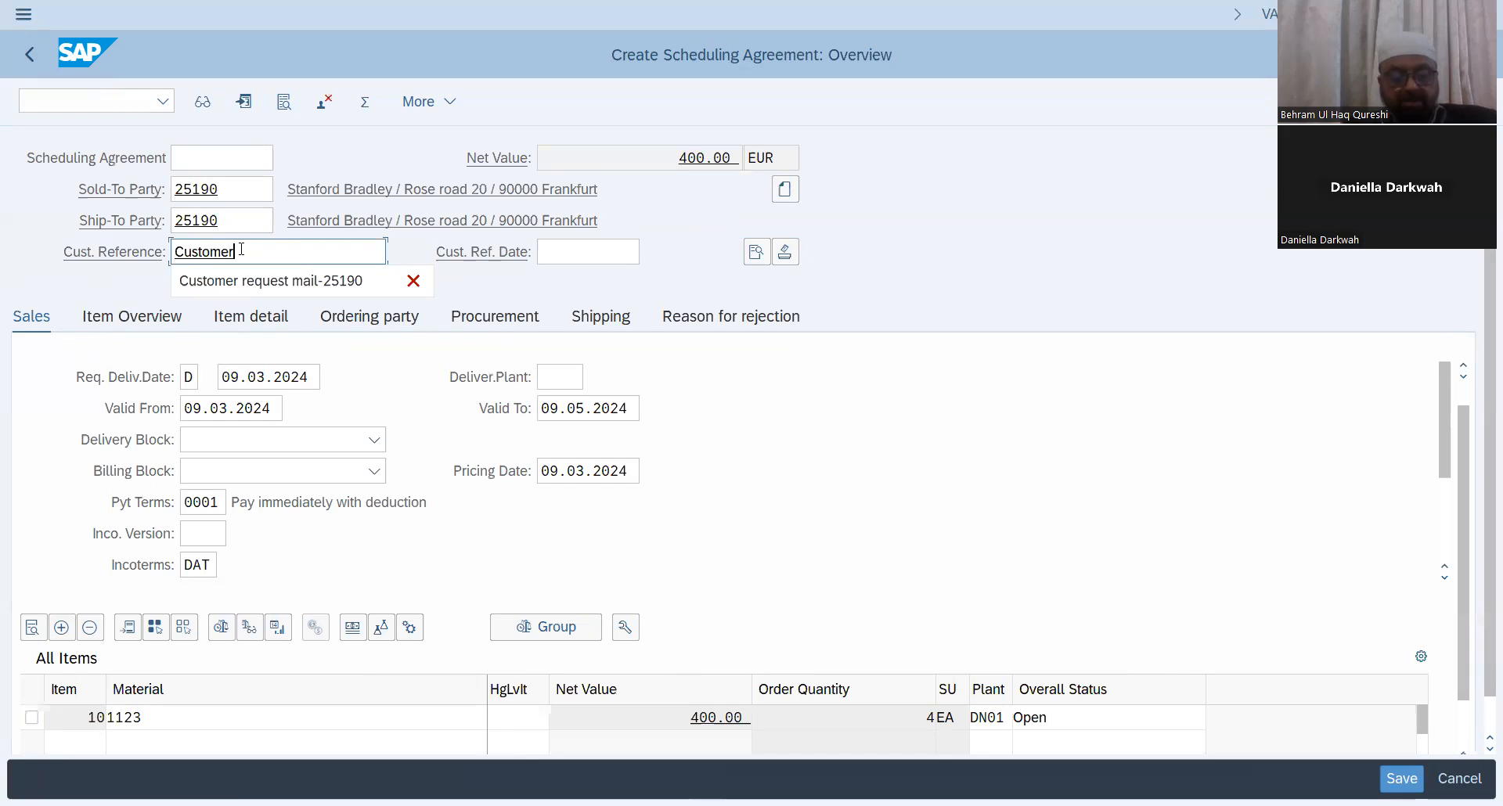
pyautogui.write(' N0')
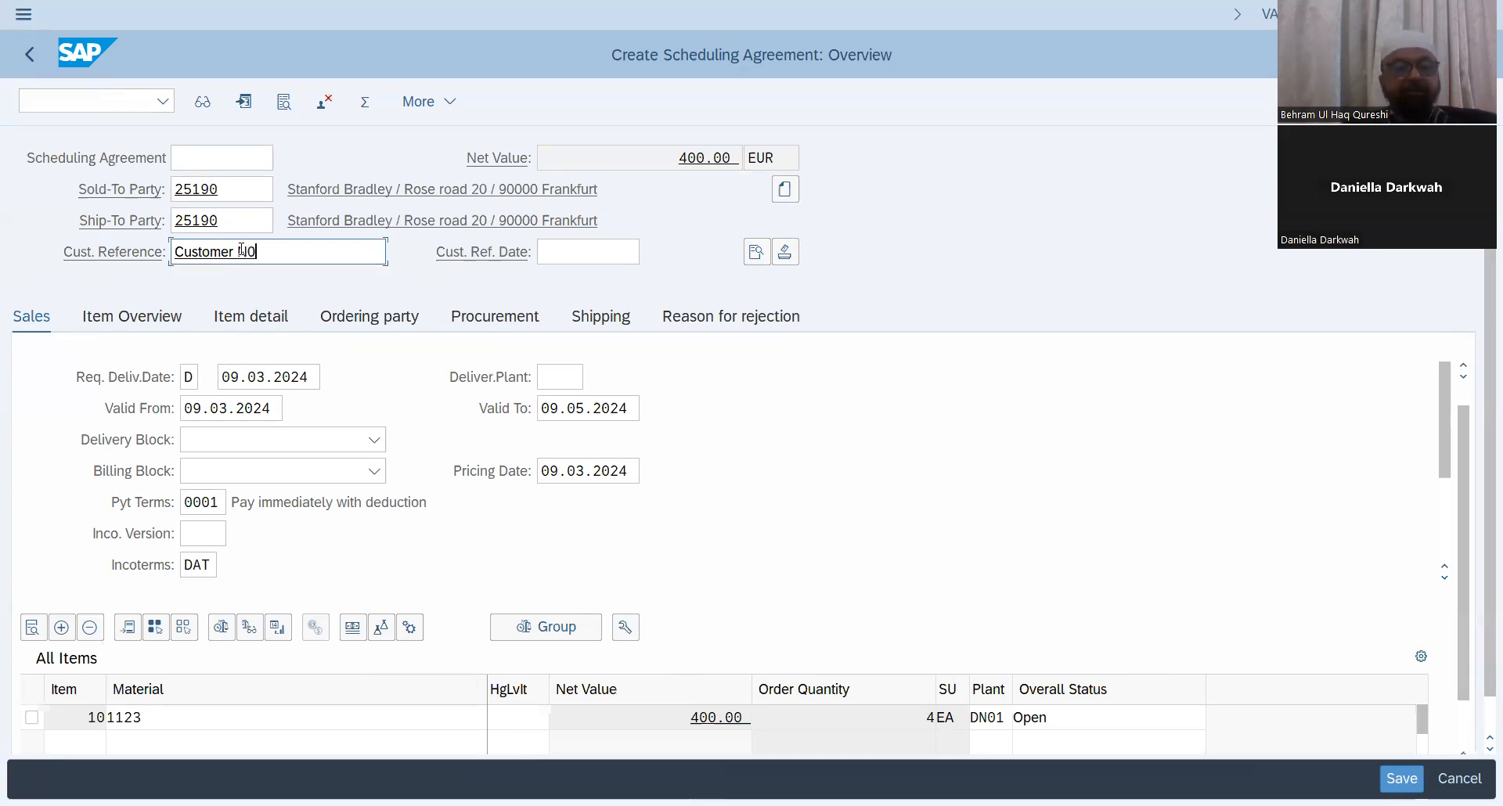
pyautogui.write('-25190')
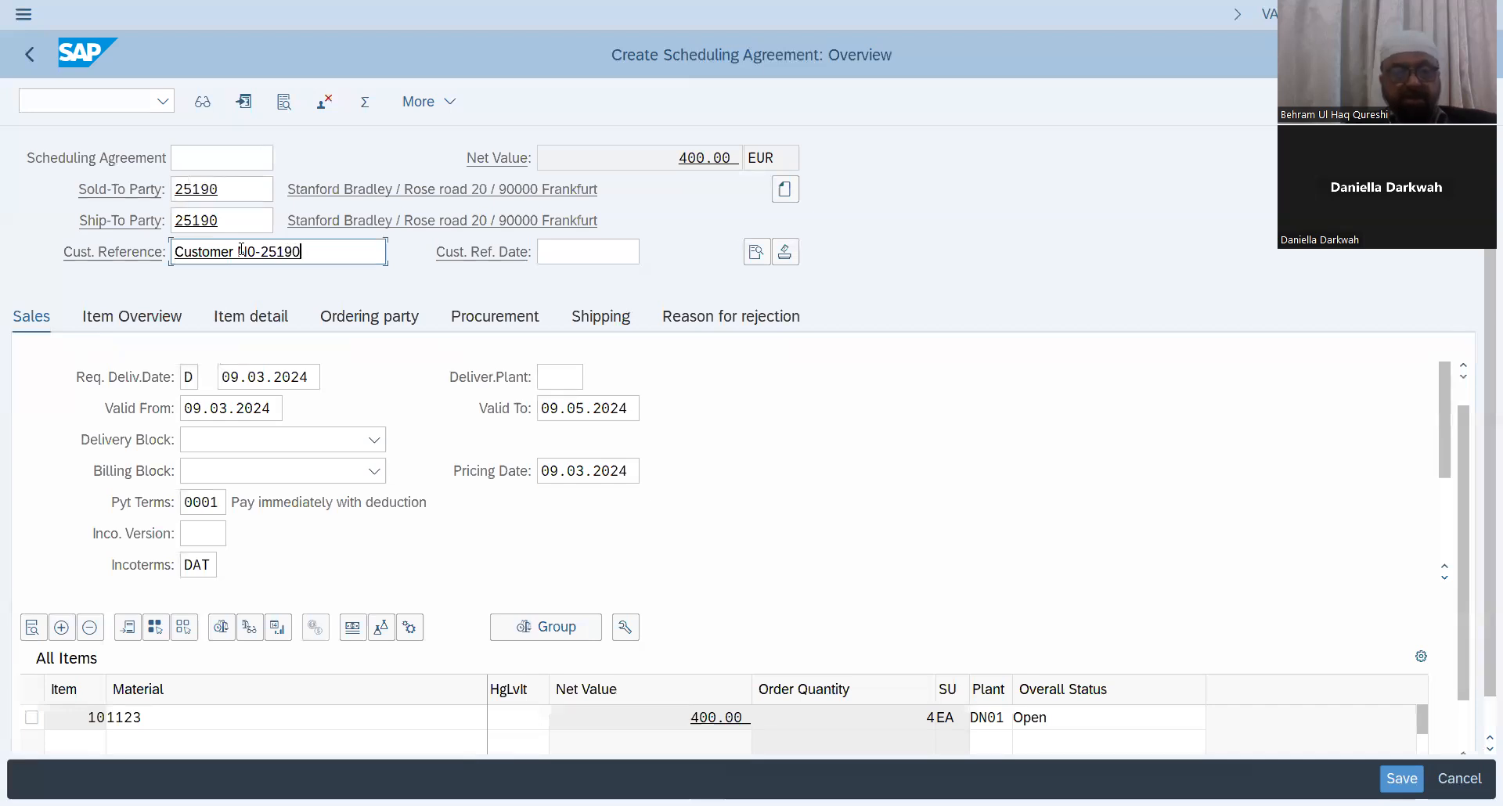
pyautogui.click(563, 253)
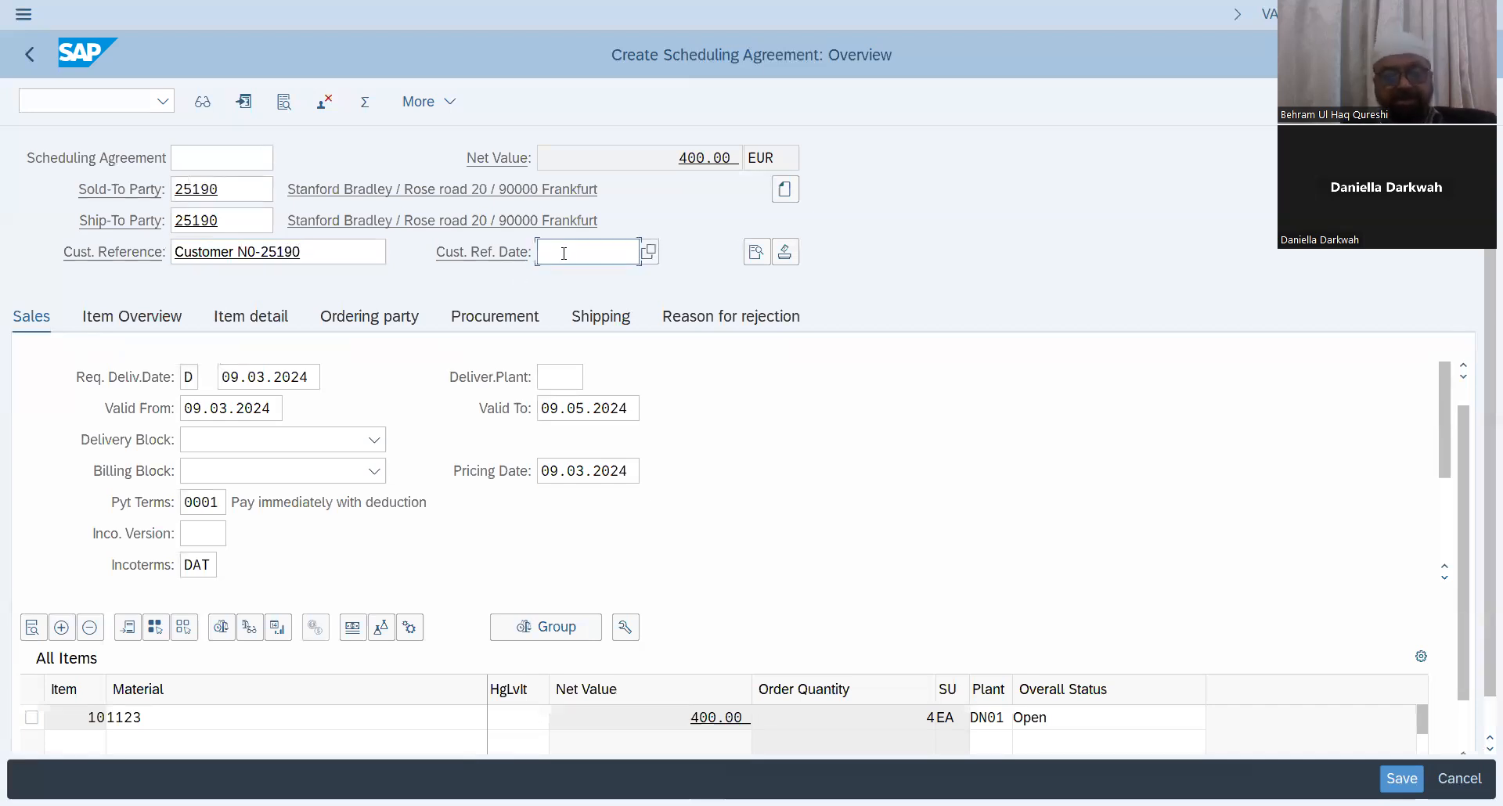
pyautogui.write('0703')
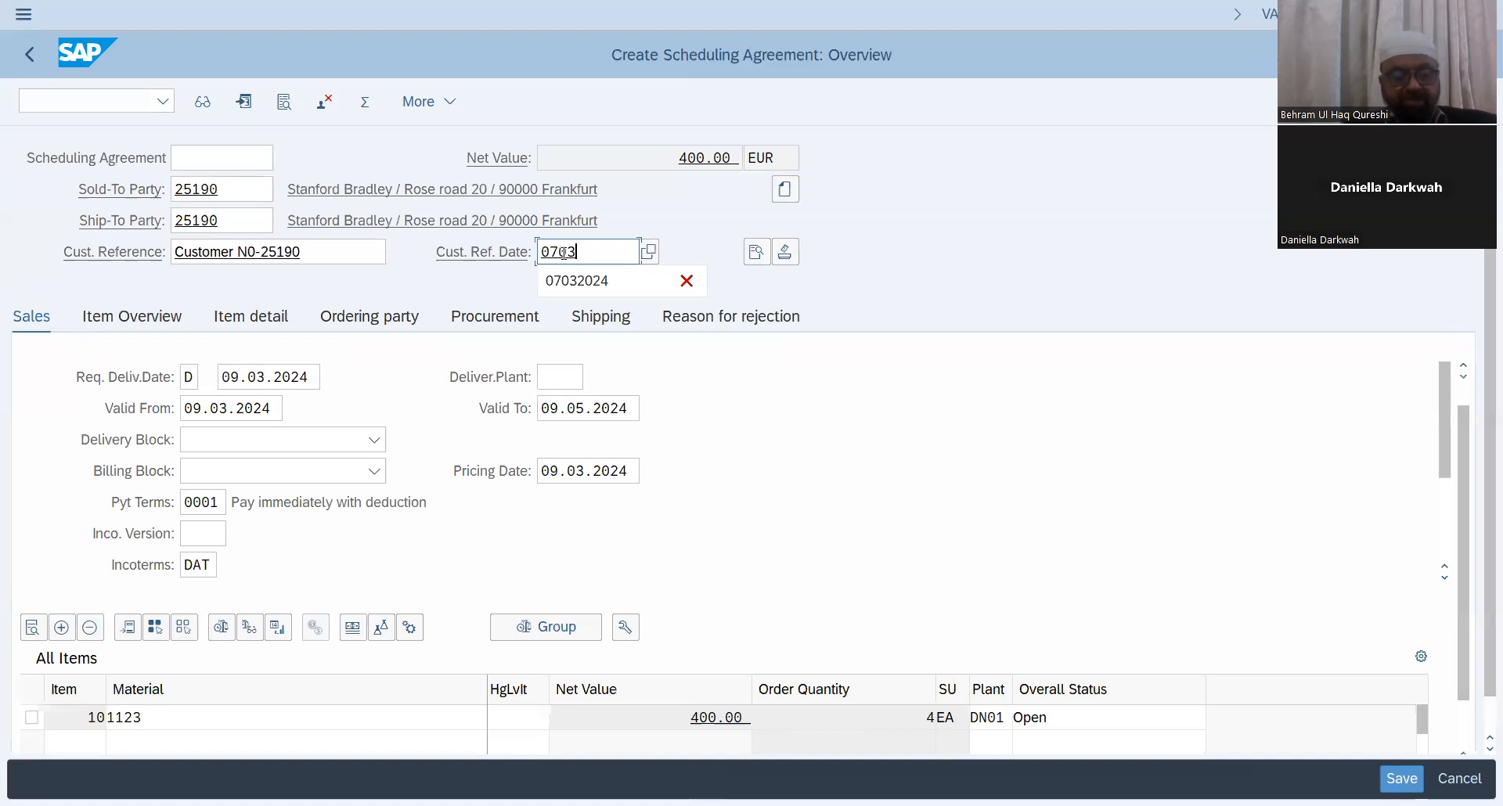
pyautogui.write('2024')
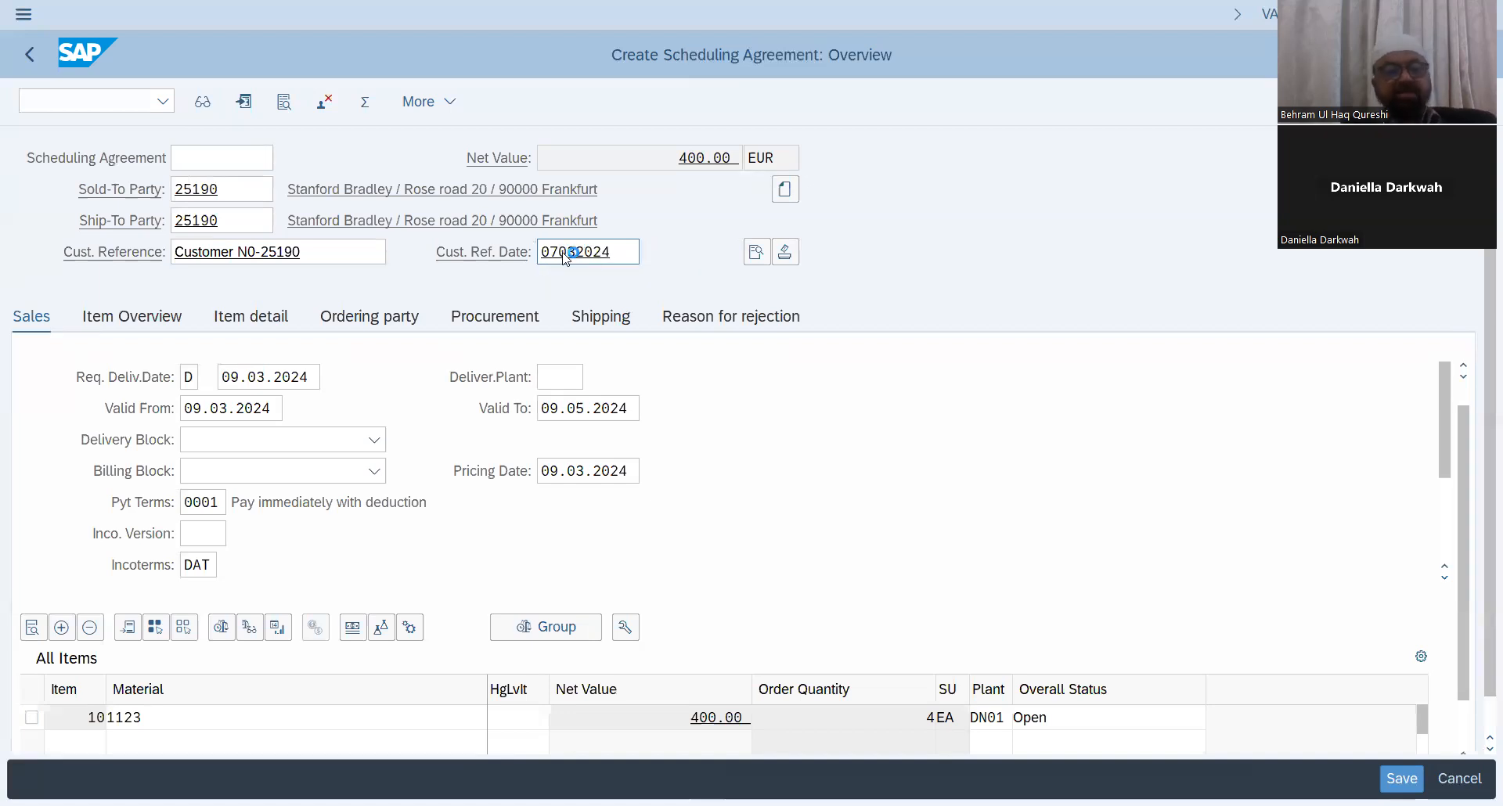
pyautogui.press('Return')
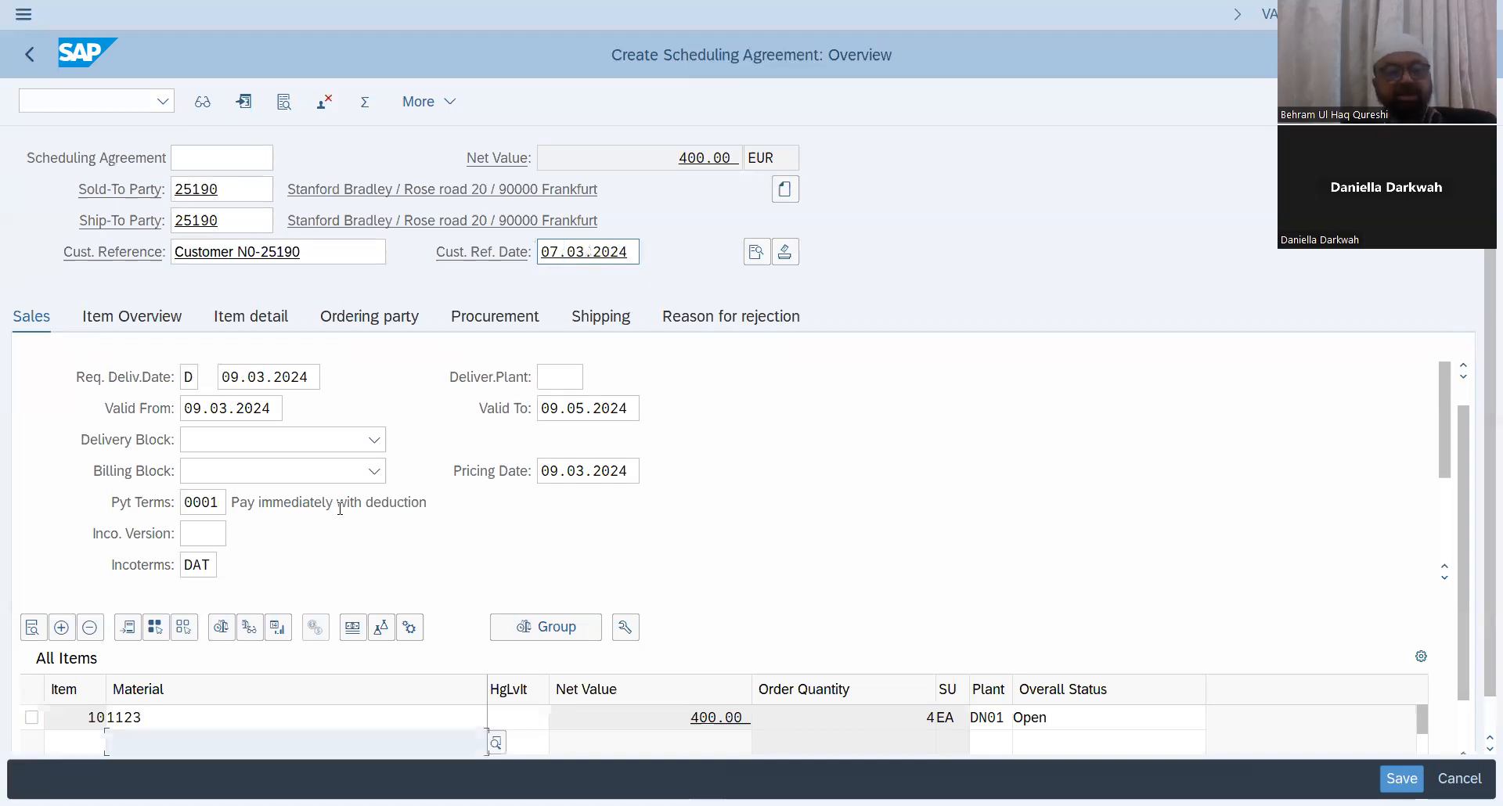
# Step: In the header shipping data, set the shipping condition to 01 and redetermine shipping for all items
pyautogui.click(35, 717)
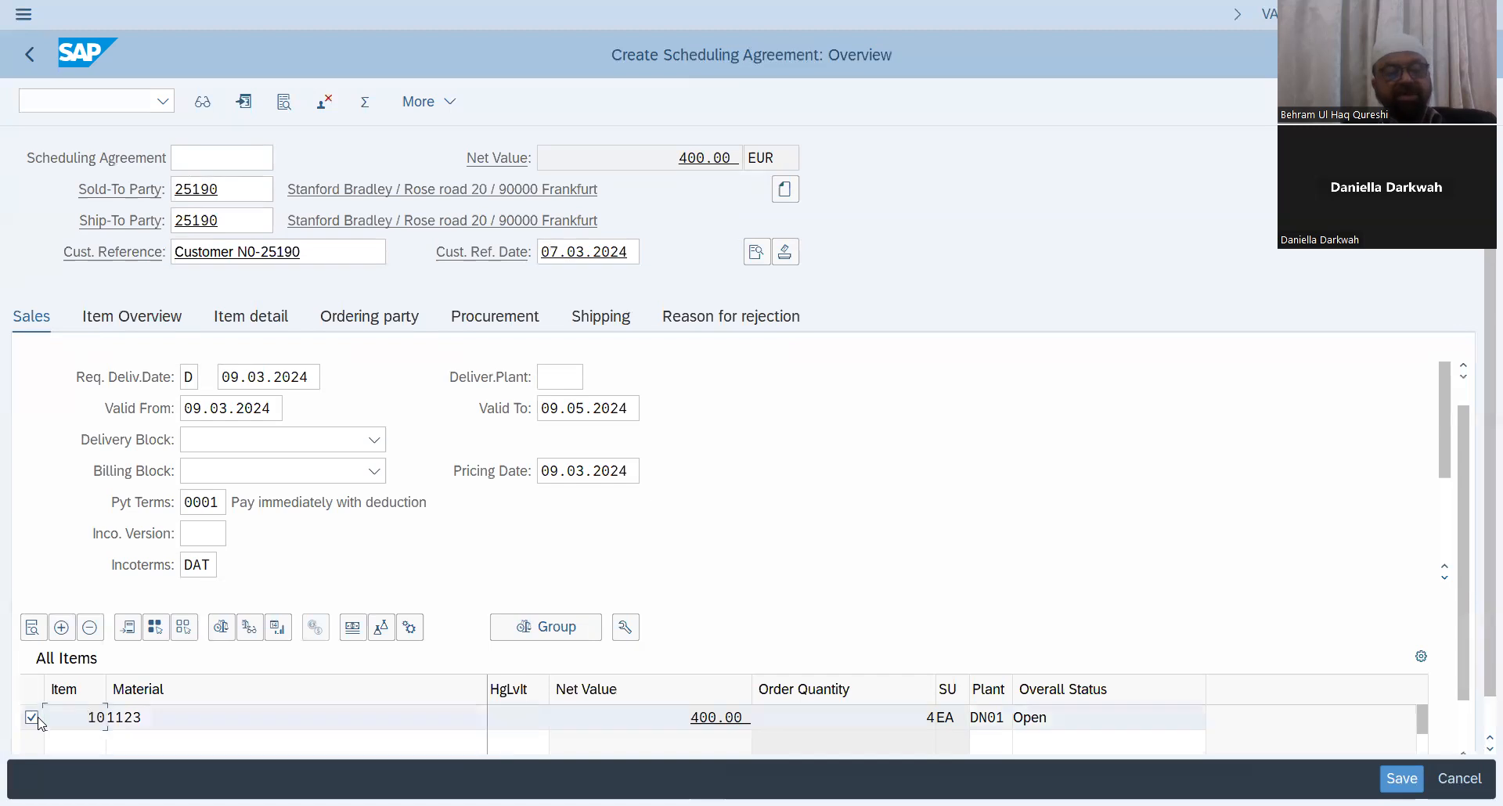
pyautogui.click(755, 258)
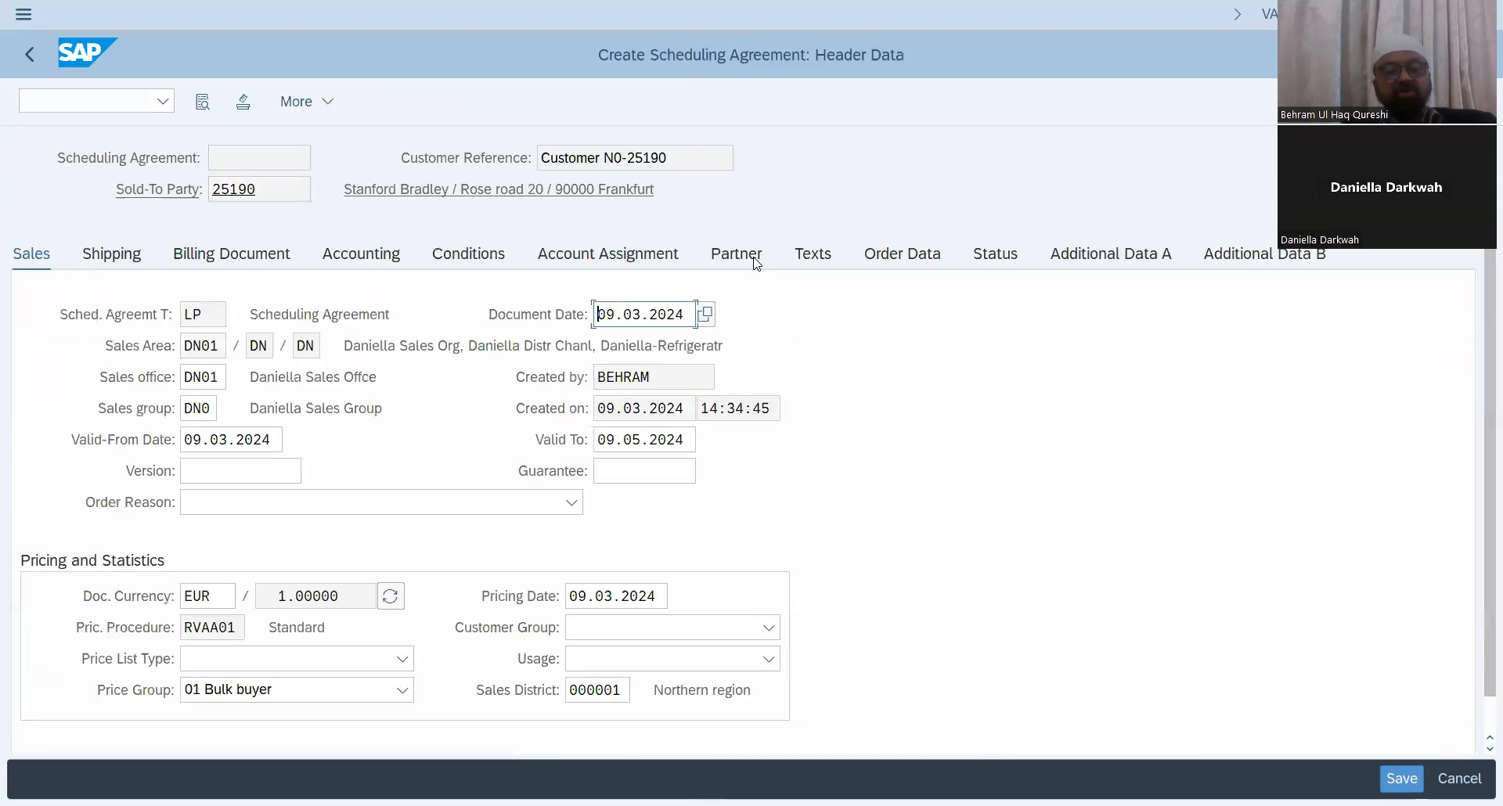
pyautogui.click(128, 248)
pyautogui.click(412, 502)
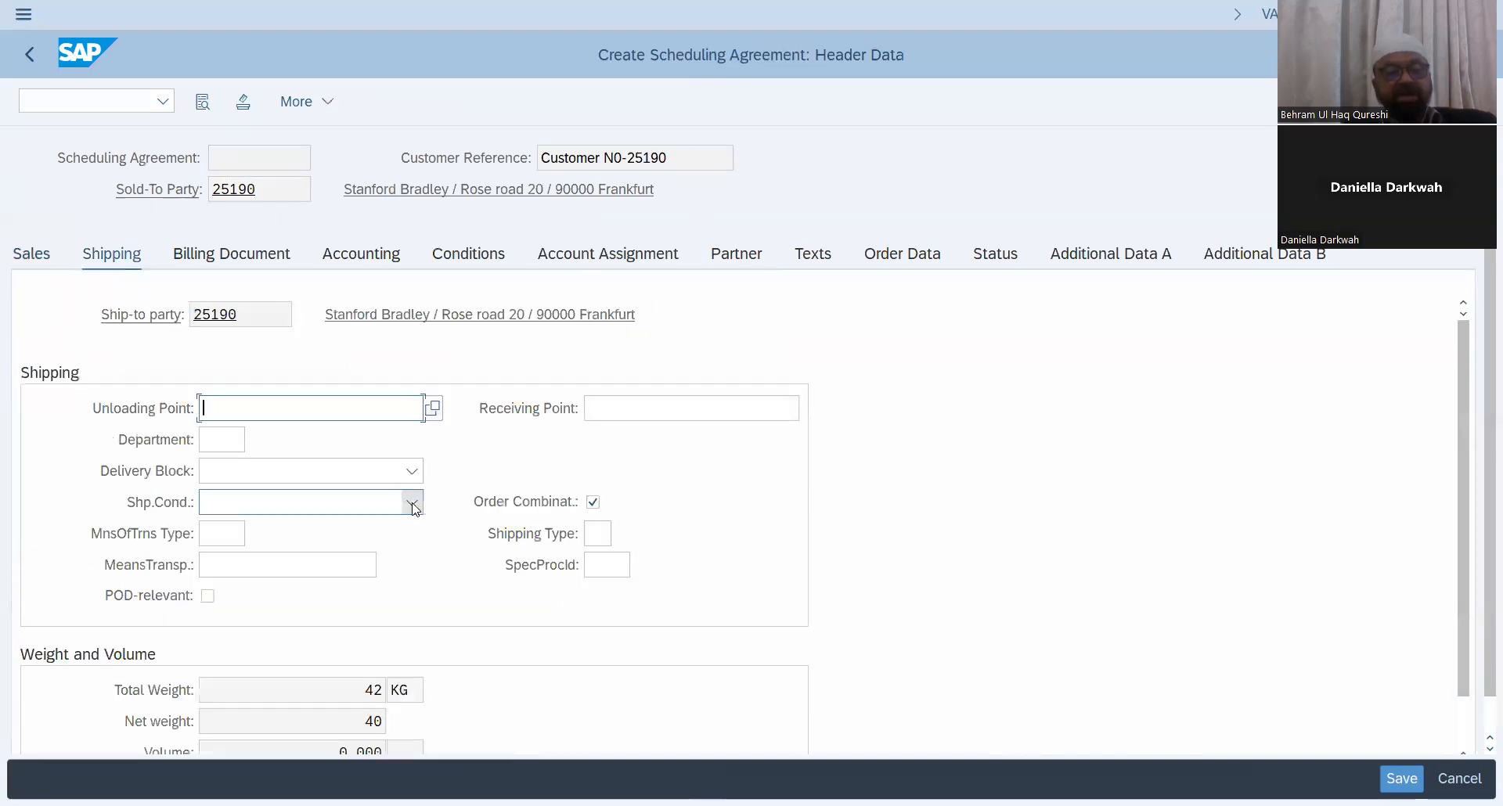
pyautogui.click(259, 533)
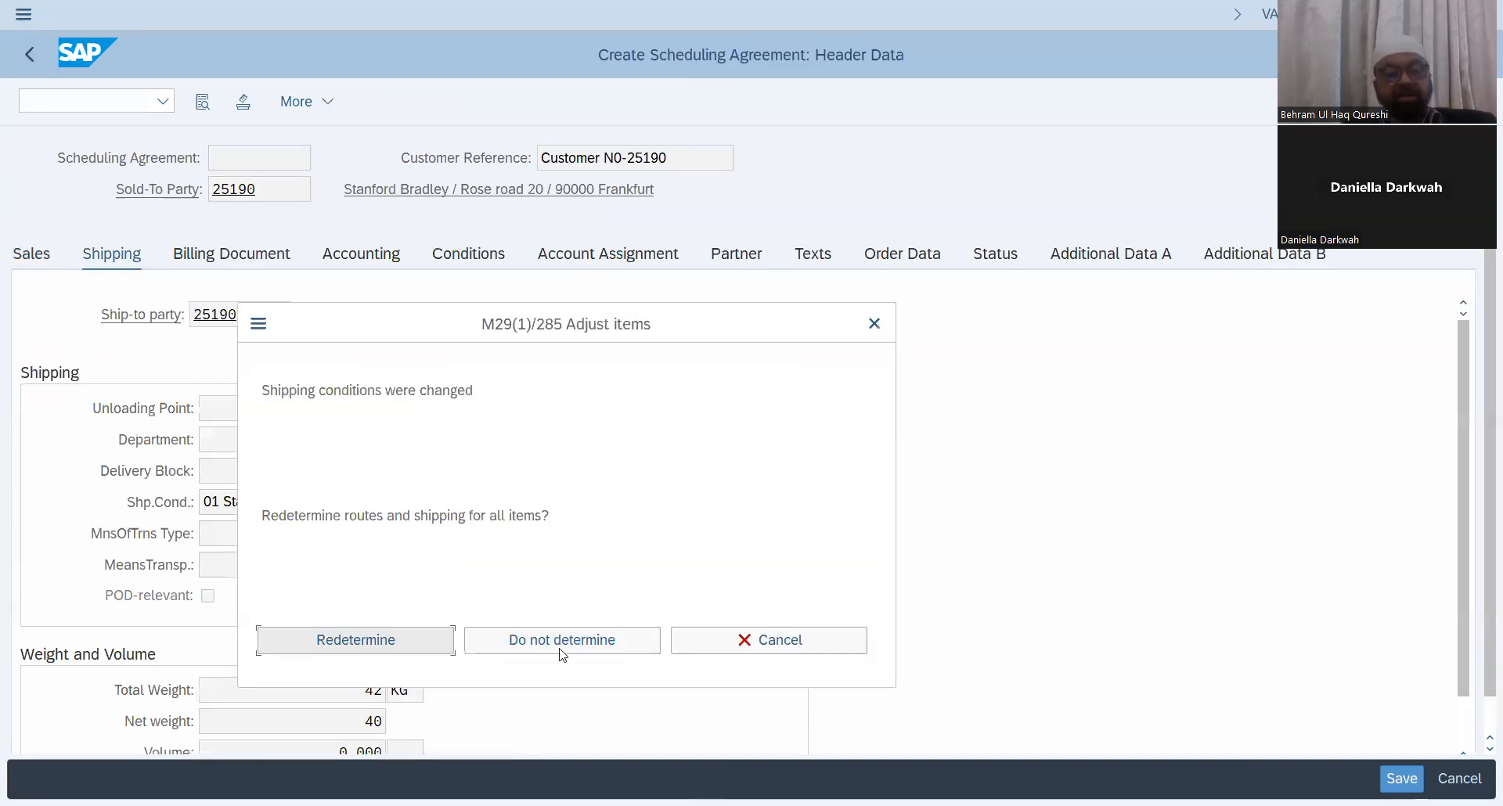
pyautogui.click(409, 648)
# Step: Run the incompletion log again to check the document's completeness
pyautogui.click(451, 103)
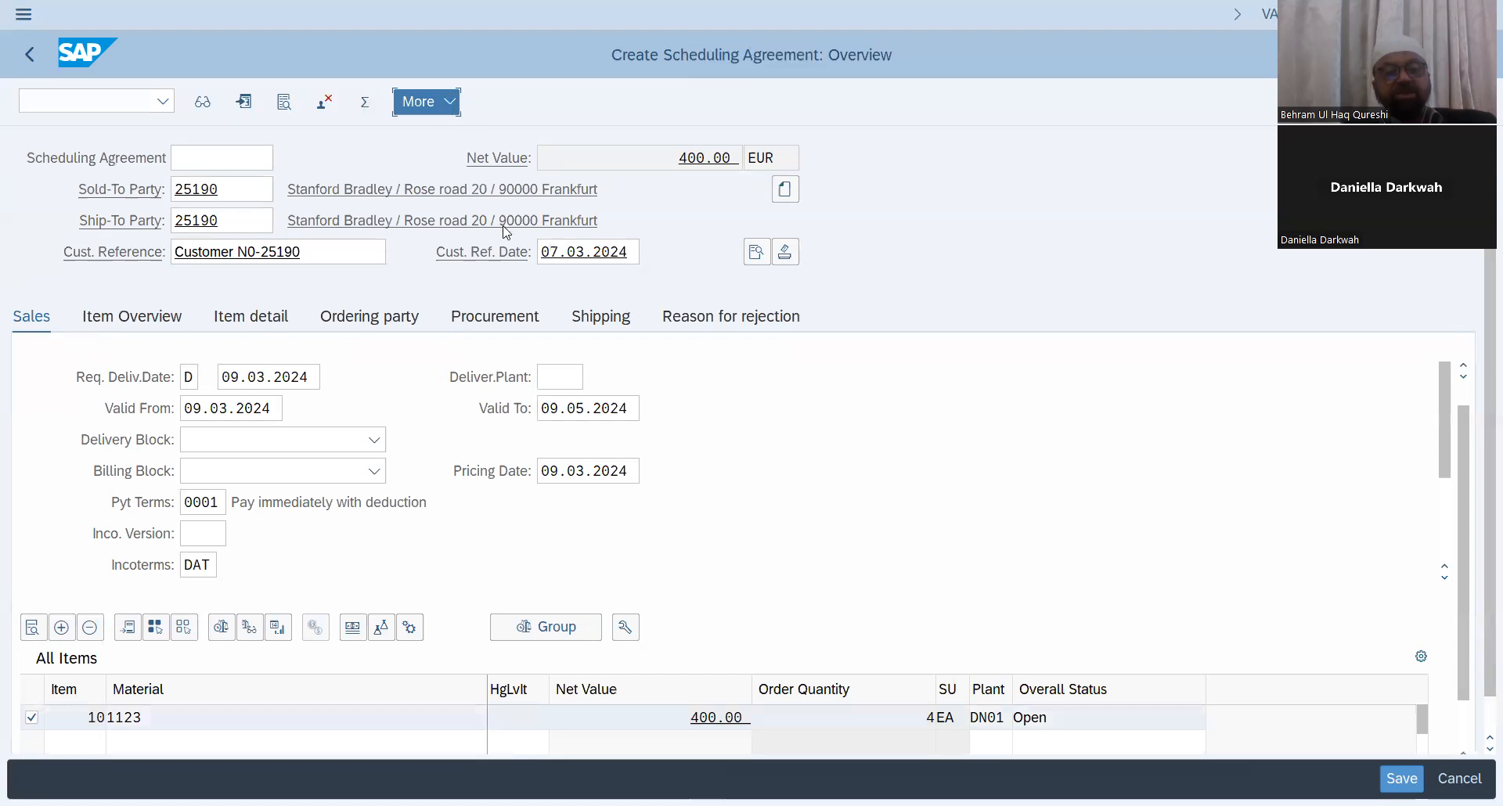
pyautogui.moveTo(506, 238)
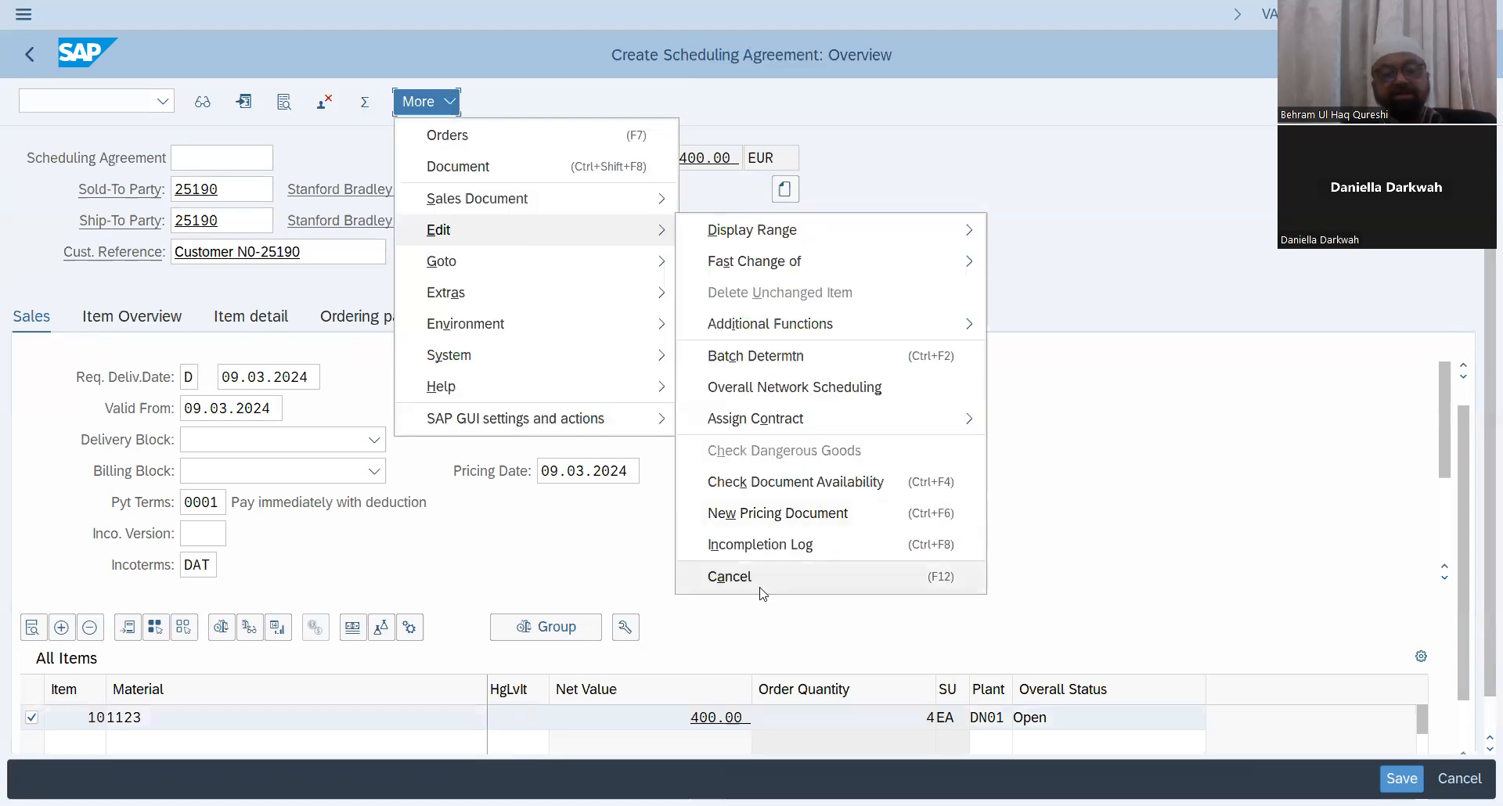
pyautogui.click(771, 545)
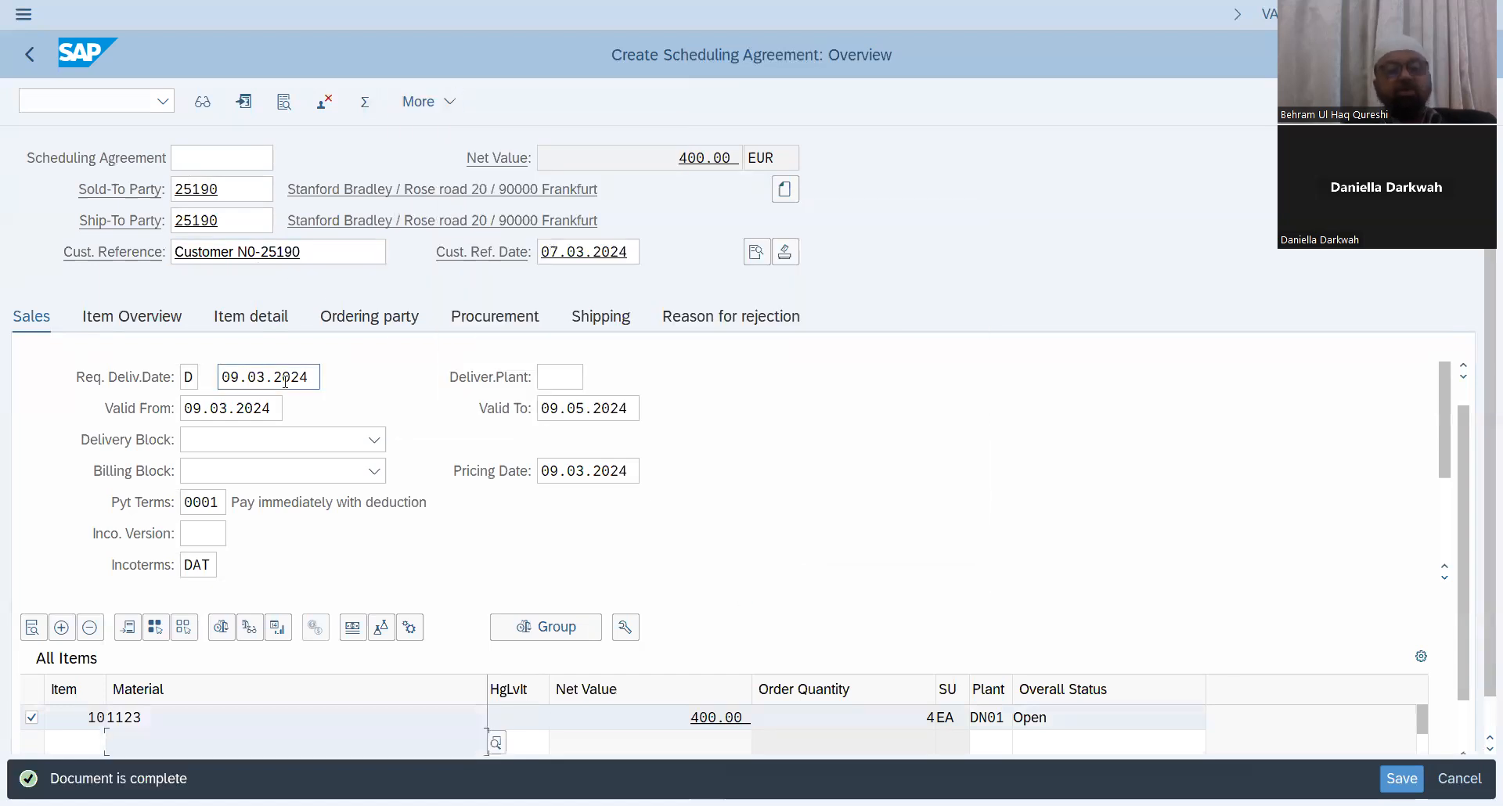
# Step: Review the item's pricing conditions, return to the overview, and save the scheduling agreement
pyautogui.click(353, 627)
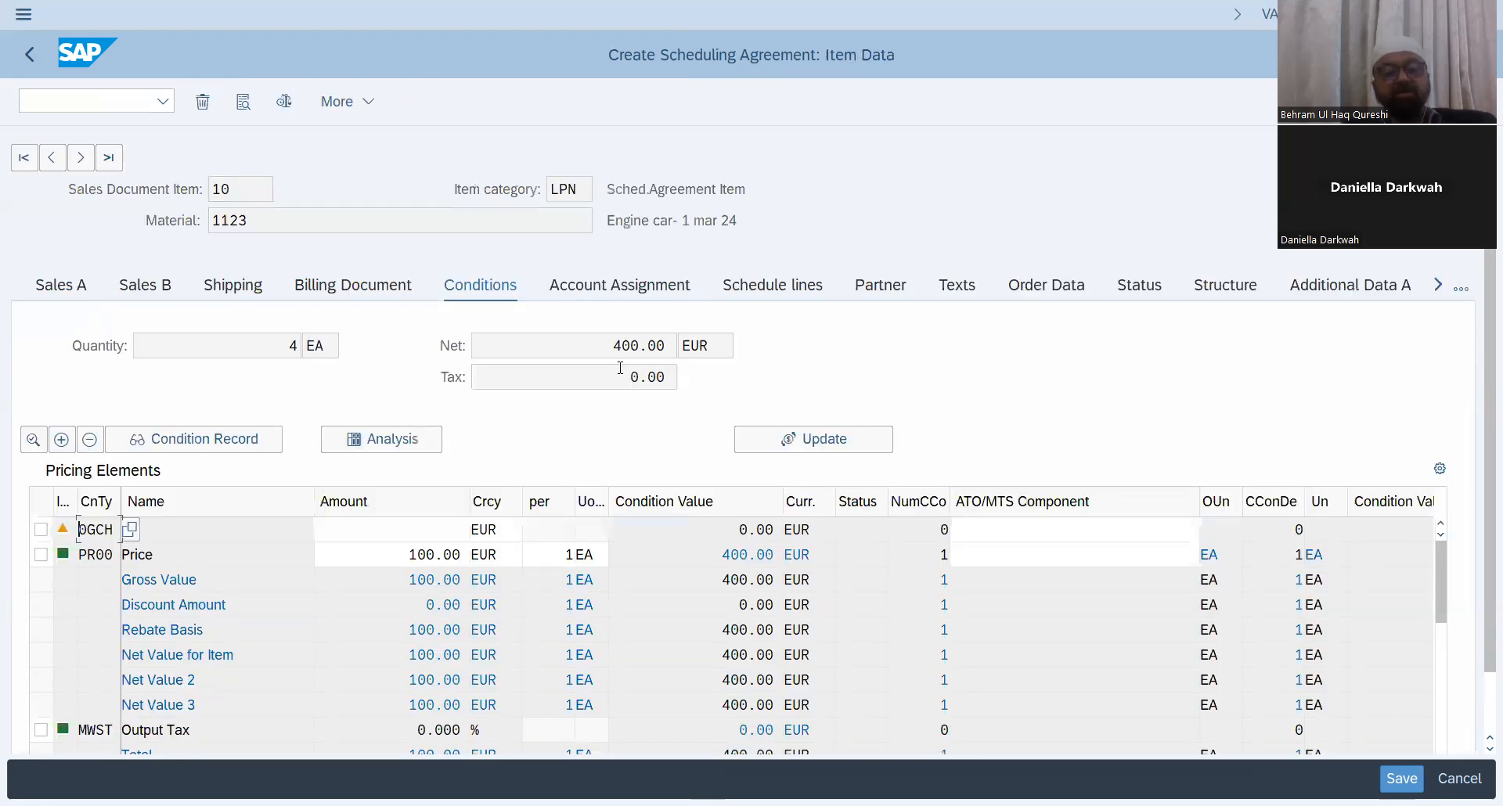
pyautogui.moveTo(613, 345); pyautogui.dragTo(782, 336)
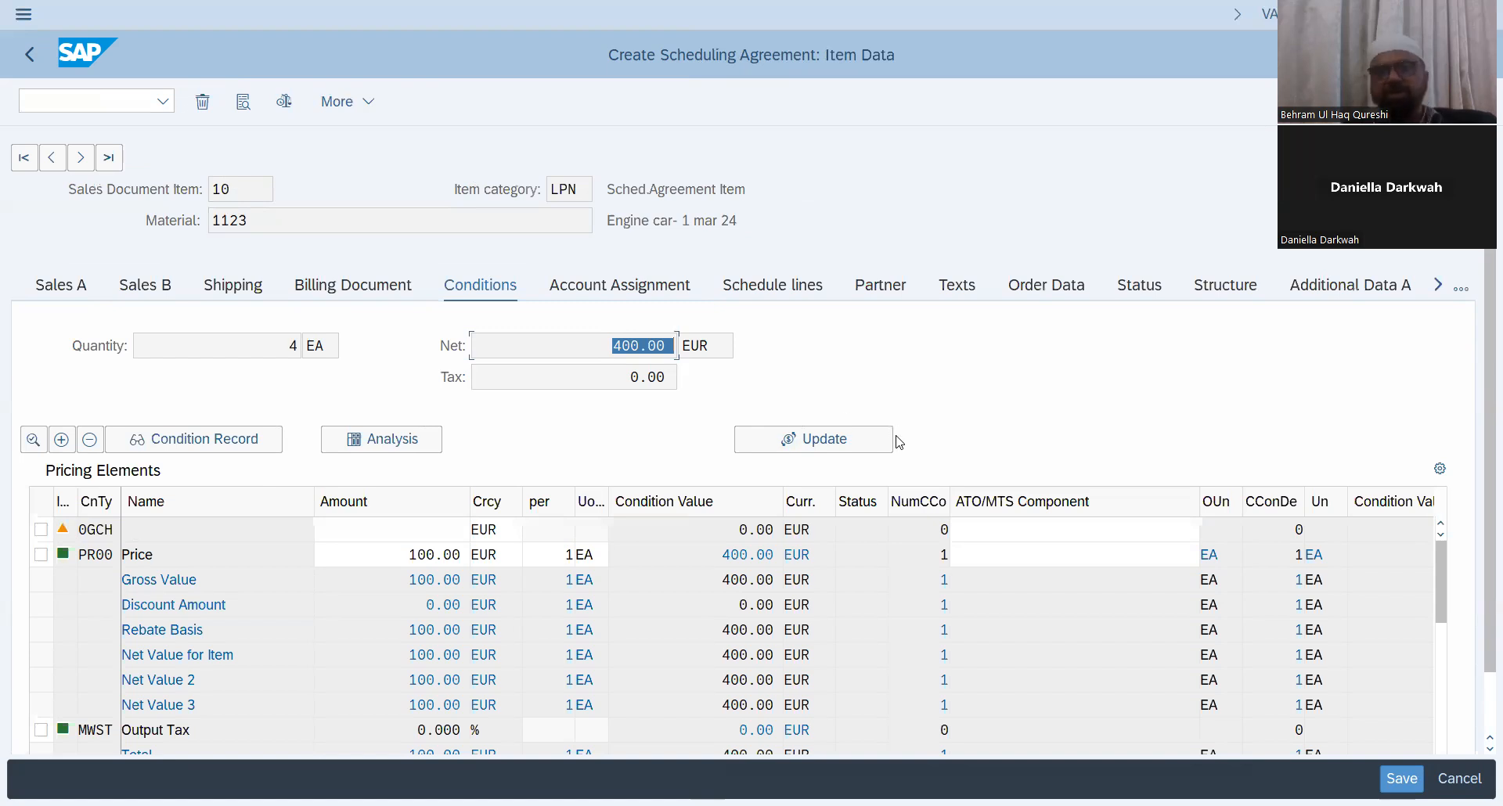
pyautogui.click(25, 55)
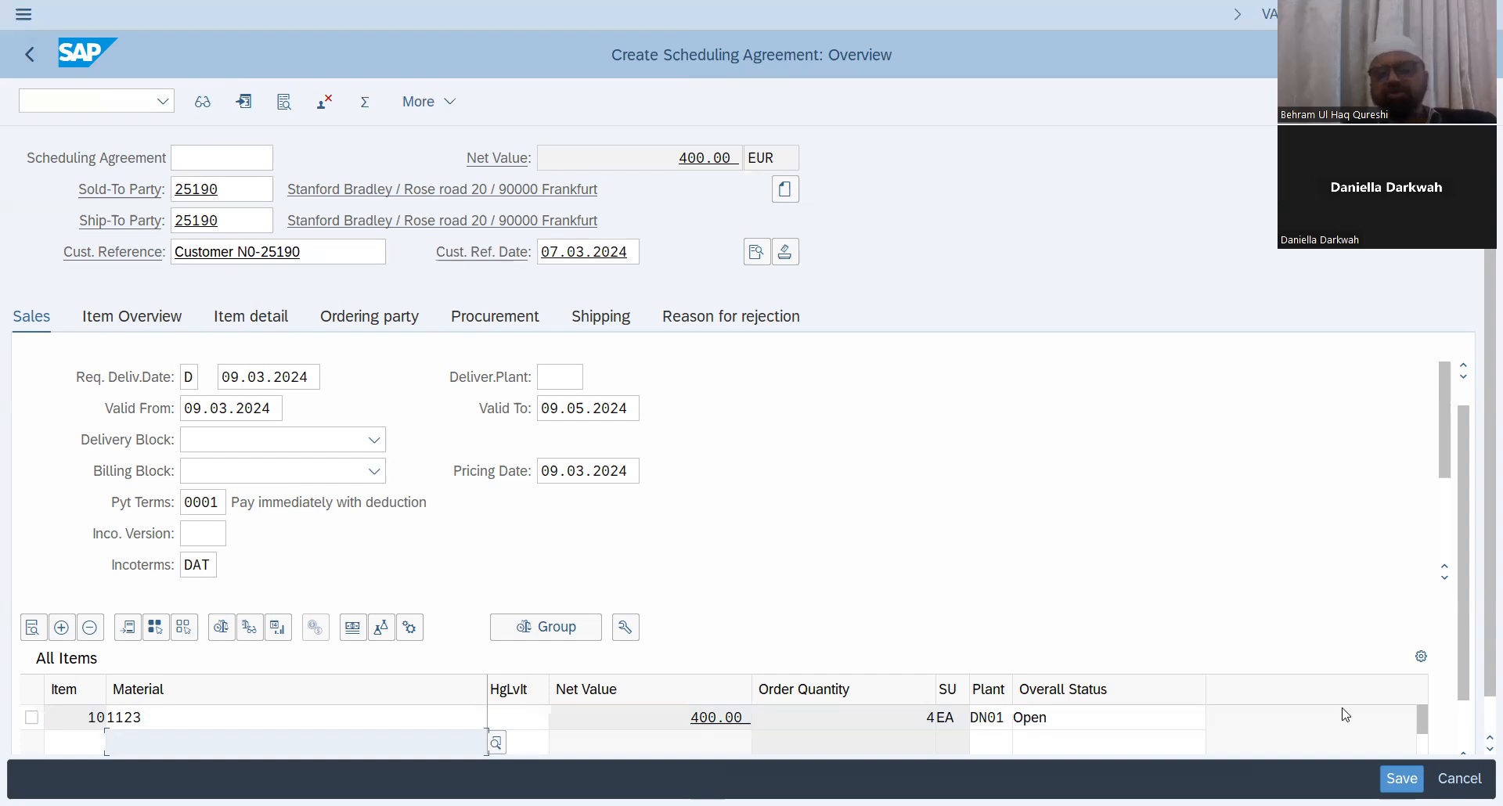
pyautogui.click(1401, 778)
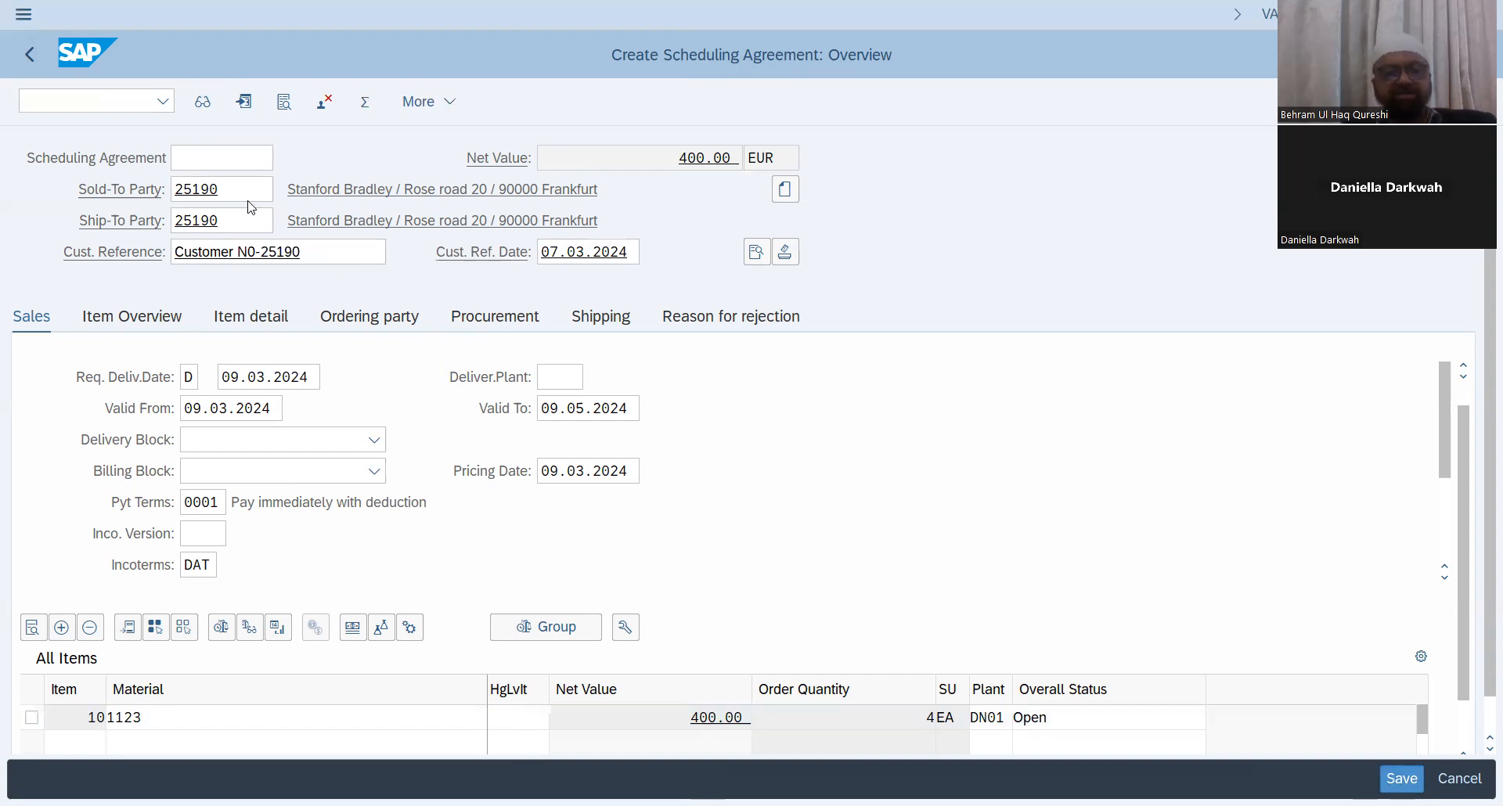
# Step: Open transaction VA32 and load scheduling agreement 30000016 for changing
pyautogui.click(109, 101)
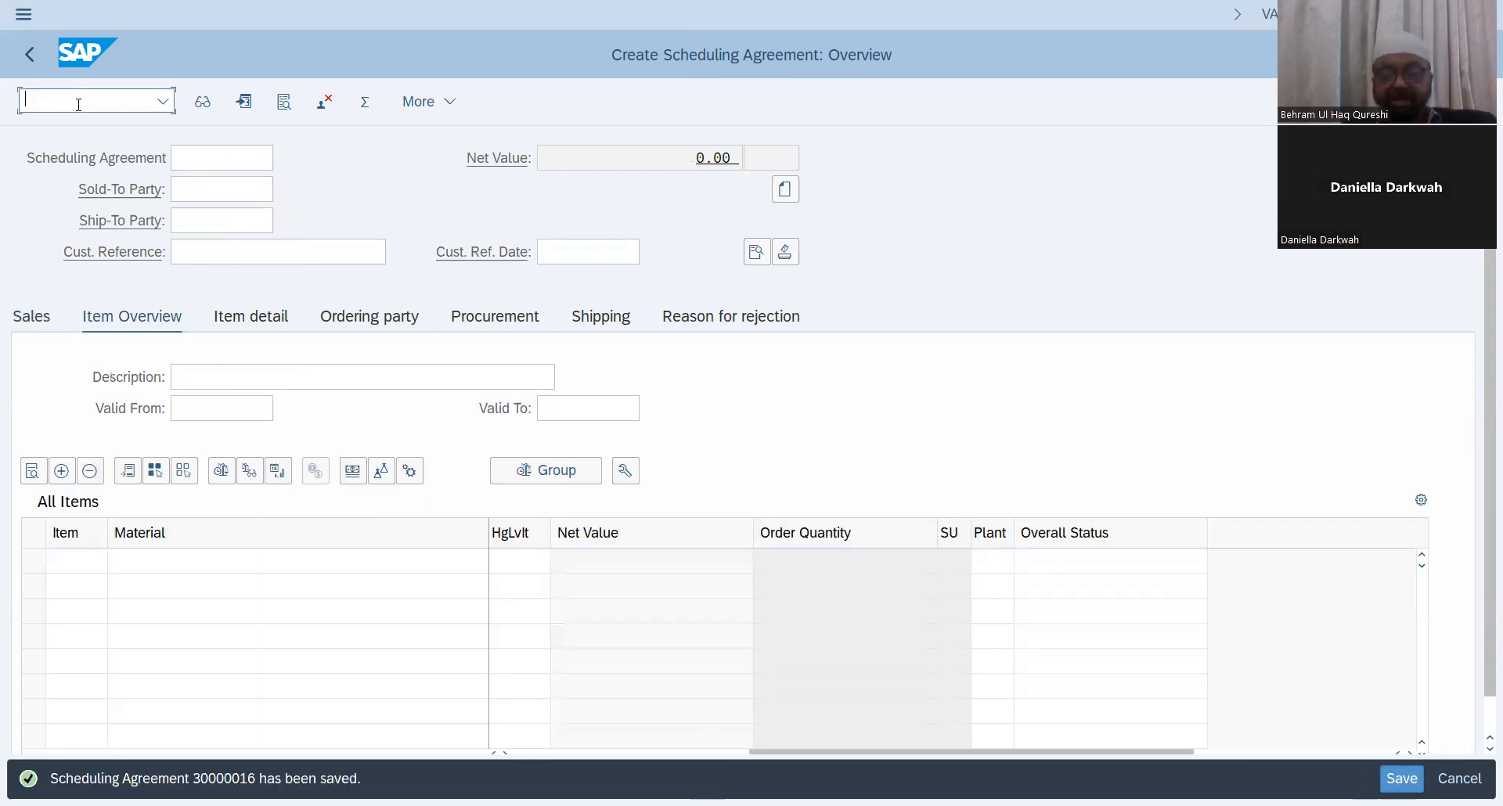
pyautogui.write('/nva32')
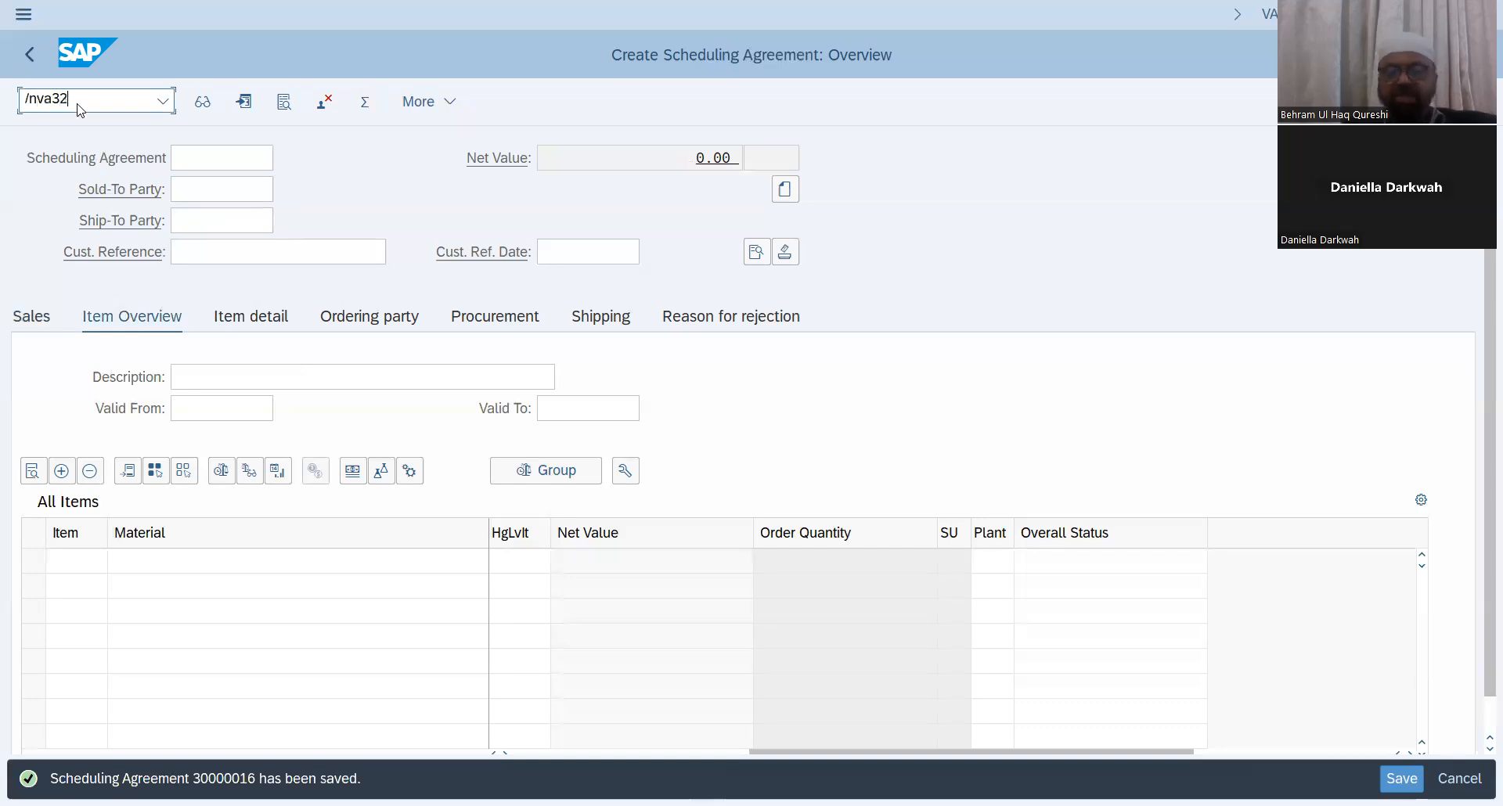
pyautogui.press('Return')
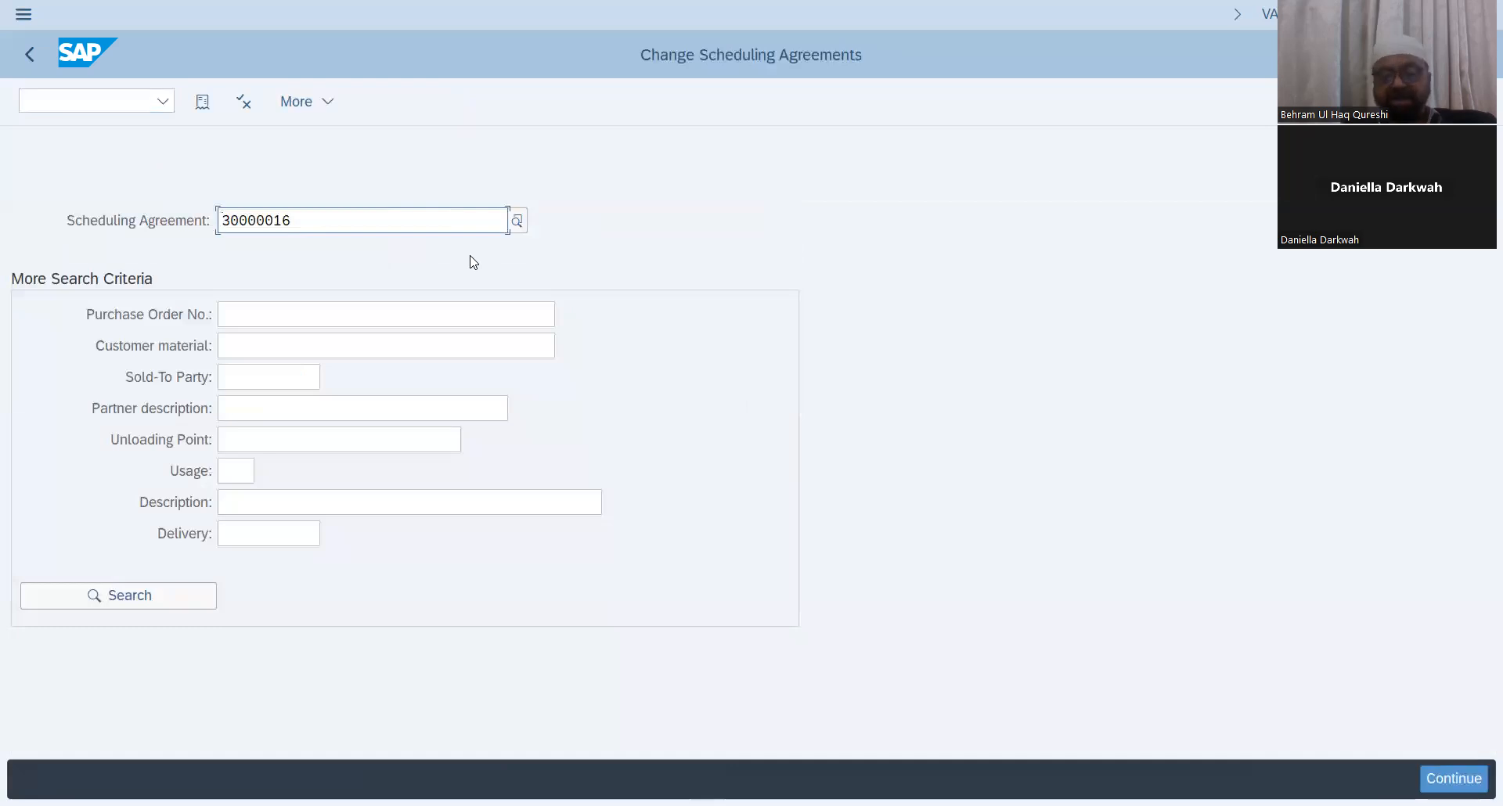
pyautogui.press('Return')
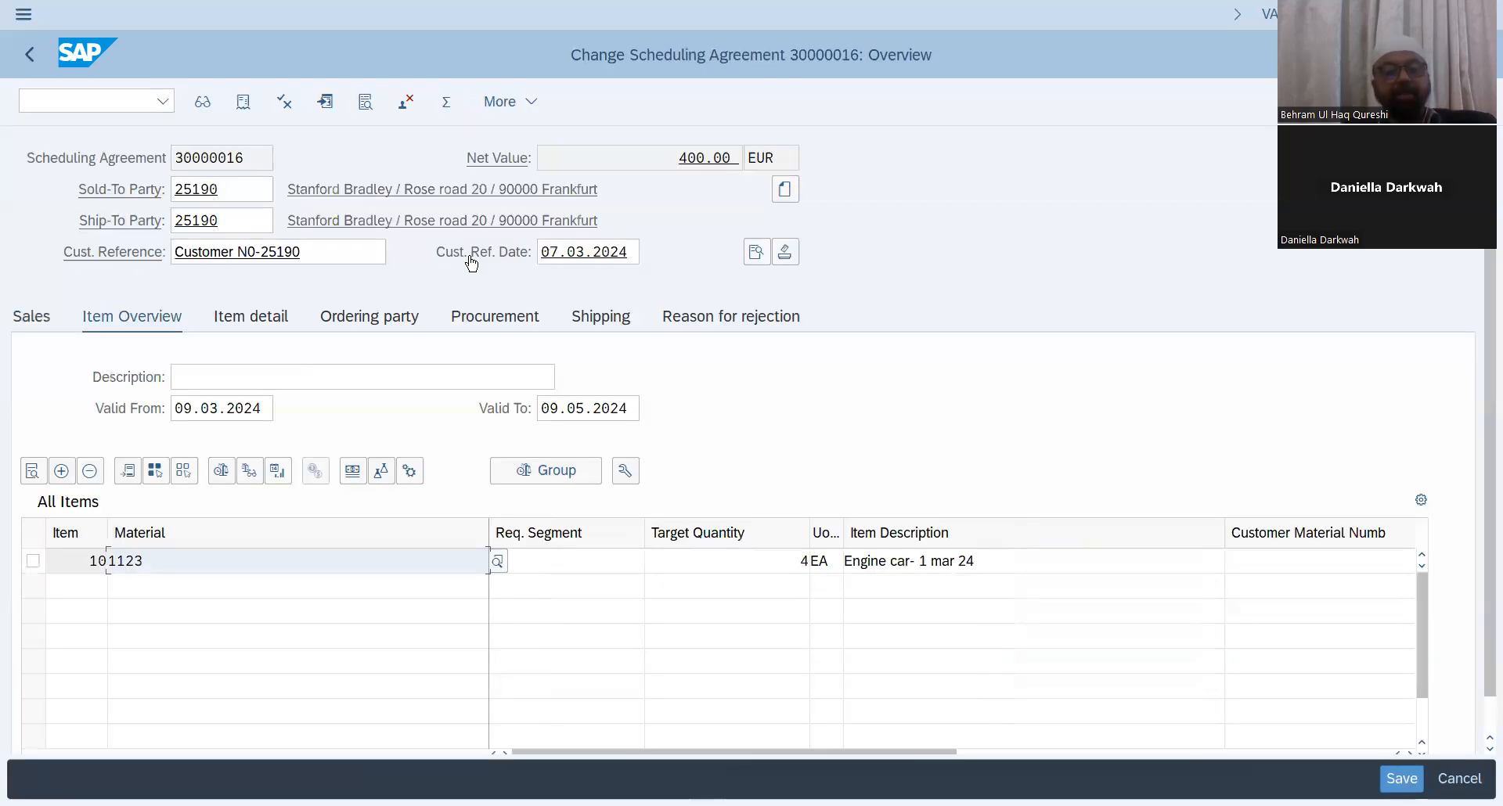
# Step: Open the item's schedule lines in the saved agreement and select the first schedule line
pyautogui.click(33, 562)
pyautogui.click(33, 470)
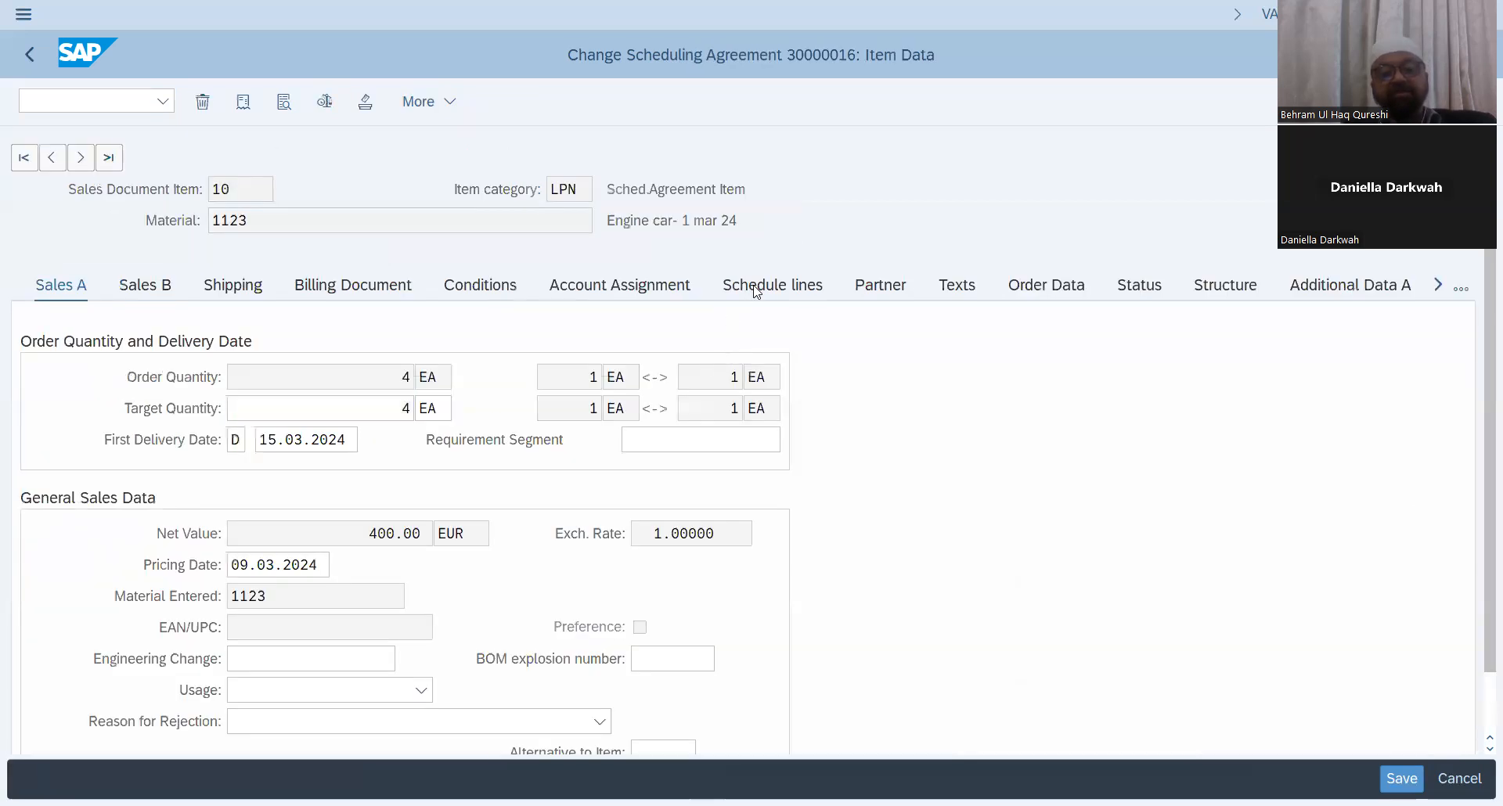
pyautogui.click(757, 290)
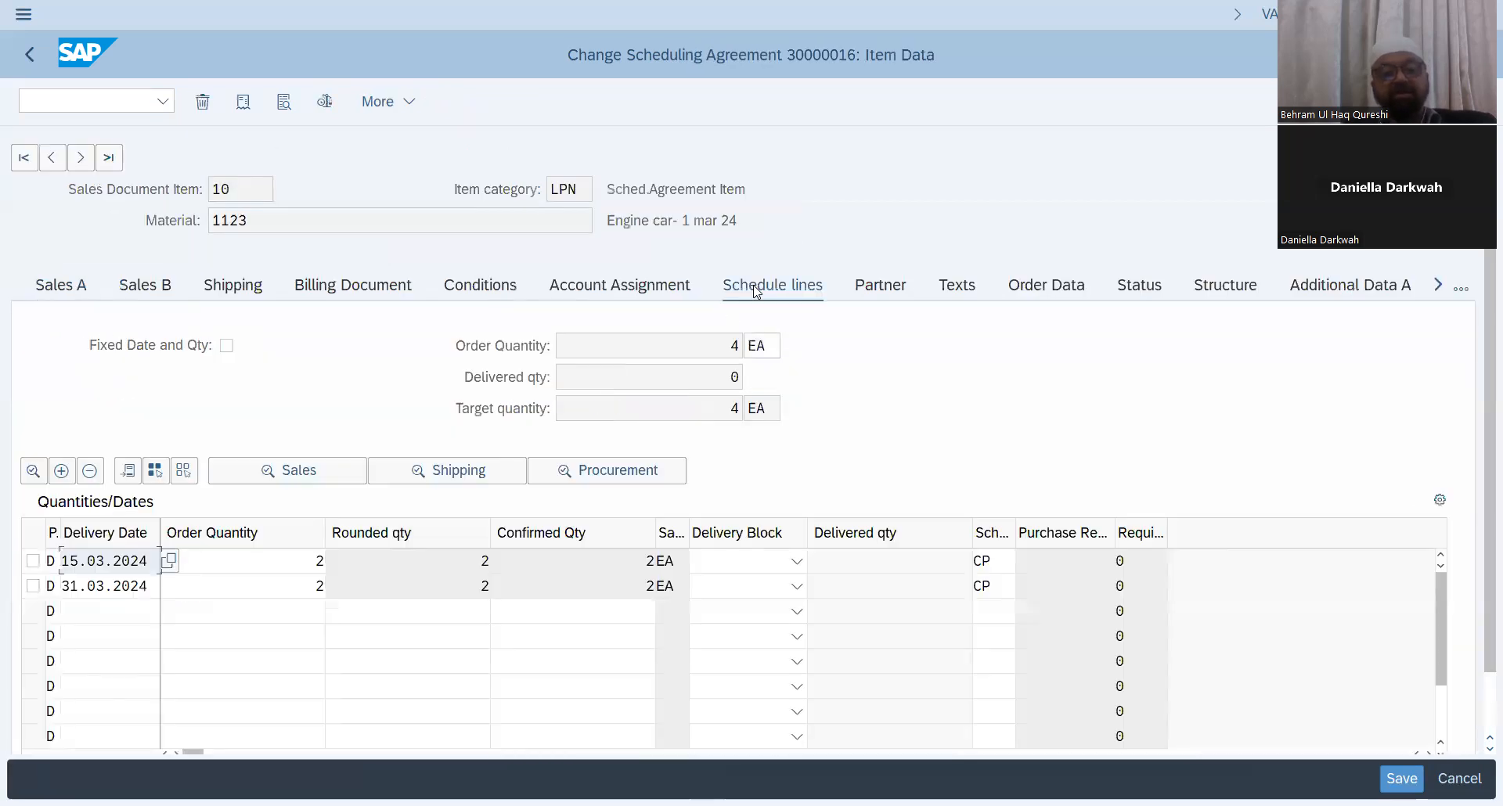
pyautogui.click(33, 561)
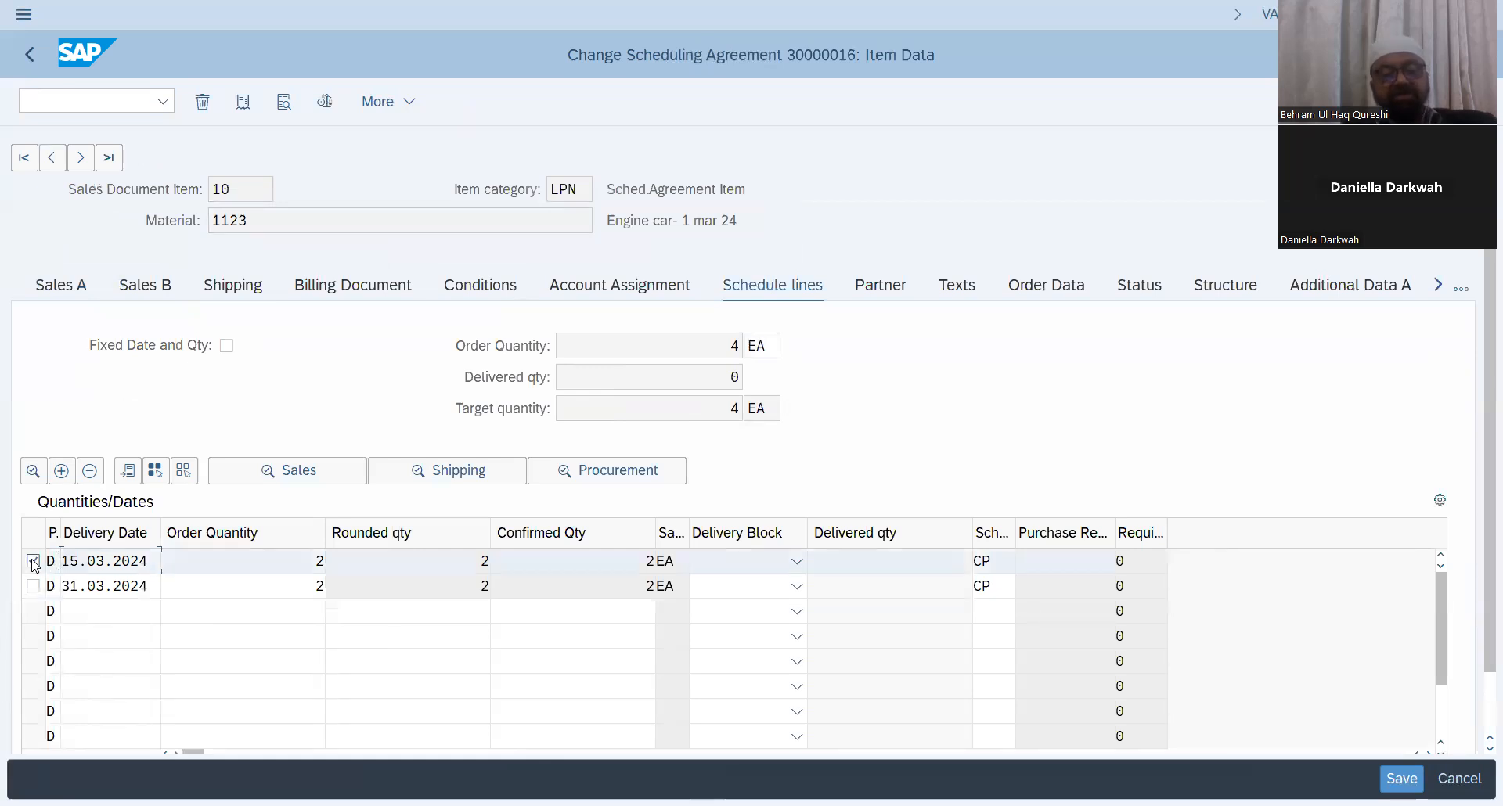
# Step: Start creating a delivery for the selected schedule line from the scheduling agreement
pyautogui.click(413, 102)
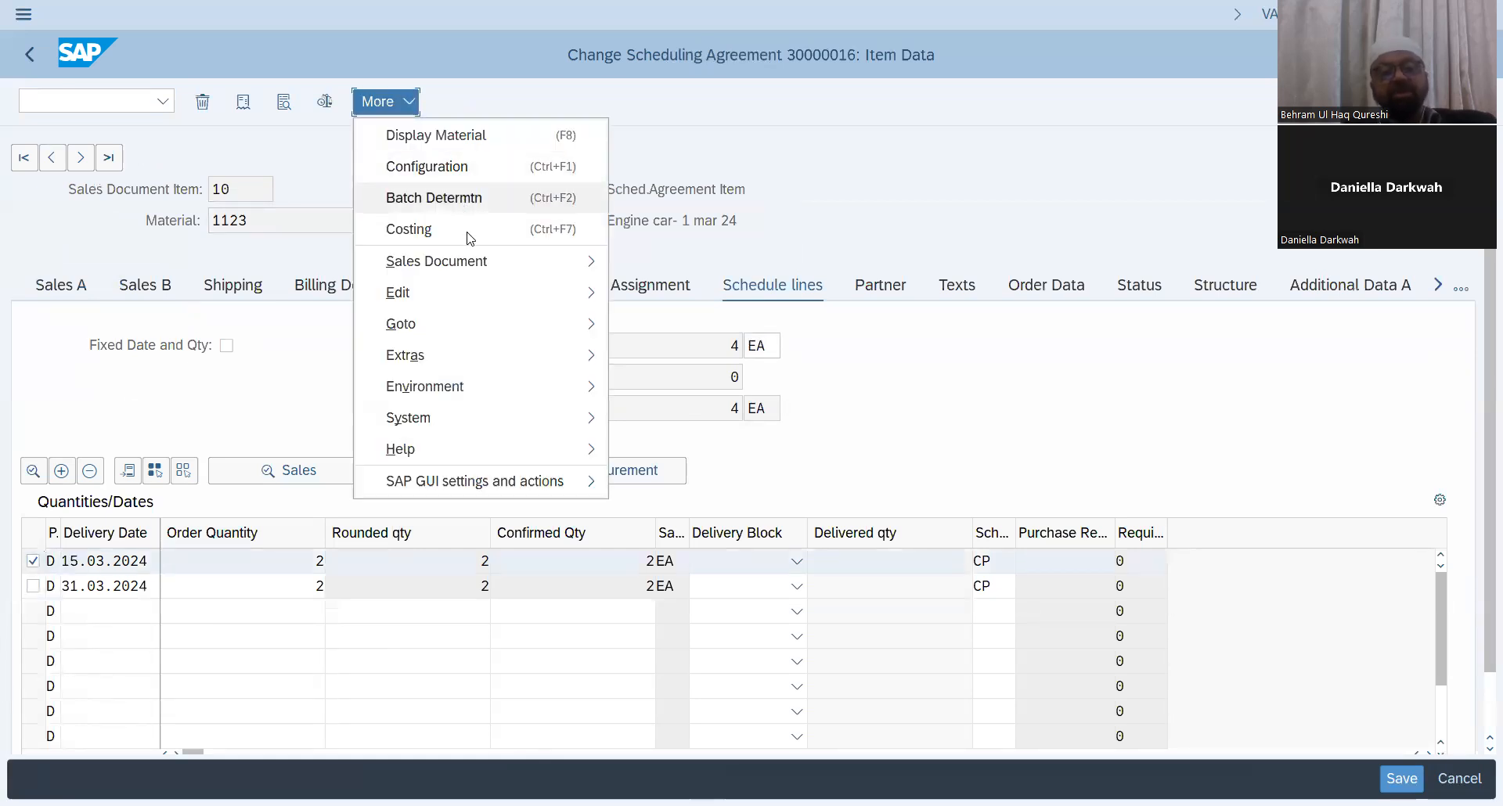
pyautogui.moveTo(474, 270)
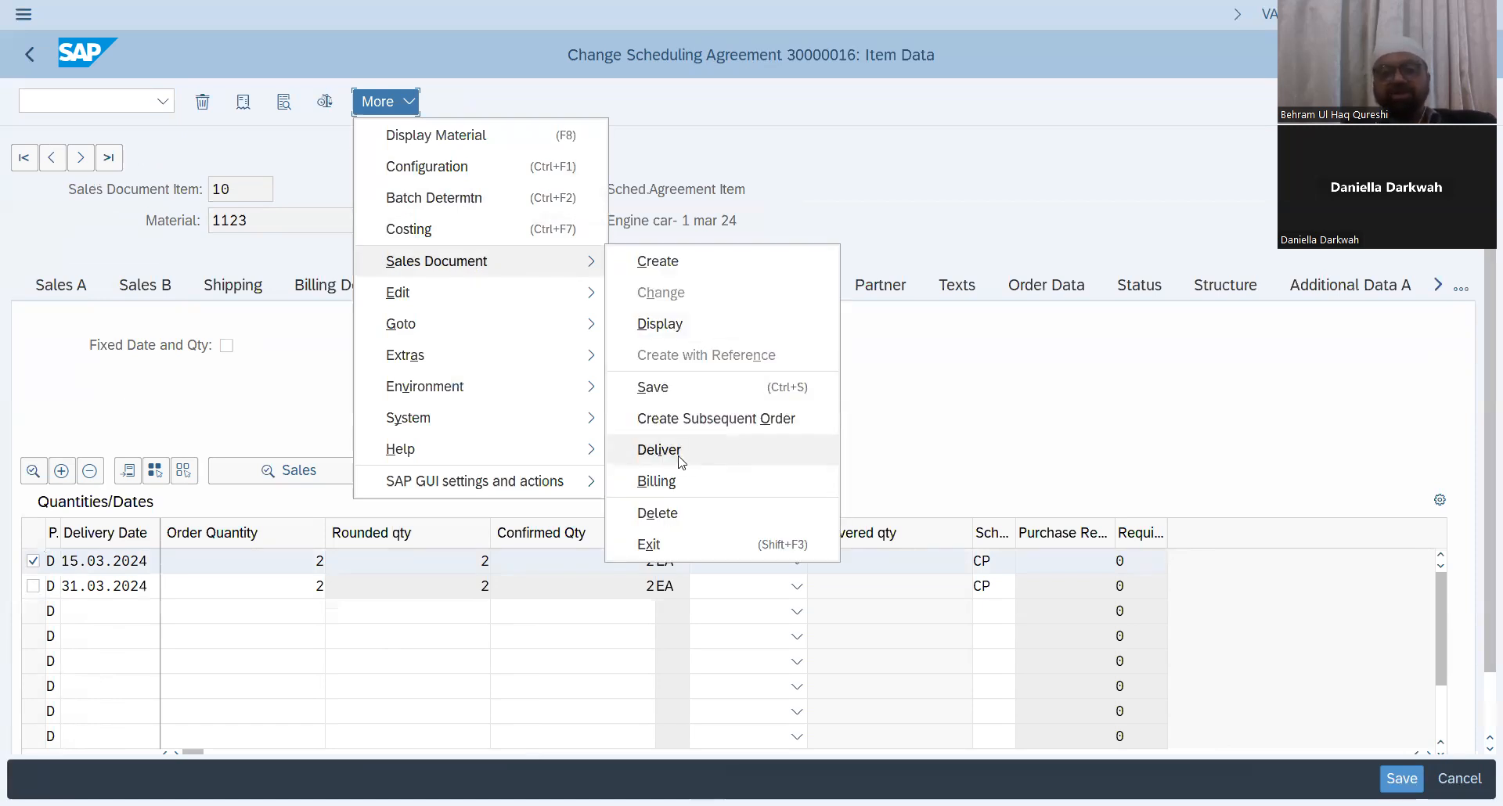
pyautogui.click(678, 459)
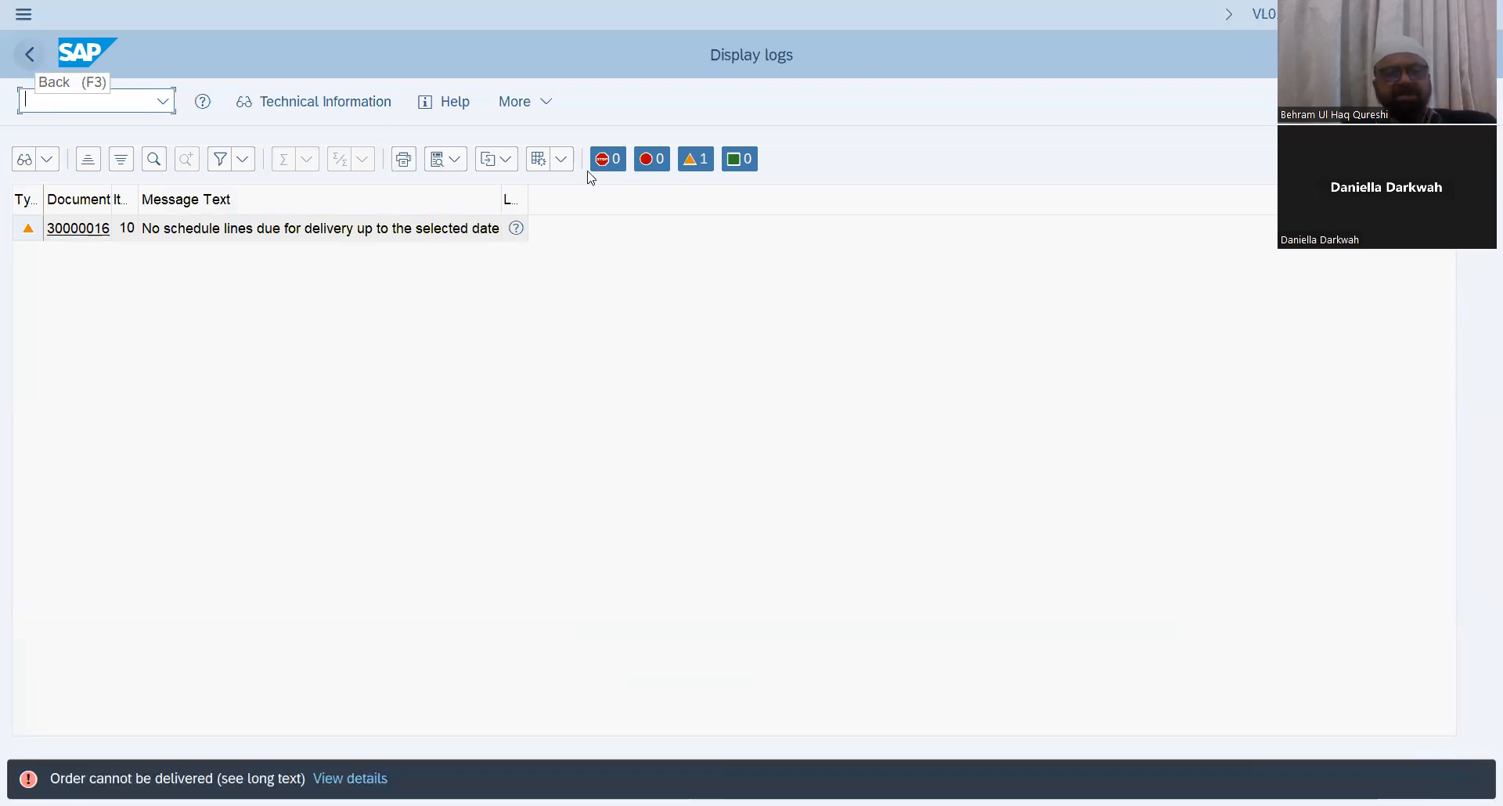
# Step: Open the long text of the delivery log message and return to the delivery screen
pyautogui.click(521, 233)
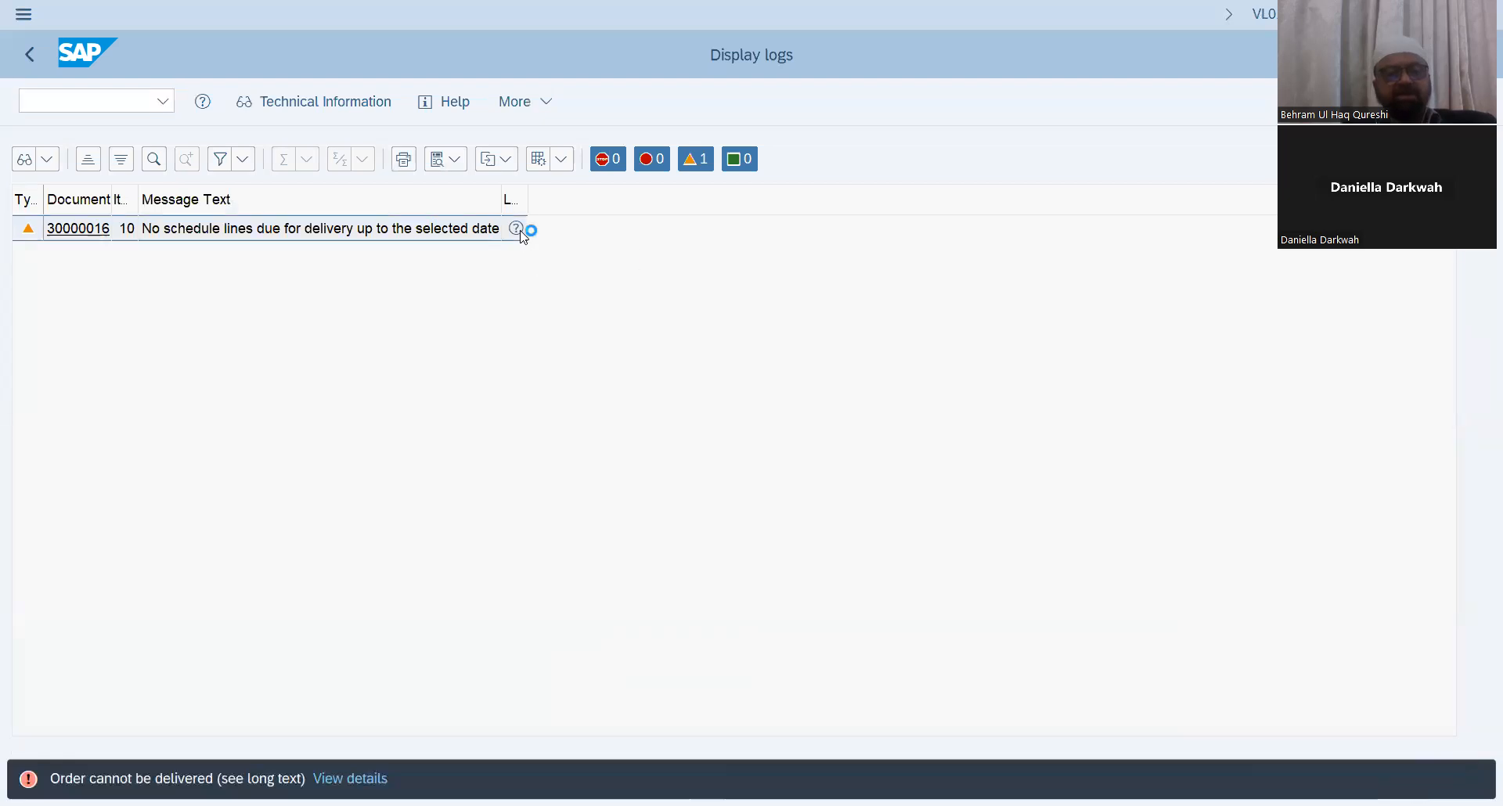
pyautogui.click(523, 234)
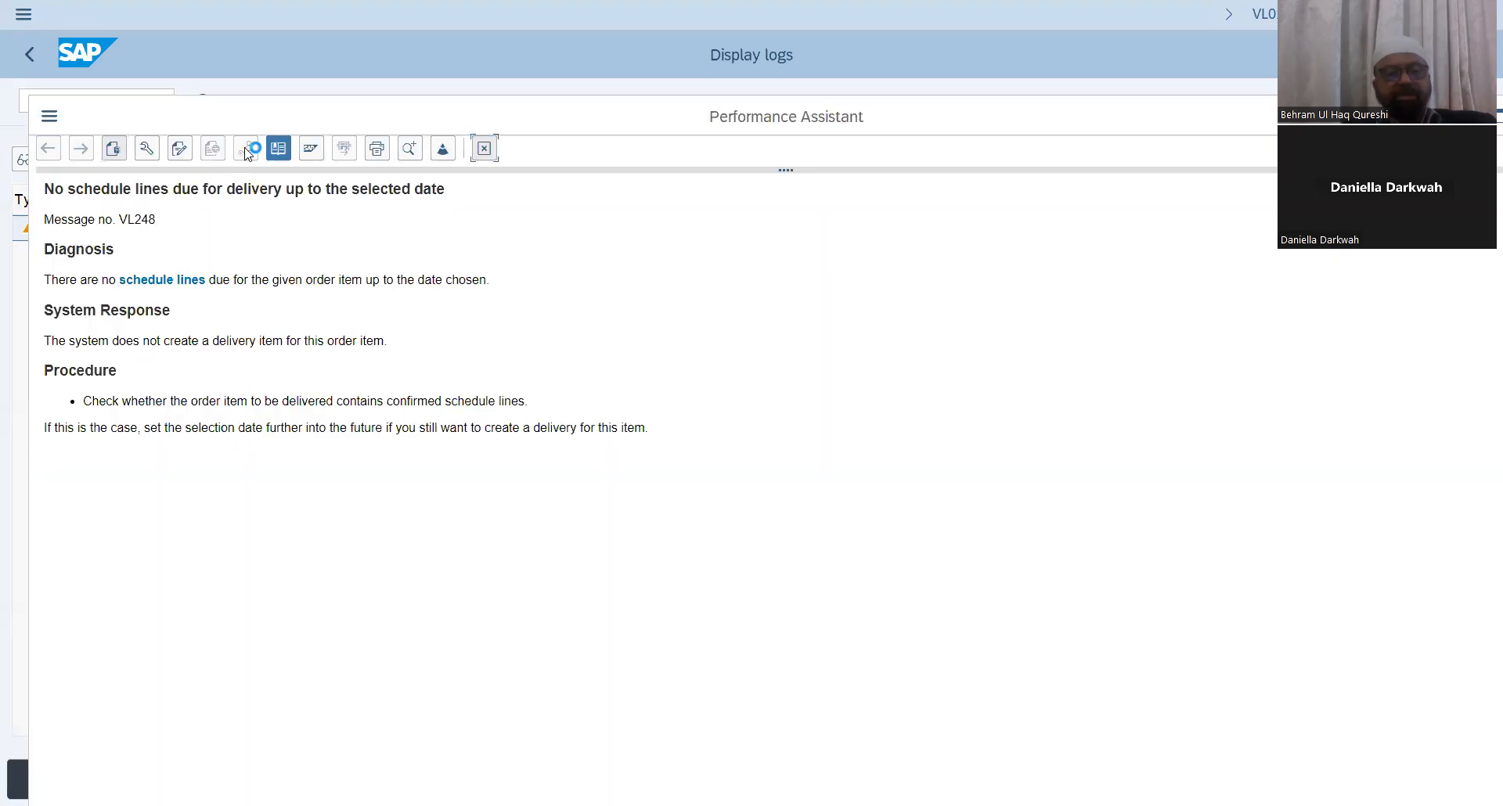
pyautogui.click(28, 60)
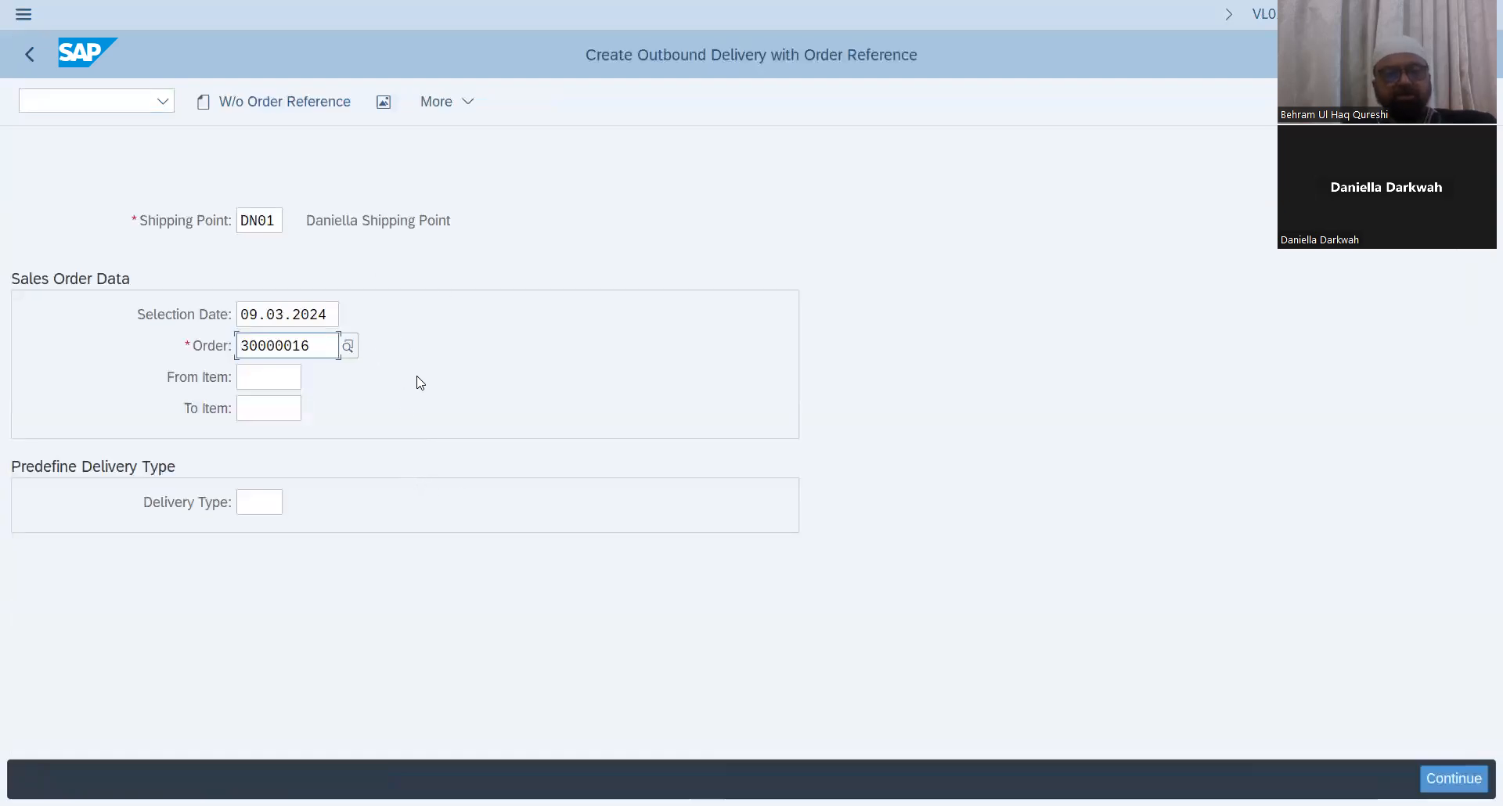
# Step: Set the delivery selection date to 15.03.2024 and continue to the outbound delivery overview
pyautogui.moveTo(332, 315); pyautogui.dragTo(141, 328)
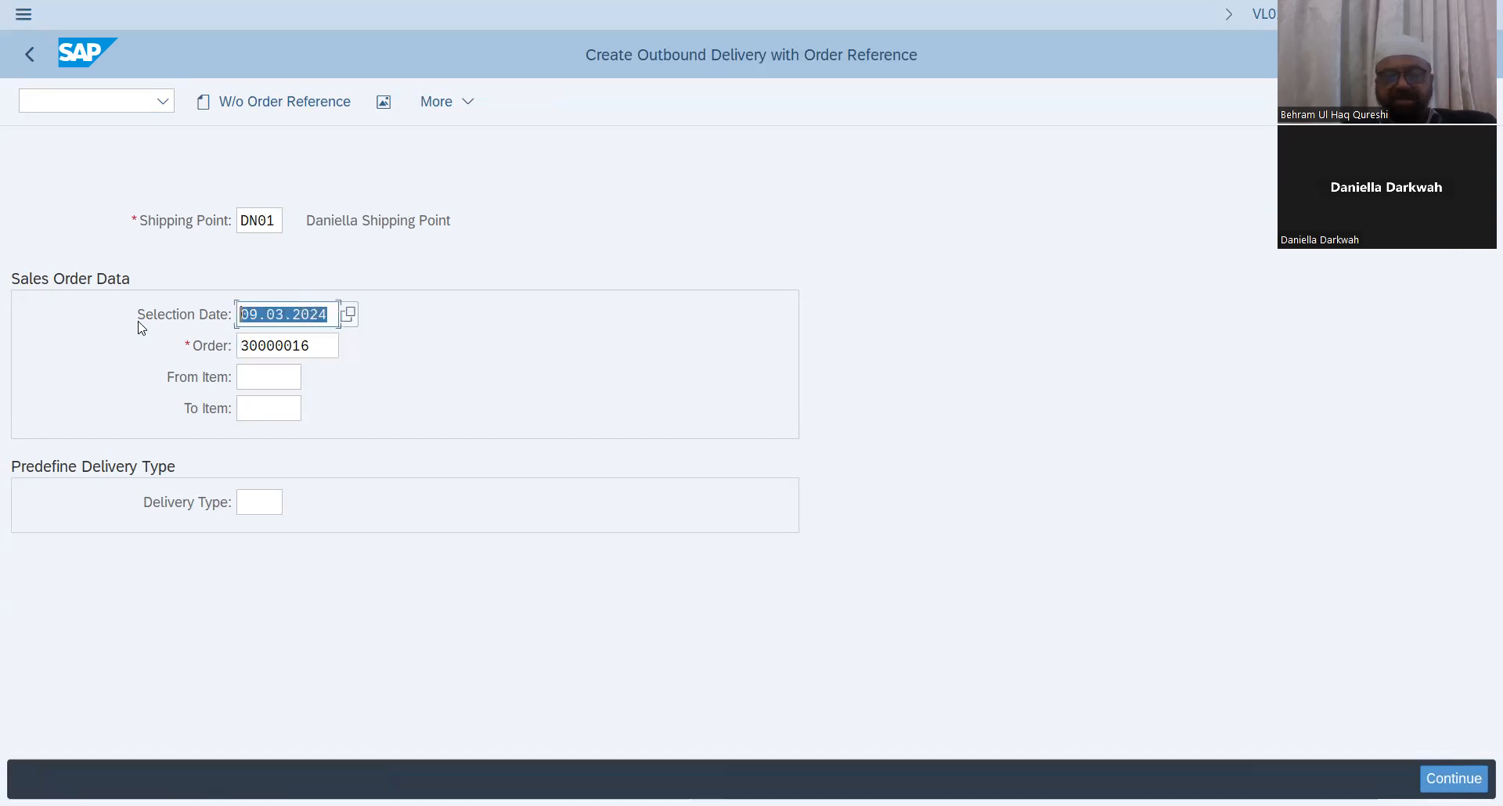
pyautogui.press('BackSpace')
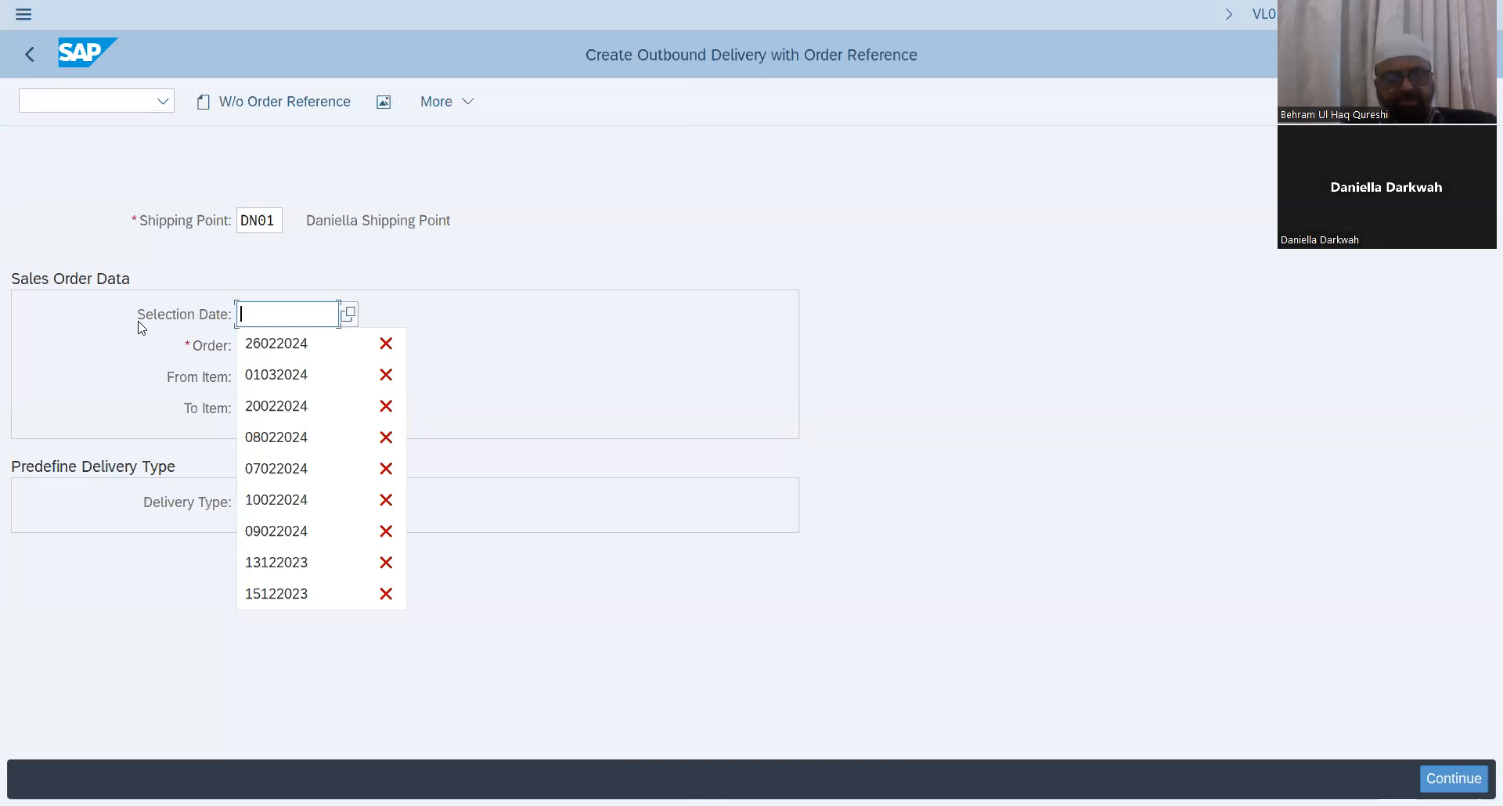
pyautogui.write('15.0')
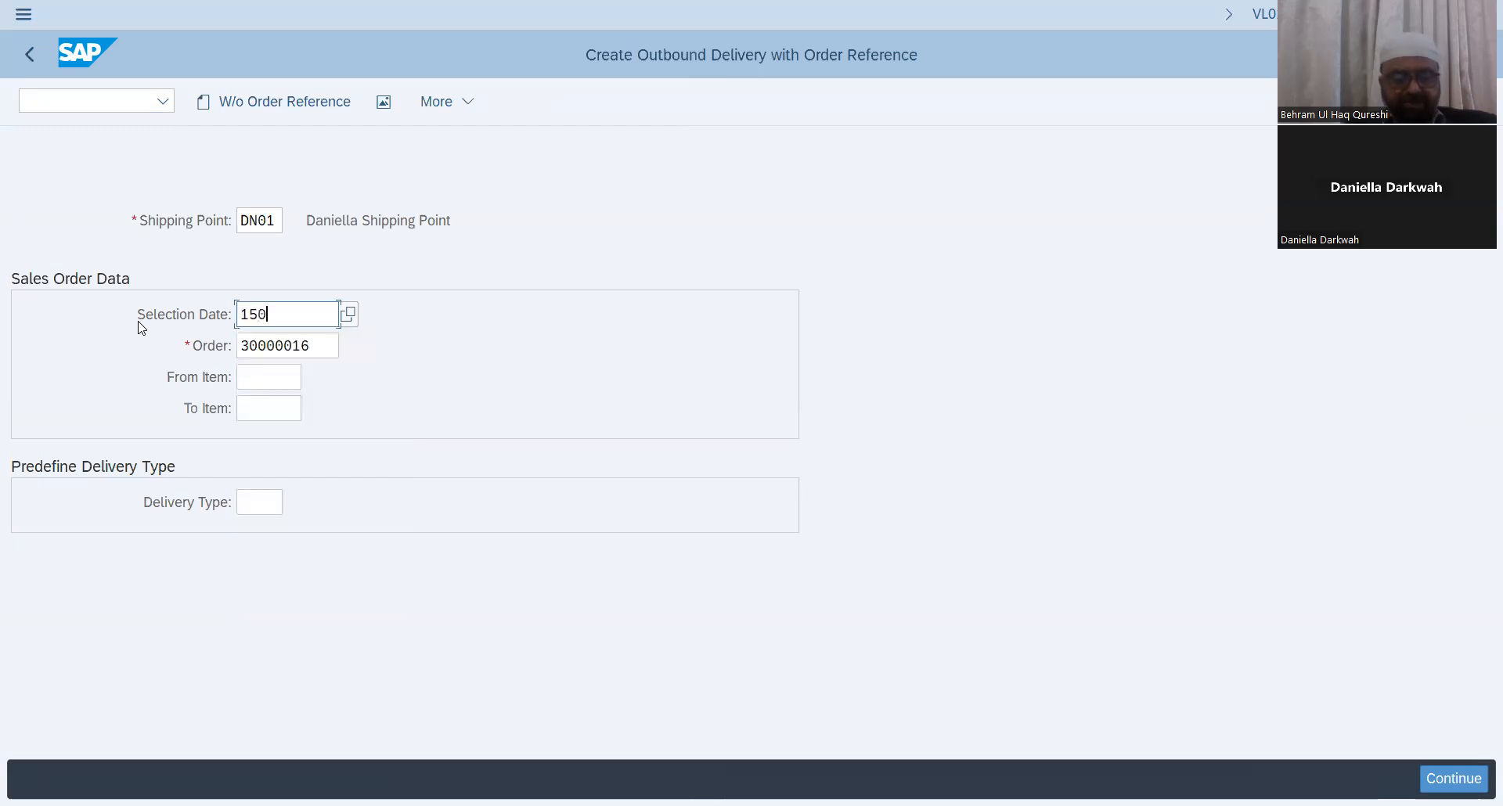
pyautogui.write('3.2024')
pyautogui.press('Return')
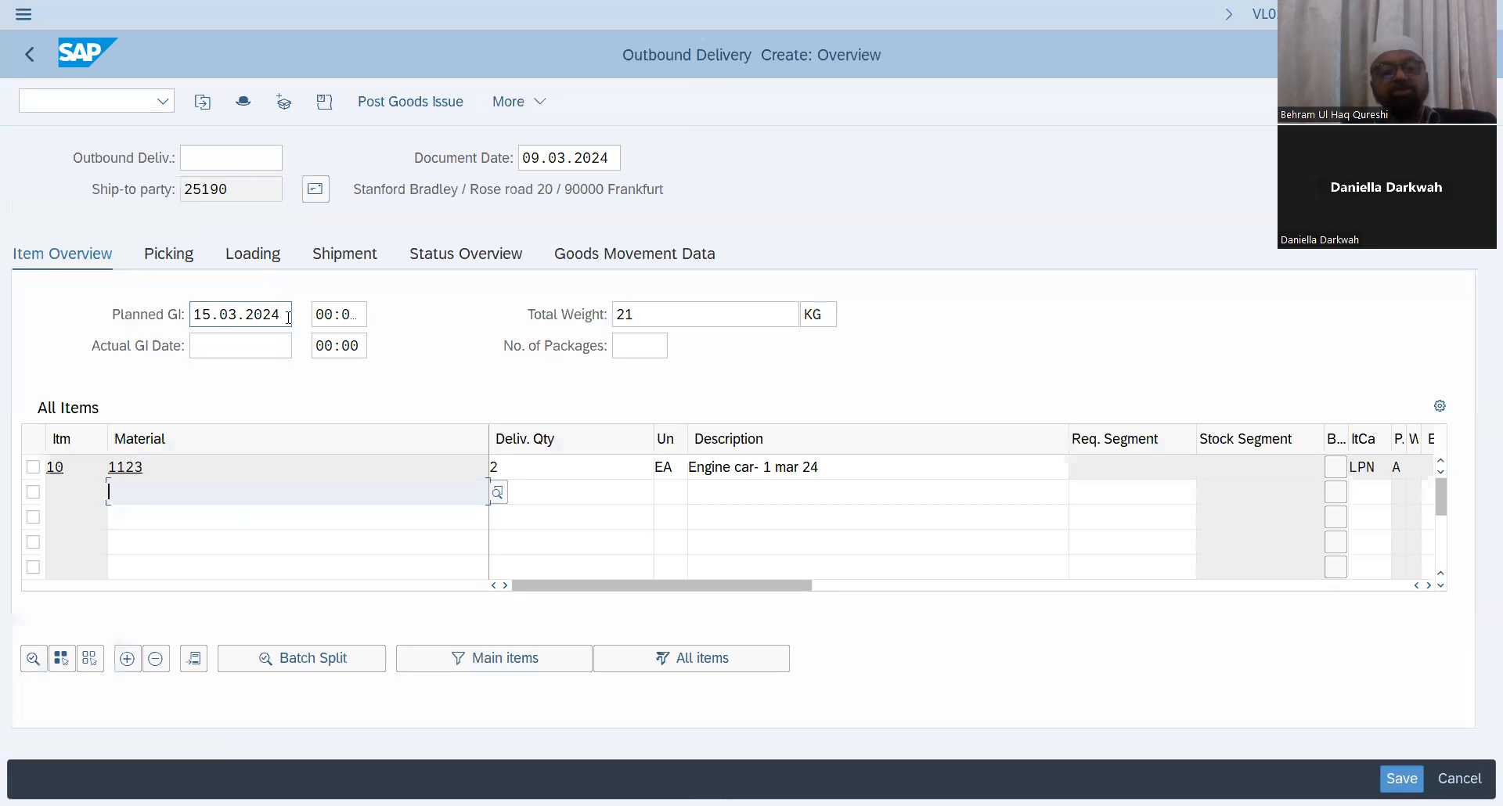
# Step: Copy the planned goods issue date 15.03.2024 into the actual goods issue date
pyautogui.moveTo(289, 315); pyautogui.dragTo(116, 313)
pyautogui.hotkey('ctrl', 'c')
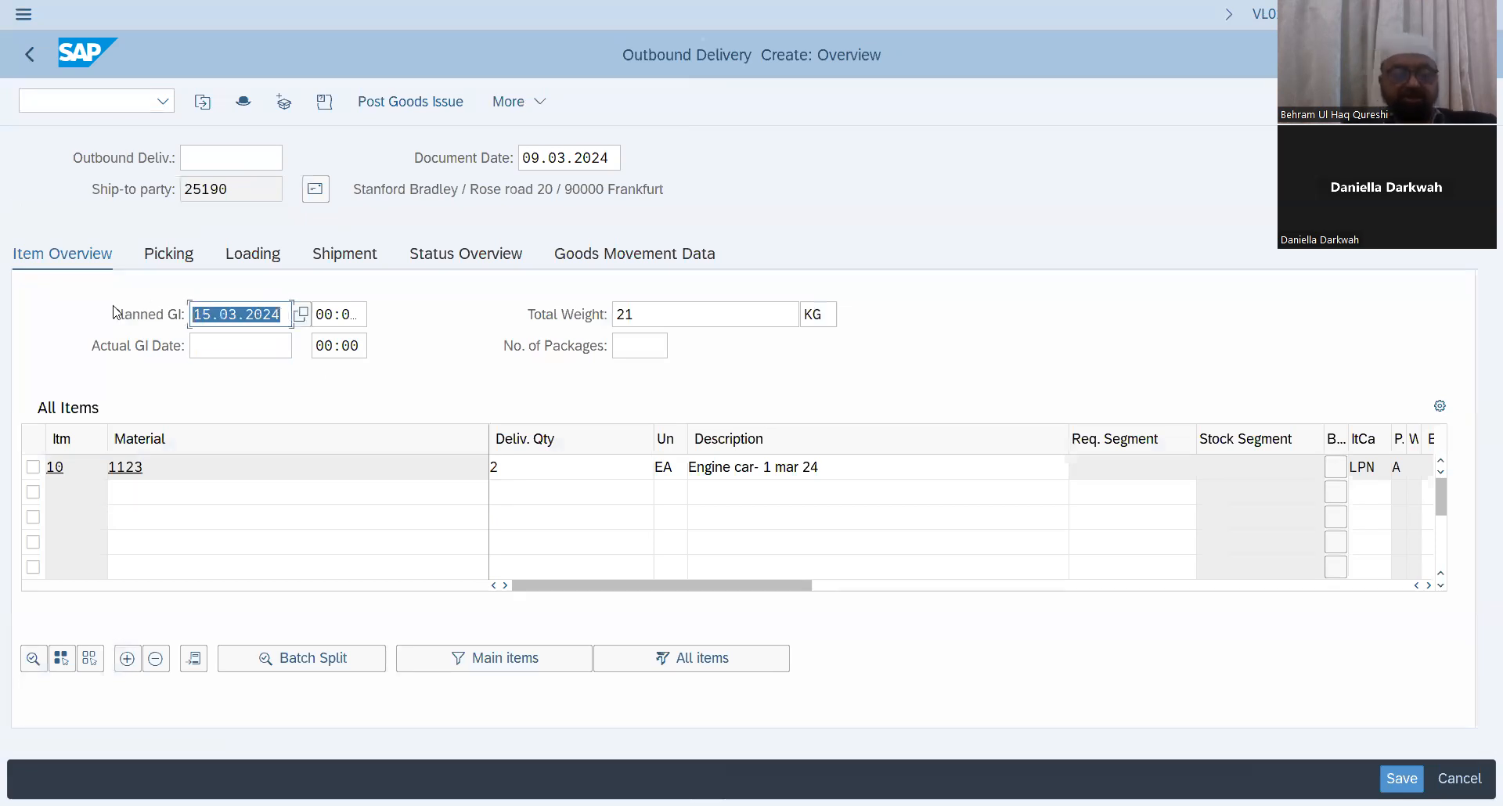
pyautogui.click(114, 307)
pyautogui.click(246, 340)
pyautogui.hotkey('ctrl', 'v')
pyautogui.press('Return')
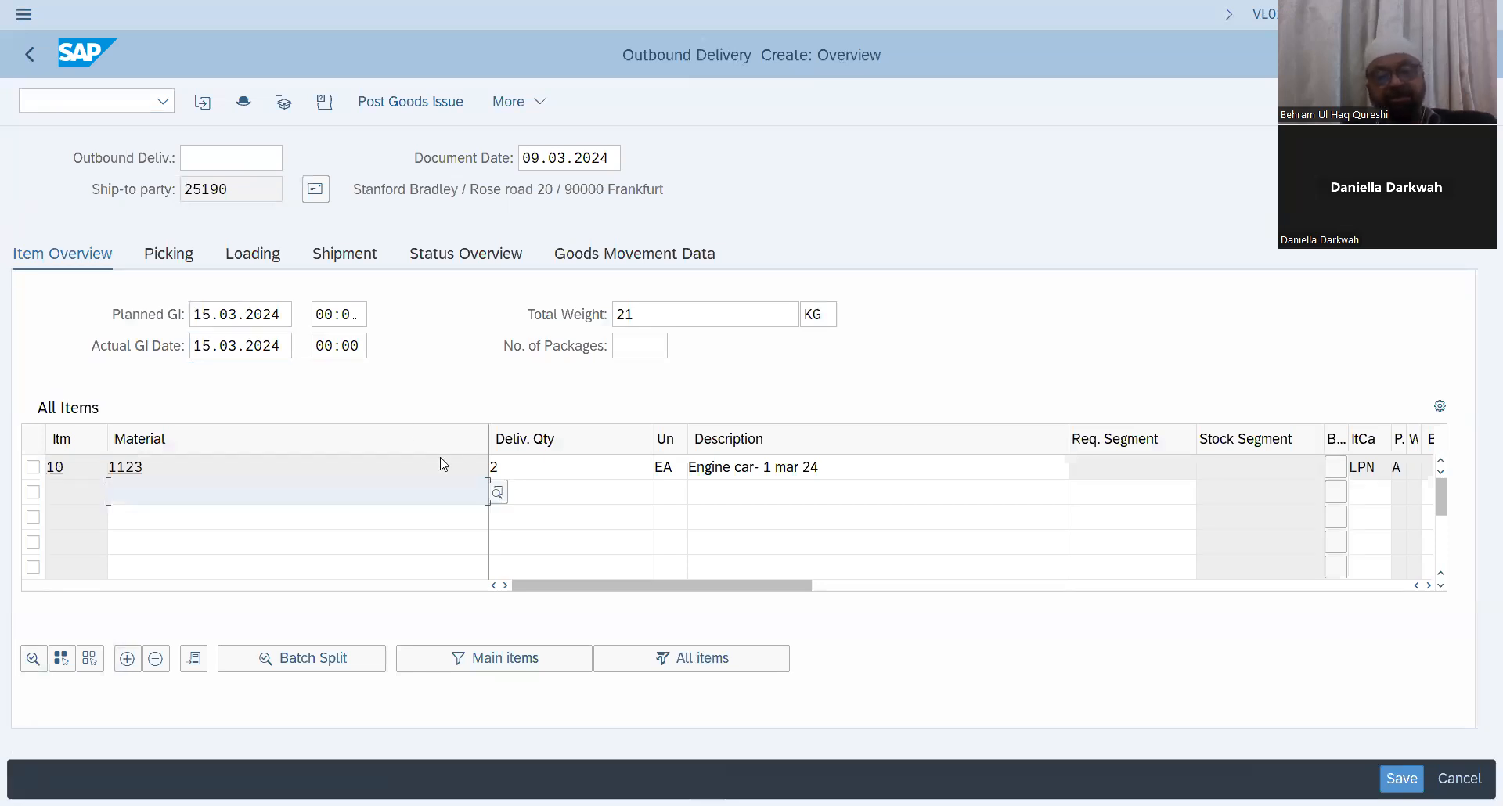
# Step: Enter a picked quantity of 2 for delivery item 10
pyautogui.moveTo(744, 586); pyautogui.dragTo(933, 579)
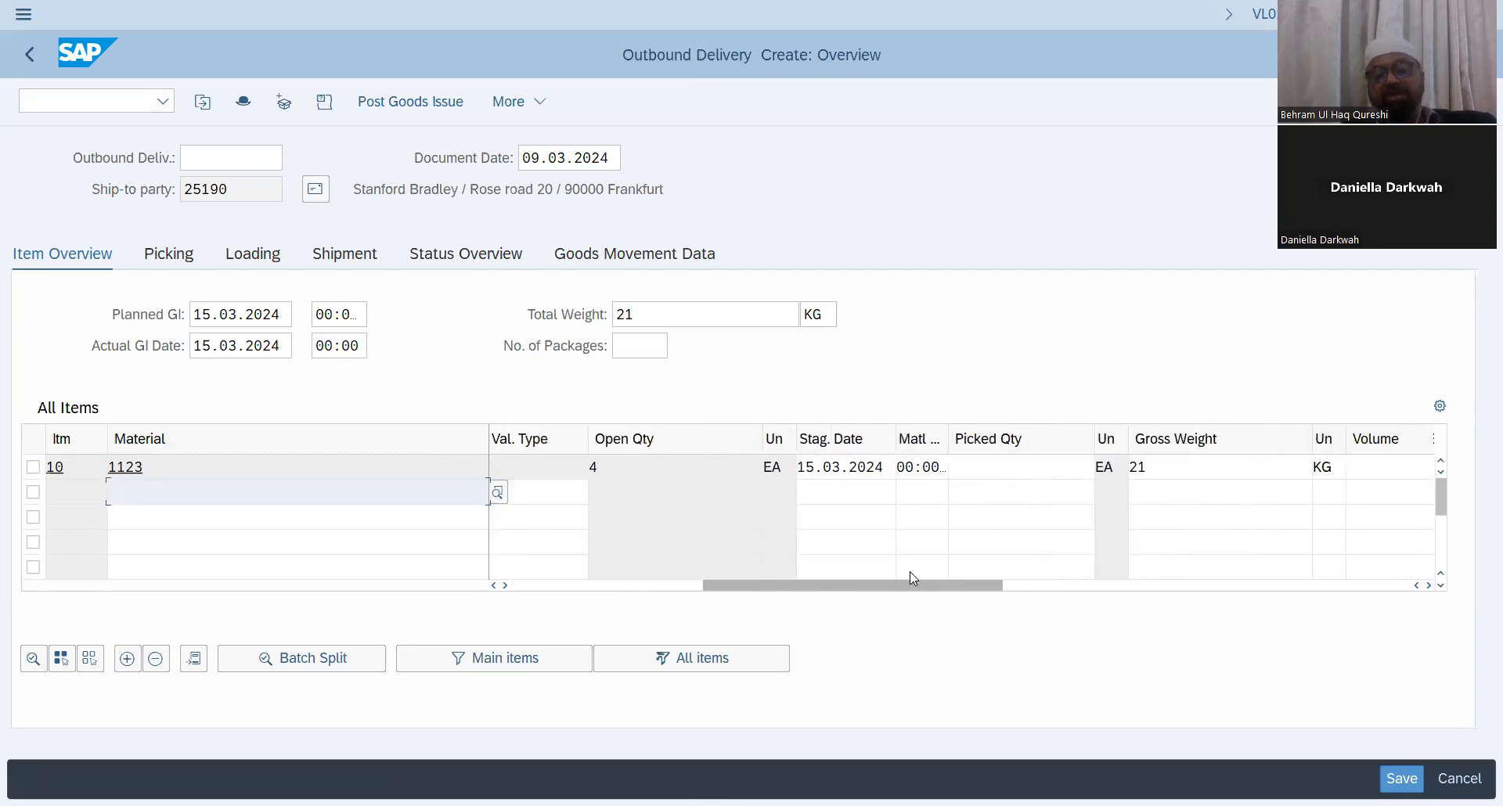
pyautogui.click(1036, 462)
pyautogui.write('2')
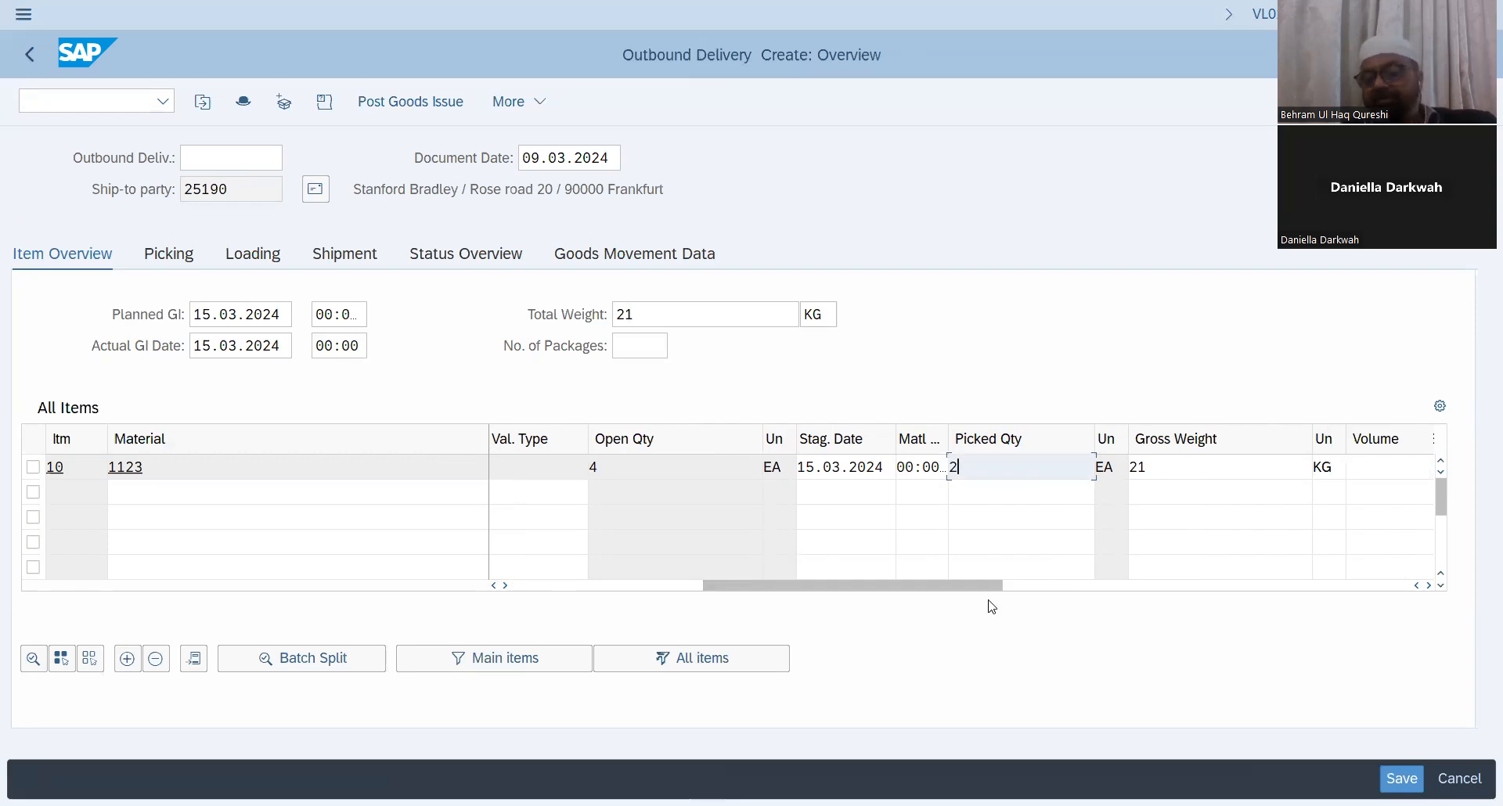
# Step: Post goods issue for the outbound delivery
pyautogui.moveTo(988, 588); pyautogui.dragTo(1102, 585)
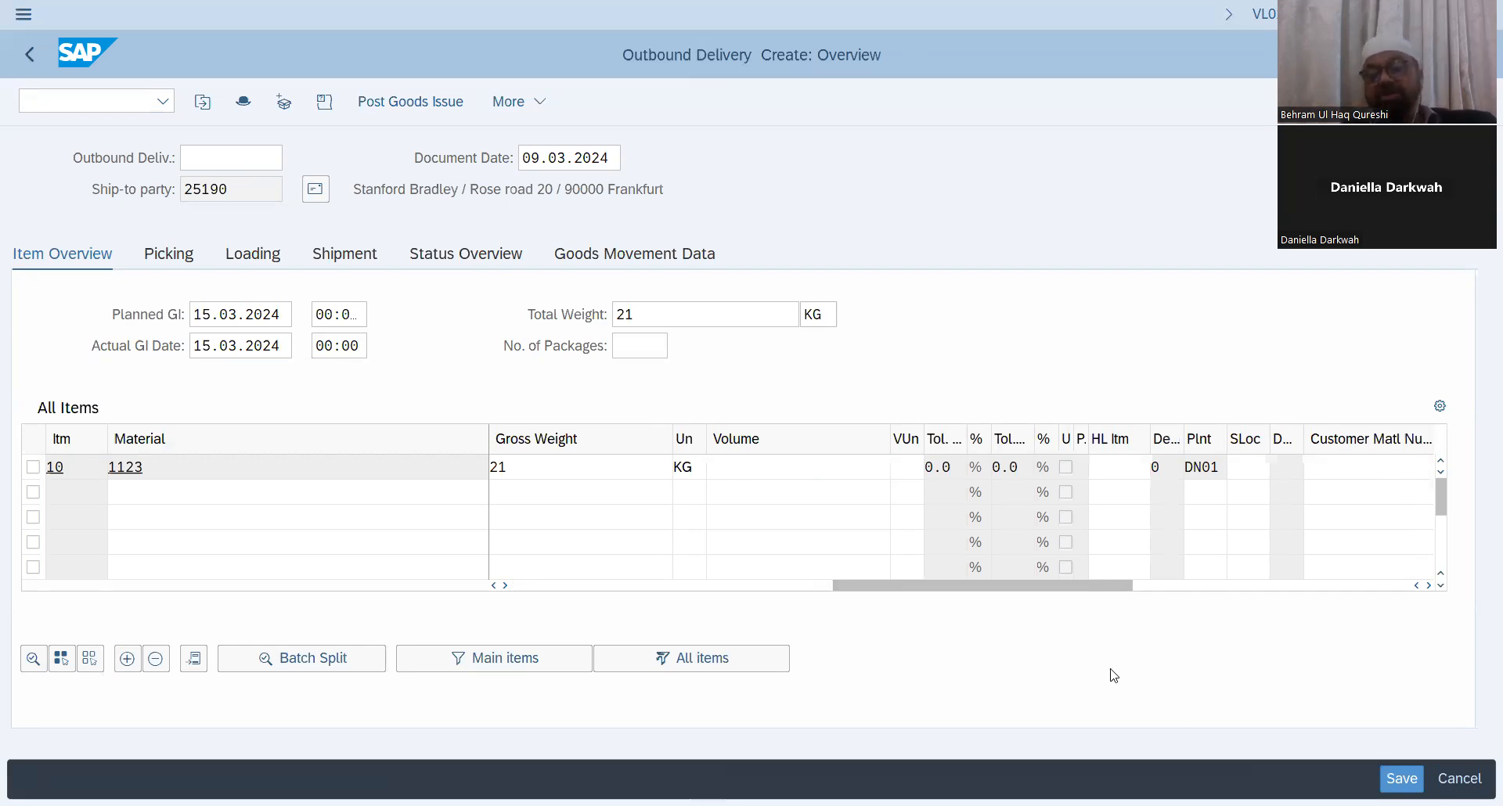
pyautogui.click(1250, 465)
pyautogui.click(1282, 468)
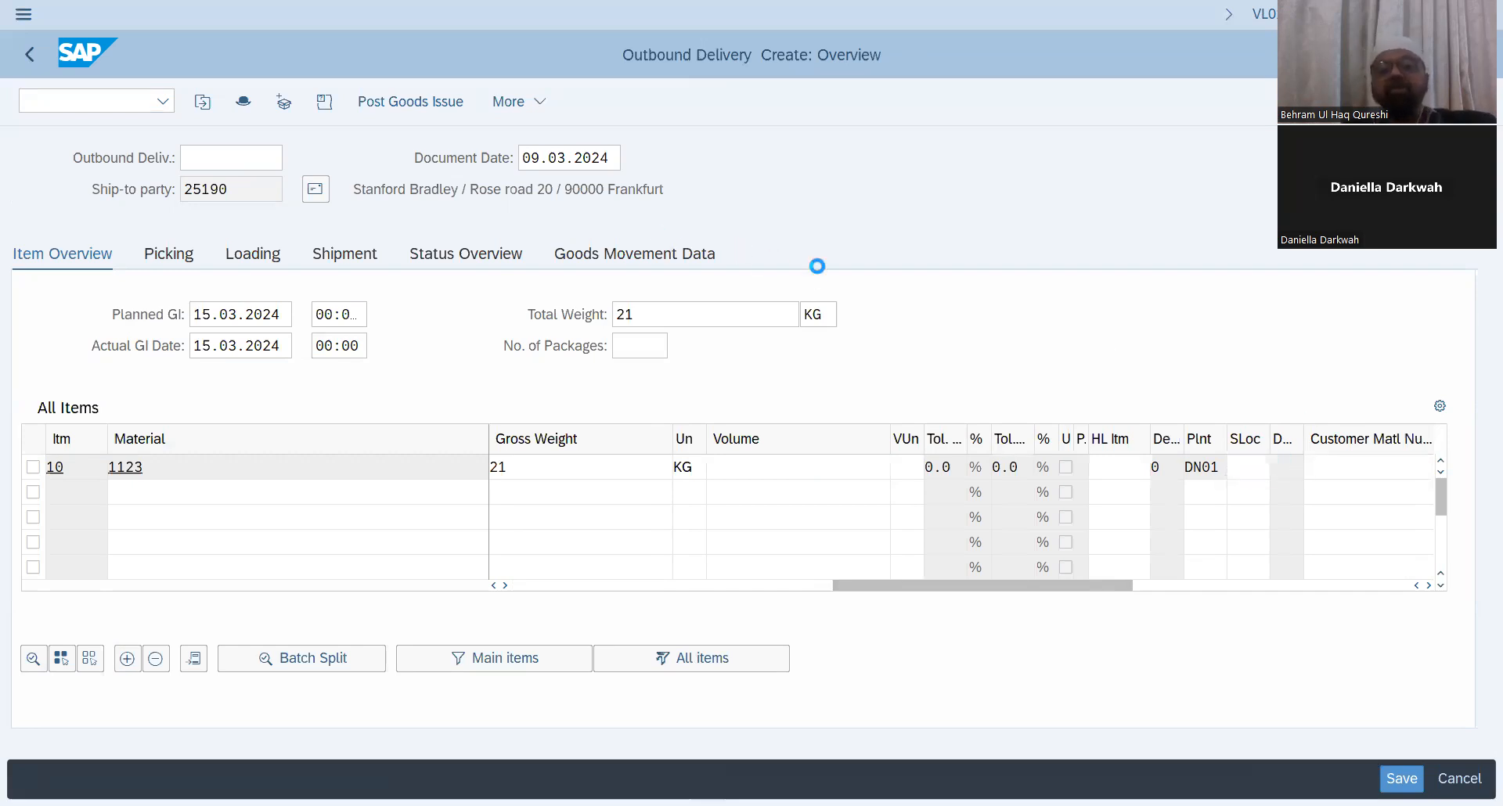
pyautogui.click(732, 185)
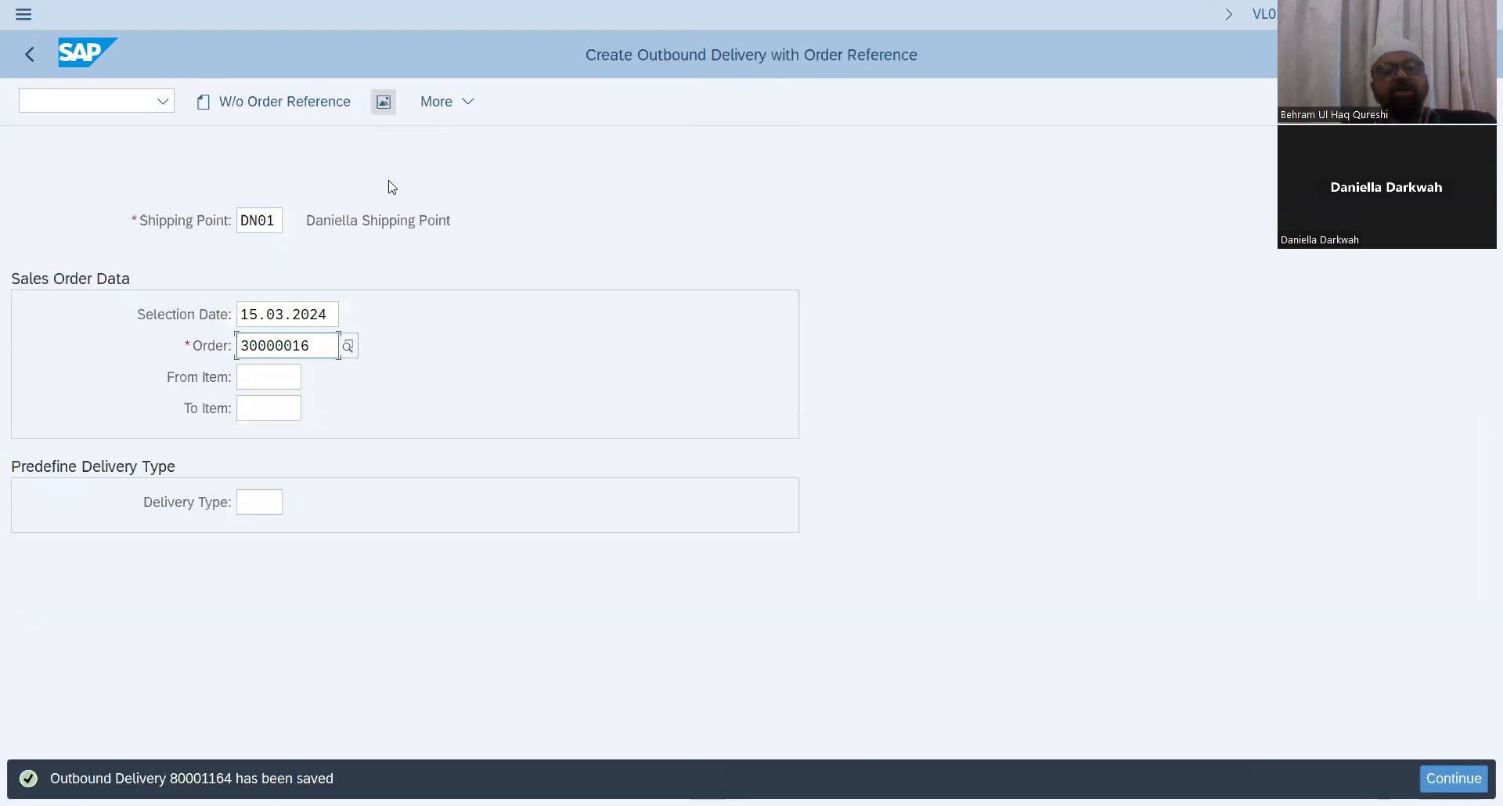
pyautogui.click(77, 102)
pyautogui.write('/nva02')
pyautogui.press('Return')
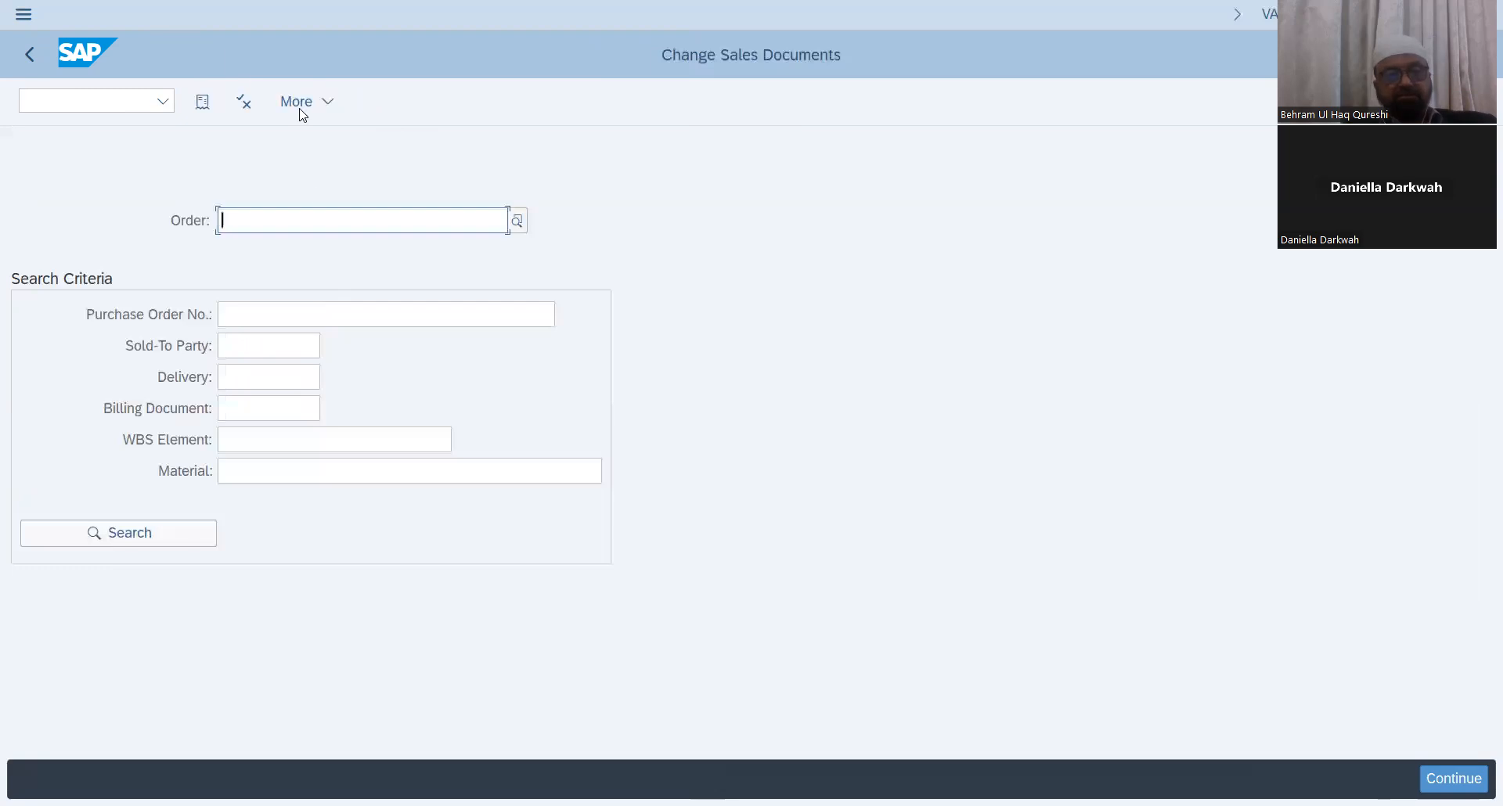
# Step: Open scheduling agreement 30000016 in VA32 and view its document flow before returning to the overview
pyautogui.click(61, 101)
pyautogui.write('/nva32')
pyautogui.press('Return')
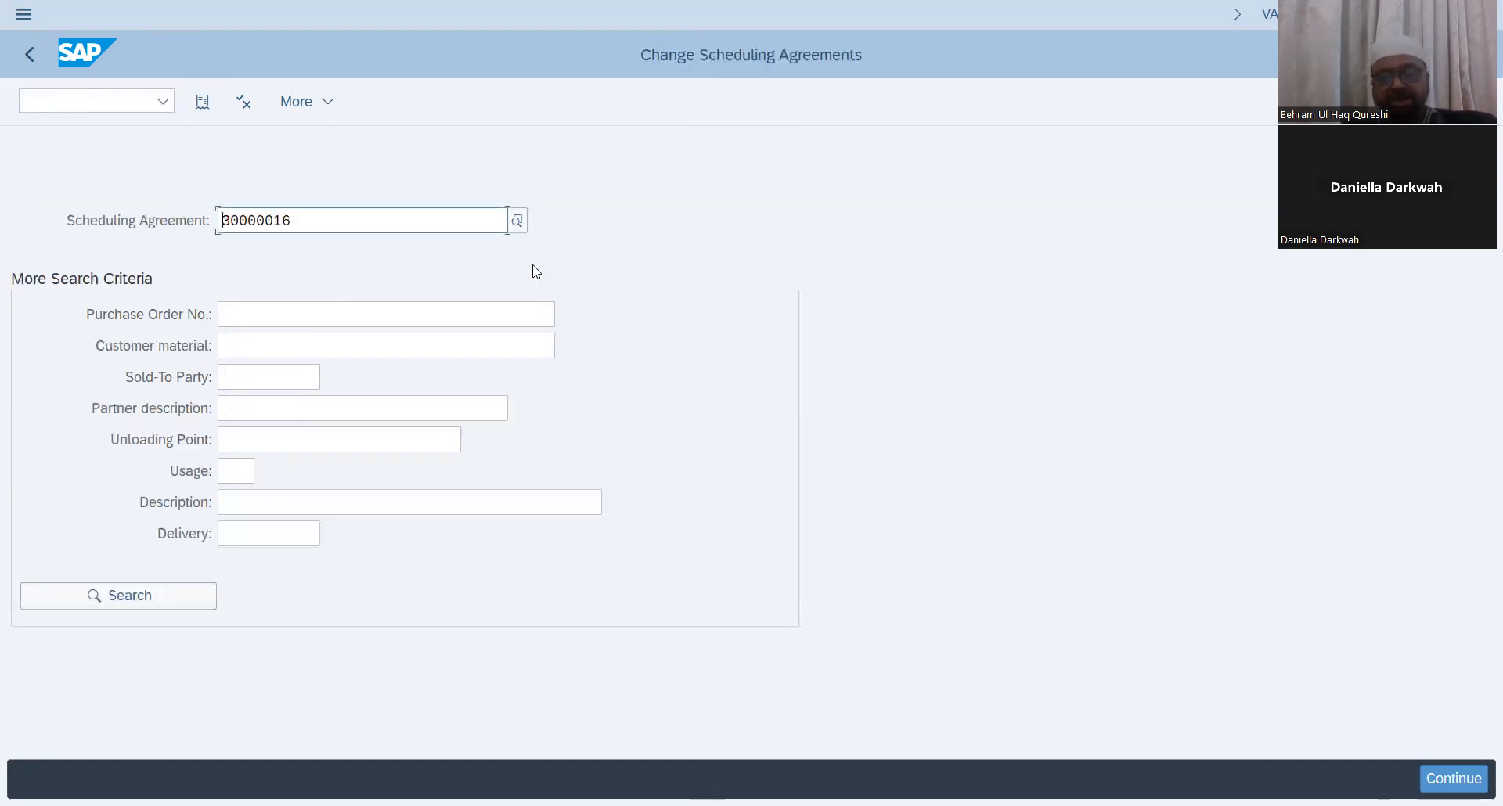
pyautogui.press('Return')
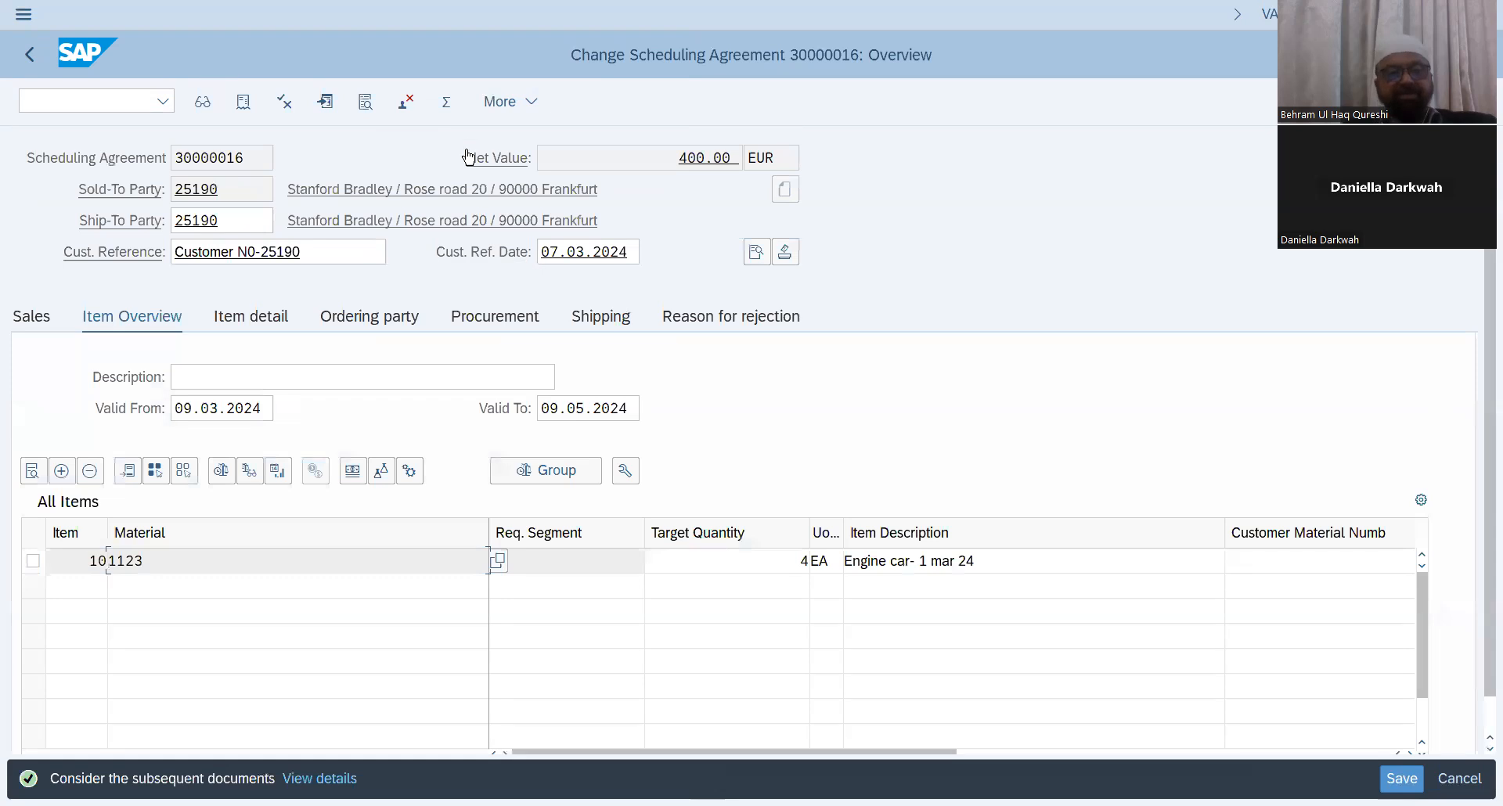
pyautogui.click(242, 115)
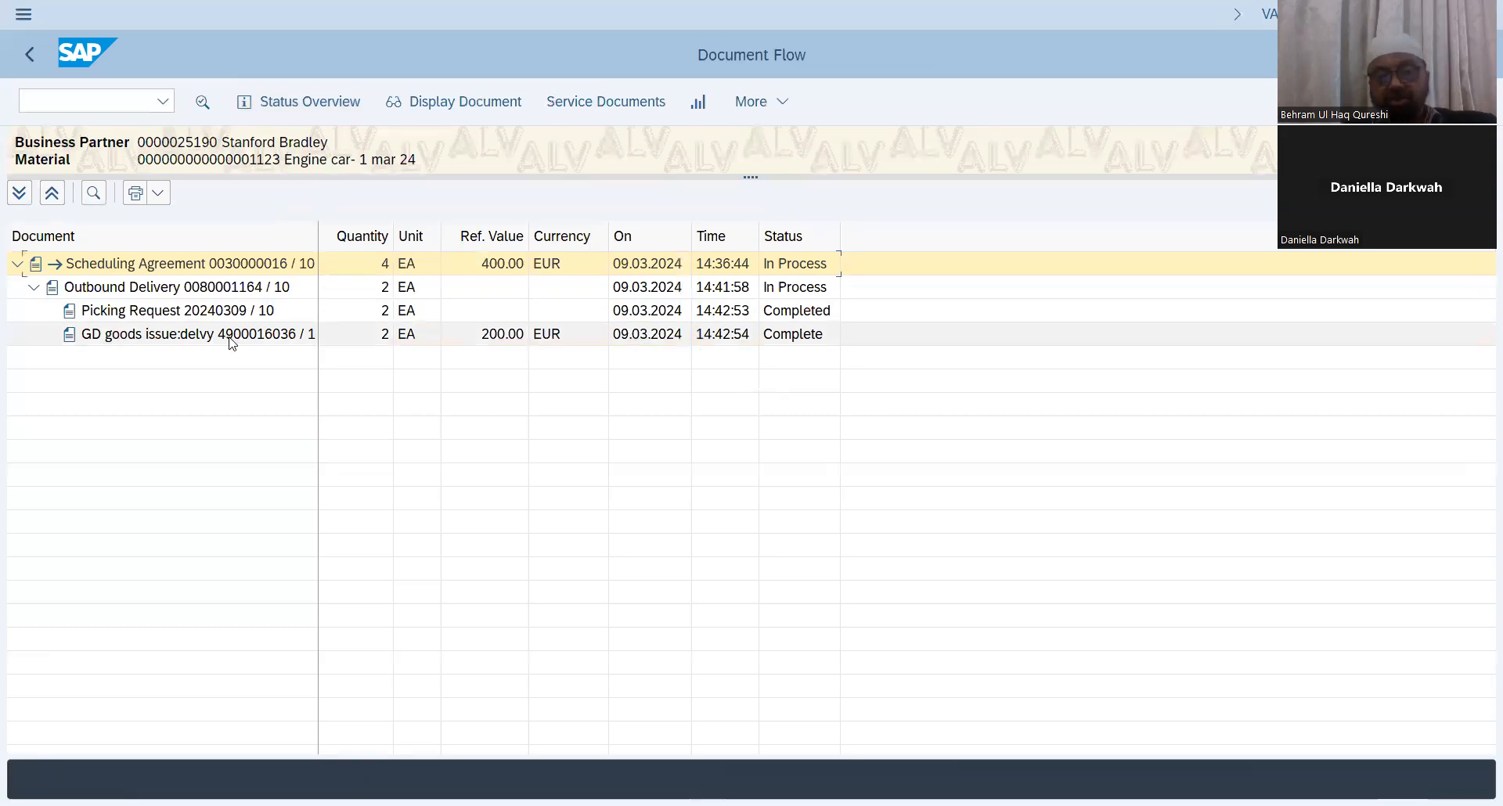
pyautogui.click(33, 65)
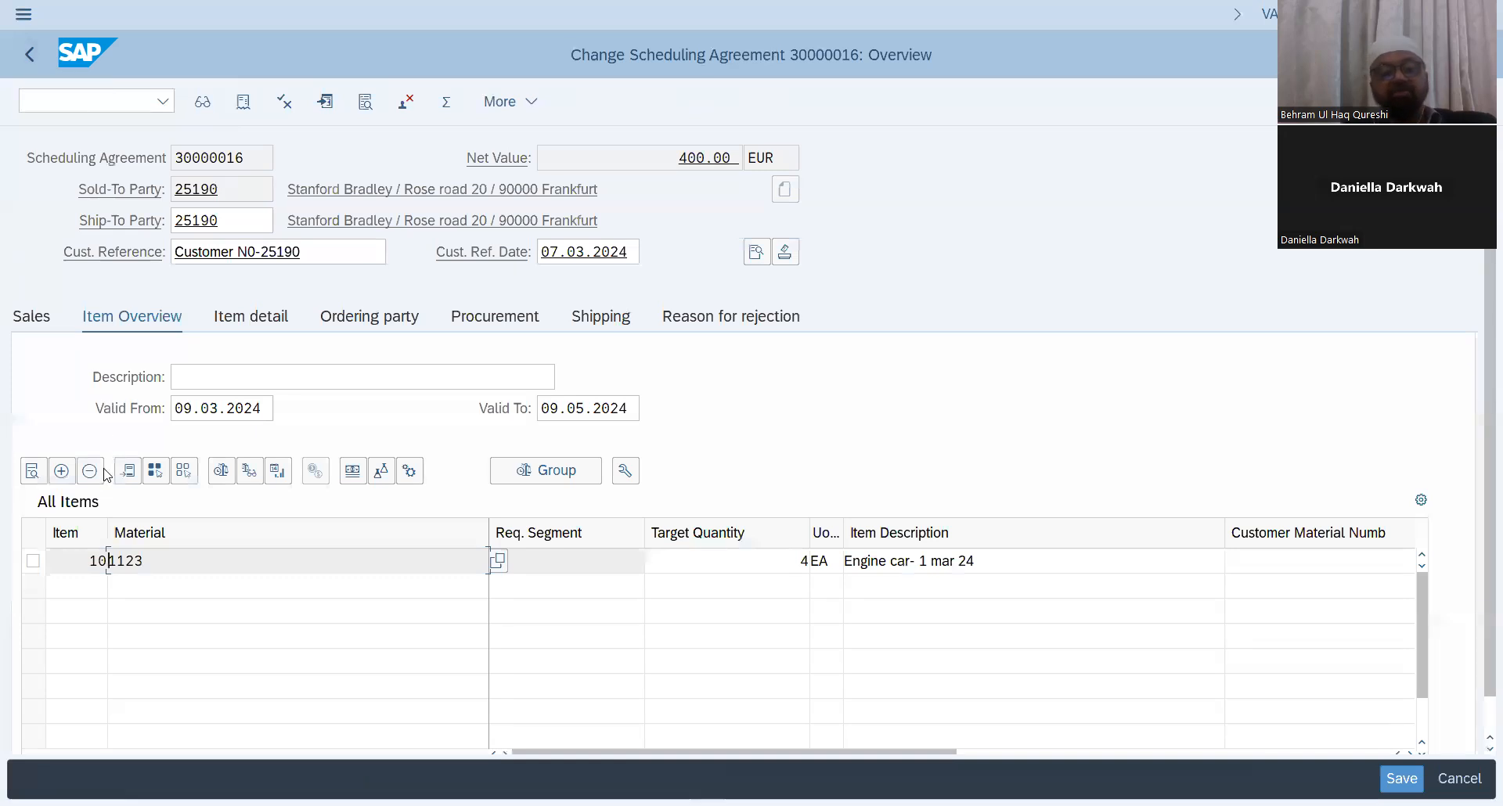
# Step: Open the item's schedule lines, select the first schedule line, and start billing for the scheduling agreement
pyautogui.click(33, 561)
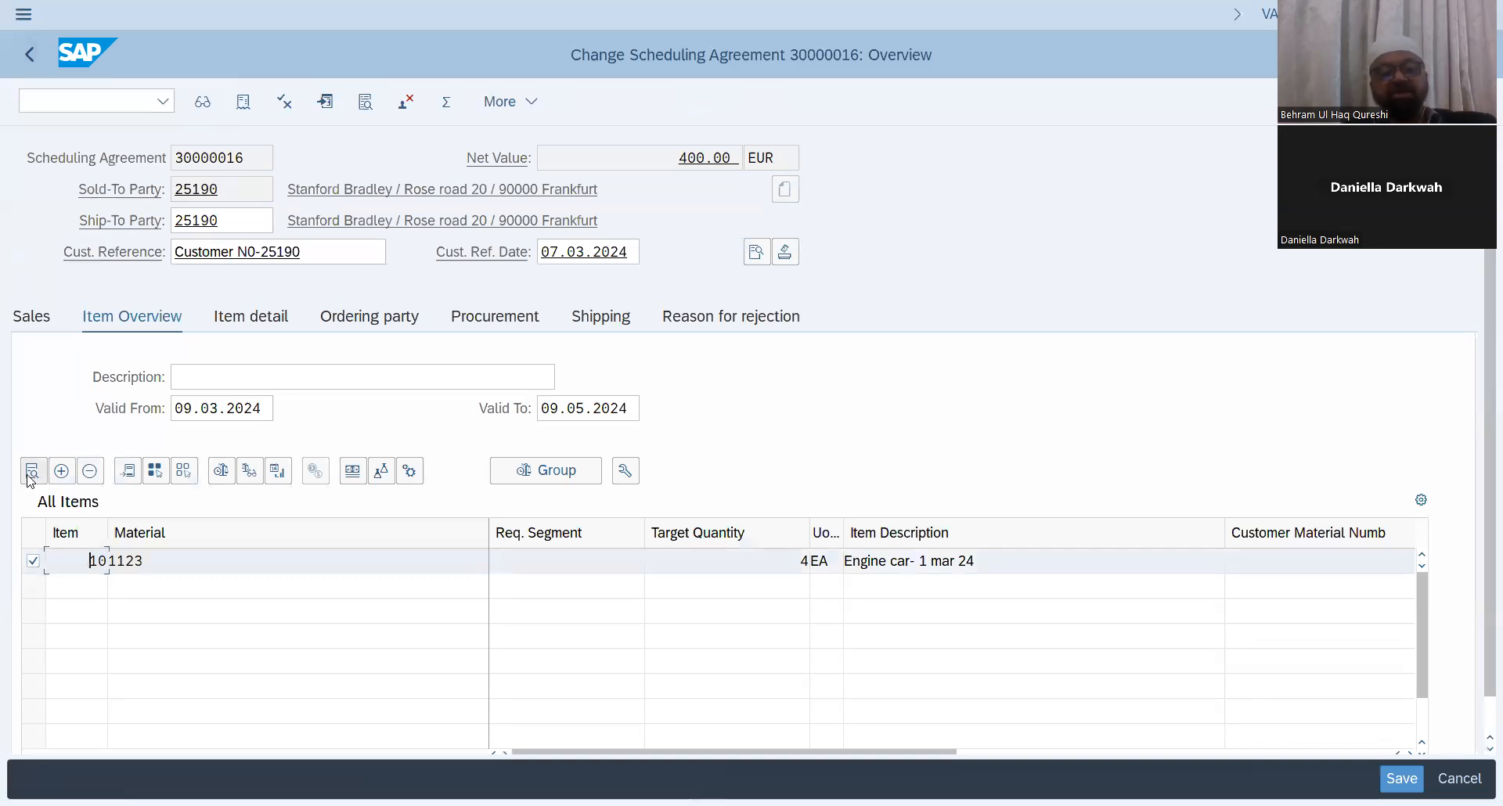
pyautogui.click(32, 470)
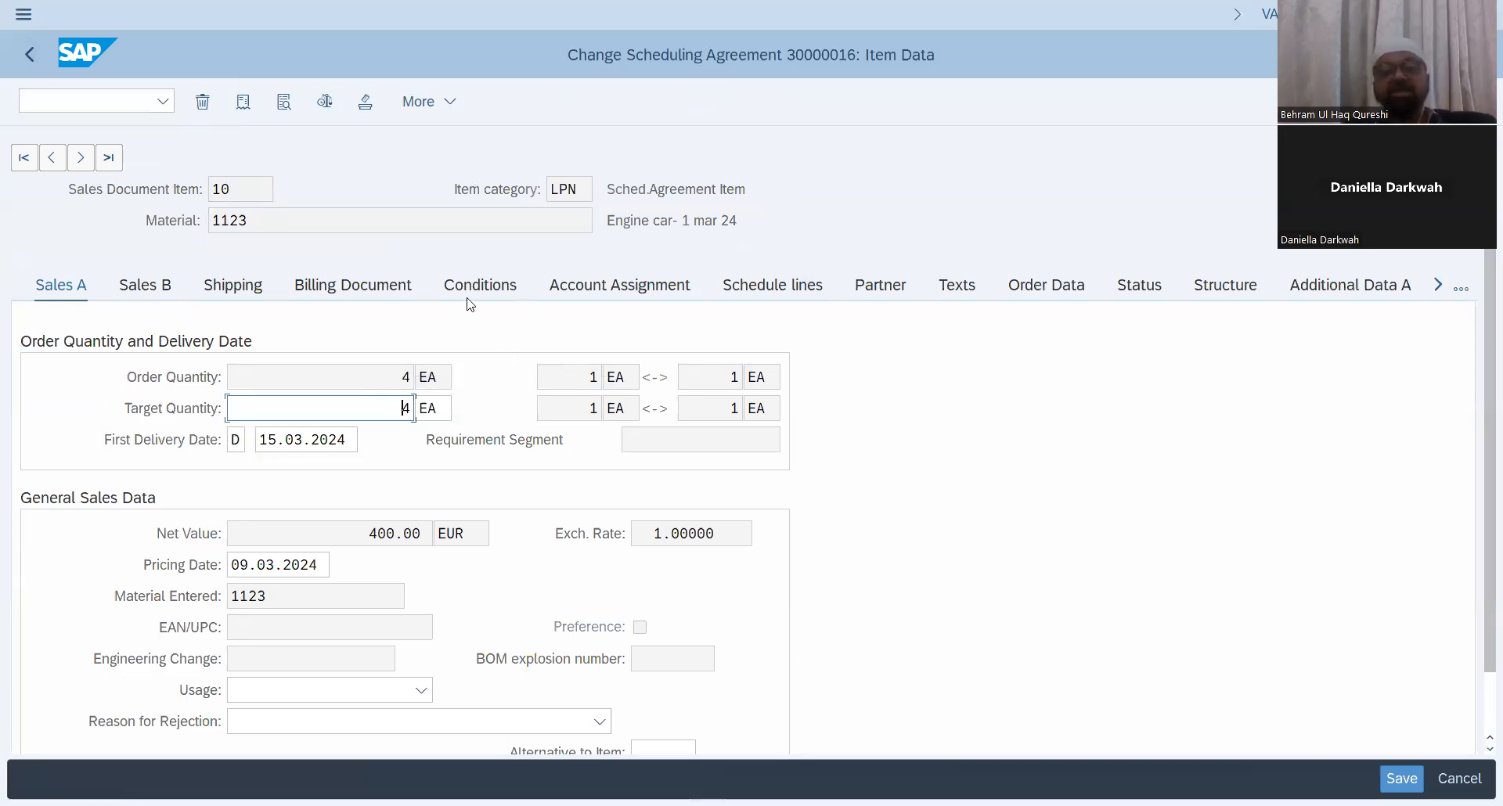
pyautogui.click(764, 289)
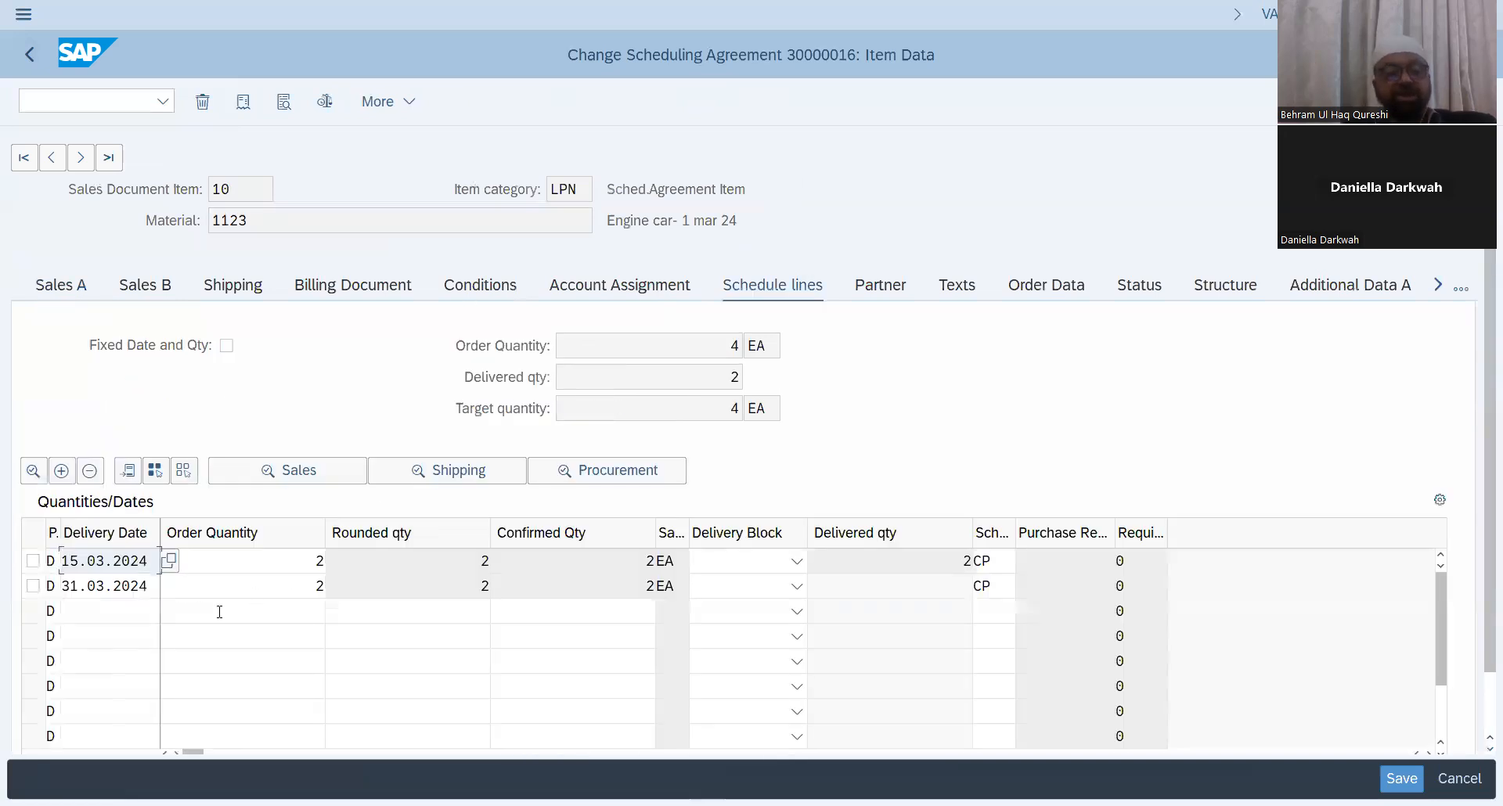
pyautogui.click(33, 560)
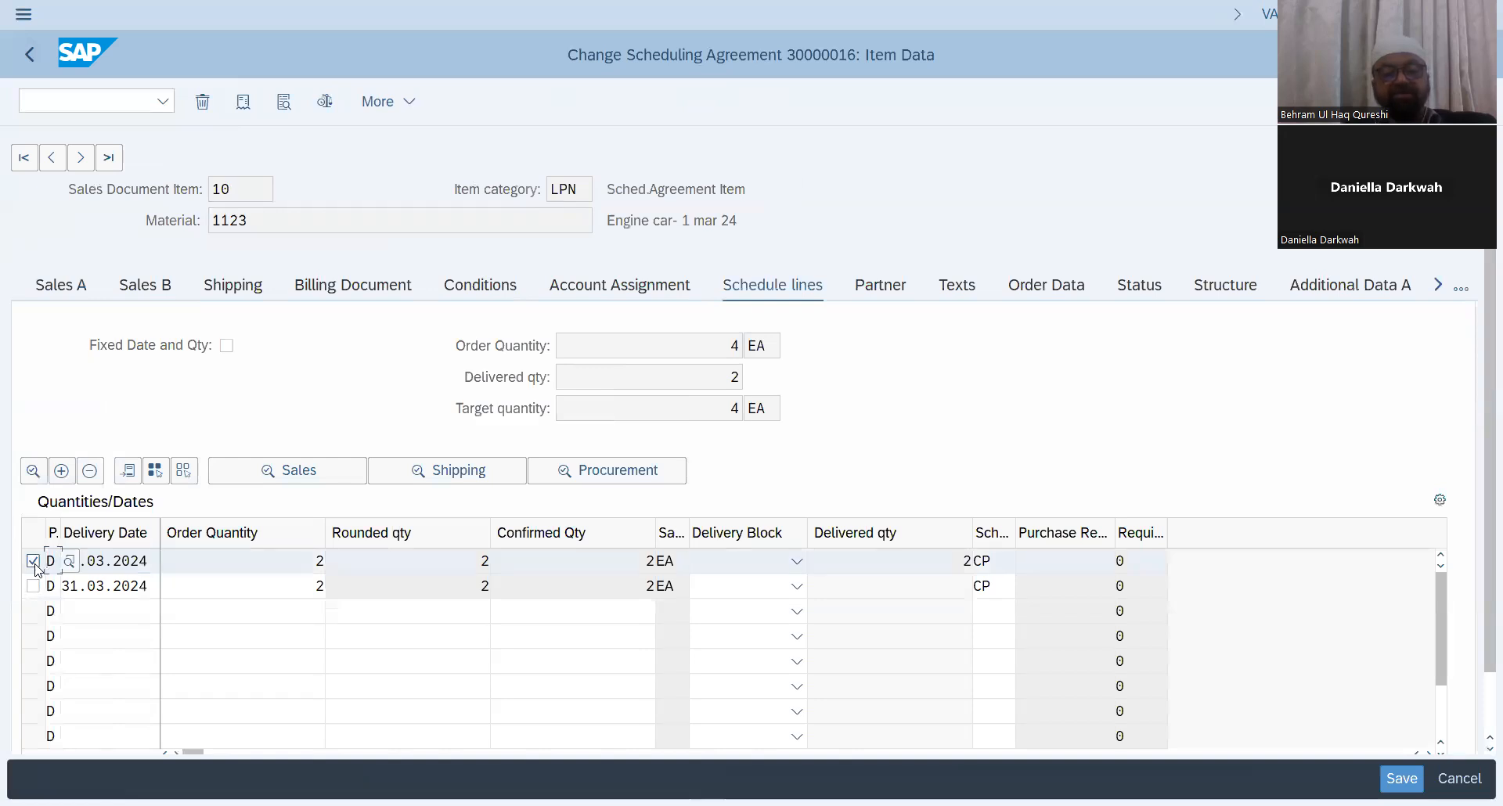
pyautogui.click(412, 101)
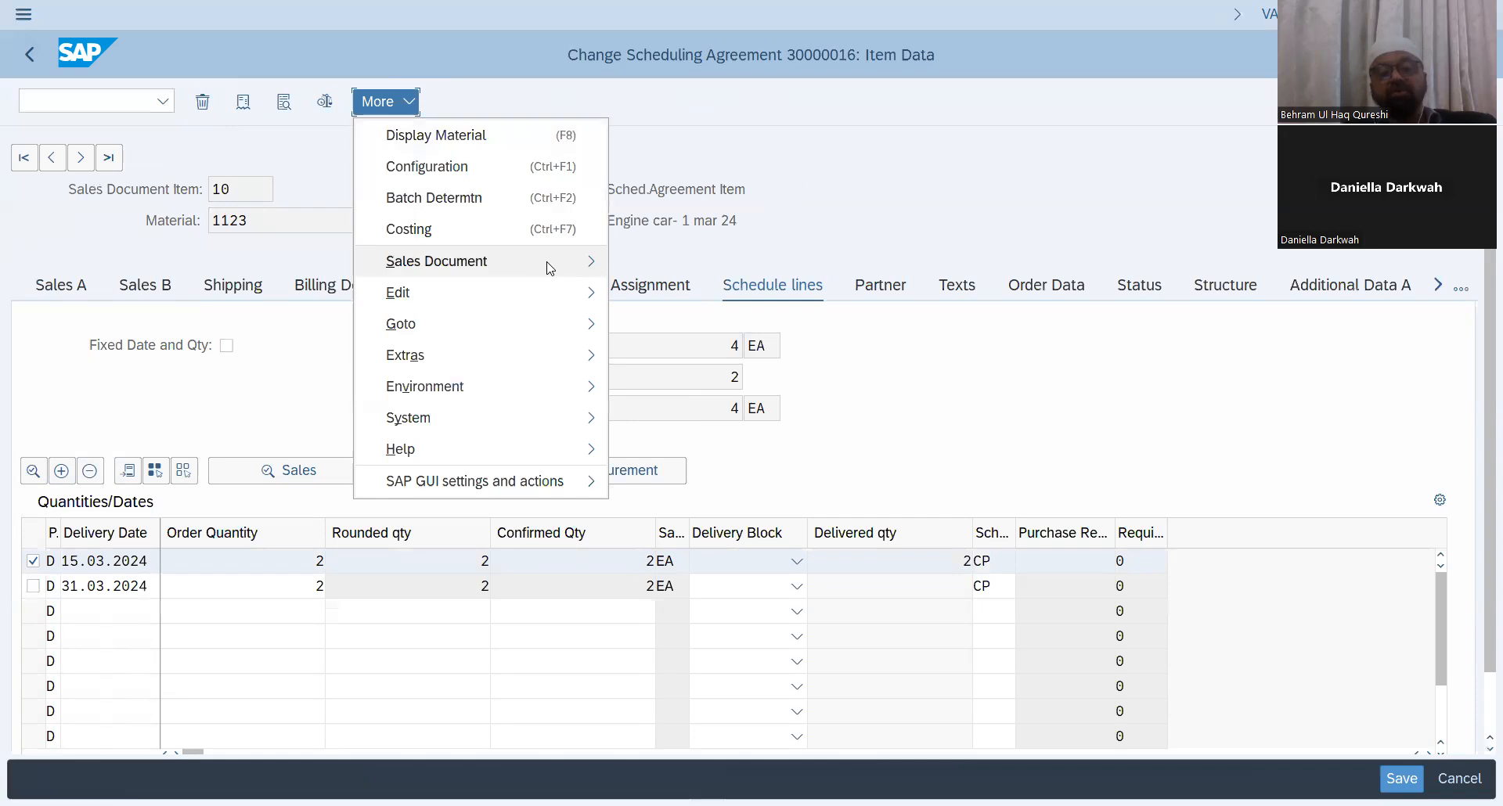
pyautogui.moveTo(551, 268)
pyautogui.click(650, 482)
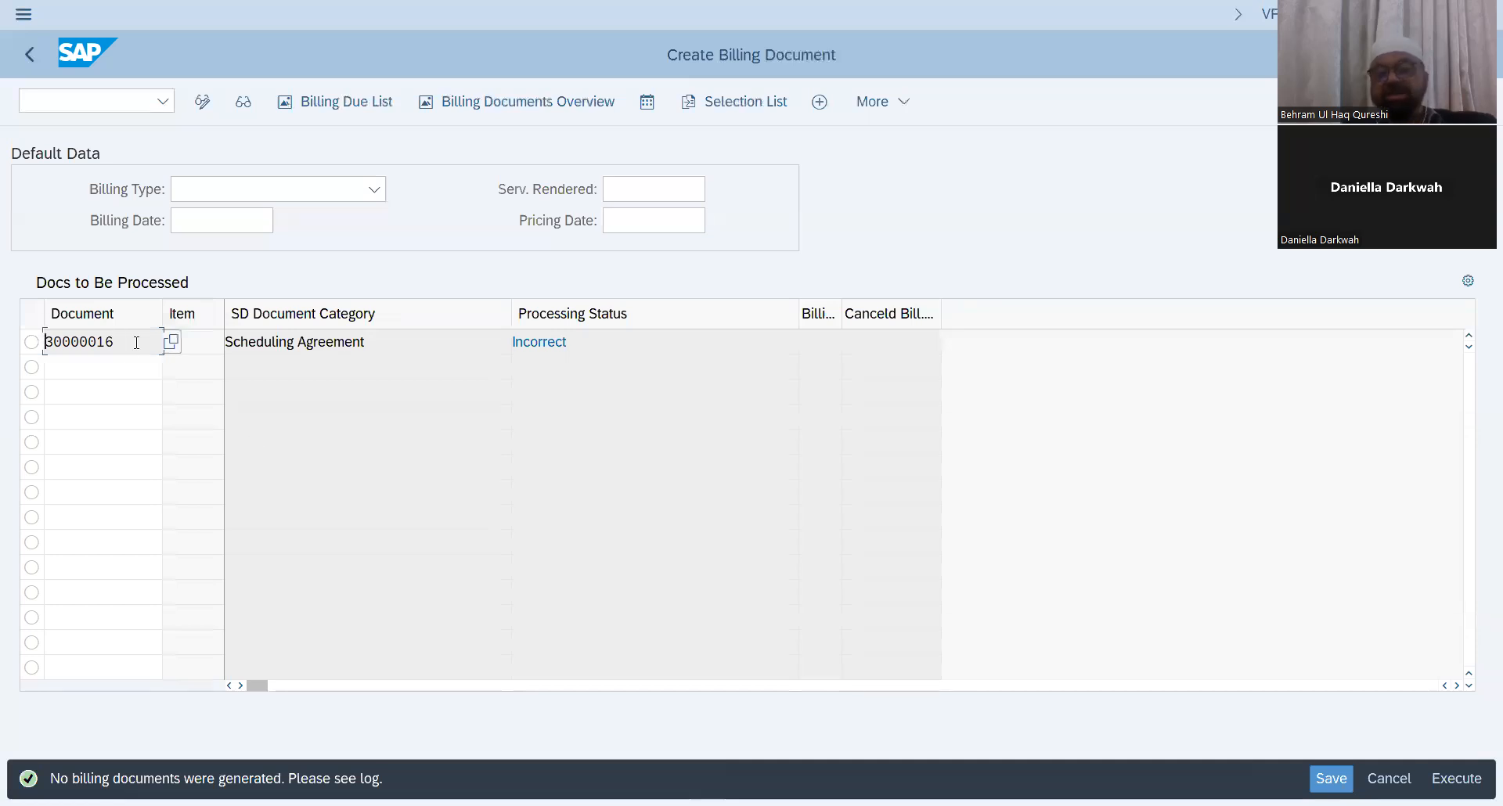
# Step: Set the billing type to F1 Invoice (F1) and execute billing for document 30000016
pyautogui.click(375, 190)
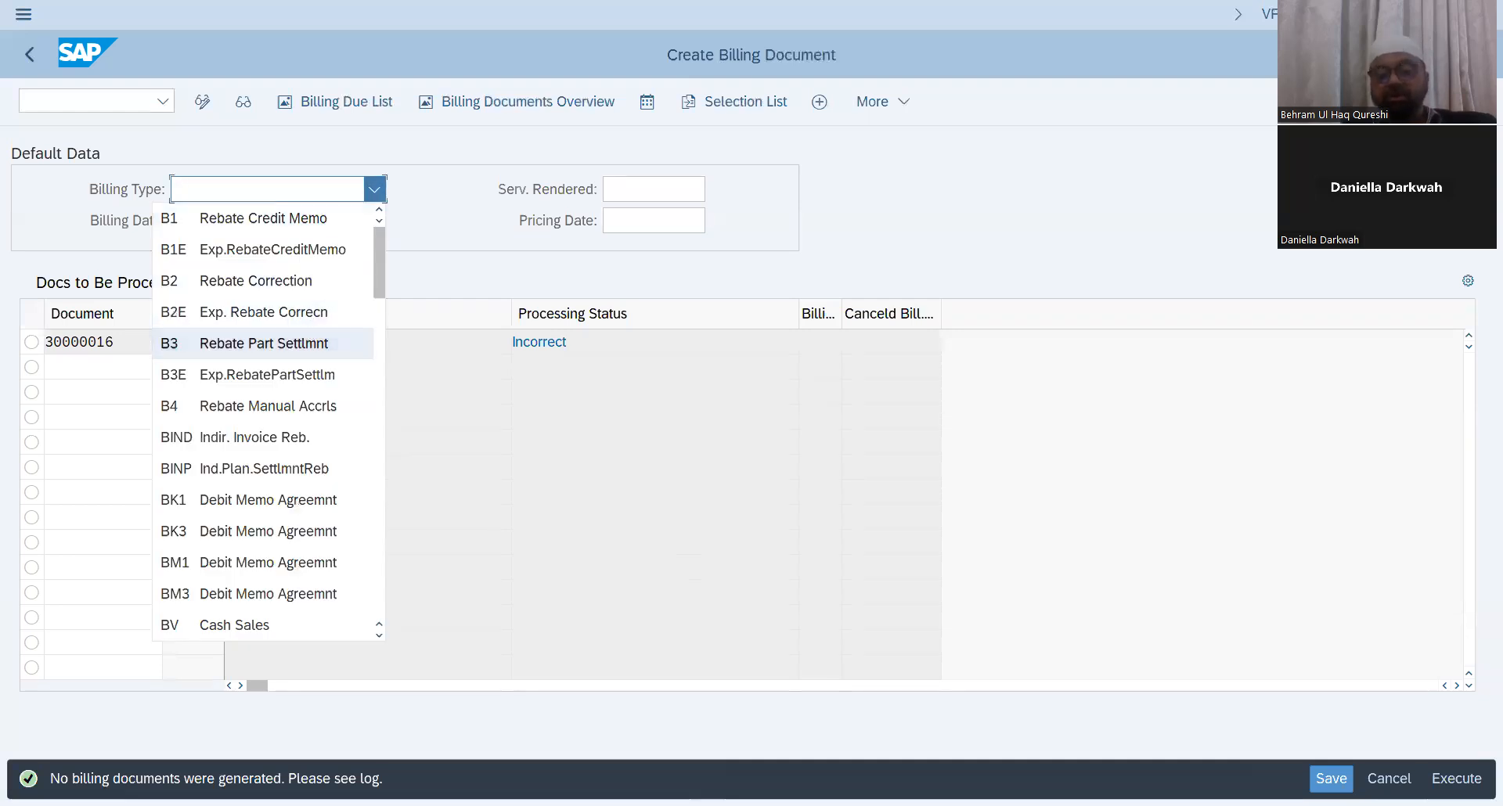
pyautogui.scroll(-1, 298, 449)
pyautogui.scroll(-2, 298, 449)
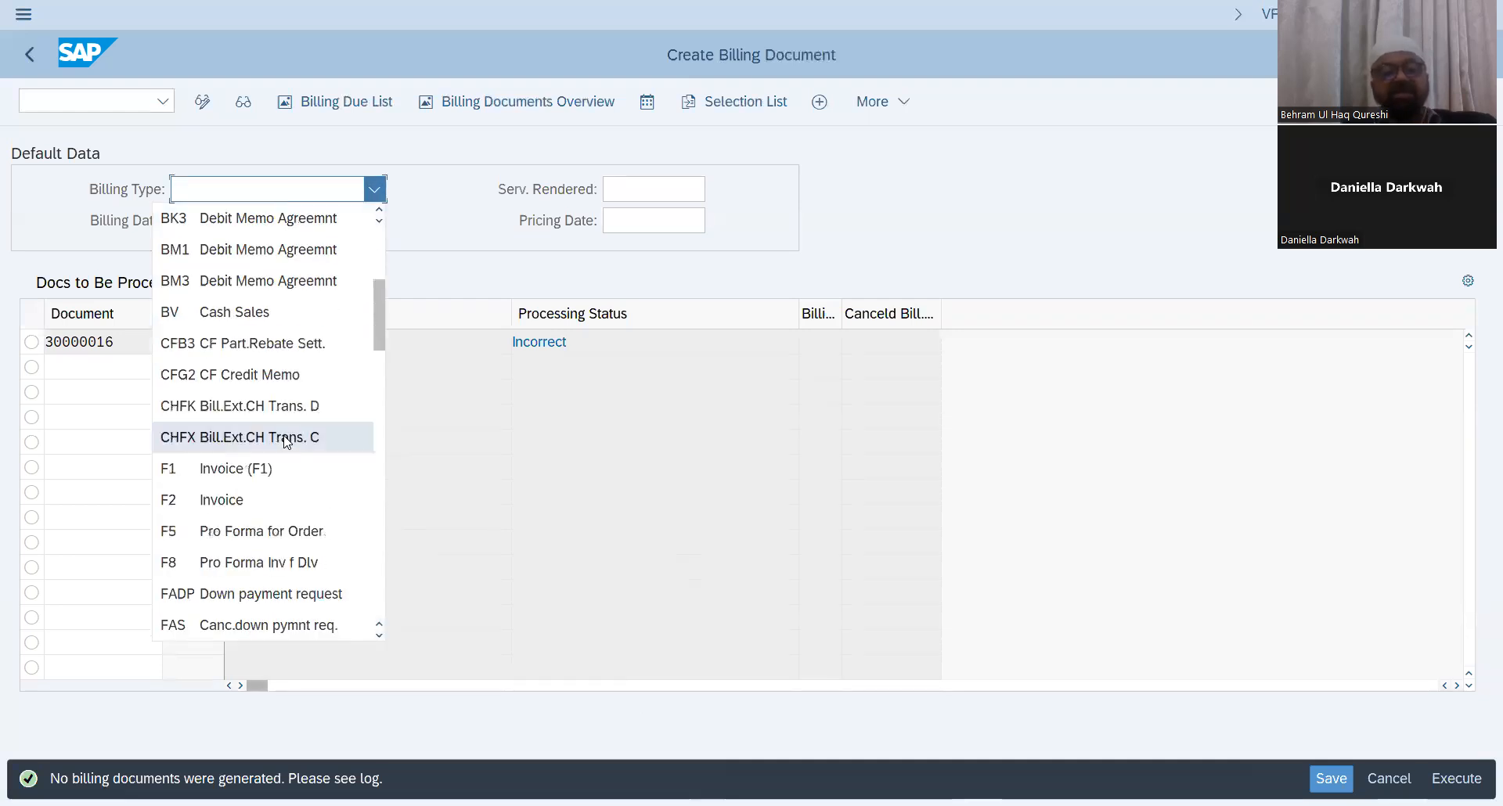
pyautogui.click(274, 472)
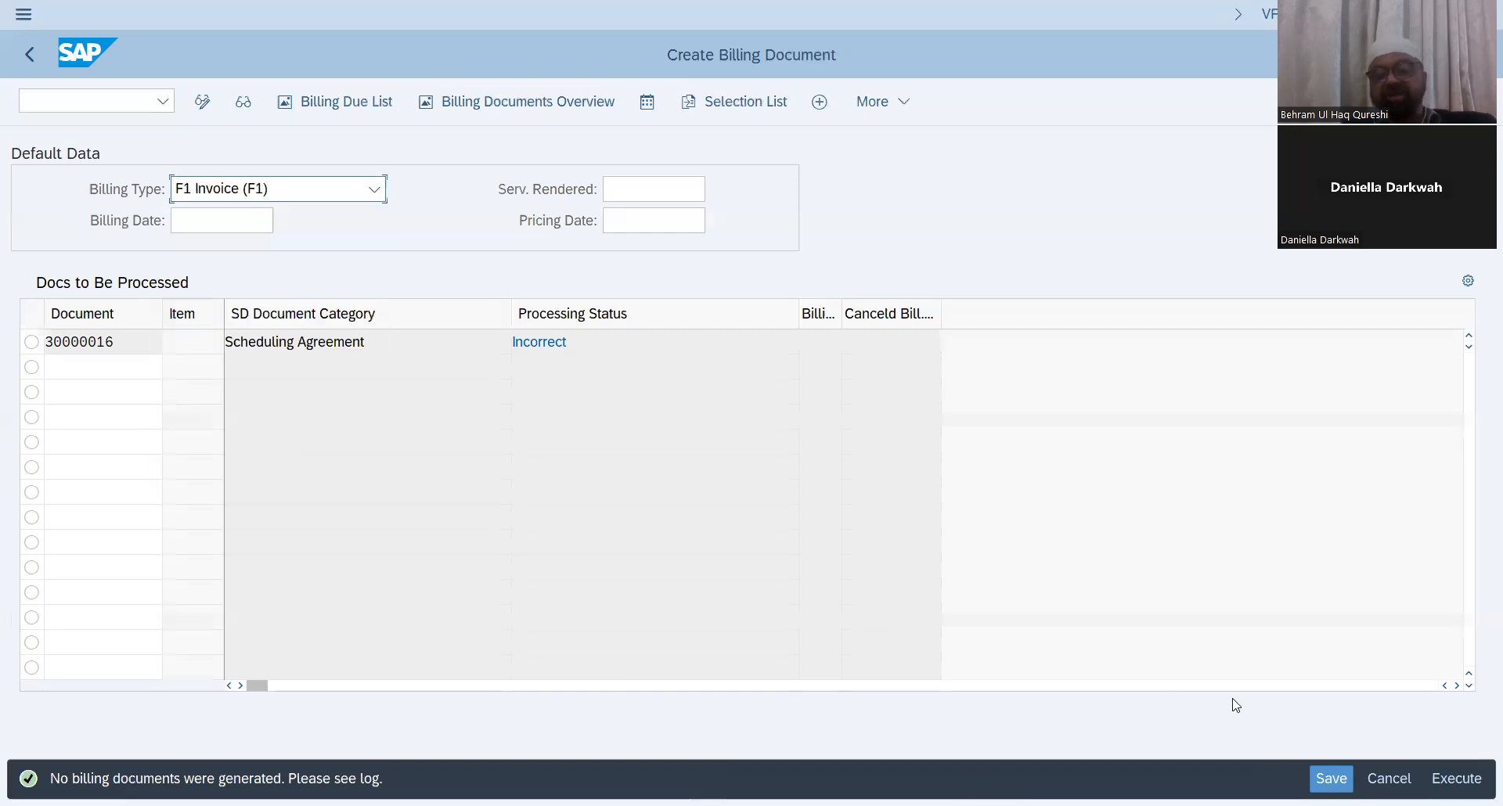
pyautogui.click(1462, 780)
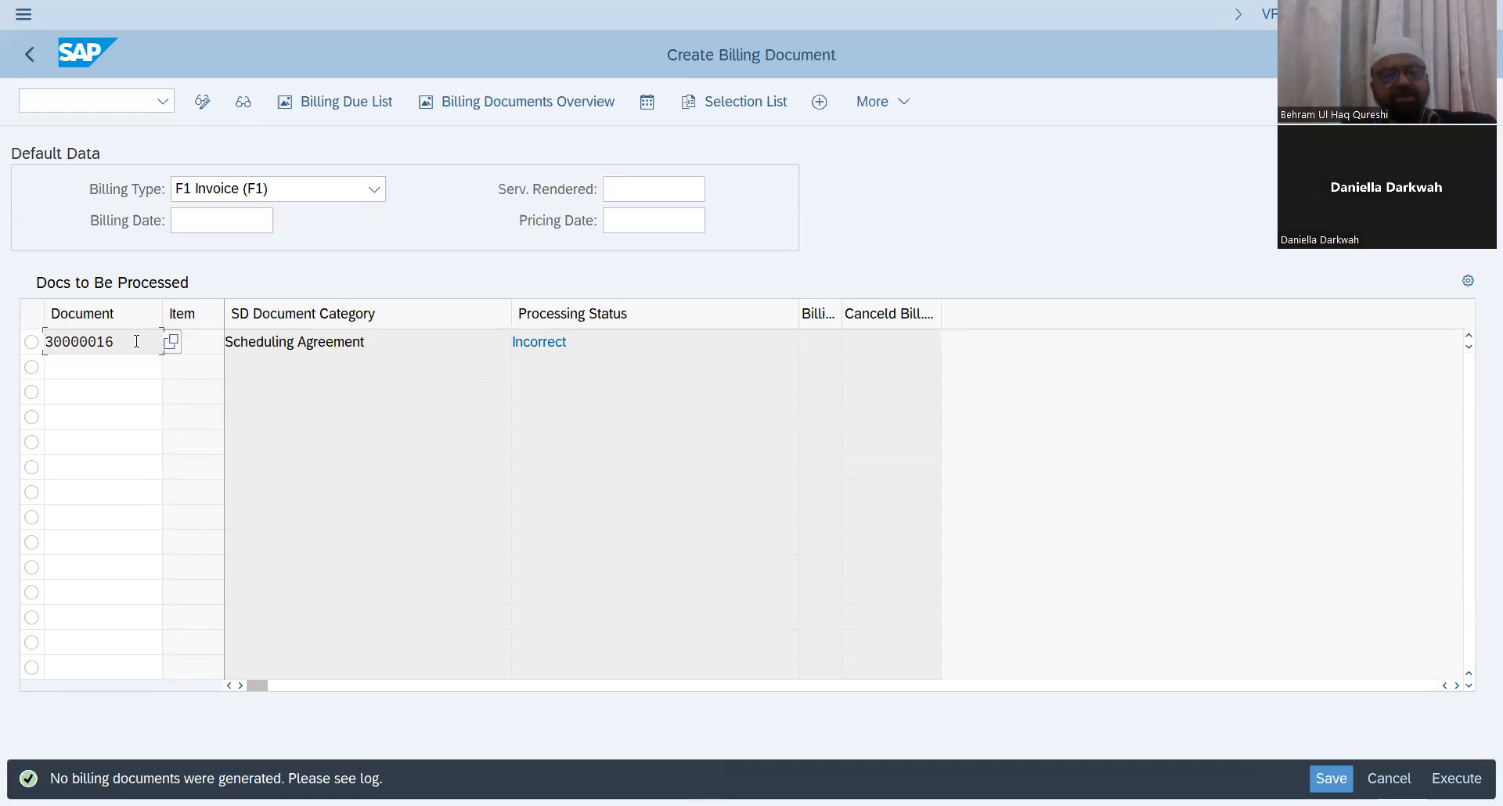
# Step: Reopen scheduling agreement 30000016 in change mode and display its document flow
pyautogui.click(72, 102)
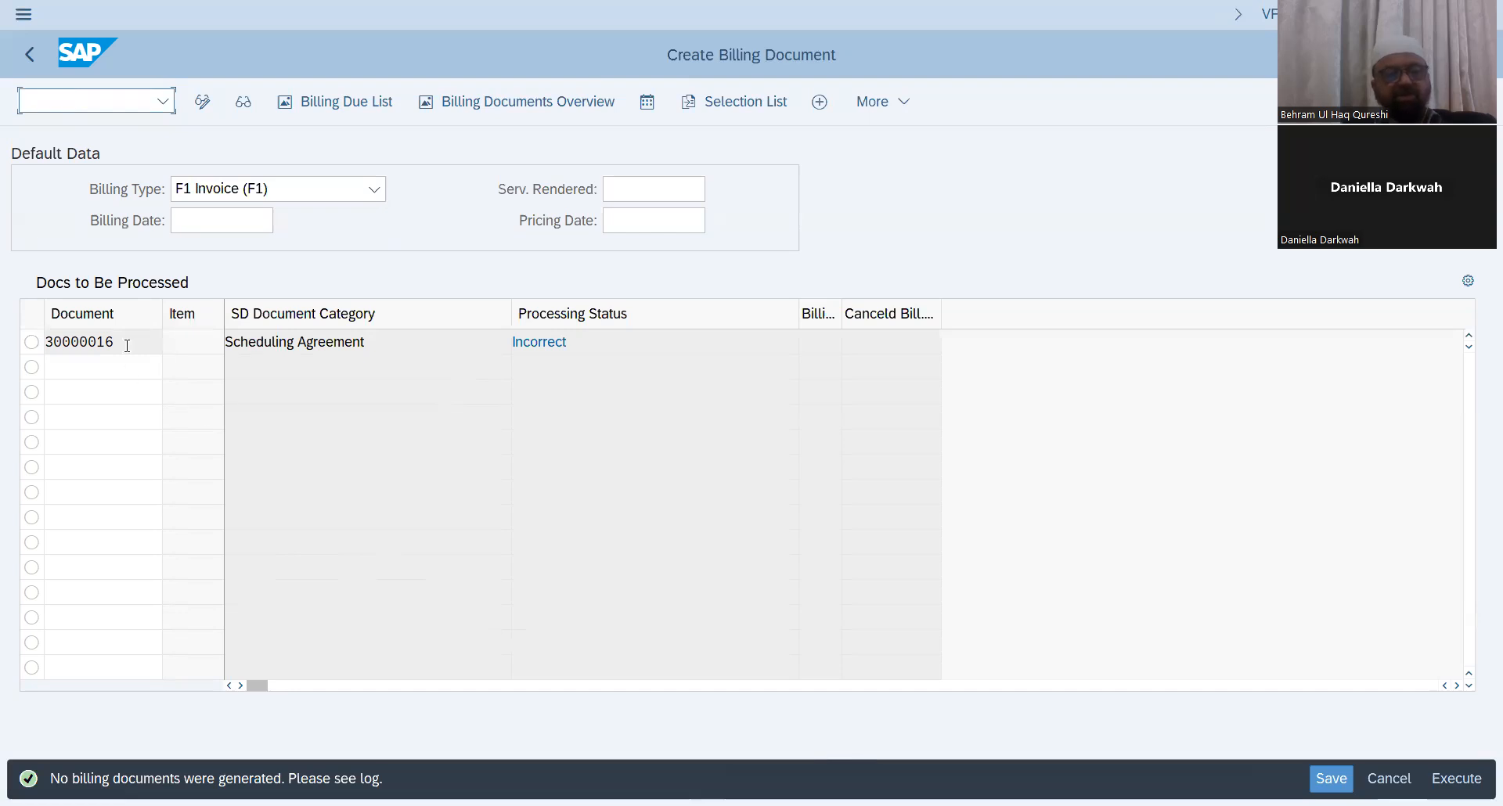
pyautogui.write('/nva02')
pyautogui.press('Return')
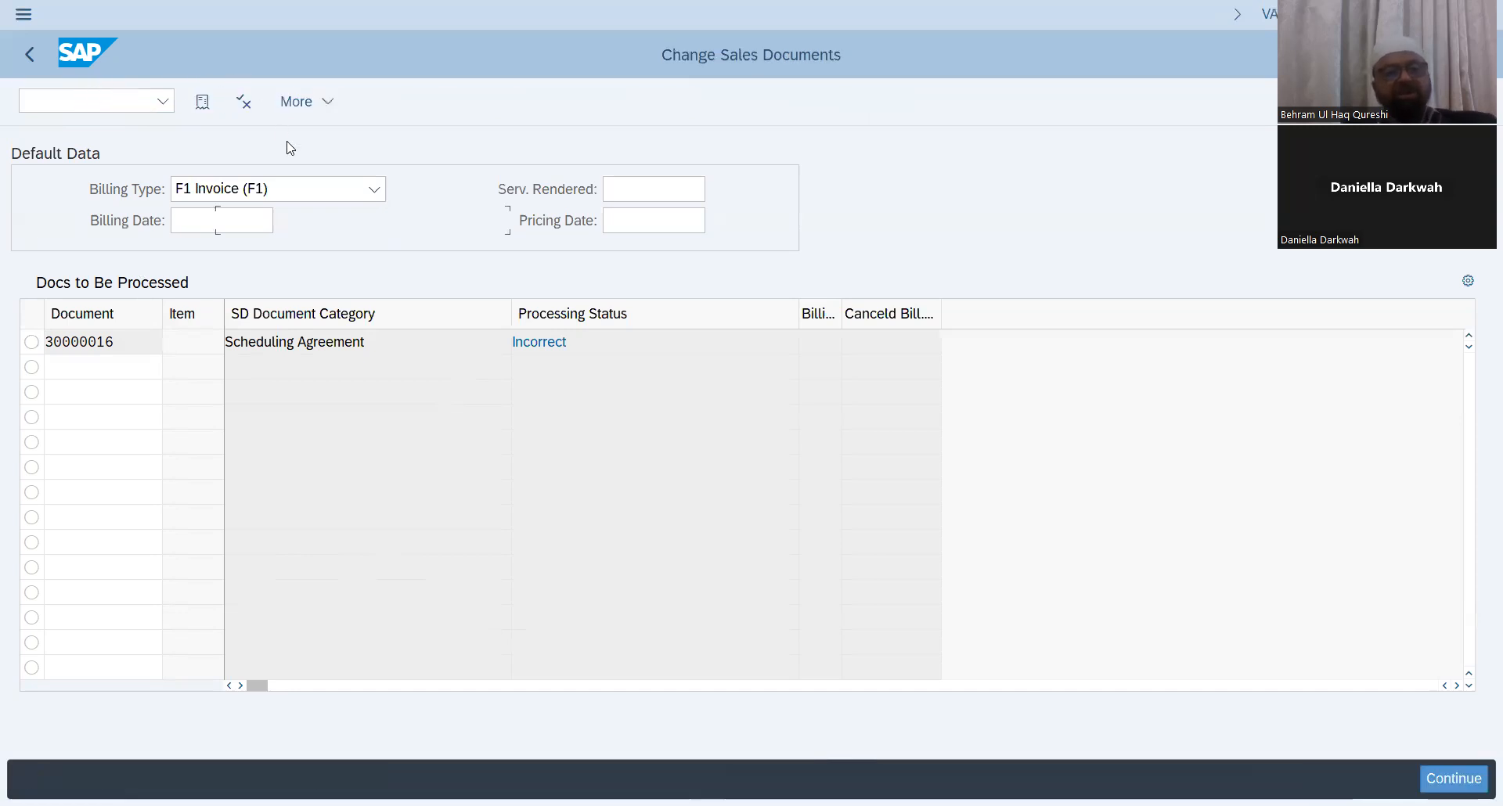
pyautogui.hotkey('ctrl', '/')
pyautogui.write('/')
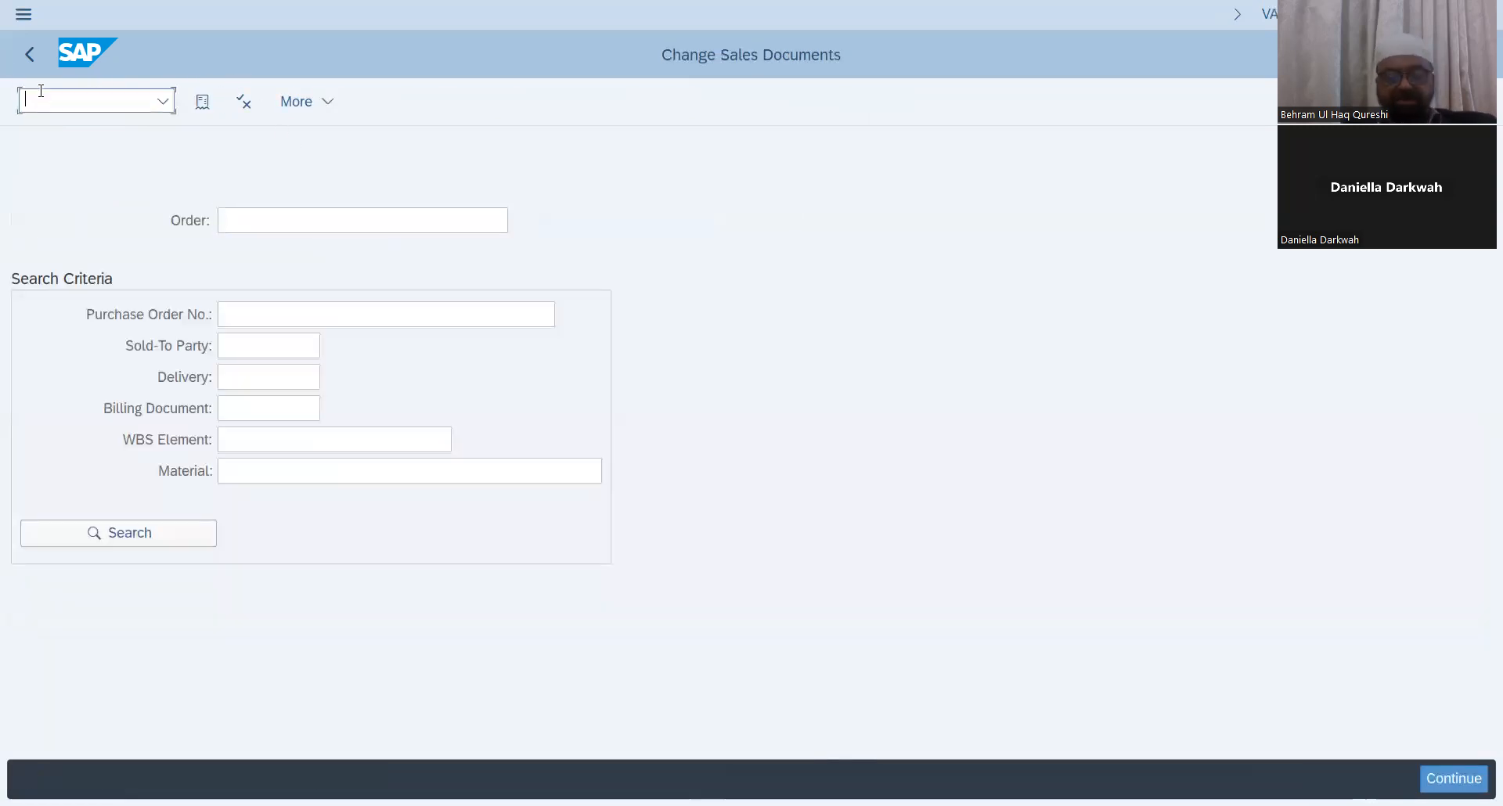
pyautogui.write('nva02')
pyautogui.press('Return')
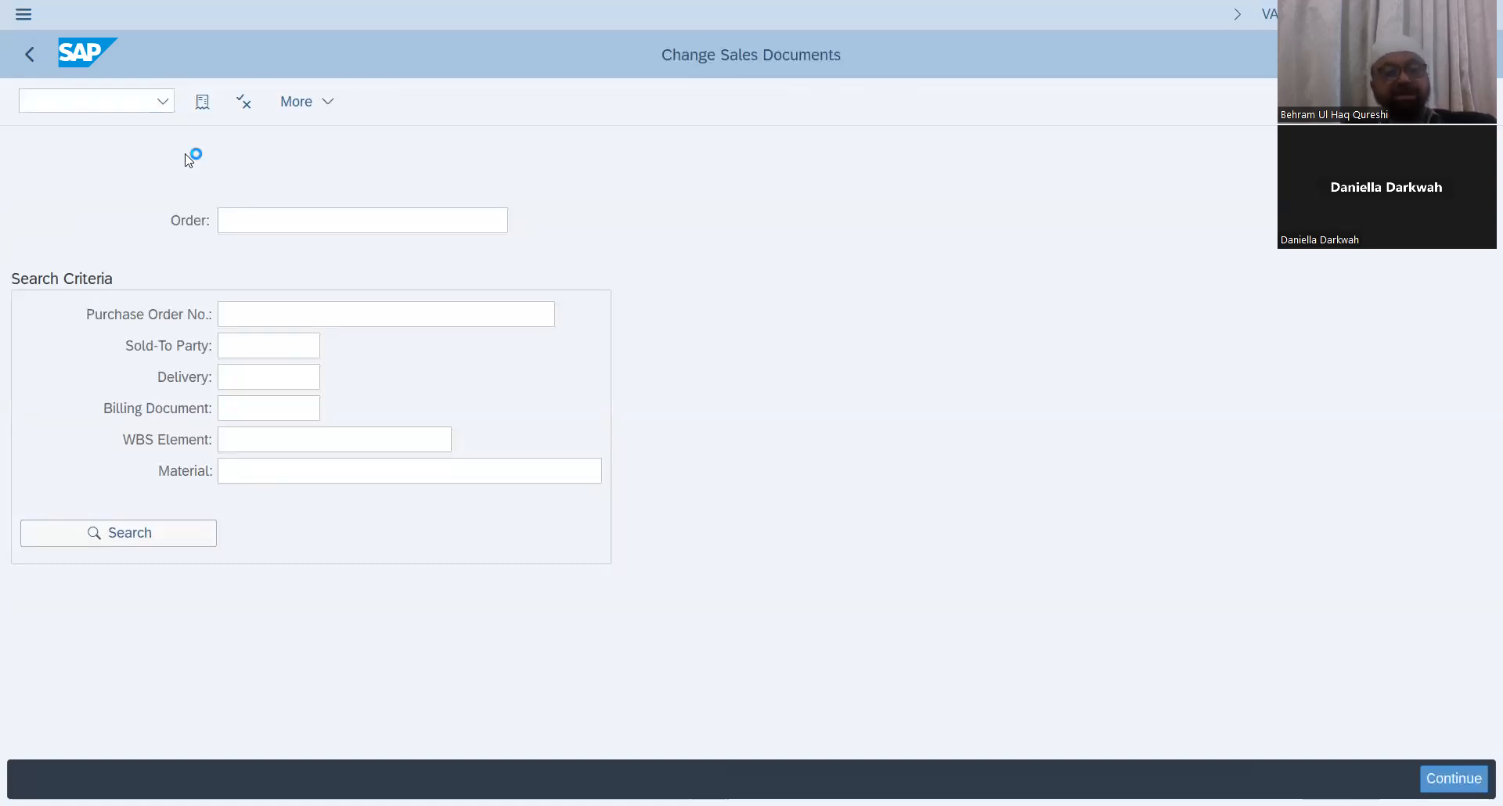
pyautogui.moveTo(291, 220); pyautogui.dragTo(53, 214)
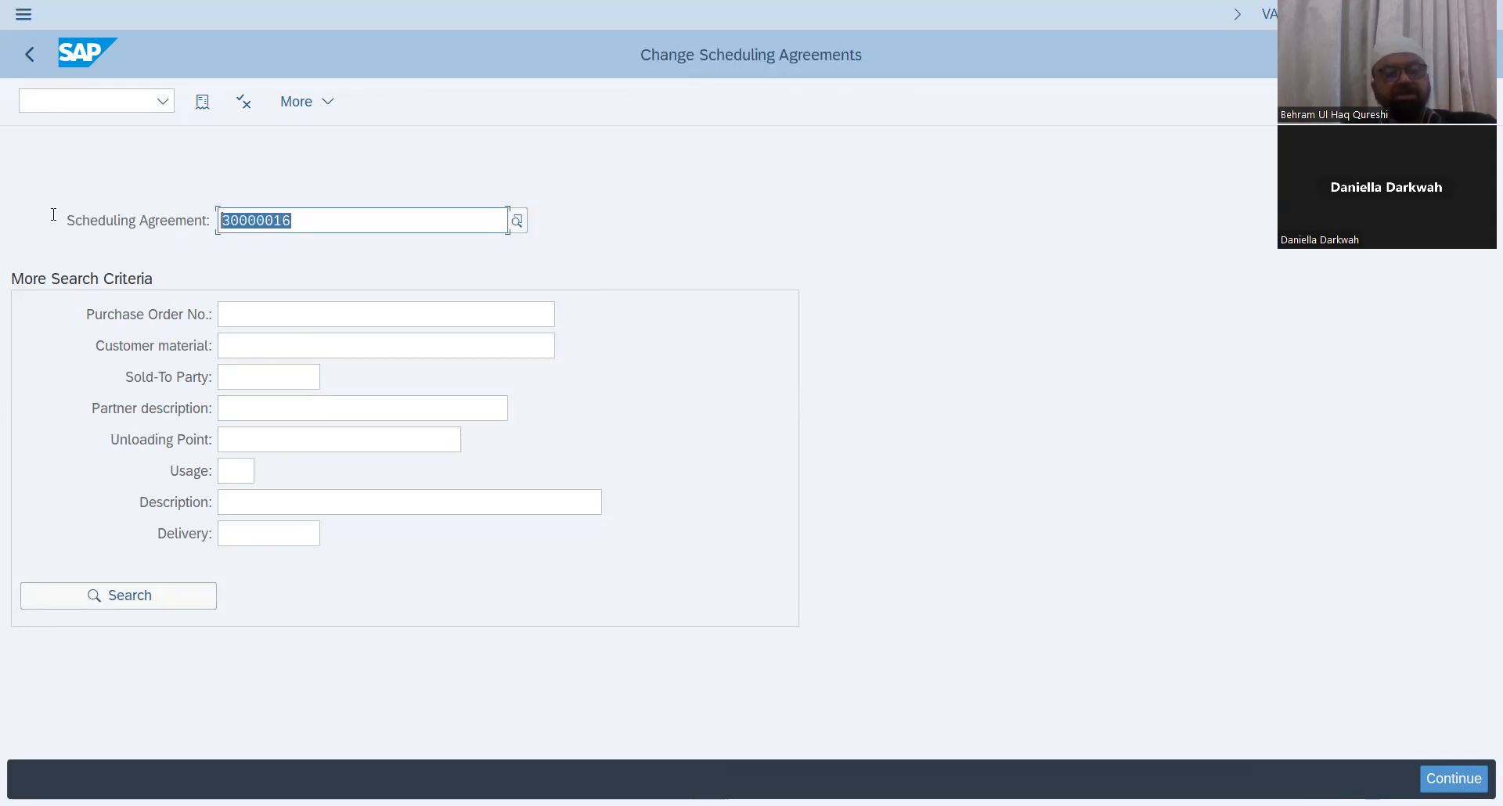
pyautogui.press('Return')
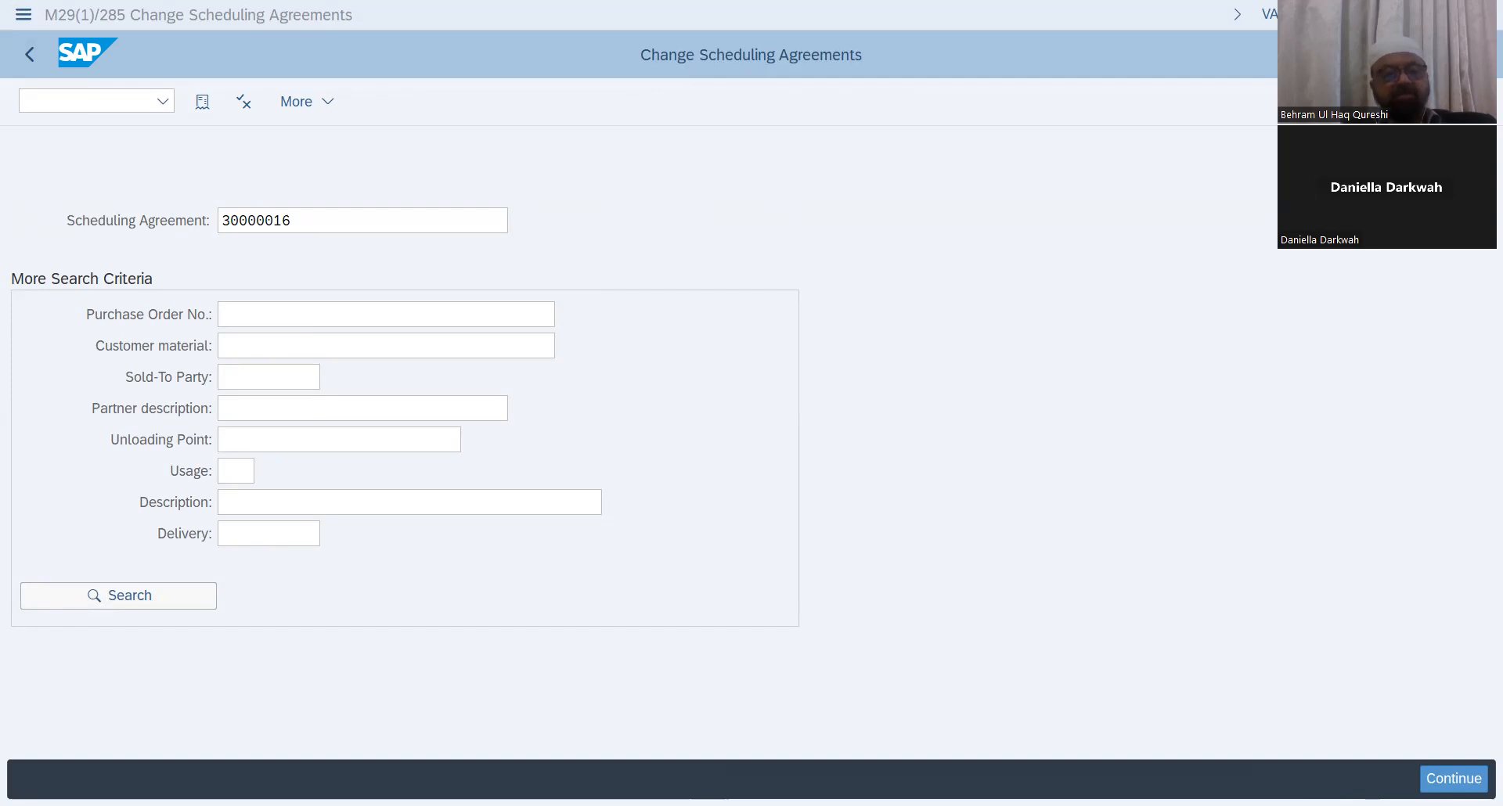
pyautogui.click(358, 208)
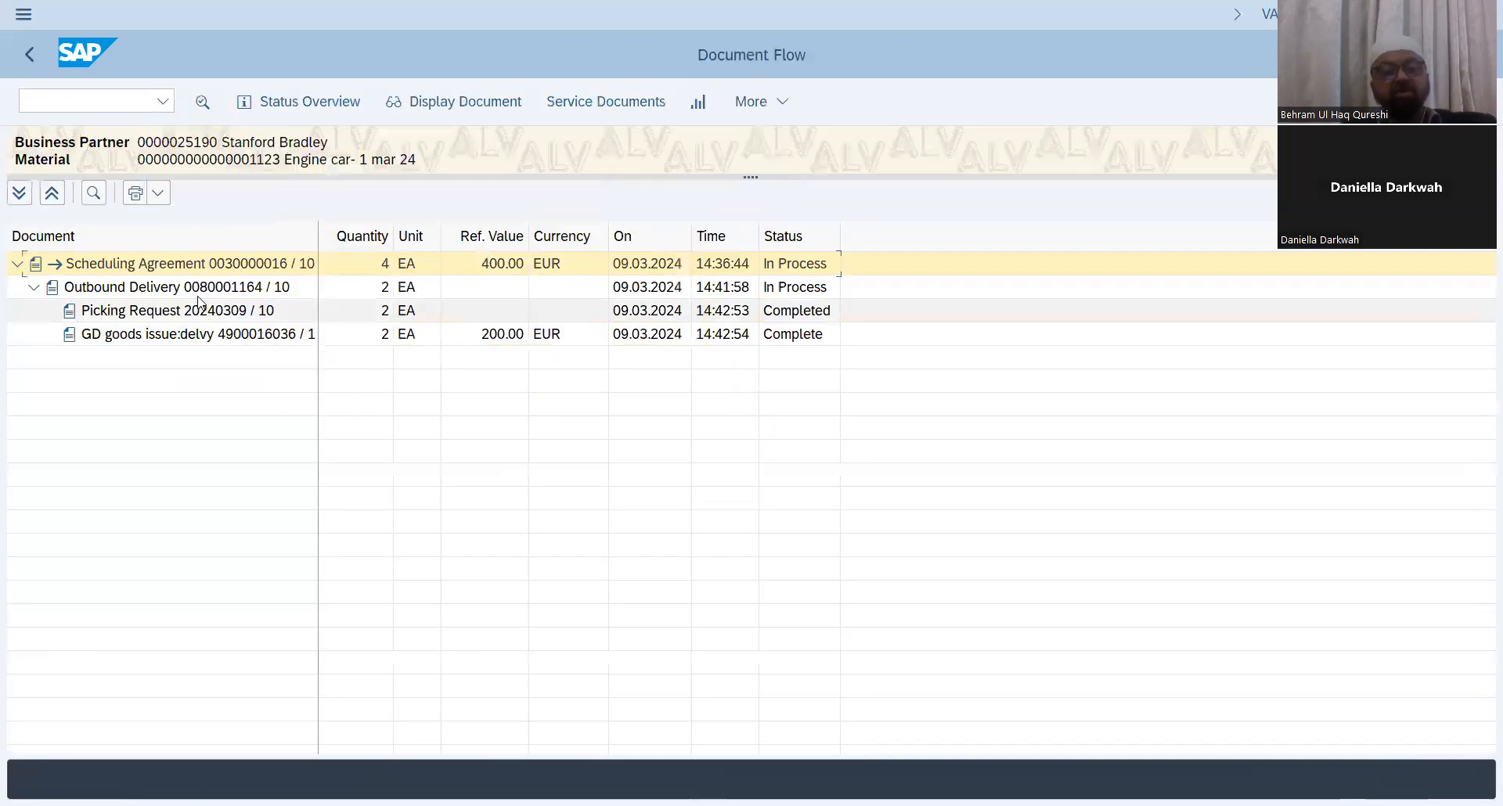
# Step: Select the outbound delivery 80001164 in the document flow and display that delivery document
pyautogui.doubleClick(146, 292)
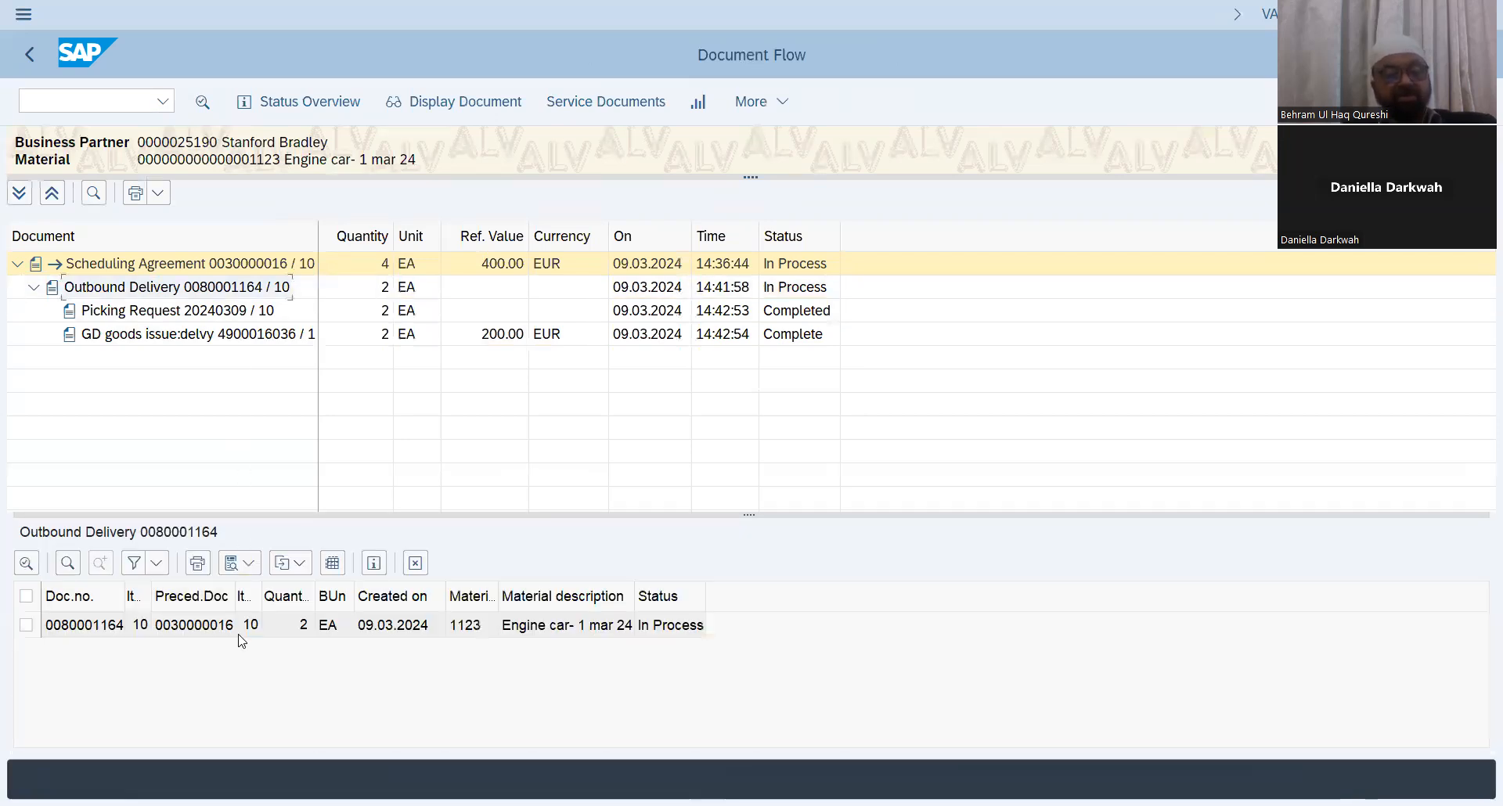
pyautogui.click(47, 626)
pyautogui.click(25, 625)
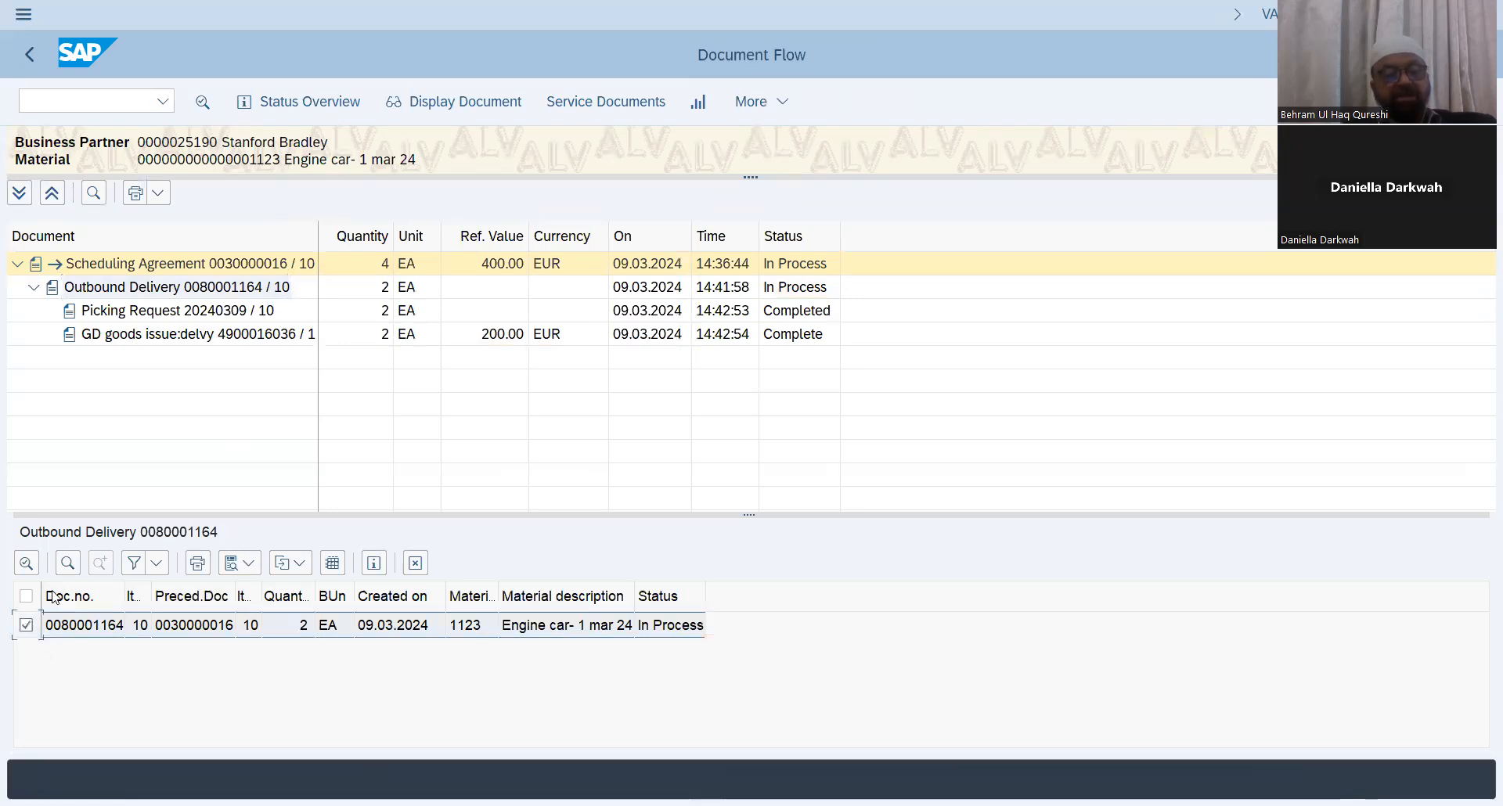
pyautogui.click(441, 100)
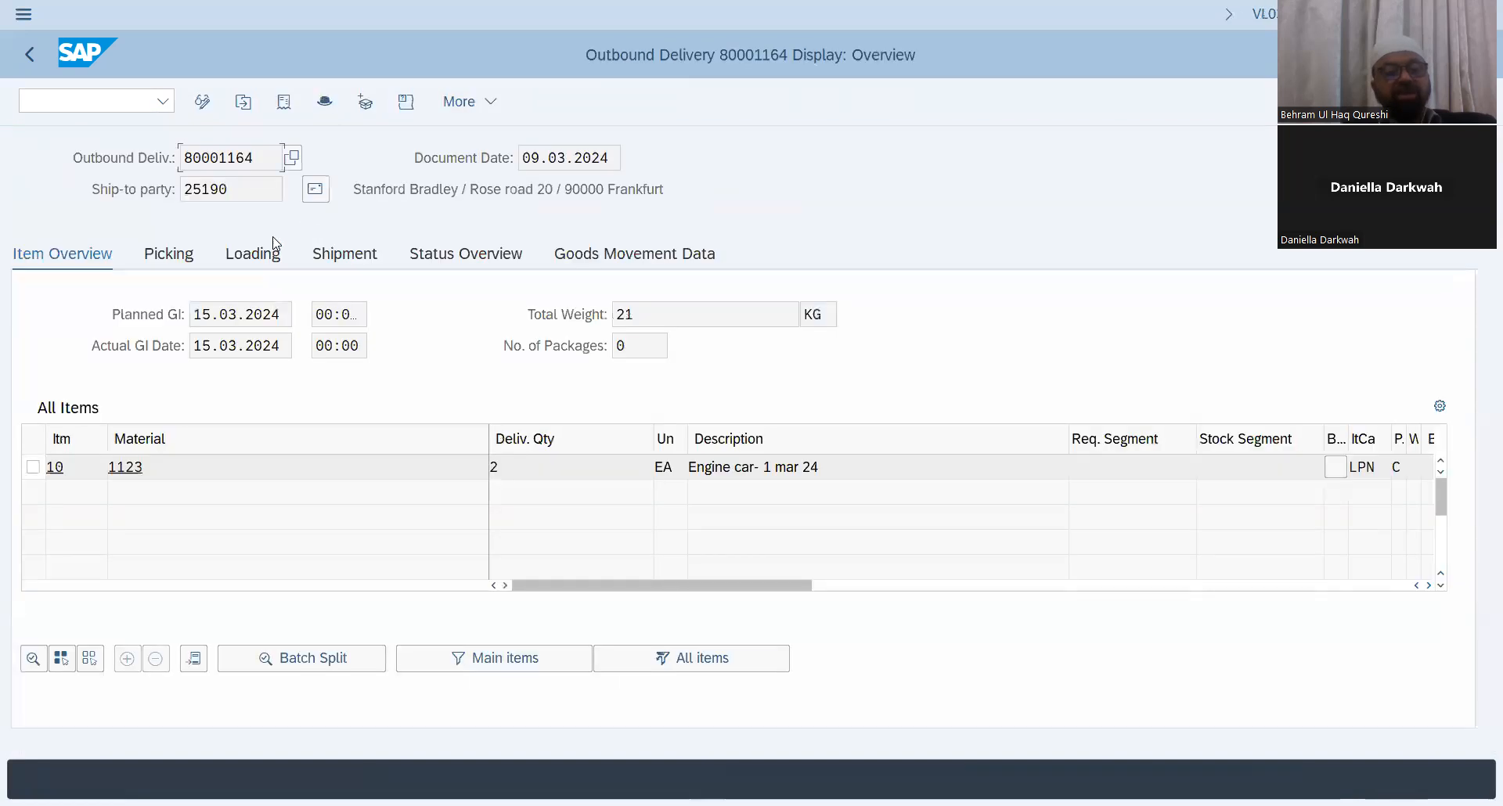
# Step: Create an F1 Invoice (F1) billing document for outbound delivery 80001164 and save it
pyautogui.moveTo(261, 161); pyautogui.dragTo(3, 166)
pyautogui.hotkey('ctrl', 'c')
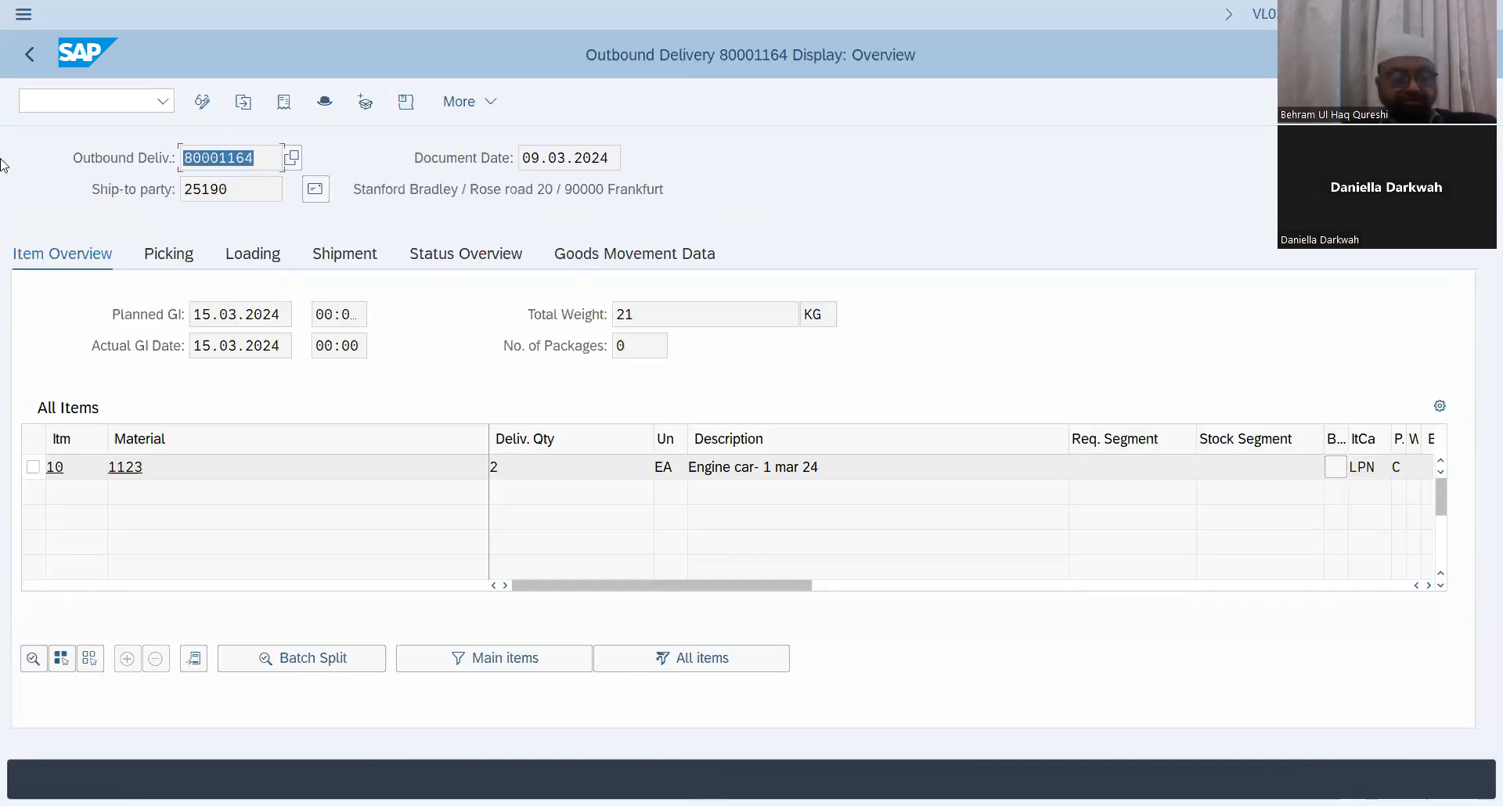
pyautogui.click(164, 120)
pyautogui.click(97, 103)
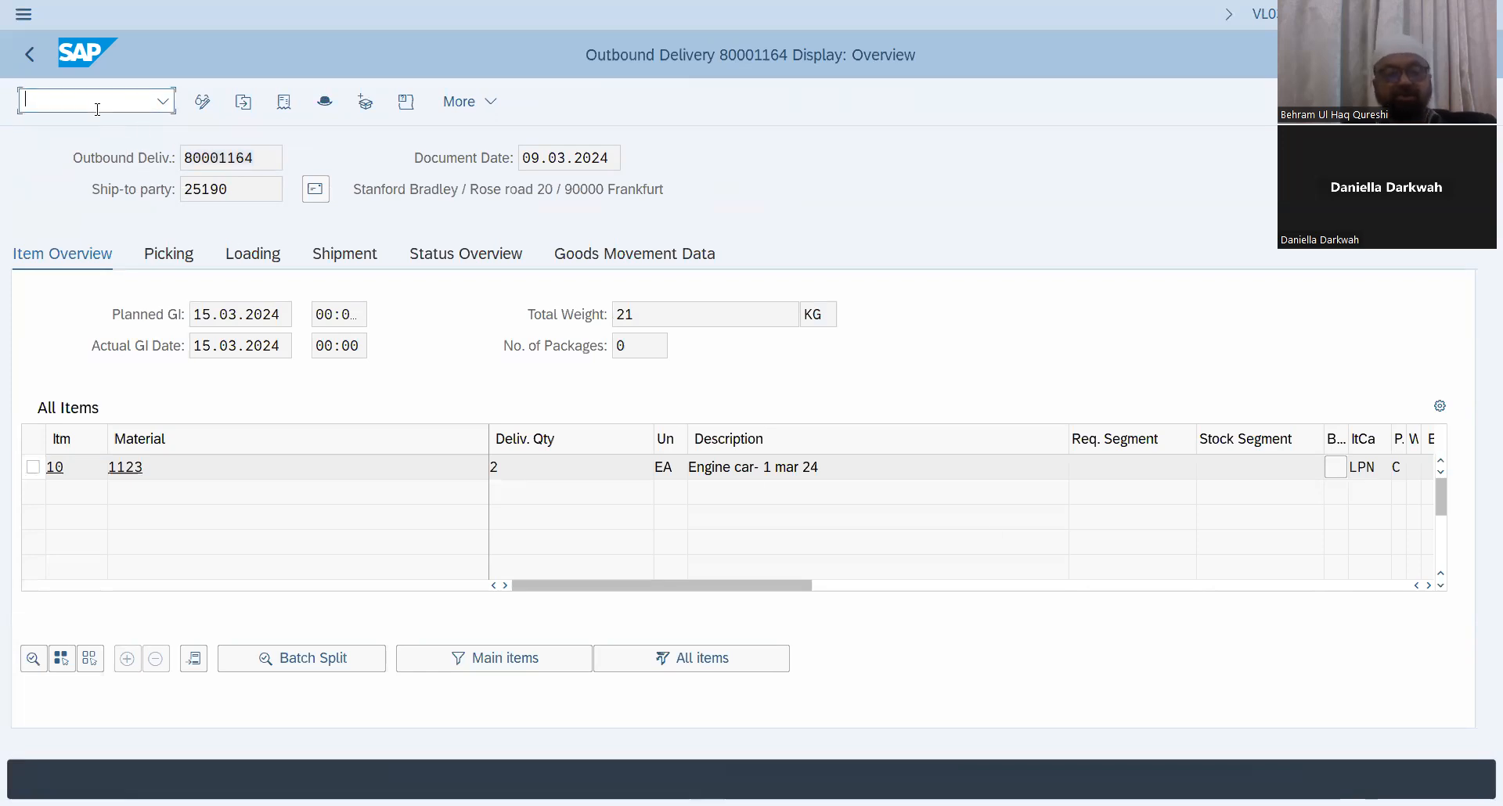
pyautogui.write('/nvf01')
pyautogui.press('Return')
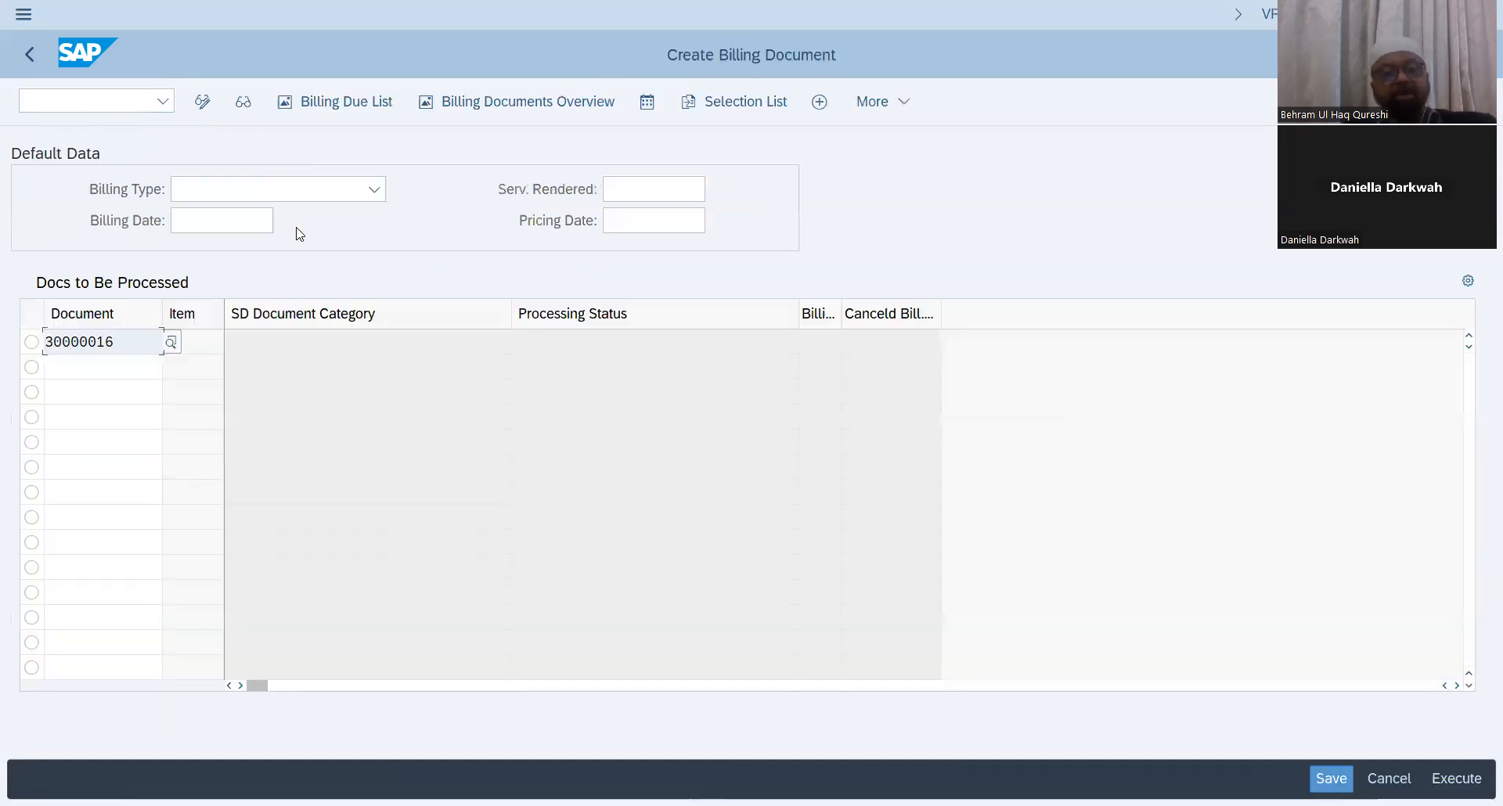
pyautogui.moveTo(117, 343); pyautogui.dragTo(8, 345)
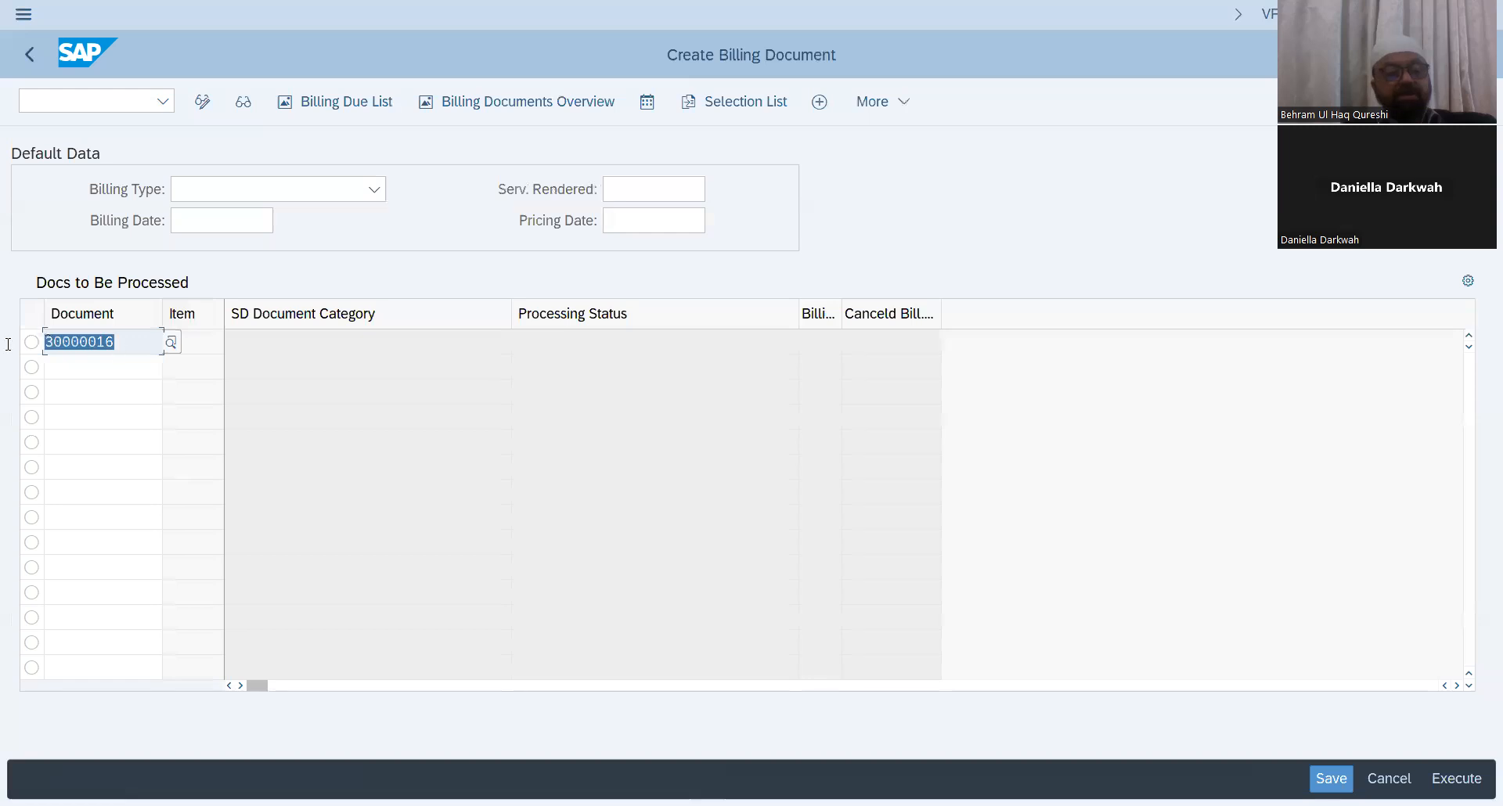
pyautogui.press('BackSpace')
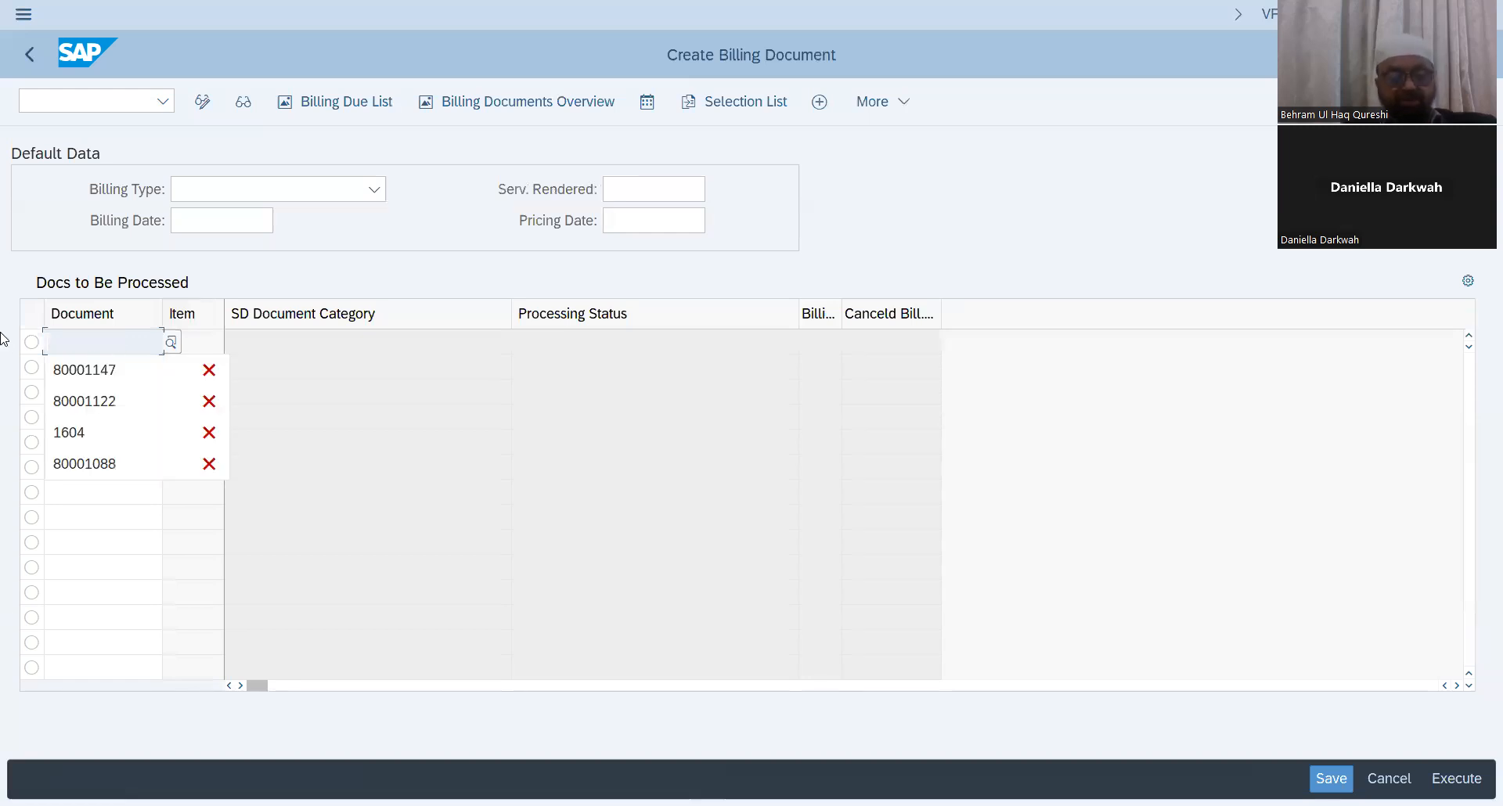
pyautogui.hotkey('ctrl', 'v')
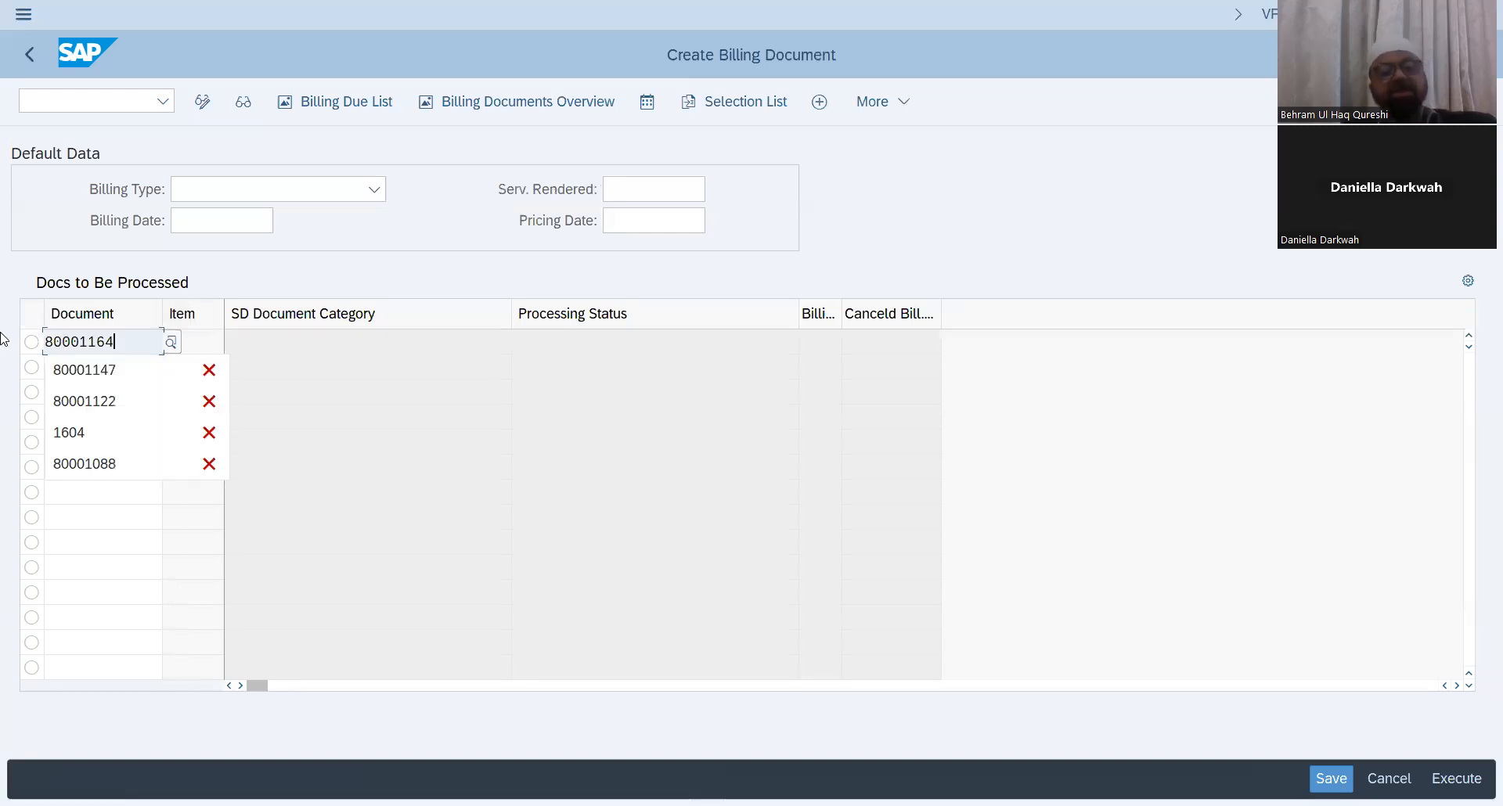
pyautogui.click(375, 190)
pyautogui.scroll(-5, 266, 430)
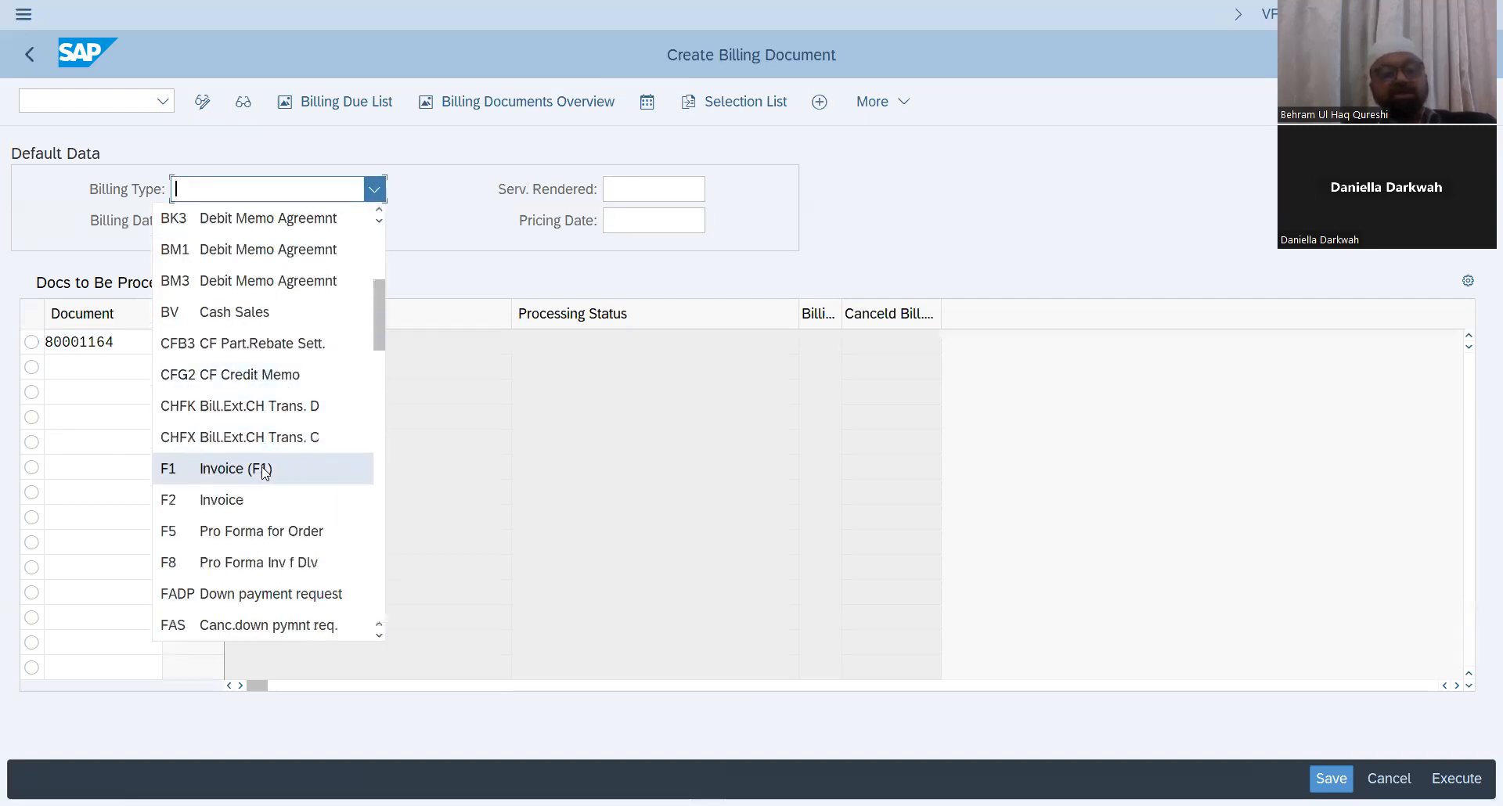
pyautogui.click(266, 471)
pyautogui.click(1456, 778)
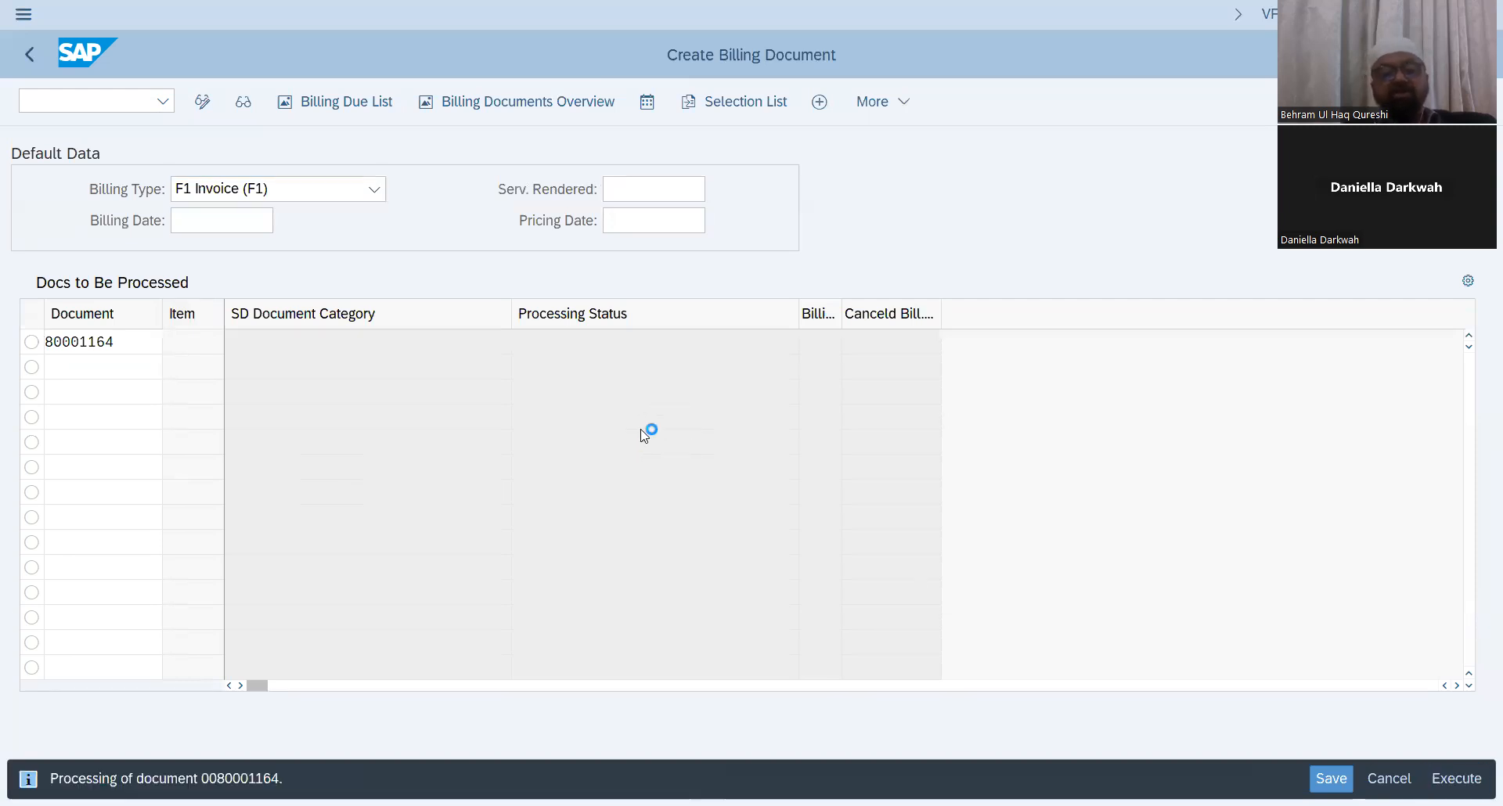
pyautogui.click(1419, 779)
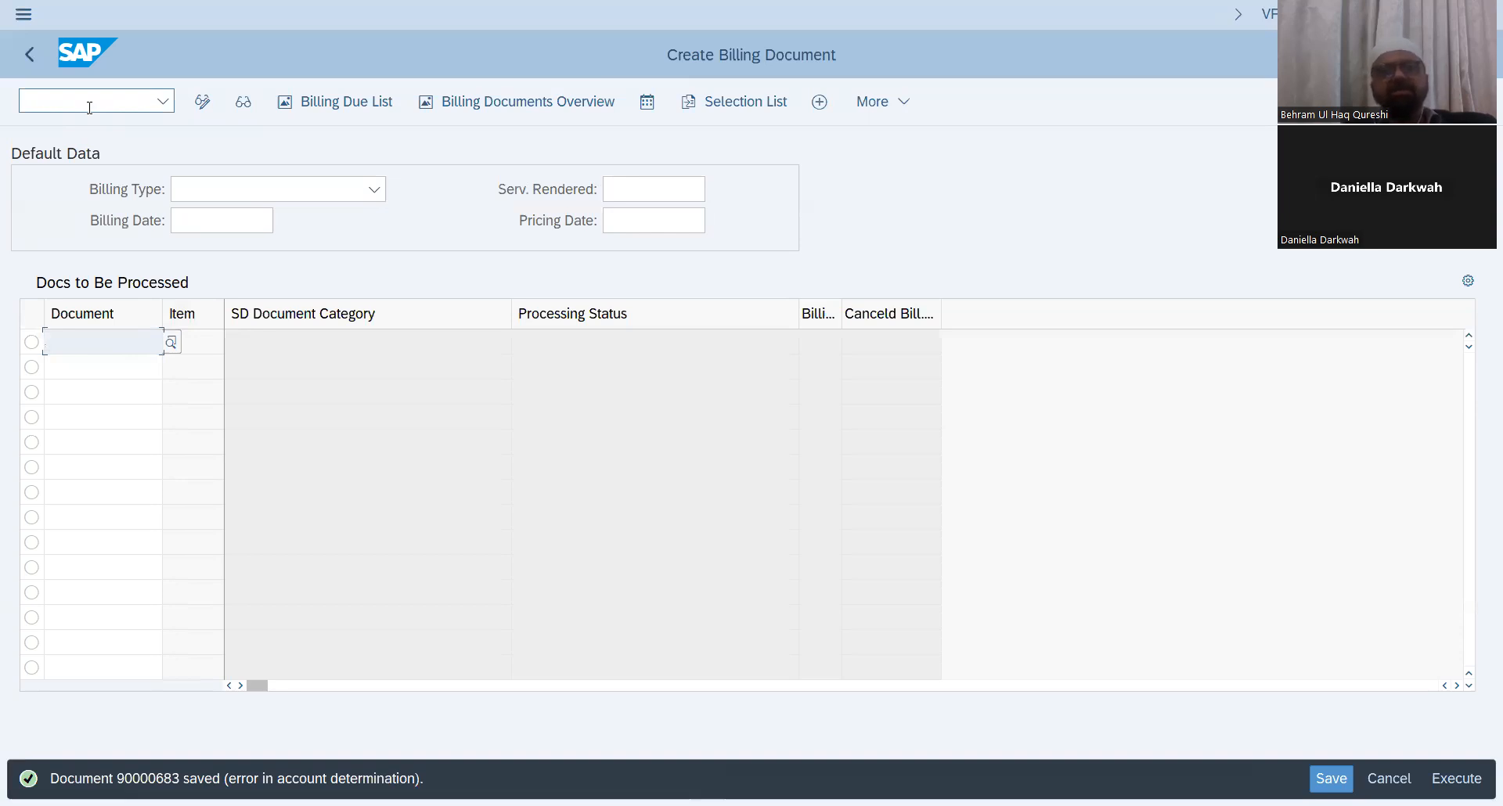
# Step: Open scheduling agreement 30000016 for change and display the item's schedule lines
pyautogui.click(90, 107)
pyautogui.write('/nvf02')
pyautogui.press('Return')
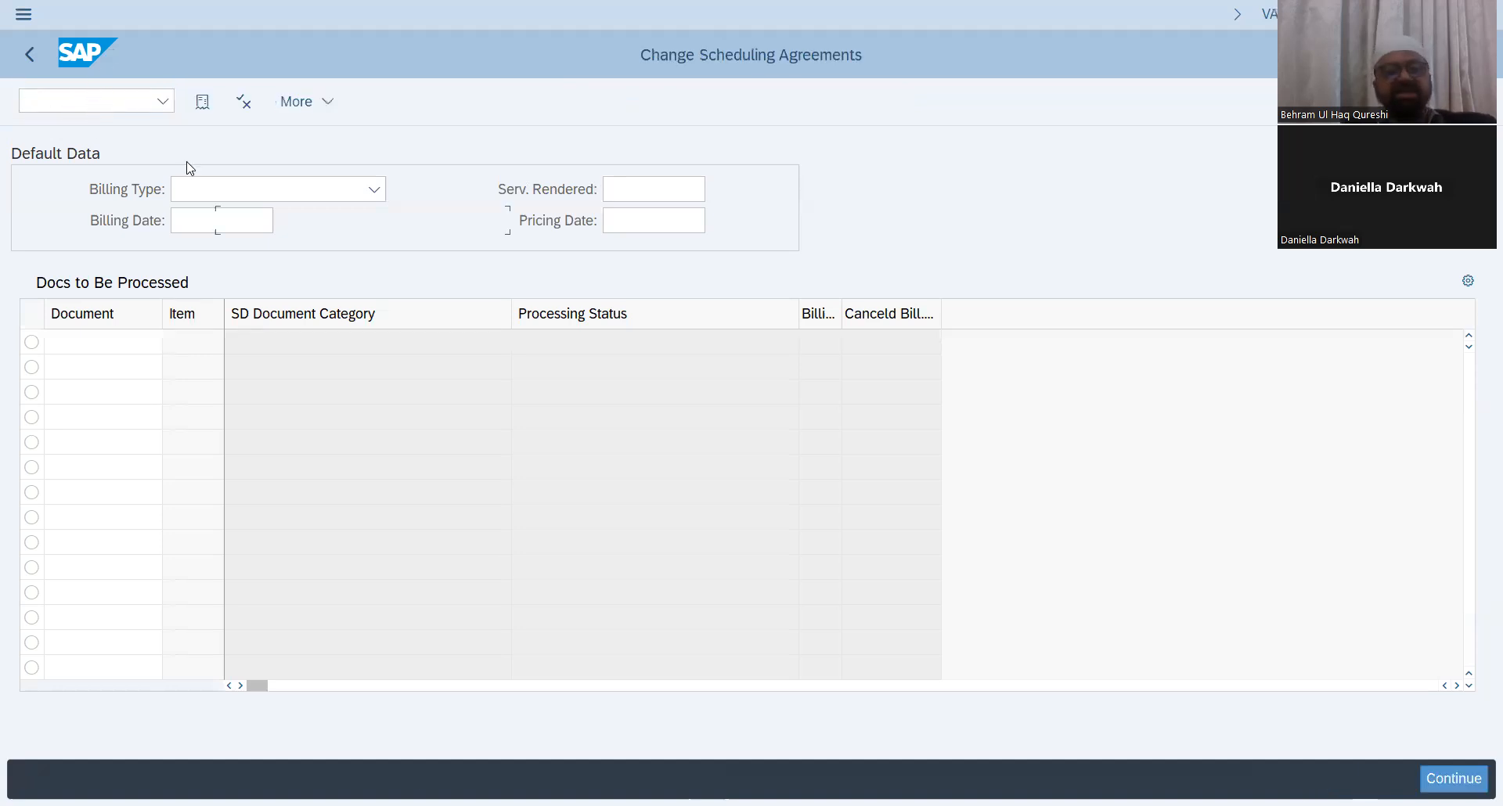
pyautogui.press('Return')
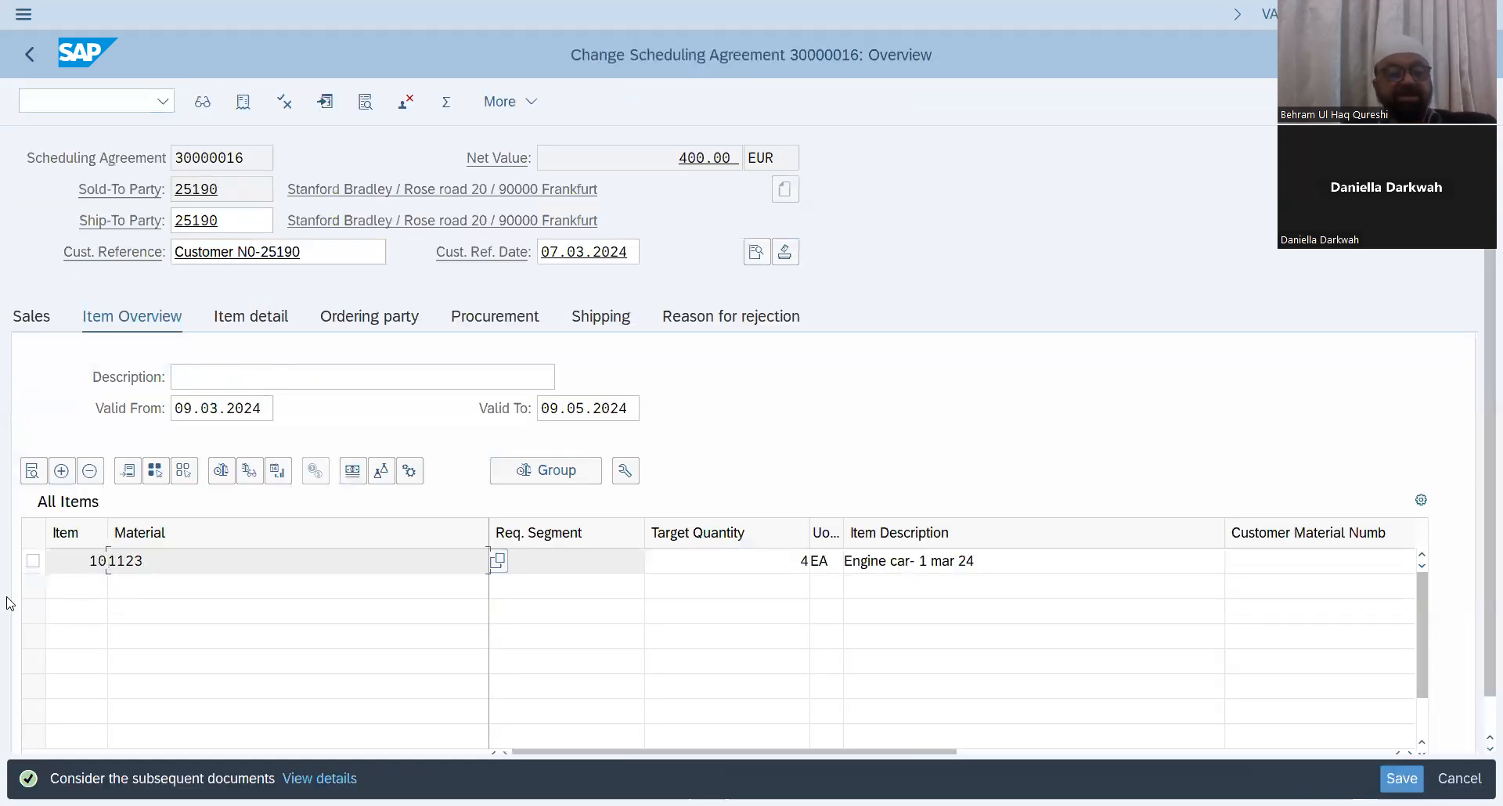
pyautogui.click(32, 561)
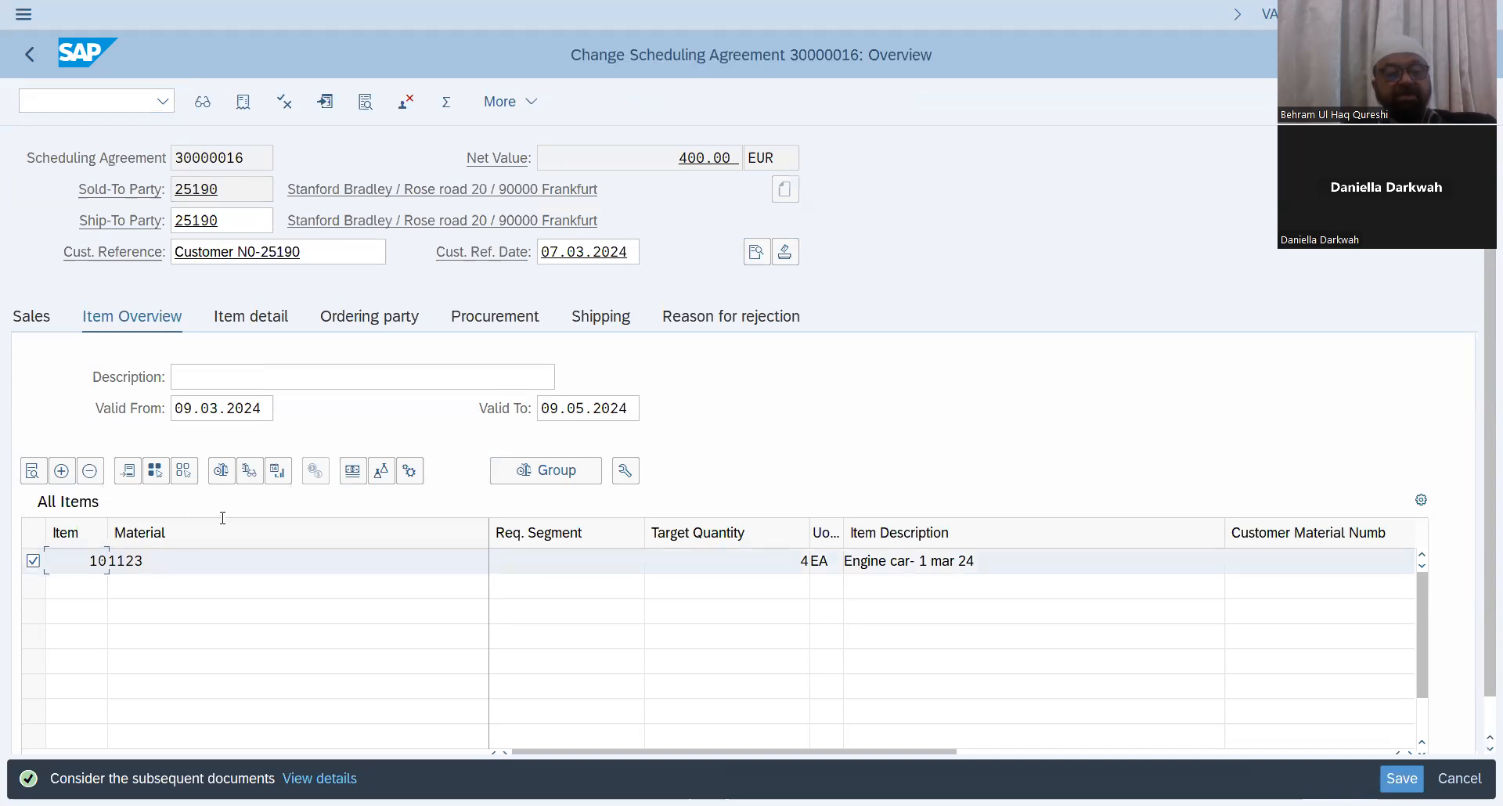
pyautogui.click(32, 471)
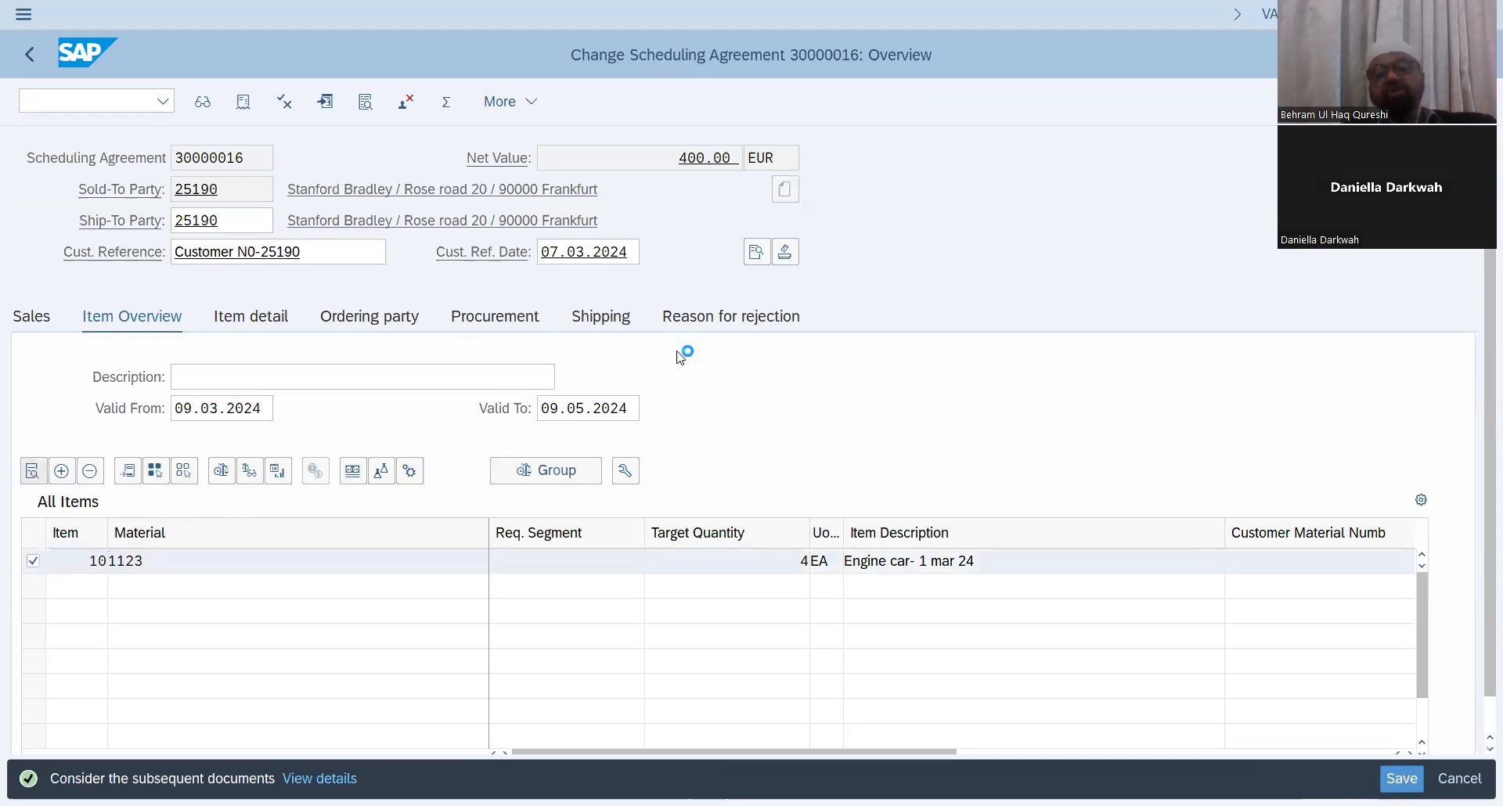
pyautogui.click(757, 288)
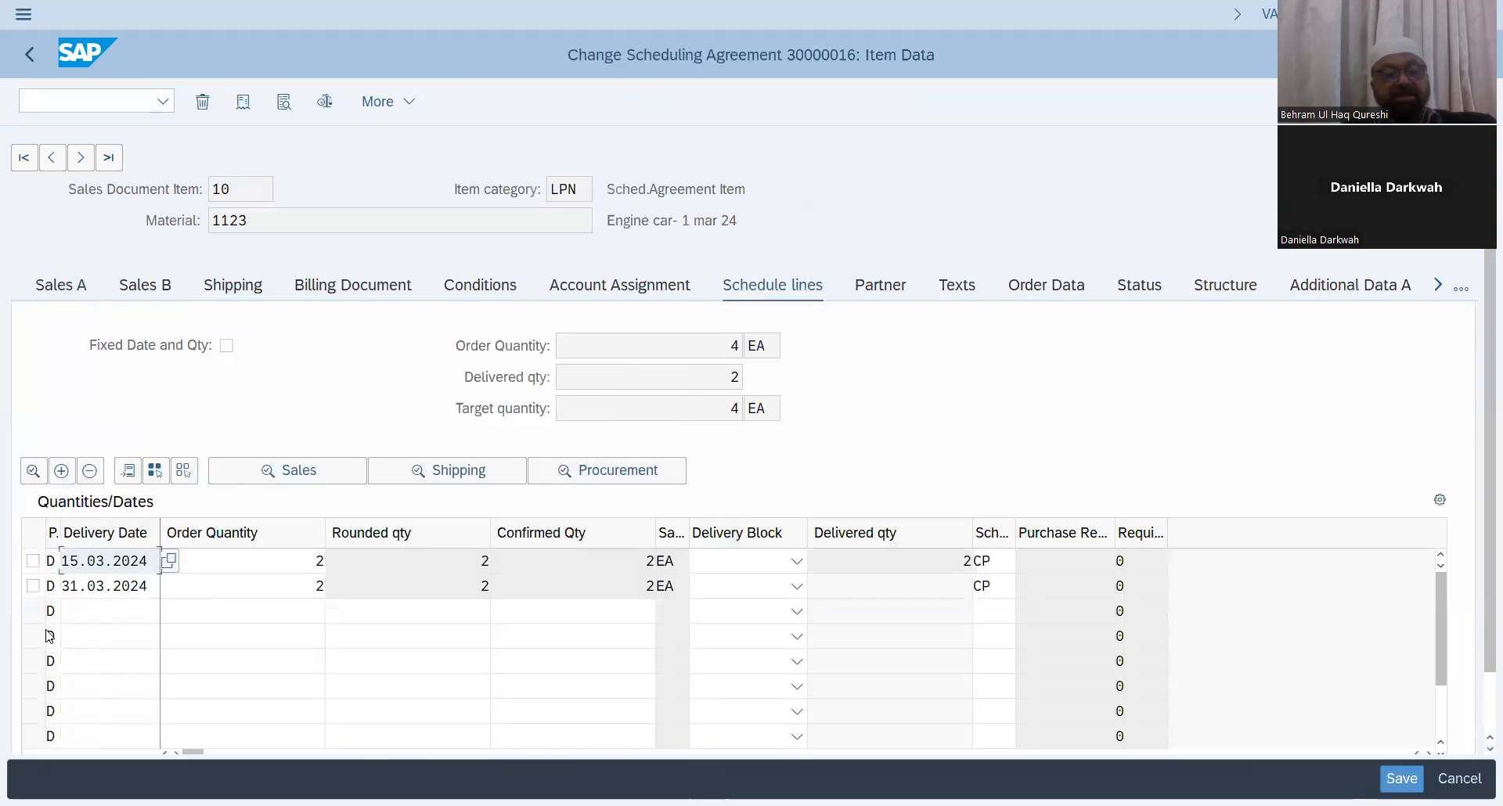
# Step: Select the 31.03.2024 schedule line and start delivery for the scheduling agreement, leaving the log
pyautogui.click(35, 585)
pyautogui.click(407, 107)
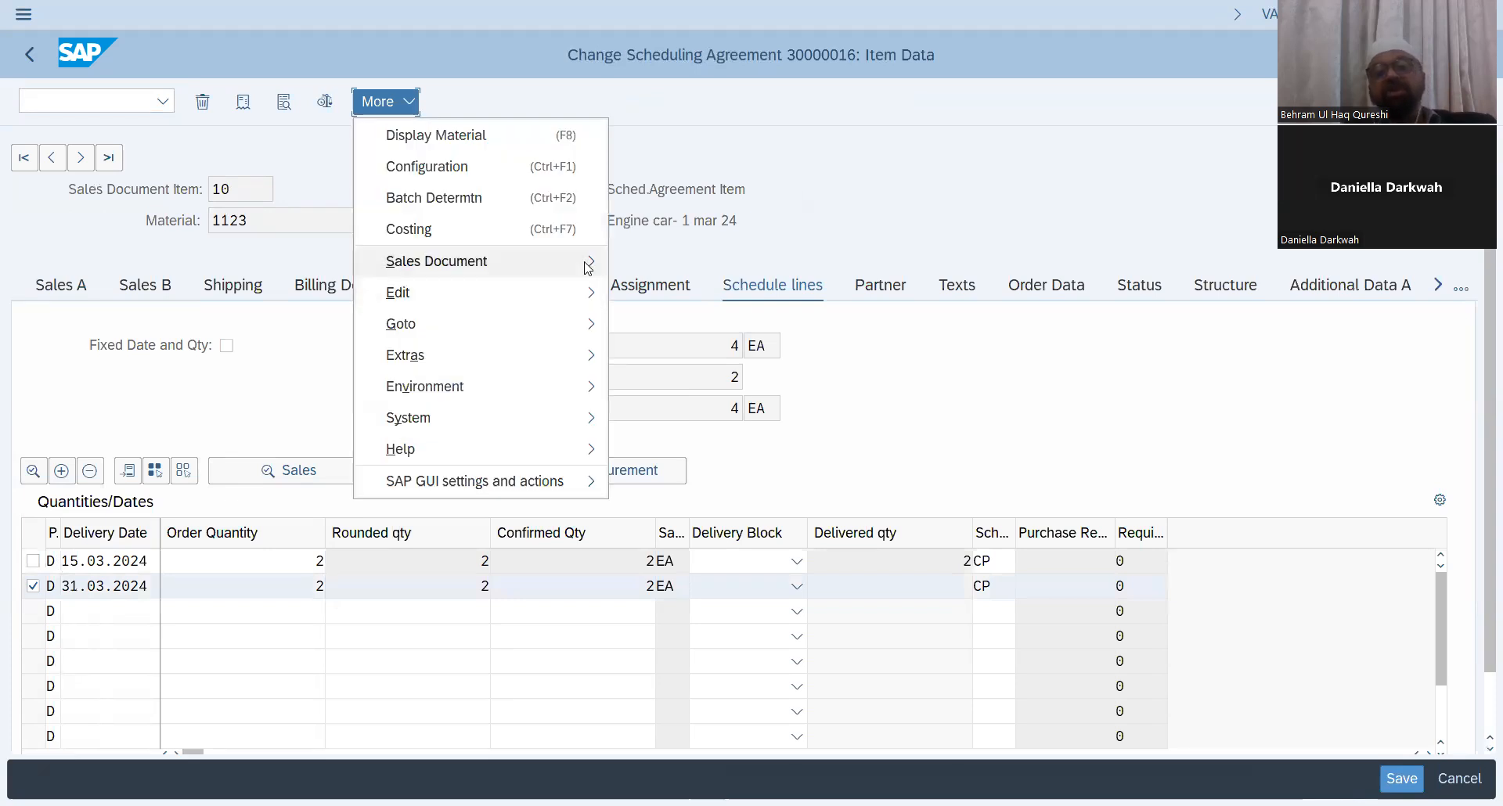
pyautogui.moveTo(588, 267)
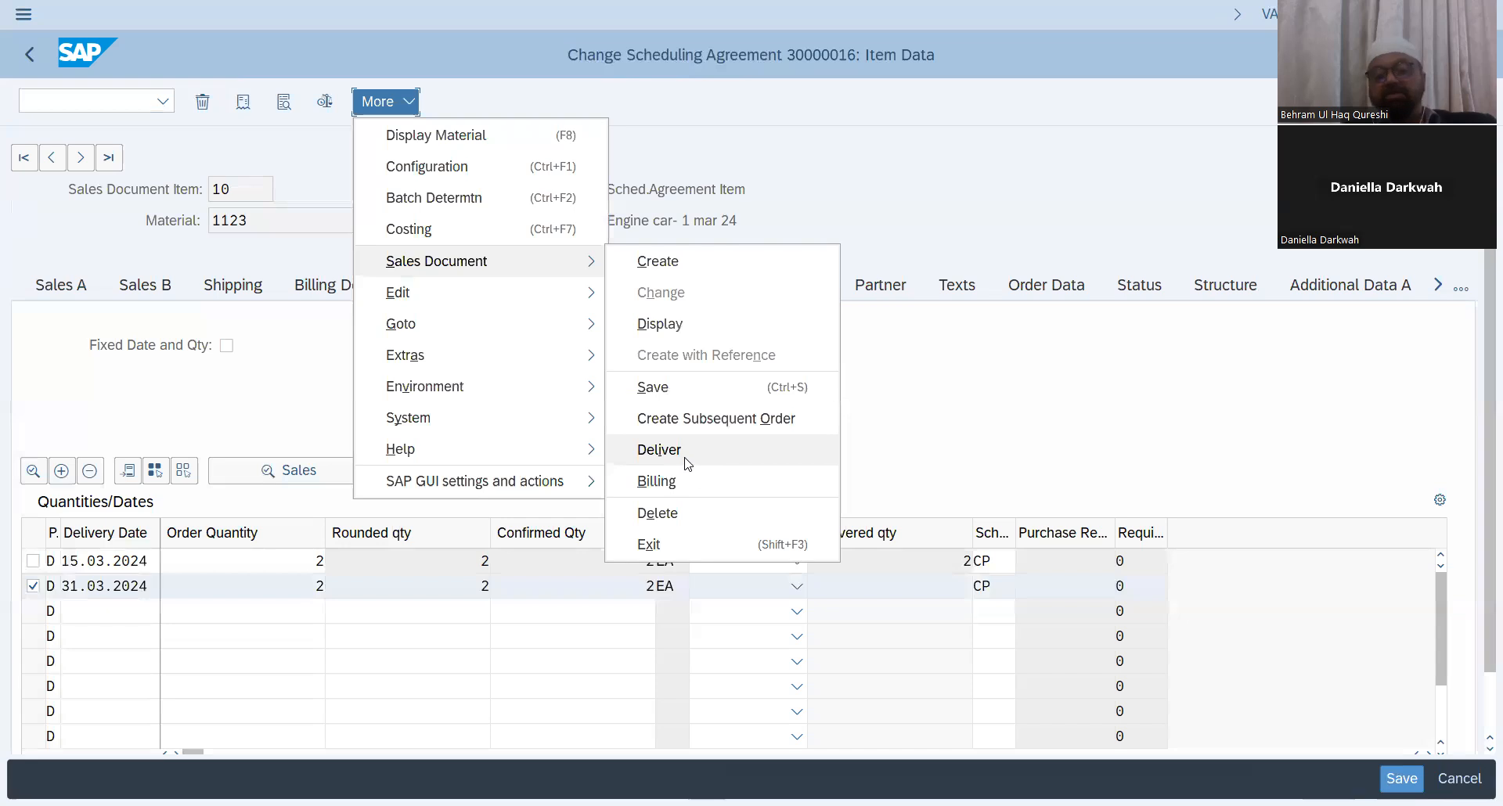
pyautogui.click(678, 455)
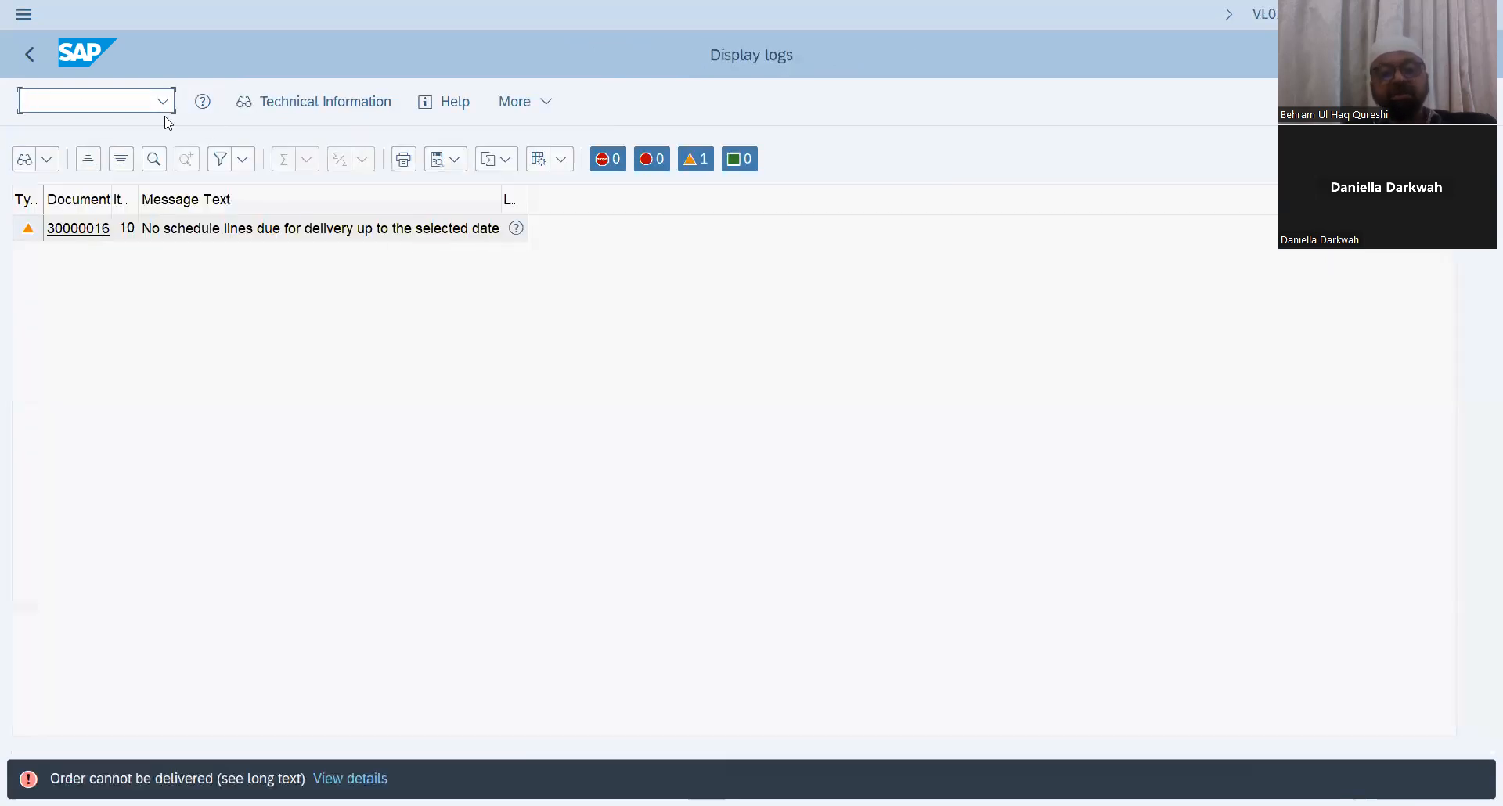
pyautogui.click(38, 56)
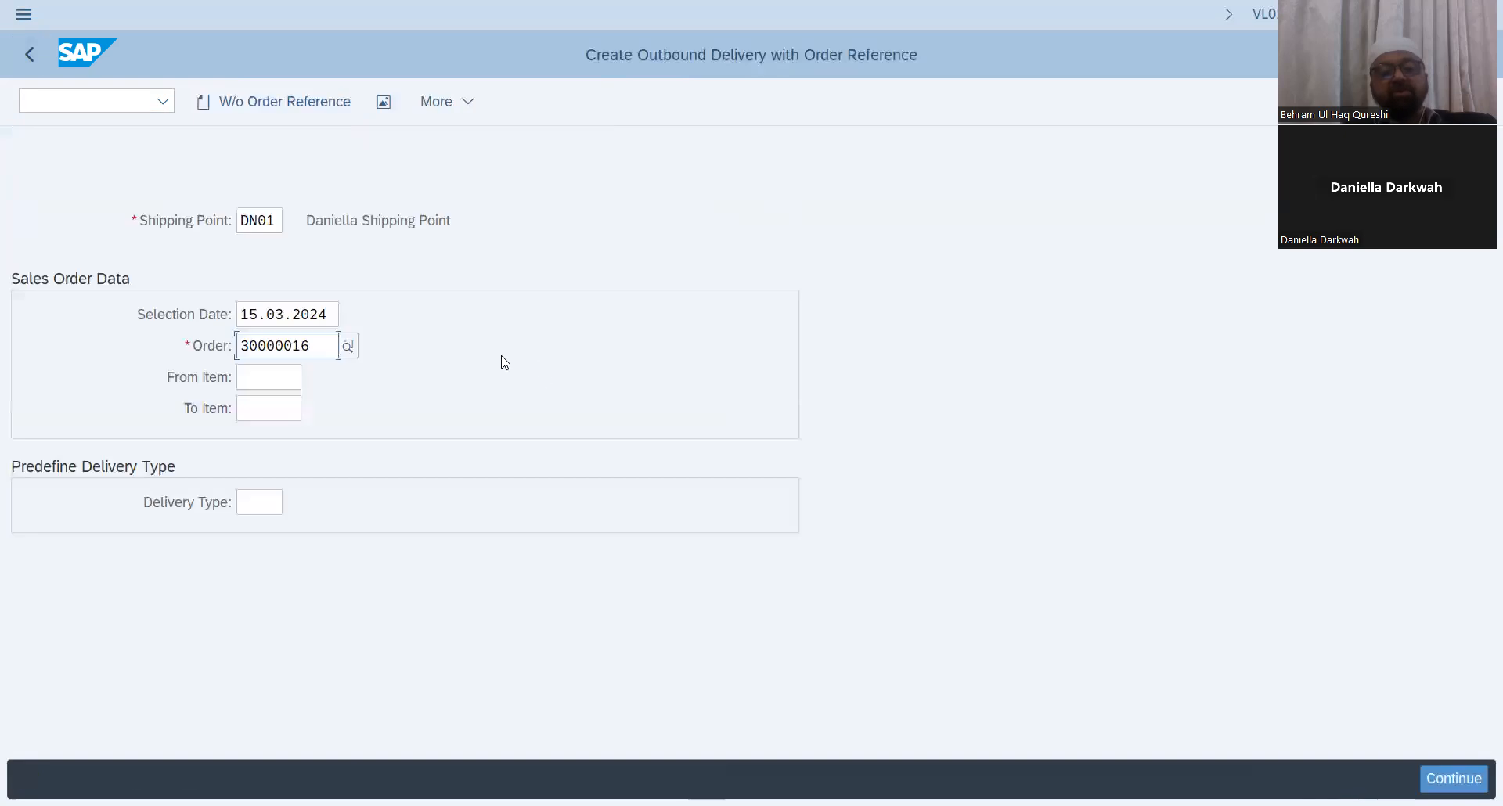
# Step: Set the delivery selection date to 31.03.2024 and continue to create the outbound delivery
pyautogui.moveTo(335, 316); pyautogui.dragTo(15, 320)
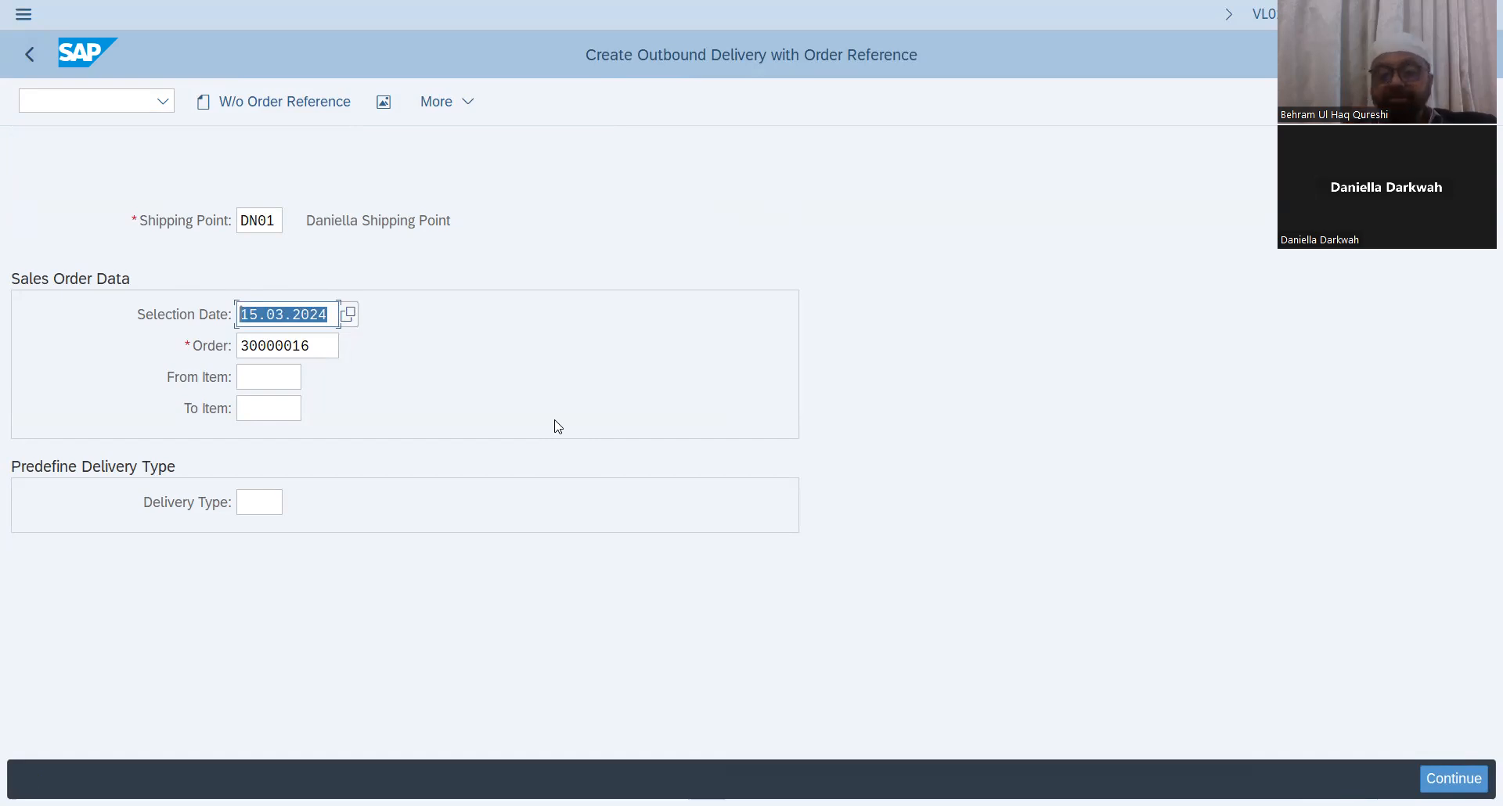
pyautogui.press('BackSpace')
pyautogui.write('31')
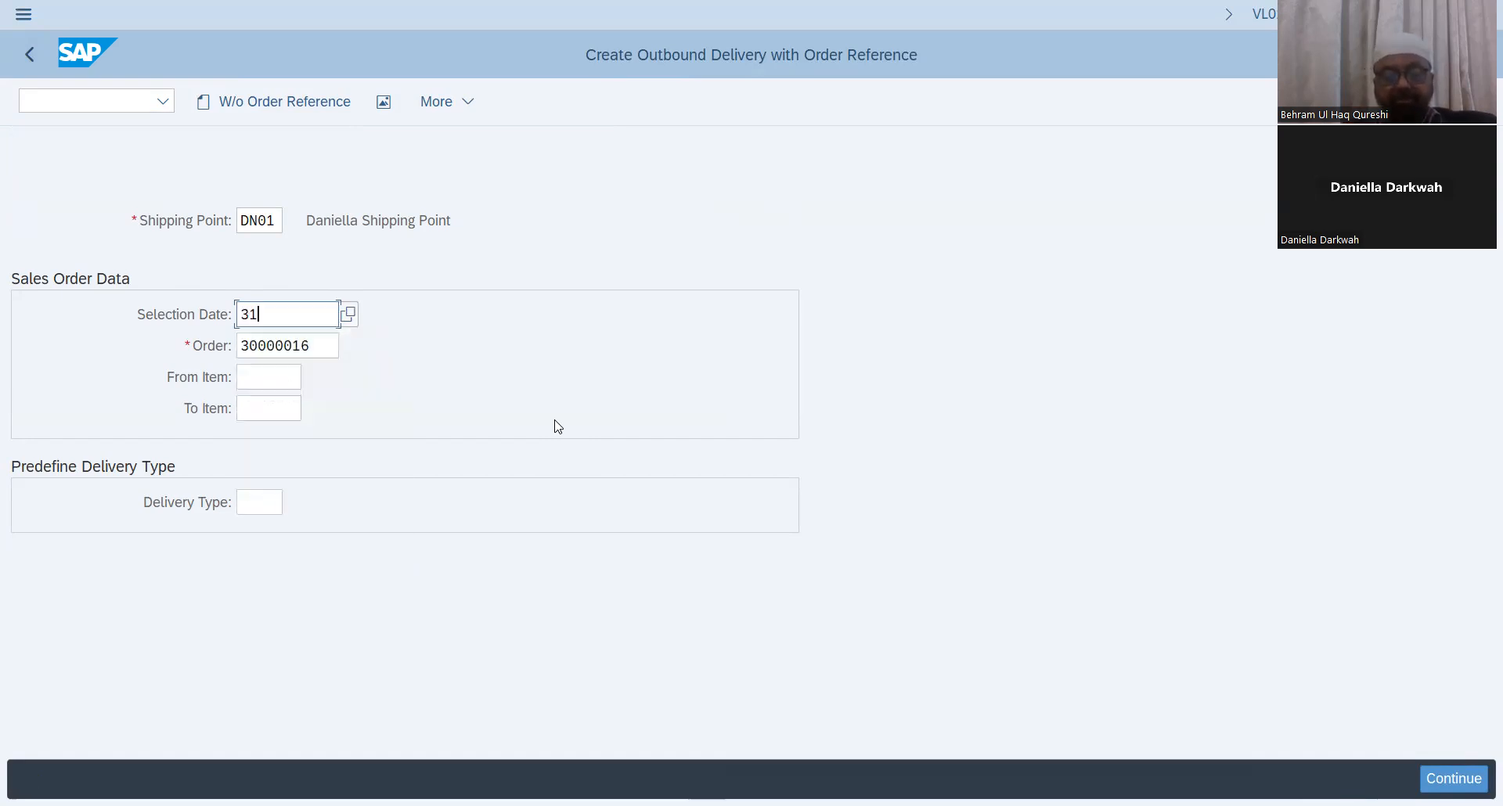
pyautogui.write('032024')
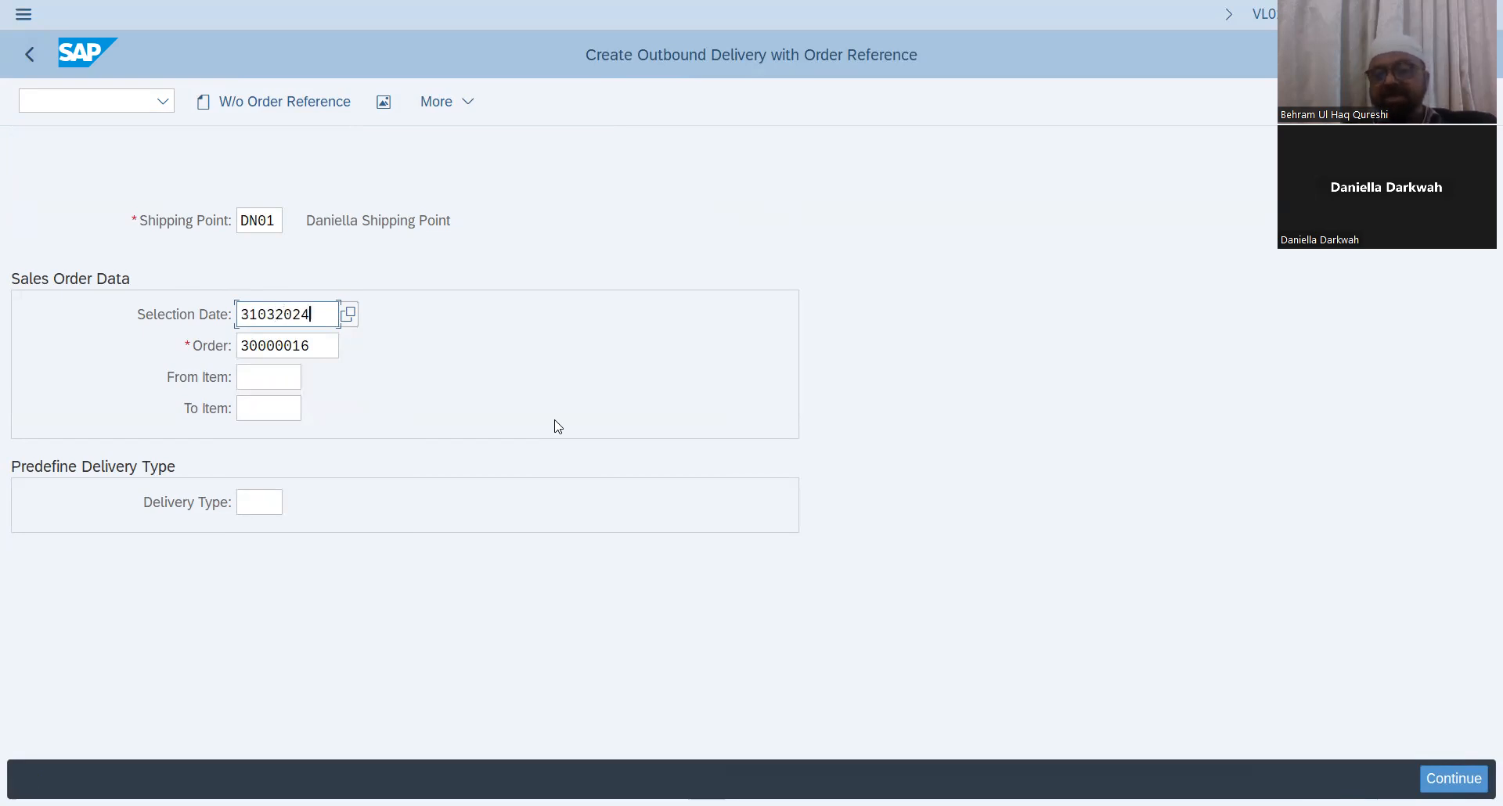
pyautogui.press('Return')
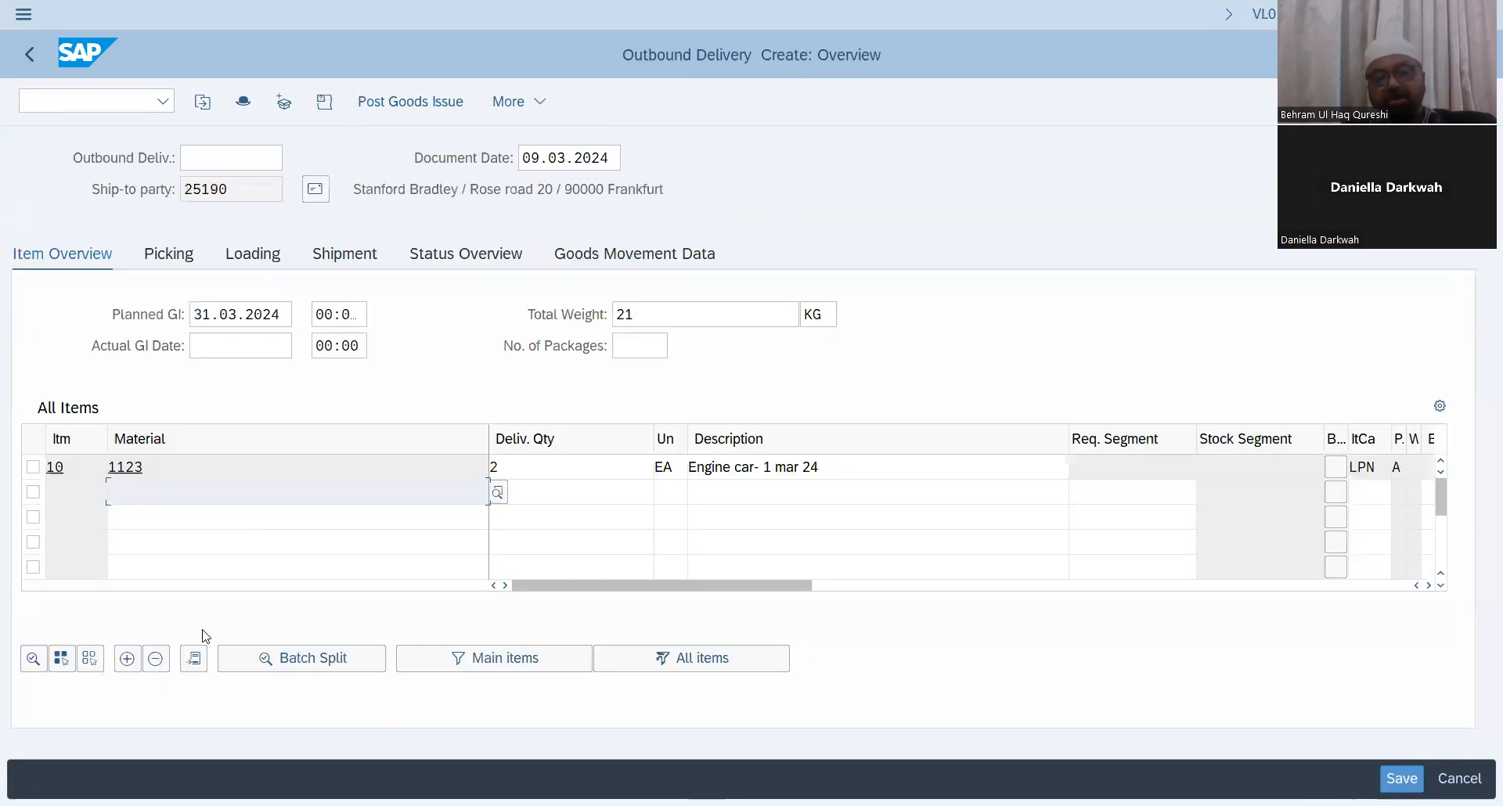
# Step: Copy the planned goods issue date 31.03.2024 into the actual goods issue date
pyautogui.moveTo(288, 316); pyautogui.dragTo(56, 316)
pyautogui.hotkey('ctrl', 'c')
pyautogui.click(55, 315)
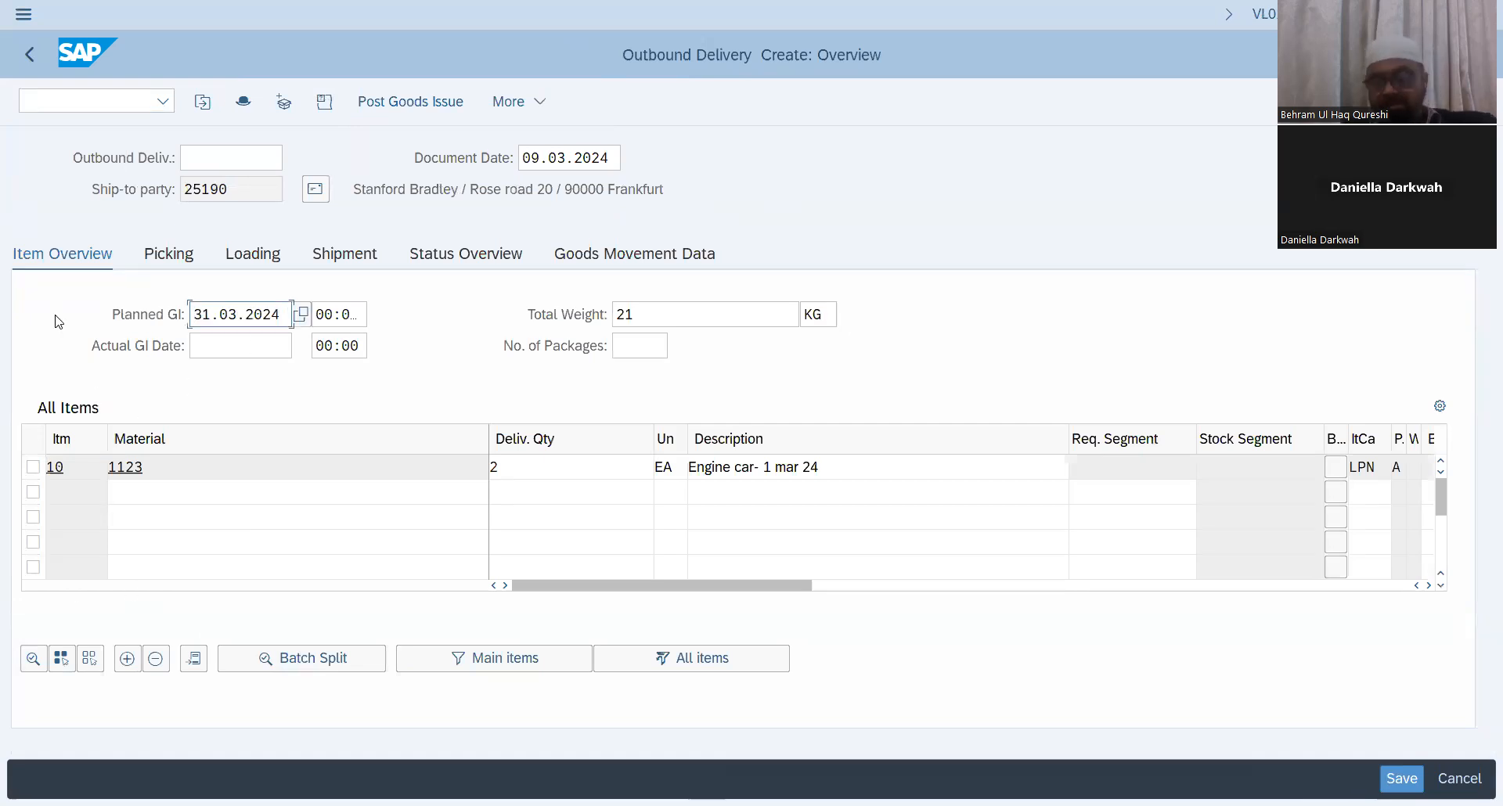
pyautogui.click(249, 349)
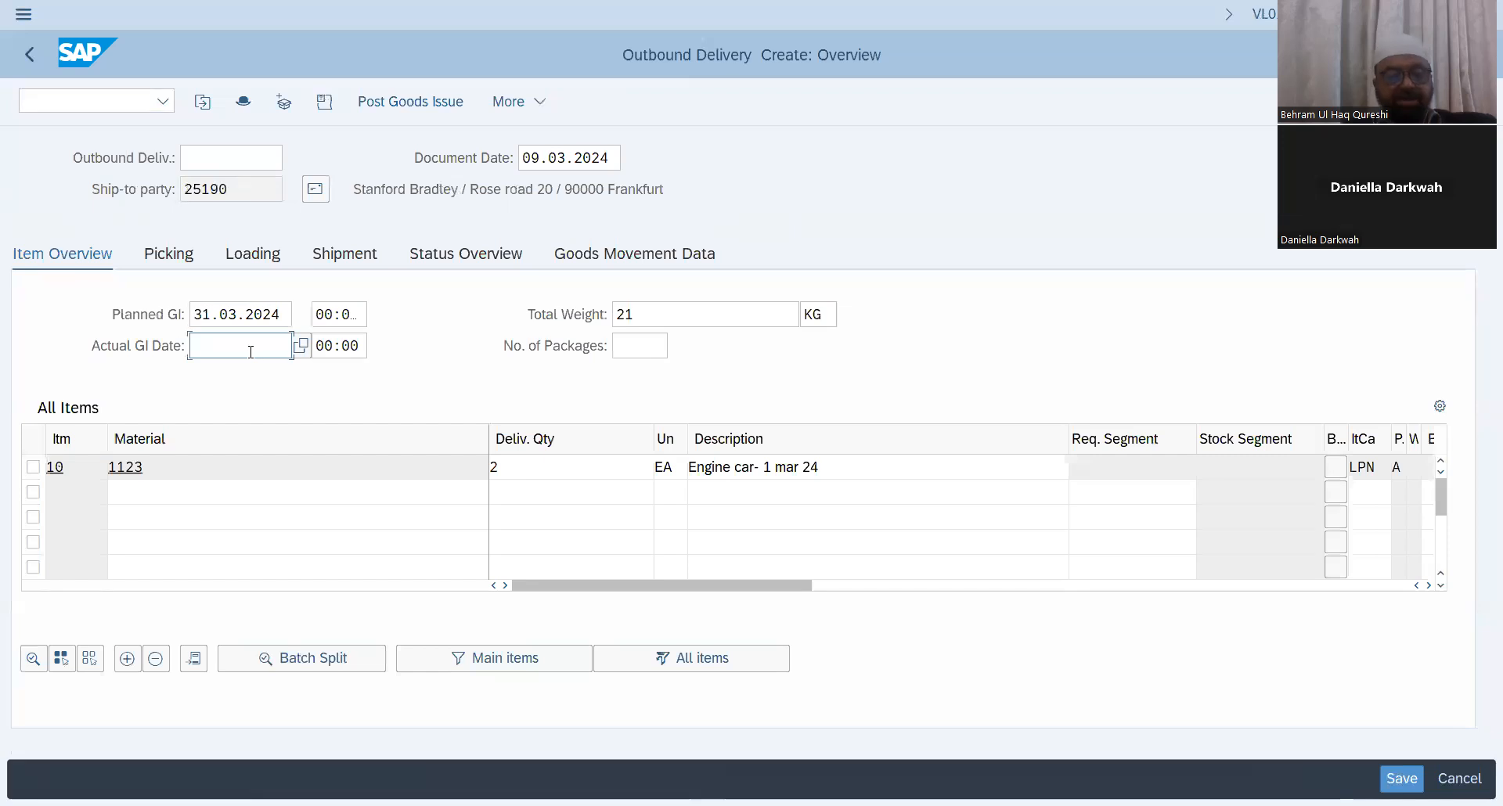
pyautogui.hotkey('ctrl', 'v')
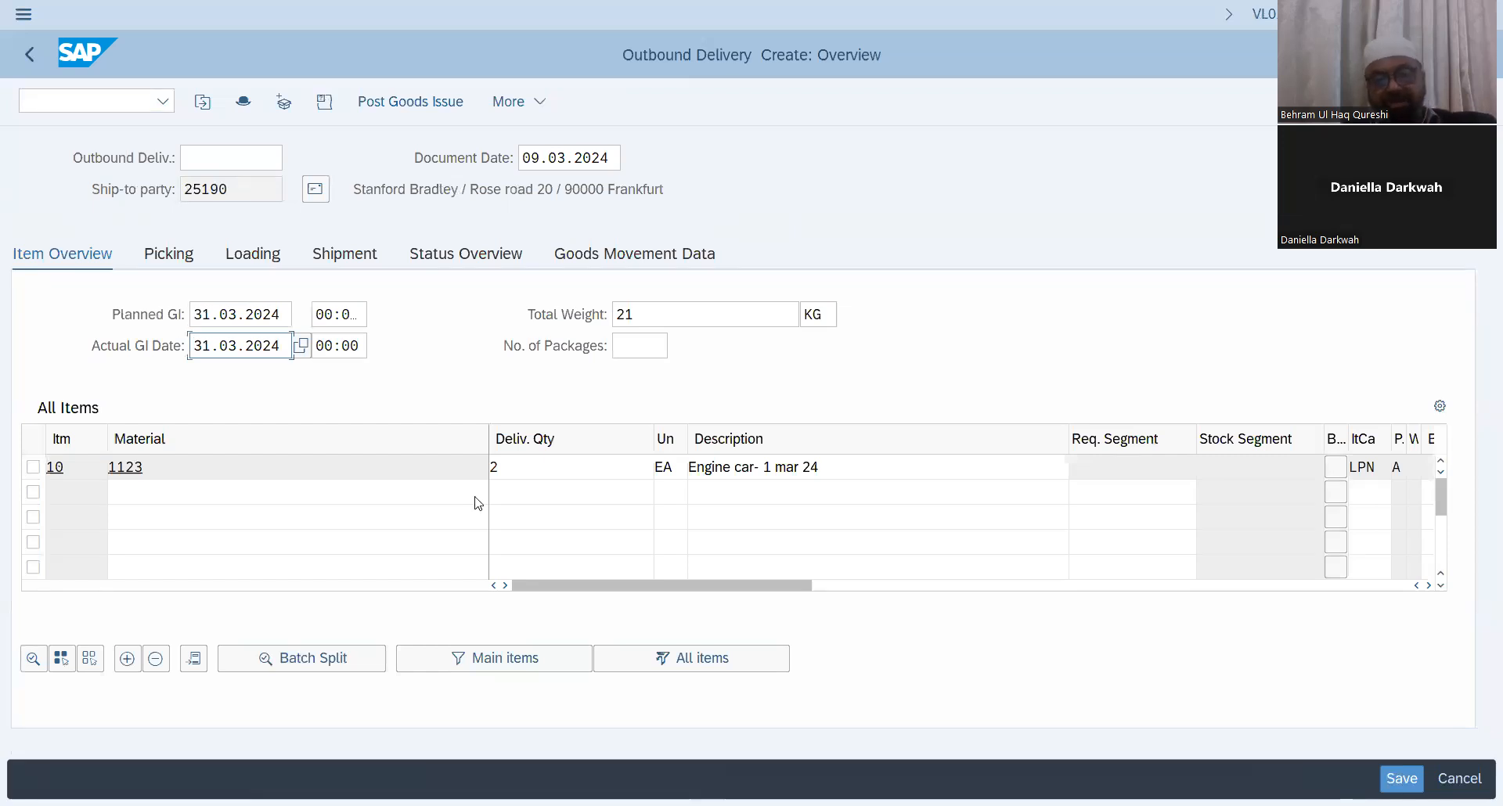
# Step: Set delivery item 10's storage location to SL01 and post goods issue for the outbound delivery
pyautogui.moveTo(627, 586); pyautogui.dragTo(777, 591)
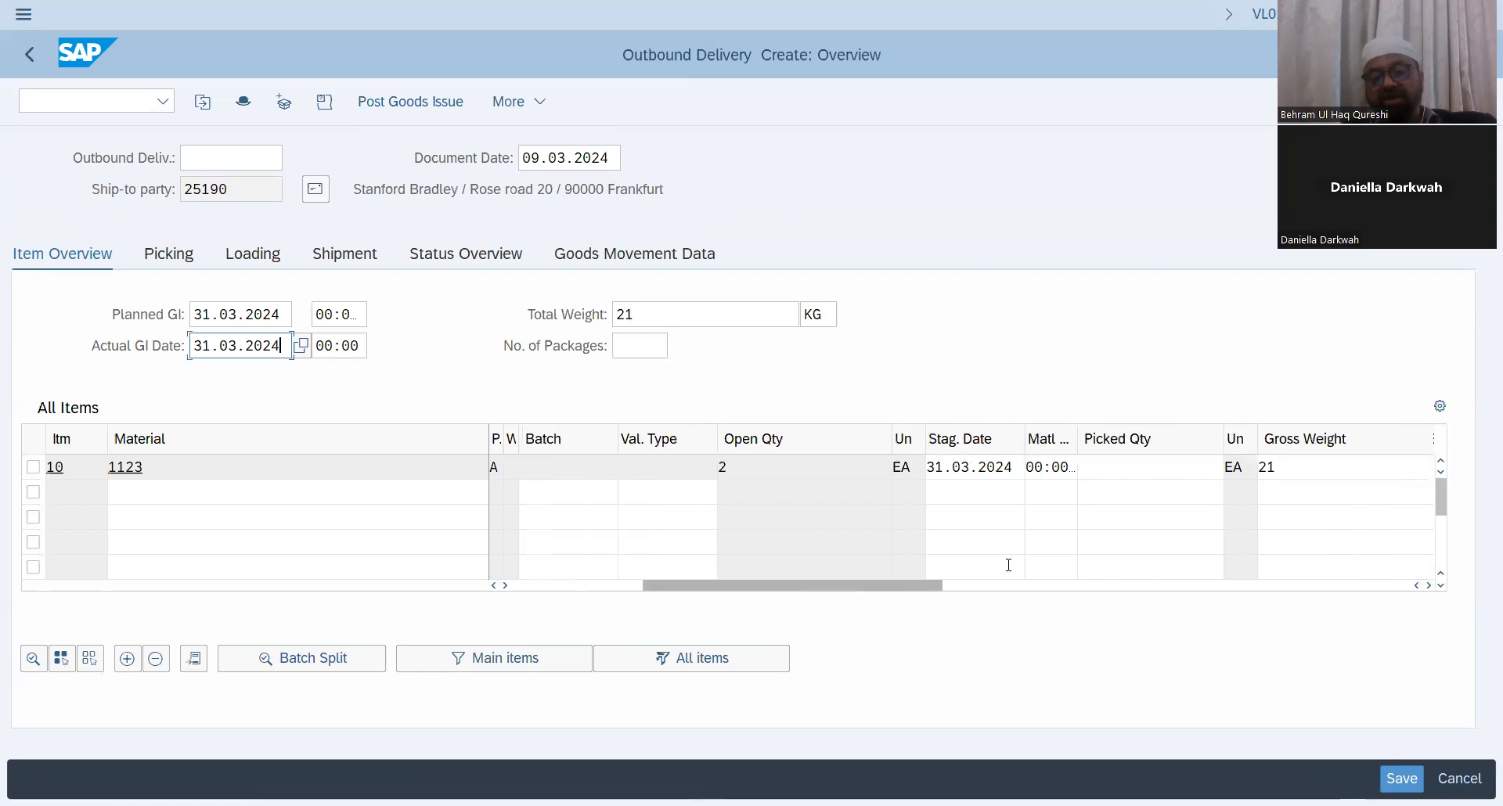
pyautogui.click(1103, 466)
pyautogui.moveTo(935, 587); pyautogui.dragTo(1123, 579)
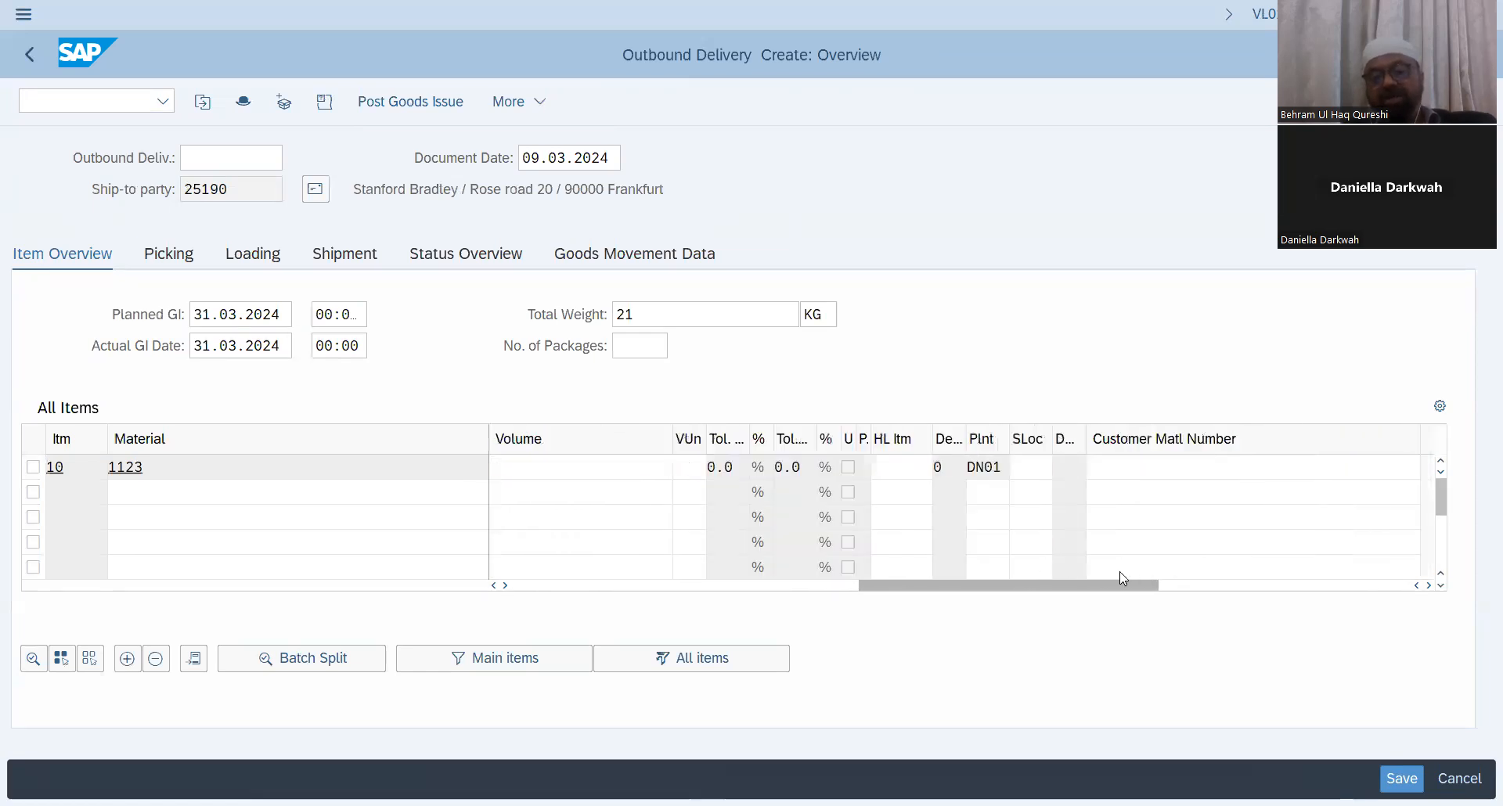
pyautogui.click(1038, 471)
pyautogui.write('SL')
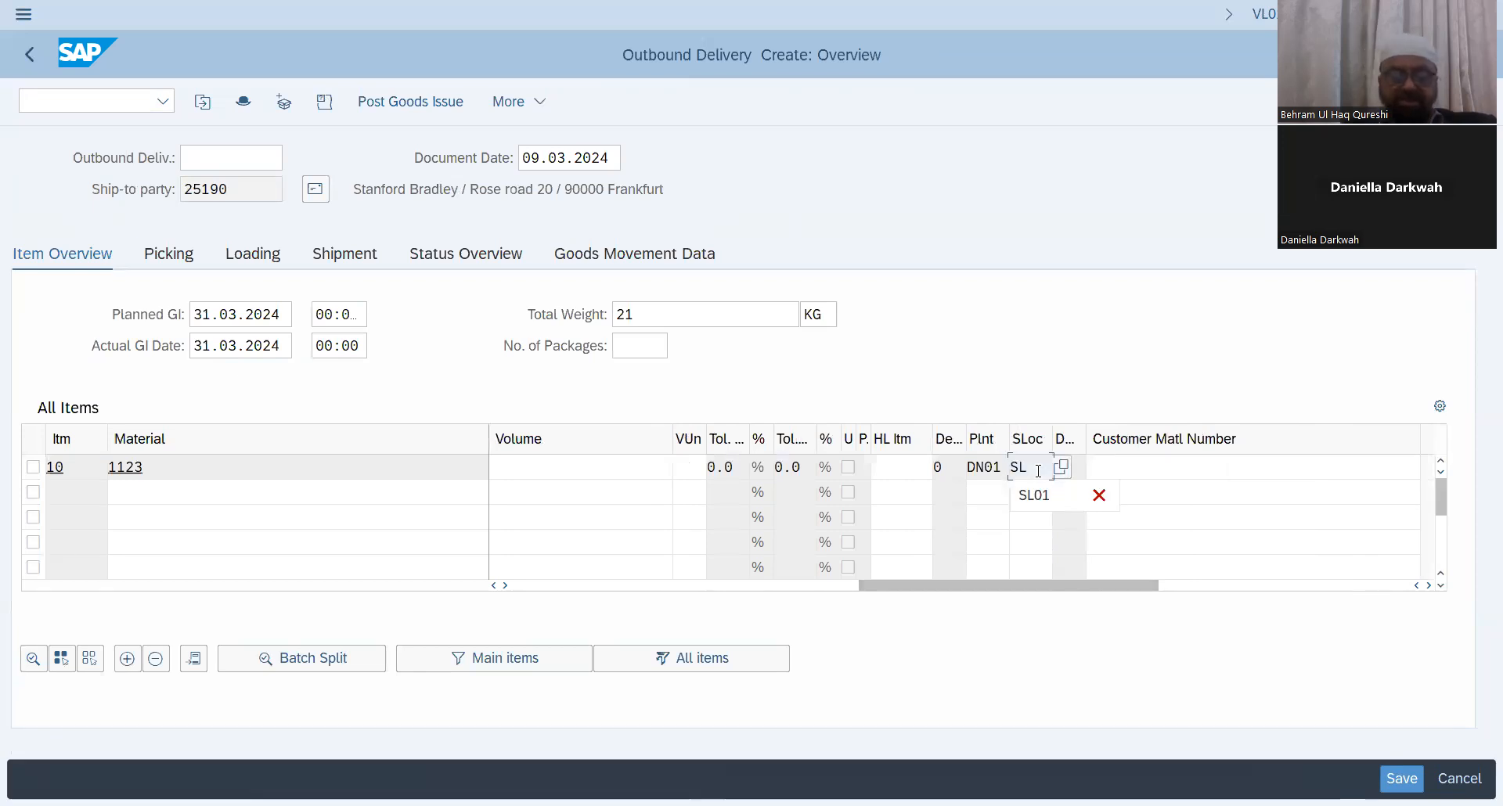
pyautogui.write('01')
pyautogui.press('Return')
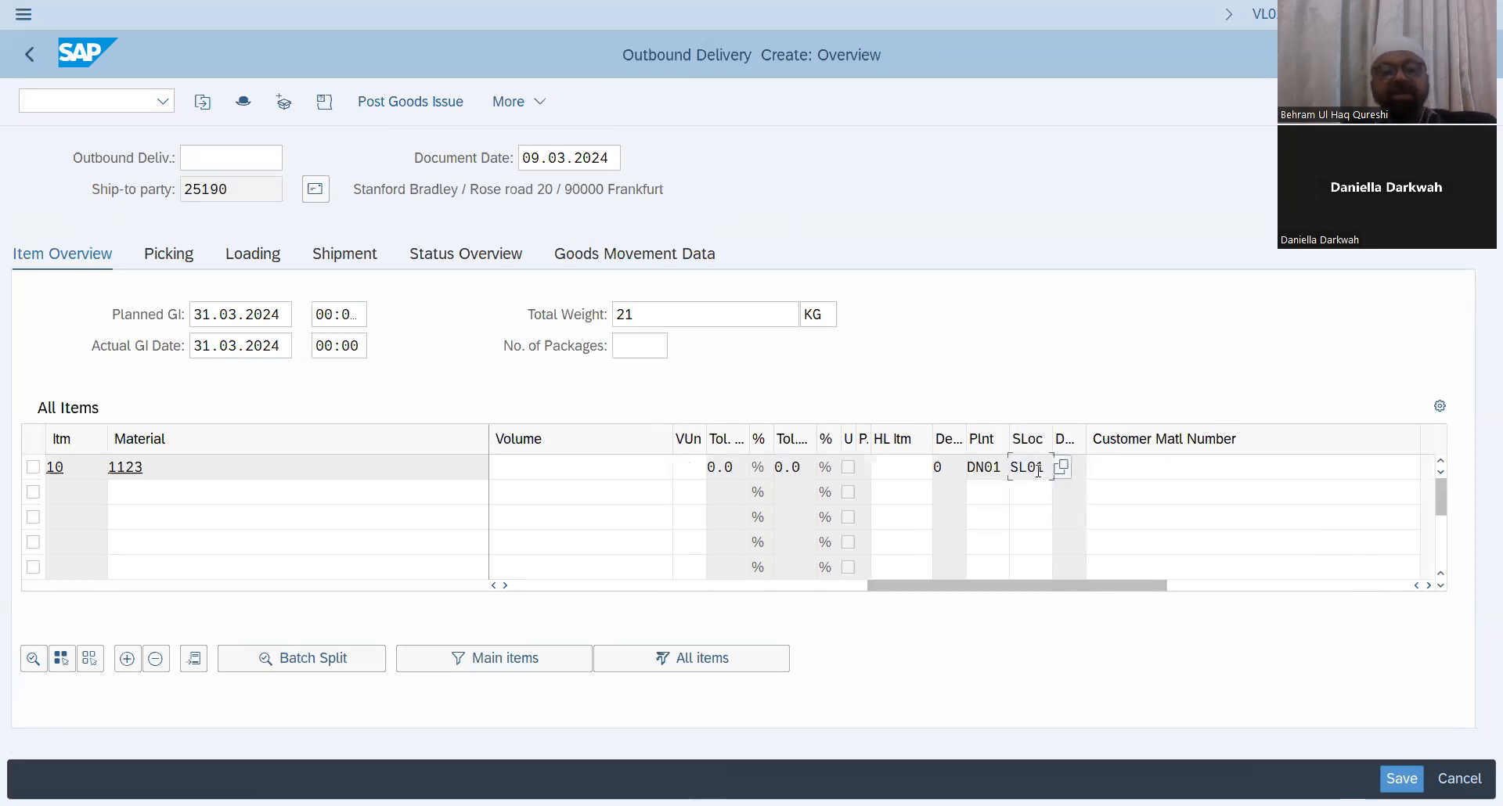
pyautogui.click(416, 110)
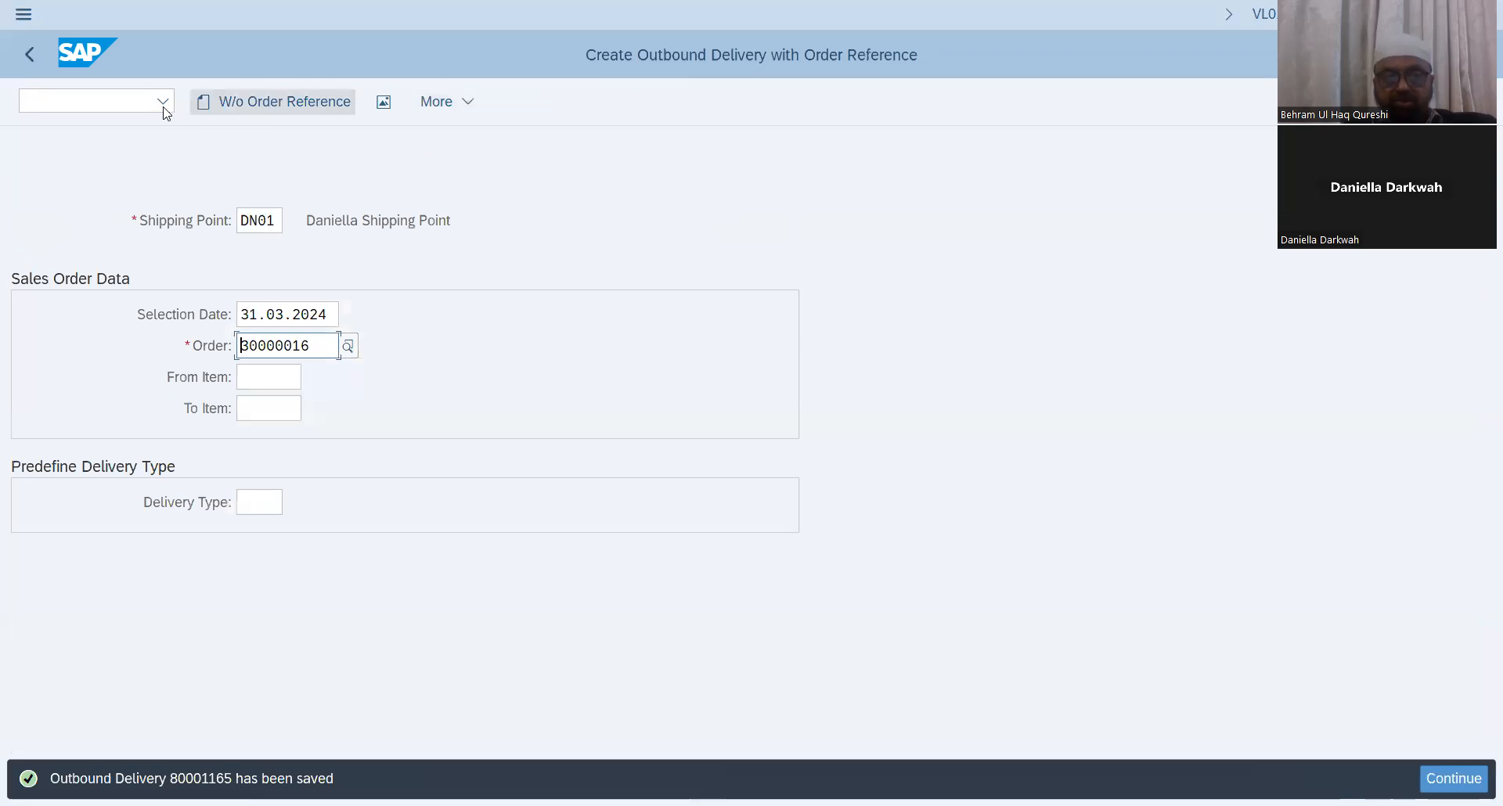
# Step: Open scheduling agreement 30000016 in change mode, show its document flow, and display the selected document
pyautogui.click(122, 105)
pyautogui.write('/nva02')
pyautogui.press('Return')
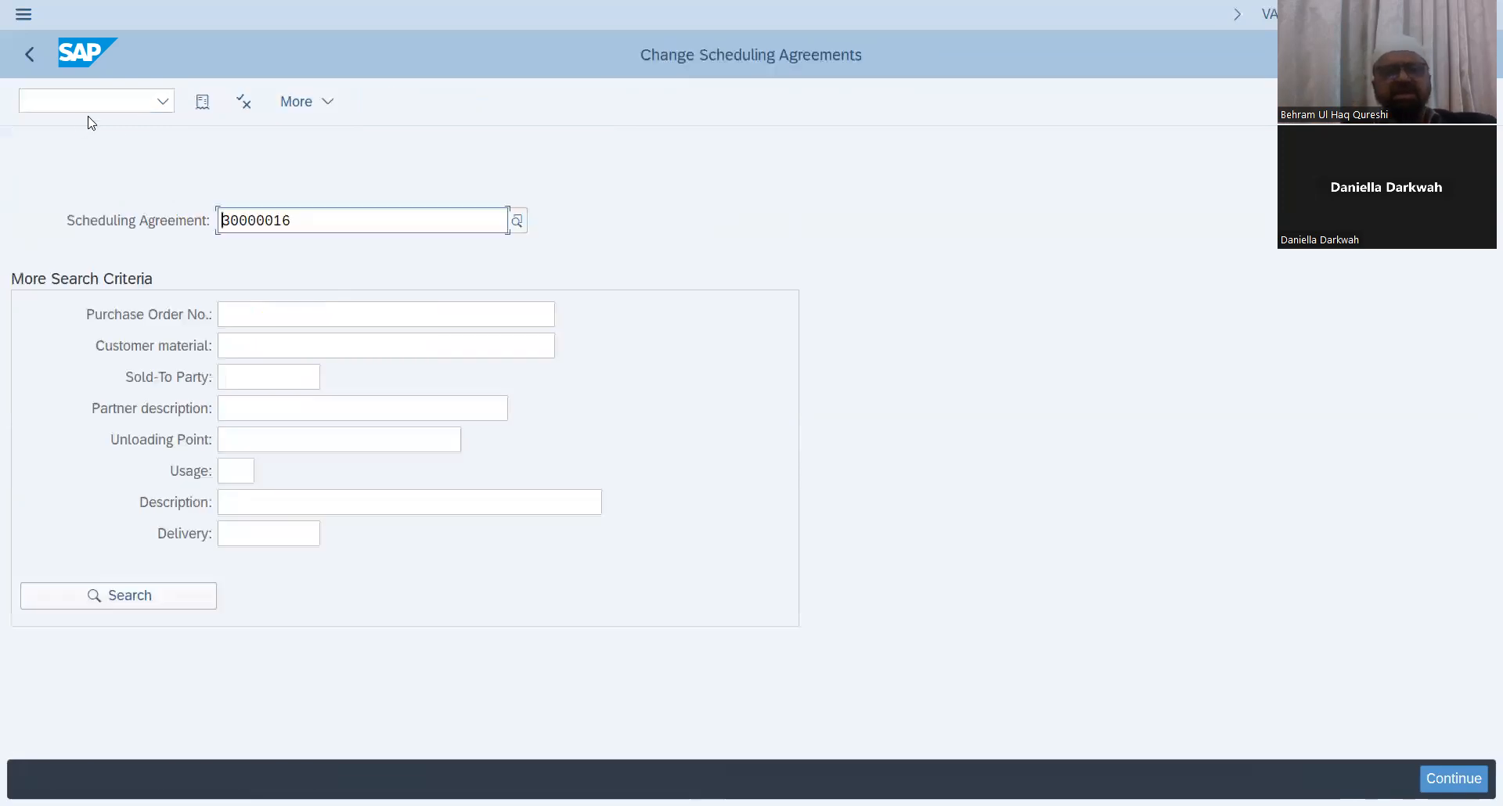
pyautogui.press('Return')
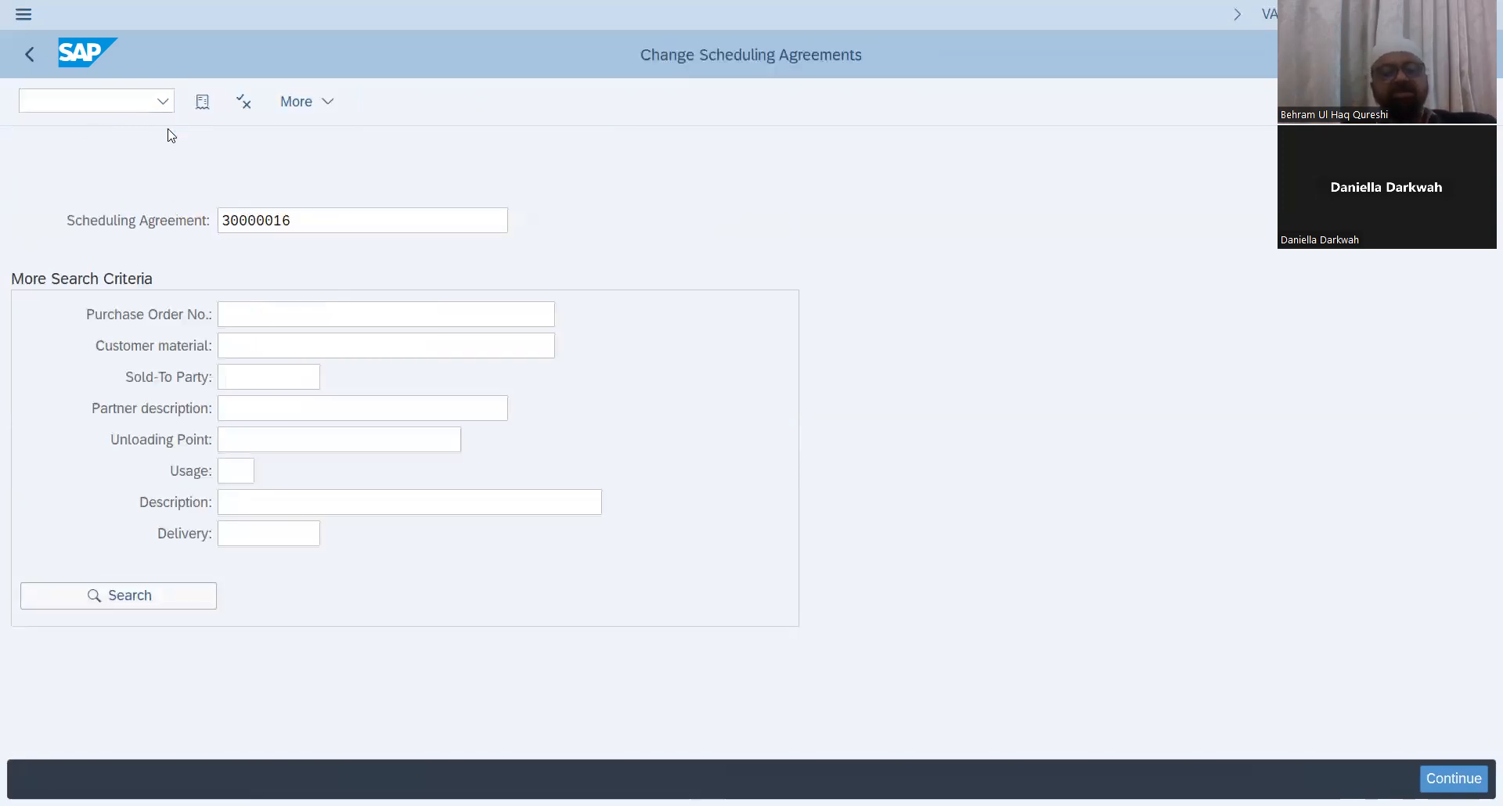
pyautogui.click(244, 109)
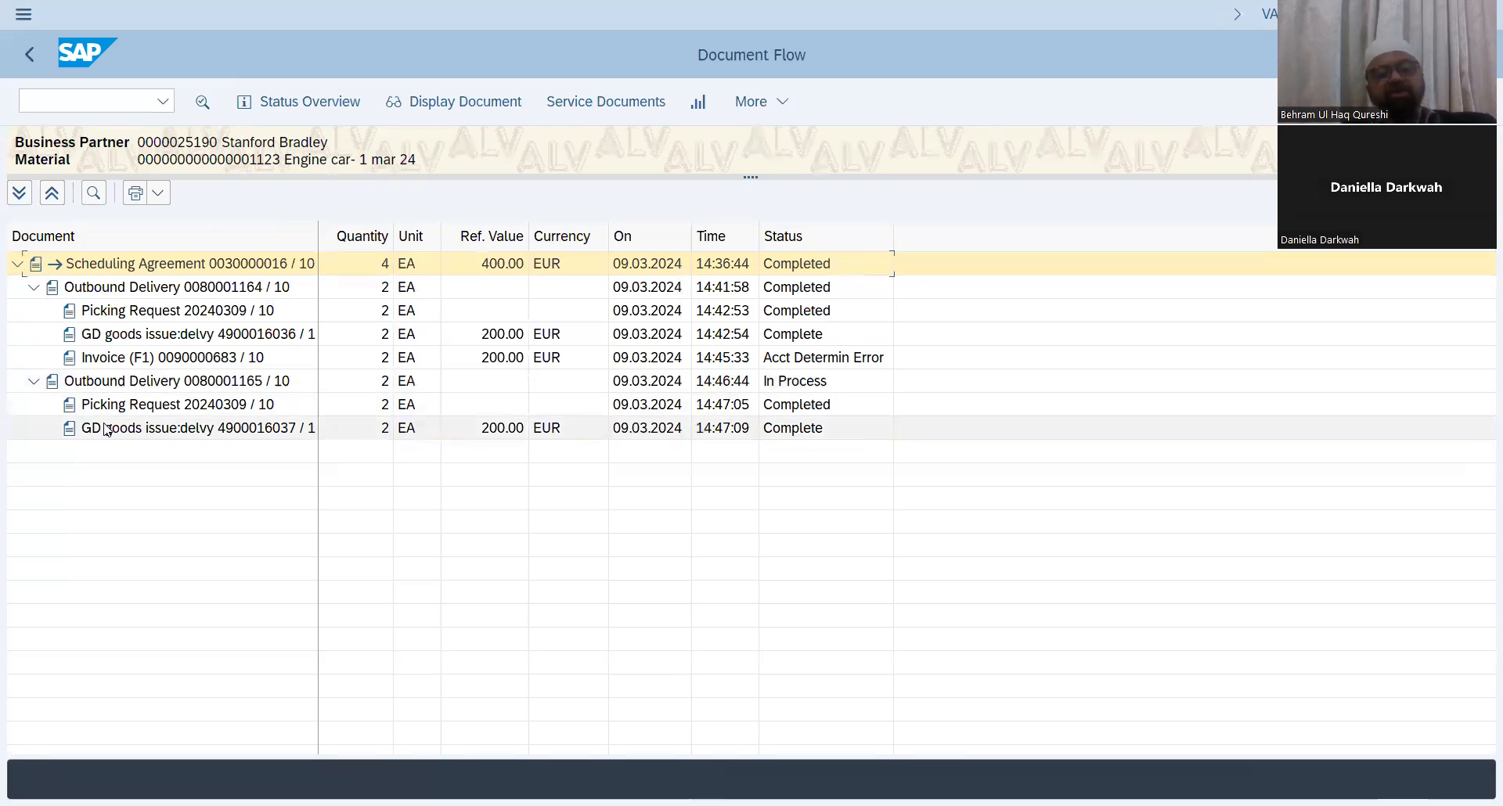
pyautogui.click(440, 114)
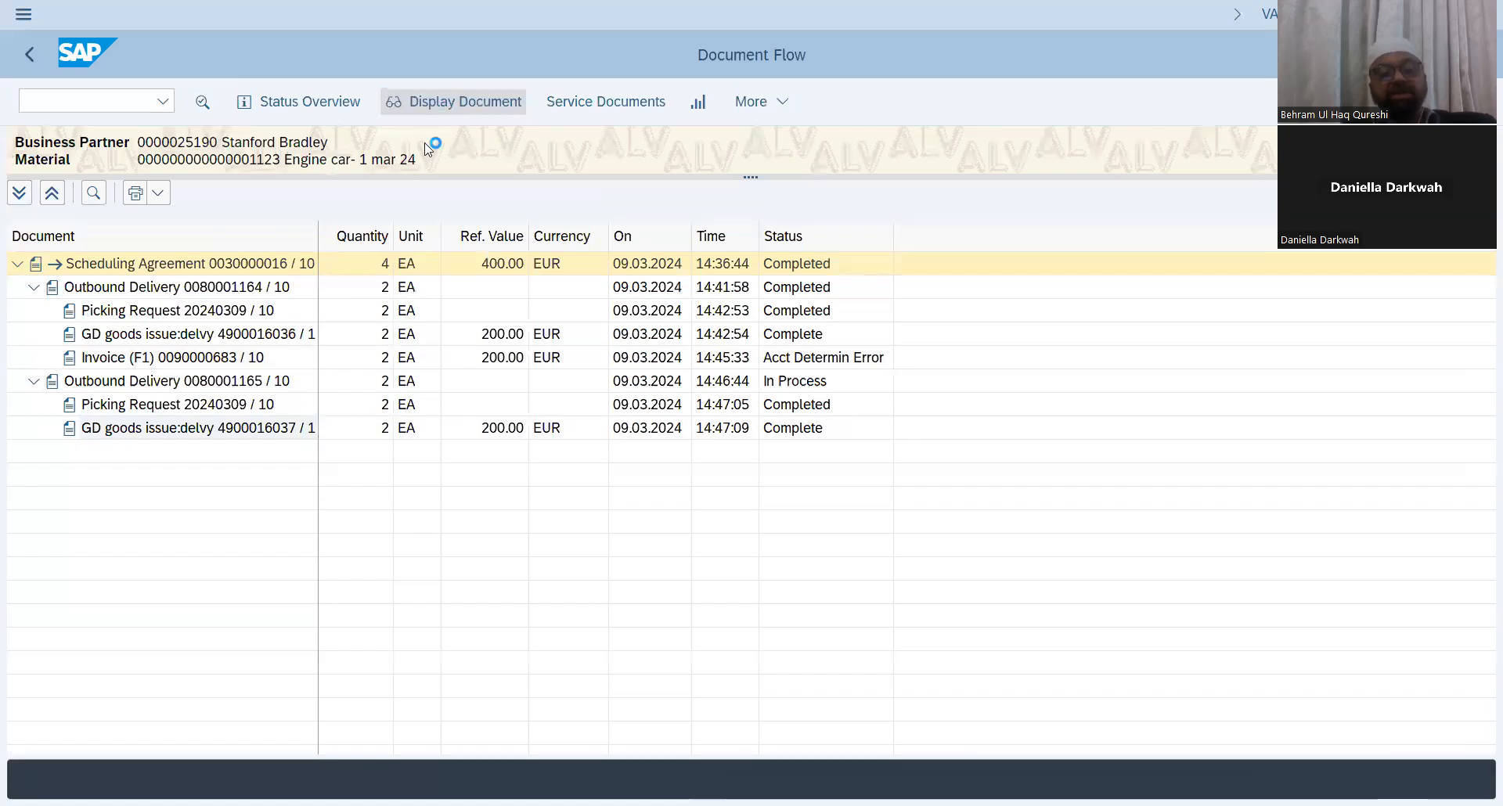
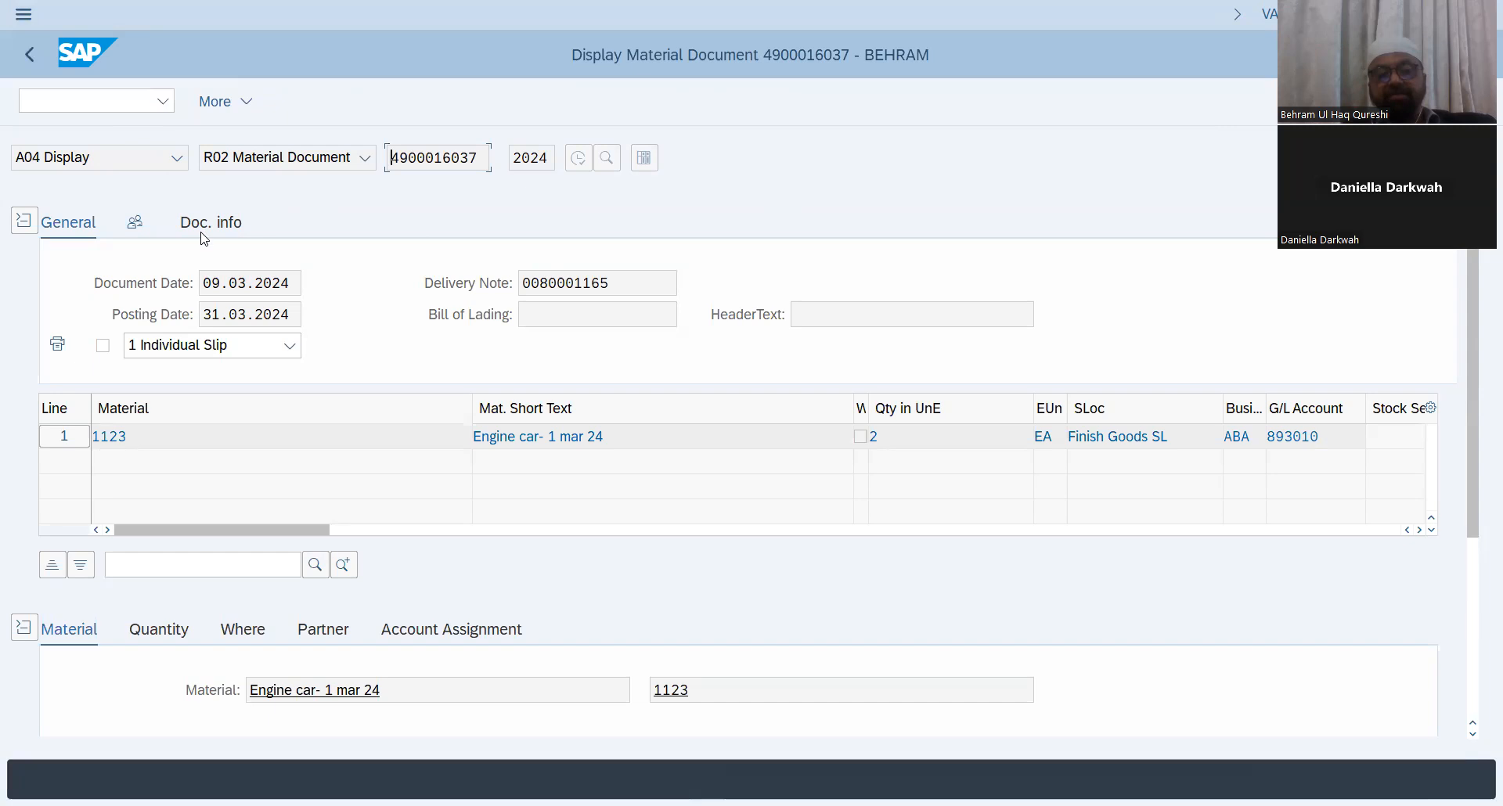
# Step: Return to the document flow, display outbound delivery 80001165, and copy its delivery number
pyautogui.click(27, 58)
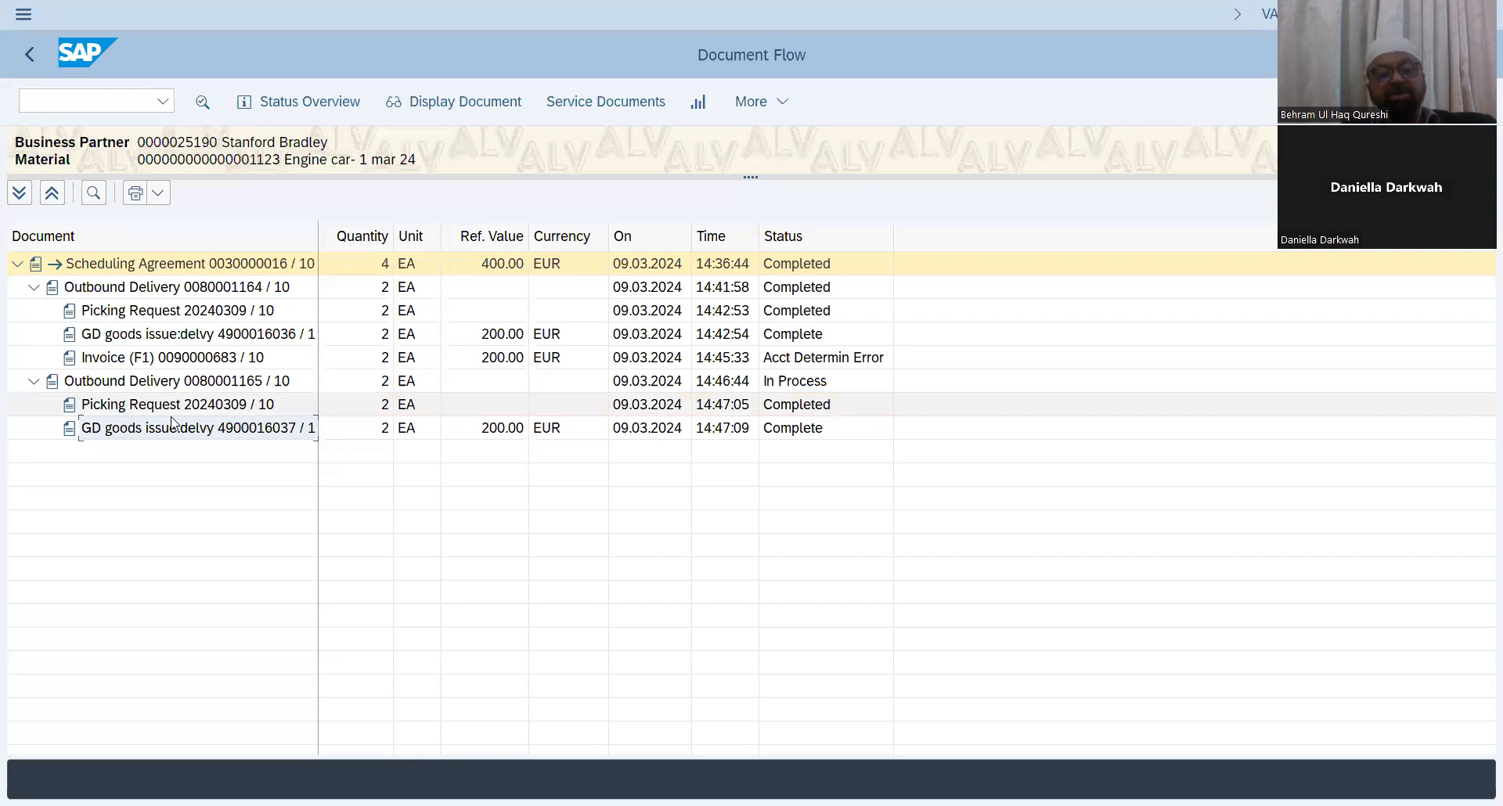
pyautogui.click(69, 387)
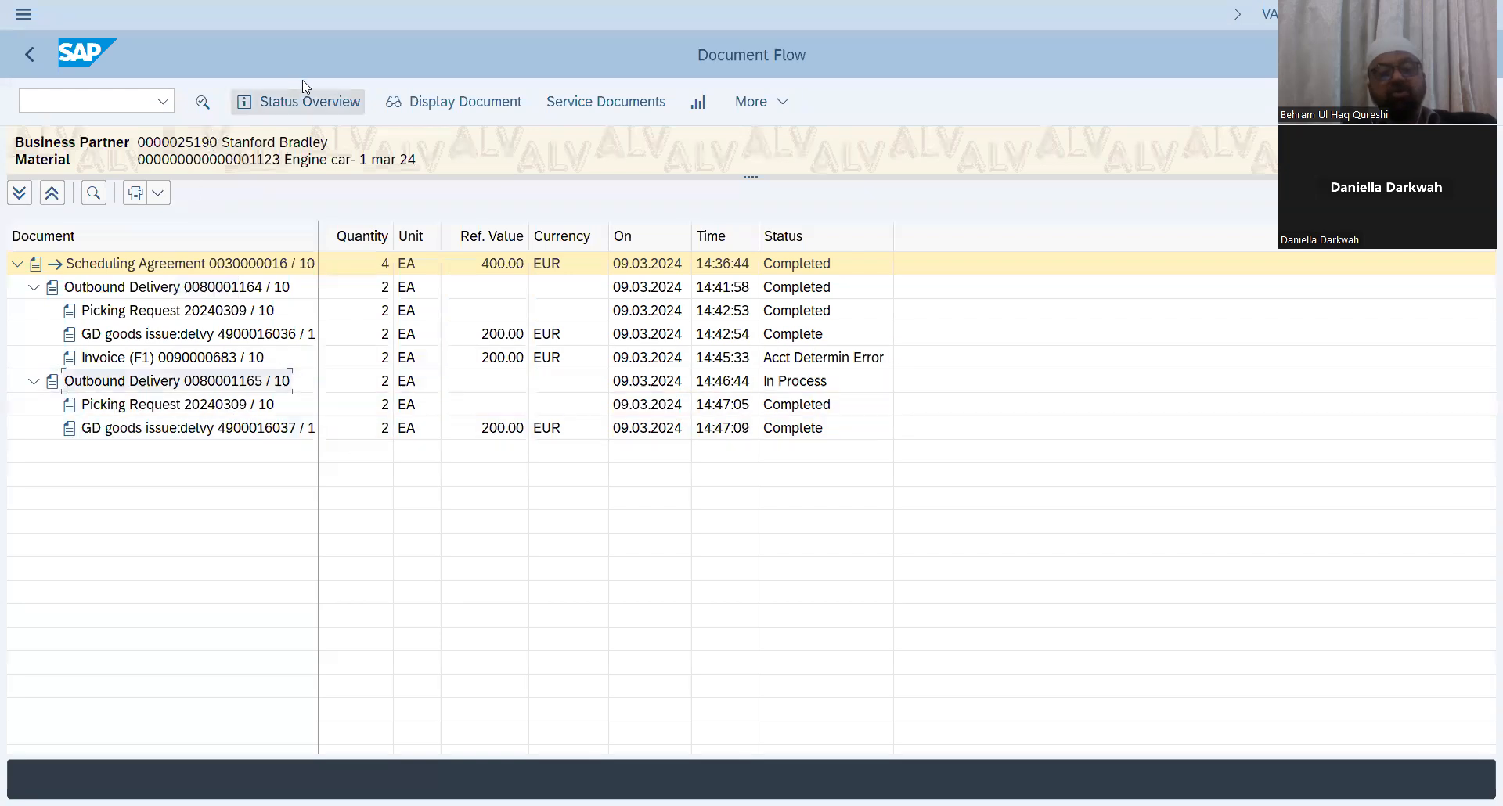
pyautogui.click(447, 100)
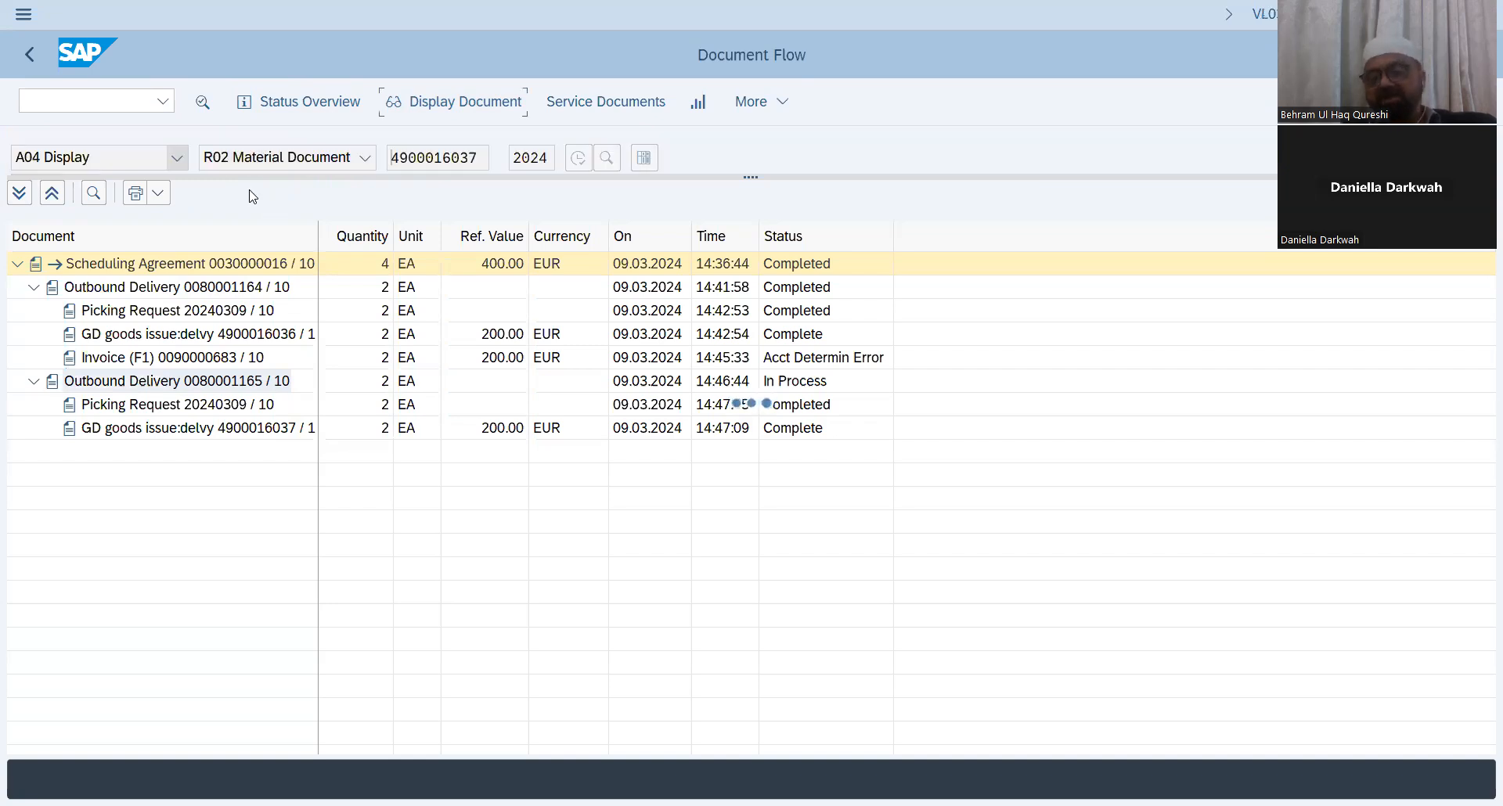
pyautogui.moveTo(277, 159); pyautogui.dragTo(145, 161)
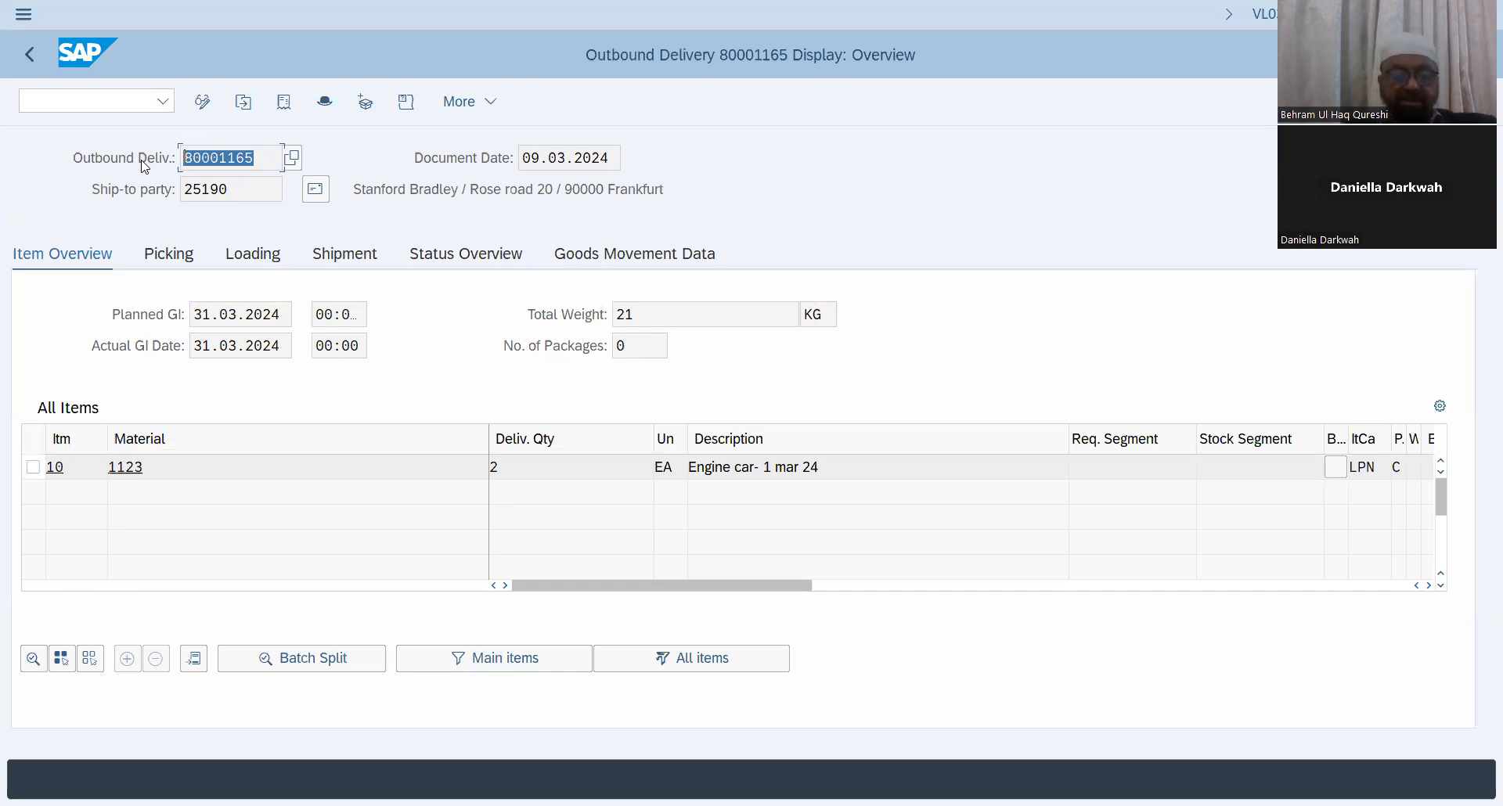
pyautogui.click(248, 162)
pyautogui.moveTo(253, 161); pyautogui.dragTo(158, 147)
pyautogui.hotkey('ctrl', 'c')
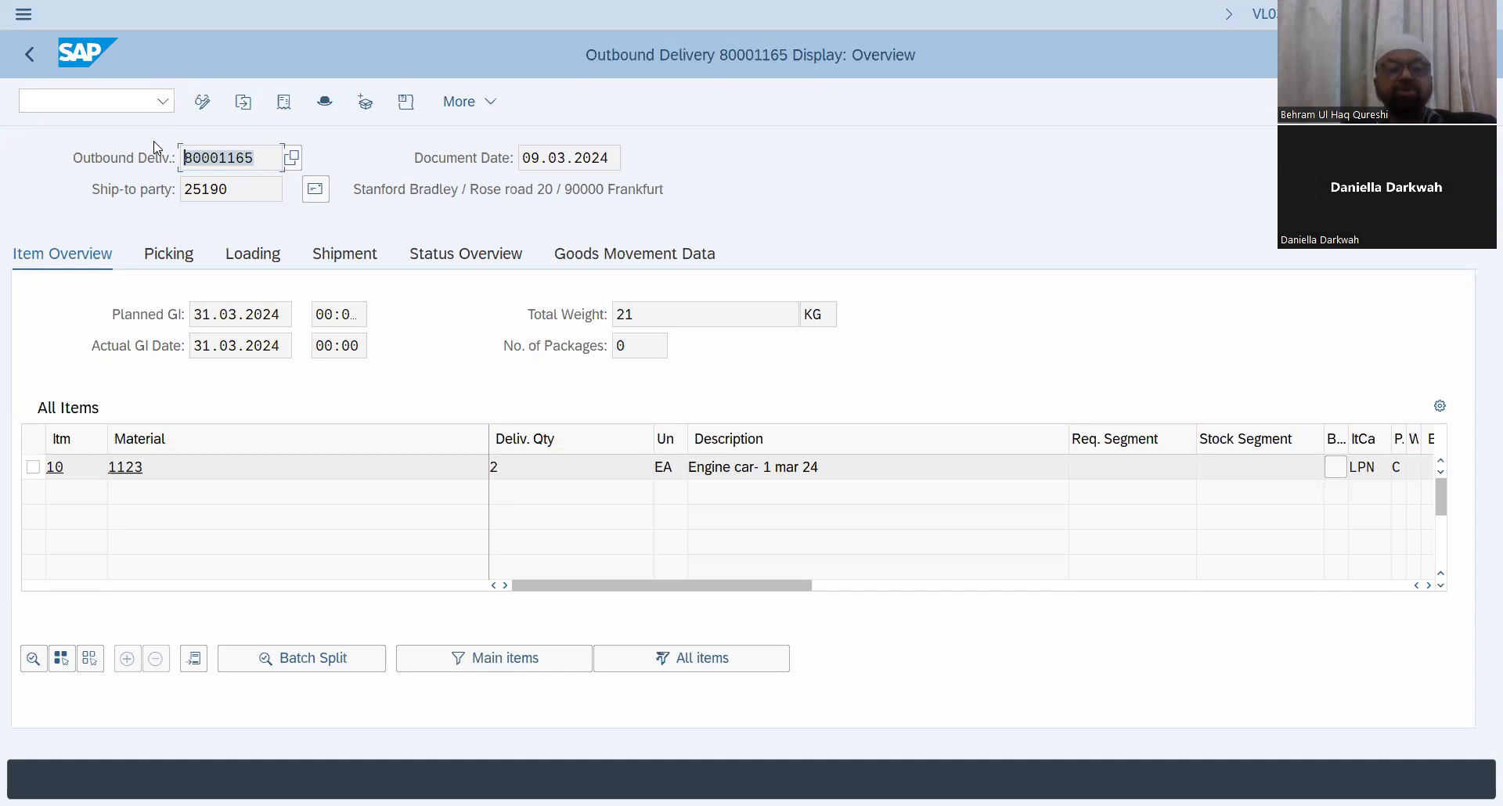
# Step: Start transaction VF01 and paste delivery 80001165 as the document to be billed
pyautogui.click(92, 101)
pyautogui.write('/nVF01')
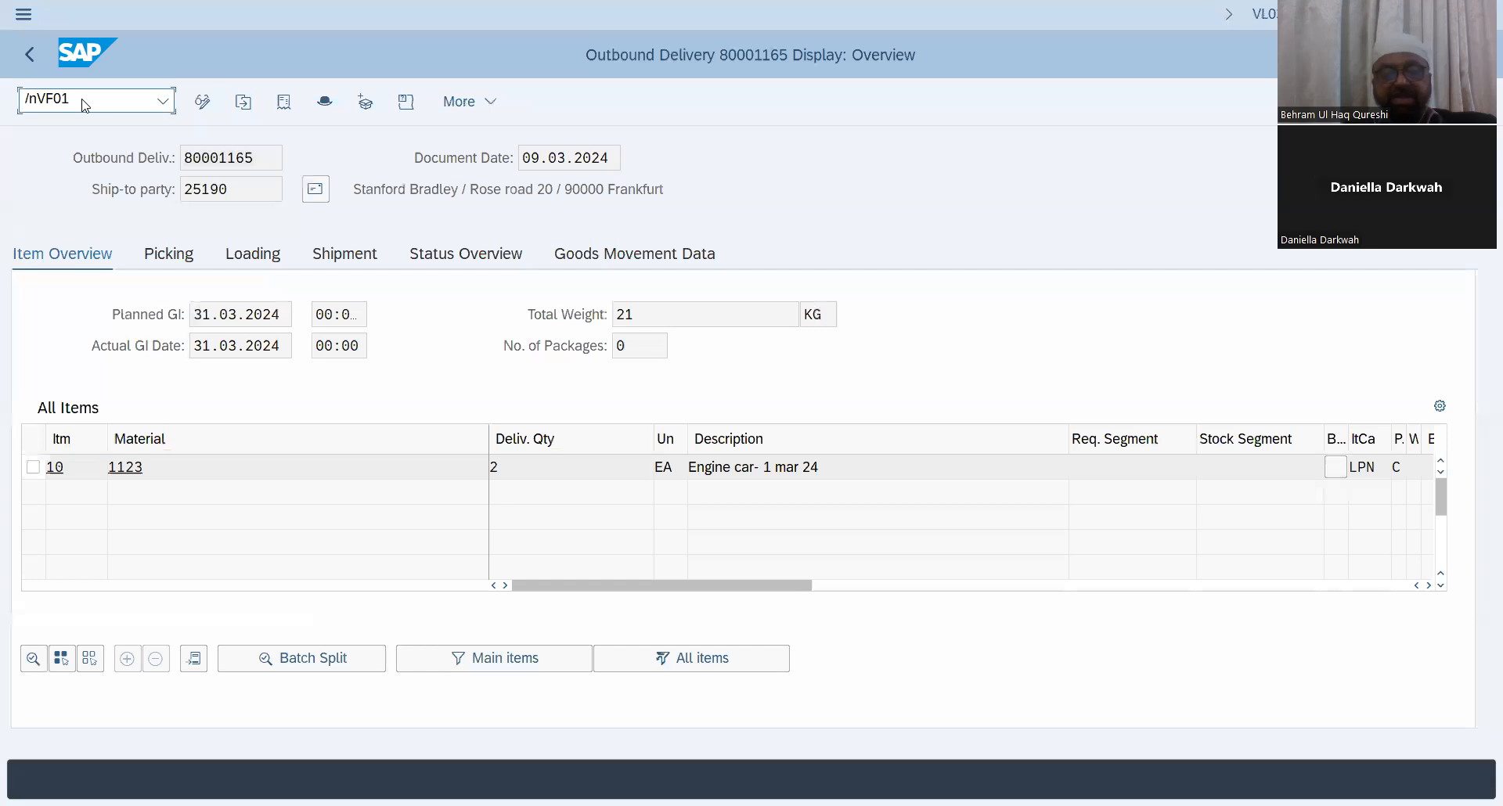
pyautogui.press('Return')
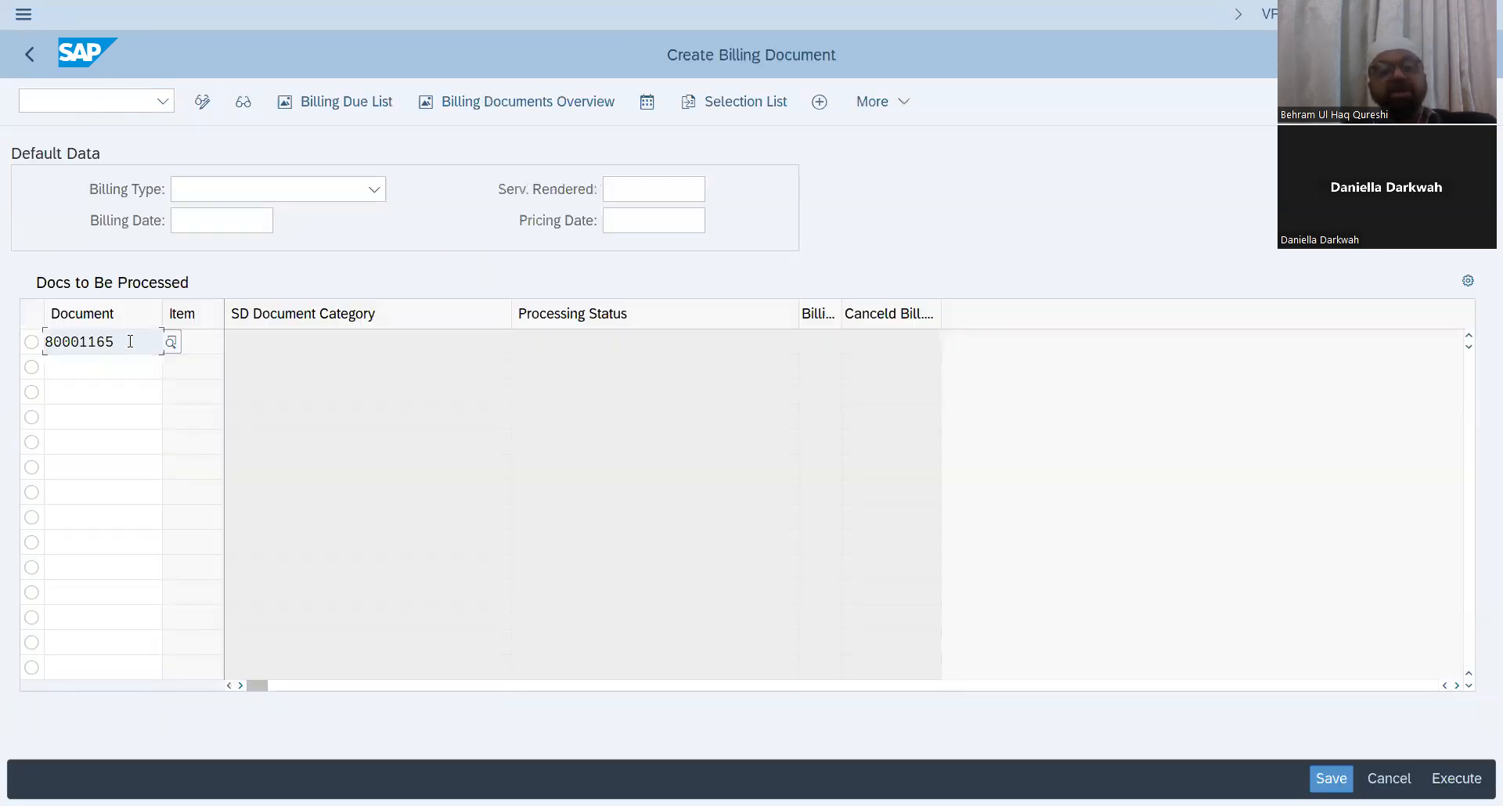
pyautogui.doubleClick(115, 341)
pyautogui.press('BackSpace')
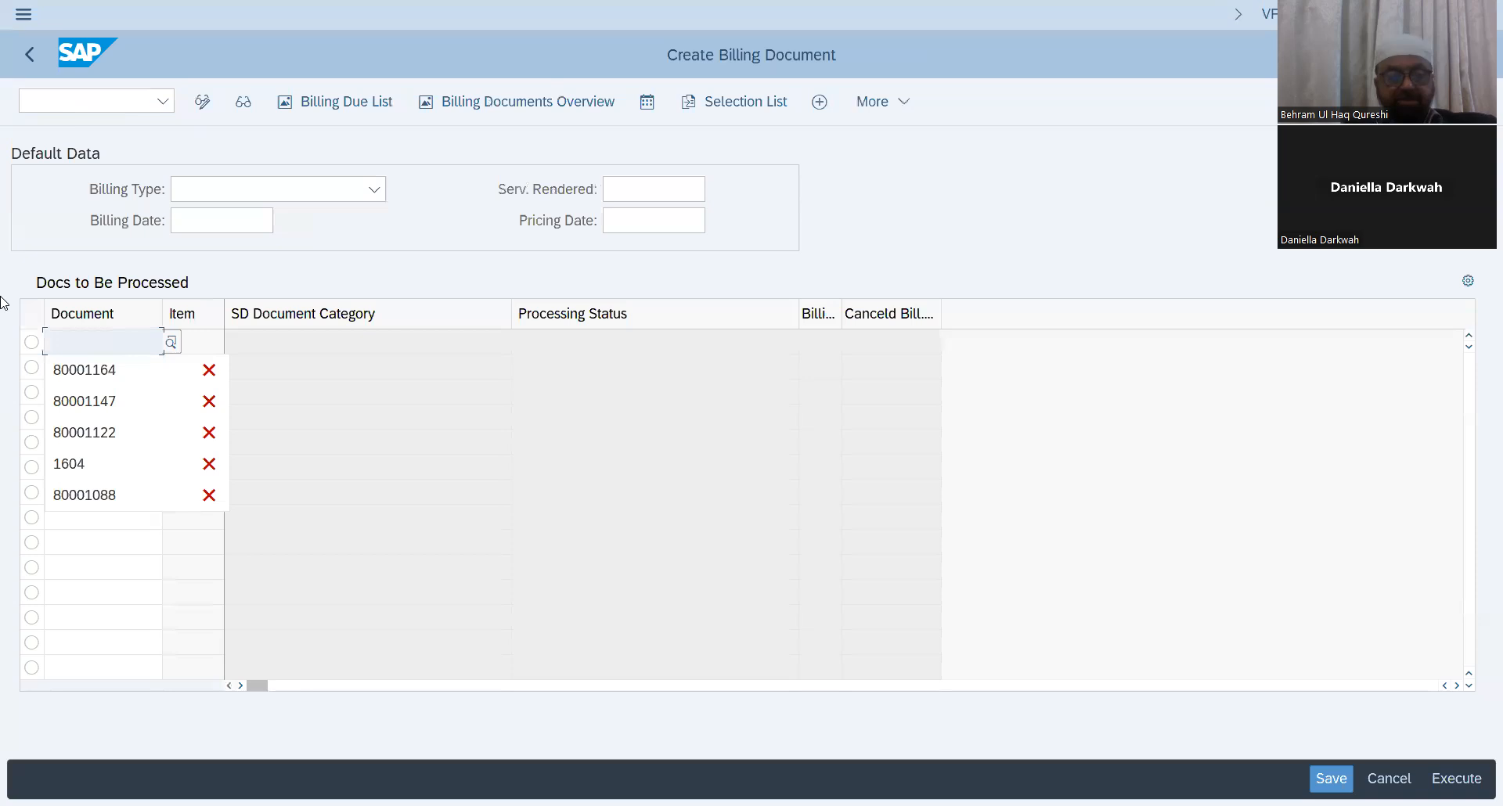
pyautogui.hotkey('ctrl', 'v')
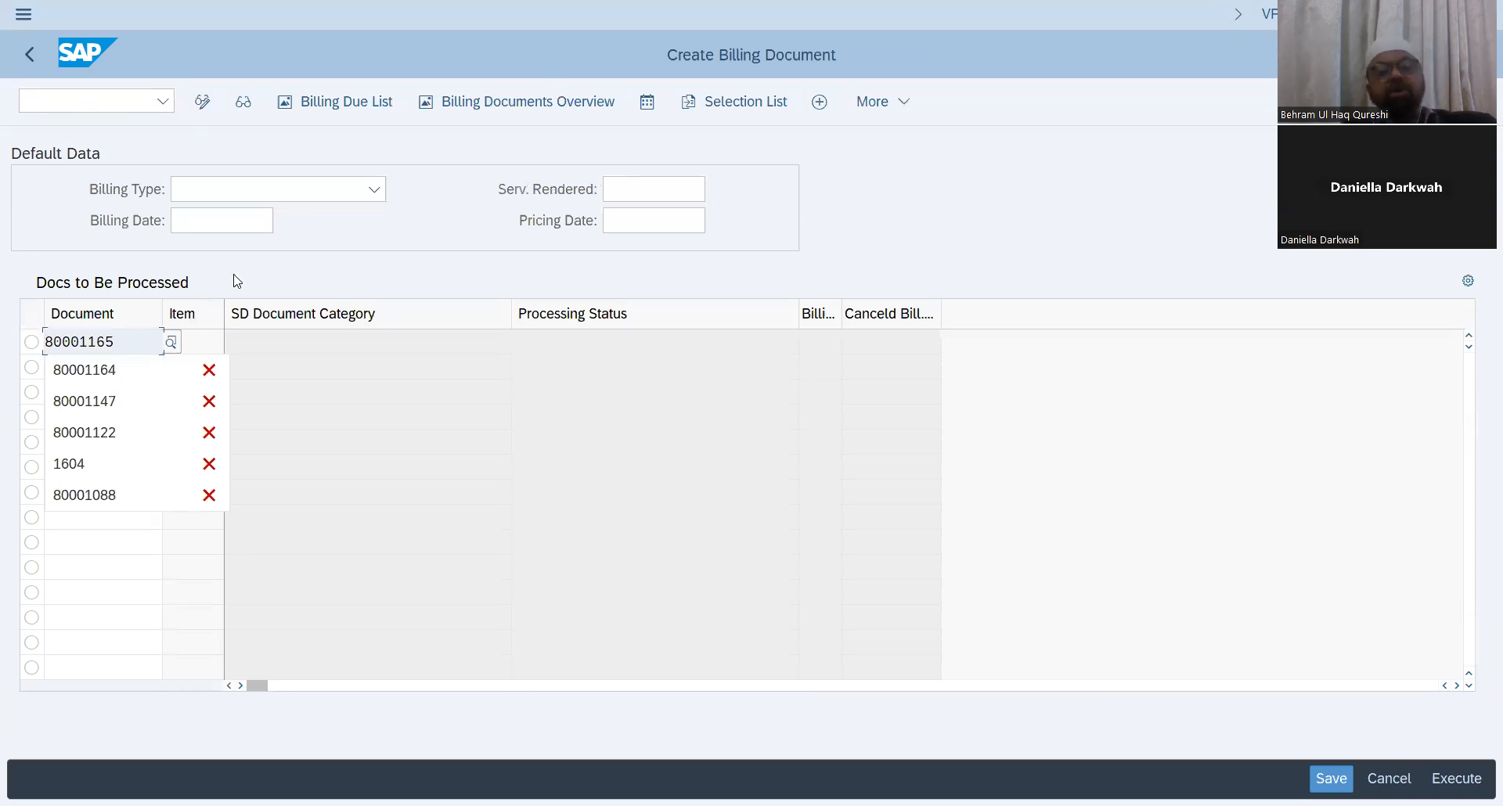
# Step: Set the billing type to F1 Invoice (F1), execute billing for the delivery, and save the invoice
pyautogui.click(376, 191)
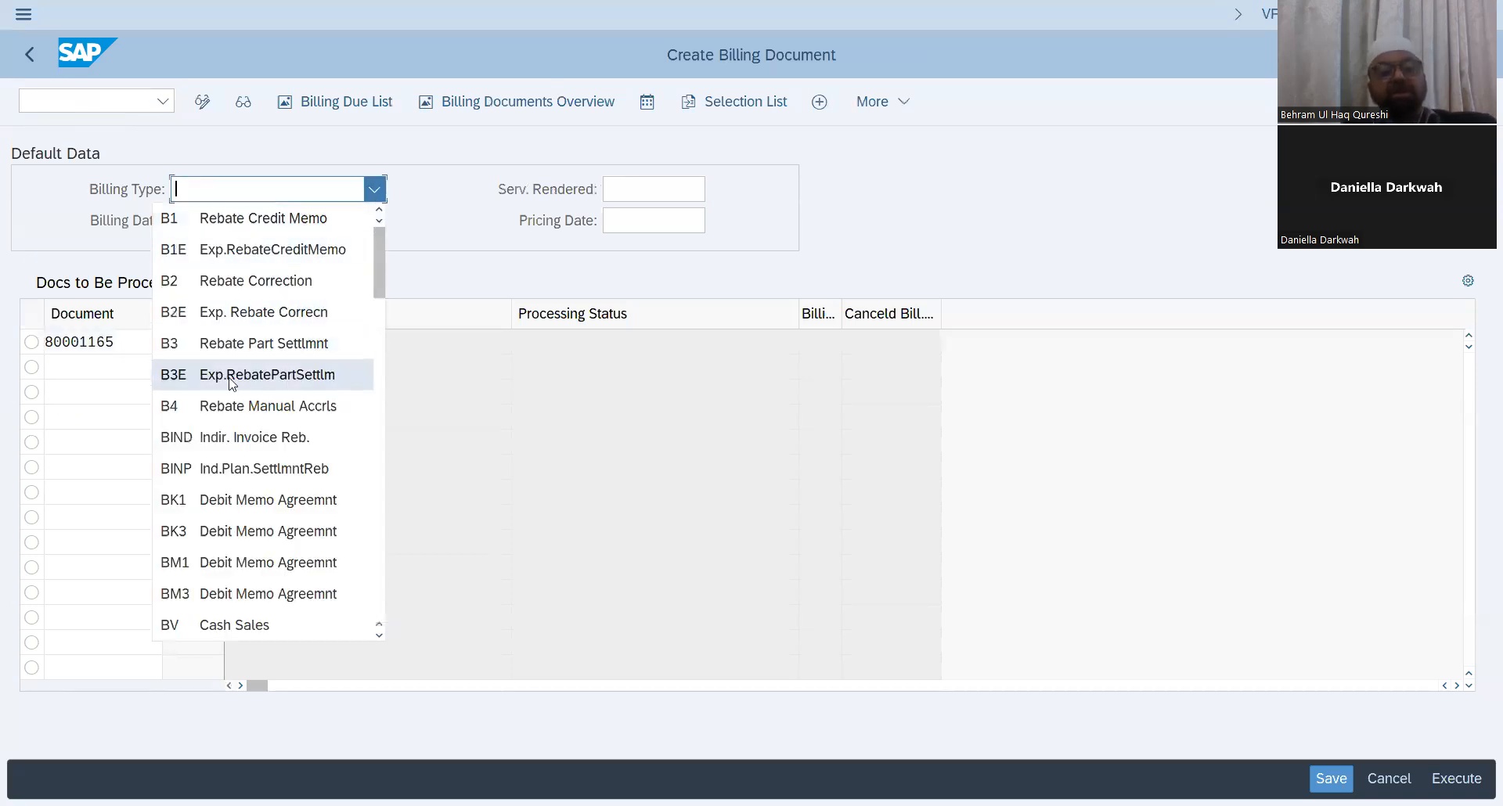
pyautogui.scroll(-1, 224, 400)
pyautogui.scroll(-2, 224, 400)
pyautogui.click(250, 469)
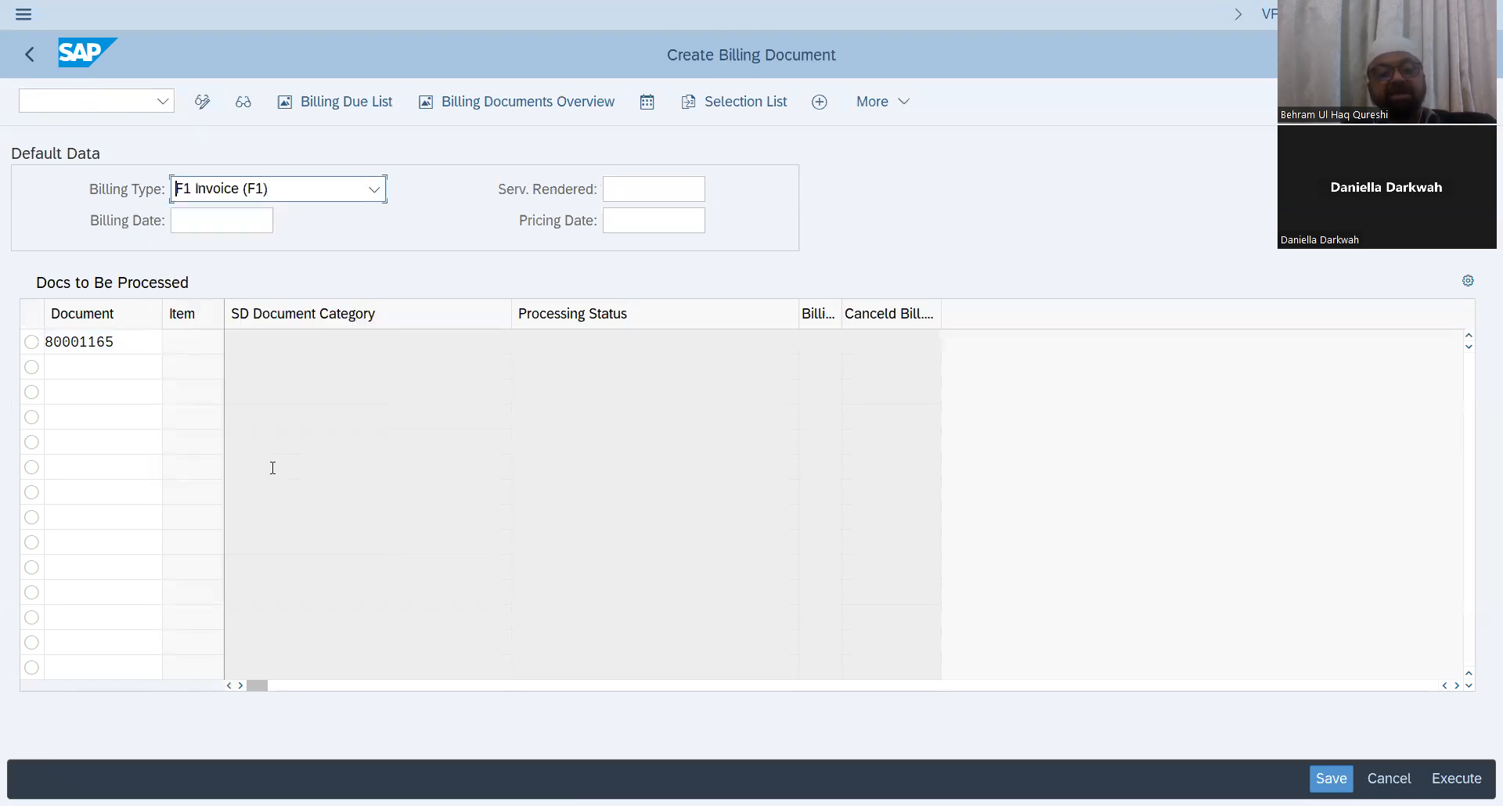
pyautogui.click(1459, 779)
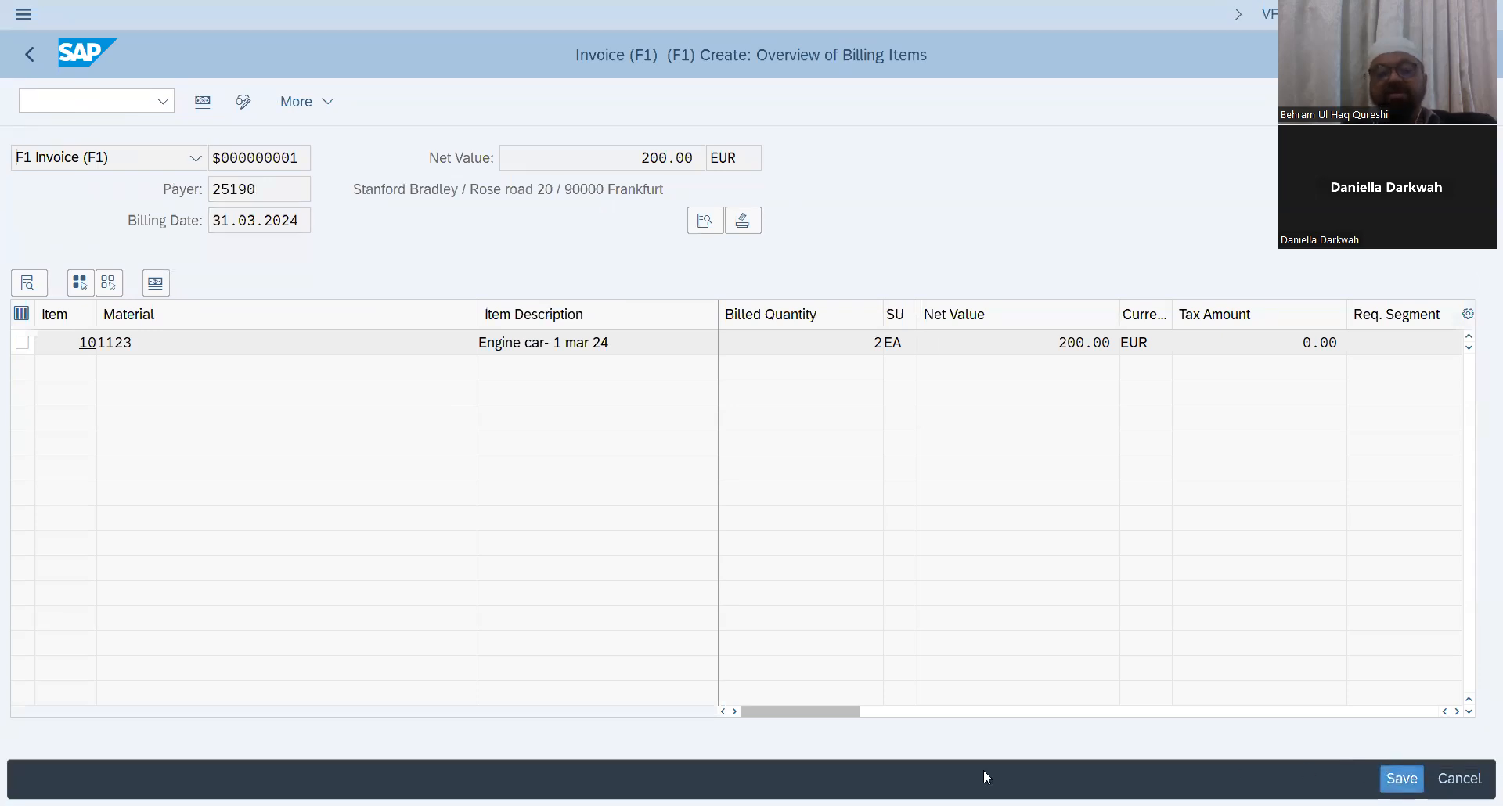
pyautogui.hotkey('ctrl', 's')
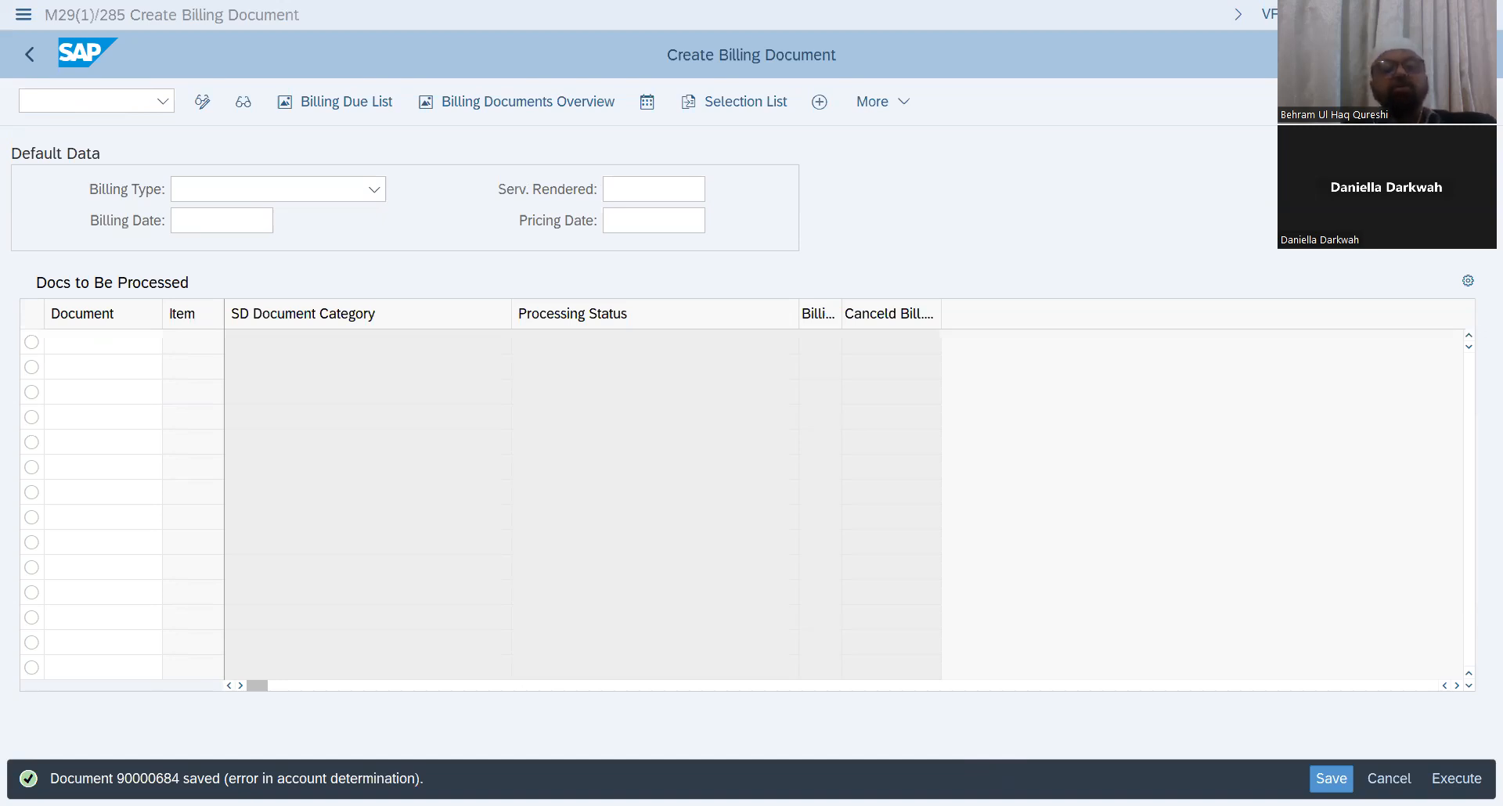
# Step: Open scheduling agreement 30000016 with VA33, review its document flow, and return to the agreement overview
pyautogui.click(57, 92)
pyautogui.write('/nva')
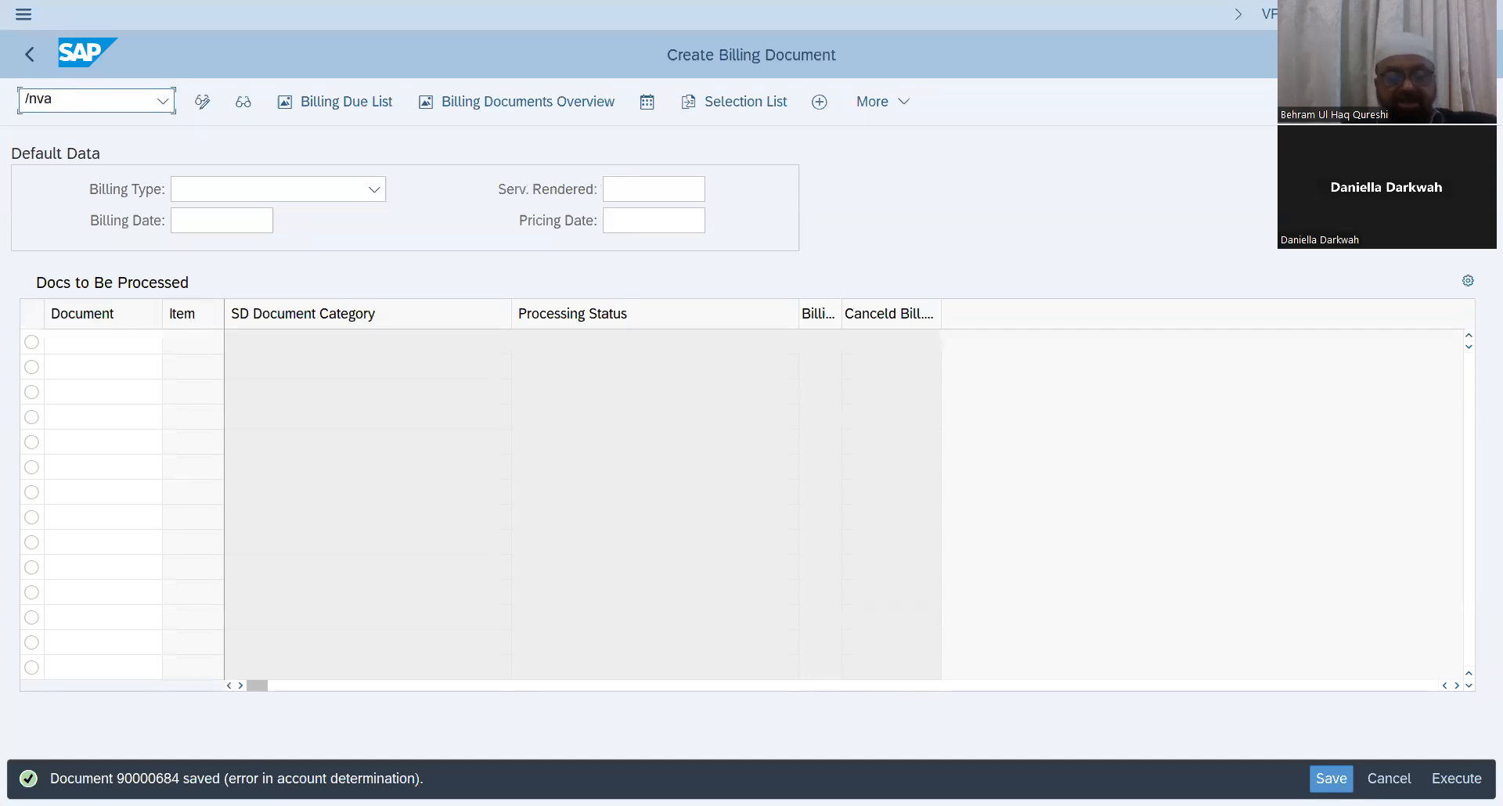
pyautogui.write('33')
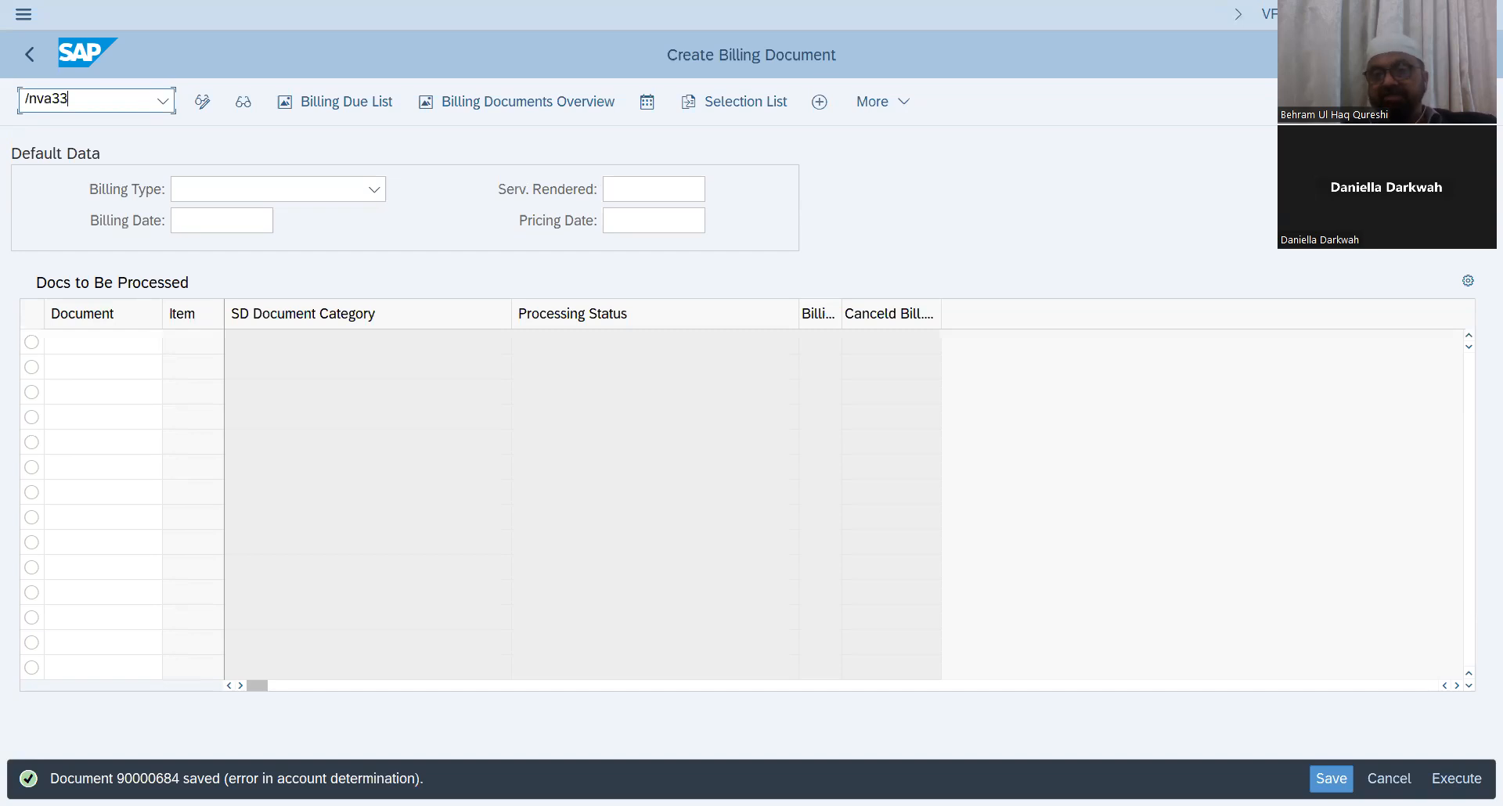
pyautogui.press('Return')
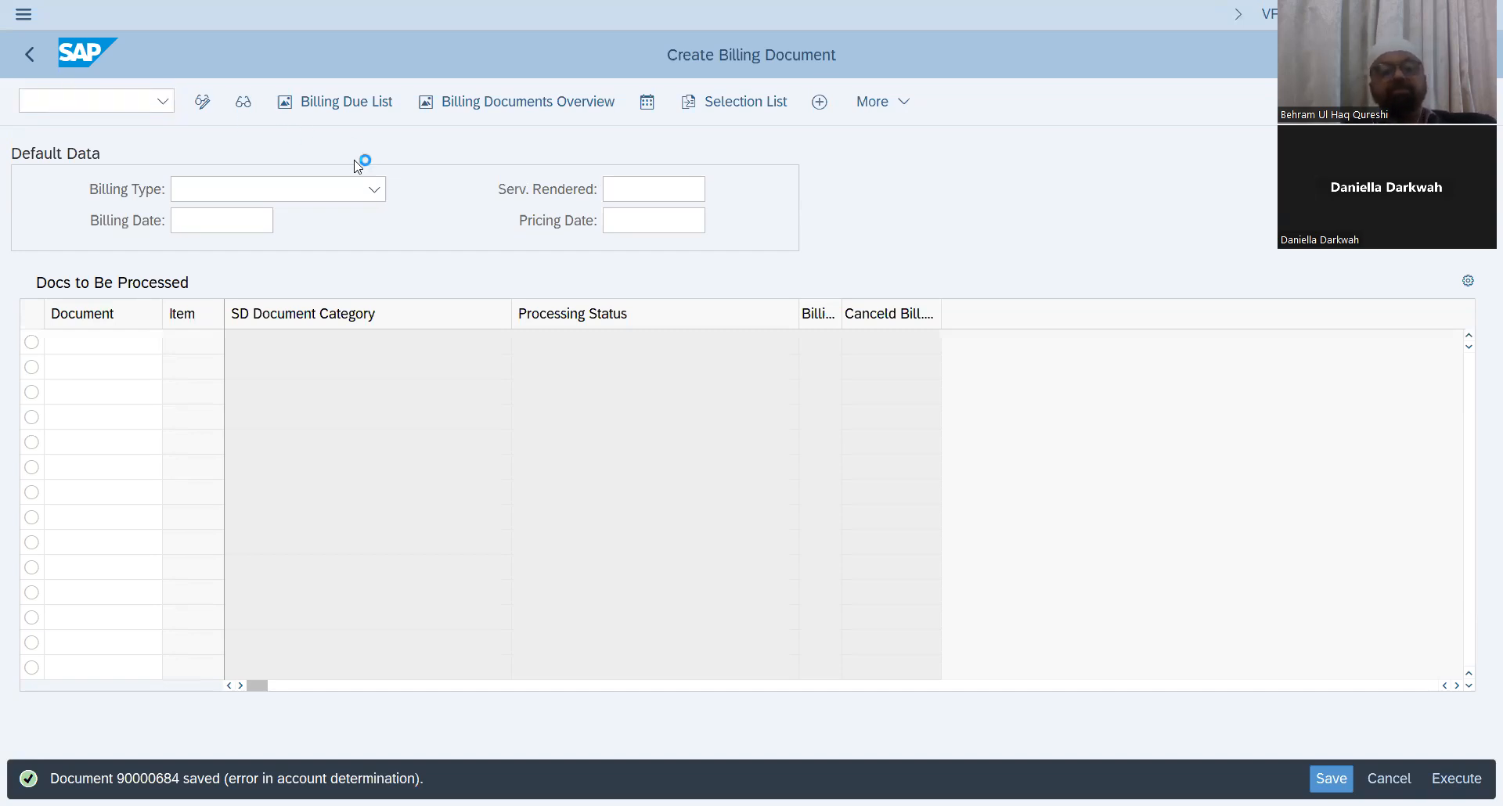
pyautogui.press('Return')
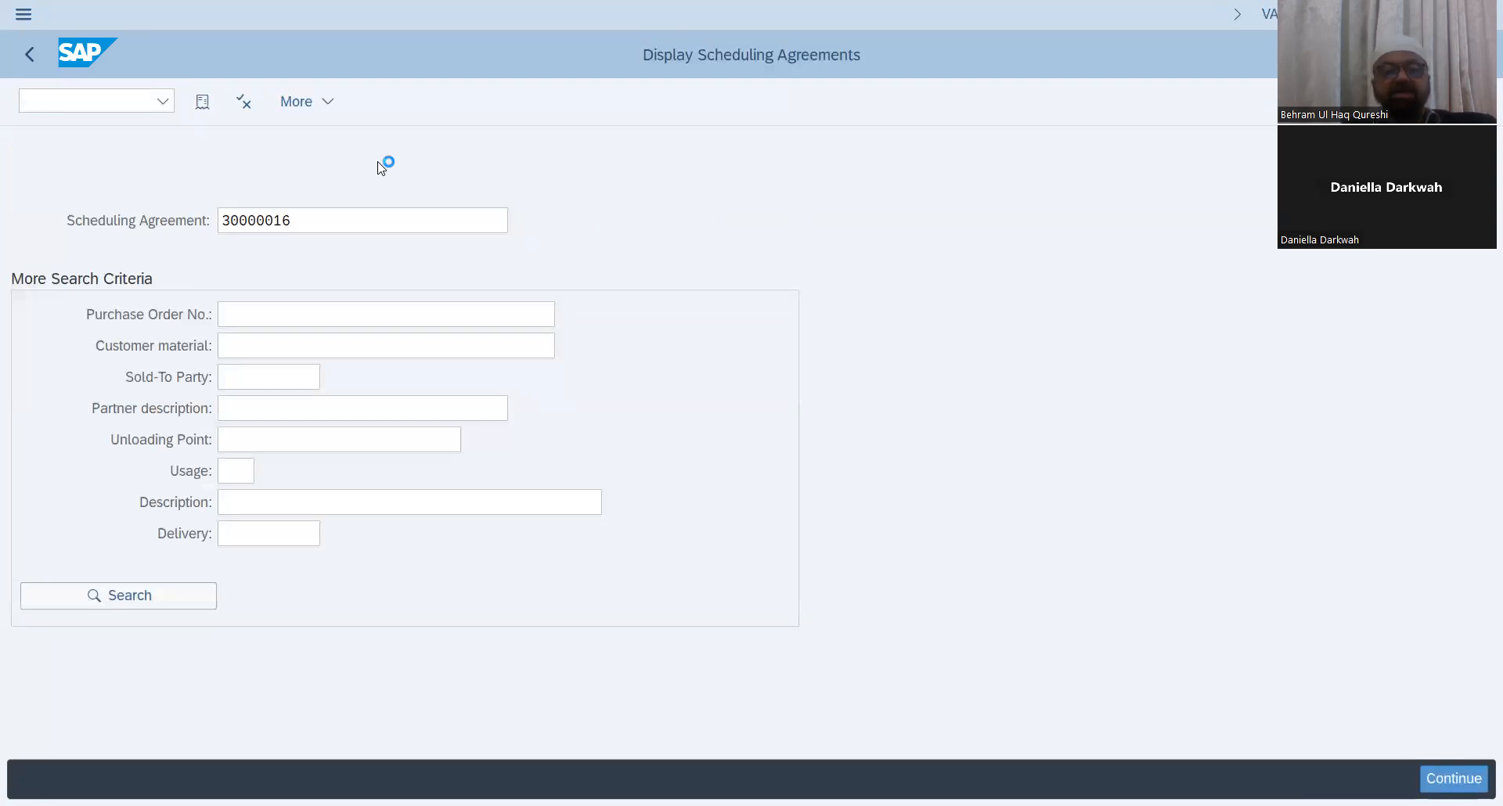
pyautogui.click(243, 108)
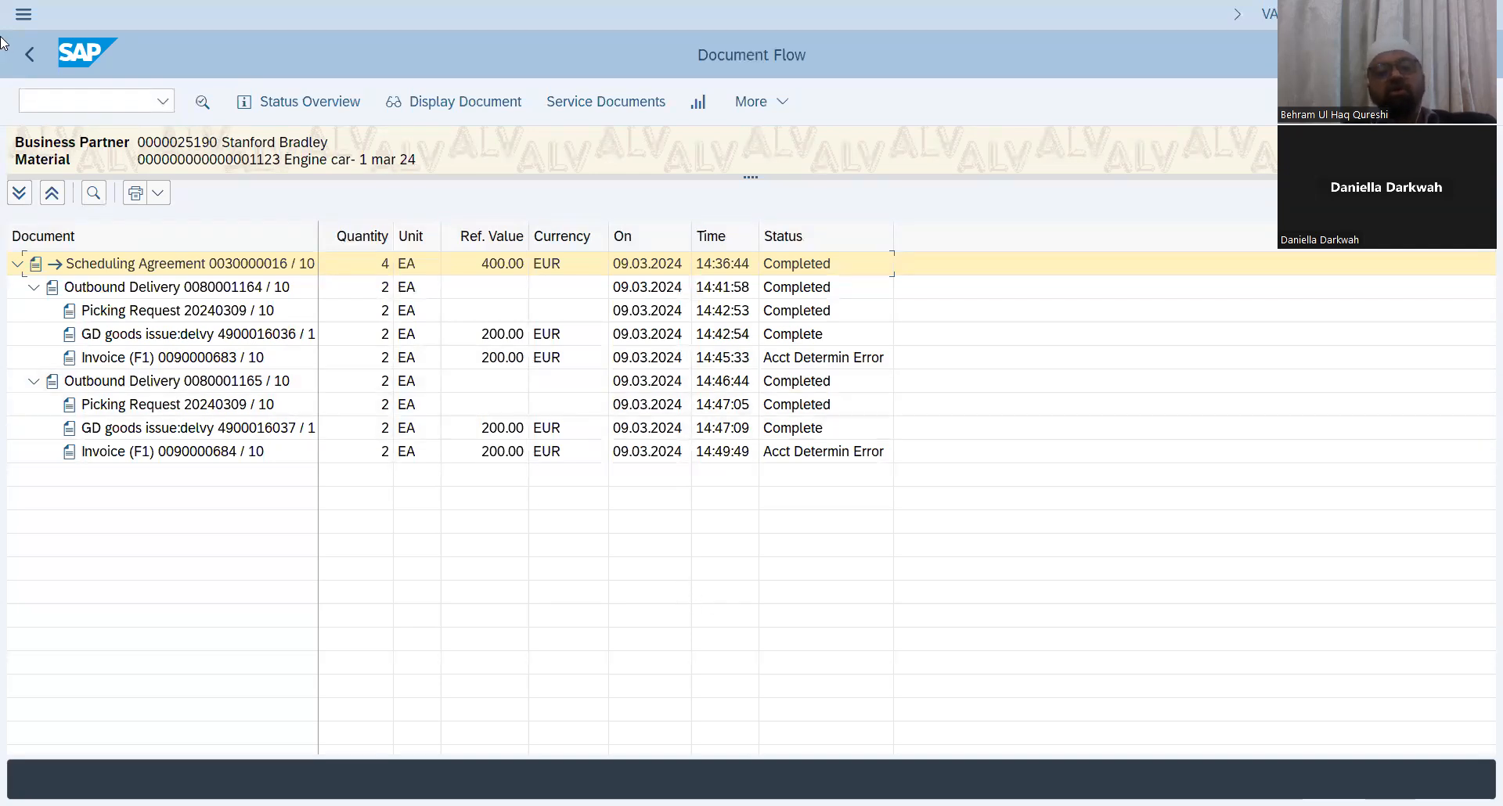
pyautogui.click(26, 57)
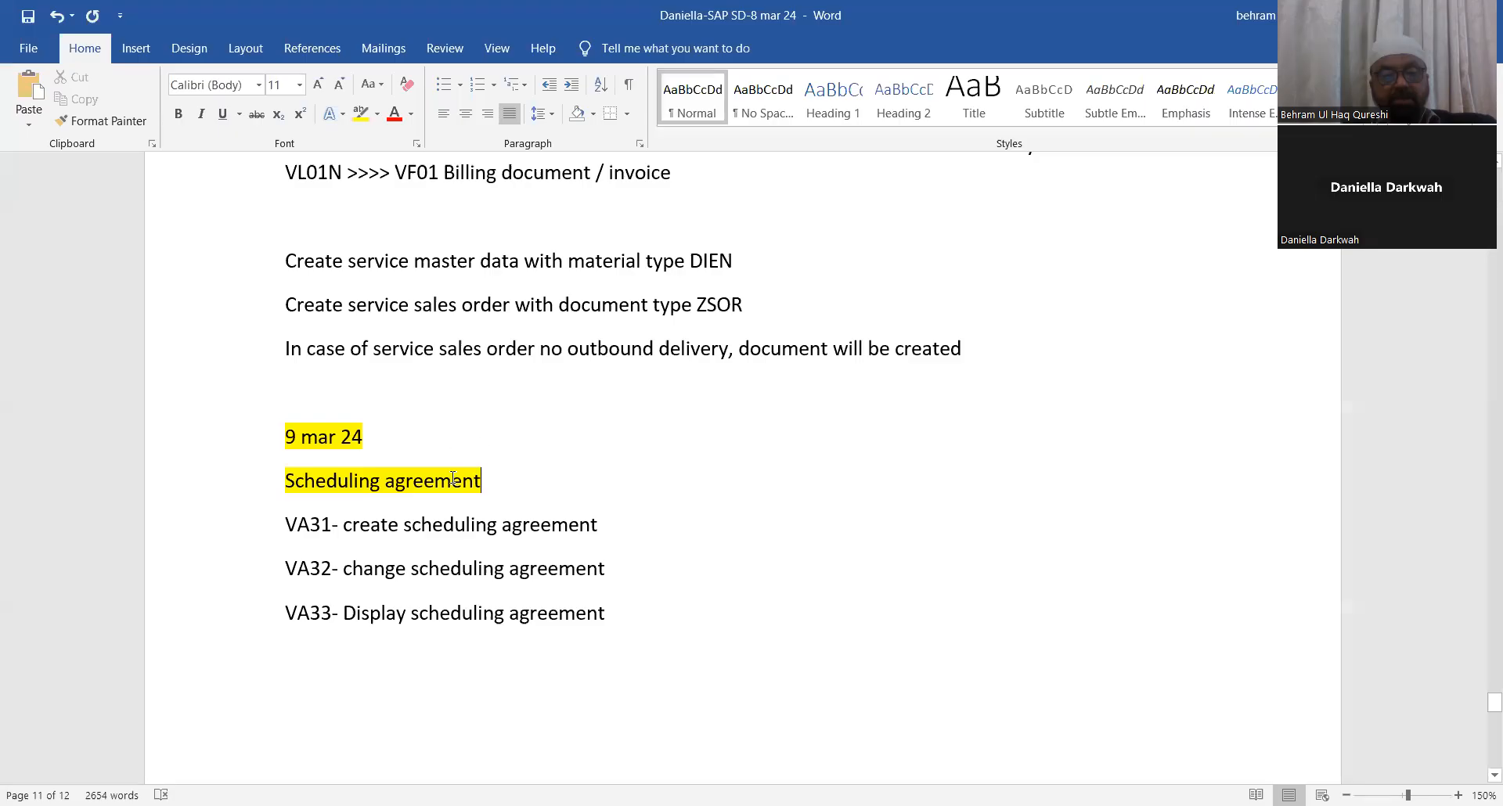
# Step: Switch to Word and append a definition after 'Scheduling agreement': an outline agreement where the vendor delivers items per schedule line without sales orders
pyautogui.hotkey('alt', 'Tab')
pyautogui.click(492, 479)
pyautogui.write('i')
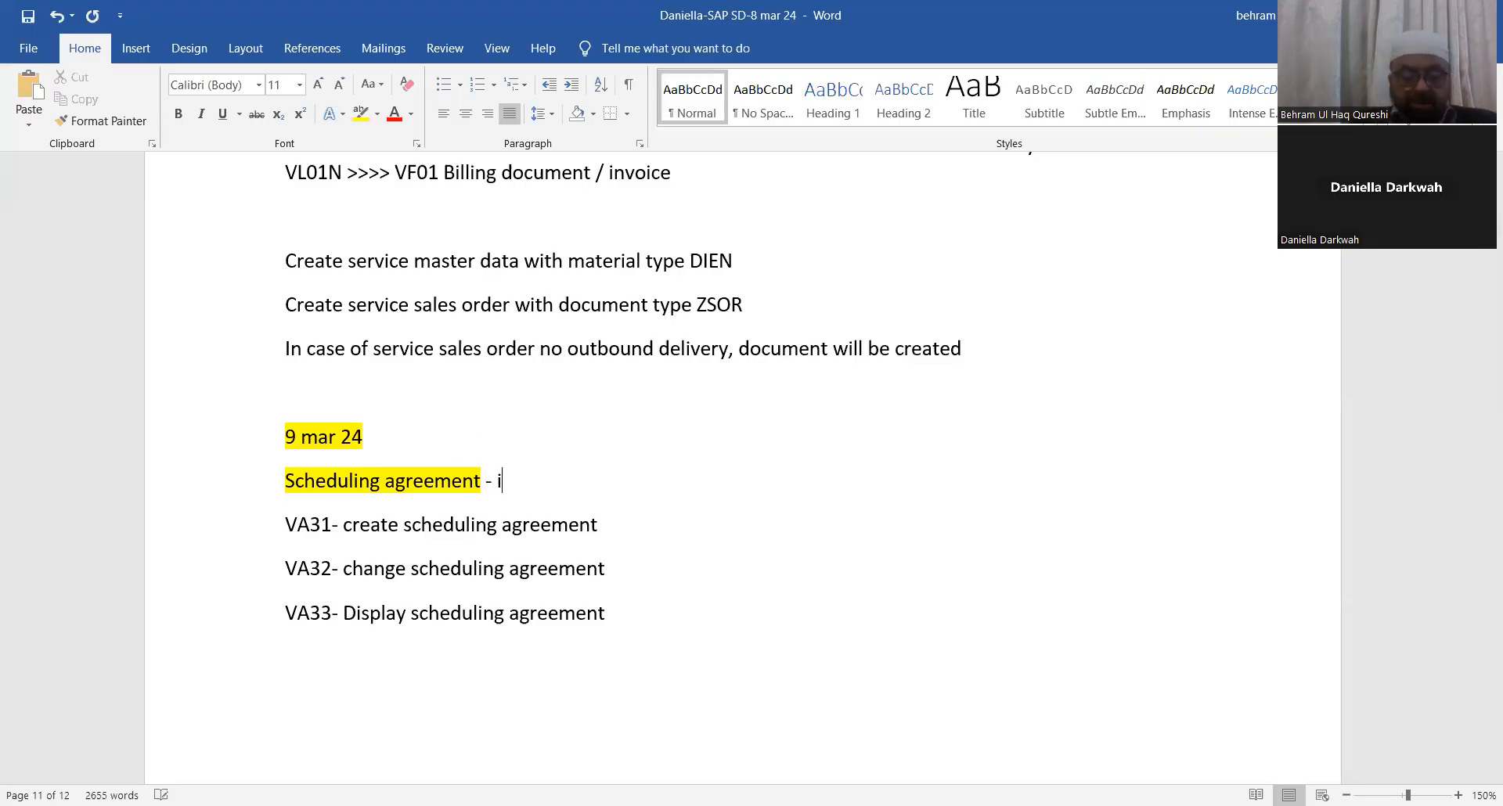
pyautogui.write('ts type of outline agreement')
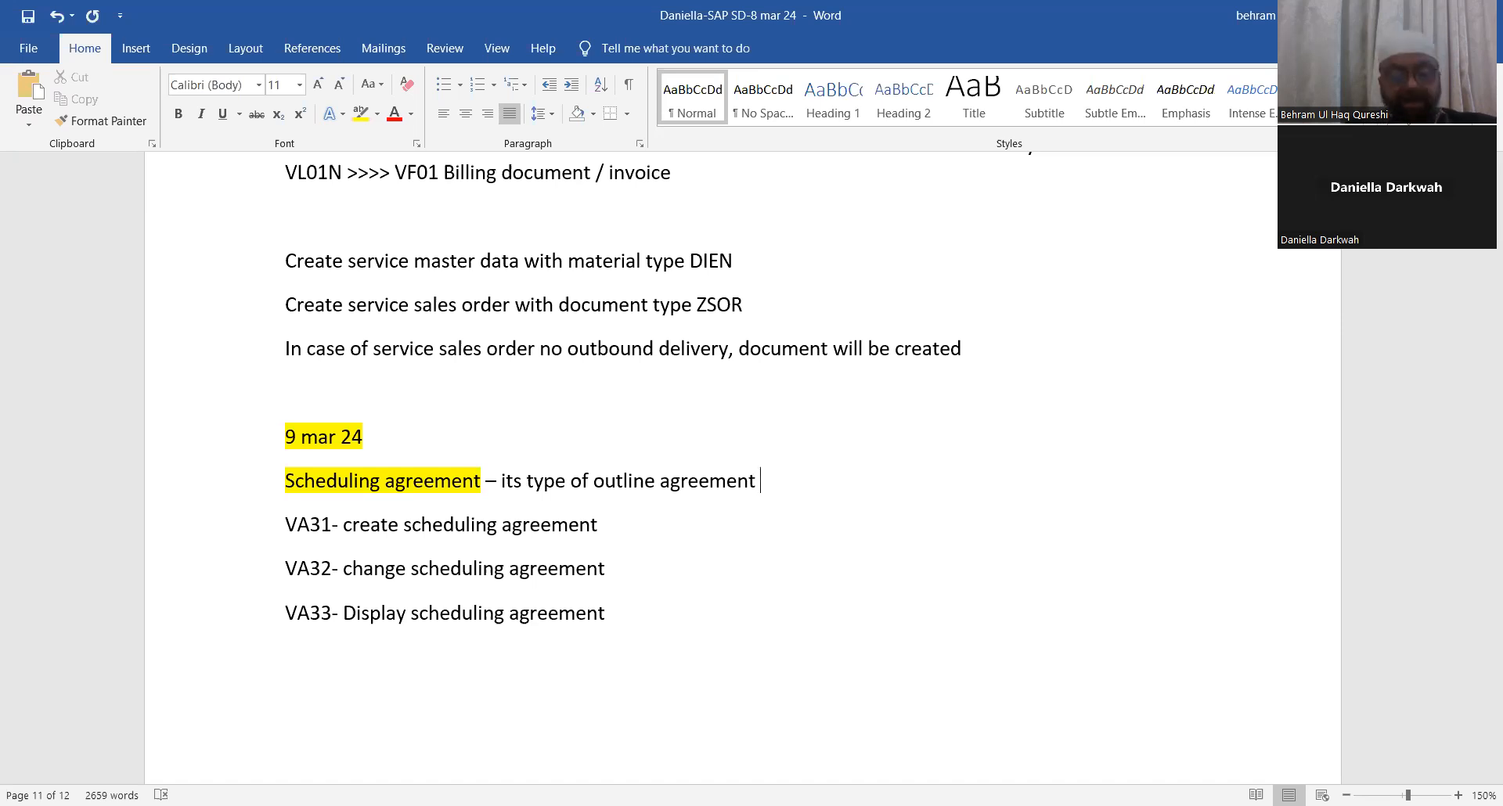
pyautogui.write('in whoic')
pyautogui.press('BackSpace')
pyautogui.press('BackSpace')
pyautogui.press('BackSpace')
pyautogui.write('ich no sales ordder')
pyautogui.press('BackSpace')
pyautogui.press('BackSpace')
pyautogui.press('BackSpace')
pyautogui.write('er will be')
pyautogui.write(' credated ')
pyautogui.write('& y')
pyautogui.write('vendor has')
pyautogui.write(' to deliv')
pyautogui.write('er ')
pyautogui.write('items')
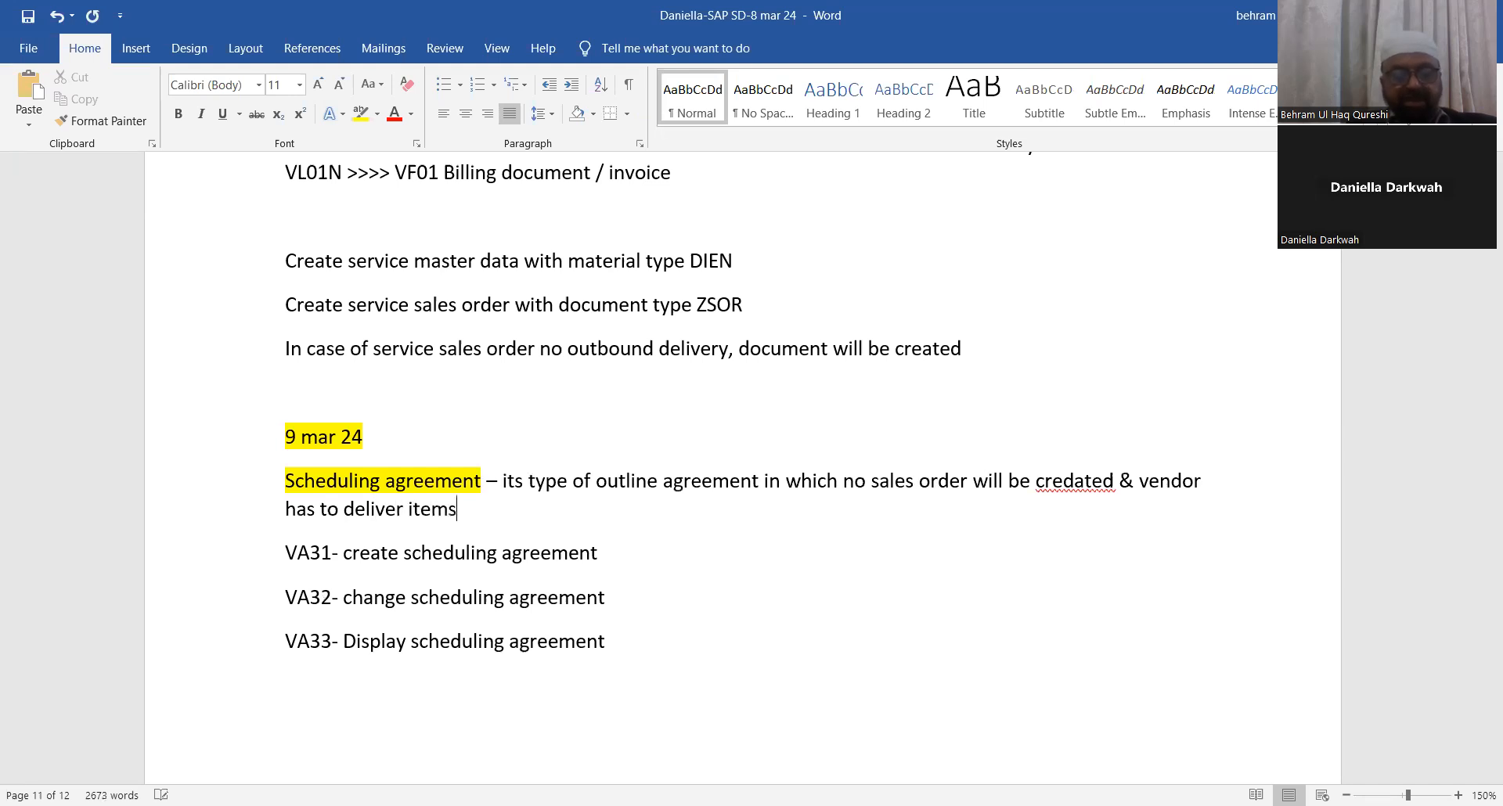
pyautogui.write(' to custom')
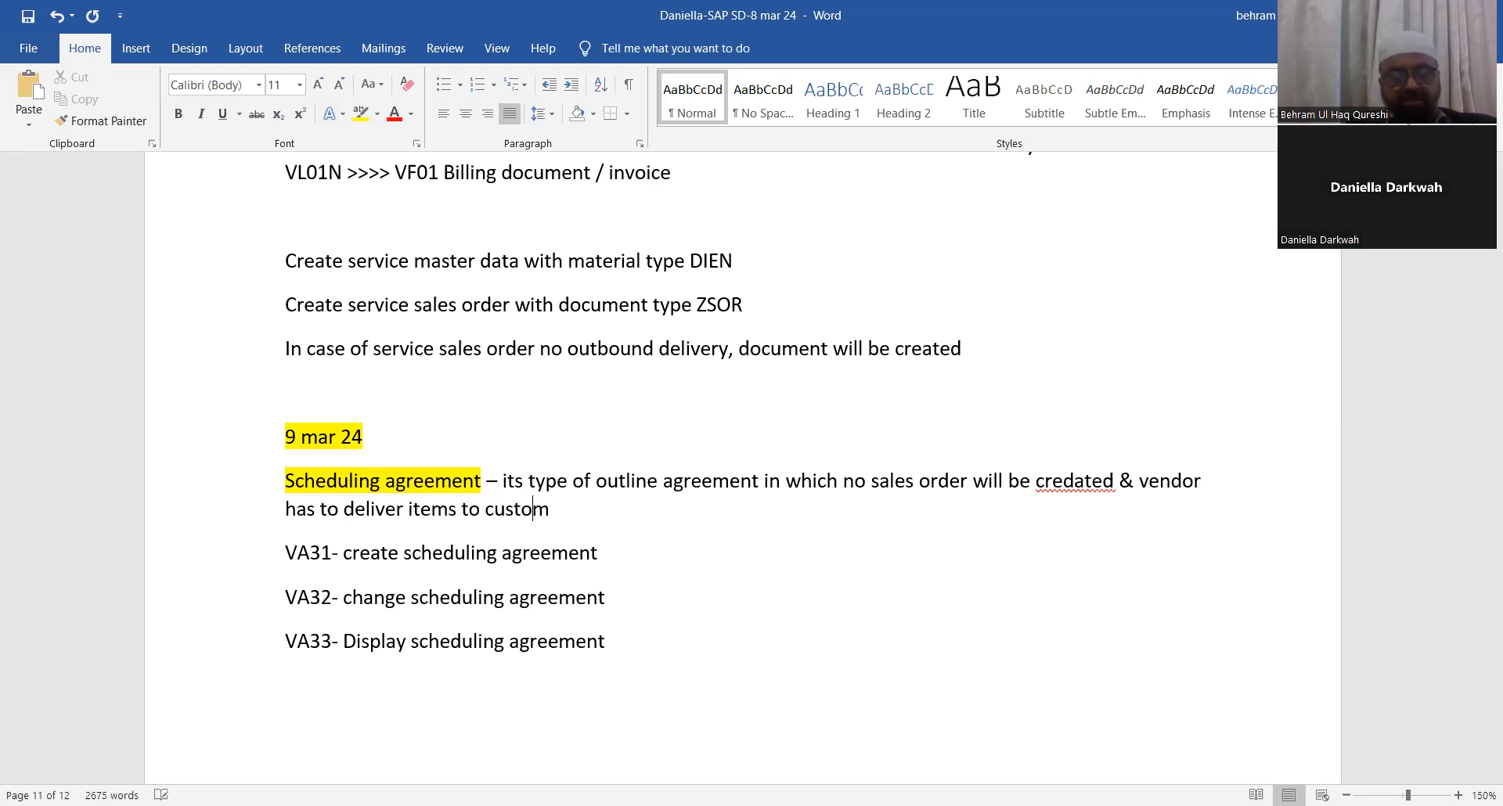
pyautogui.write('er as pe')
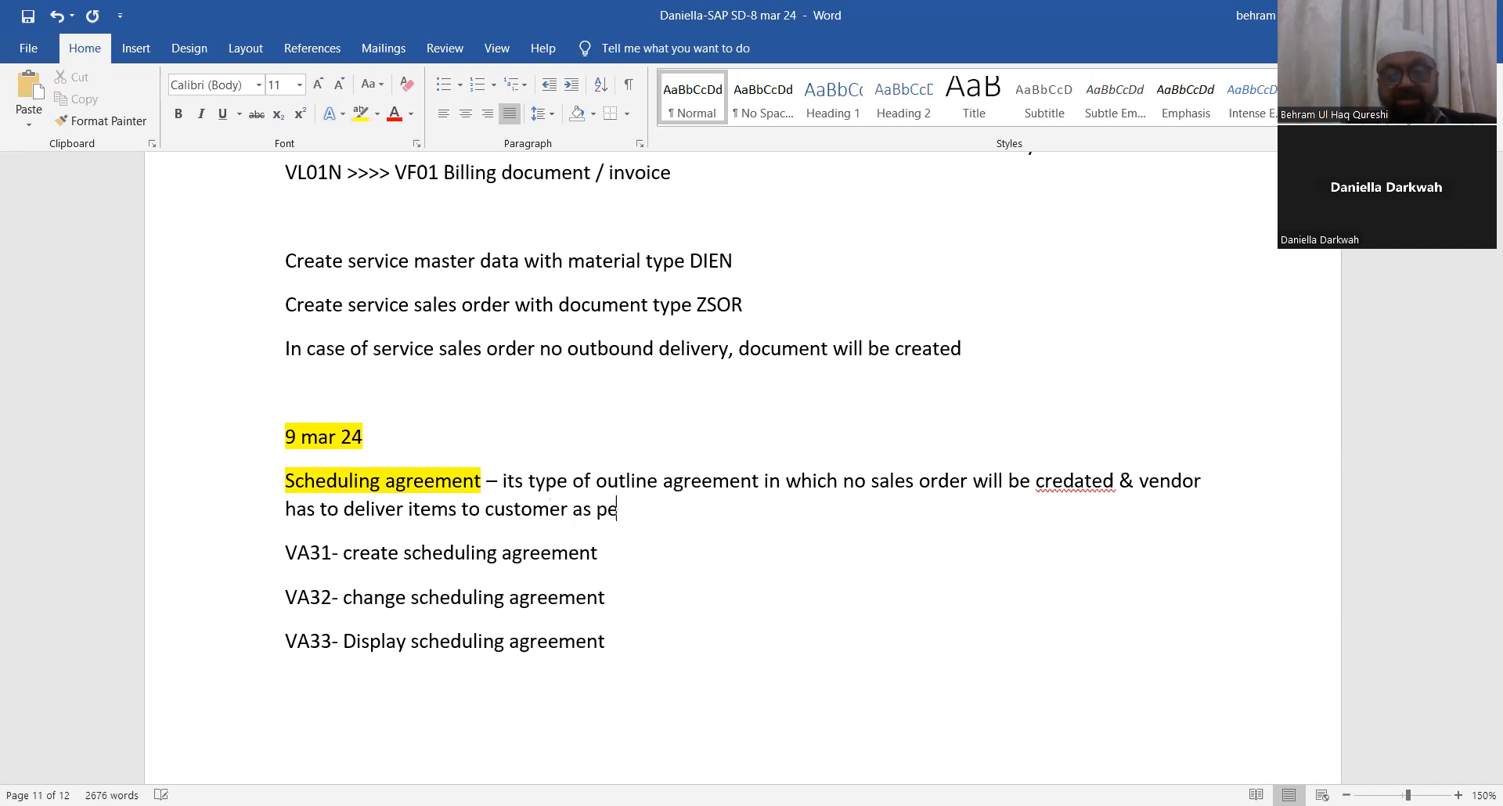
pyautogui.write('r the sc')
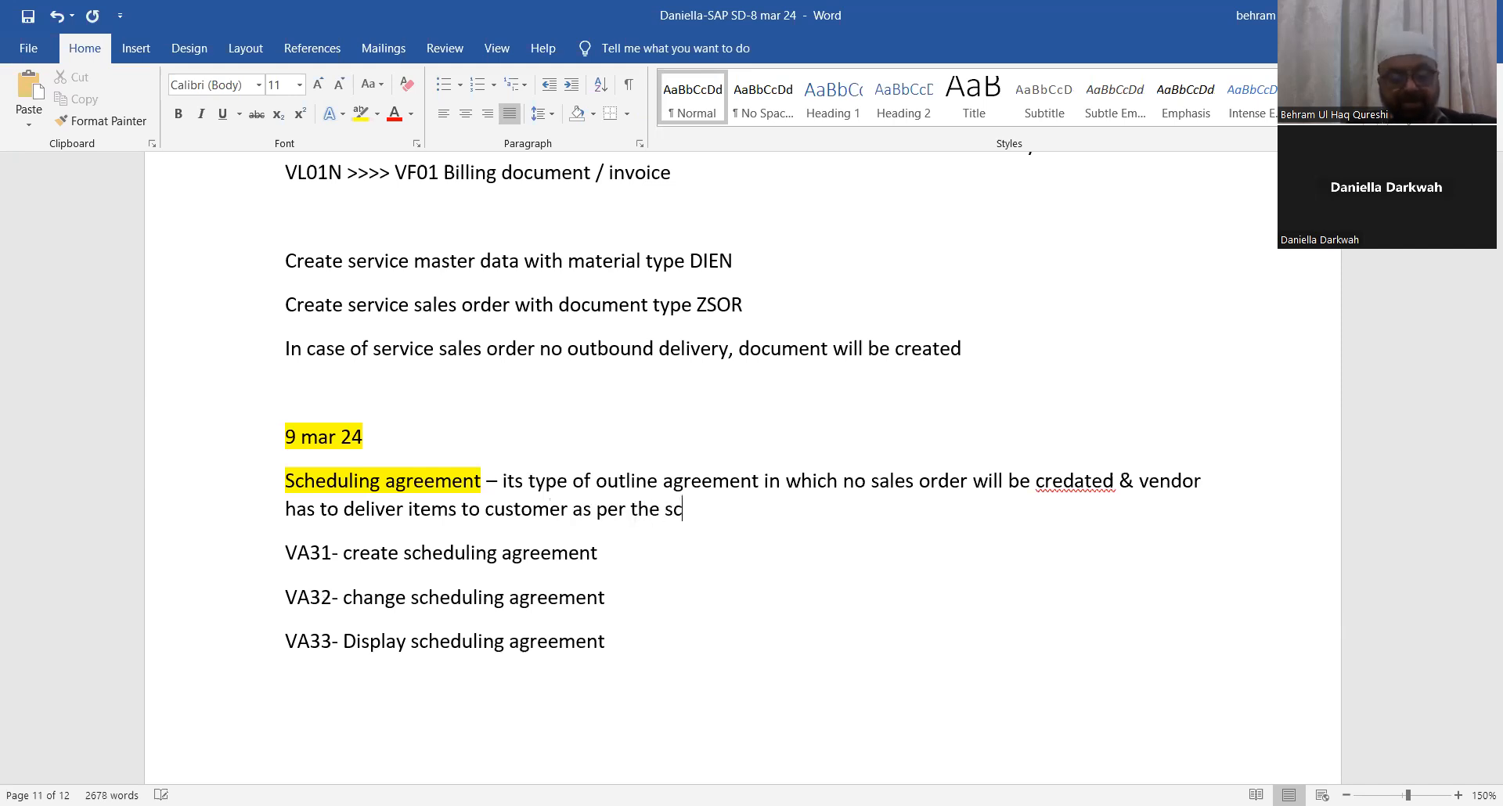
pyautogui.write('hedule l')
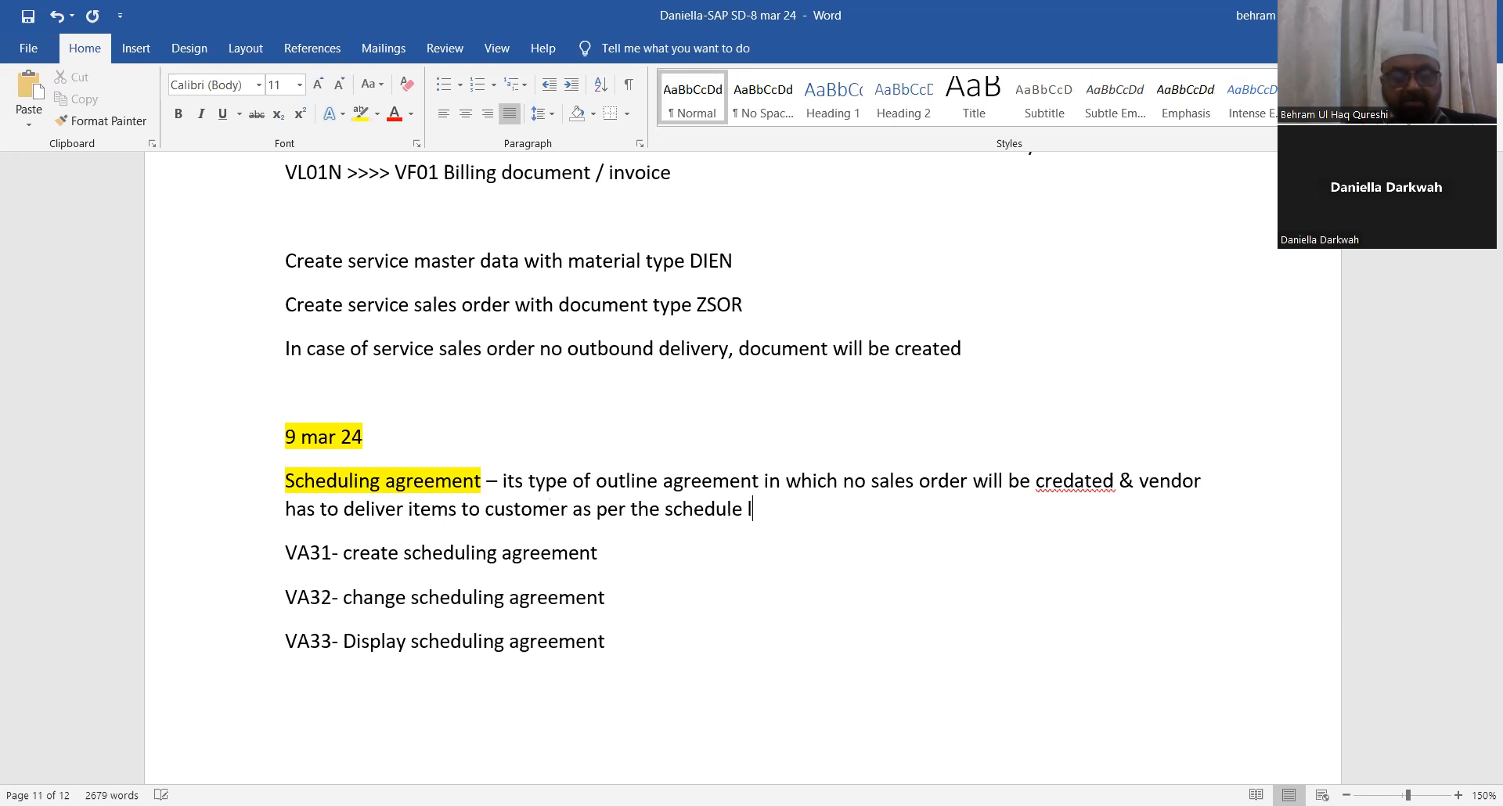
pyautogui.write('ine.')
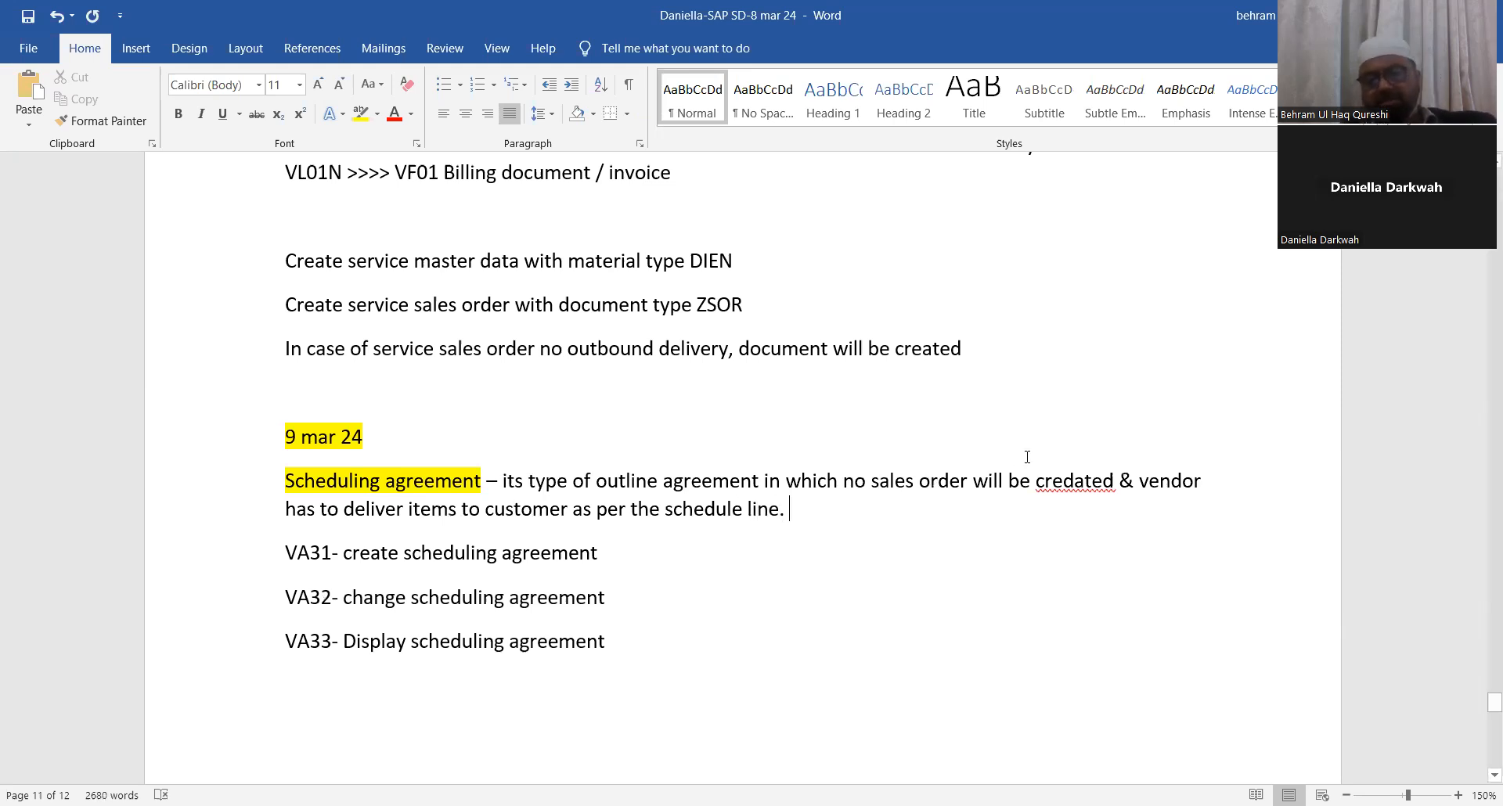
# Step: Correct the misspelled 'credated' to 'created' and save the document
pyautogui.rightClick(1074, 479)
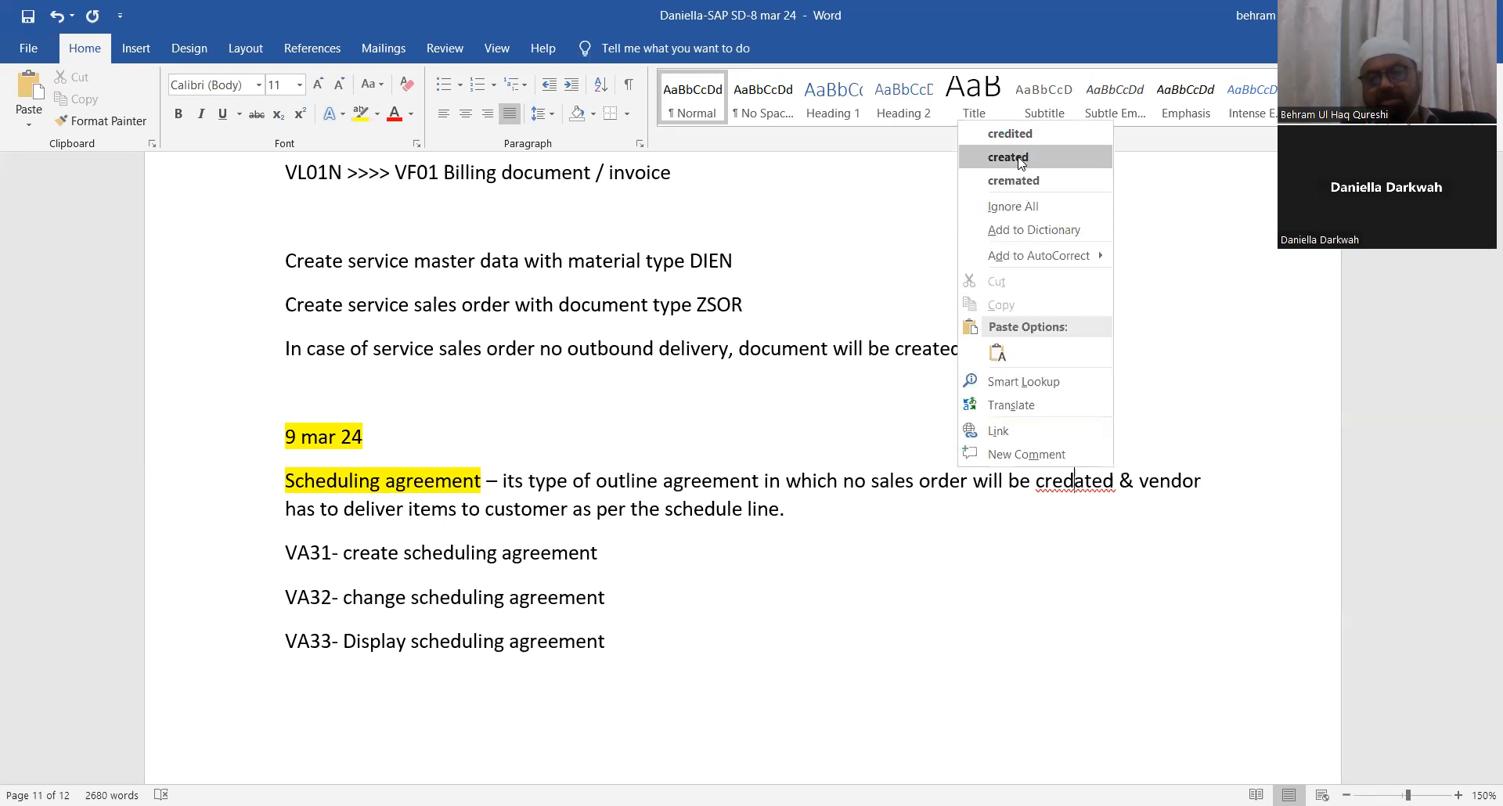
pyautogui.click(1023, 163)
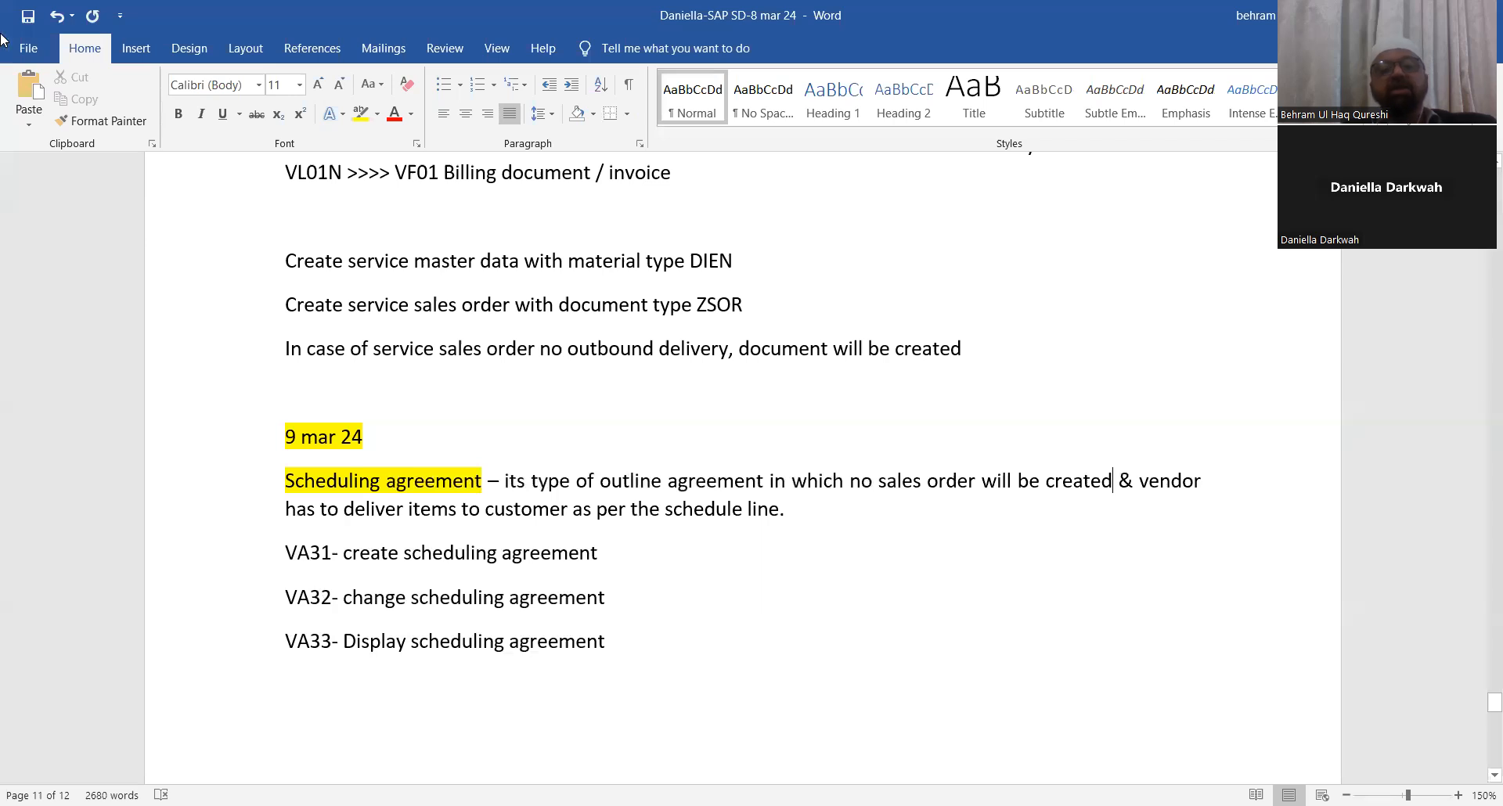
pyautogui.click(29, 18)
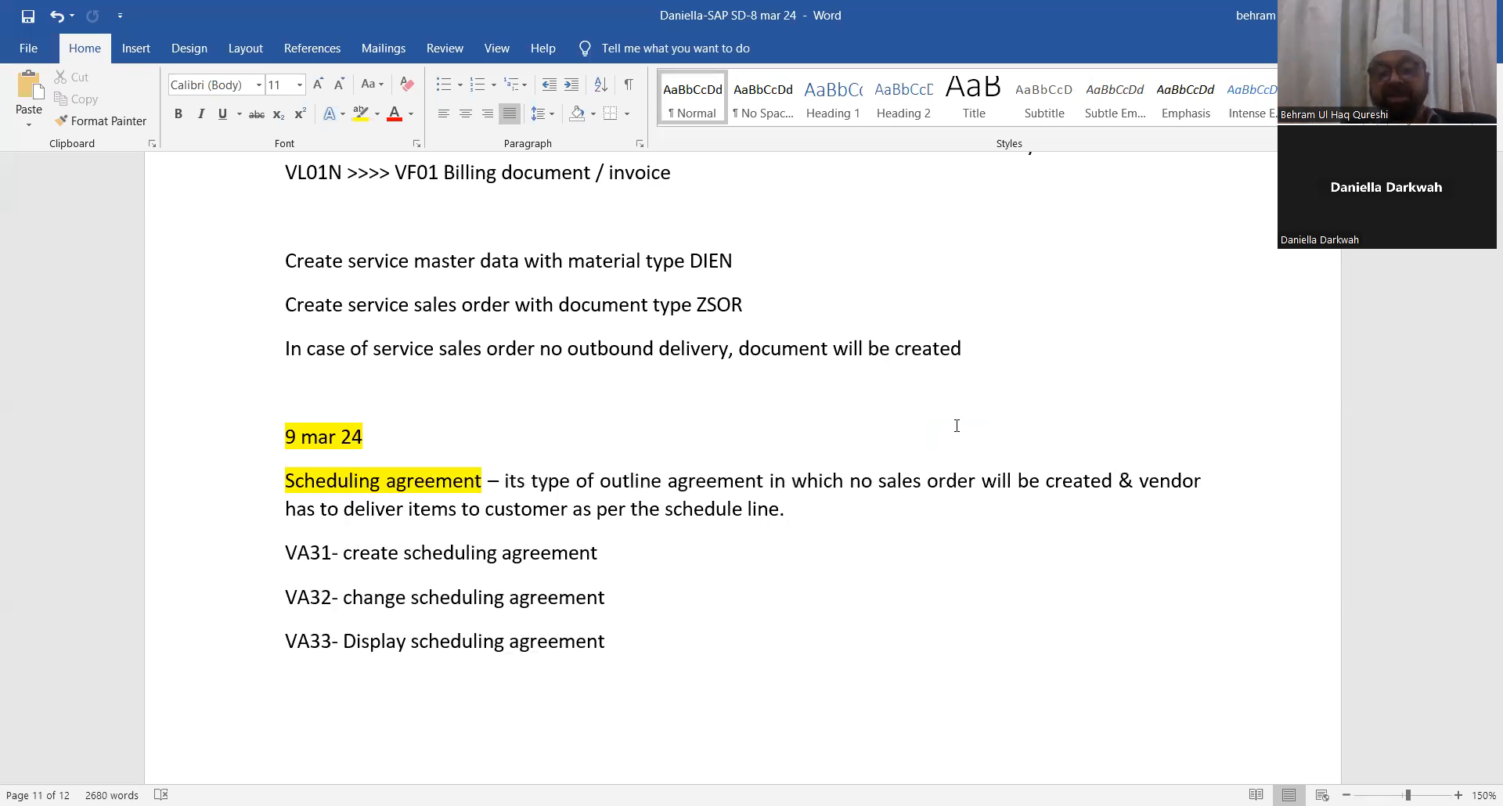
# Step: Add a new line: 'You have to create outbound delivery document with refernace to schedule lines'
pyautogui.click(807, 513)
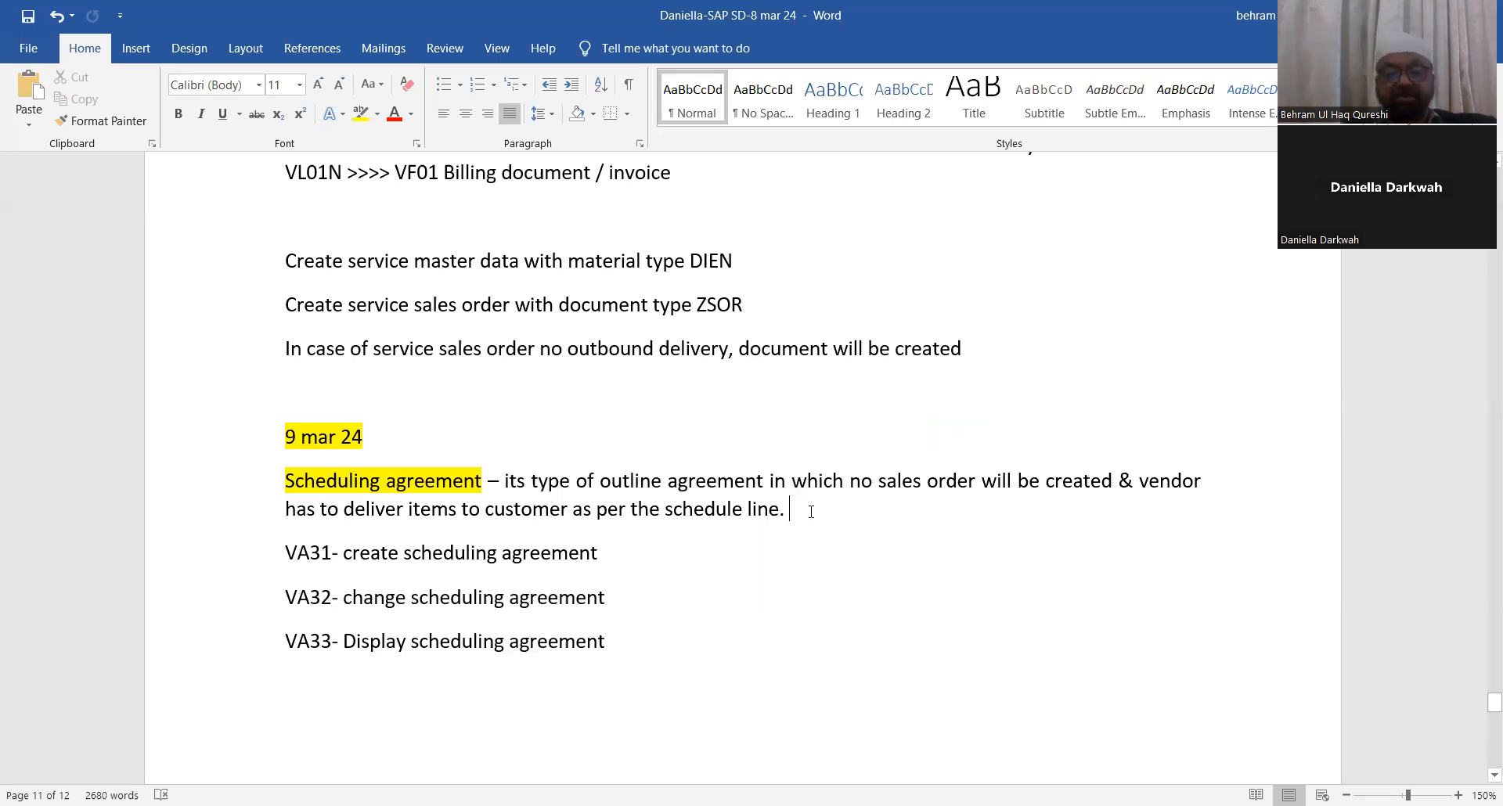
pyautogui.press('Return')
pyautogui.write('you ')
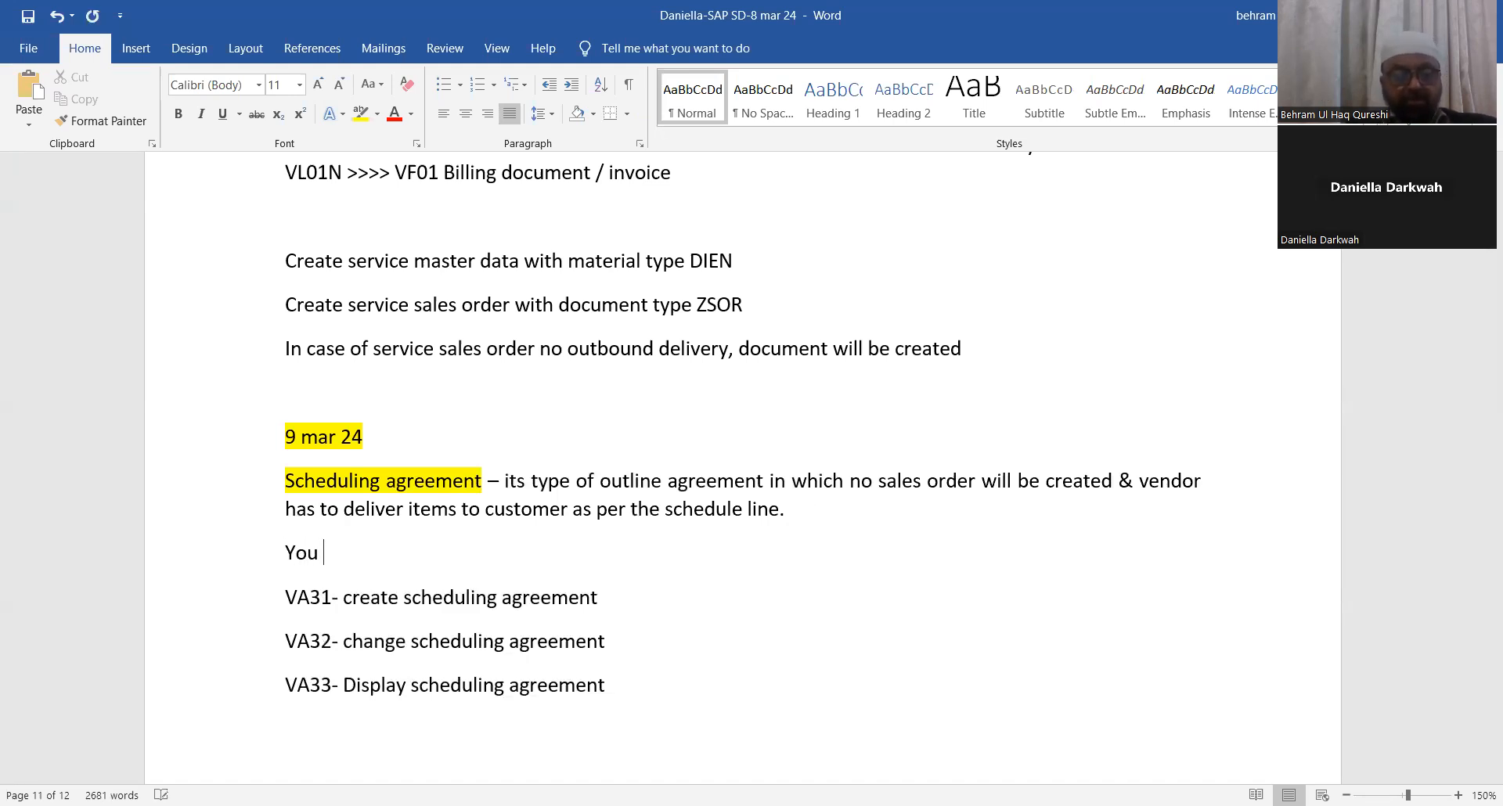
pyautogui.write('ahve to c')
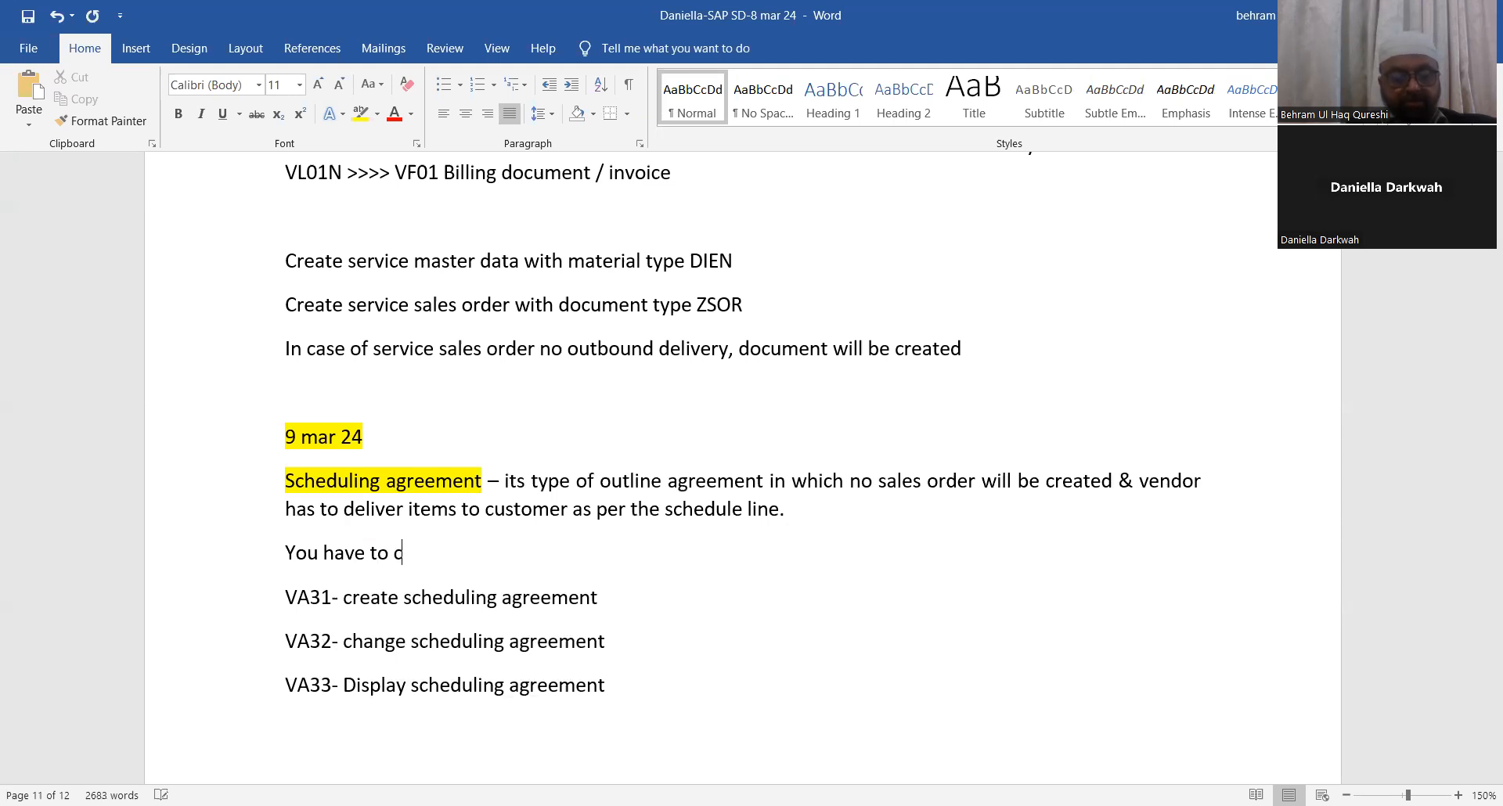
pyautogui.write('reate outbound delivery document with refernace to schedule lines')
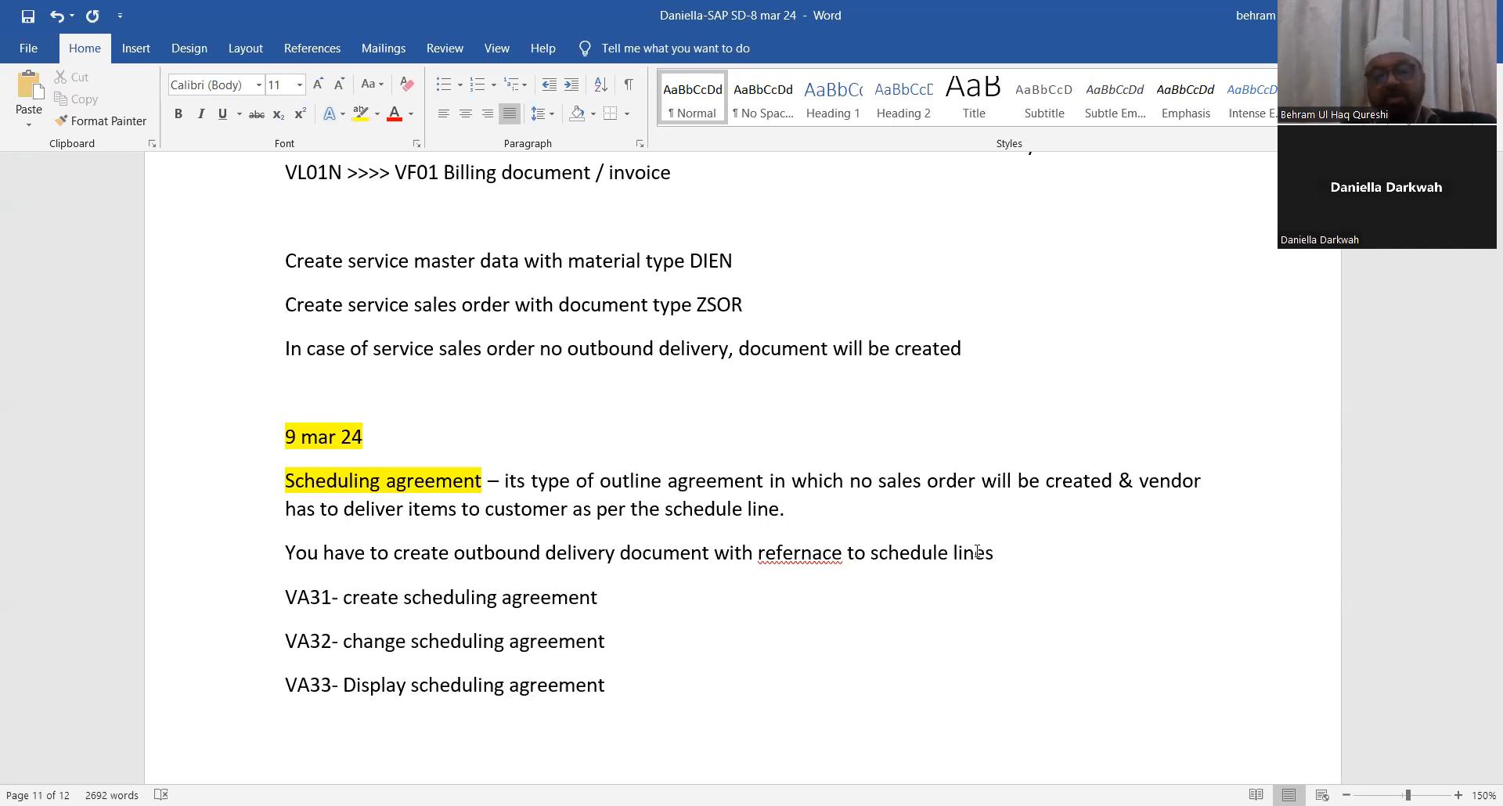
# Step: Correct 'refernace' to 'reference' and append 'with entring schedule line dtae' to the outbound delivery sentence
pyautogui.rightClick(803, 548)
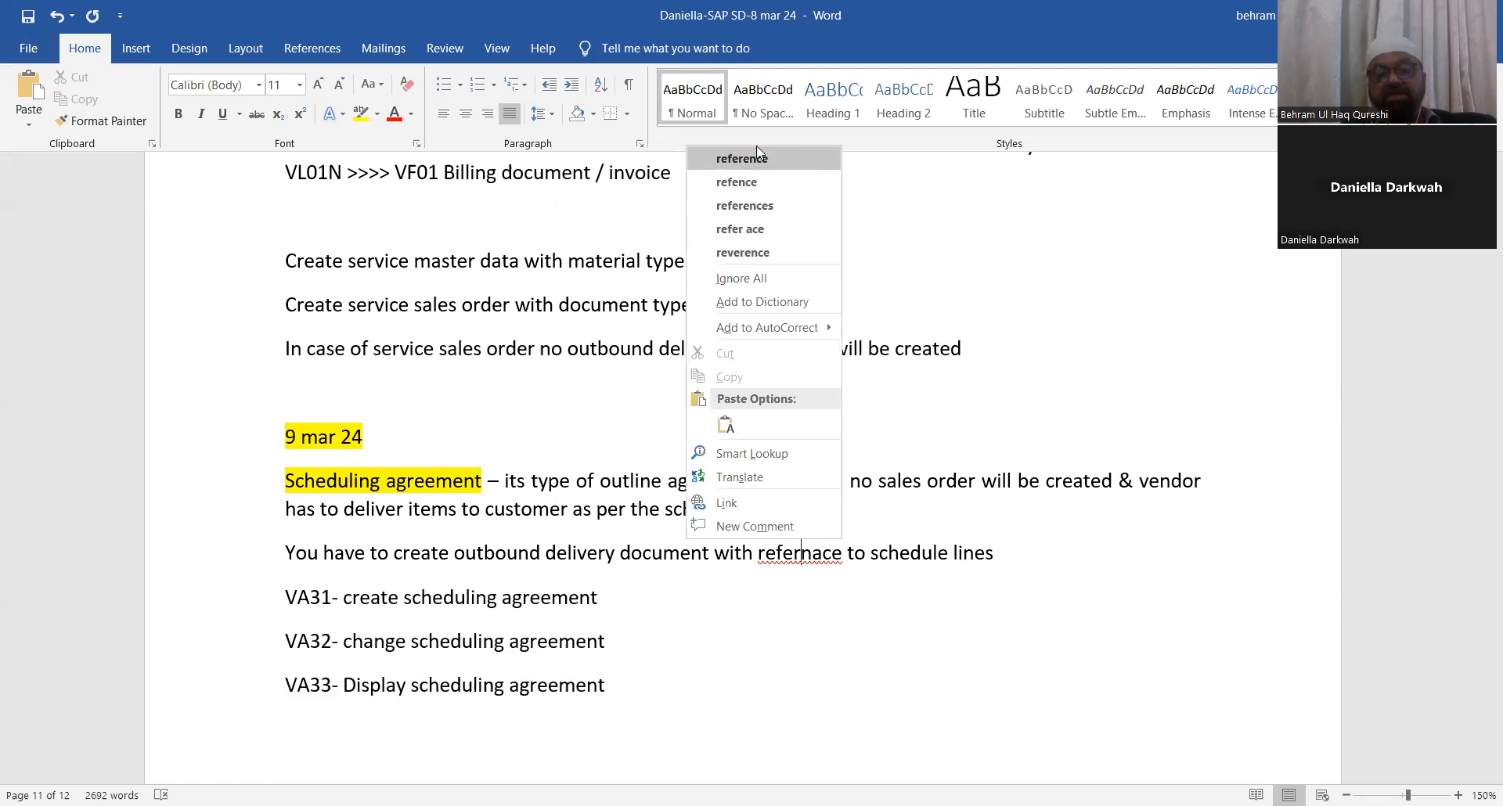
pyautogui.click(764, 156)
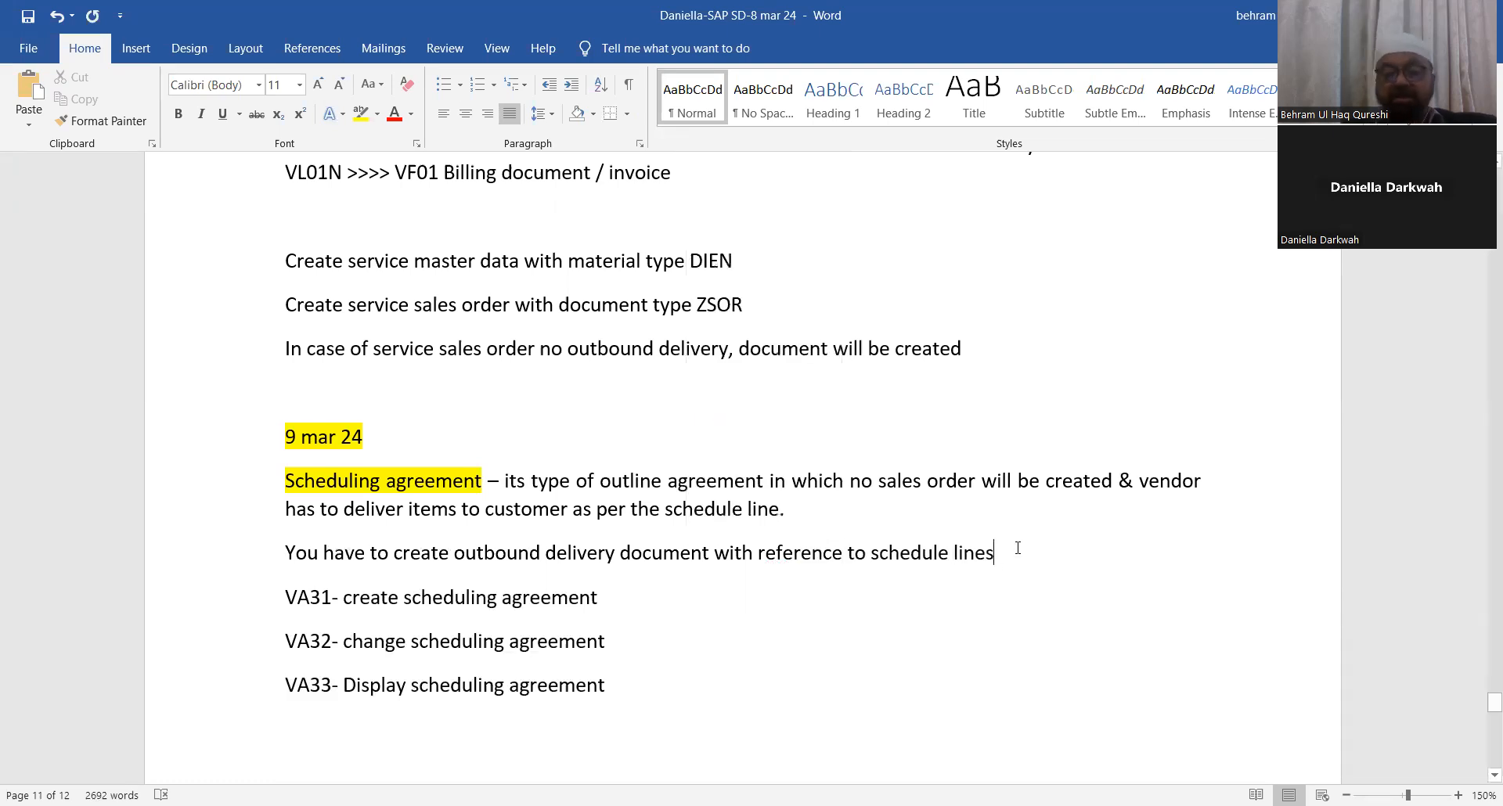
pyautogui.write('with entring sched')
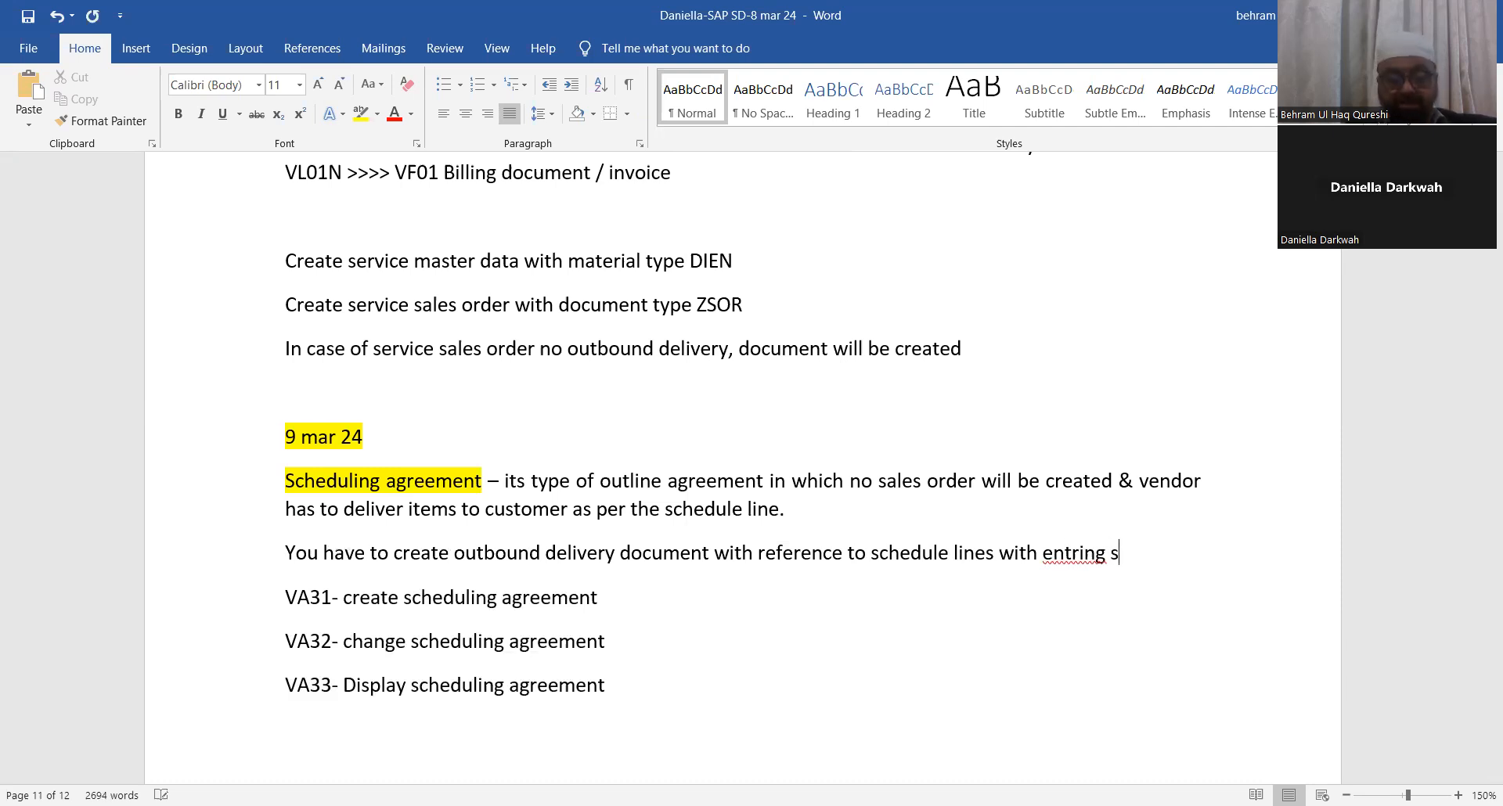
pyautogui.write('ule')
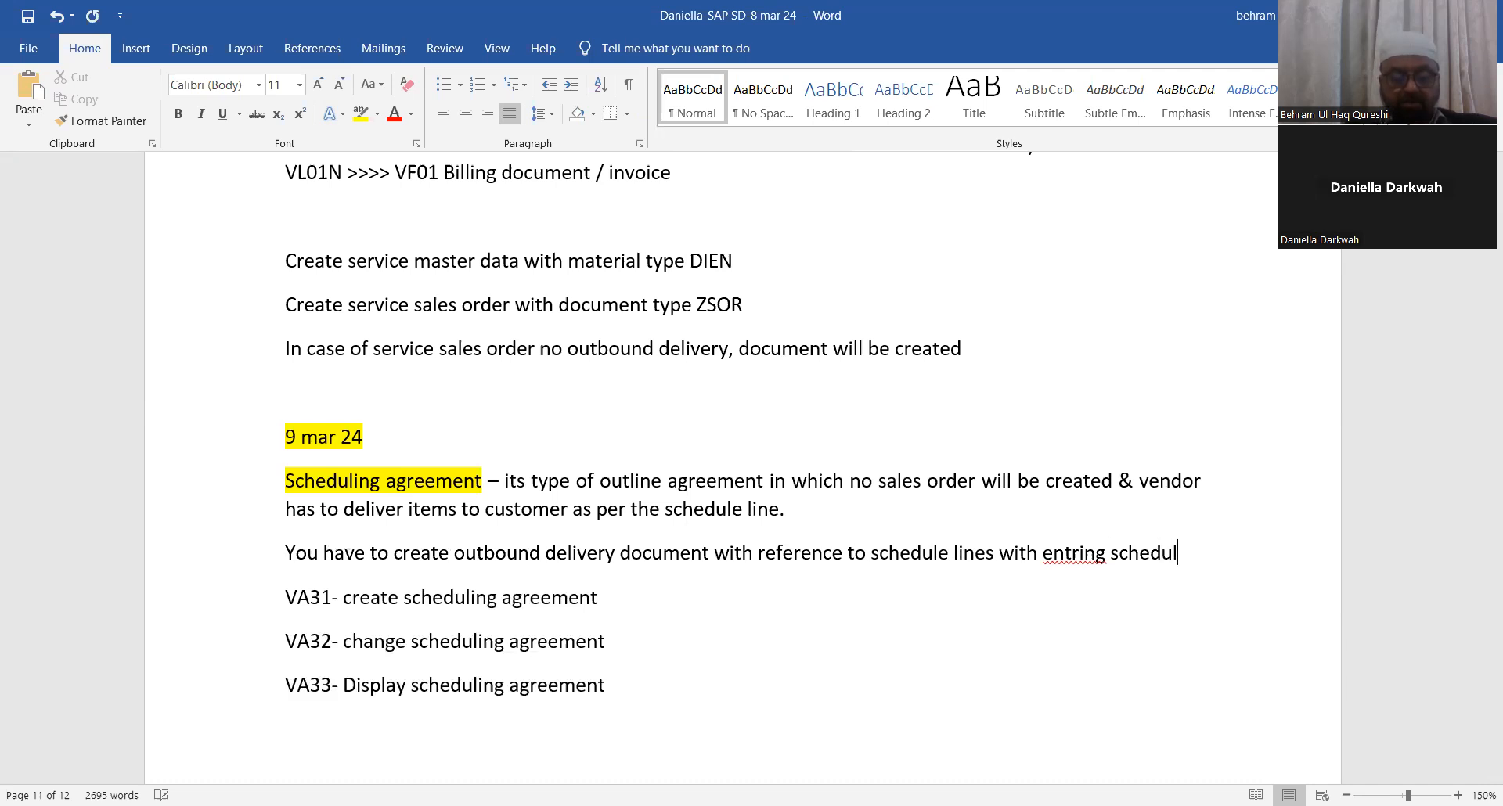
pyautogui.write(' line dtae')
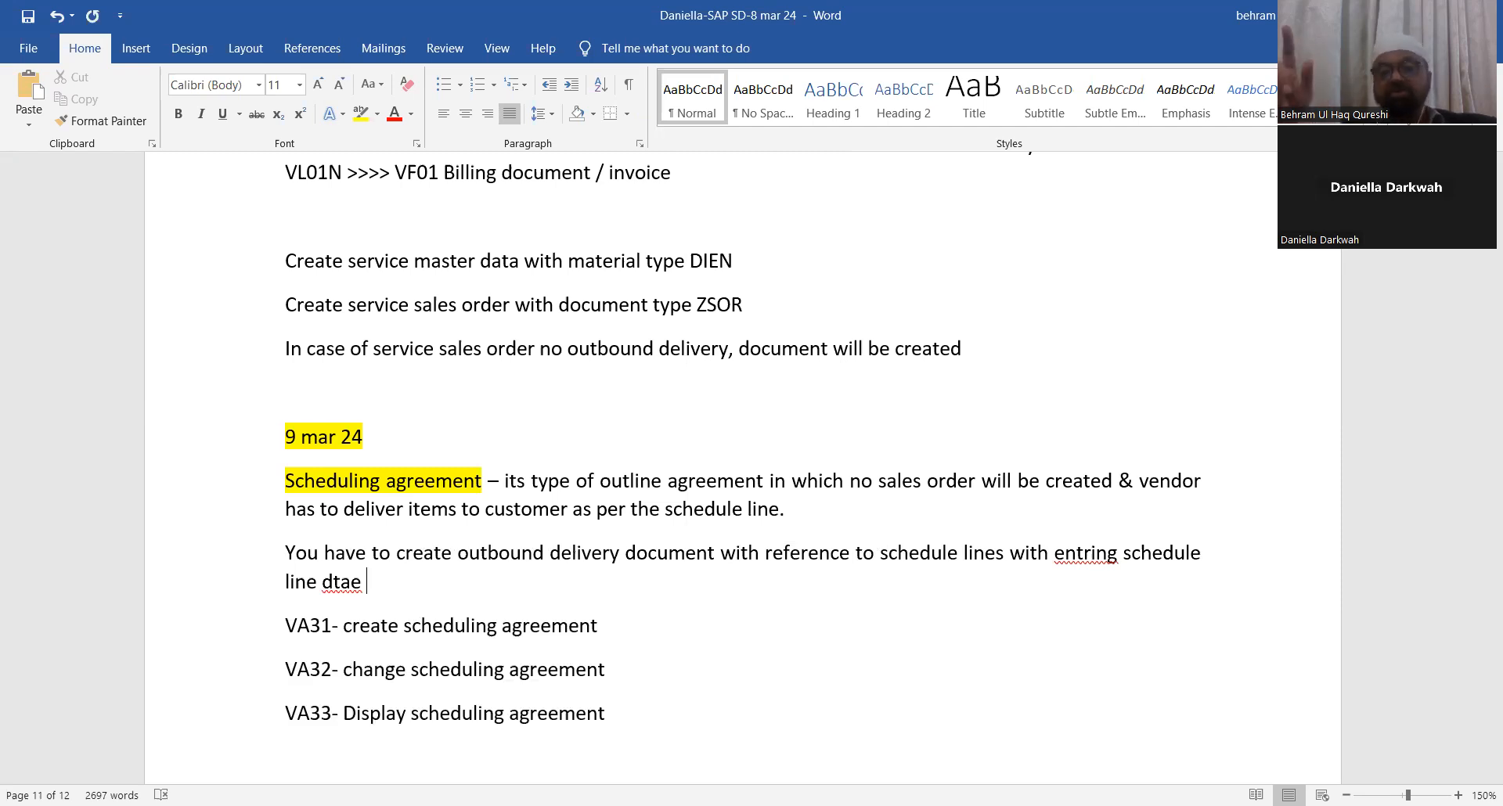
# Step: Fix the appended words so the sentence ends 'with entering schedule line dates'
pyautogui.press('BackSpace')
pyautogui.press('BackSpace')
pyautogui.press('BackSpace')
pyautogui.press('BackSpace')
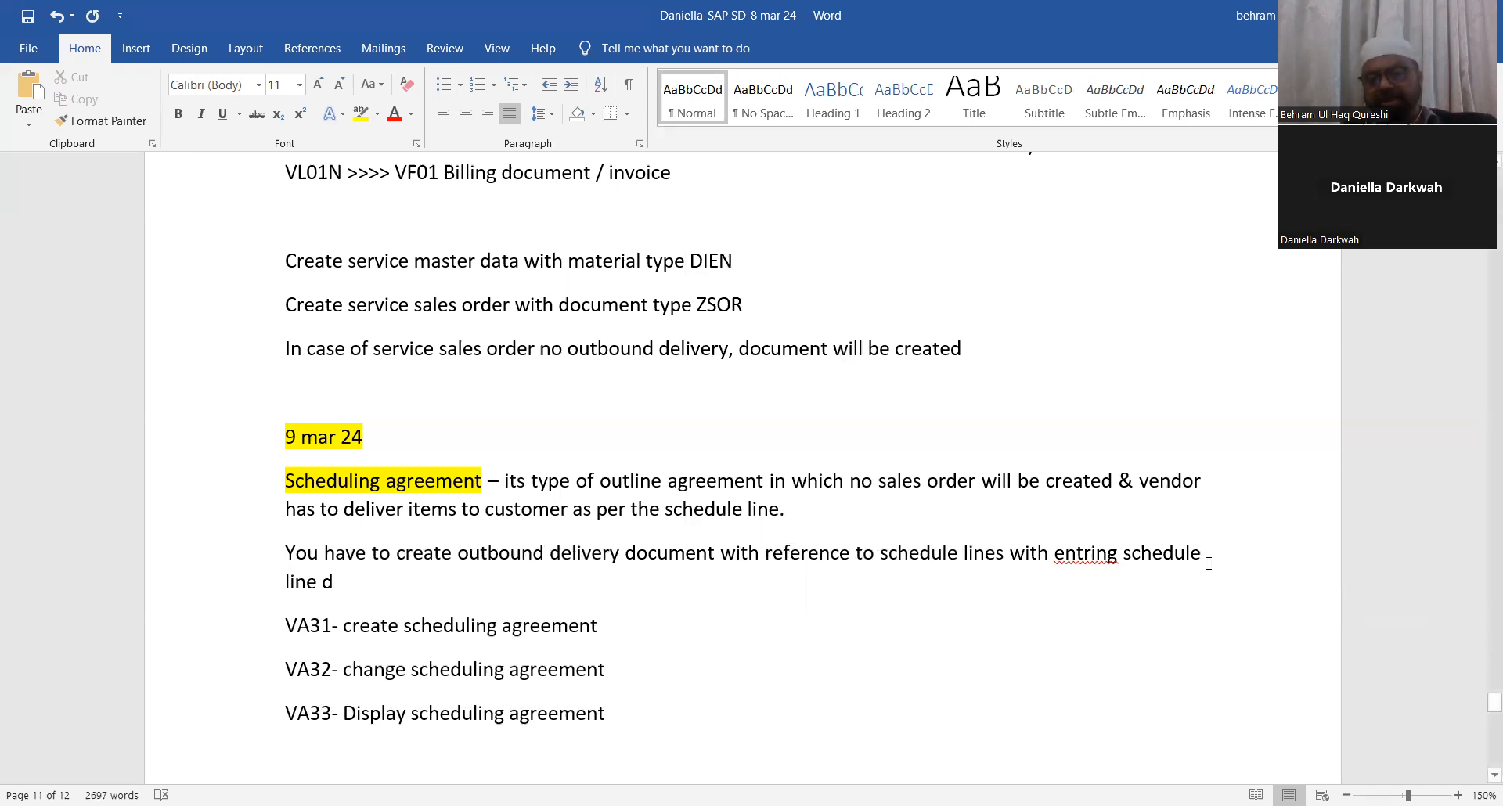
pyautogui.rightClick(1097, 554)
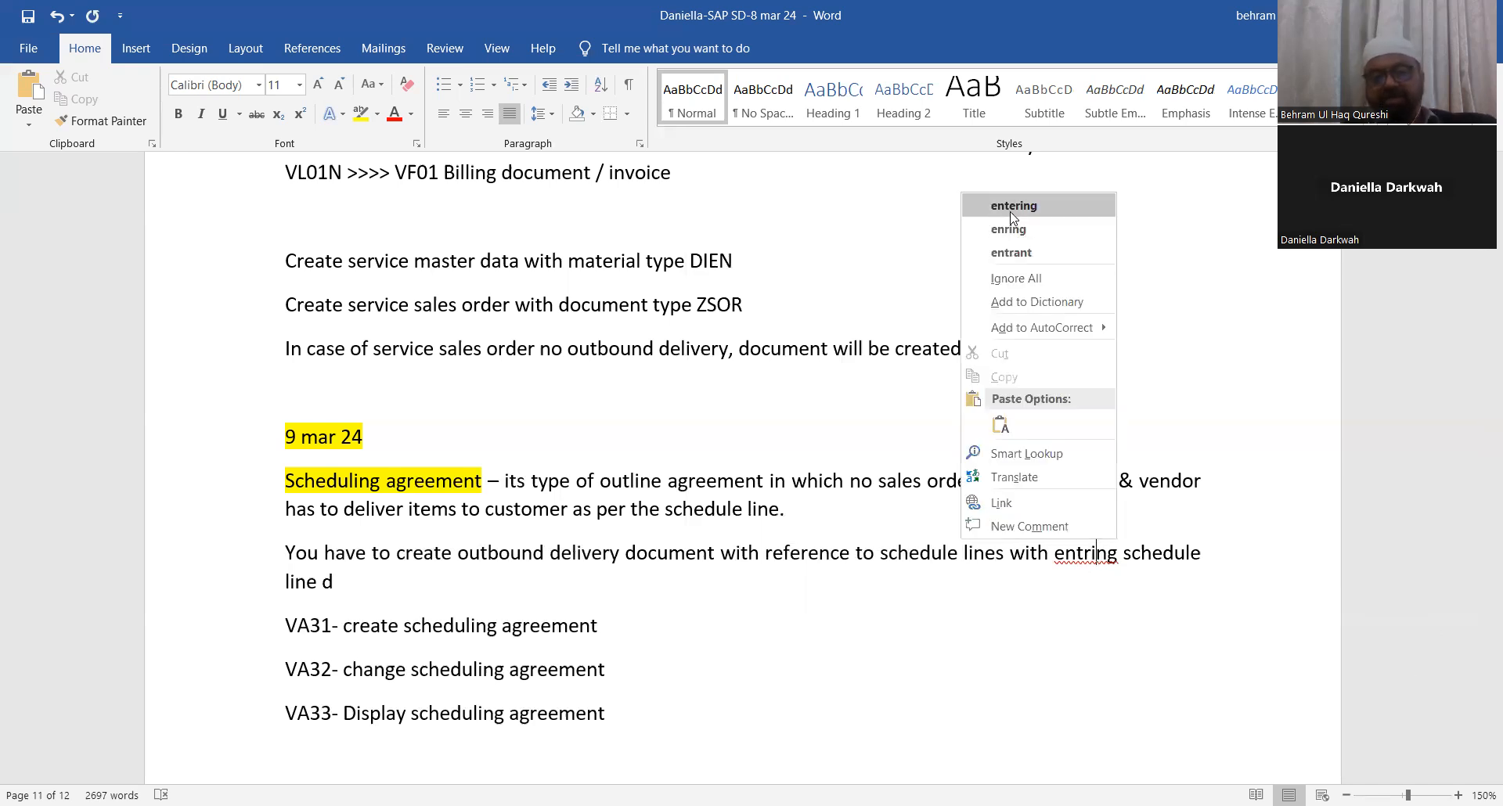
pyautogui.press('Return')
pyautogui.click(331, 582)
pyautogui.write('ates')
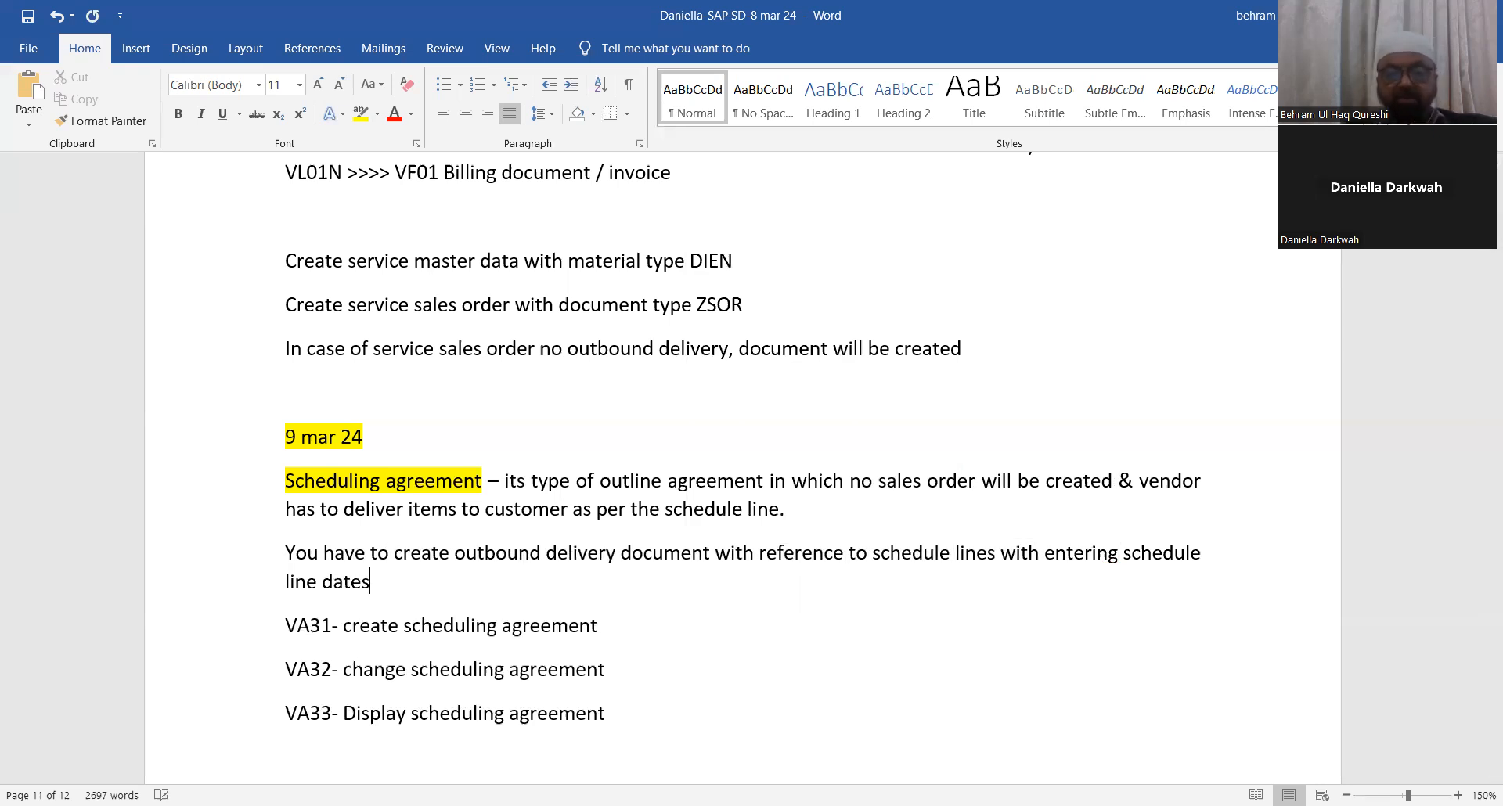
# Step: Add a new line: 'You have to create billing document with billing type F1- invoice'
pyautogui.press('Return')
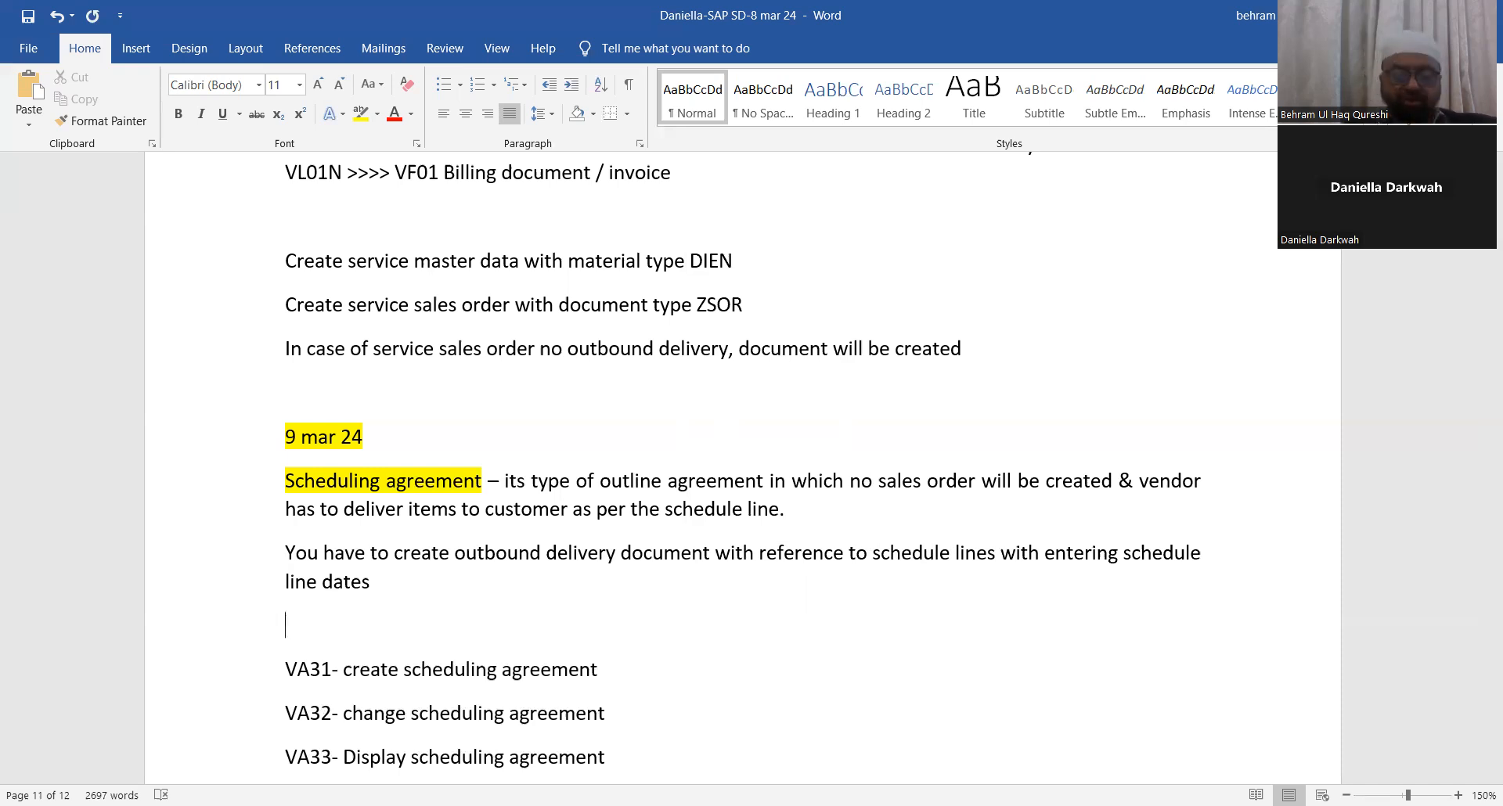
pyautogui.write('You have to ')
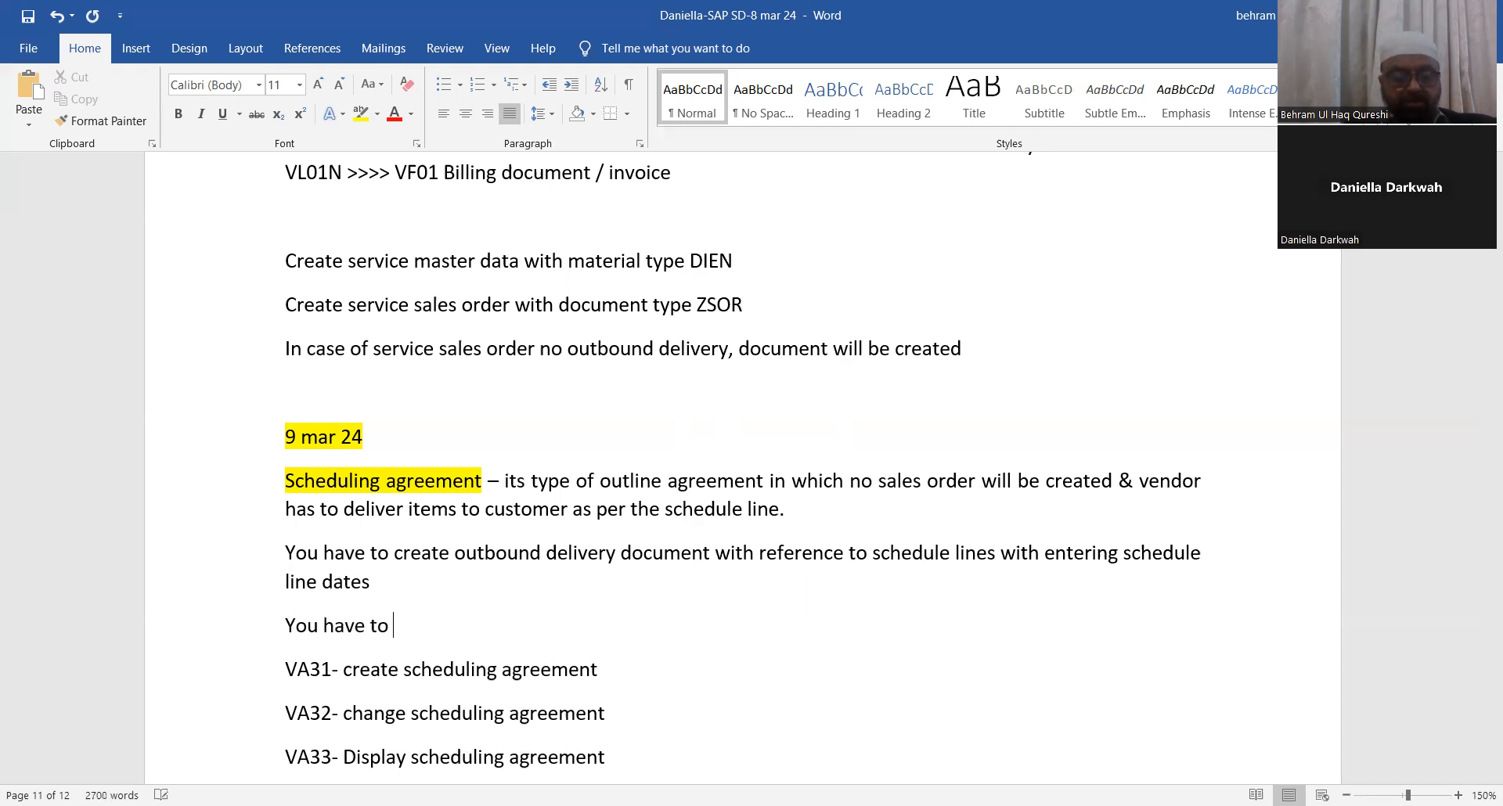
pyautogui.write('create oilling doocumen')
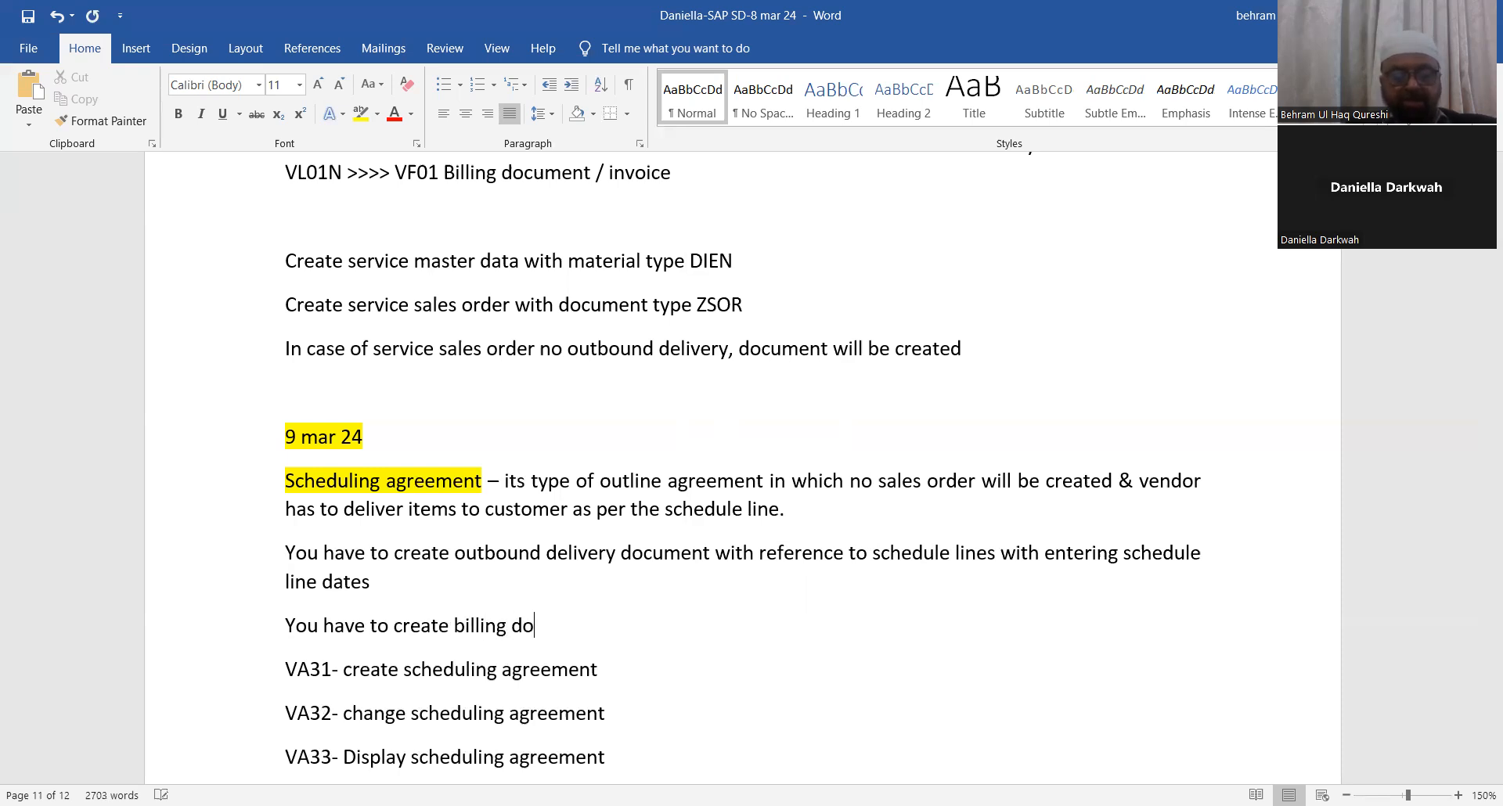
pyautogui.write('t with')
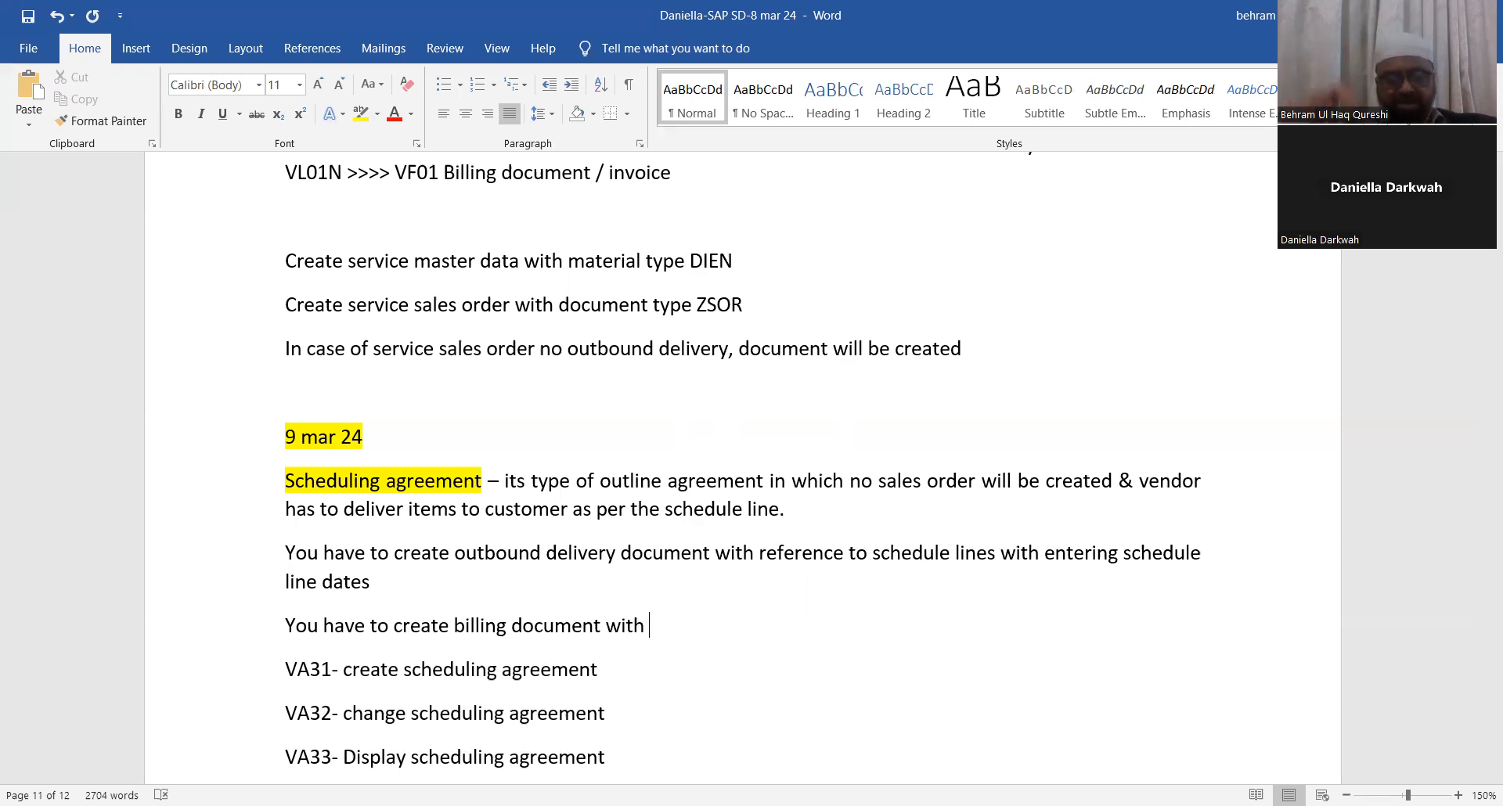
pyautogui.write('billing type F1- invoice')
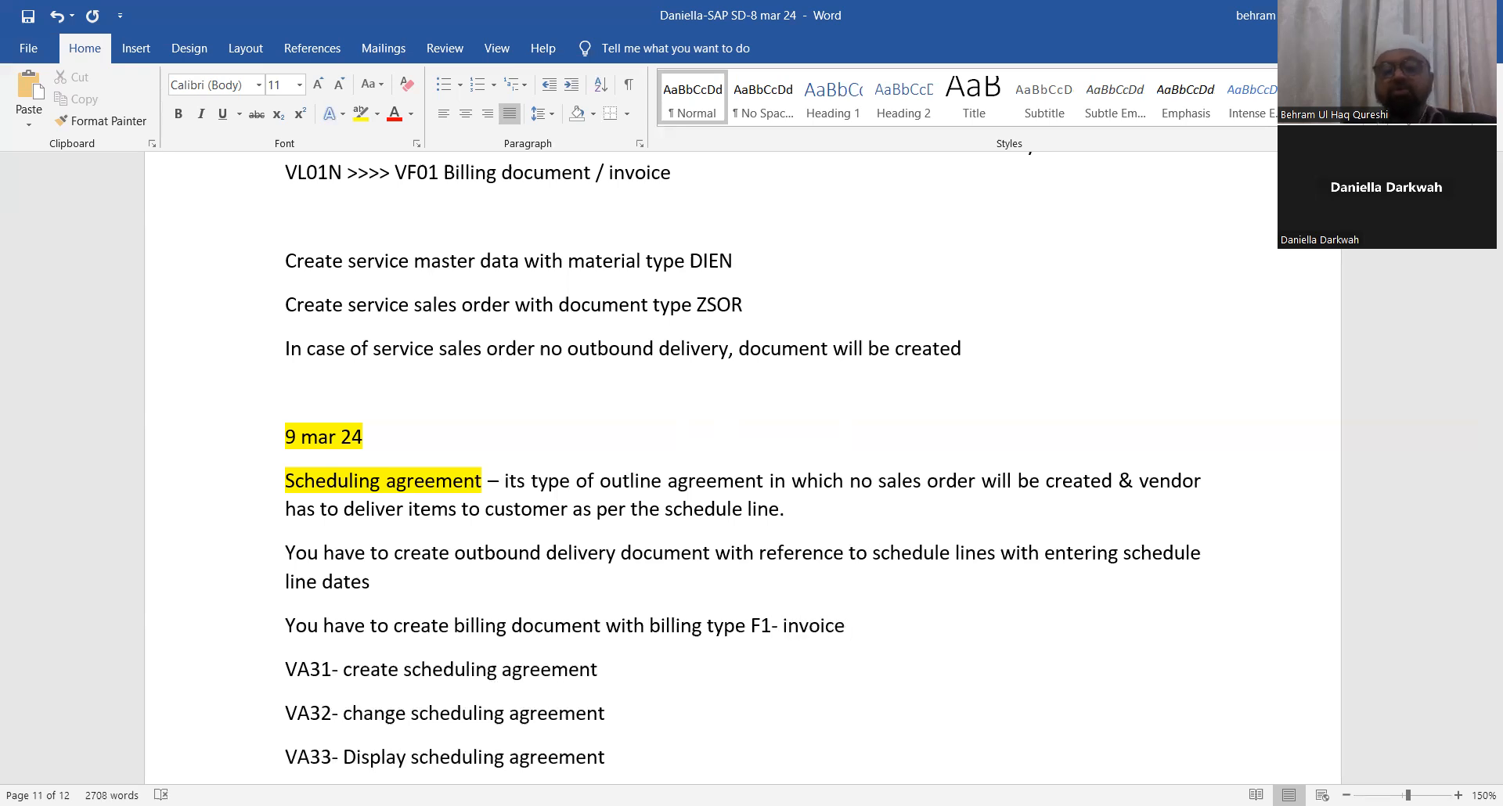
# Step: Format the two 'You have to create' lines as arrow bullets and save the document
pyautogui.scroll(-1, 153, 384)
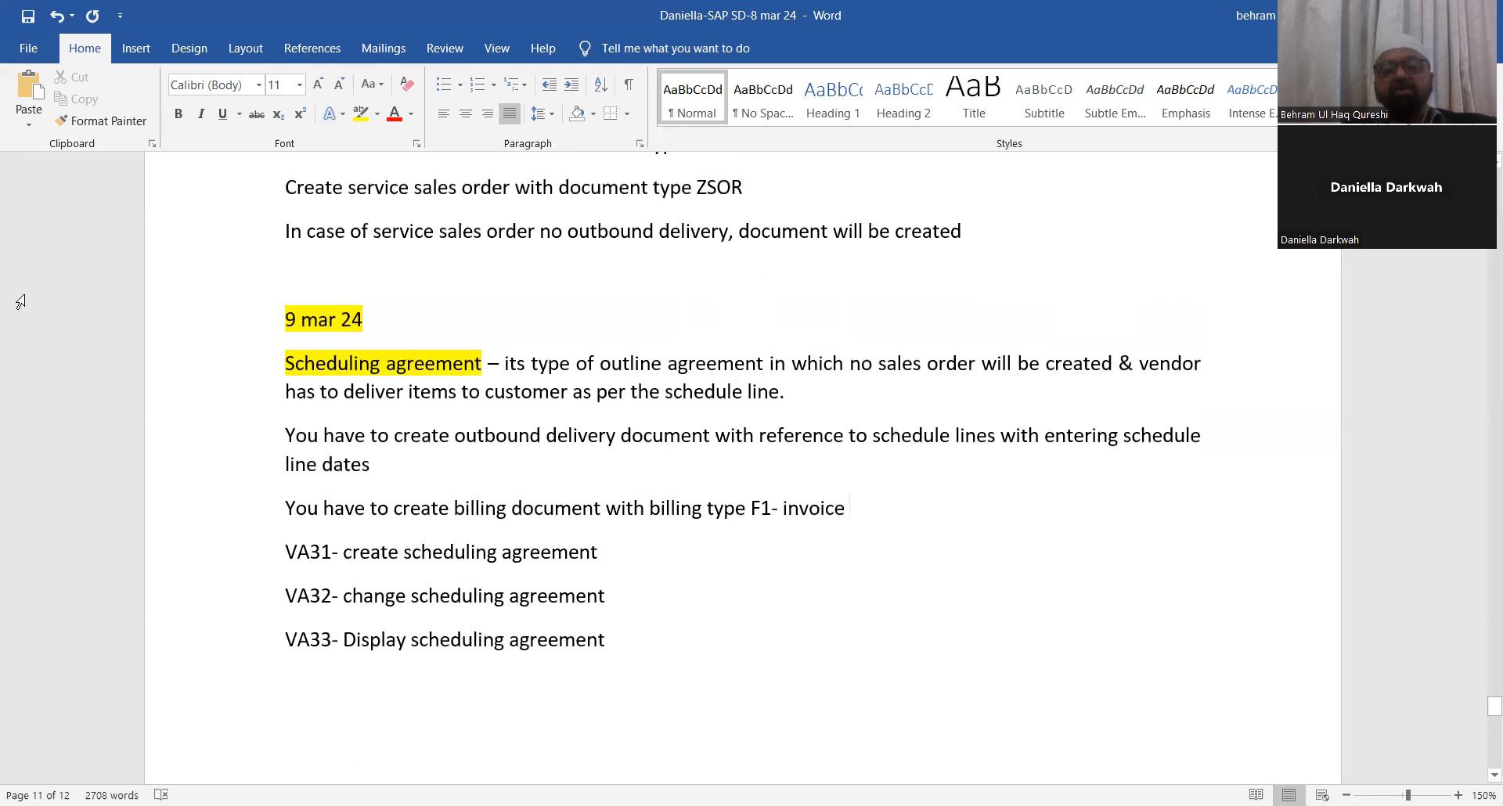
pyautogui.moveTo(427, 435); pyautogui.dragTo(953, 492)
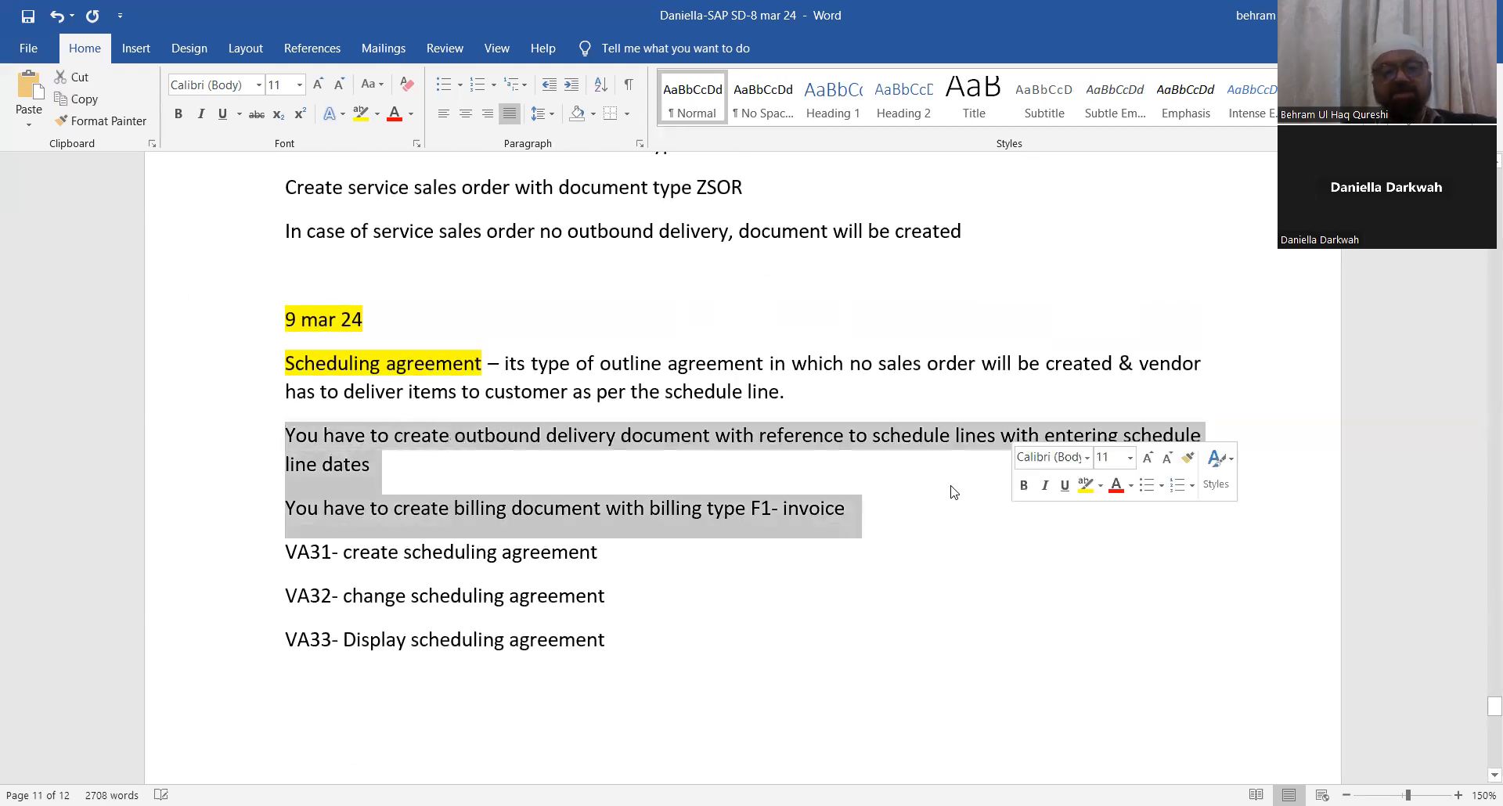
pyautogui.click(459, 84)
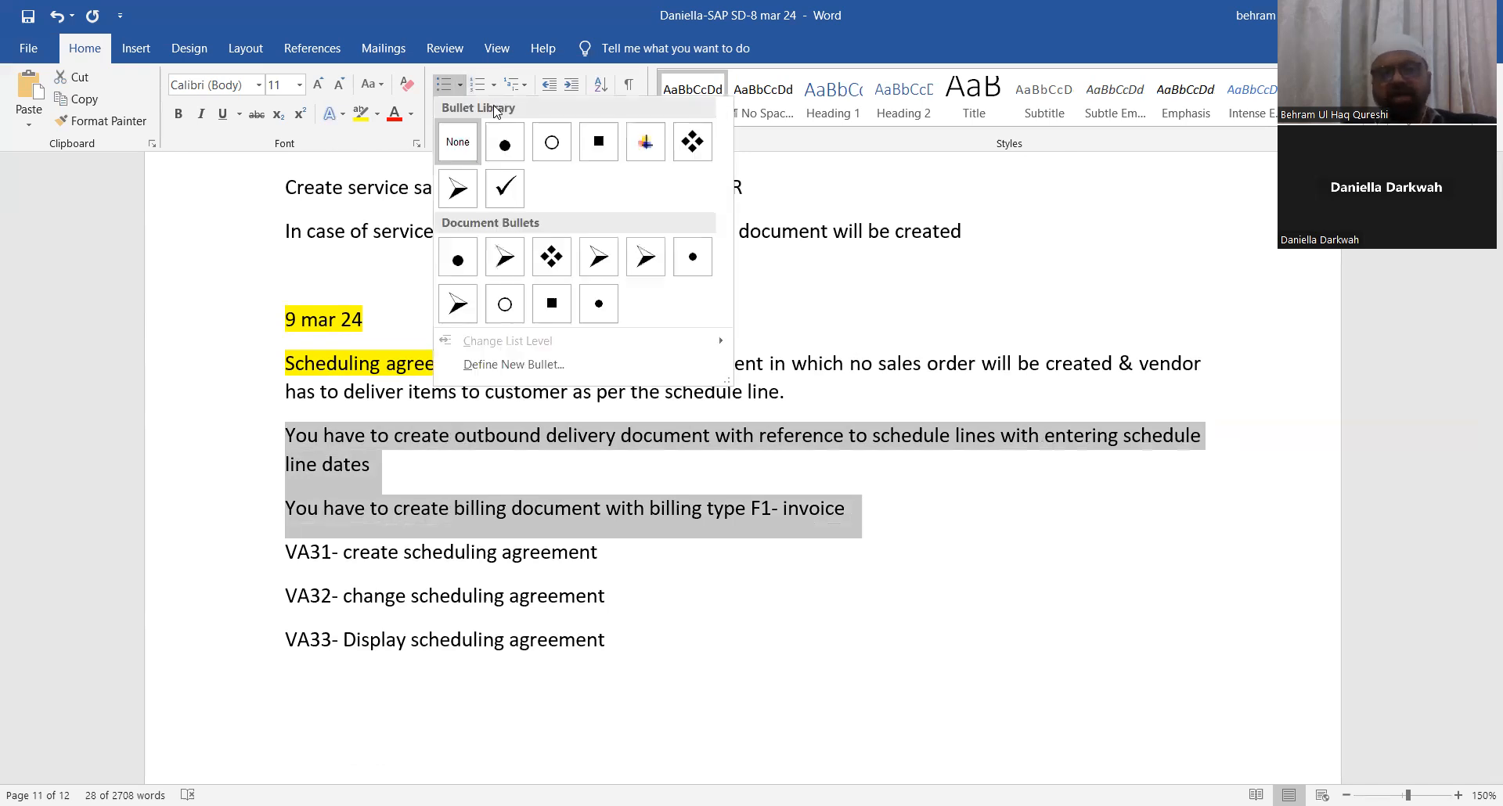
pyautogui.click(463, 200)
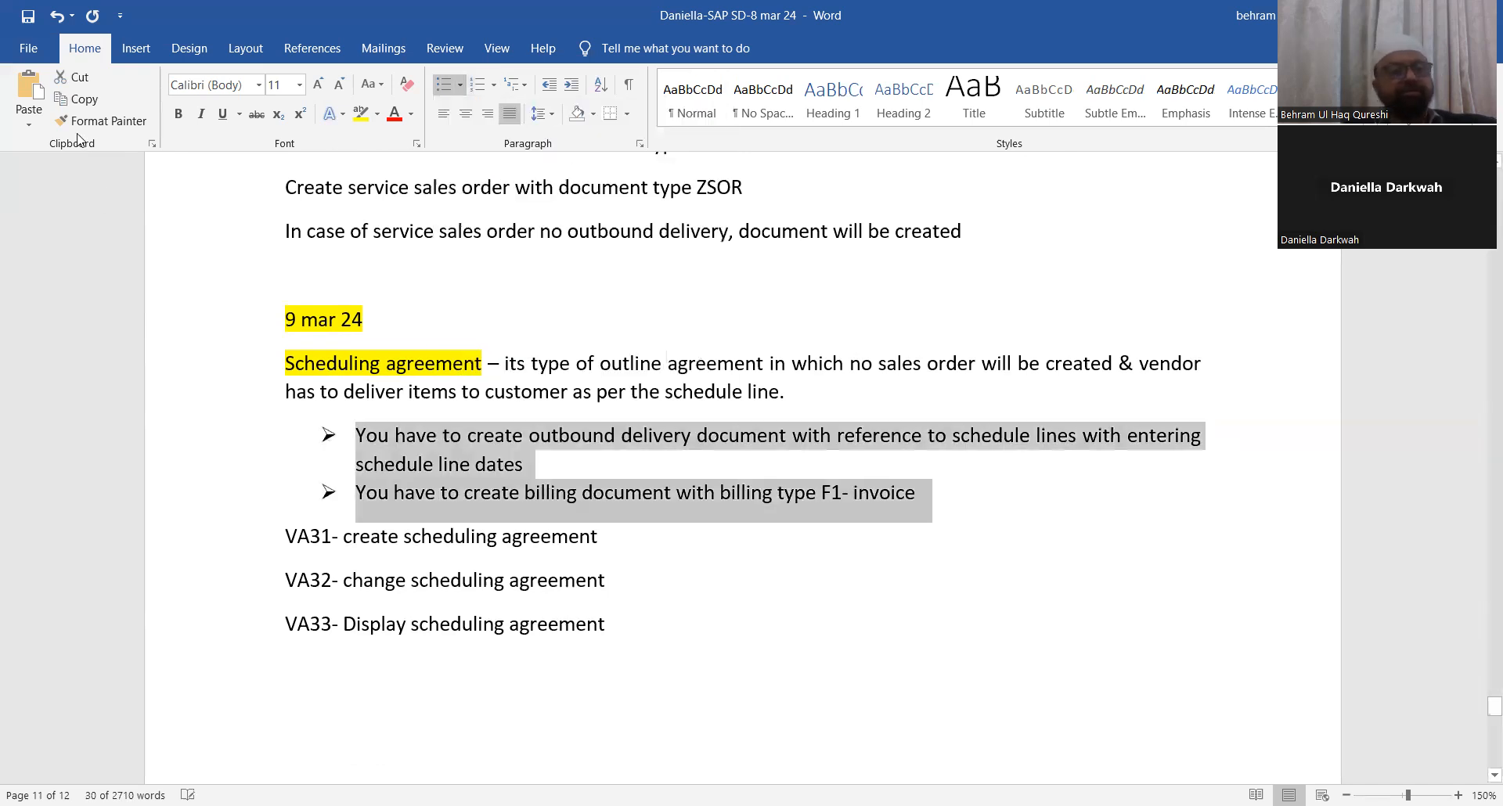
pyautogui.click(26, 19)
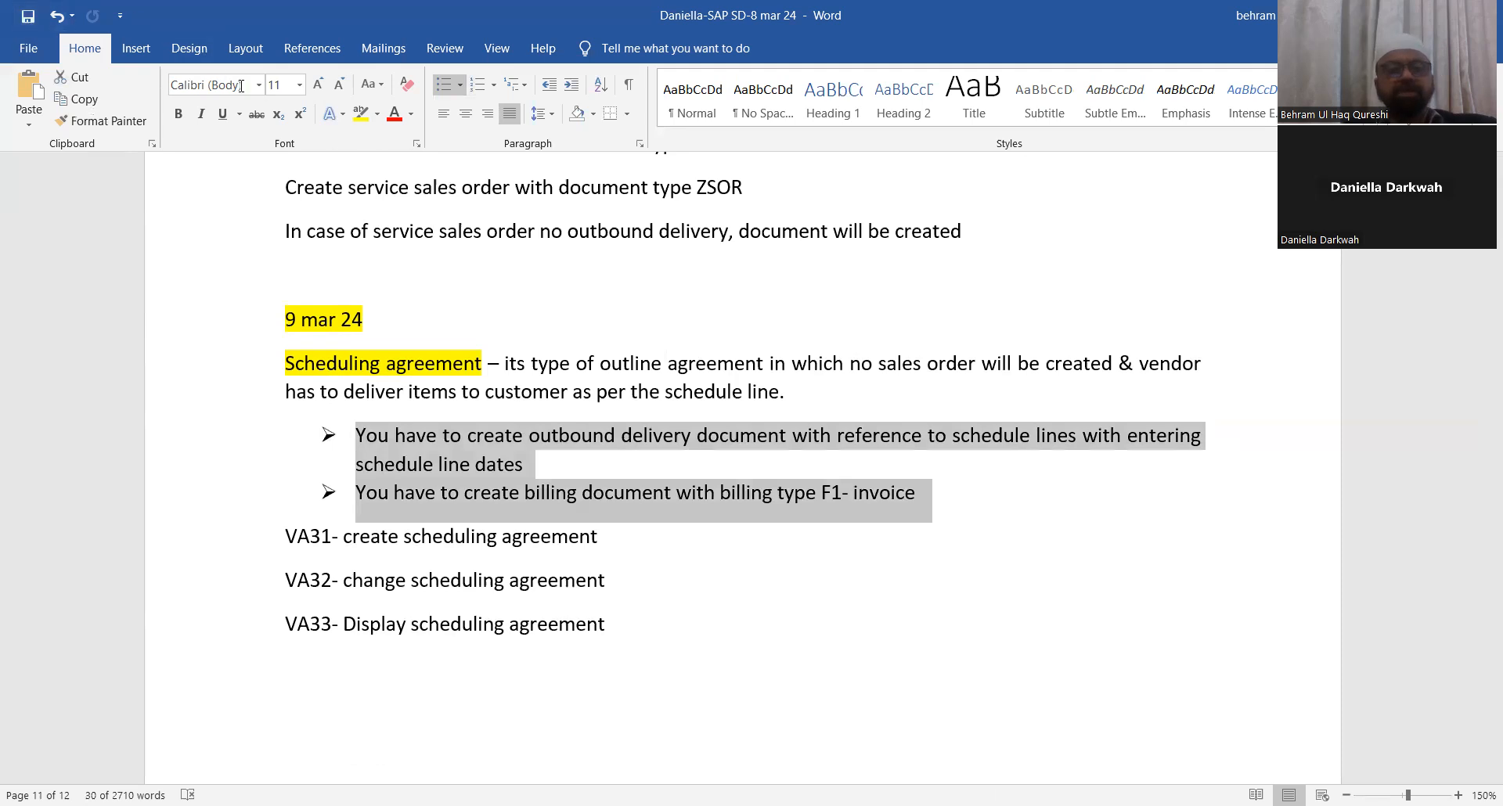
pyautogui.scroll(-2, 861, 486)
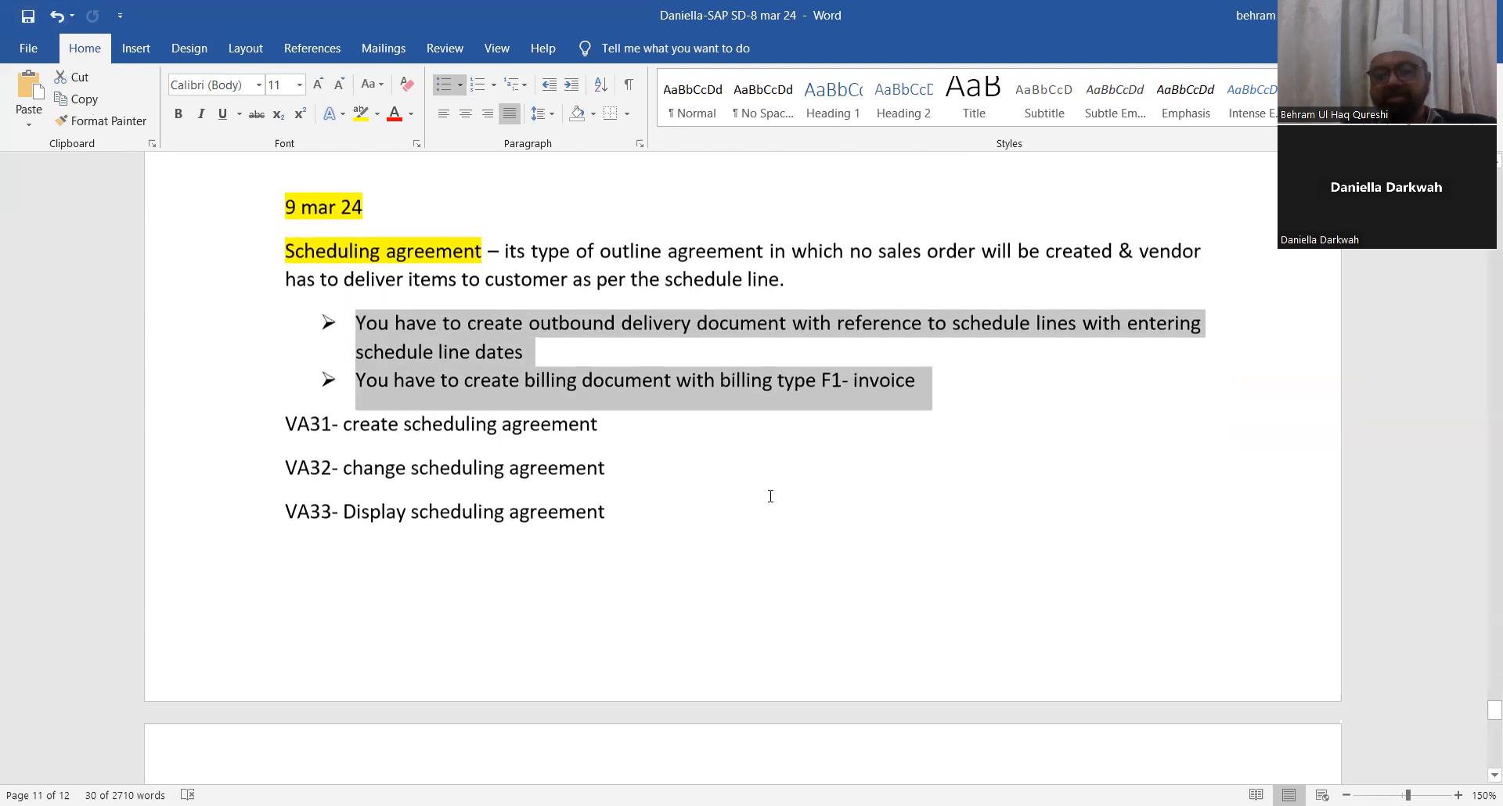
pyautogui.click(812, 446)
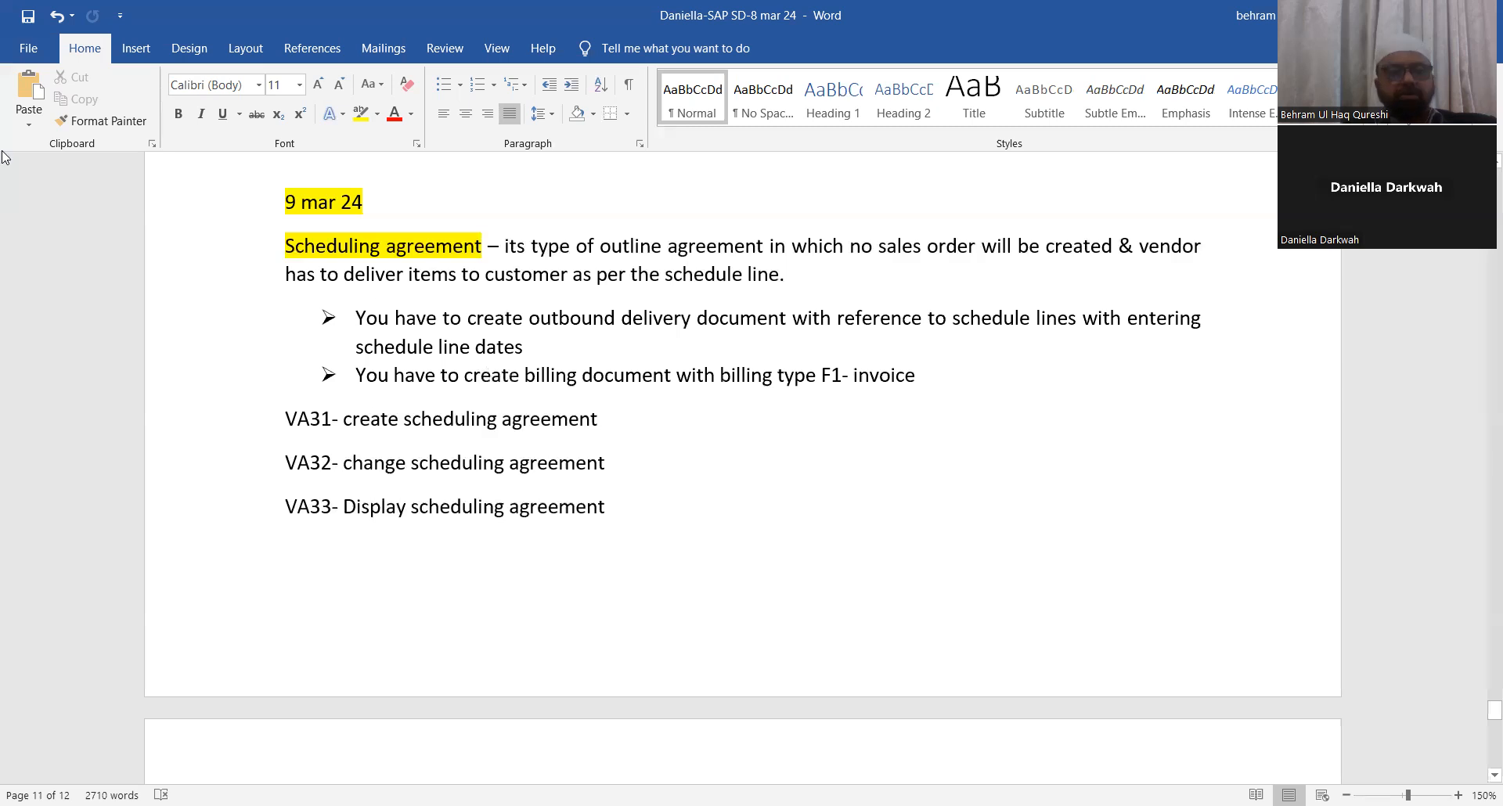
pyautogui.click(24, 21)
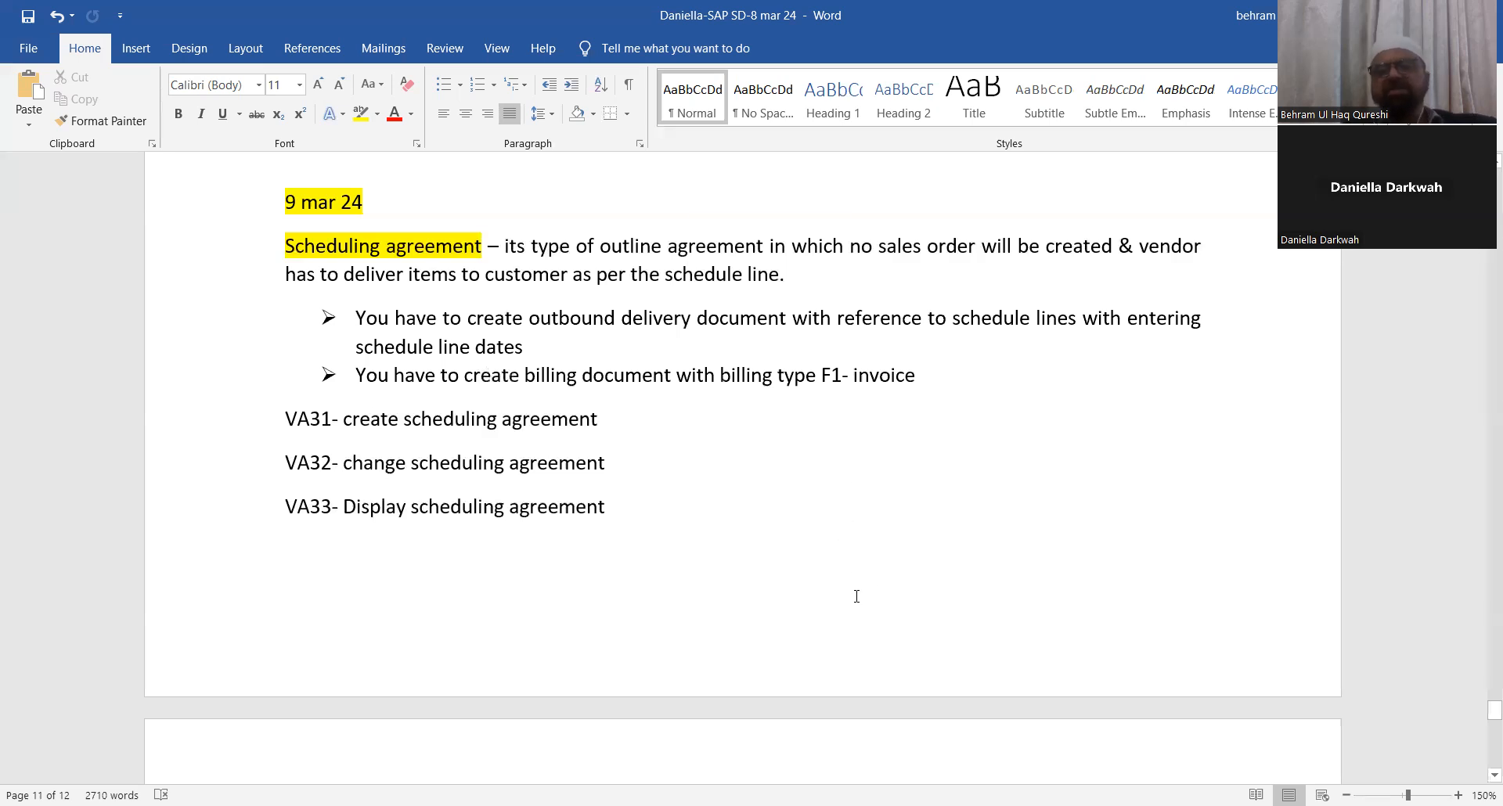
# Step: On the next page, write the heading 'Free goods sales order'
pyautogui.scroll(-6, 618, 581)
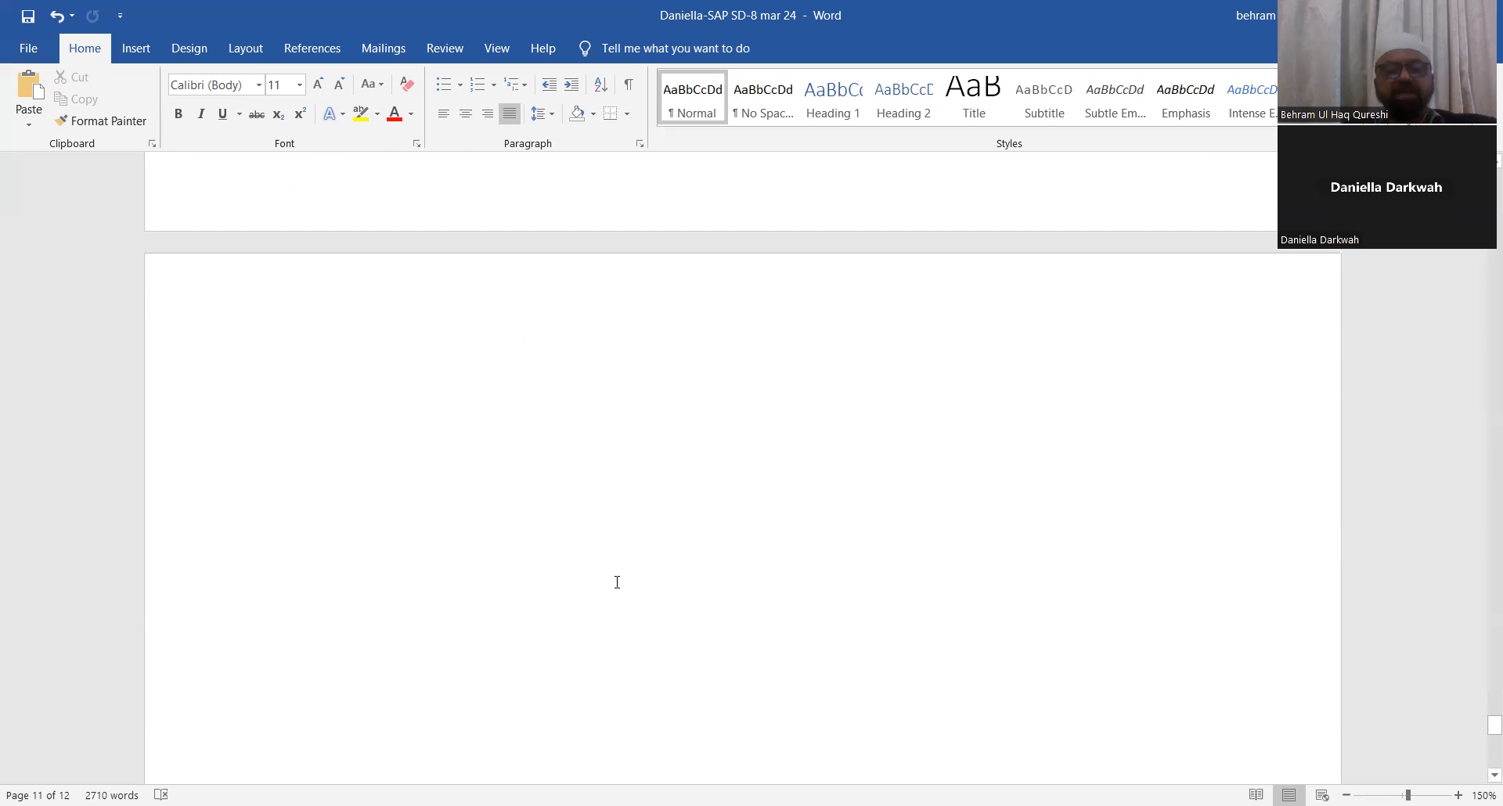
pyautogui.scroll(3, 500, 596)
pyautogui.click(382, 493)
pyautogui.write('Free')
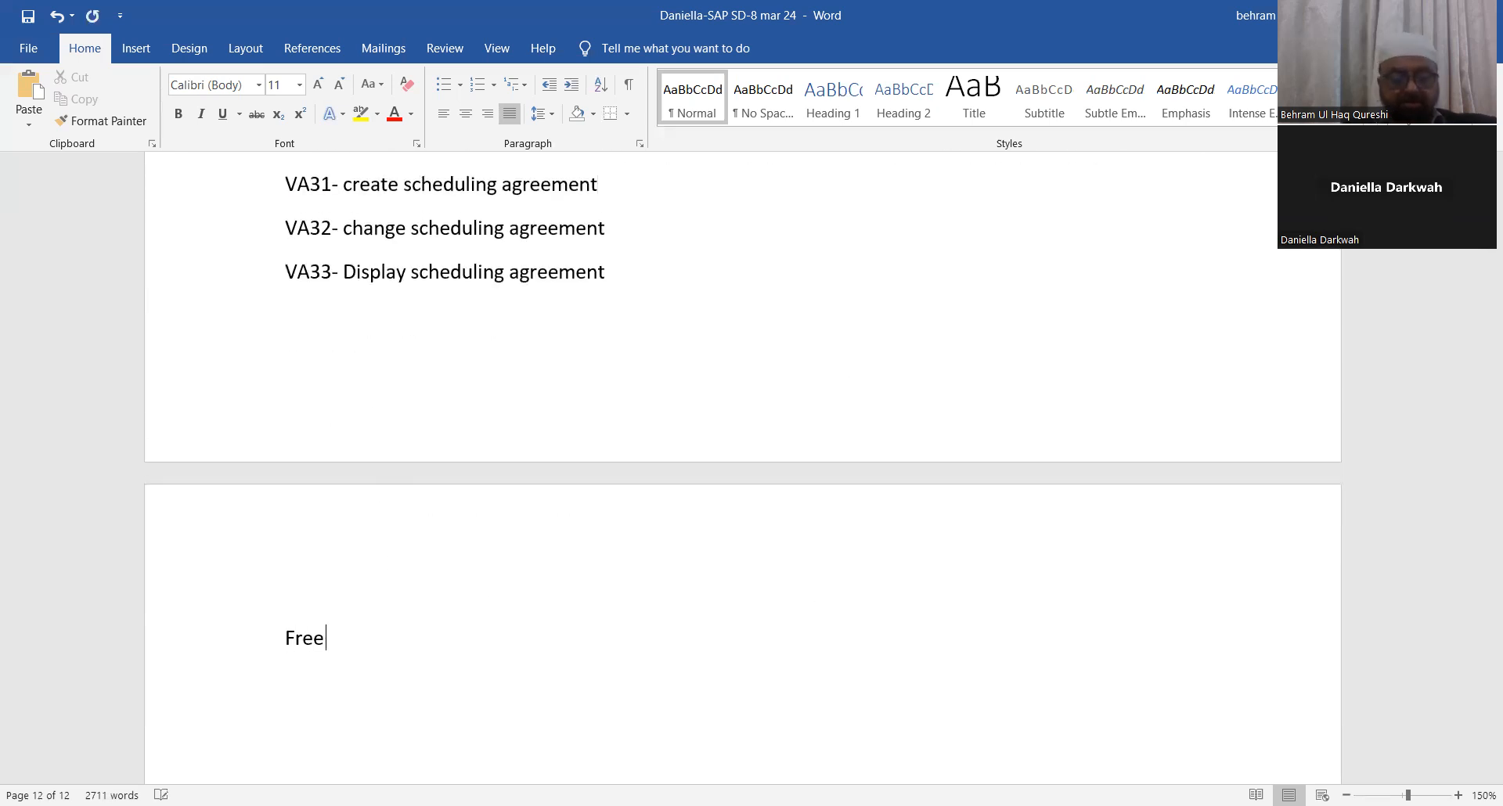
pyautogui.write(' goods delivery')
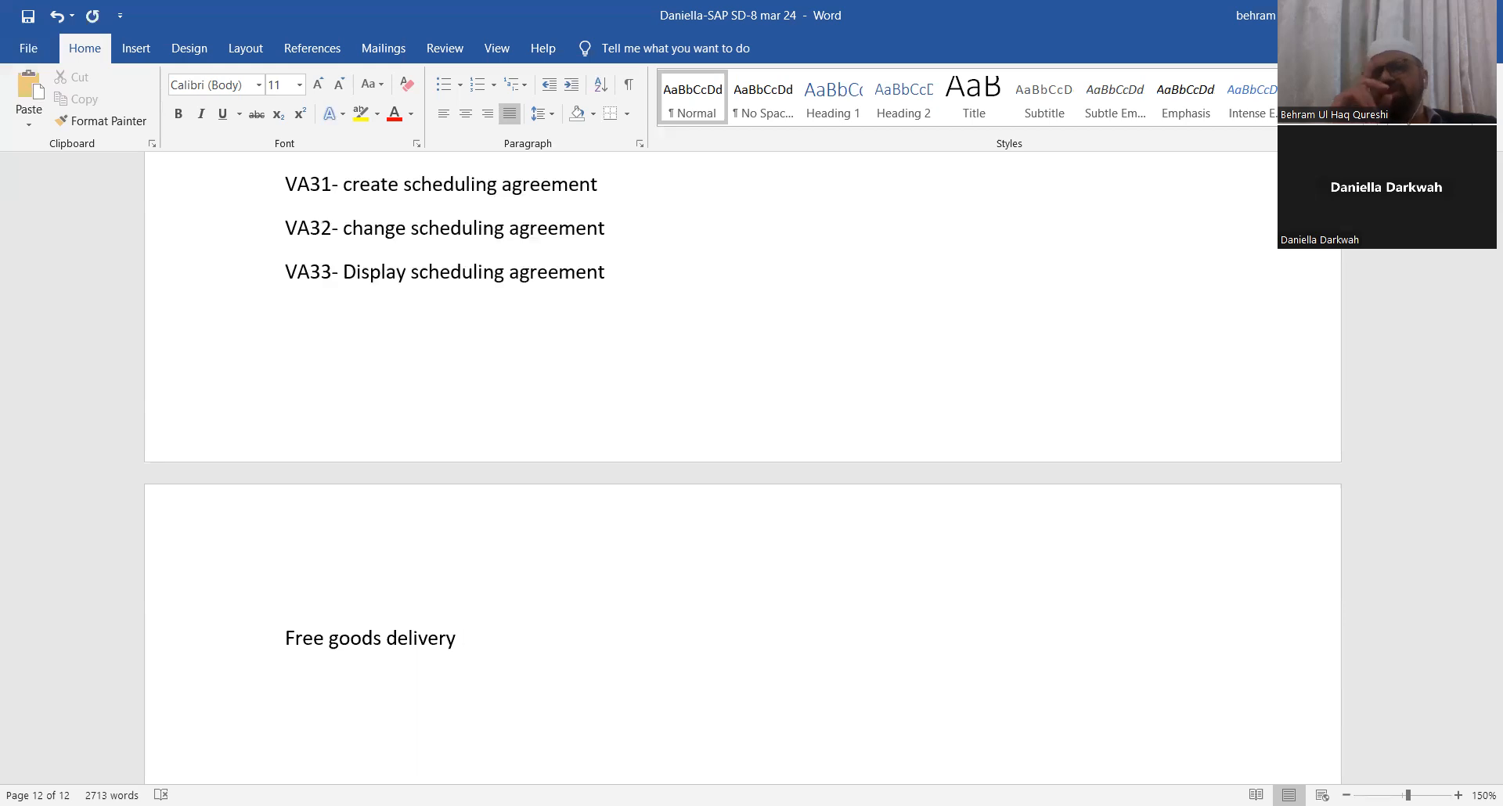
pyautogui.write('sales oirder')
pyautogui.press('BackSpace')
pyautogui.press('BackSpace')
pyautogui.press('BackSpace')
pyautogui.press('BackSpace')
pyautogui.press('BackSpace')
pyautogui.press('BackSpace')
pyautogui.write('rder')
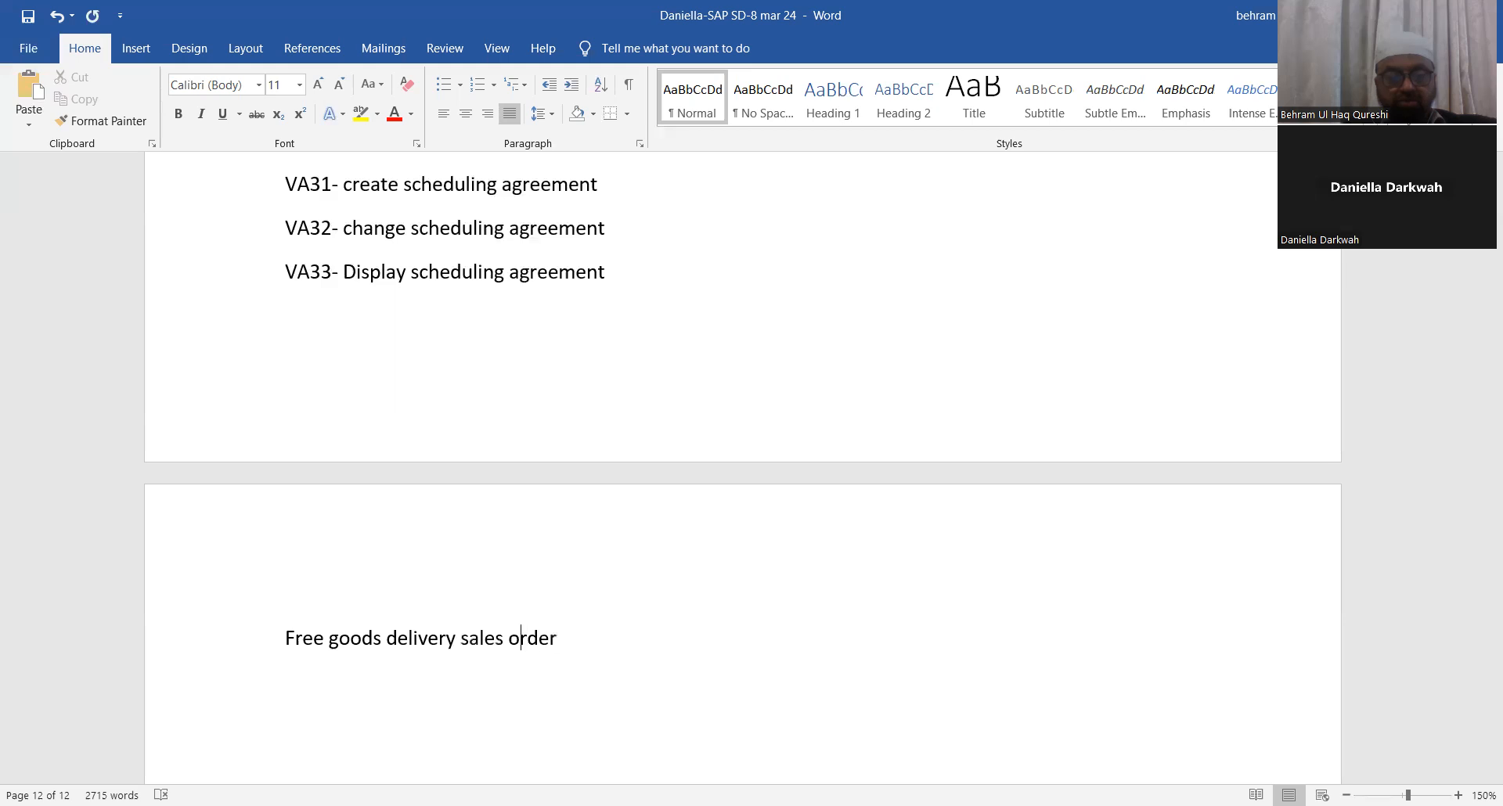
pyautogui.press('BackSpace')
pyautogui.press('BackSpace')
pyautogui.press('BackSpace')
pyautogui.press('BackSpace')
pyautogui.press('BackSpace')
pyautogui.press('BackSpace')
pyautogui.press('BackSpace')
pyautogui.press('BackSpace')
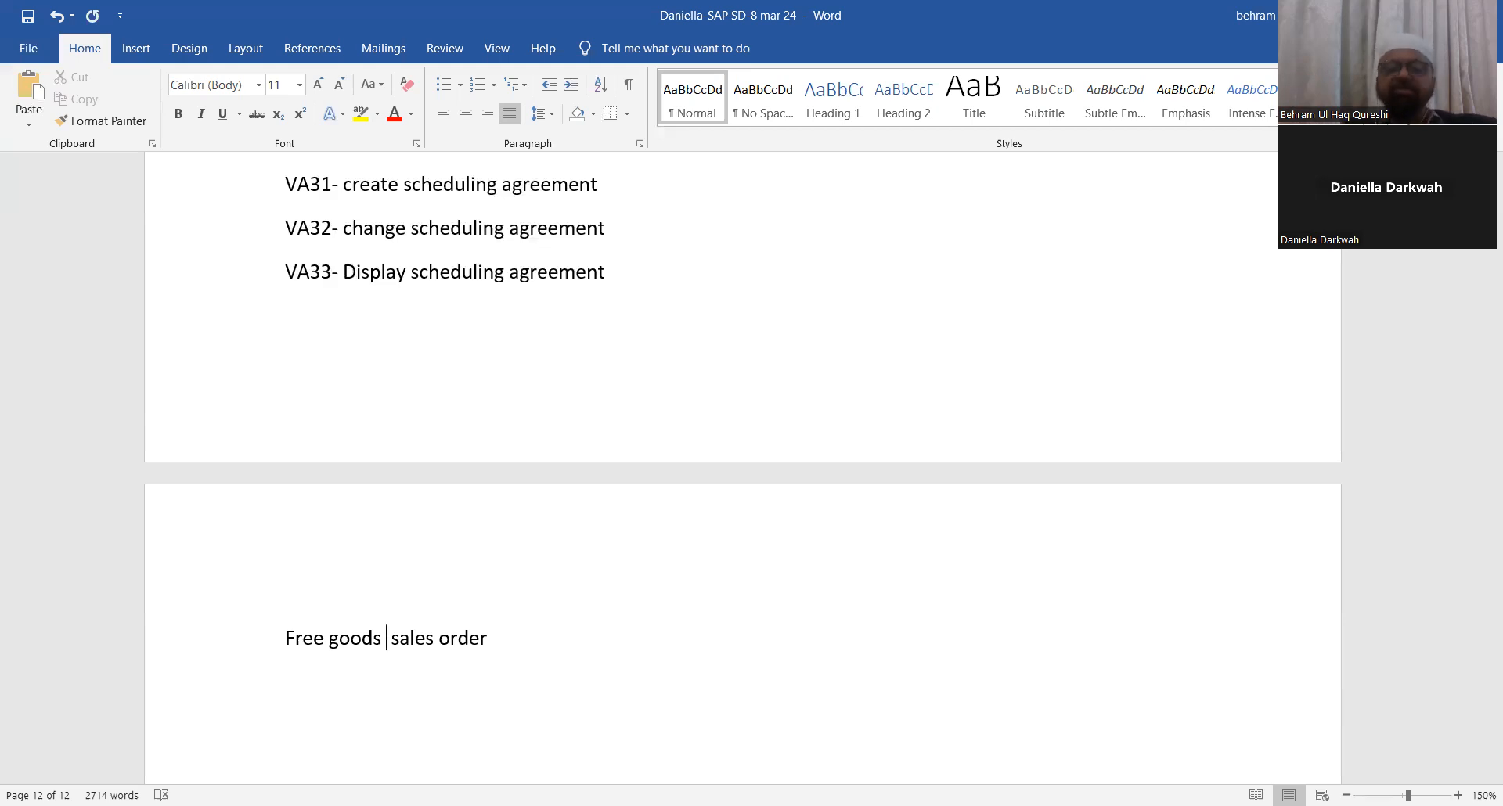
# Step: Append 'Document type LP.' to the end of the scheduling agreement definition
pyautogui.scroll(-3, 332, 467)
pyautogui.click(520, 402)
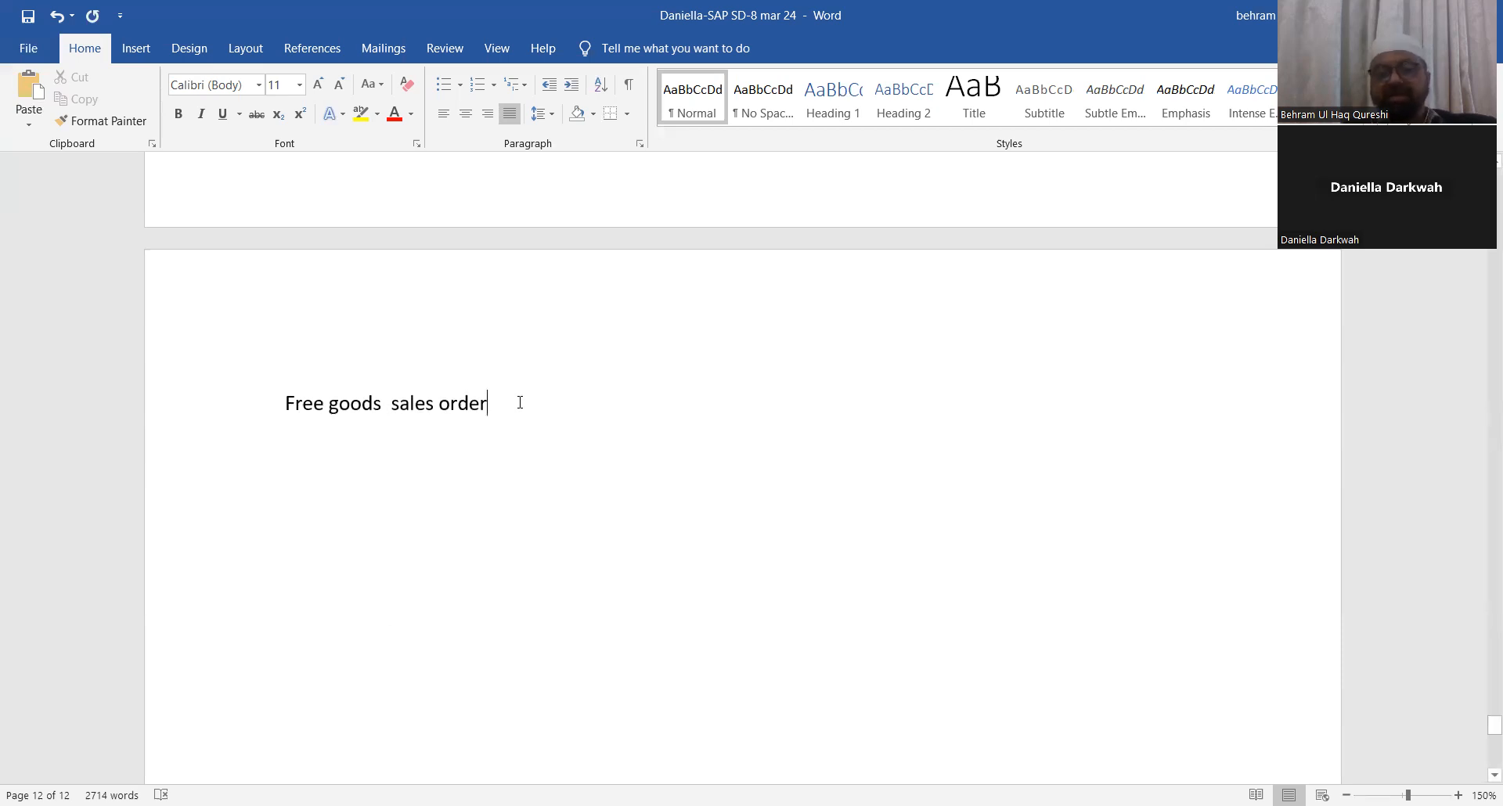
pyautogui.scroll(8, 520, 402)
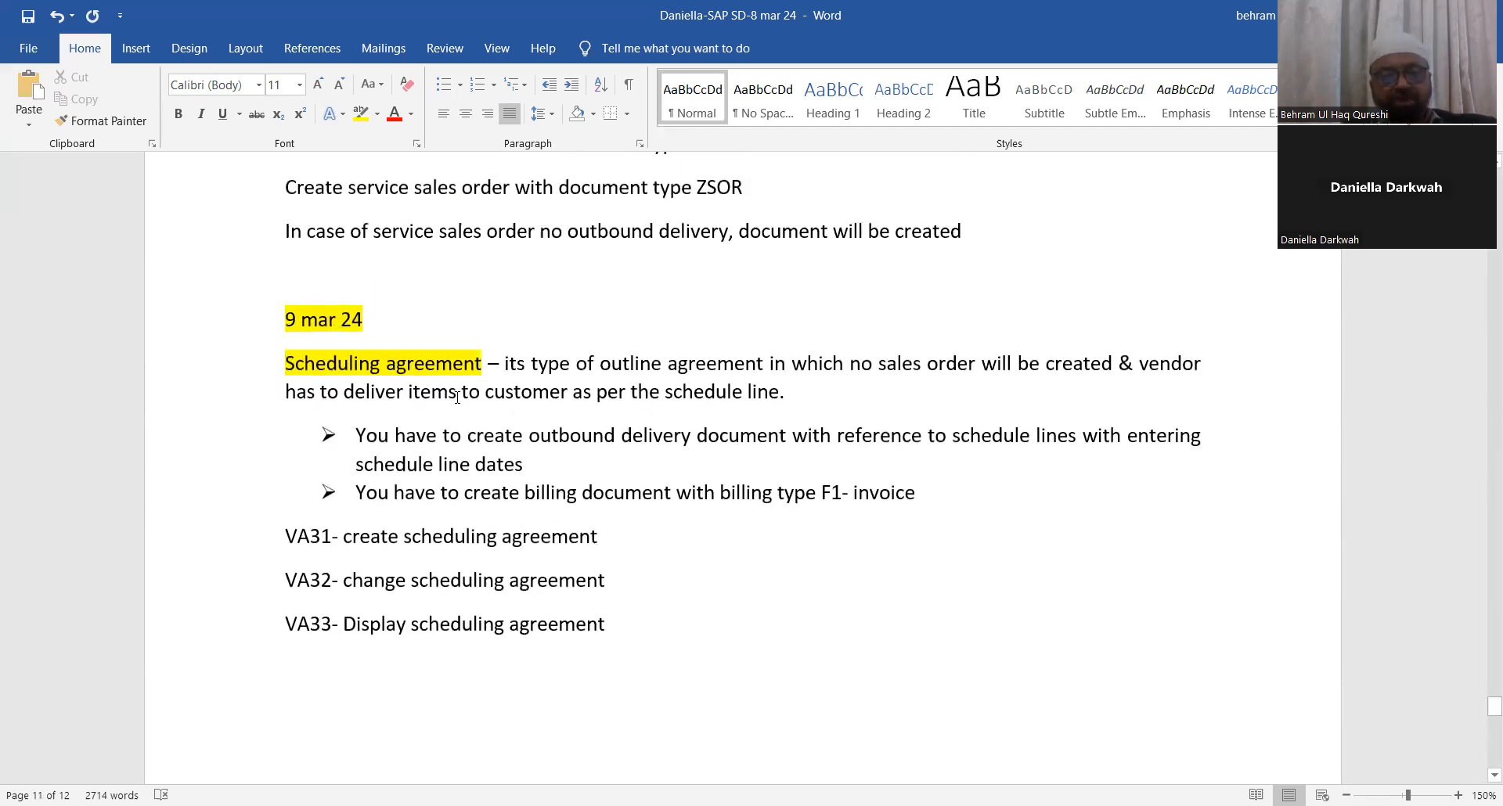
pyautogui.click(796, 391)
pyautogui.write('Documen')
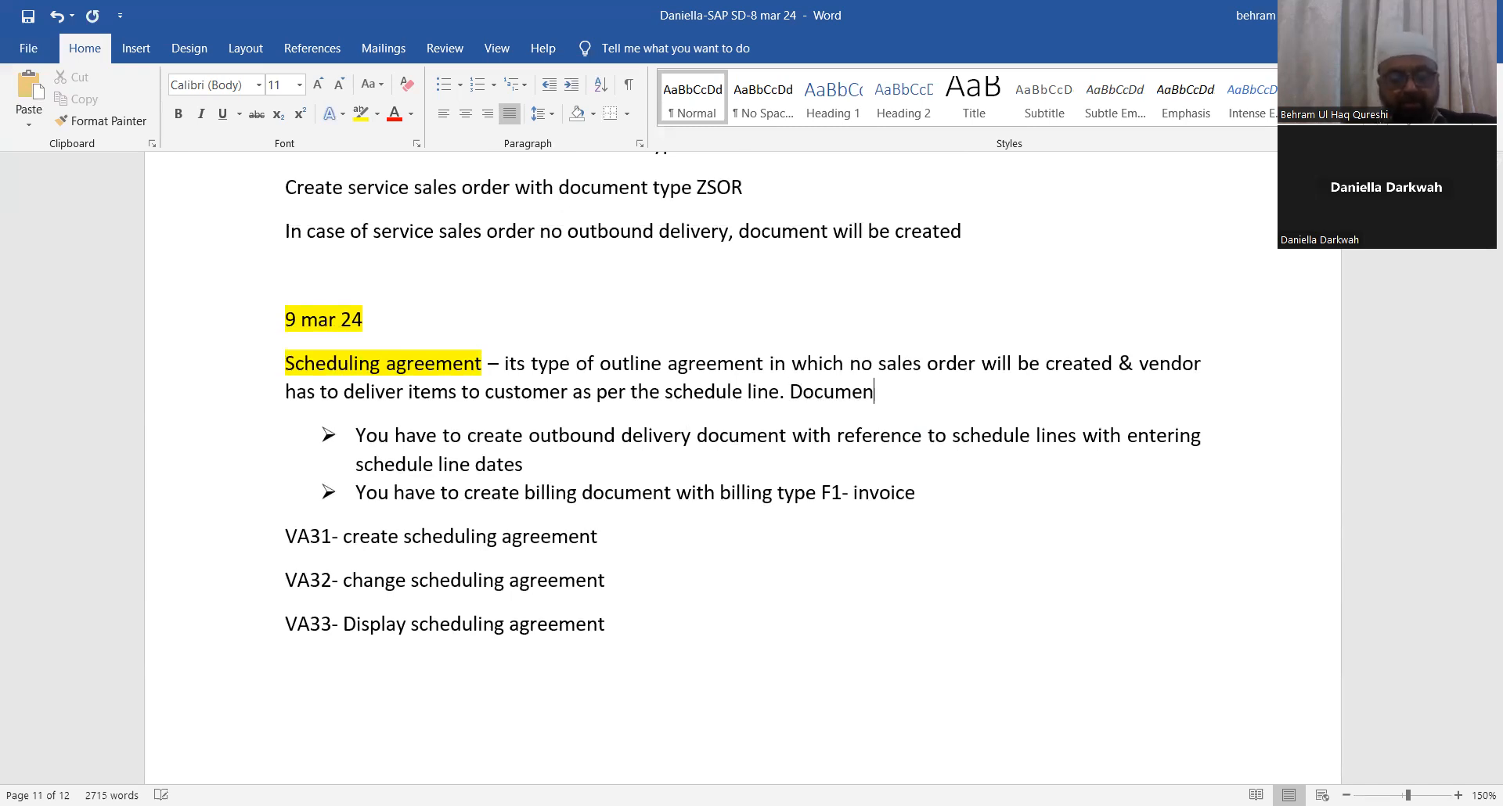
pyautogui.write('t type L')
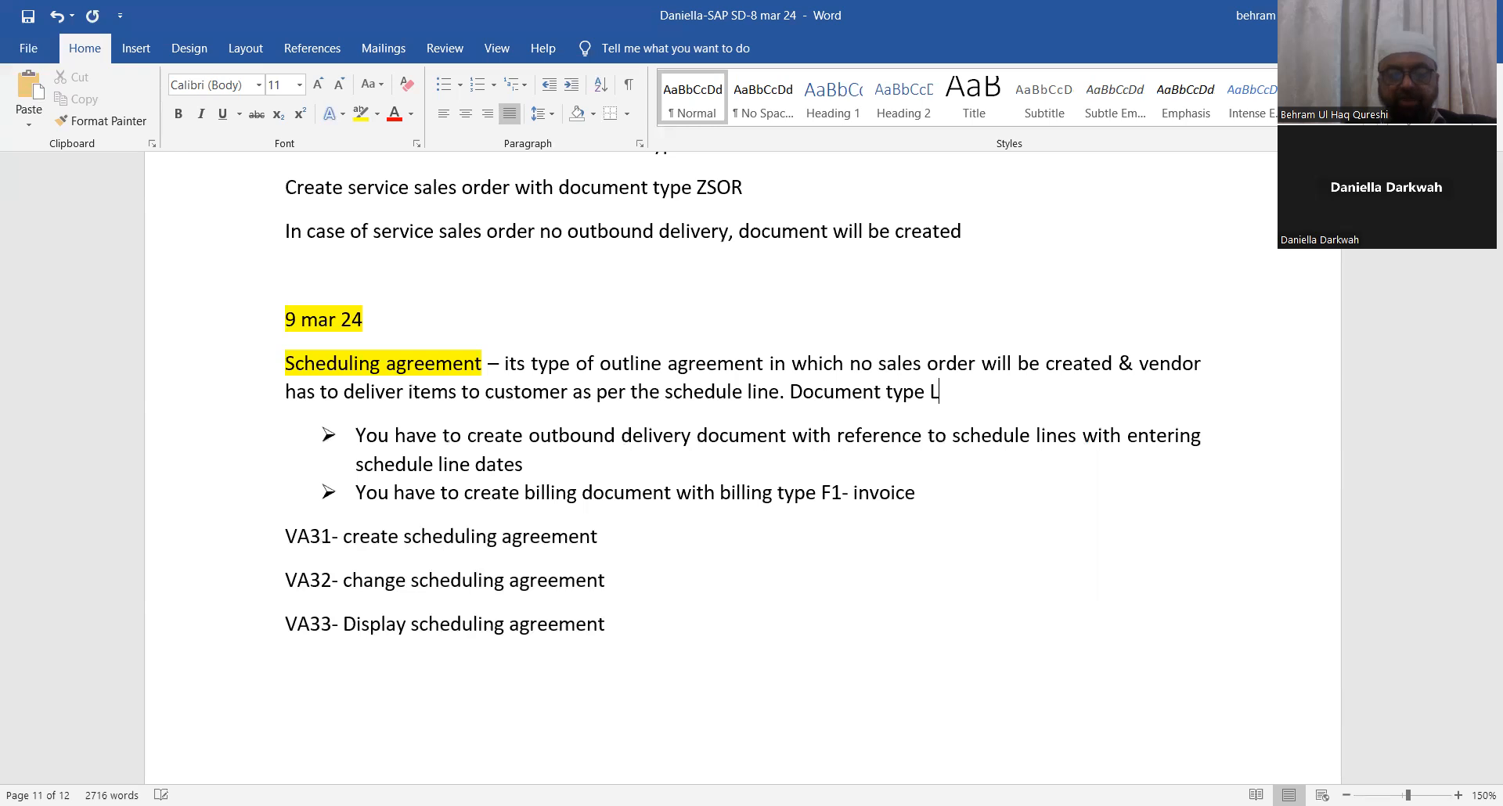
pyautogui.write('P.')
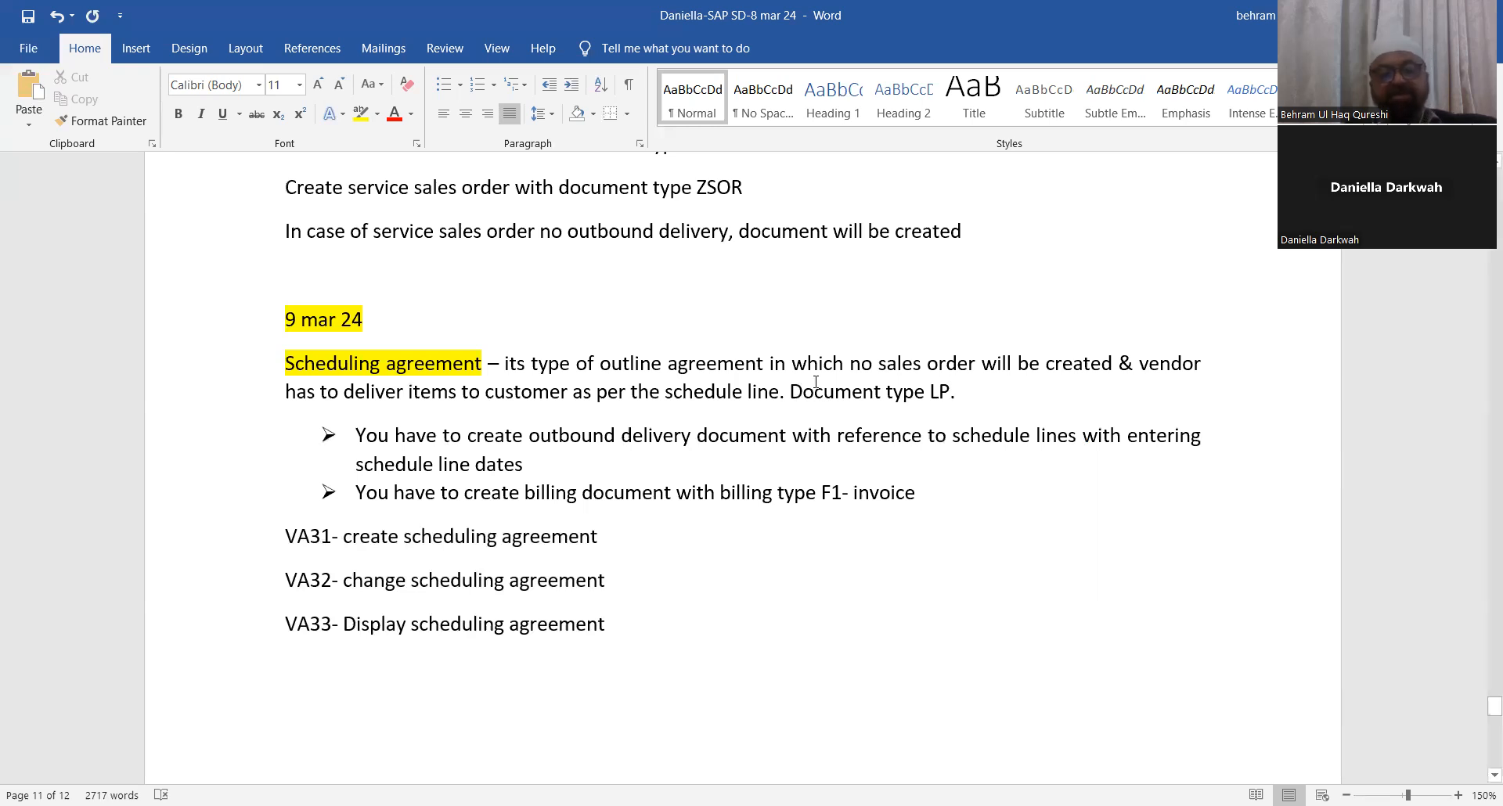
# Step: Highlight the 'Free goods sales order' heading in yellow
pyautogui.scroll(-4, 814, 375)
pyautogui.scroll(1, 826, 353)
pyautogui.scroll(-3, 848, 423)
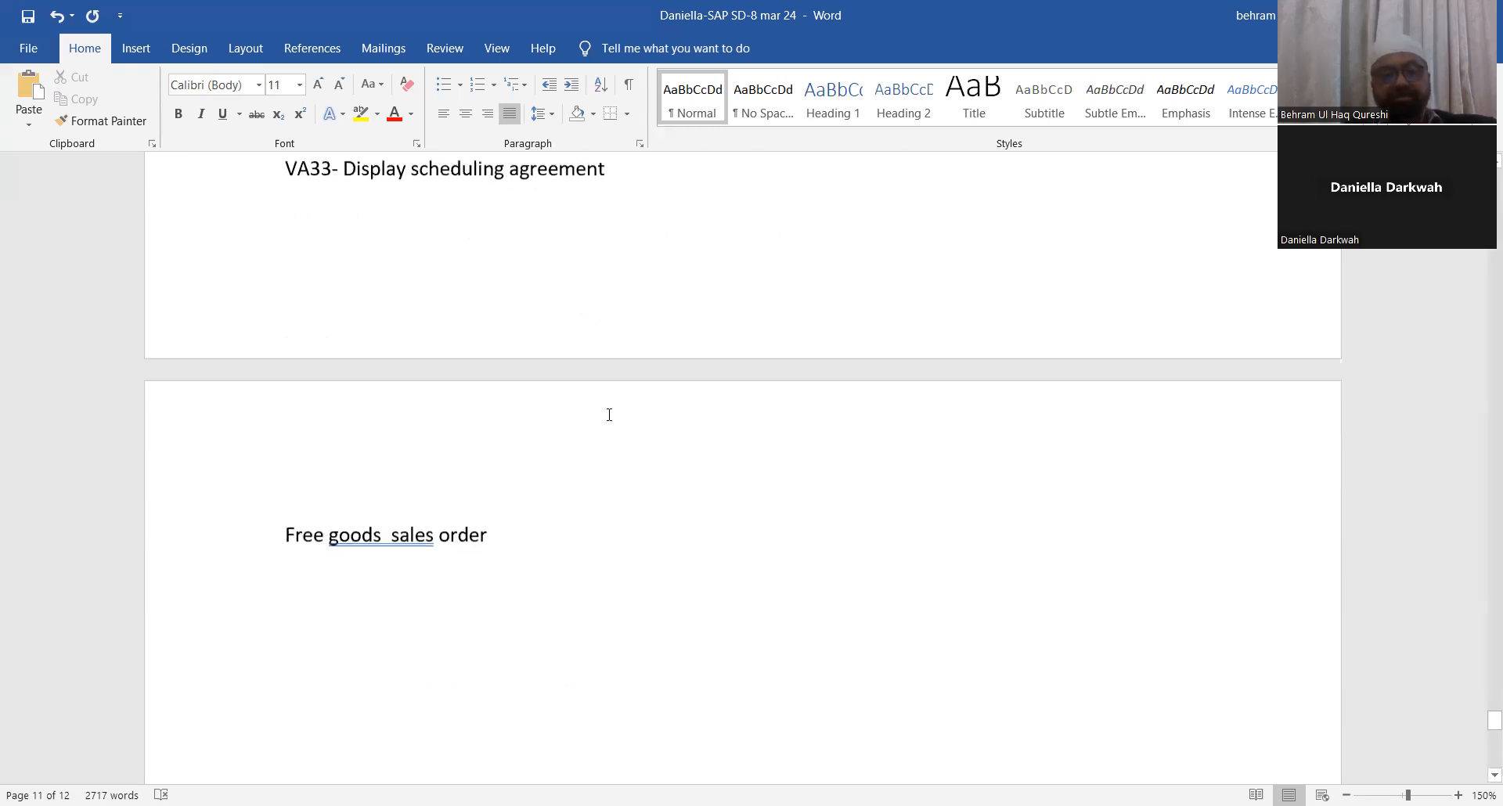
pyautogui.rightClick(375, 523)
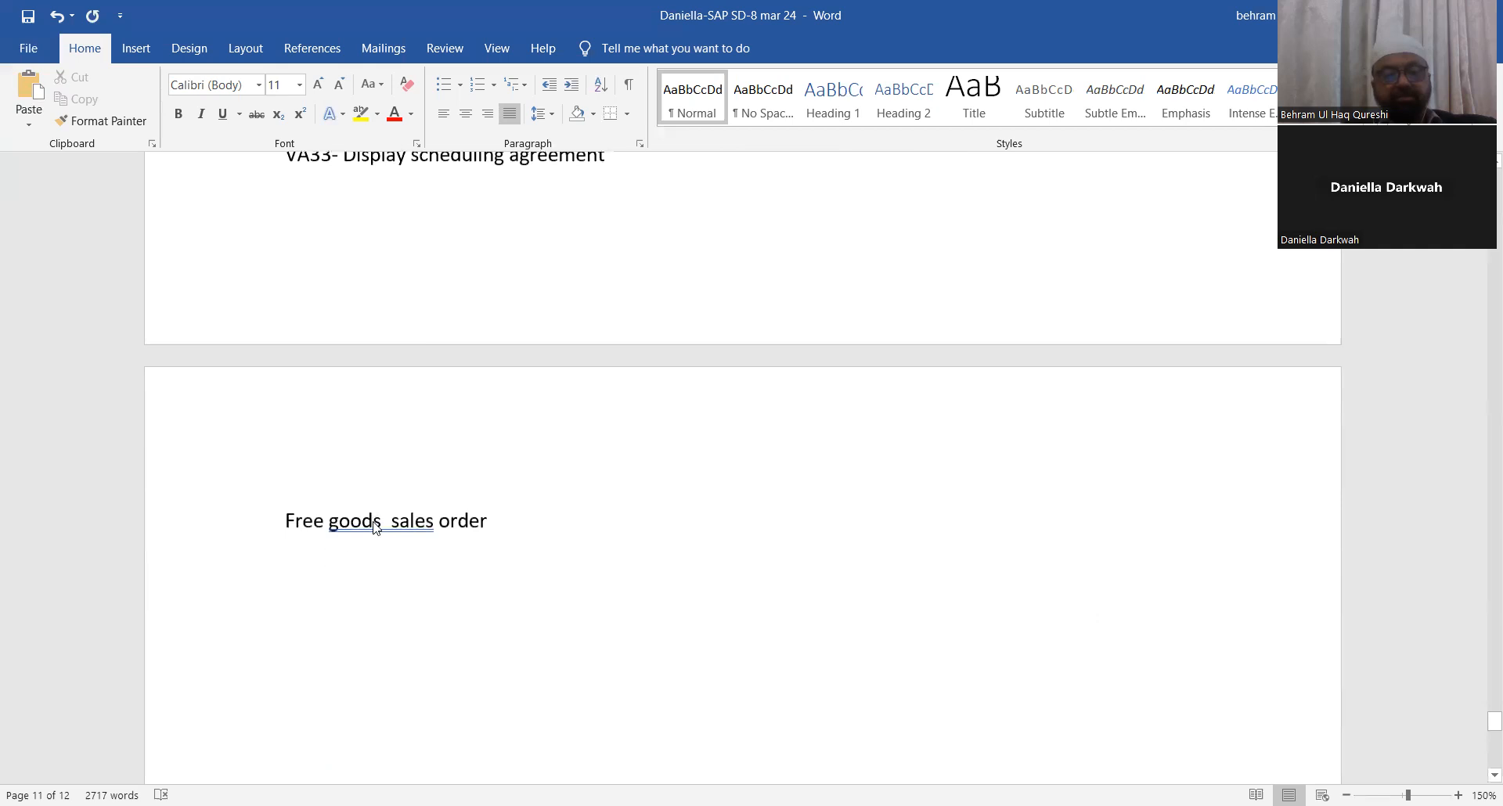
pyautogui.click(321, 251)
pyautogui.moveTo(282, 520); pyautogui.dragTo(524, 524)
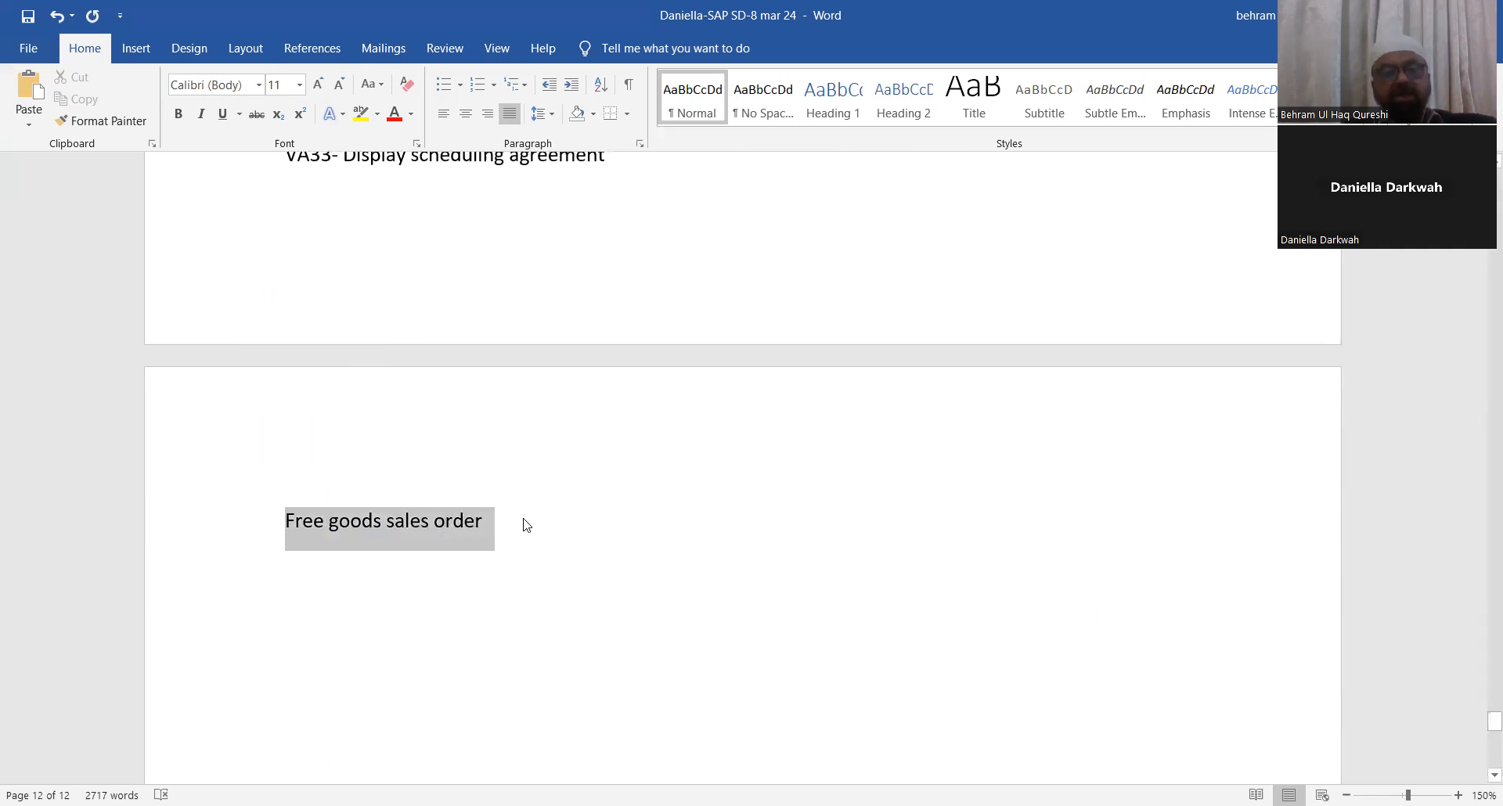
pyautogui.click(361, 113)
pyautogui.click(608, 570)
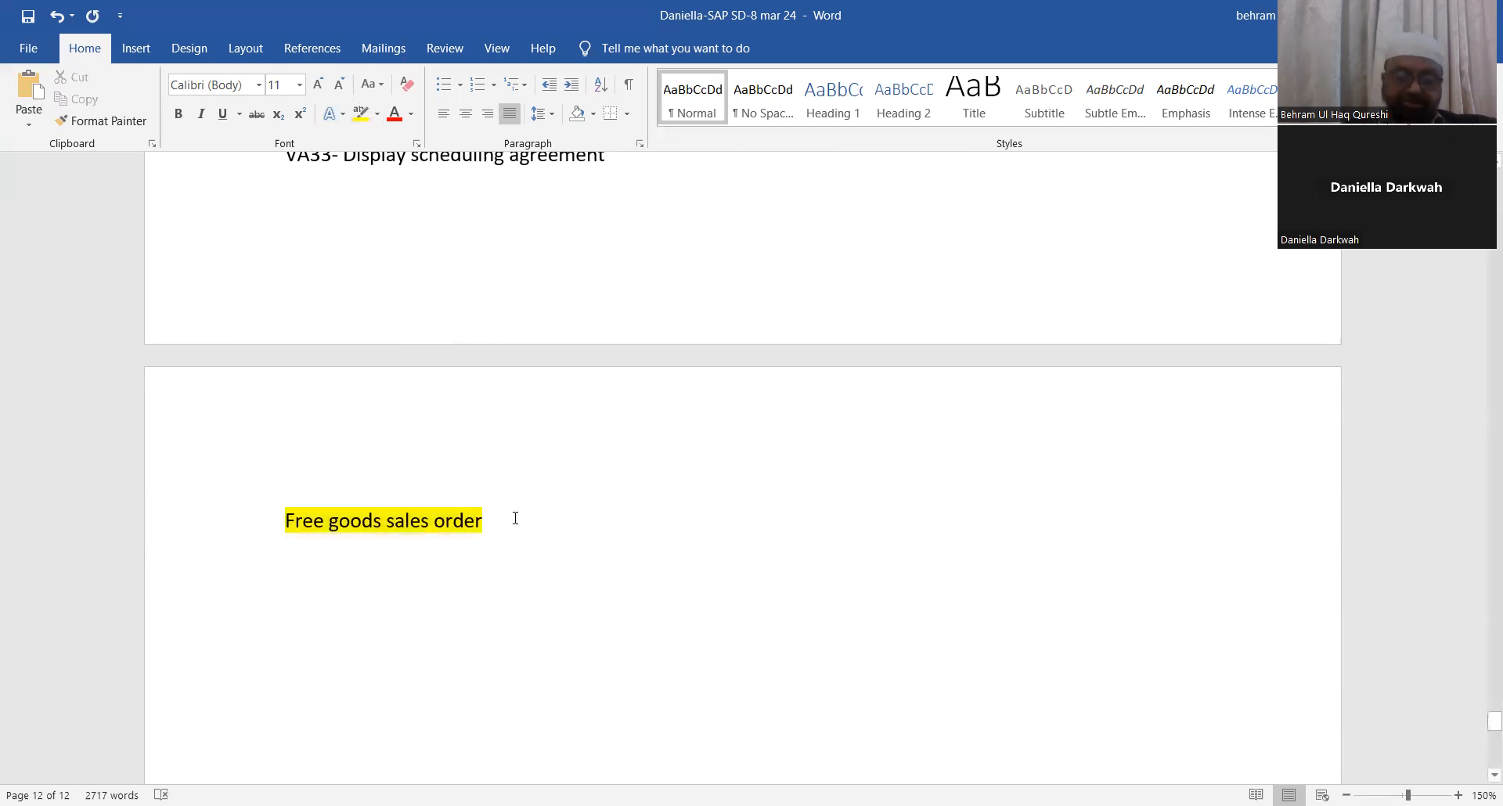
# Step: After the heading, write '- Its type of sales order in which vendor is not going to charge any cost to custome.'
pyautogui.write('-')
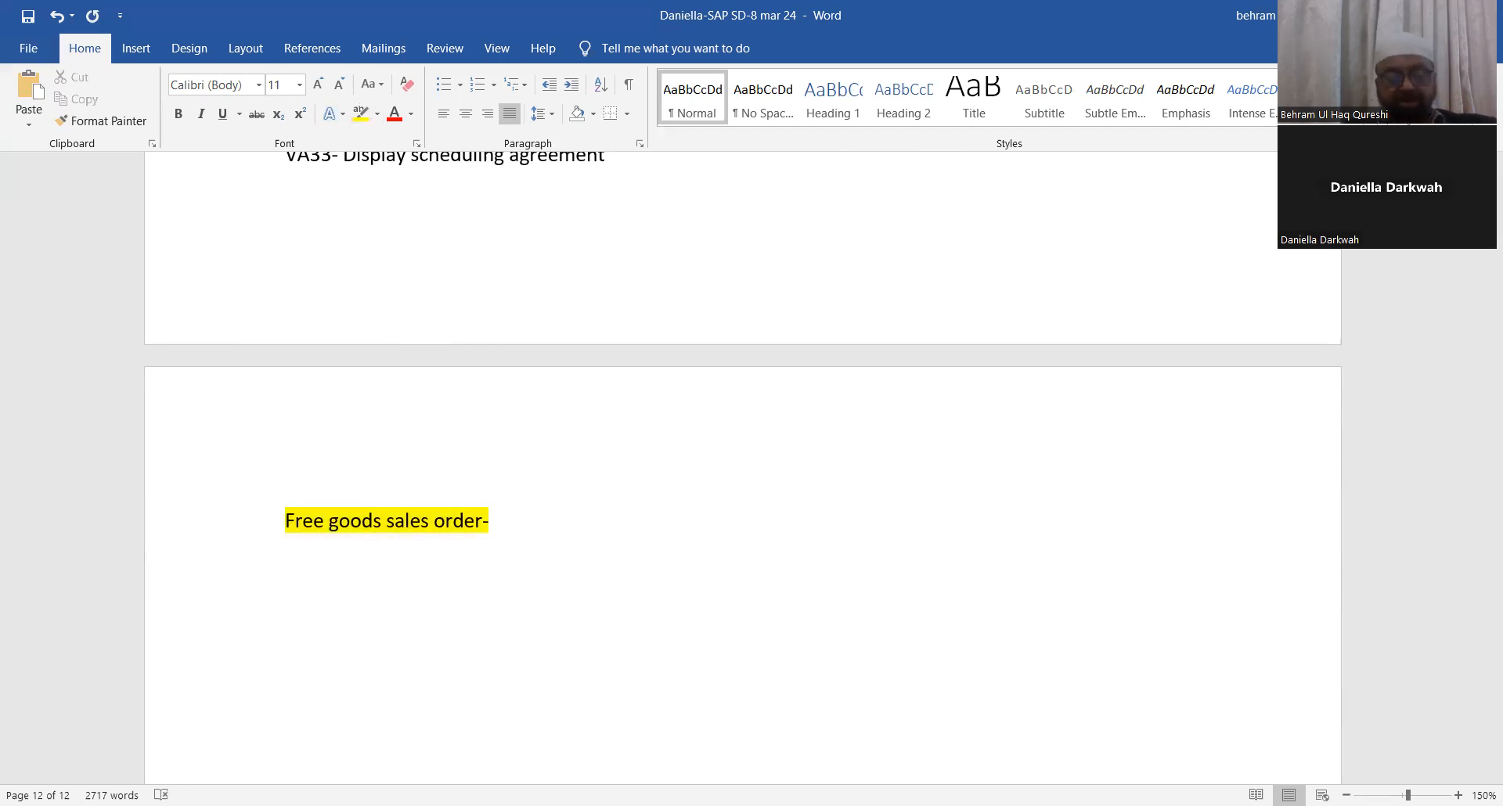
pyautogui.write(' Its type ')
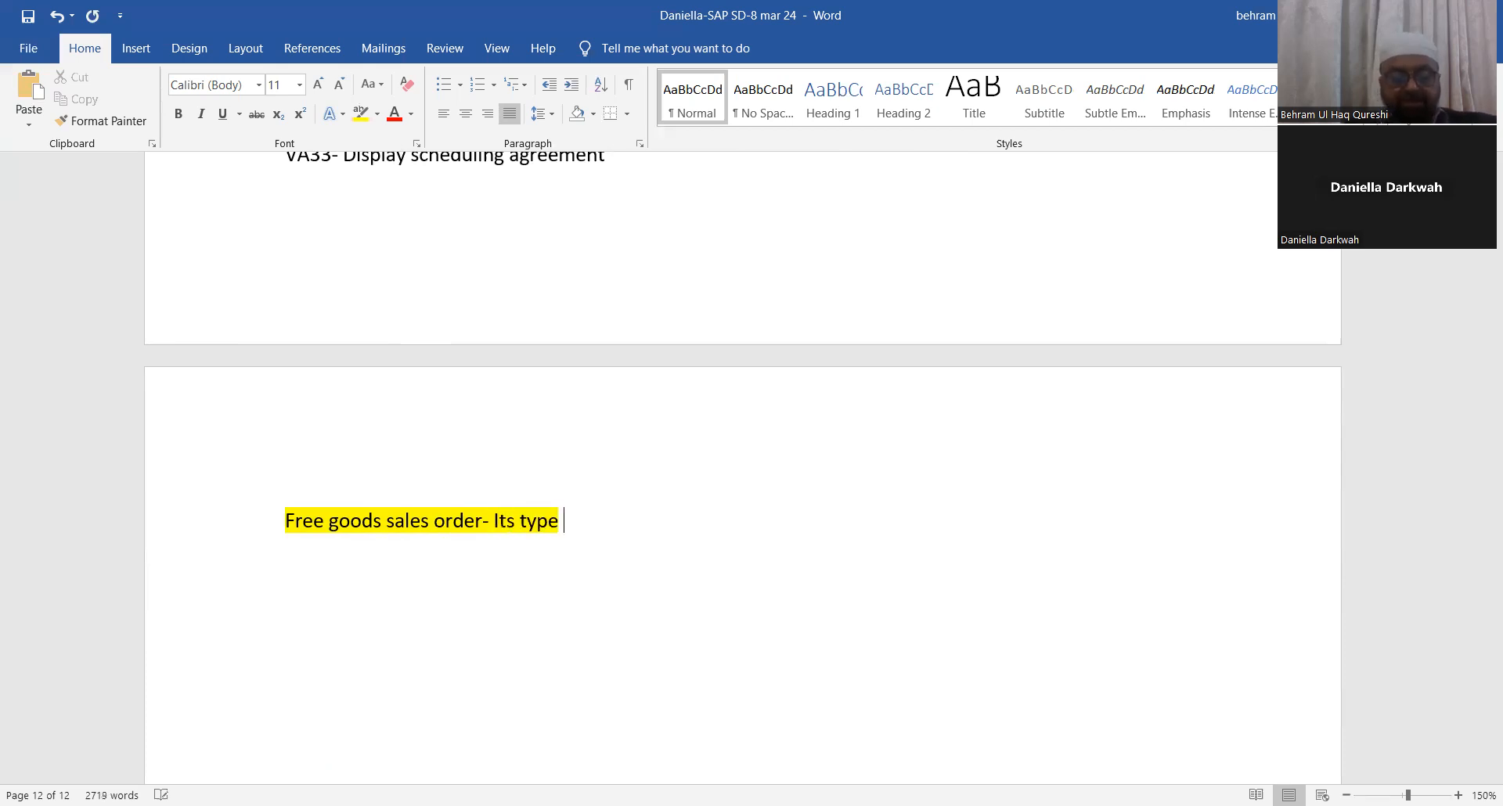
pyautogui.write('of sales o')
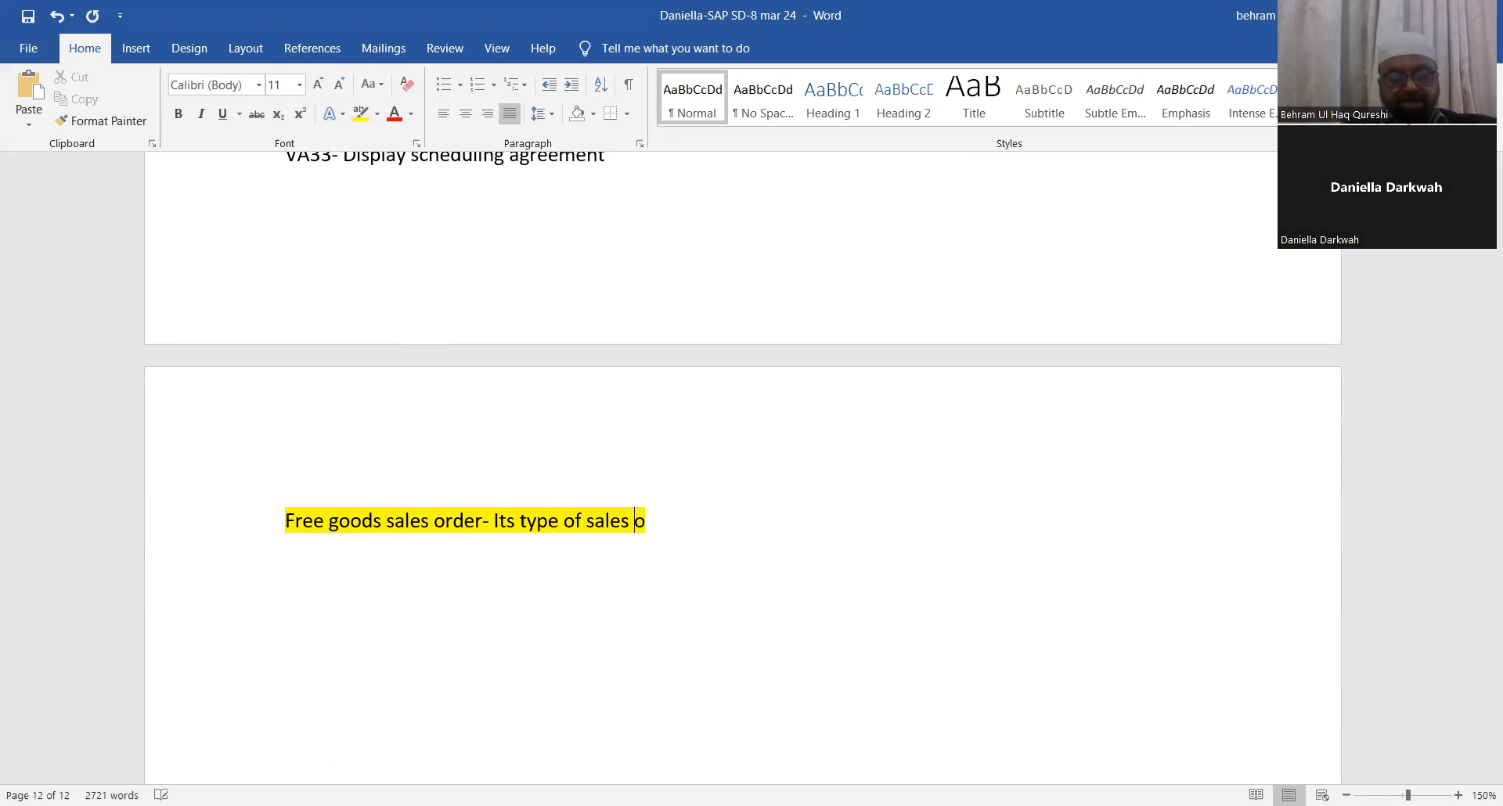
pyautogui.write('rder ')
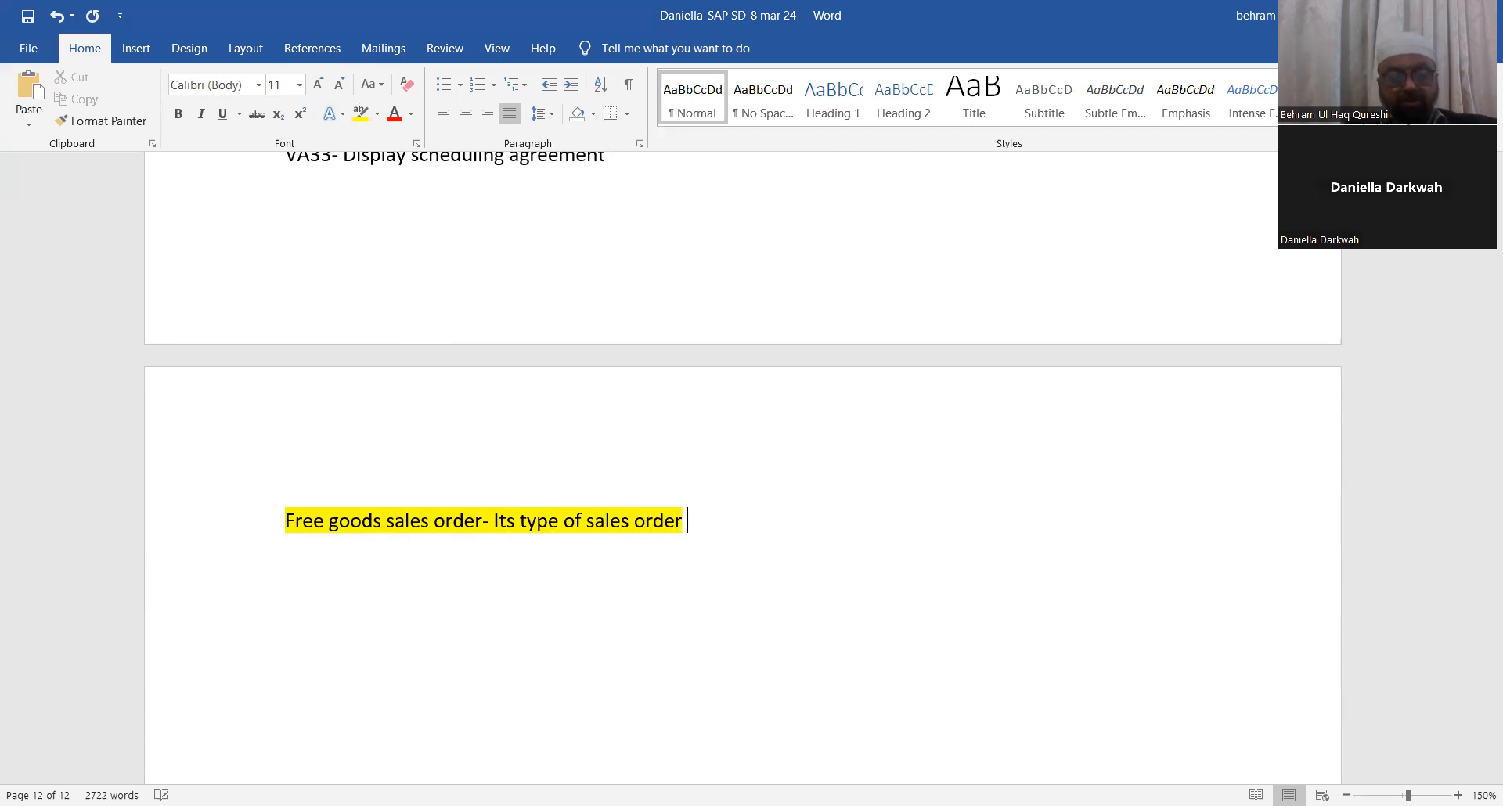
pyautogui.write('in which yo')
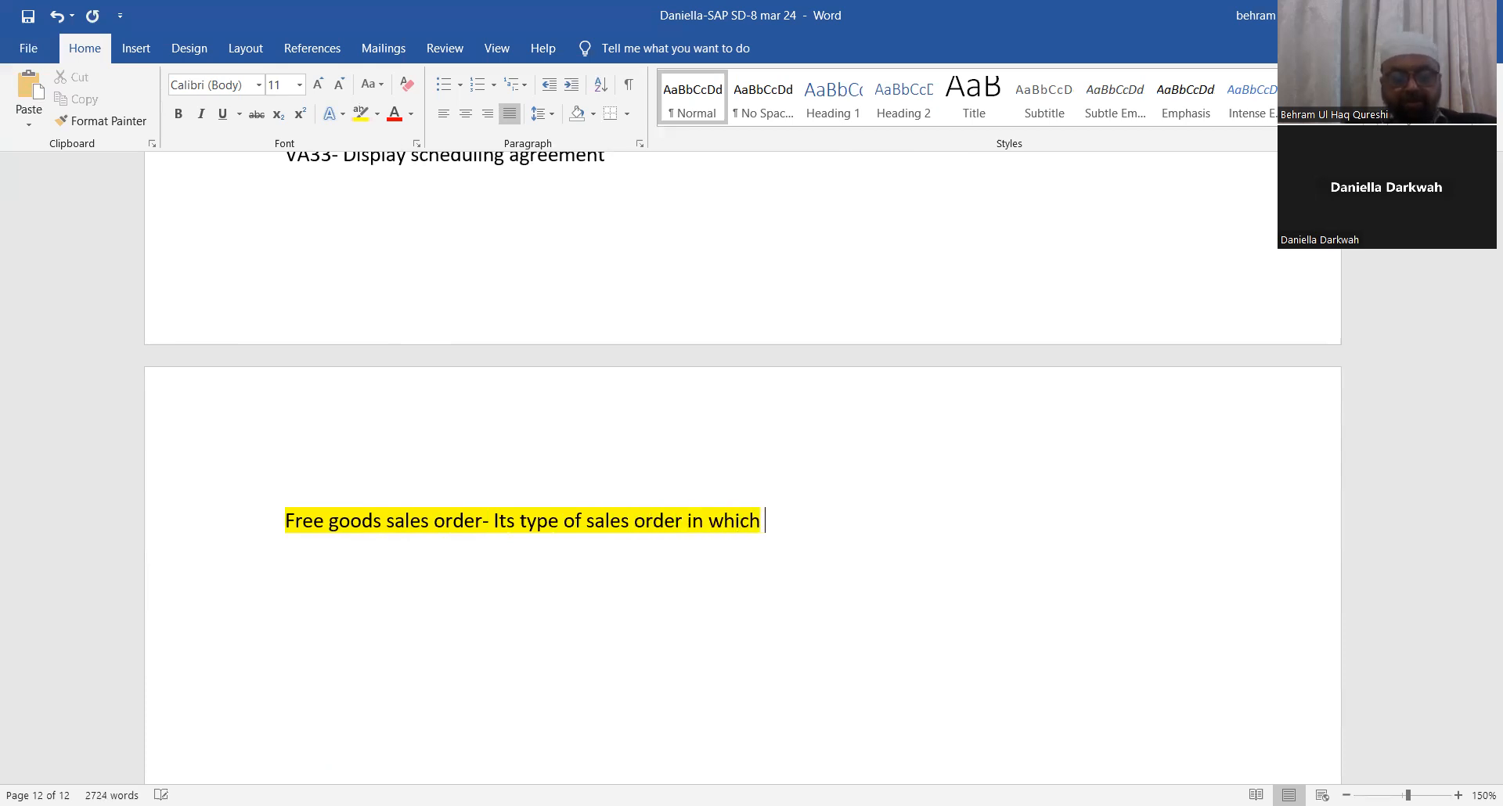
pyautogui.press('BackSpace')
pyautogui.press('BackSpace')
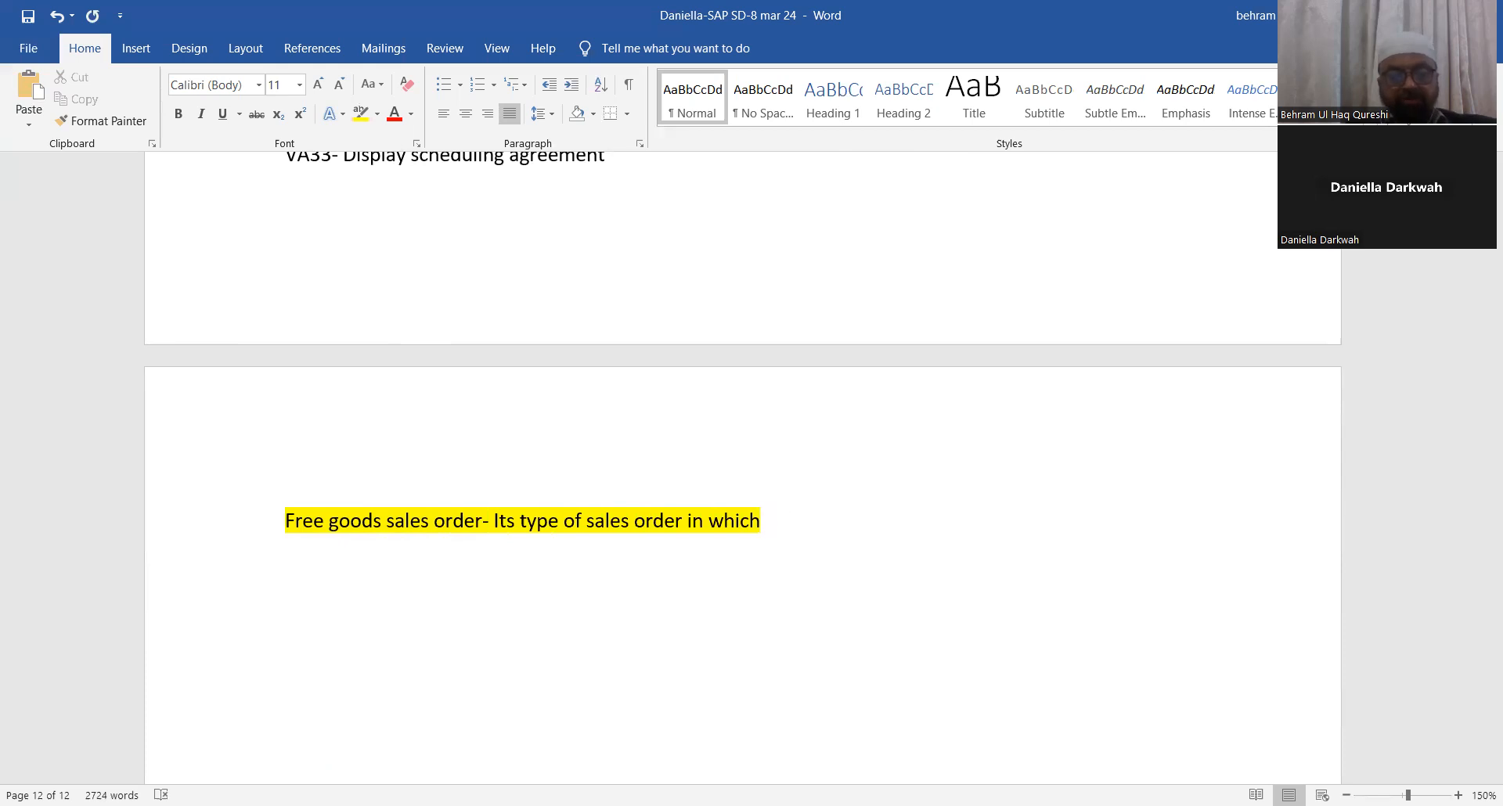
pyautogui.write('vnd')
pyautogui.press('BackSpace')
pyautogui.press('BackSpace')
pyautogui.write('endor is ')
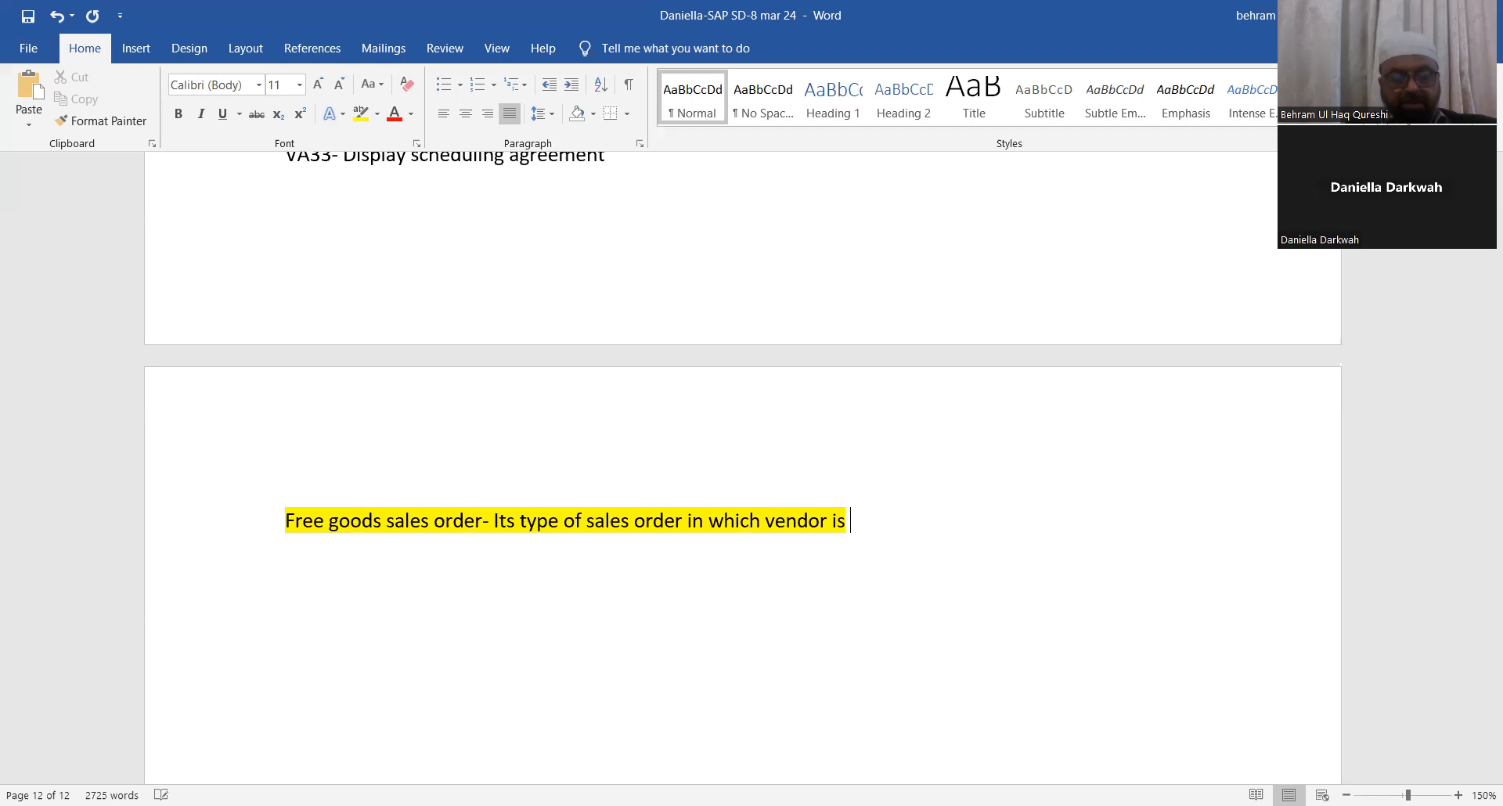
pyautogui.write('not goi')
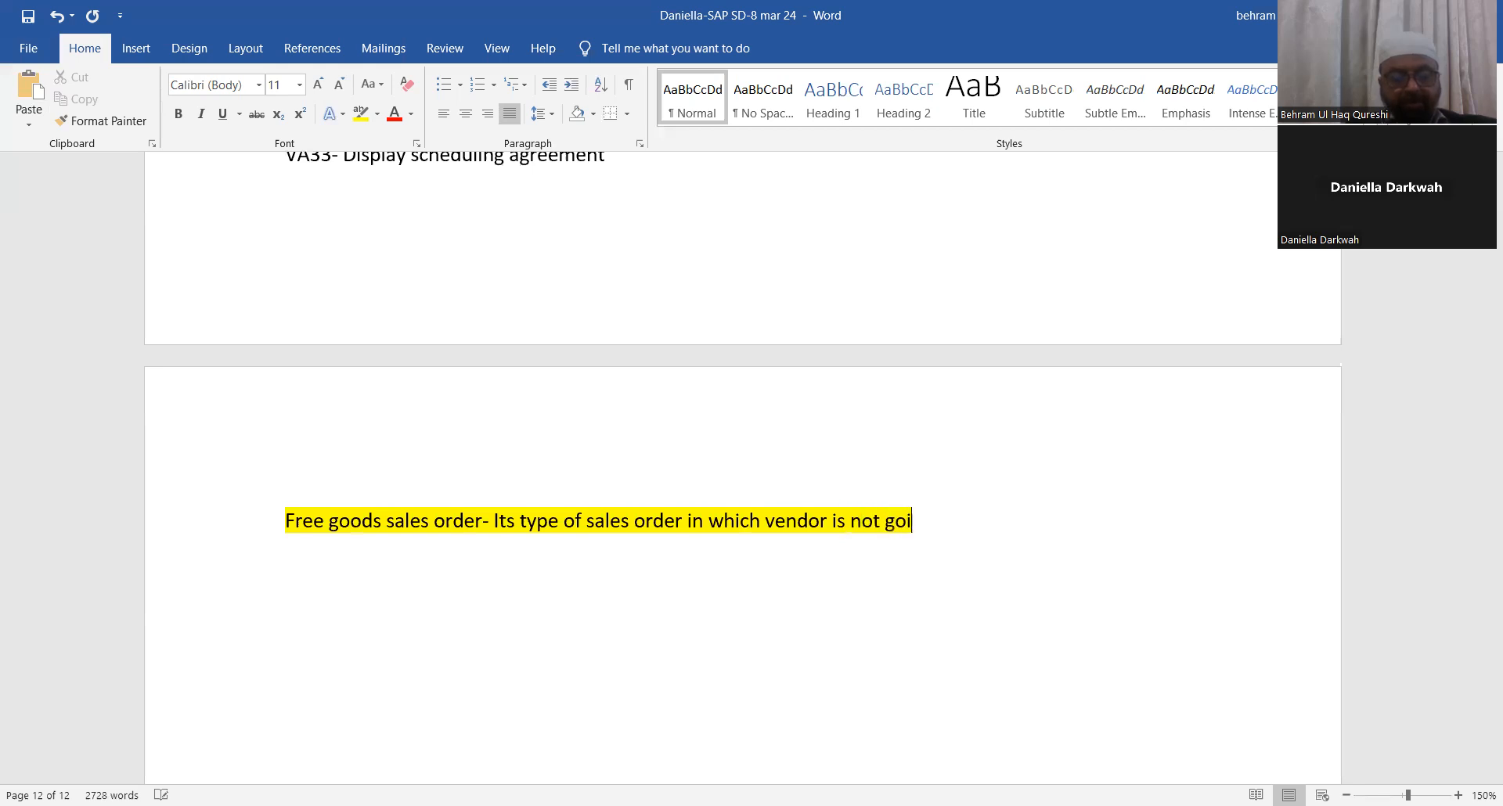
pyautogui.write('ng to char')
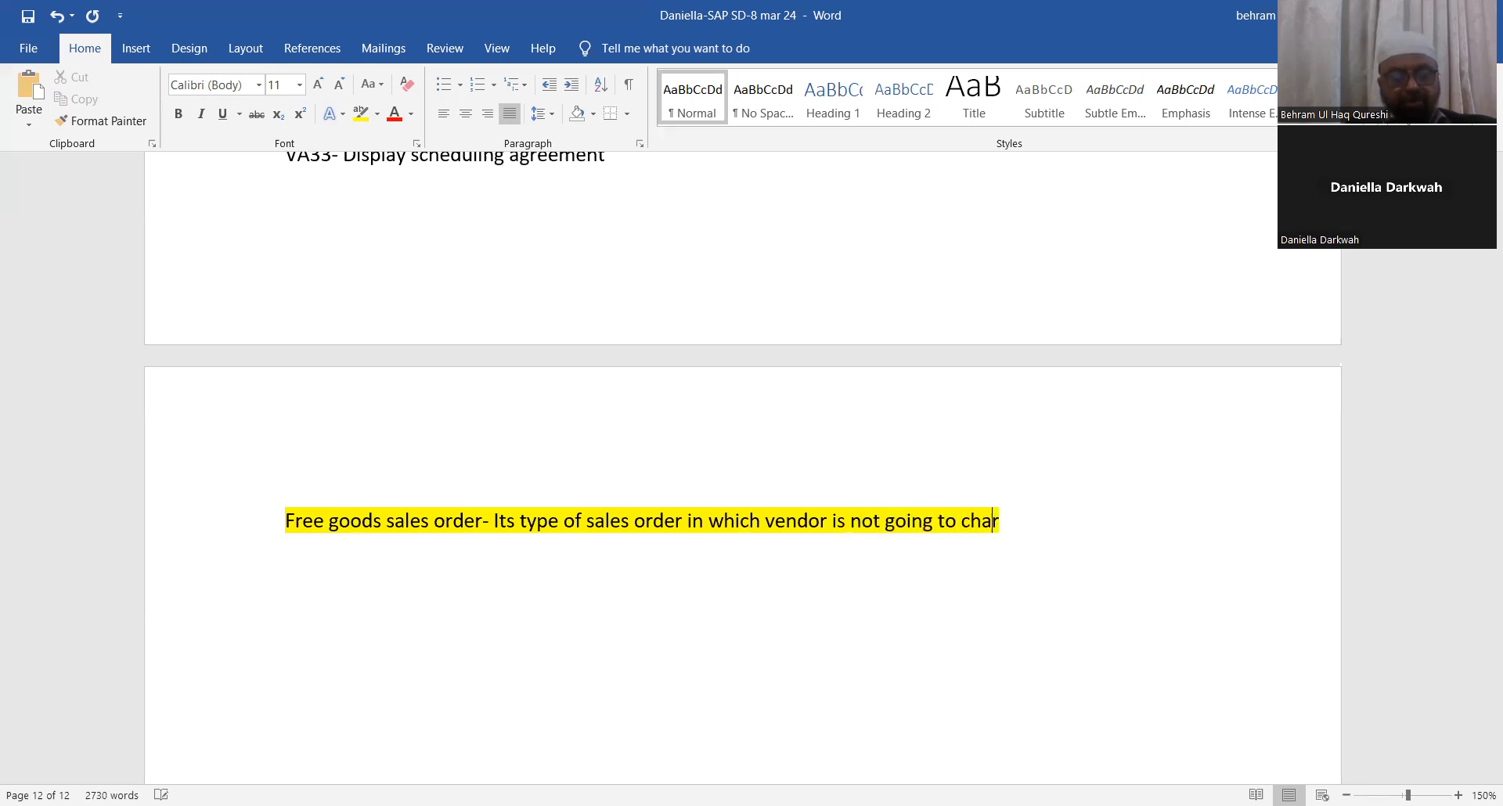
pyautogui.write('ge any cost to custome. These are the sample ')
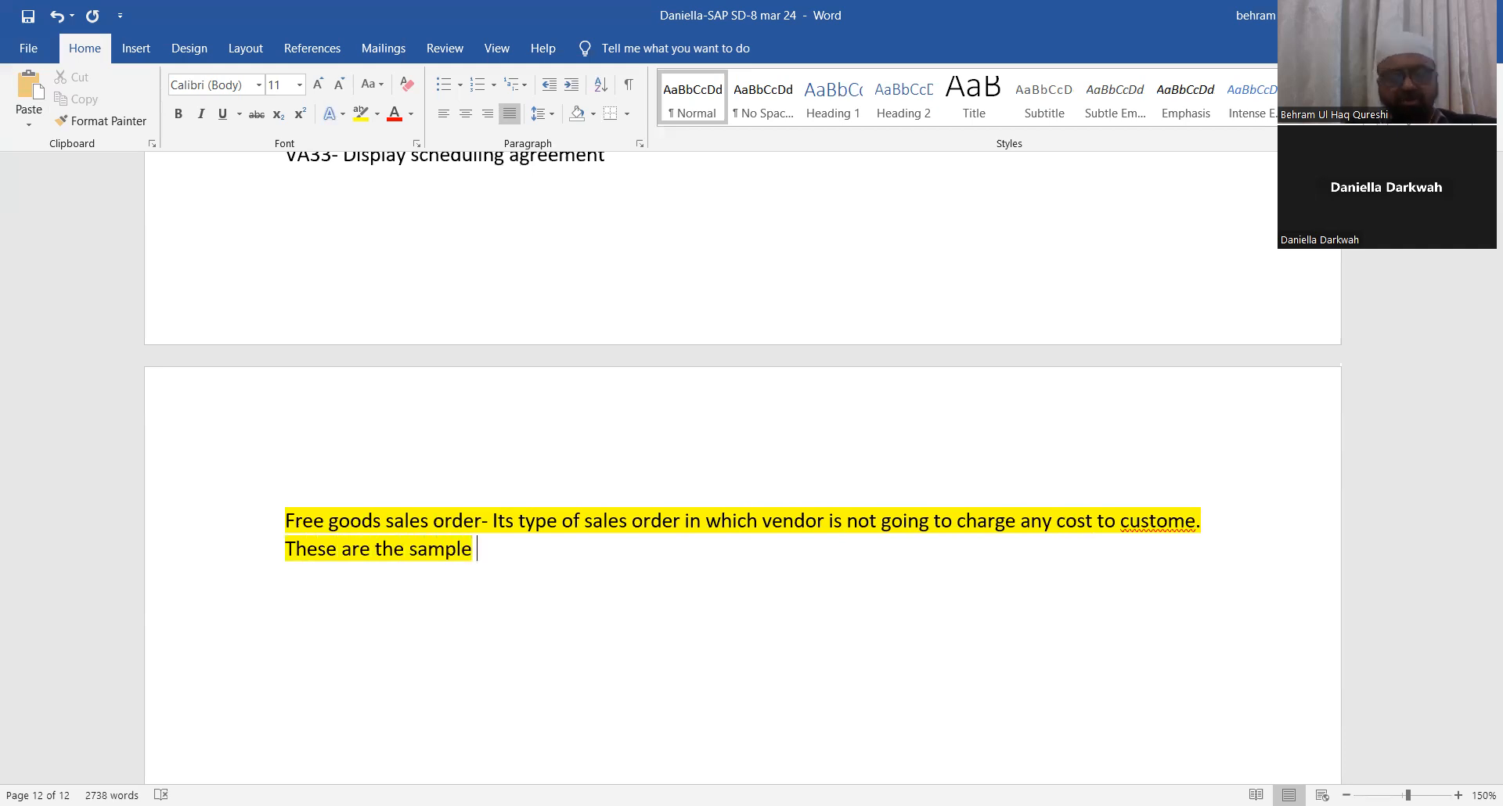
pyautogui.write('sales prr')
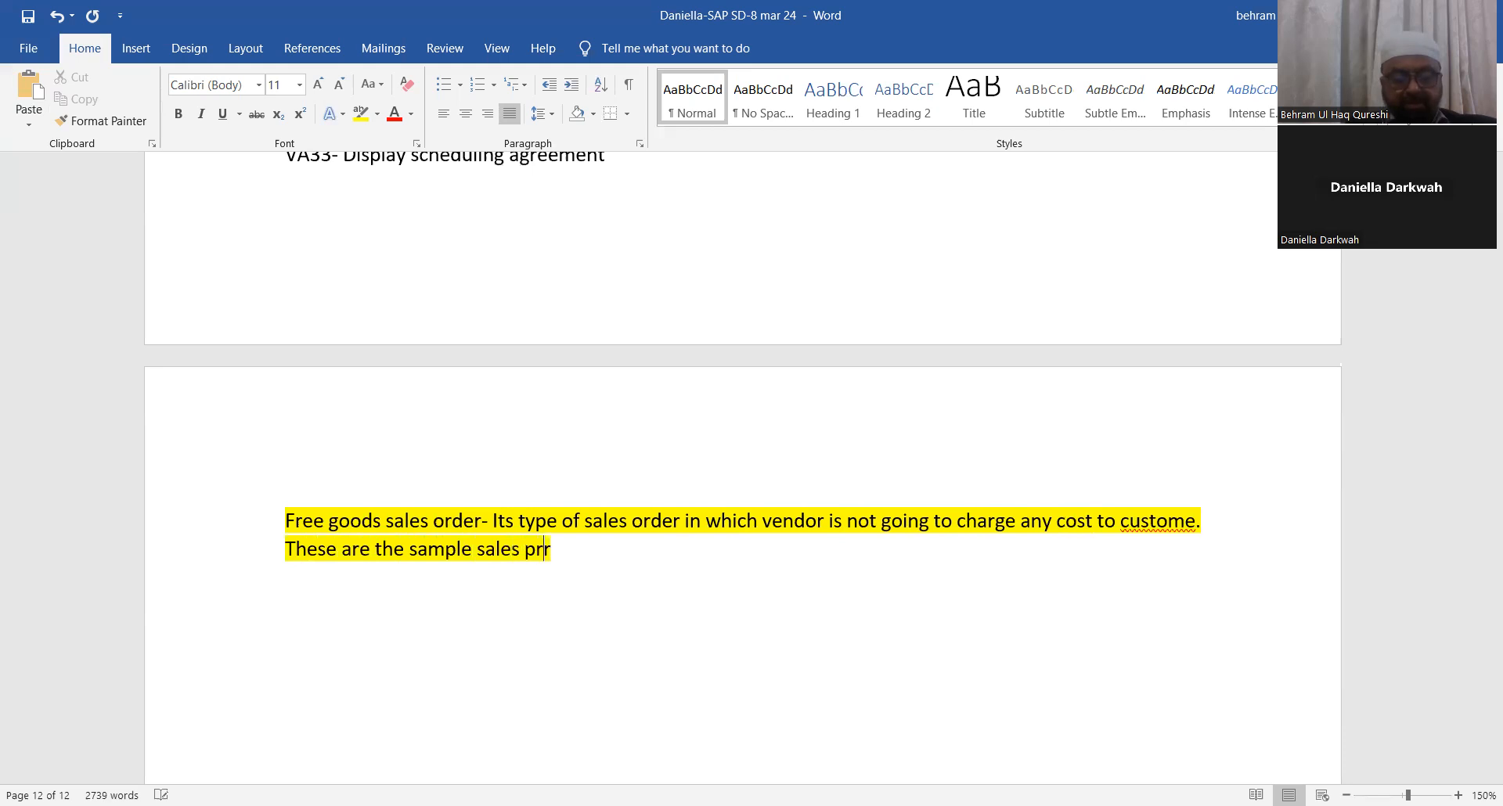
pyautogui.press('BackSpace')
pyautogui.write('oduct')
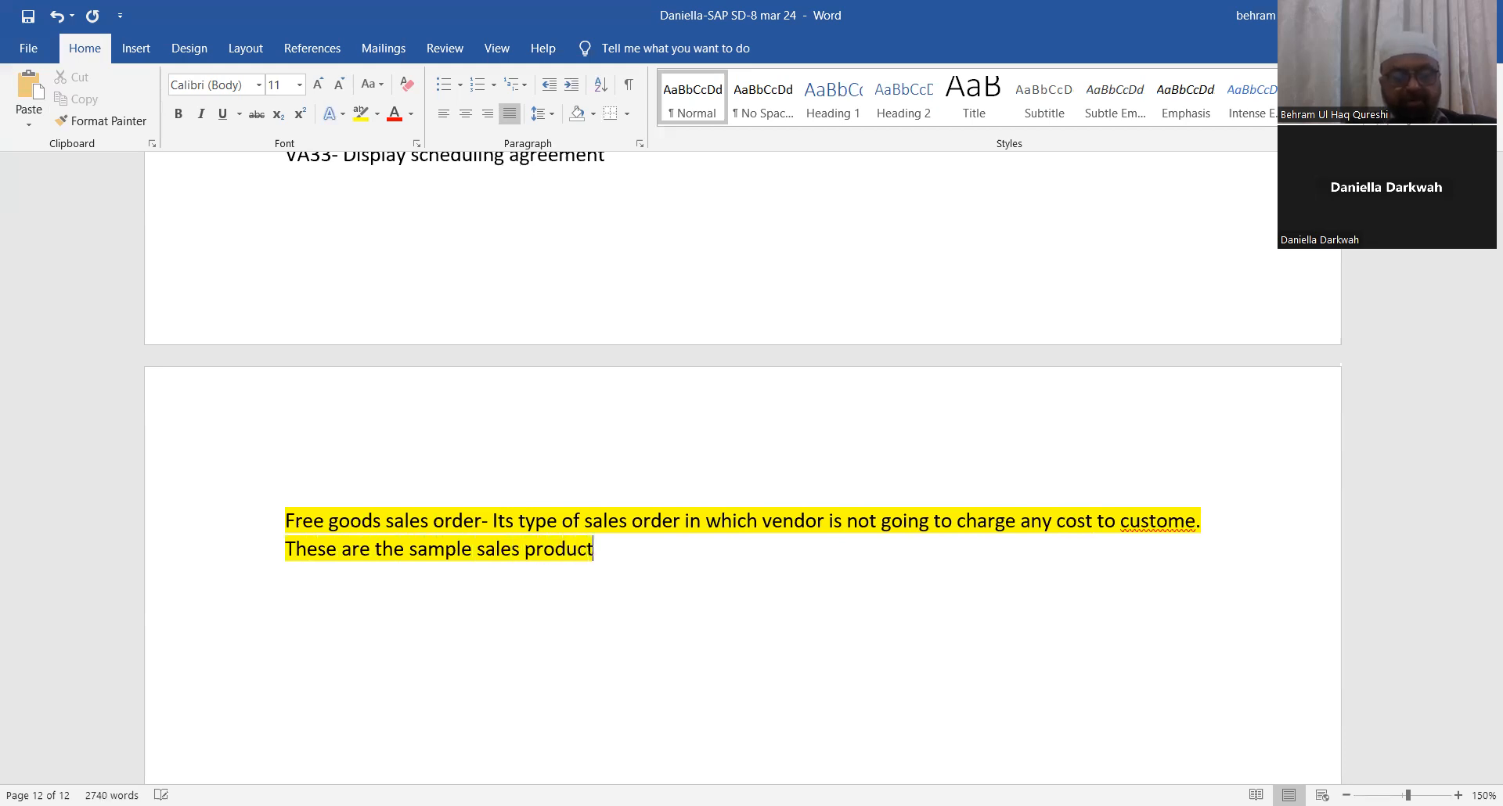
pyautogui.write(' / iotem')
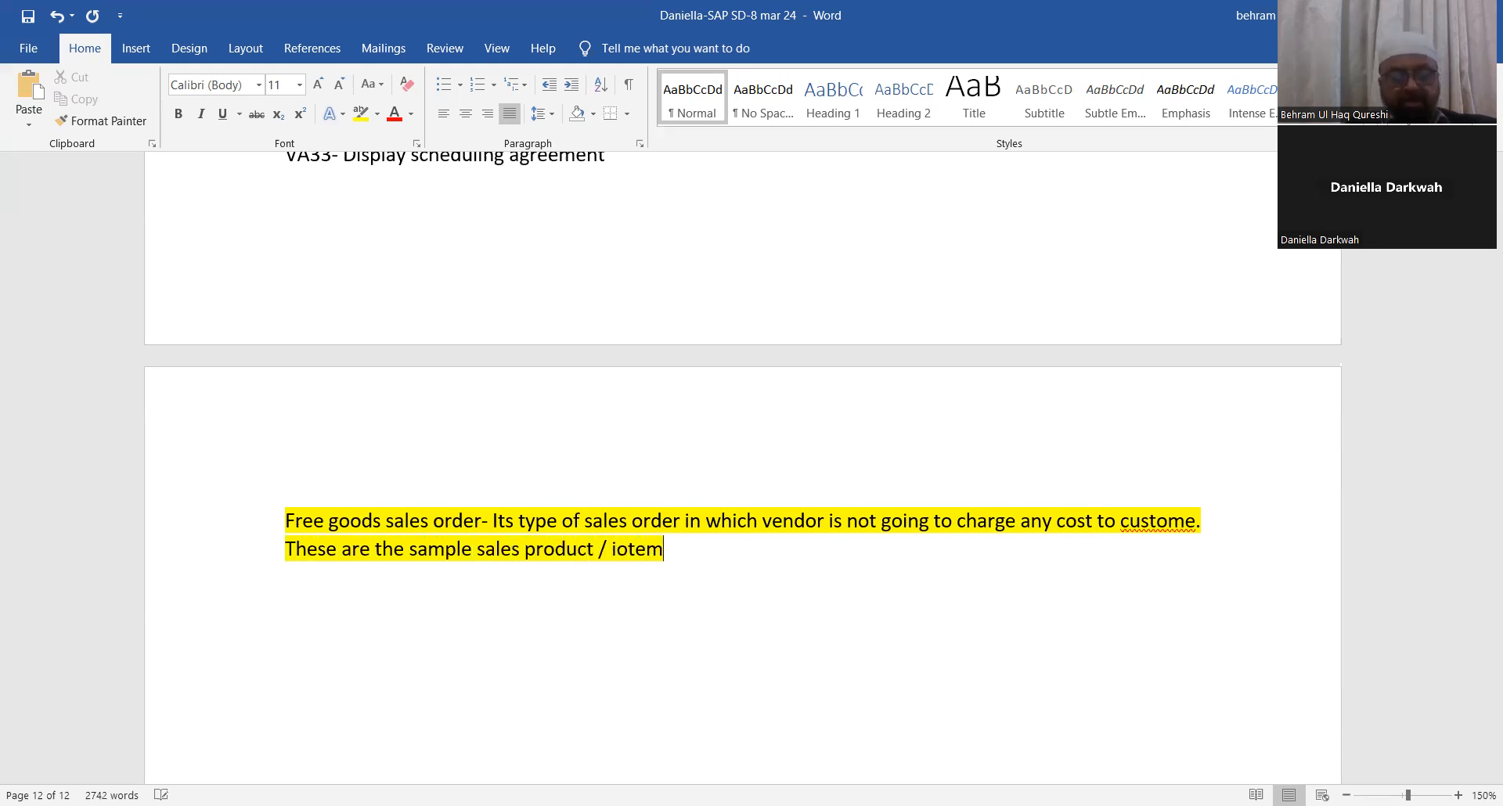
pyautogui.write('s to th')
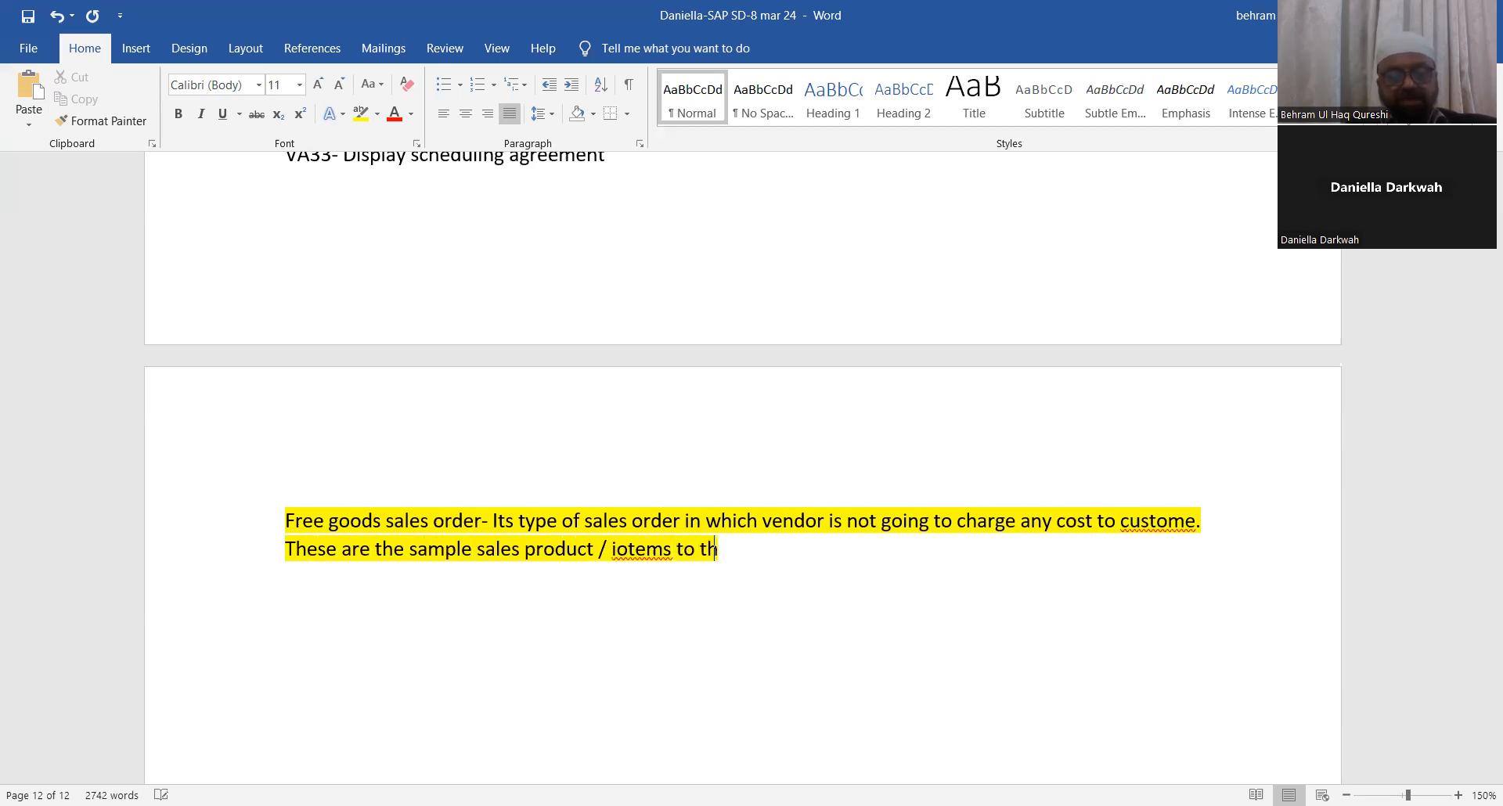
pyautogui.write('e custome')
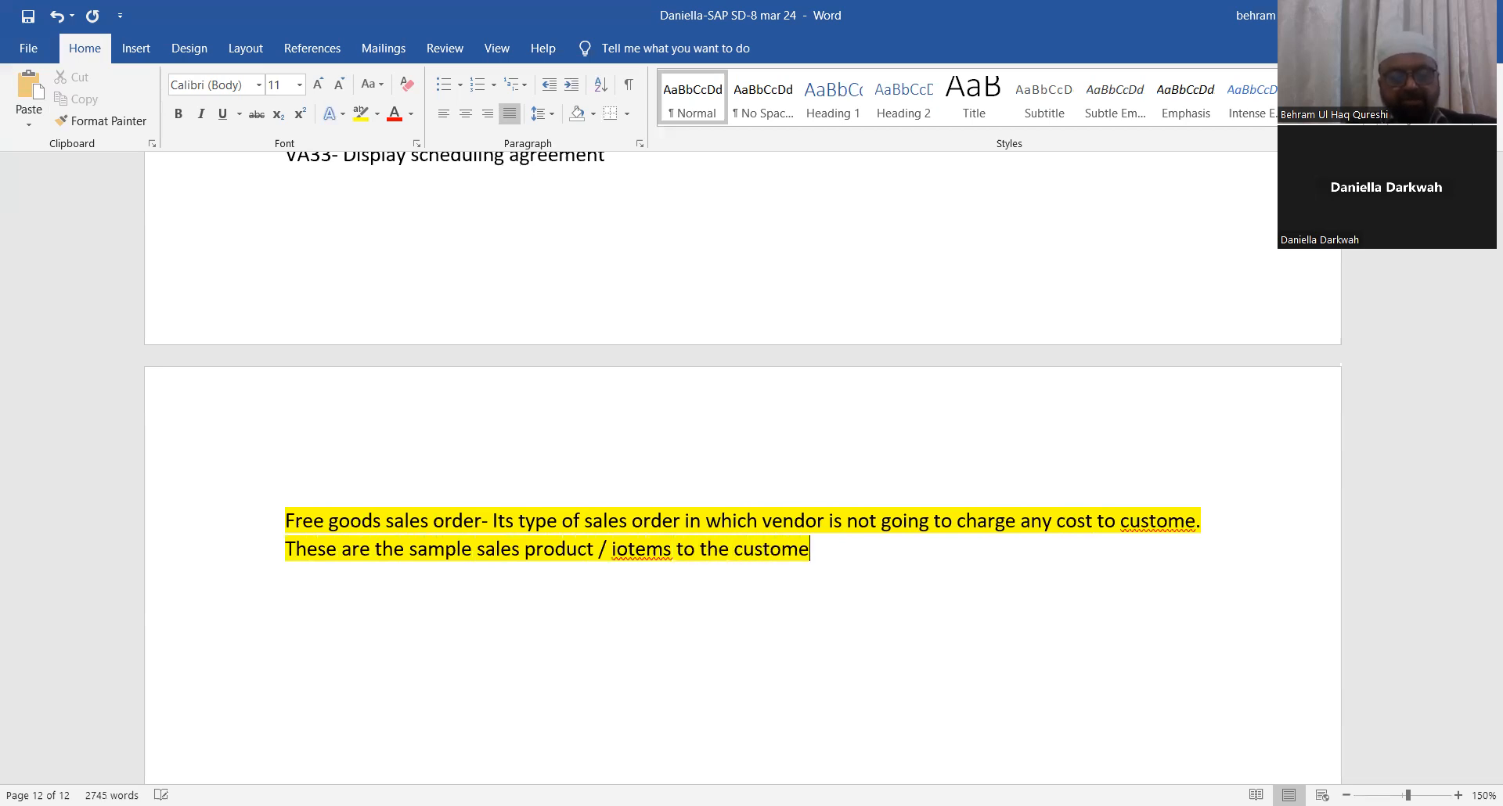
pyautogui.write('r for nec')
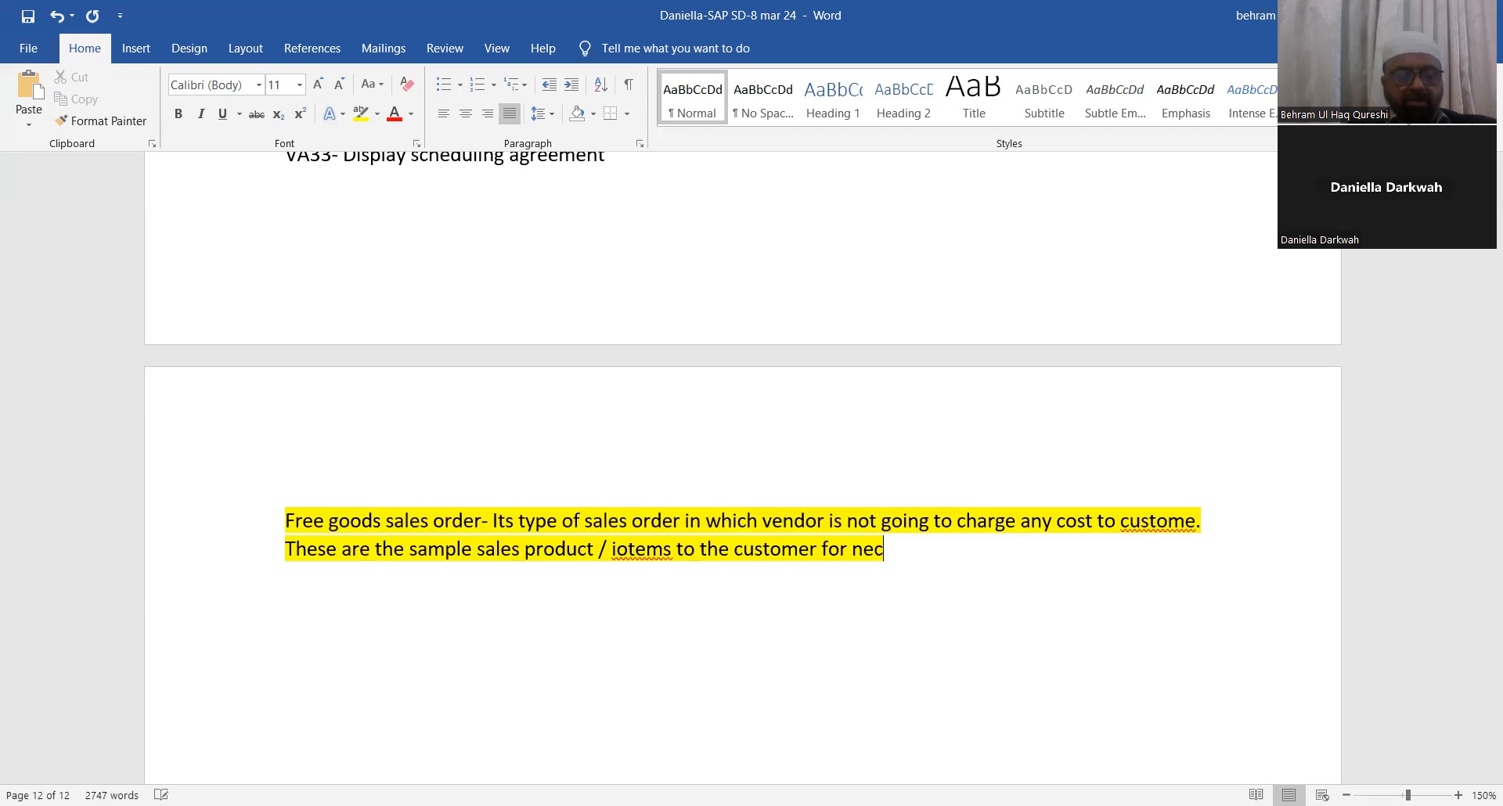
pyautogui.write('essary ')
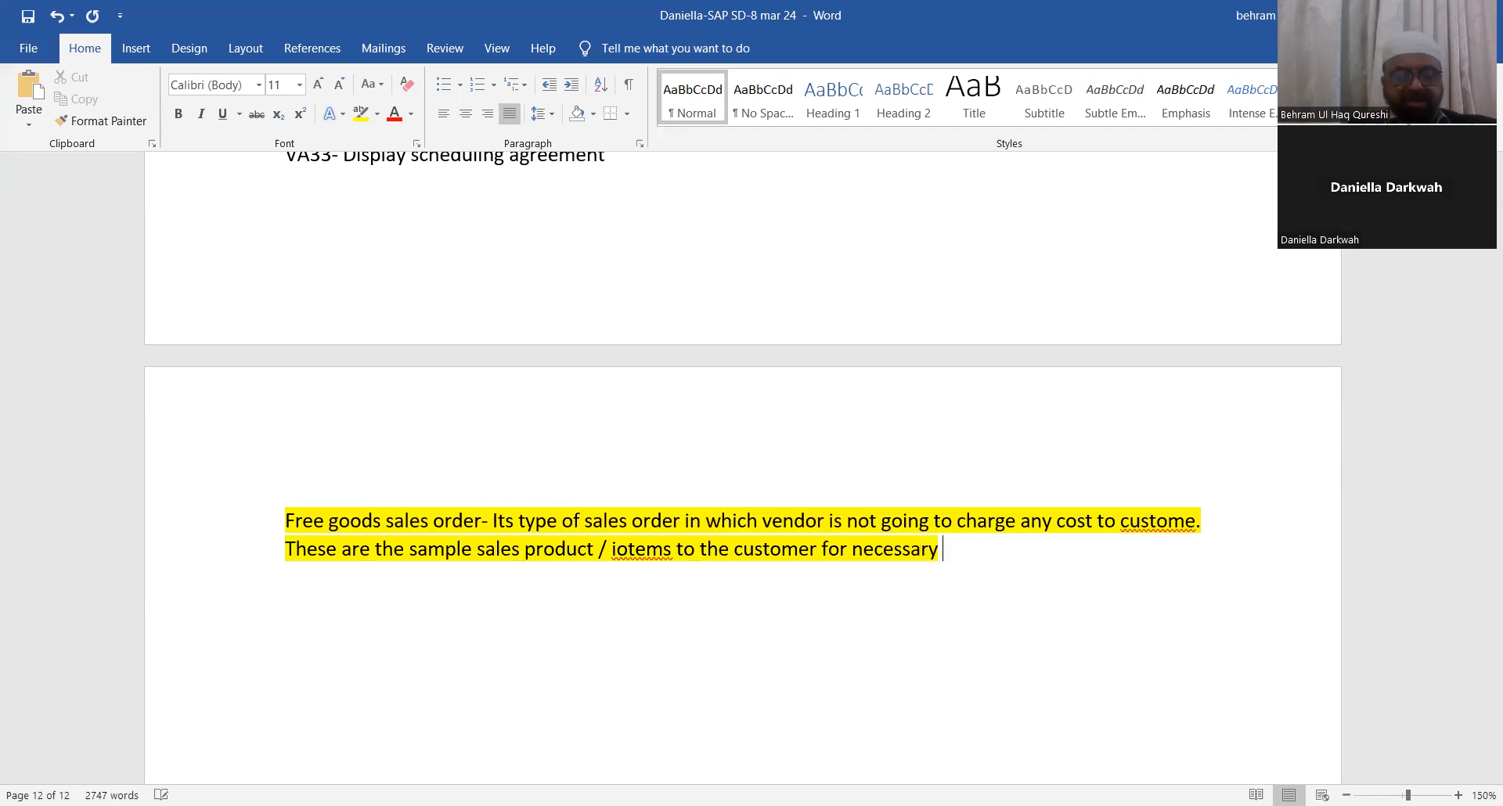
pyautogui.write('feed back.')
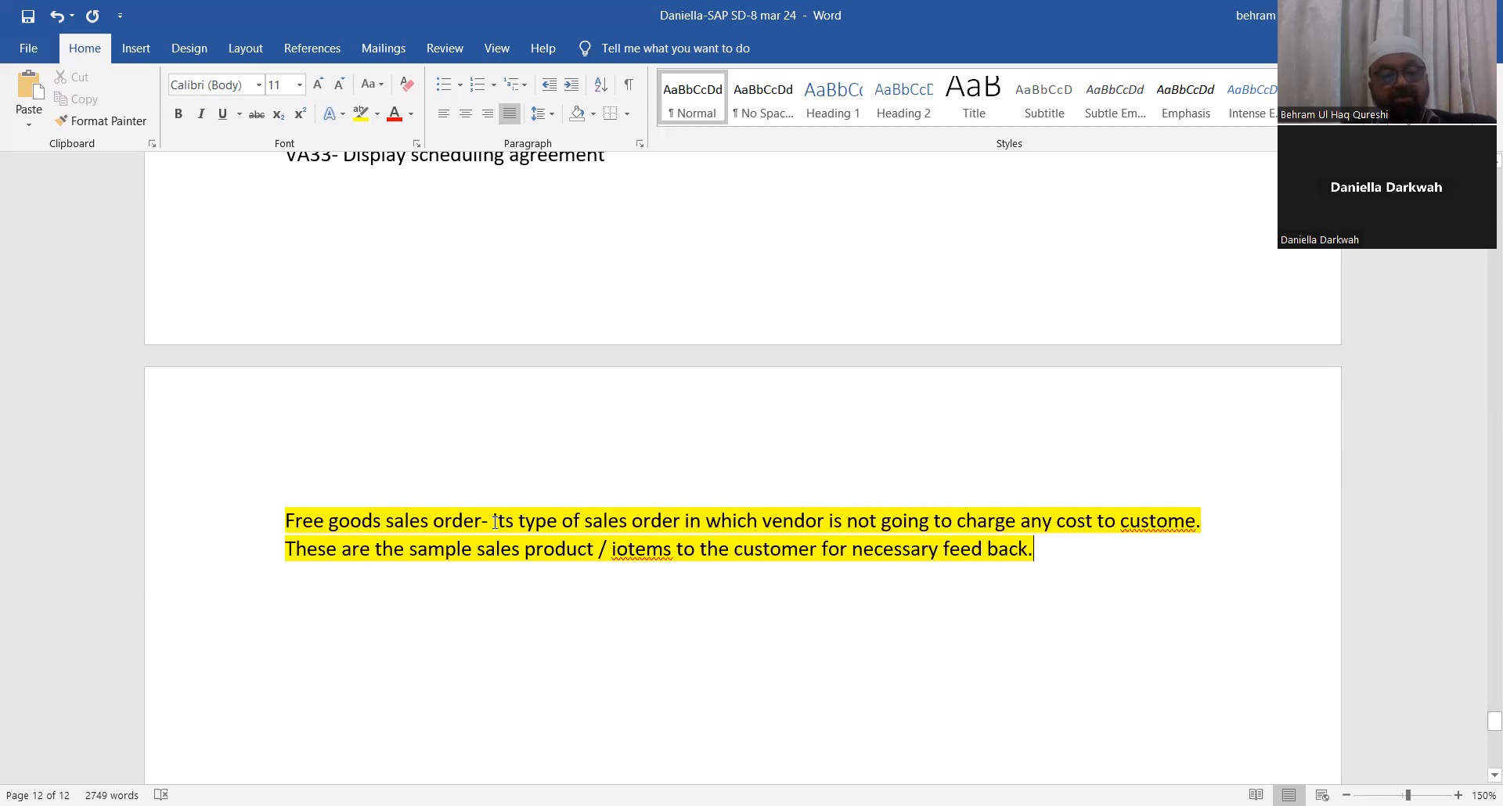
# Step: Remove the highlight from the definition text after the heading
pyautogui.moveTo(495, 522); pyautogui.dragTo(1205, 544)
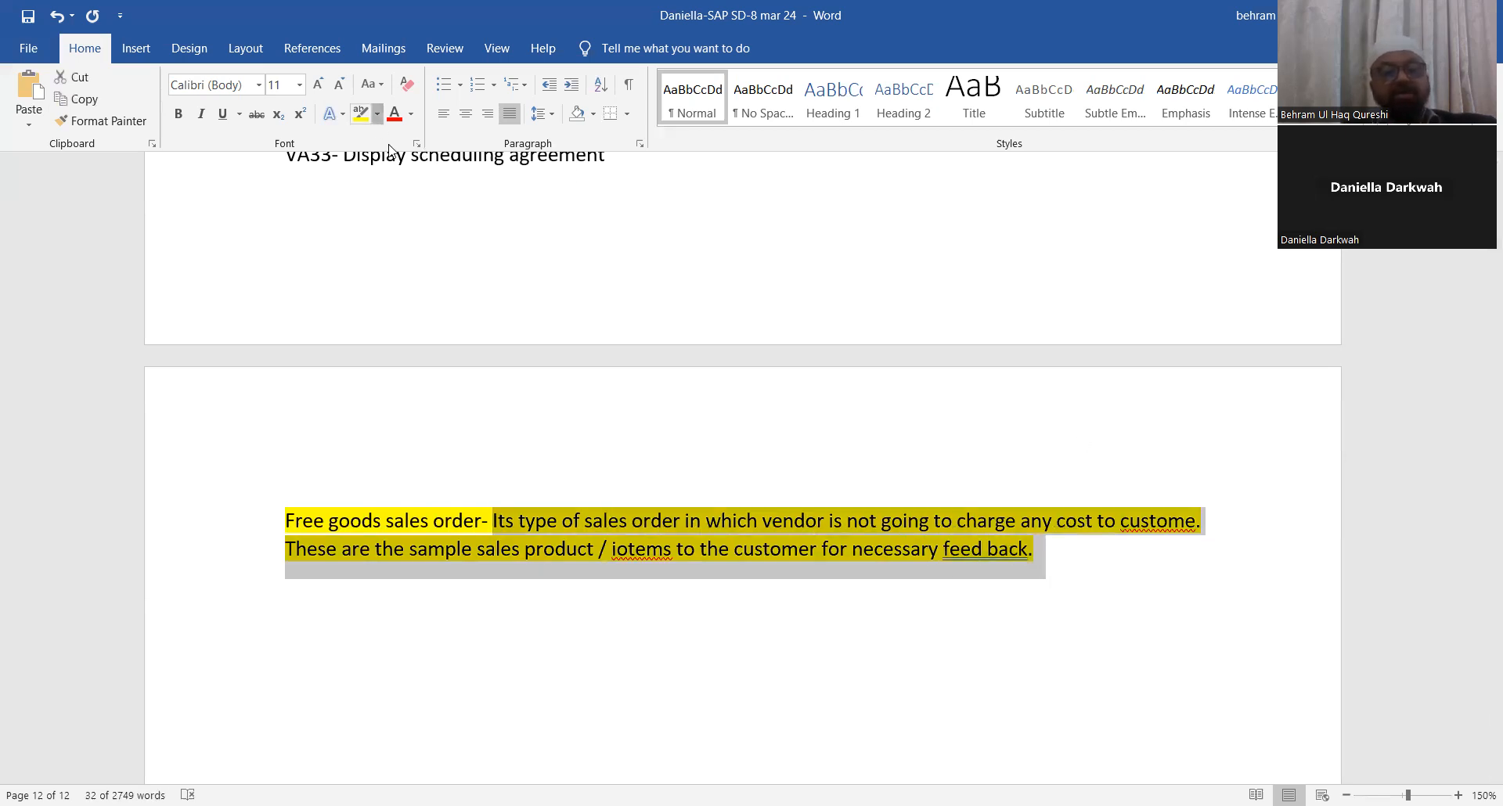
pyautogui.click(377, 114)
pyautogui.click(367, 227)
pyautogui.press('Right')
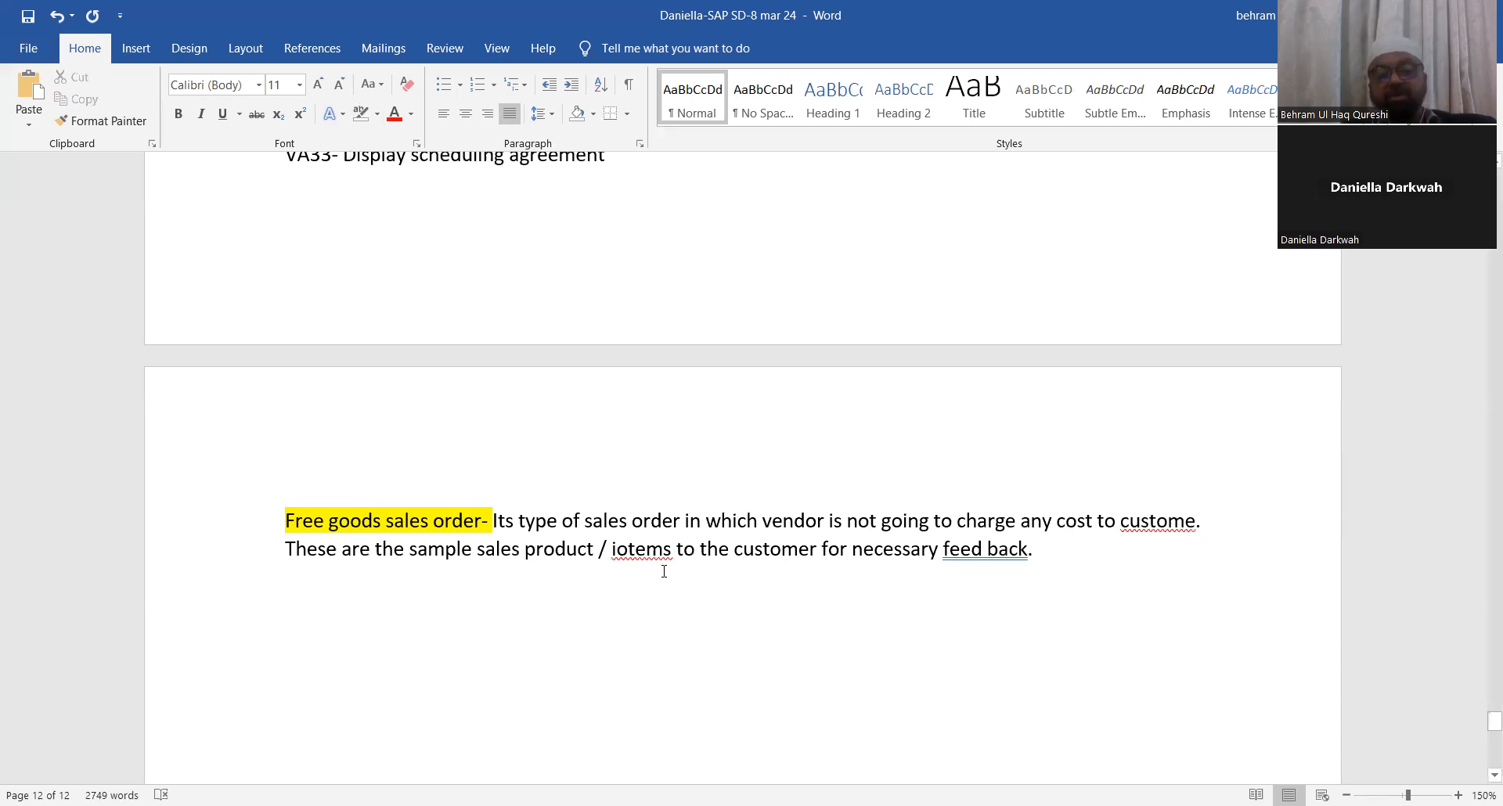
# Step: Correct the misspellings 'iotems' to 'items' and 'custome' to 'customer' using spelling suggestions
pyautogui.rightClick(636, 549)
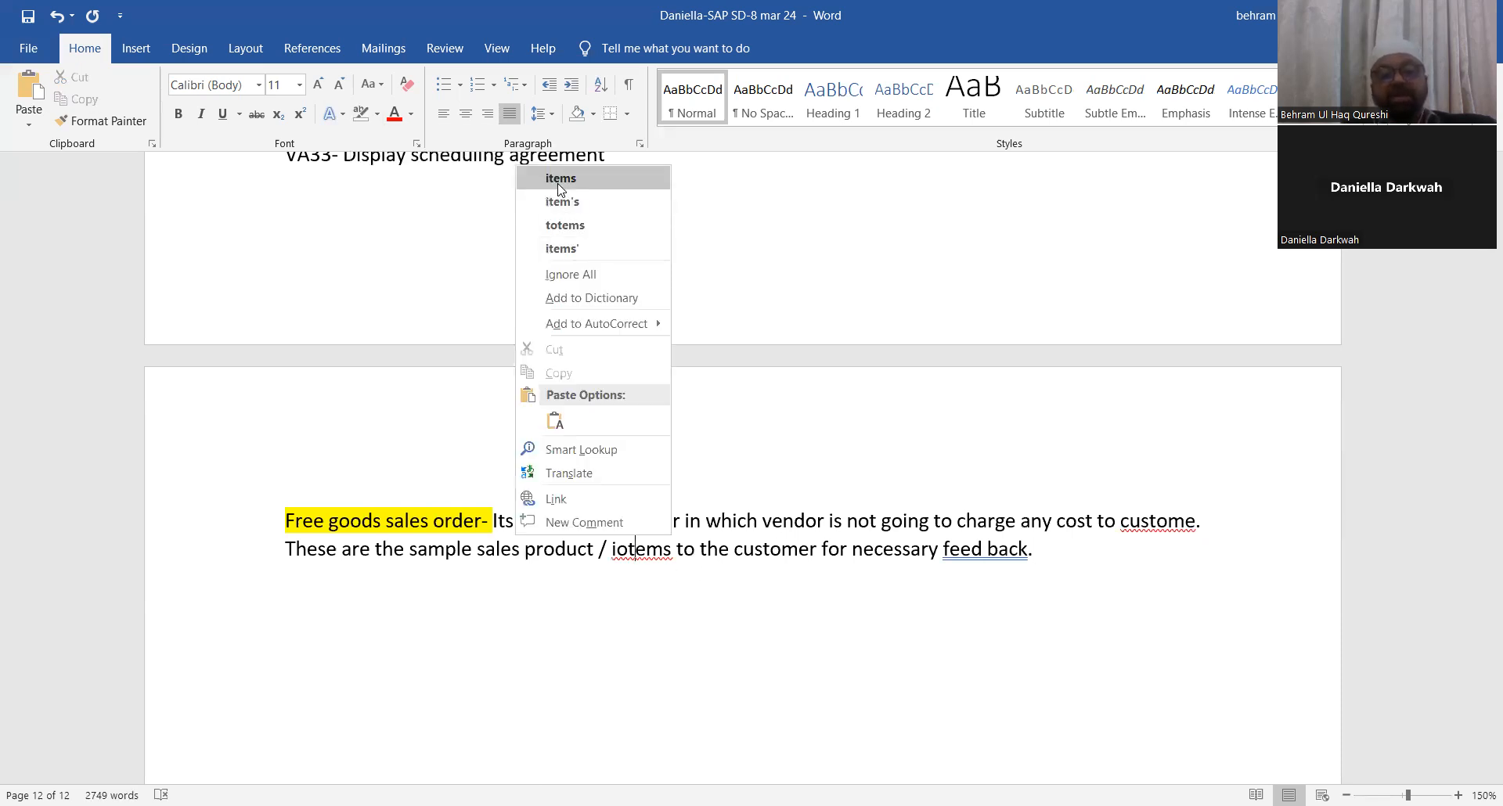
pyautogui.click(560, 180)
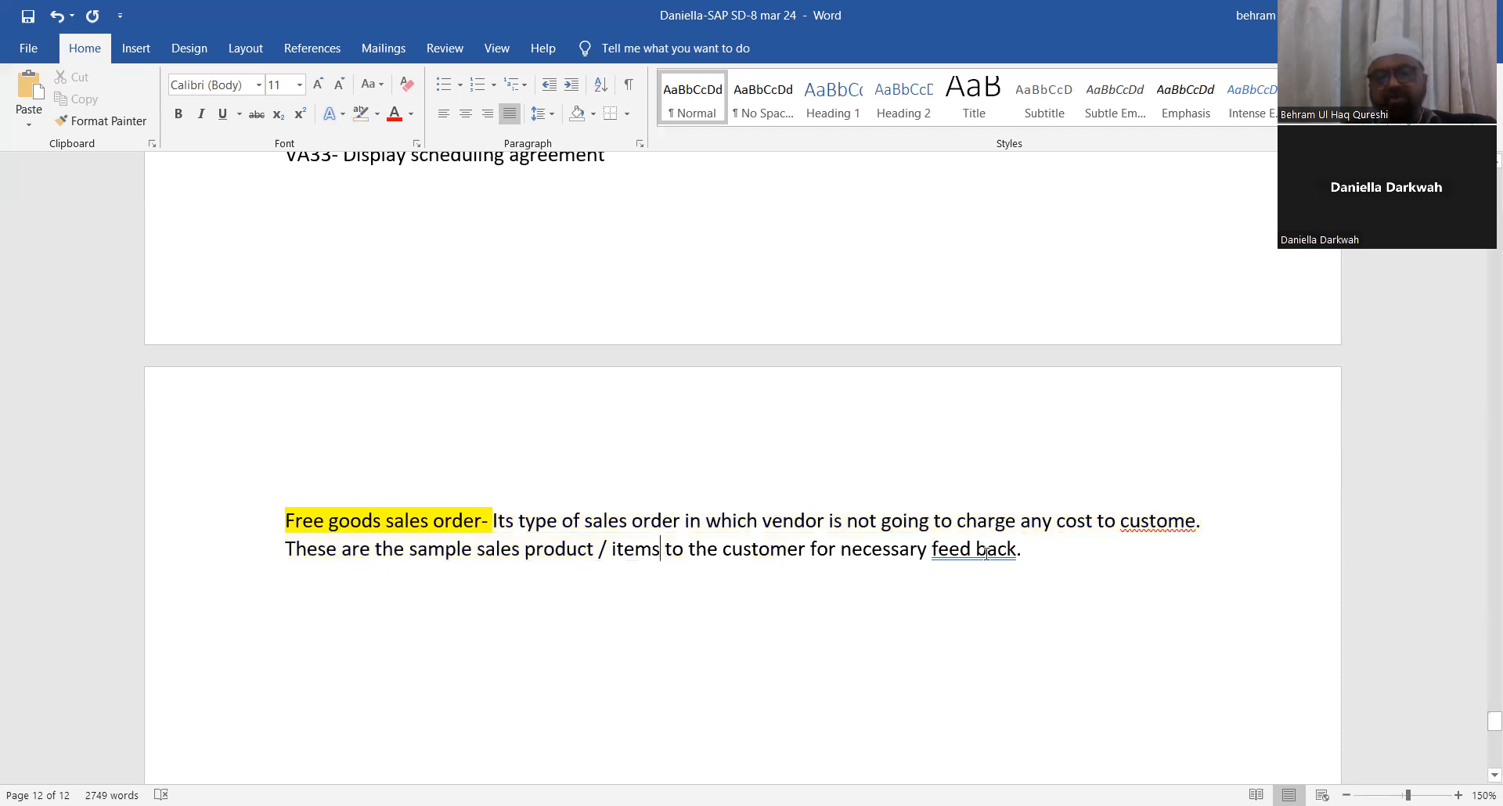
pyautogui.rightClick(1136, 528)
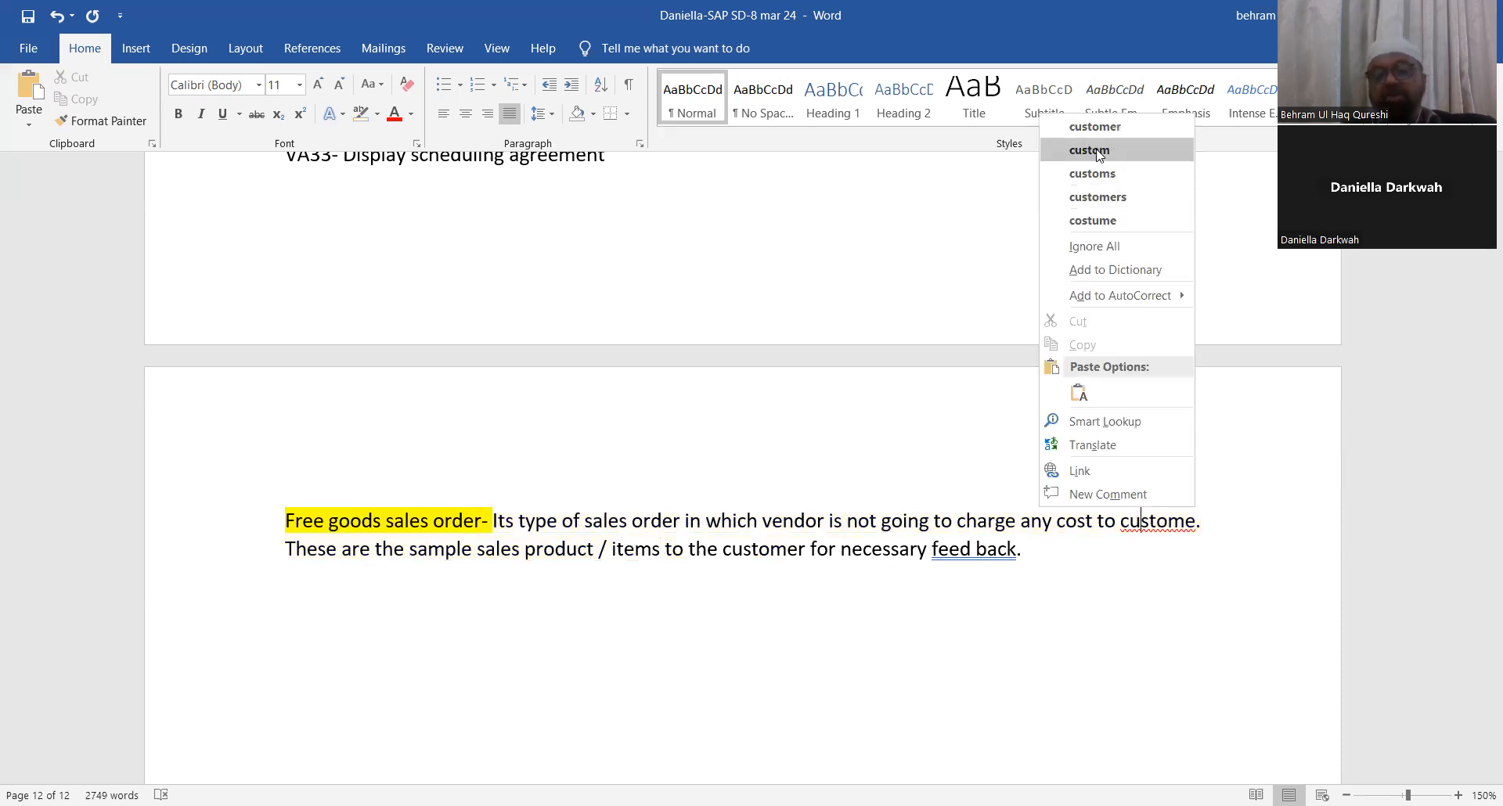
pyautogui.click(1095, 127)
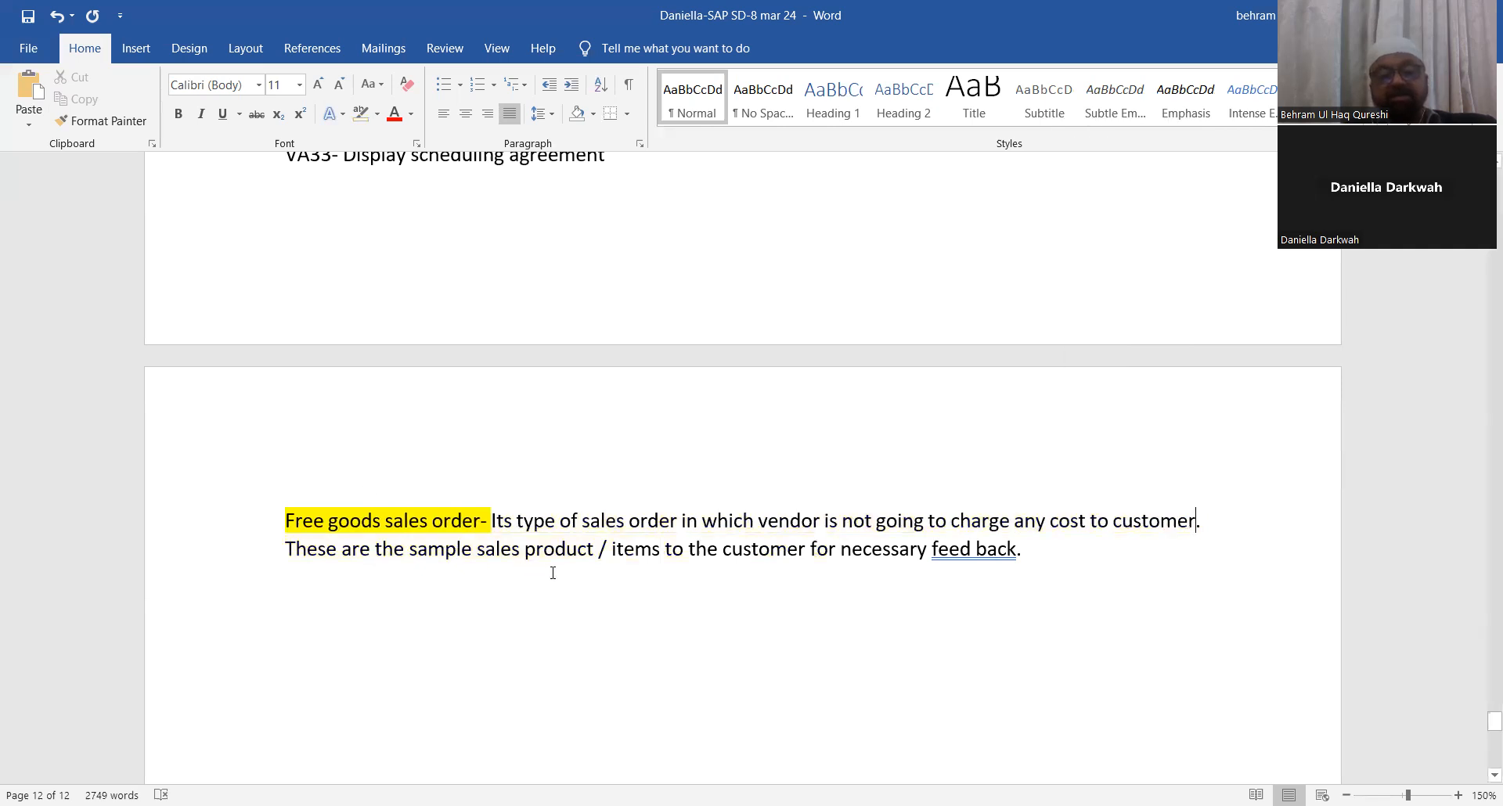
# Step: Insert 'provided' after 'items' and correct 'feed back' to 'feedback'
pyautogui.click(667, 554)
pyautogui.write('pro')
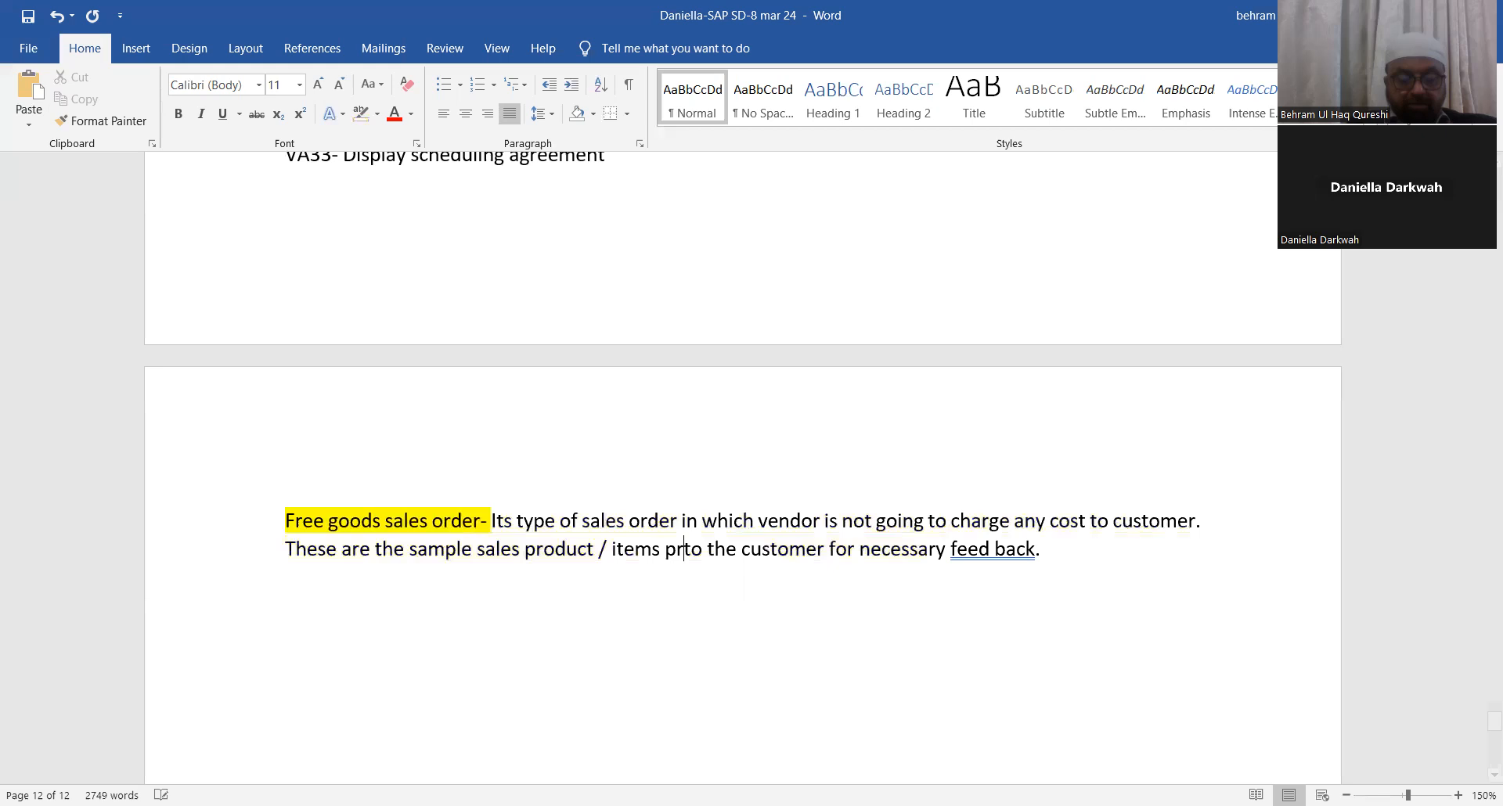
pyautogui.write('vided')
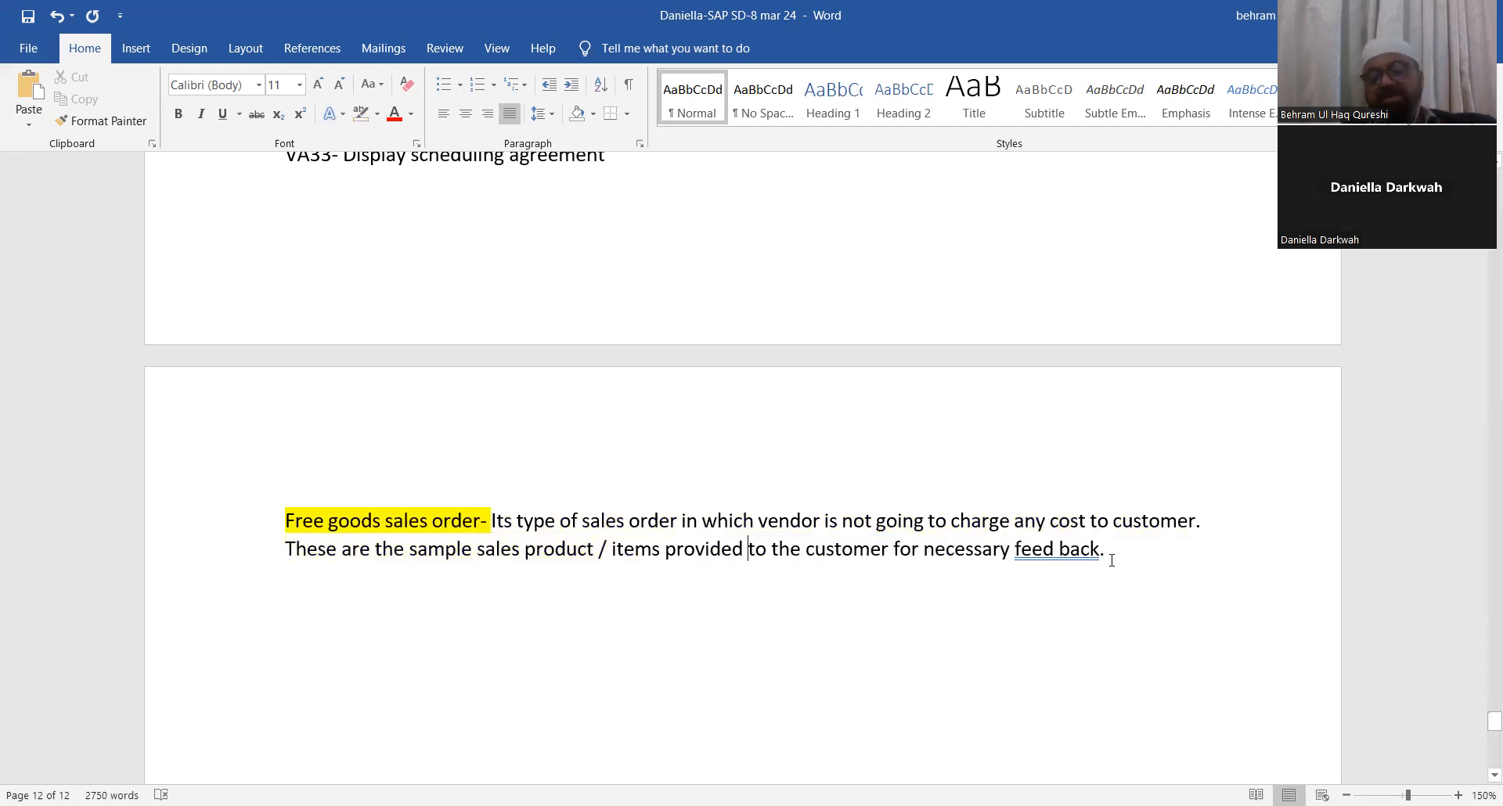
pyautogui.rightClick(1063, 554)
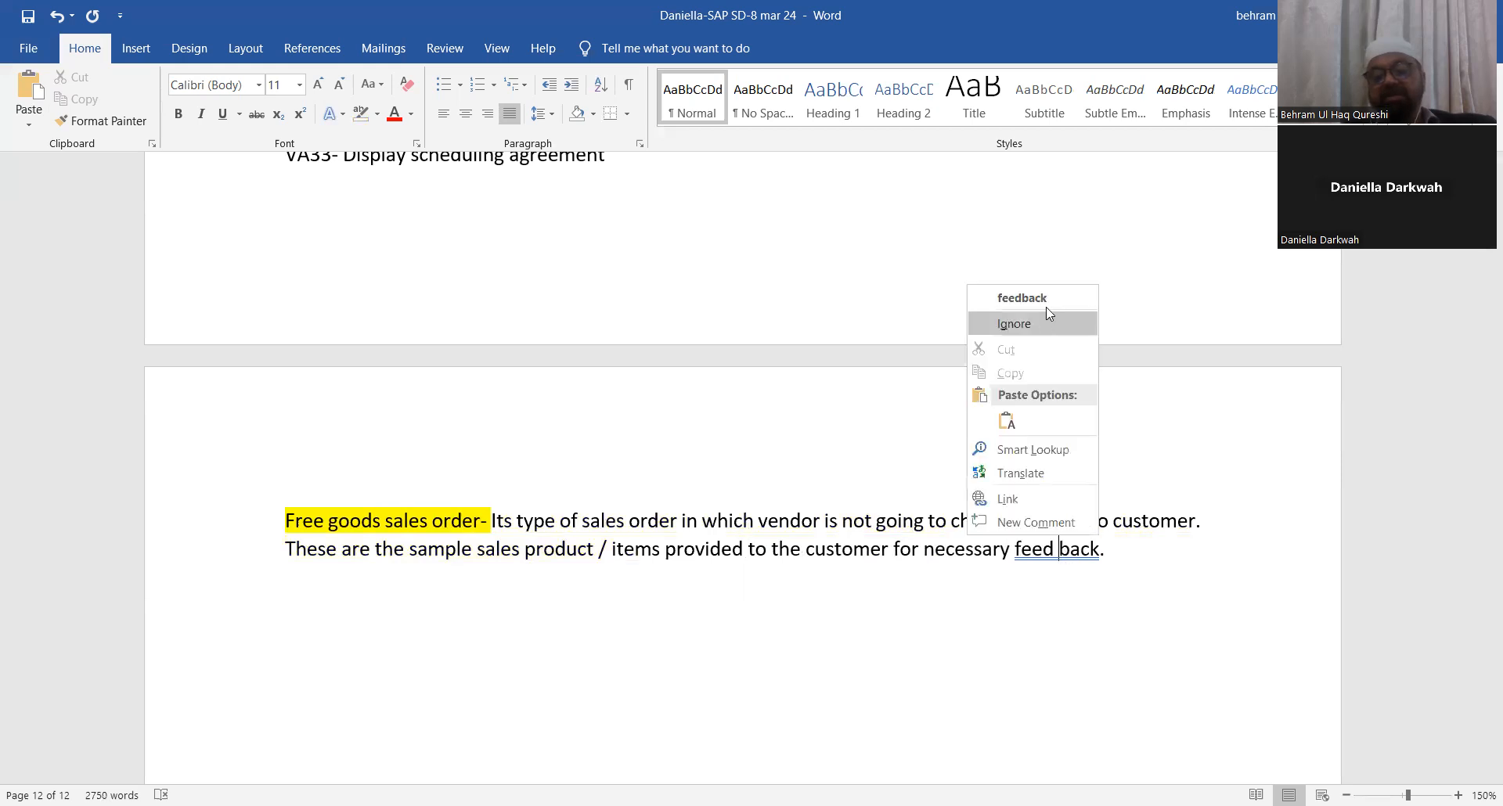
pyautogui.click(1049, 312)
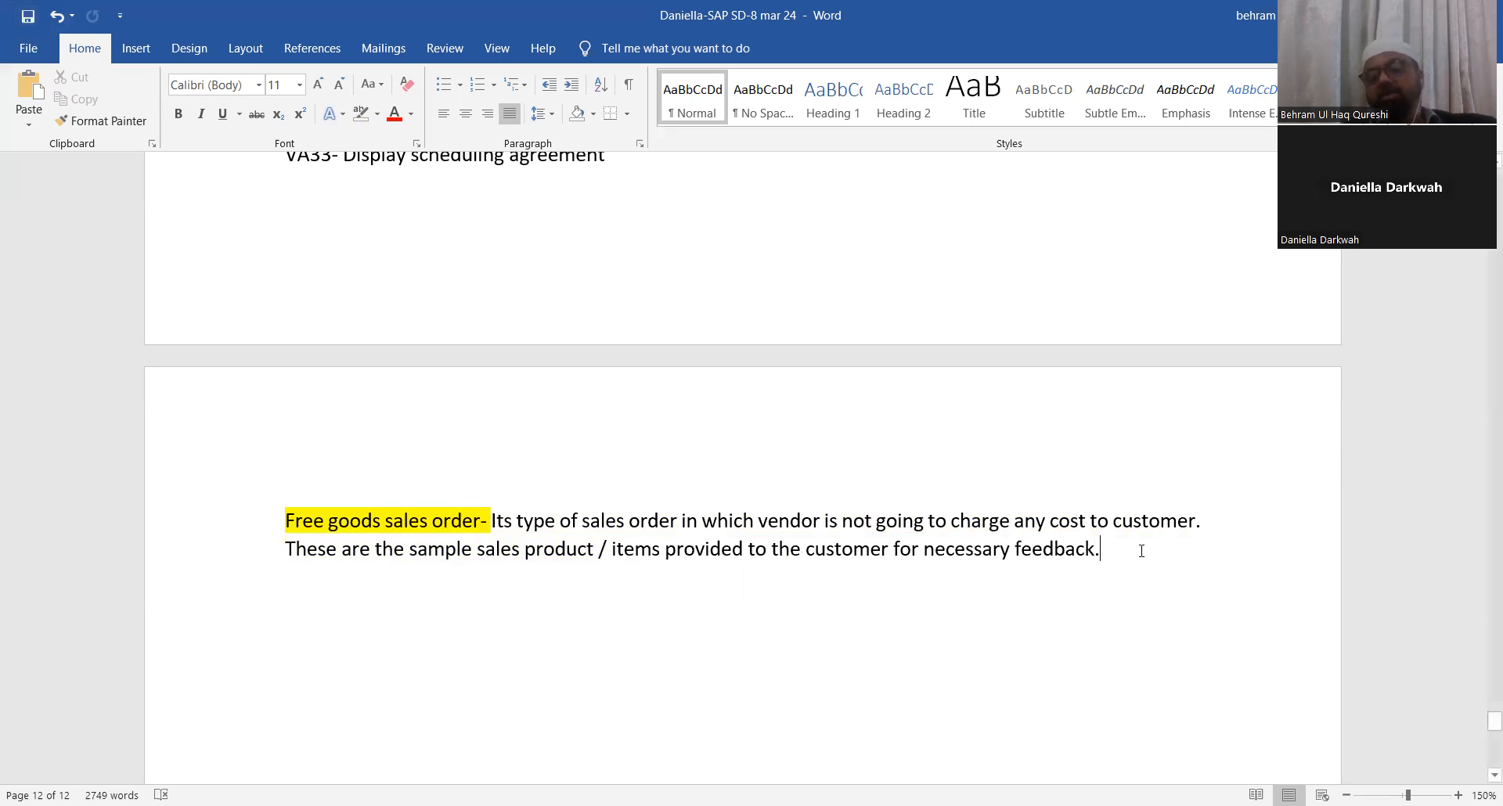
# Step: Add a new line 'Document type - FD' below the free goods definition
pyautogui.press('Return')
pyautogui.write('D')
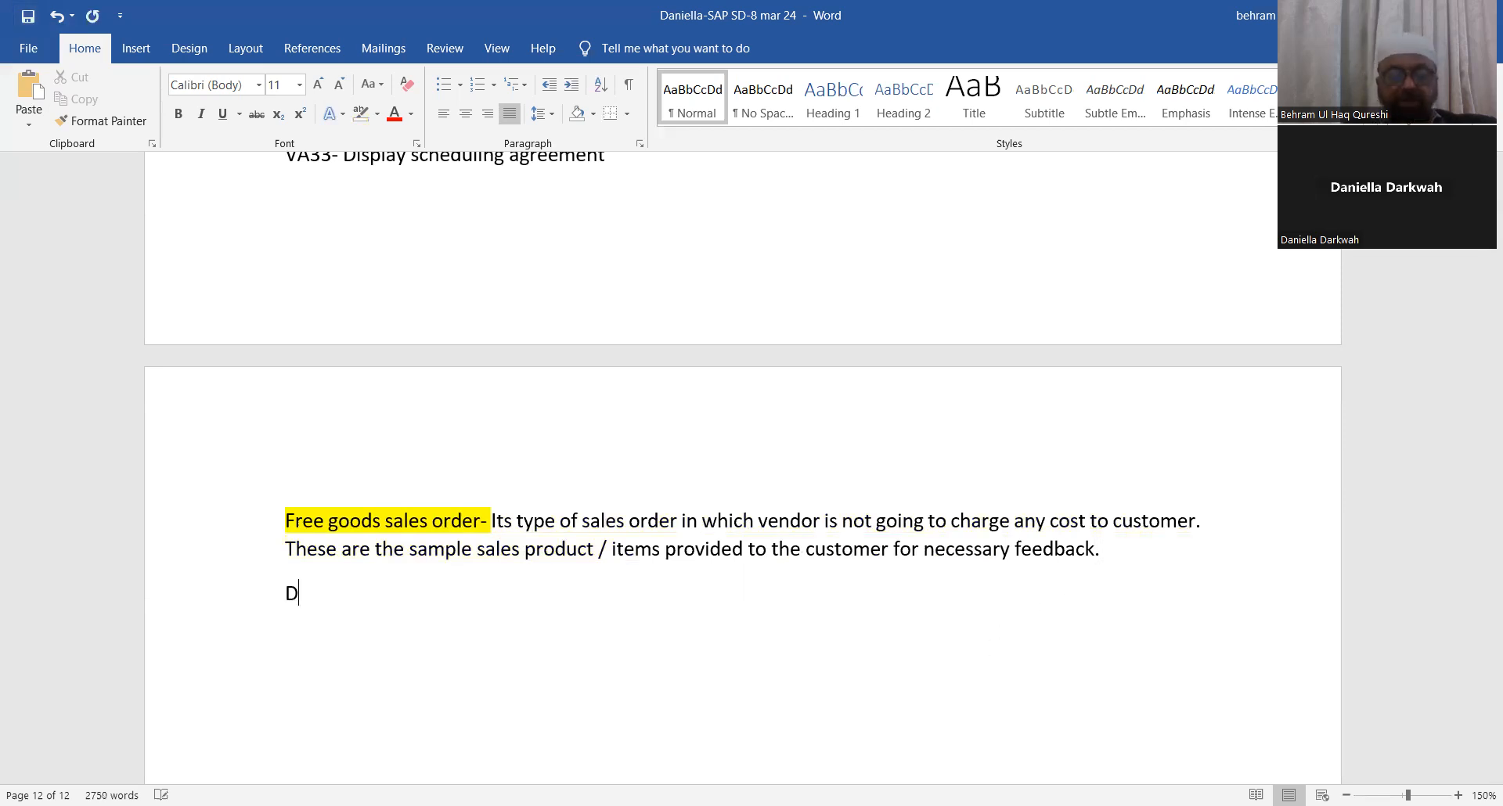
pyautogui.write('ocument type')
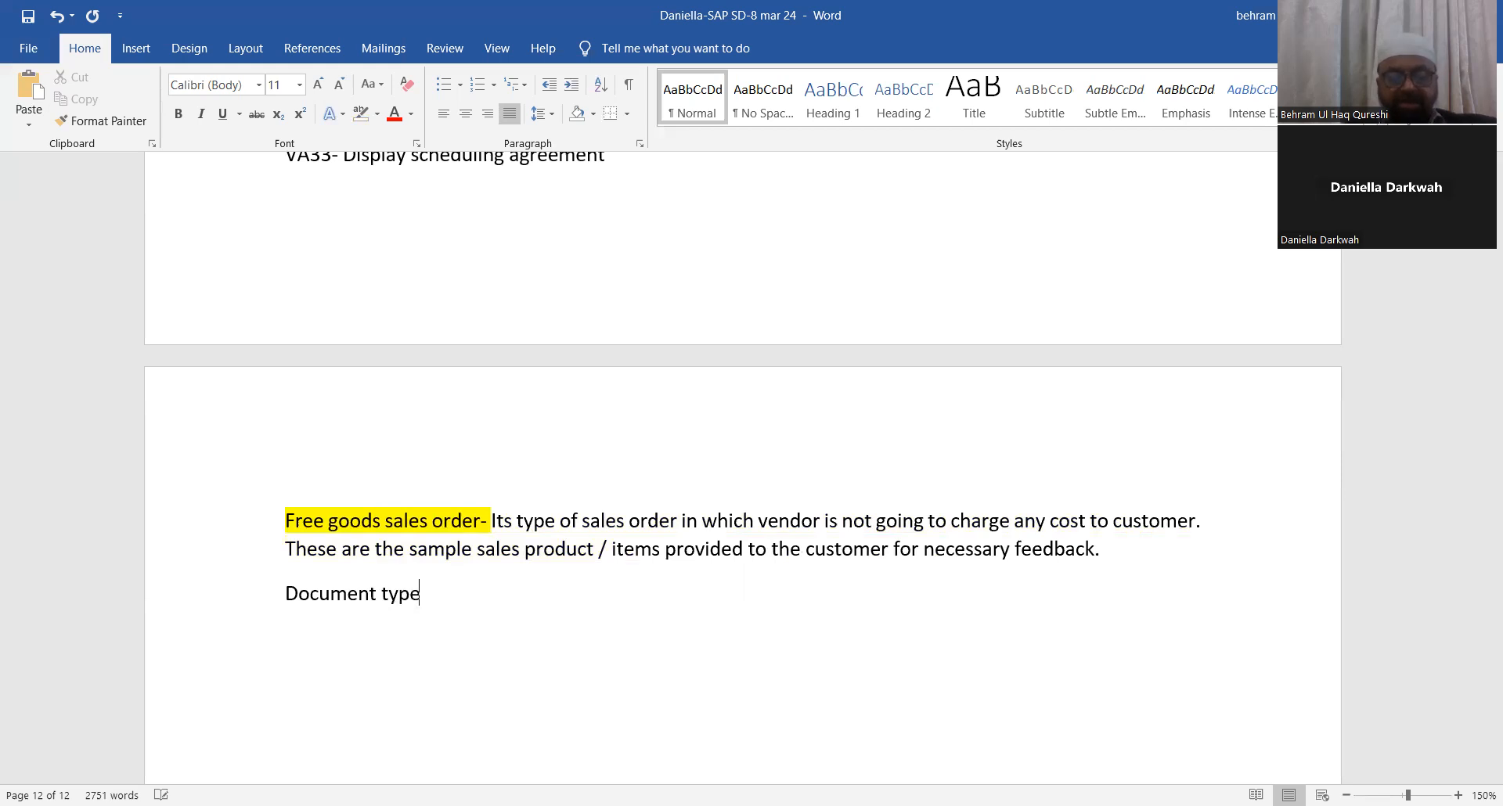
pyautogui.write(' - FD')
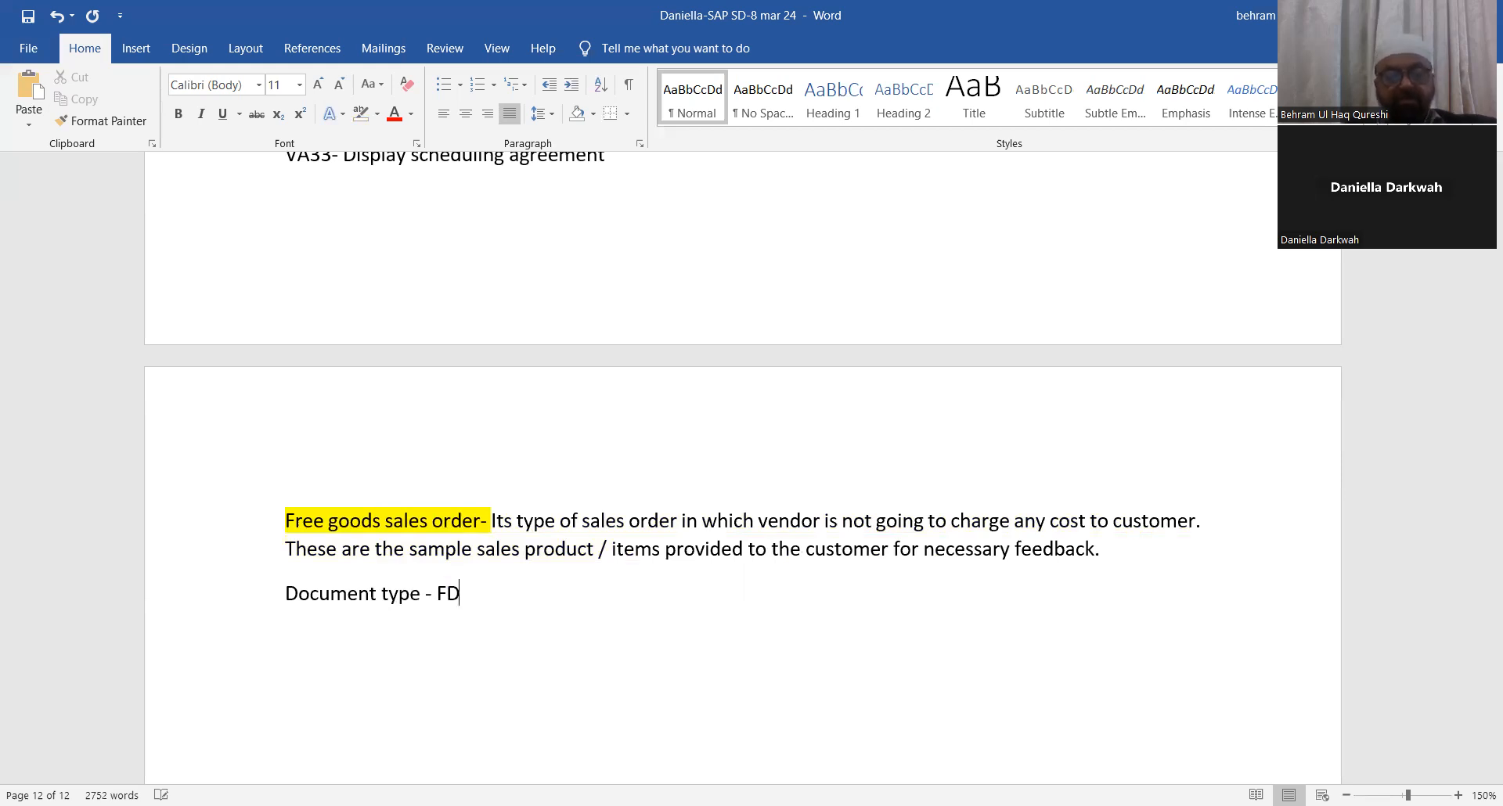
# Step: Switch to SAP and open the Create Sales Documents transaction from the command field
pyautogui.press('Return')
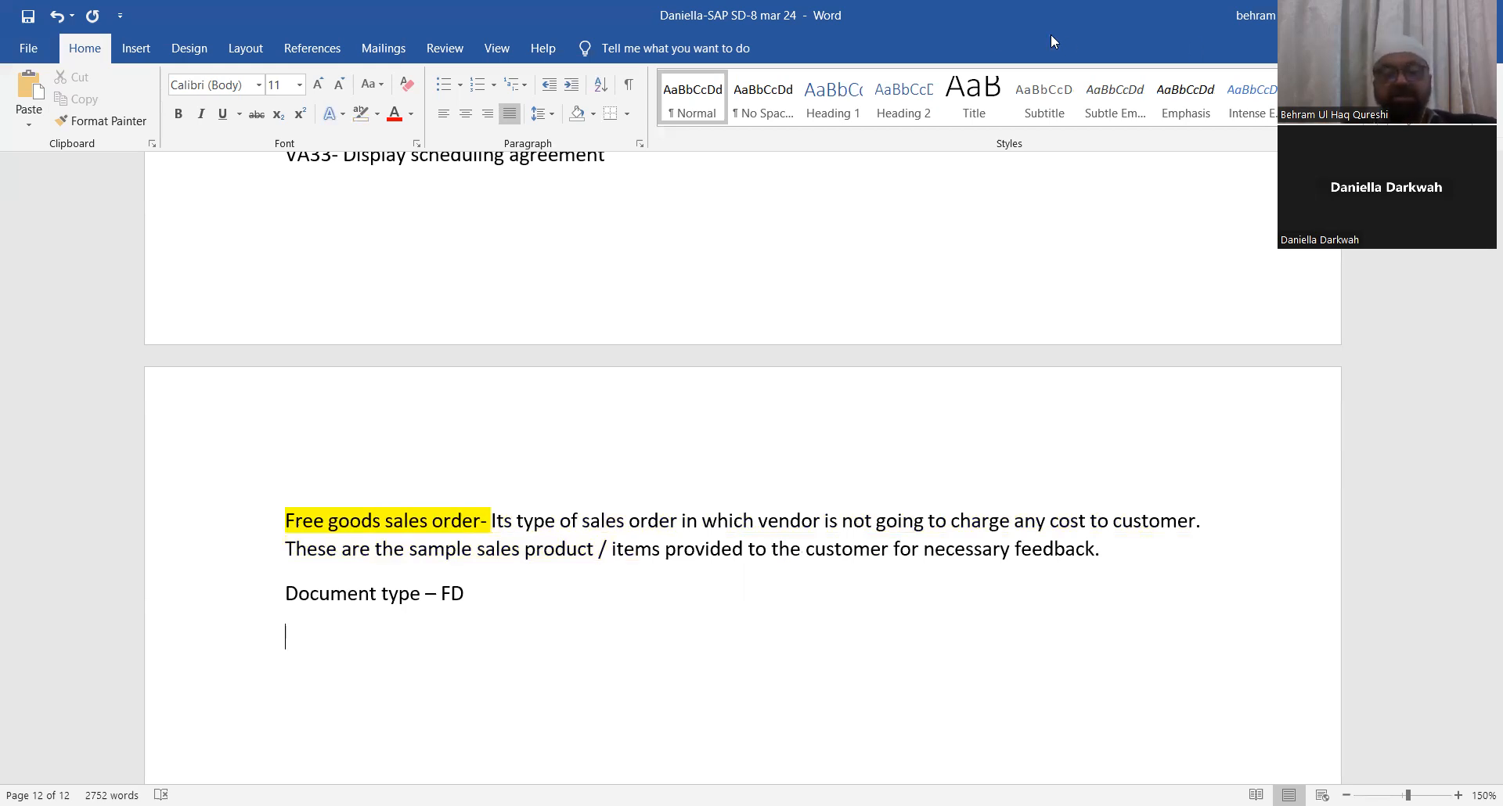
pyautogui.click(1185, 711)
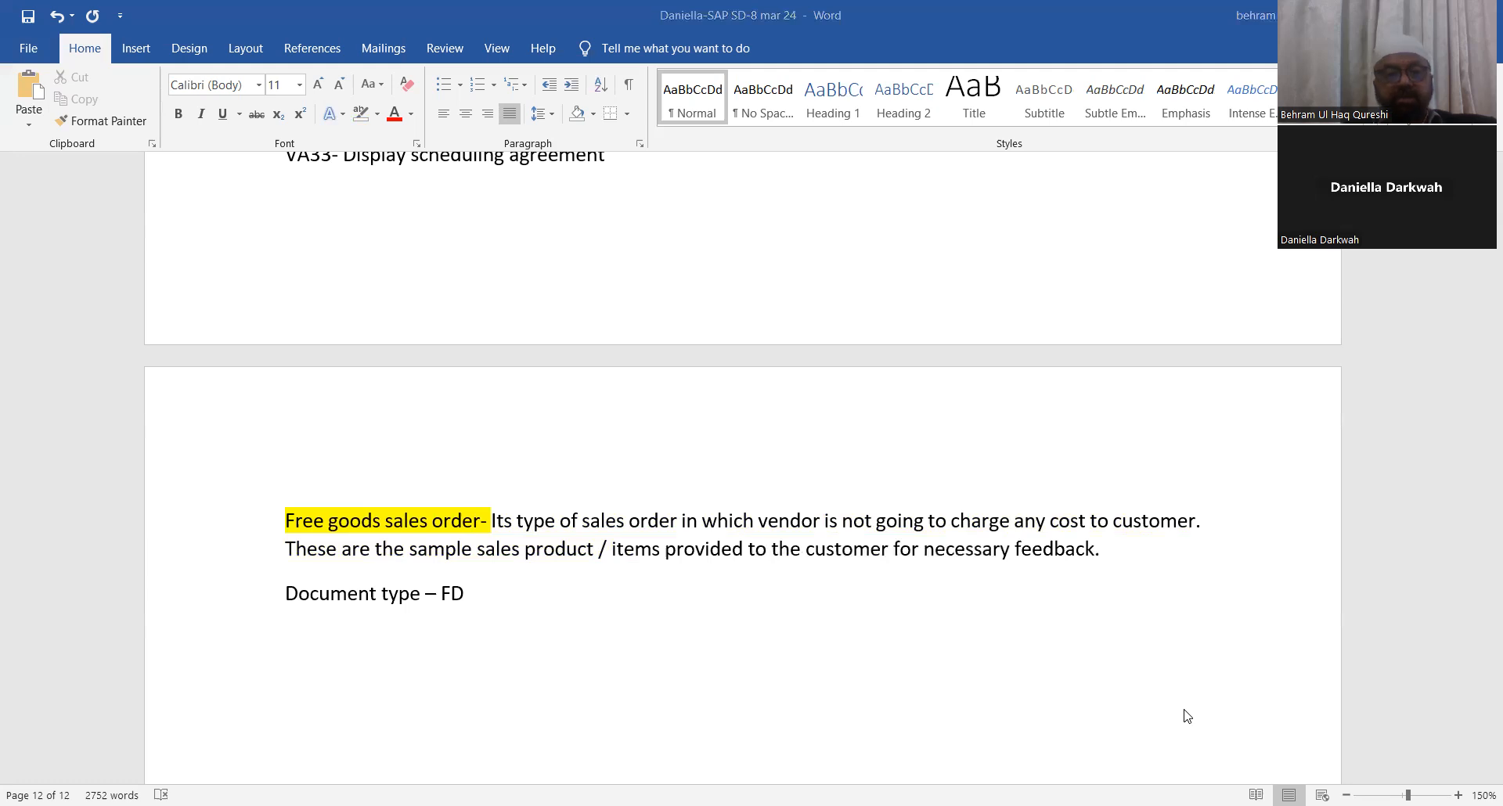
pyautogui.click(1184, 710)
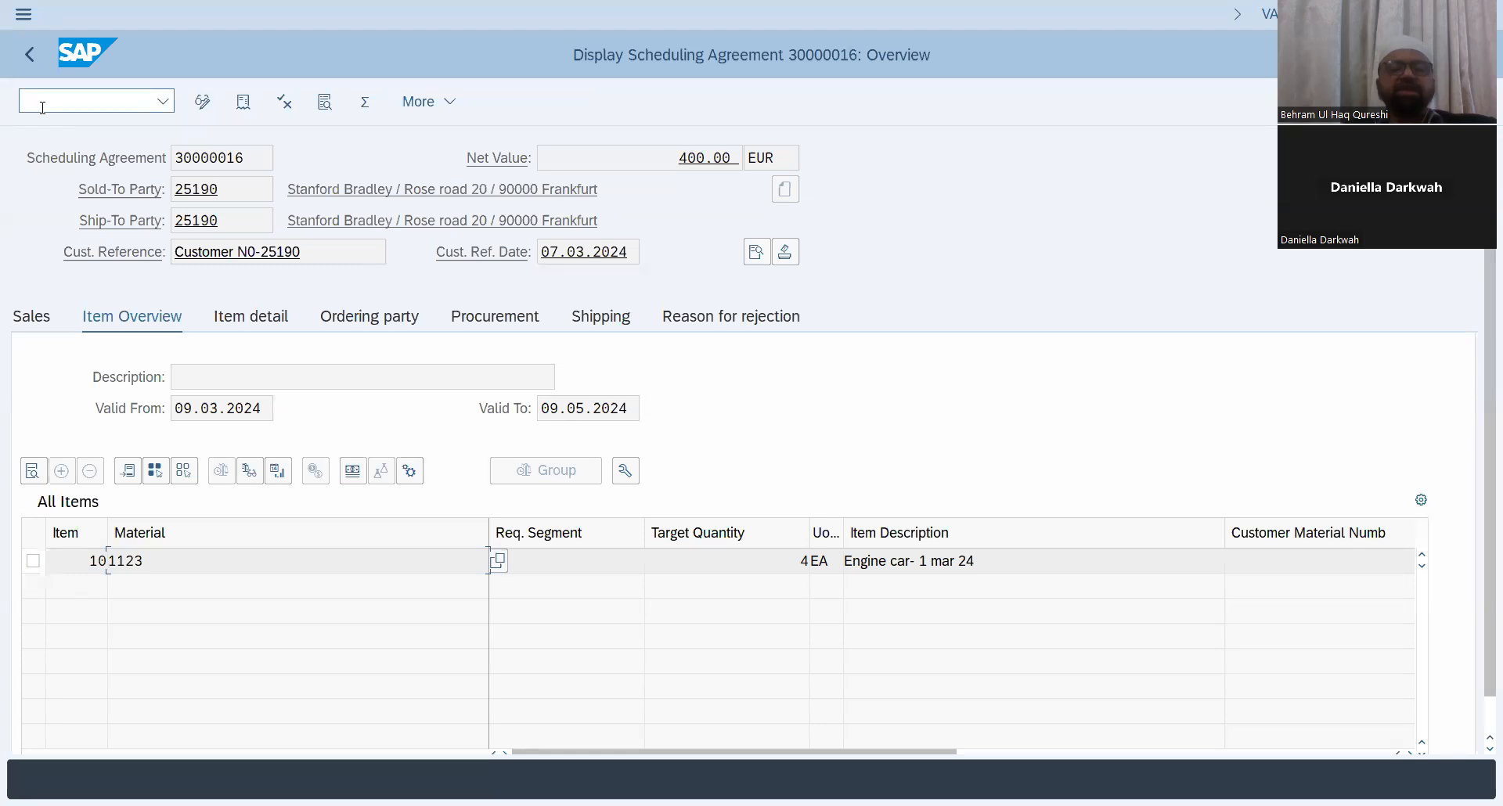
pyautogui.click(43, 108)
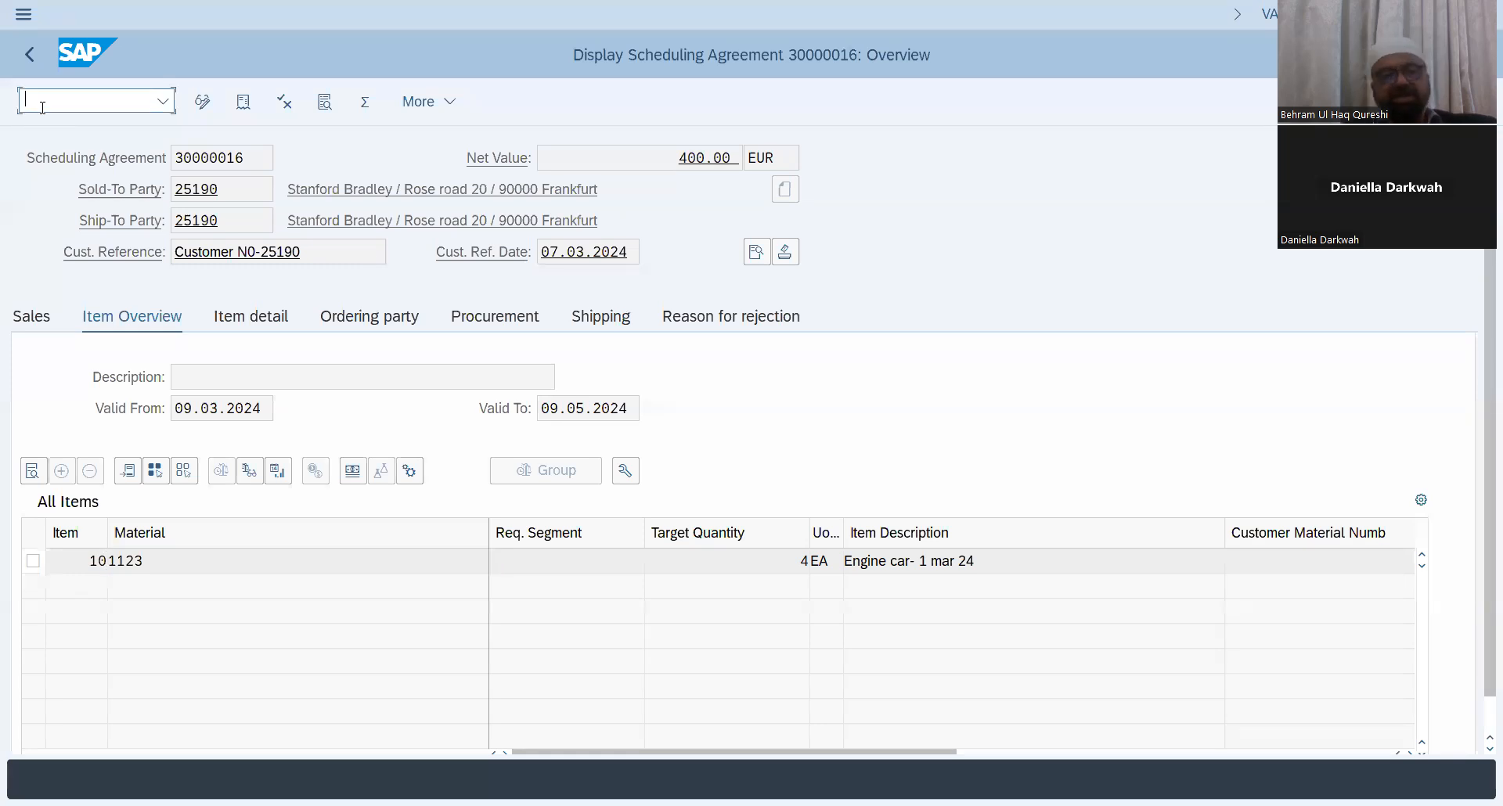
pyautogui.write('/nva')
pyautogui.write('32')
pyautogui.press('Return')
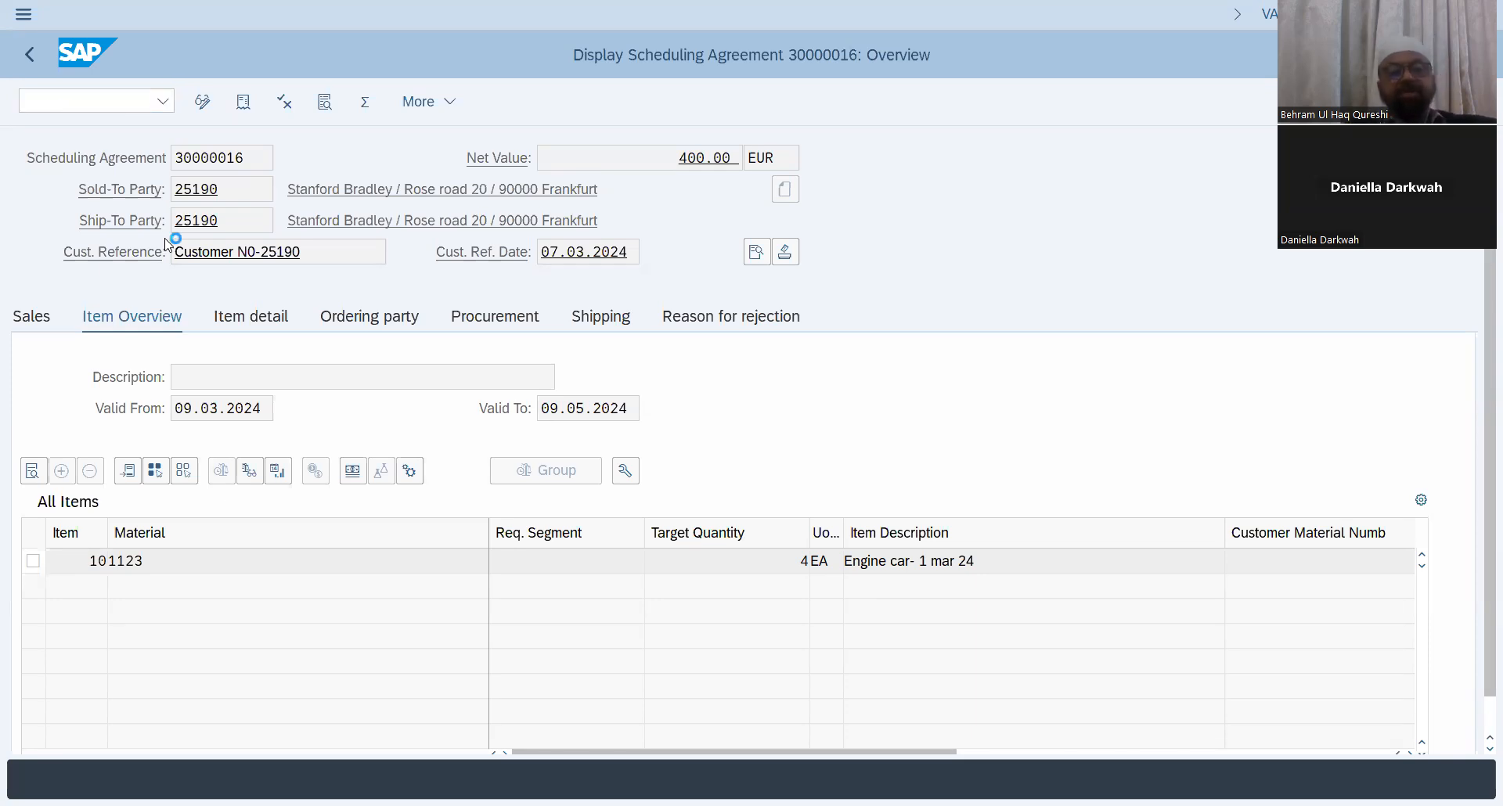
# Step: Search the order types for FD, select Deliv. Free of Charge, and continue to the overview
pyautogui.click(271, 223)
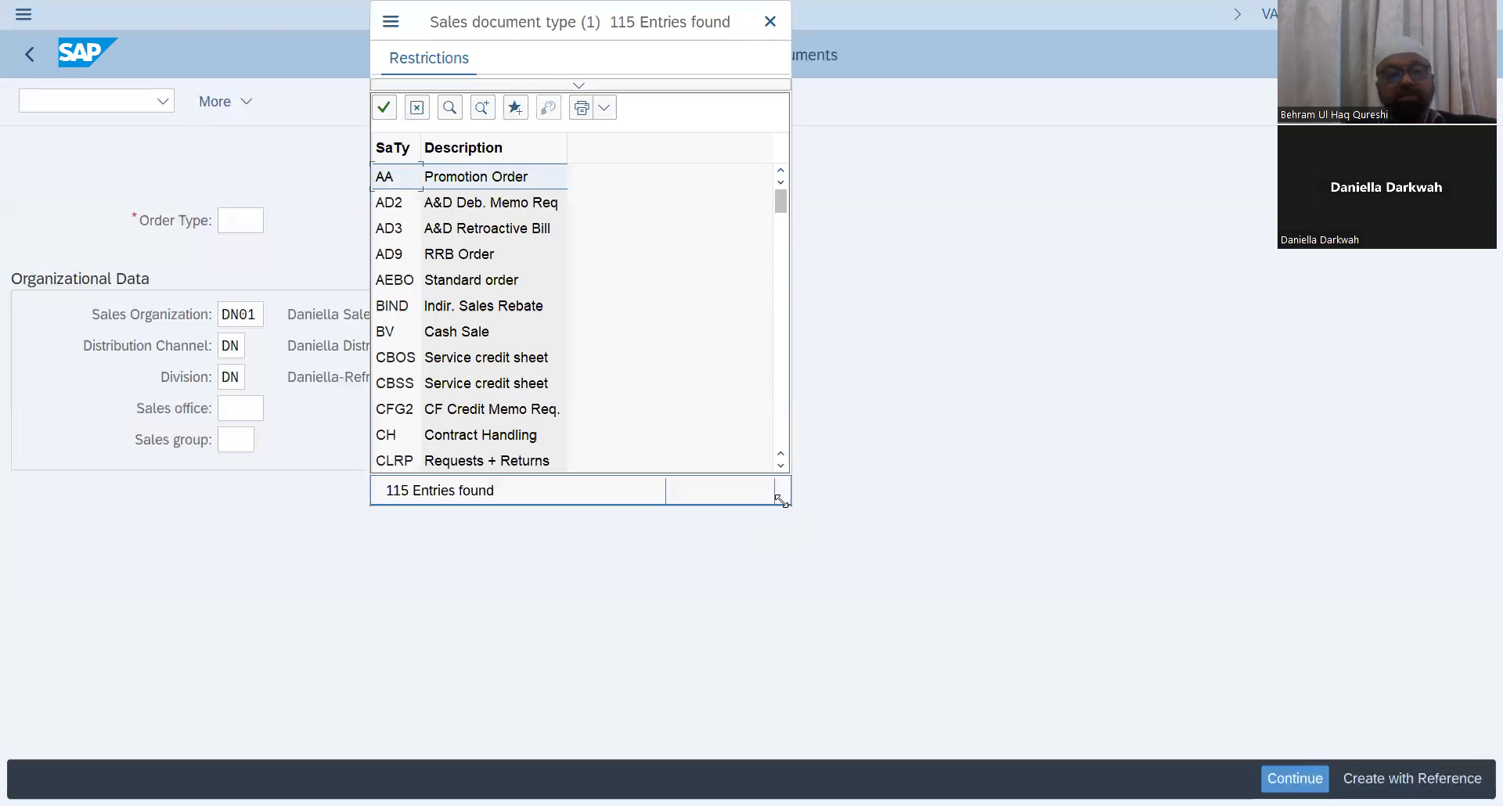
pyautogui.click(450, 107)
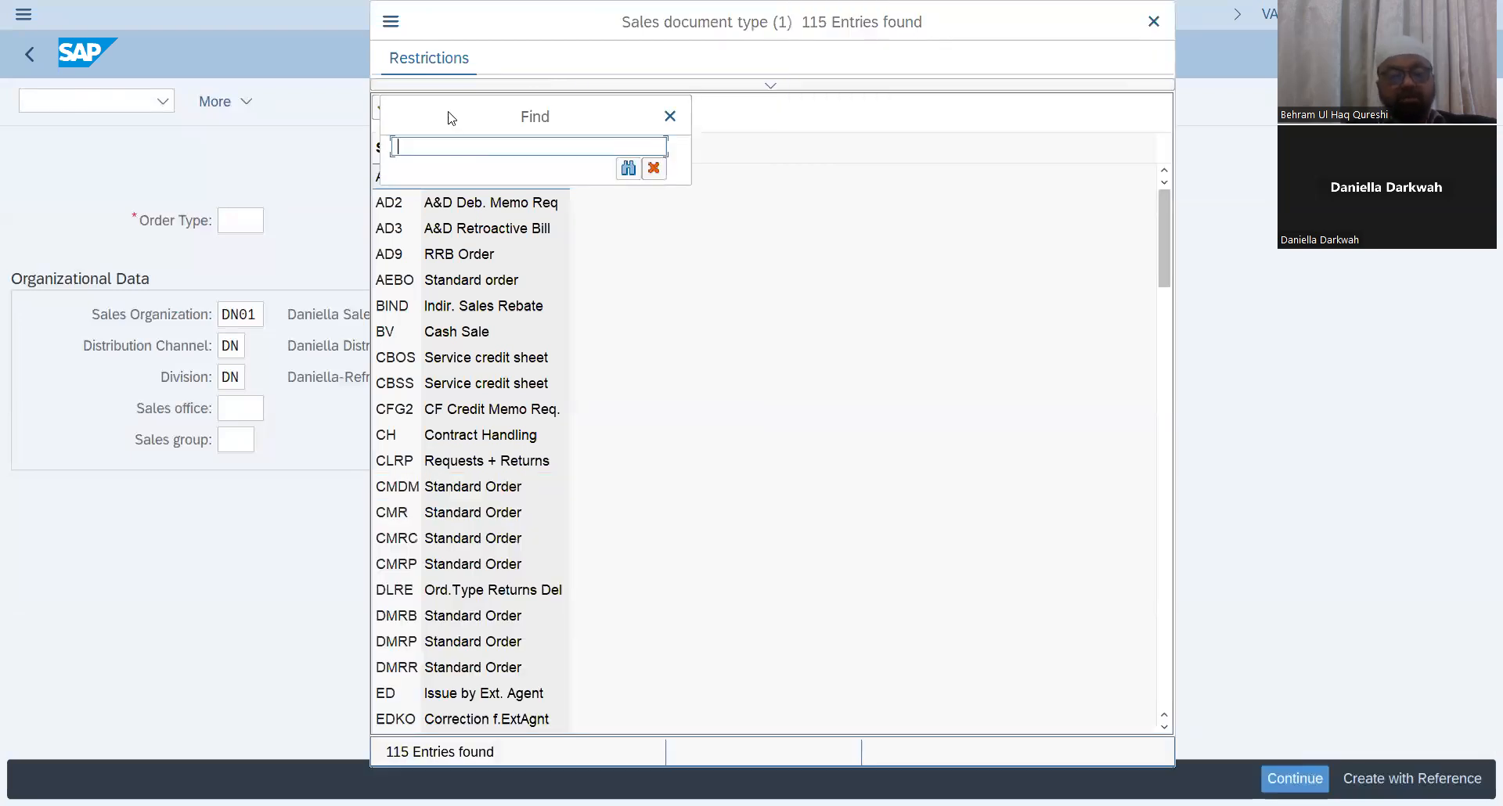
pyautogui.write('fd')
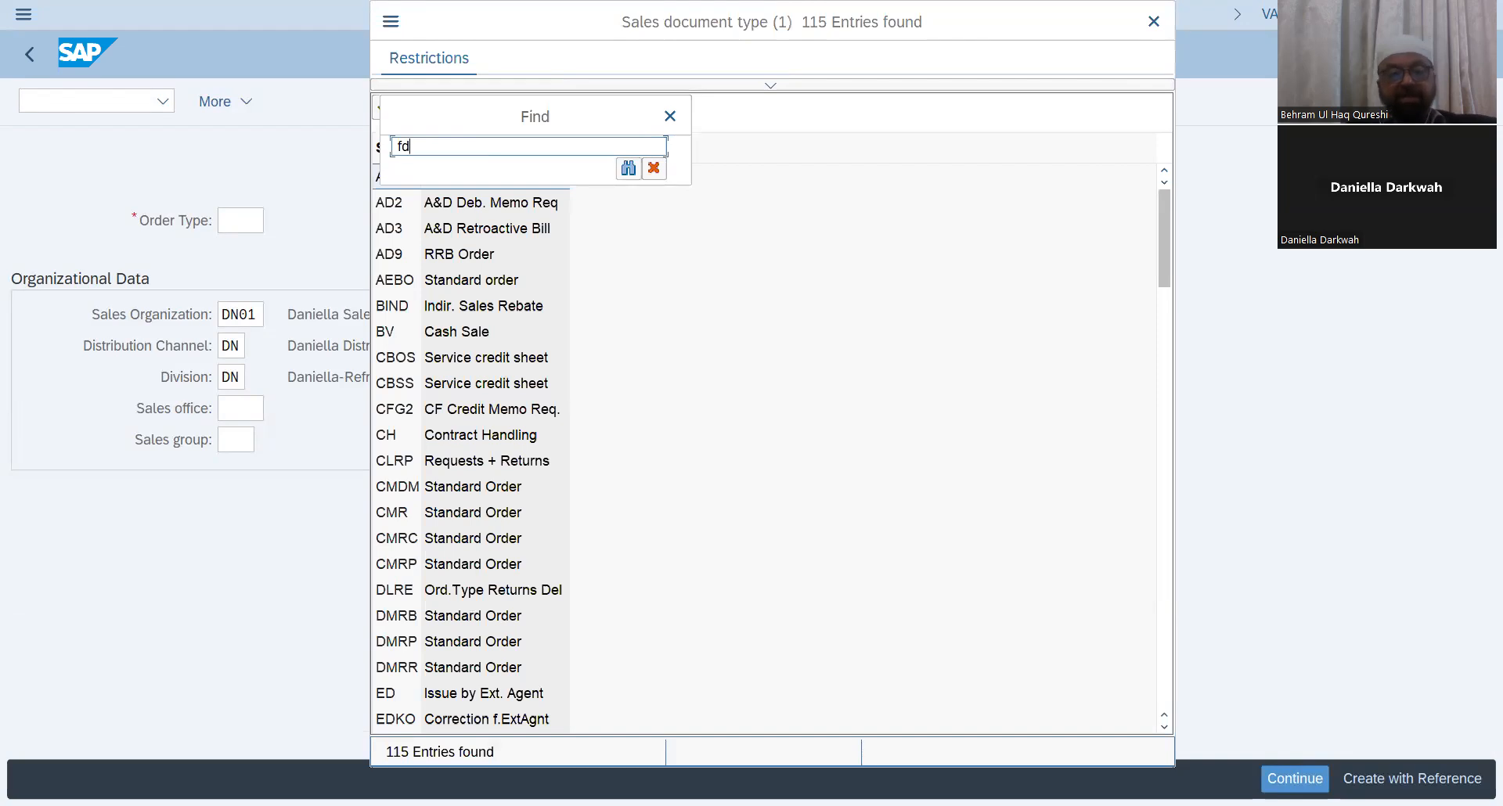
pyautogui.press('Return')
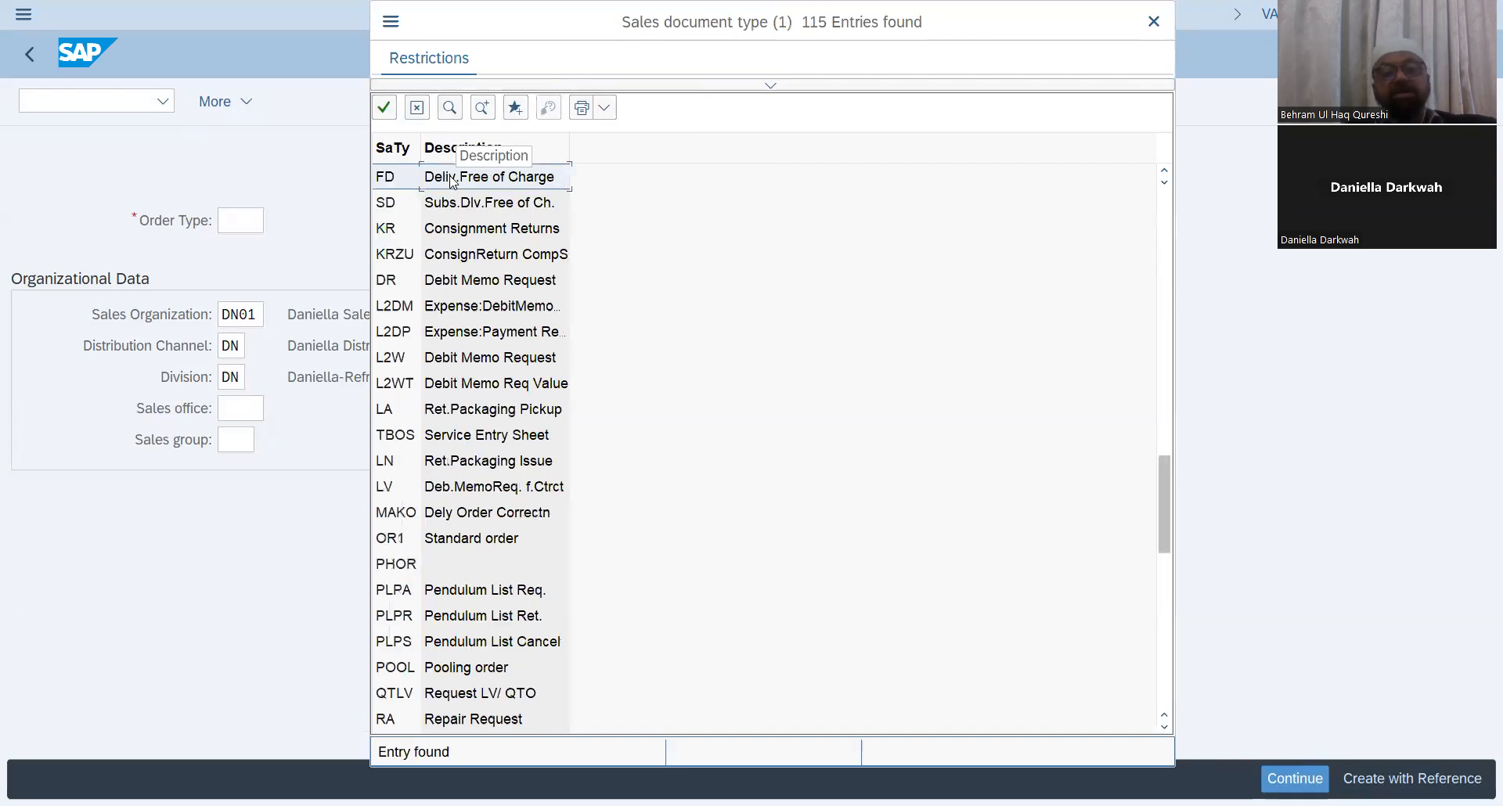
pyautogui.press('Return')
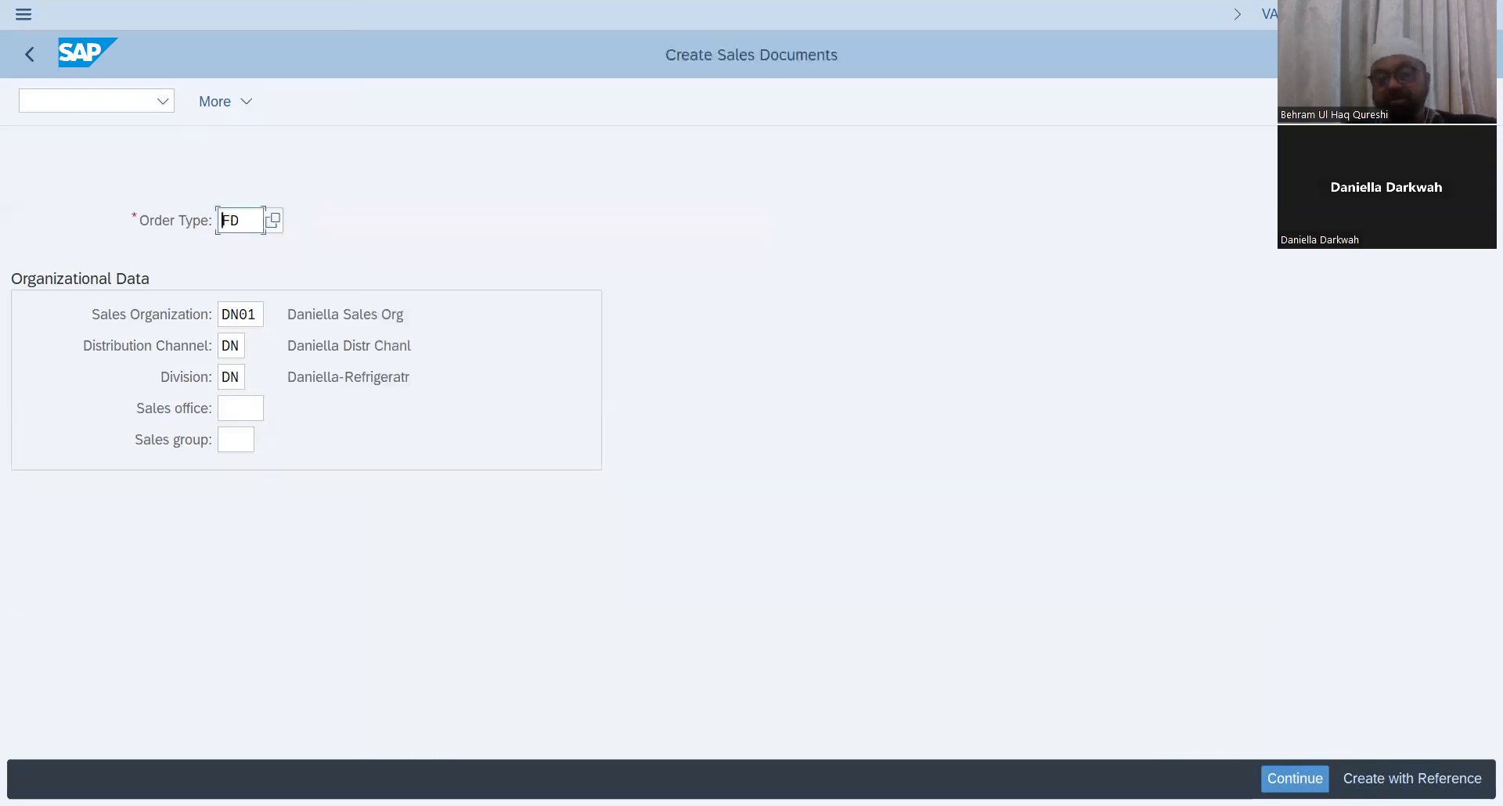
pyautogui.click(1295, 778)
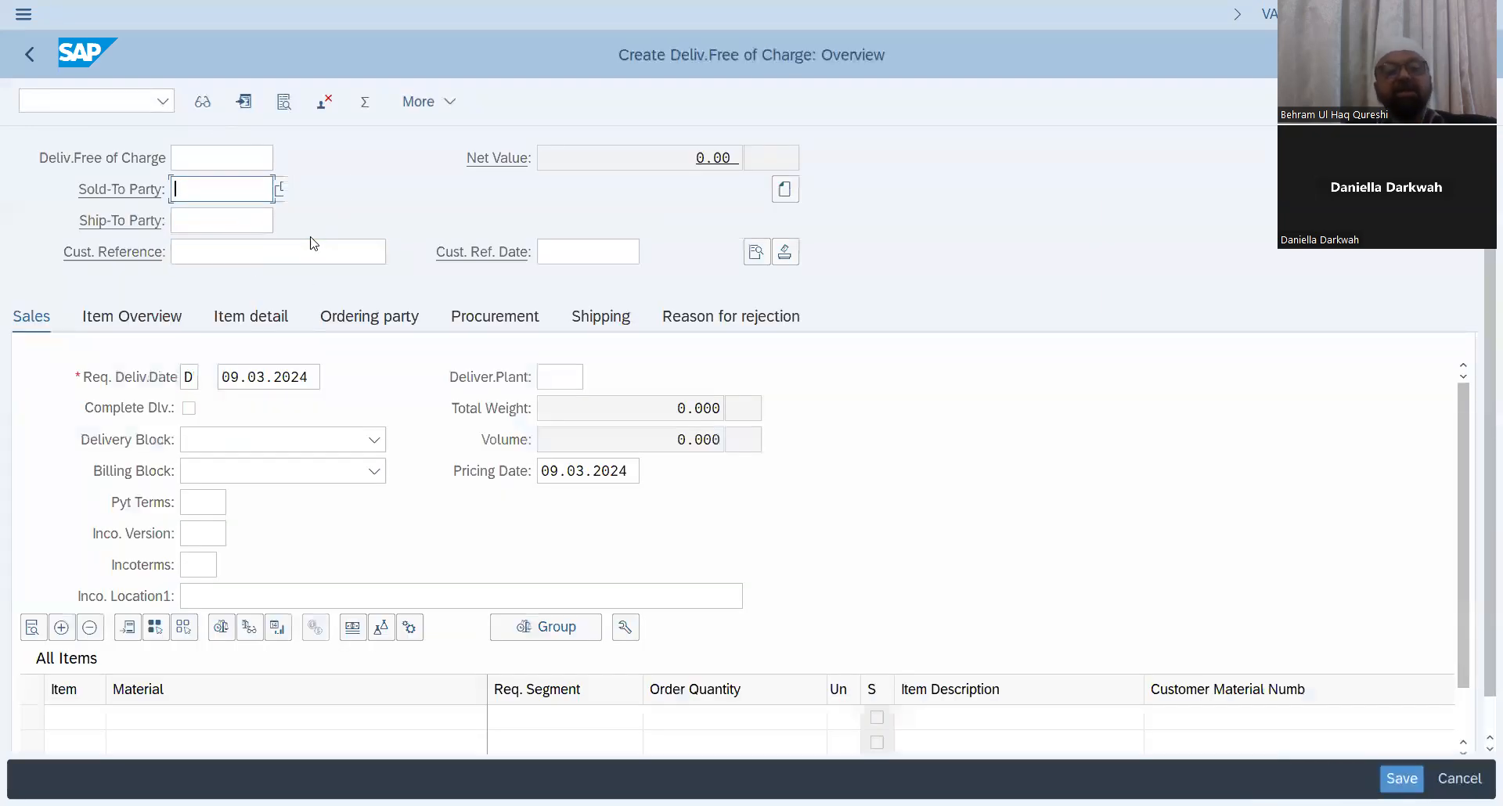
pyautogui.click(286, 190)
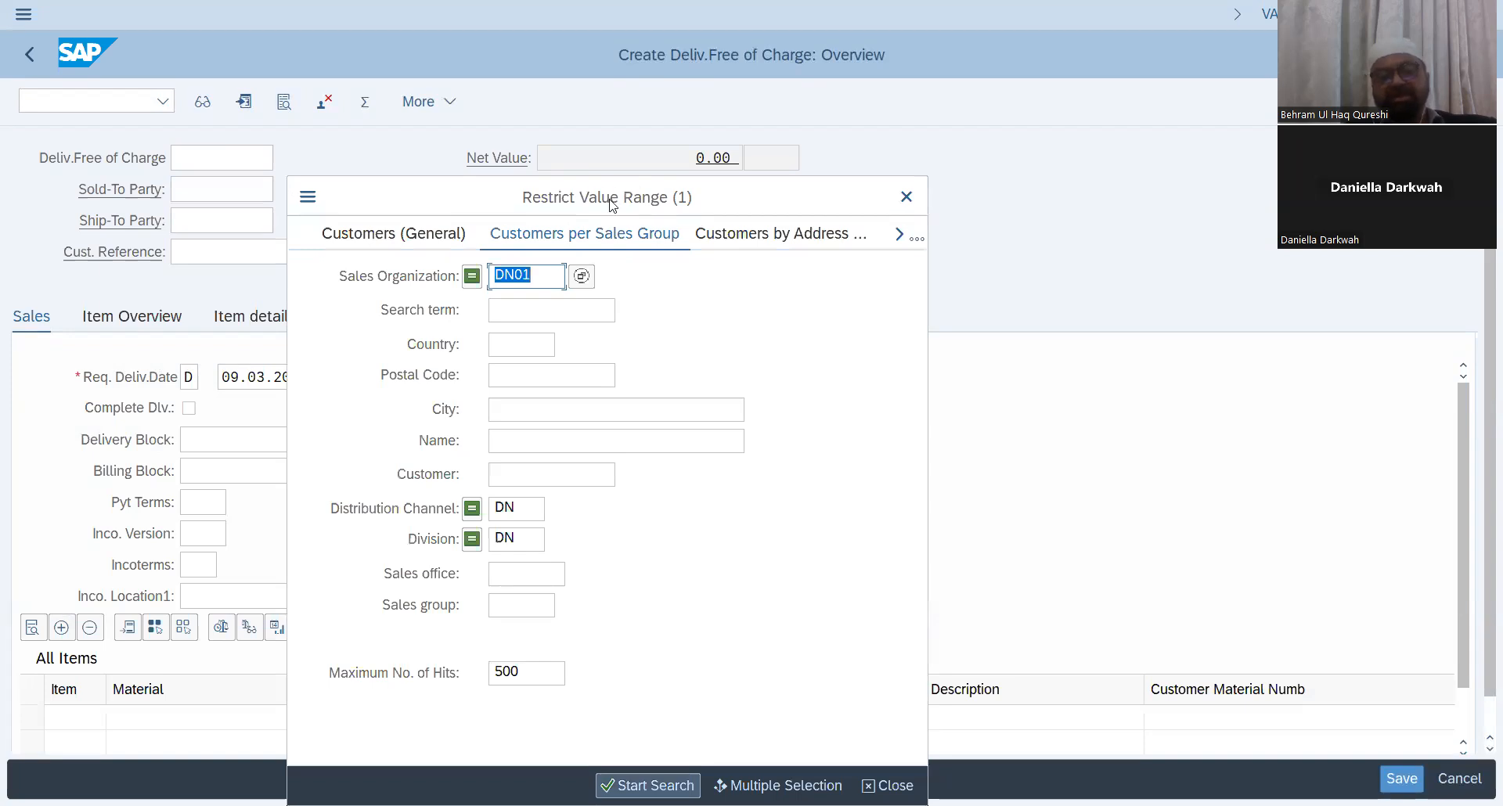
pyautogui.moveTo(612, 205); pyautogui.dragTo(686, 67)
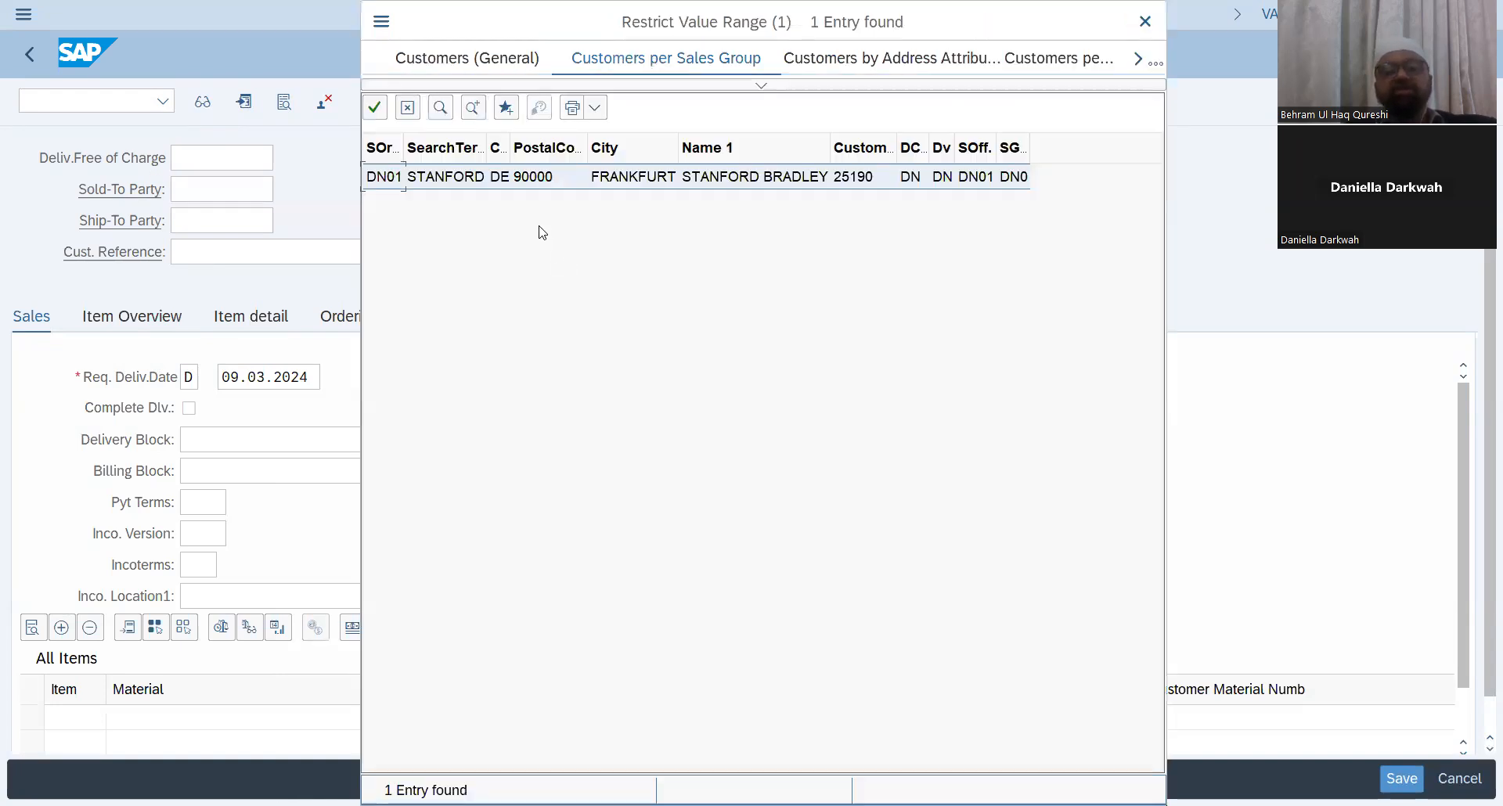
pyautogui.doubleClick(512, 173)
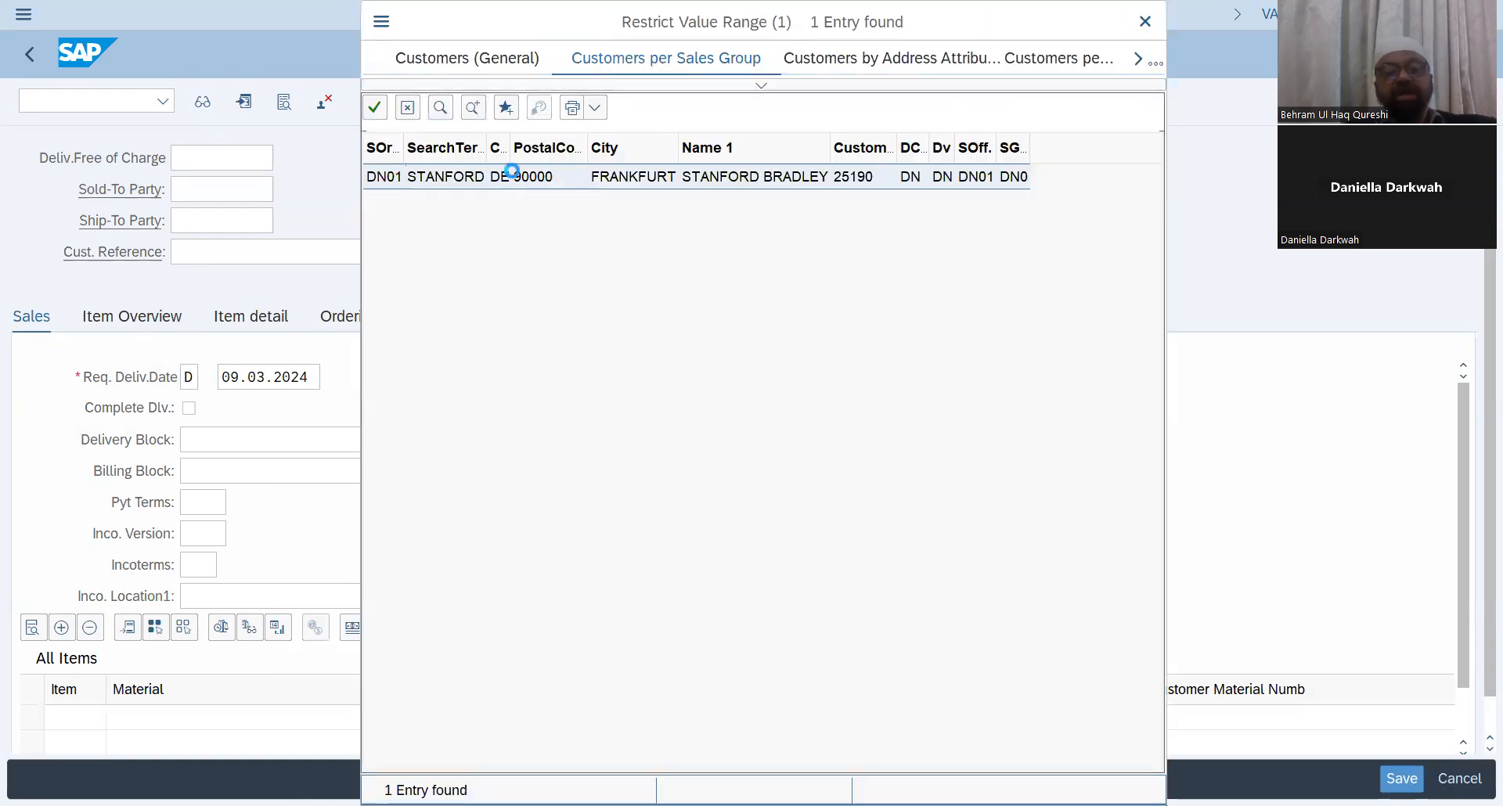
# Step: Enter the customer reference 'Ref mail of customer' followed by the customer's number
pyautogui.click(305, 255)
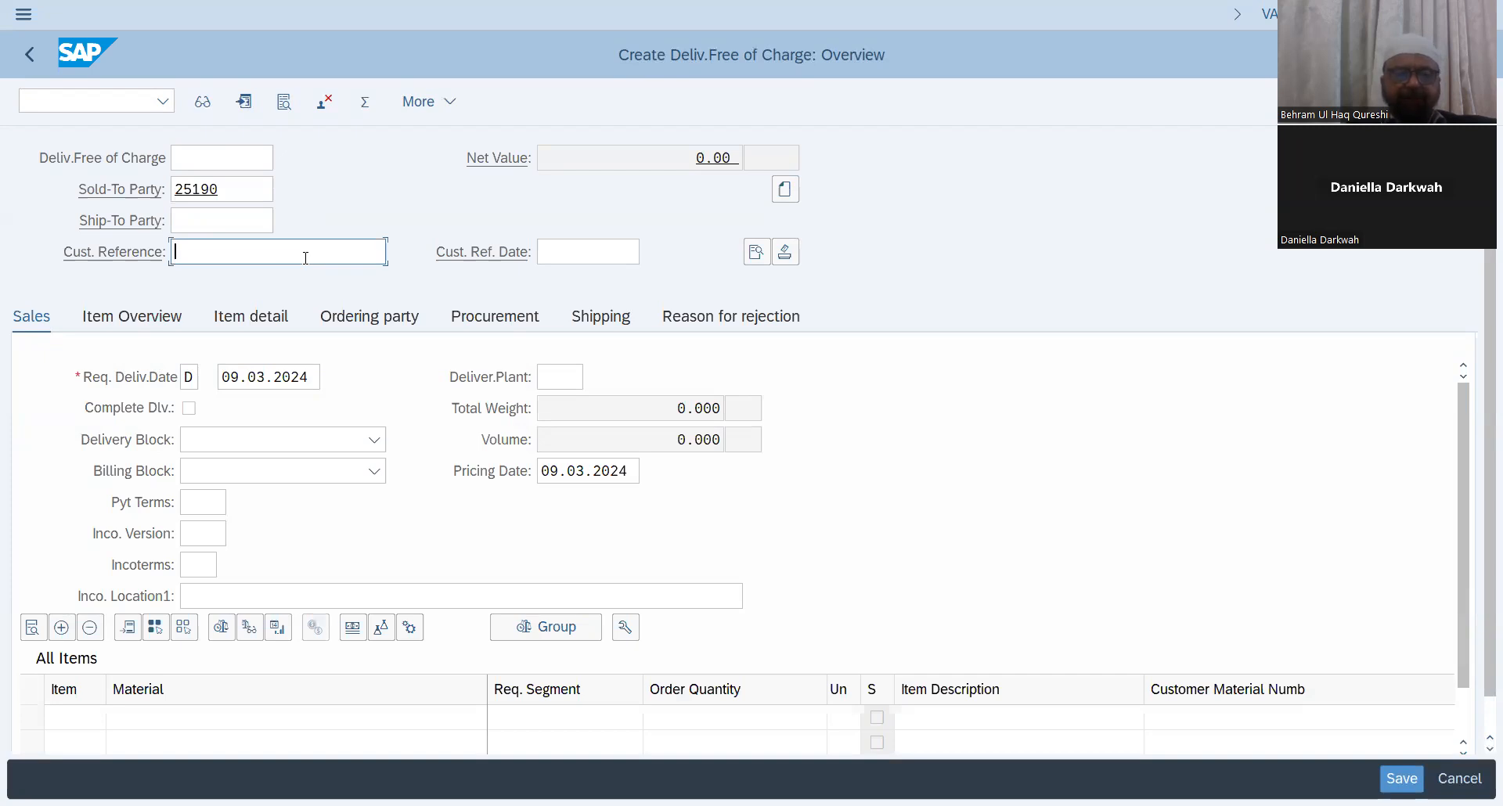
pyautogui.write('Ref mail of customer')
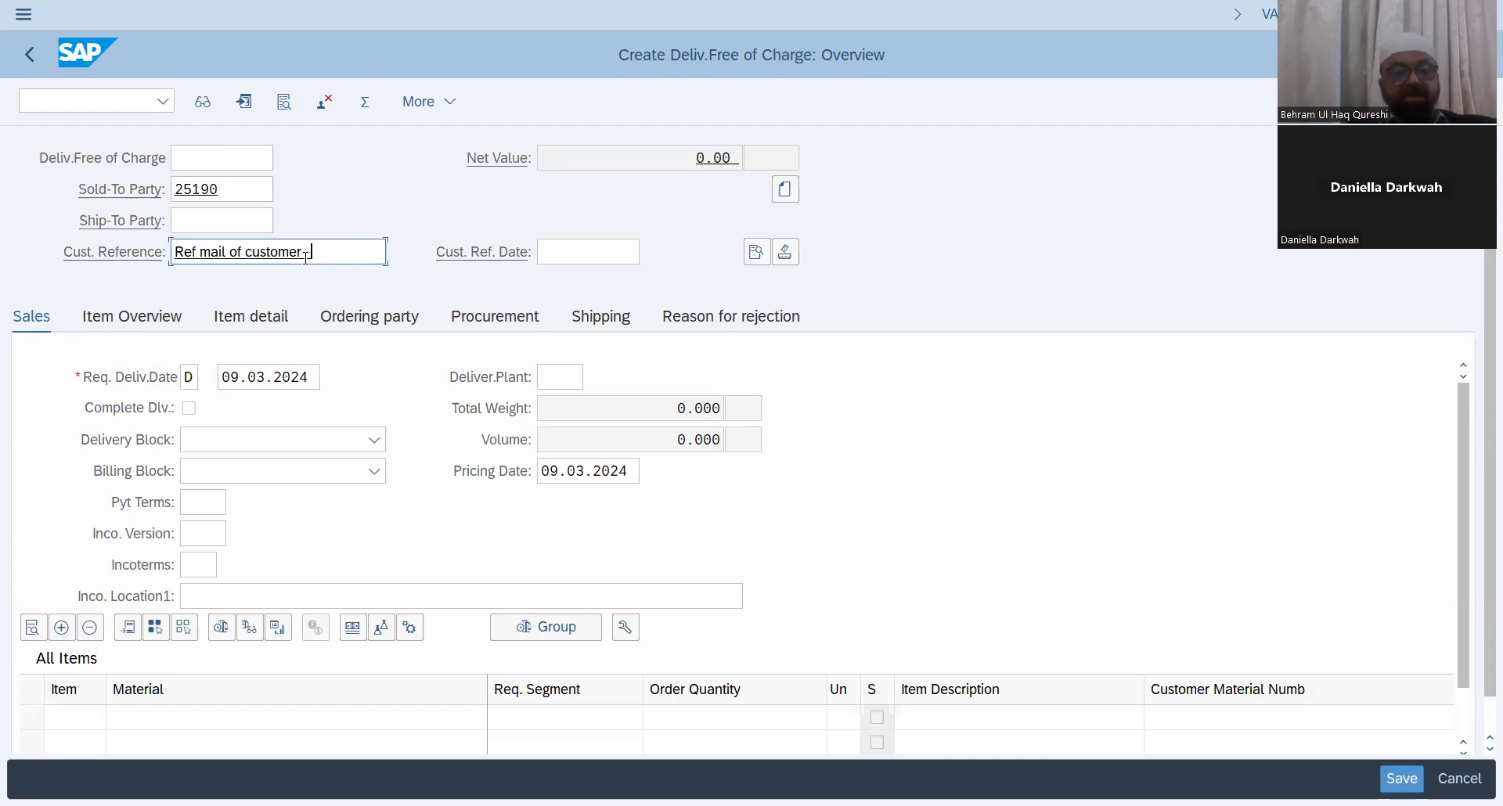
pyautogui.write(' 25190')
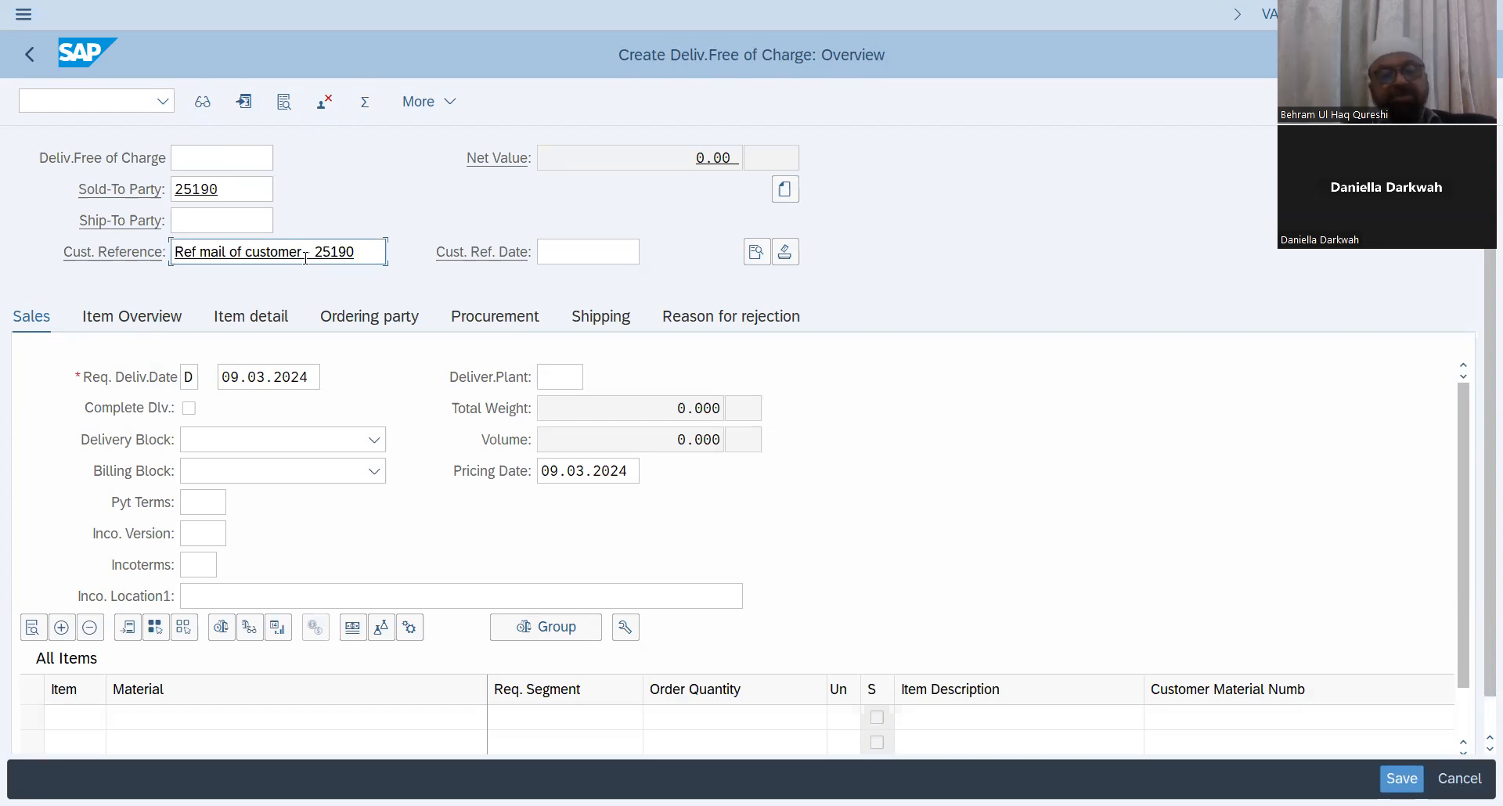
pyautogui.press('Return')
pyautogui.rightClick(300, 263)
pyautogui.press('Escape')
# Step: Set the customer reference date to 07.03.2024
pyautogui.click(576, 252)
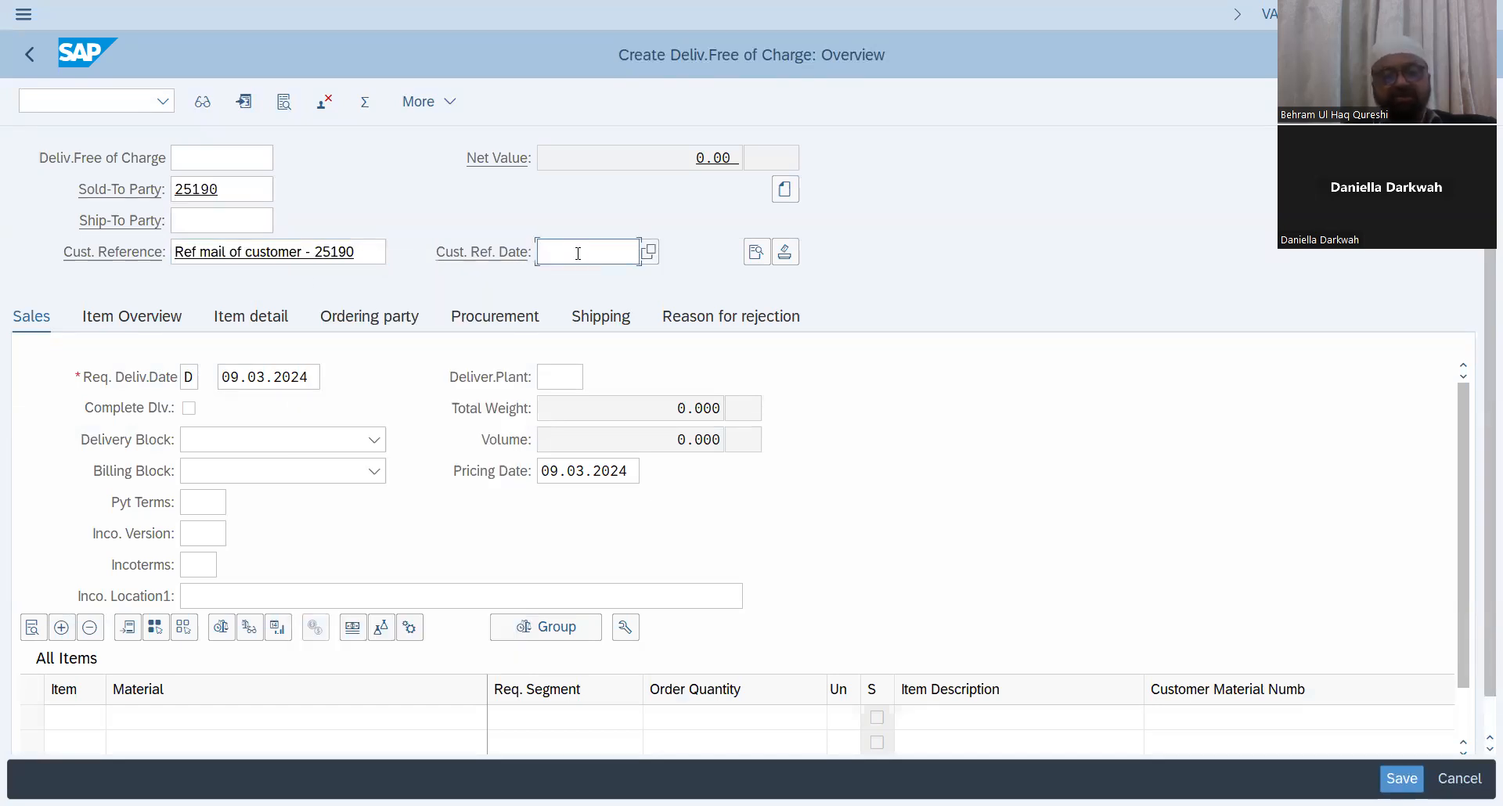
pyautogui.write('07')
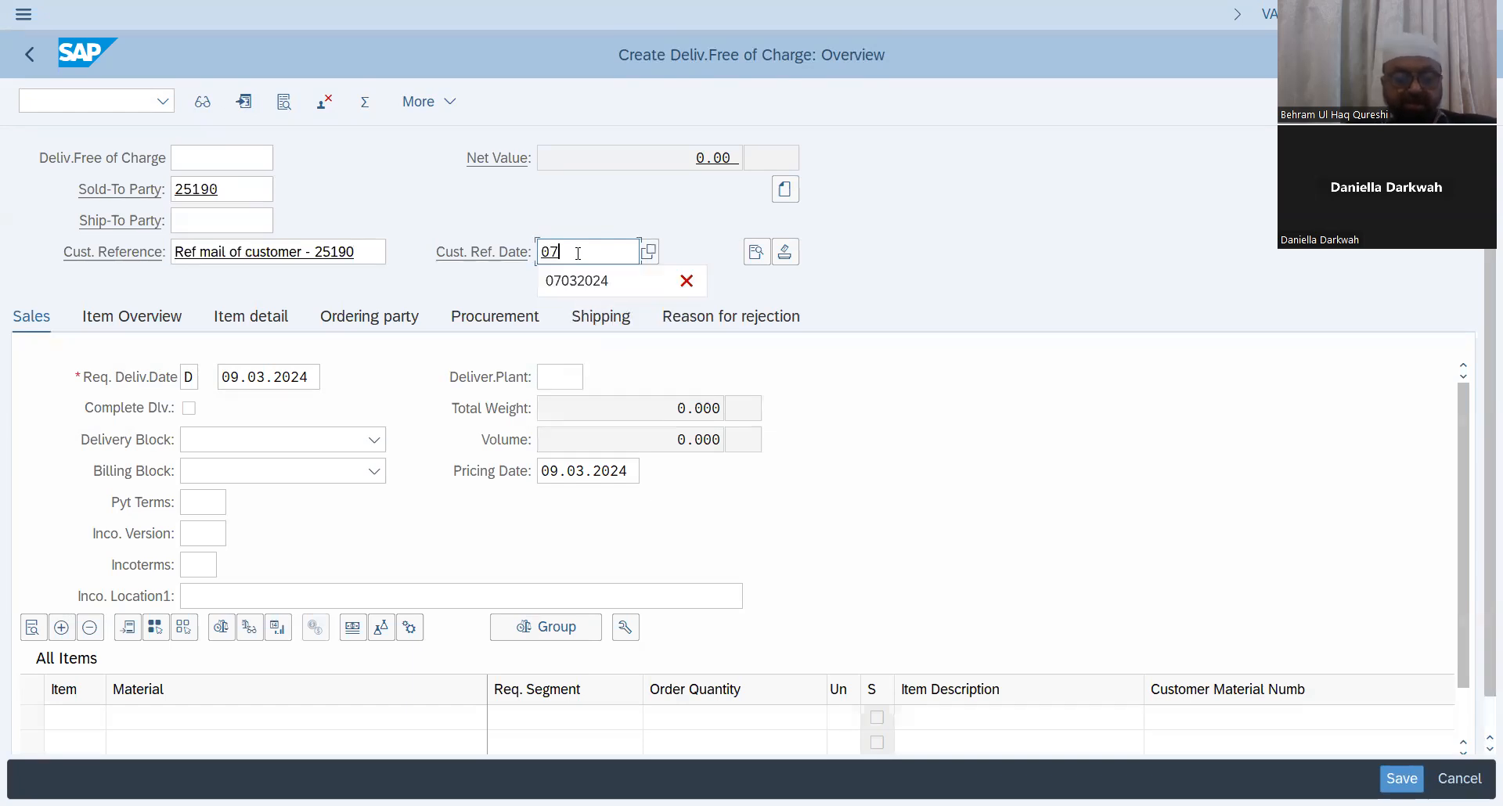
pyautogui.write('032024')
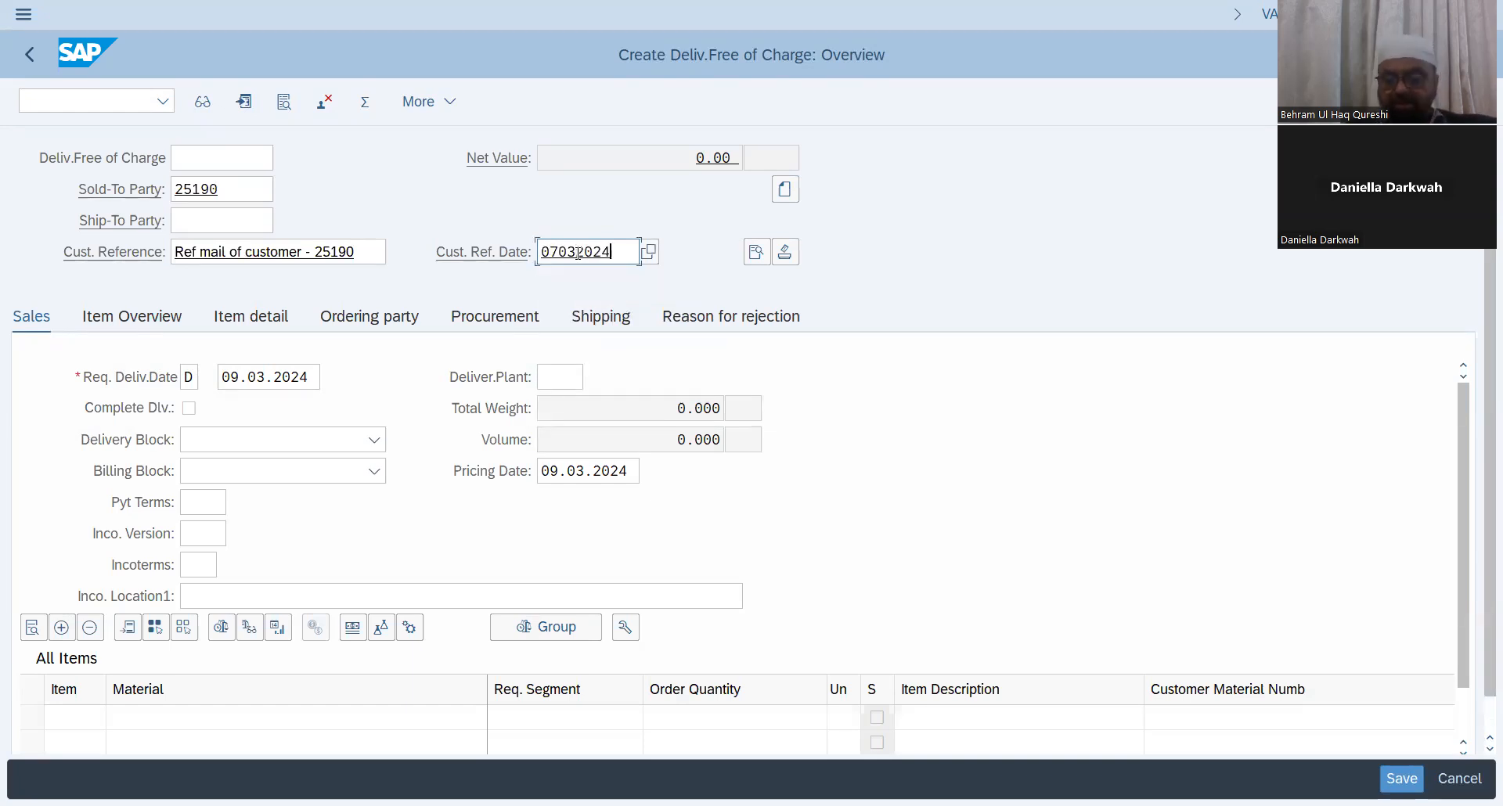
pyautogui.press('Return')
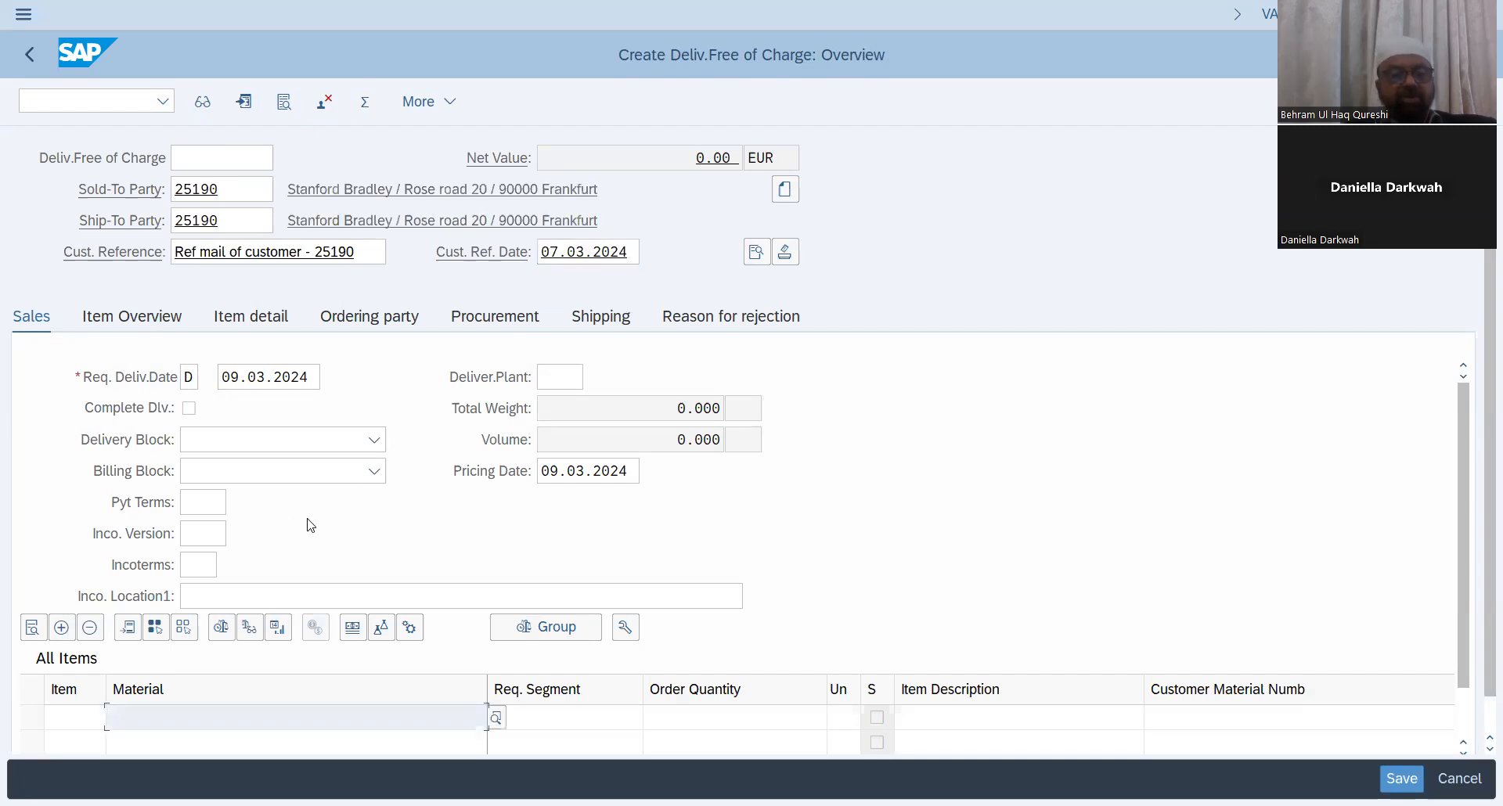
# Step: Set the payment terms to 0001 using the search help
pyautogui.click(210, 503)
pyautogui.click(237, 502)
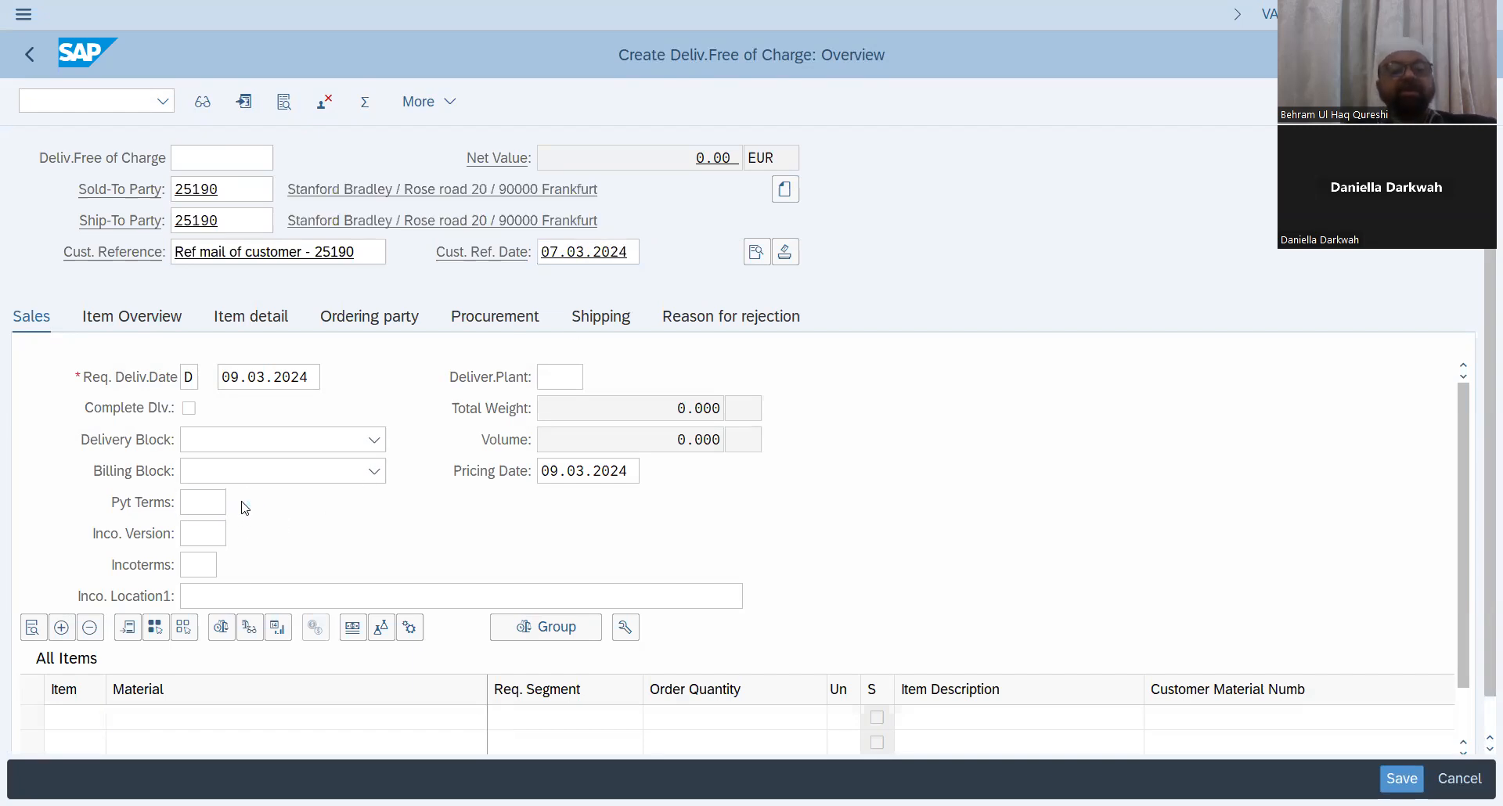
pyautogui.doubleClick(387, 377)
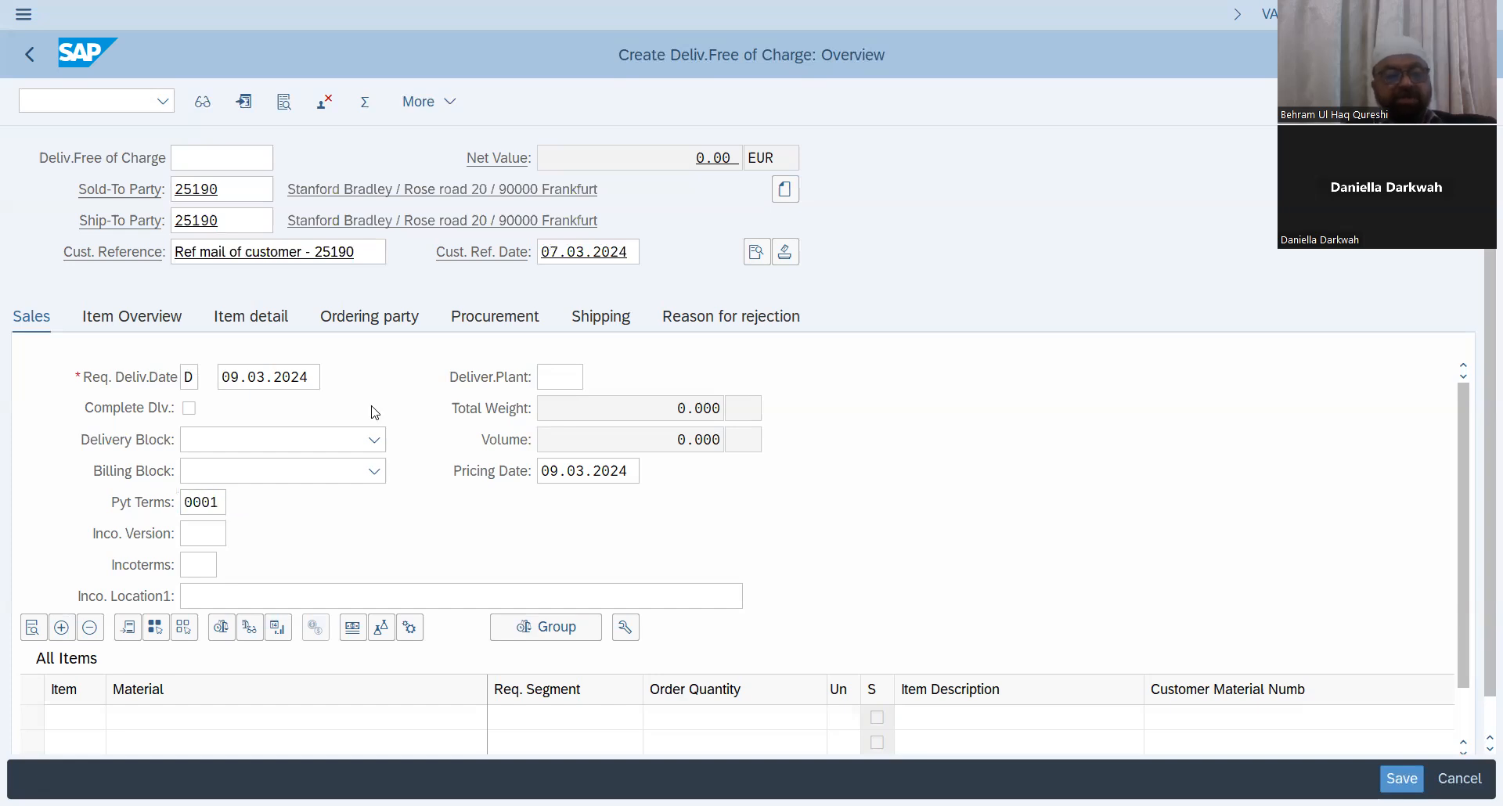
# Step: Set incoterms to DAP and the incoterms location to 'Sessan Land', acknowledging the freight notice
pyautogui.click(198, 567)
pyautogui.click(226, 565)
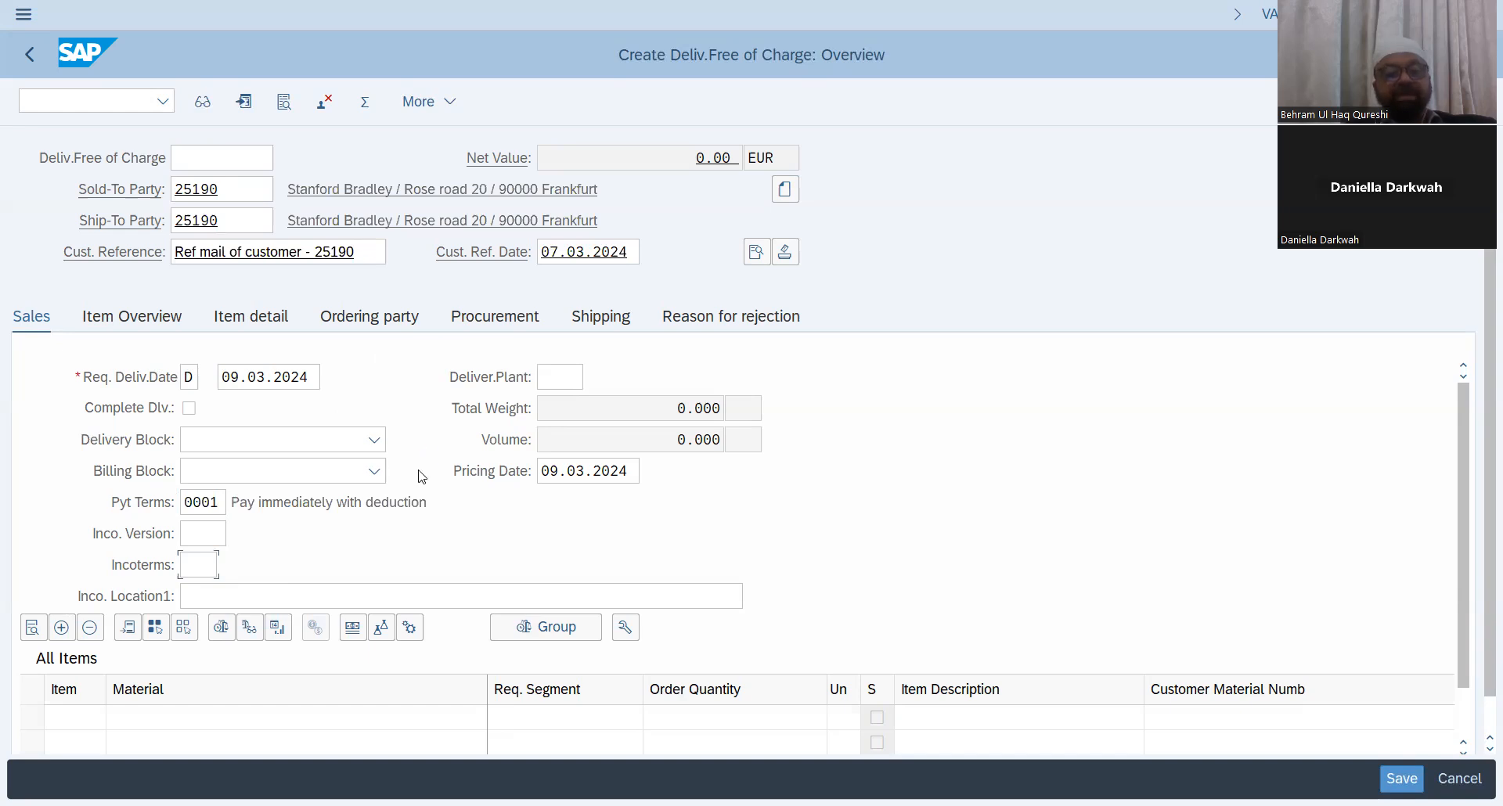
pyautogui.click(313, 518)
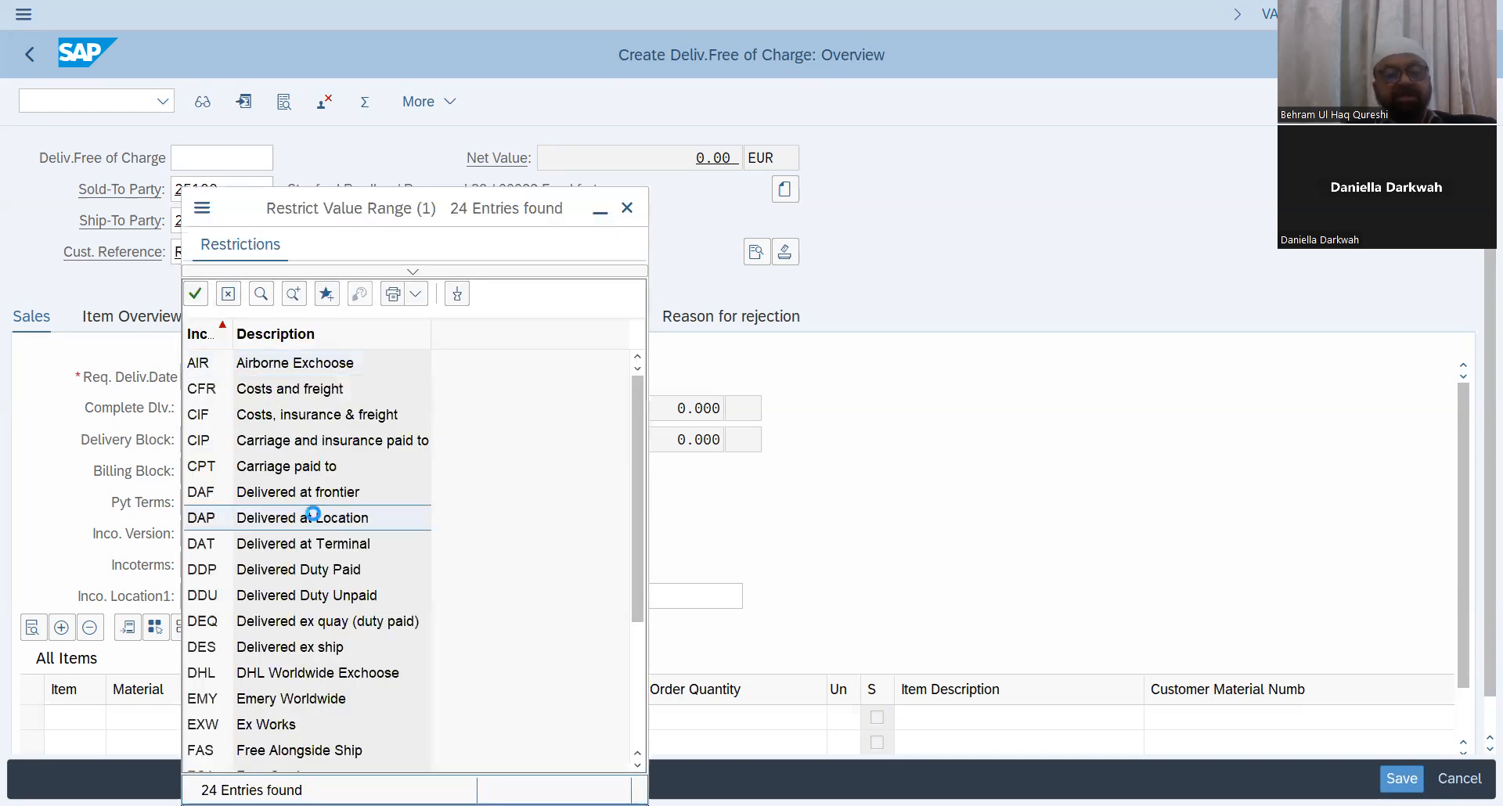
pyautogui.click(224, 597)
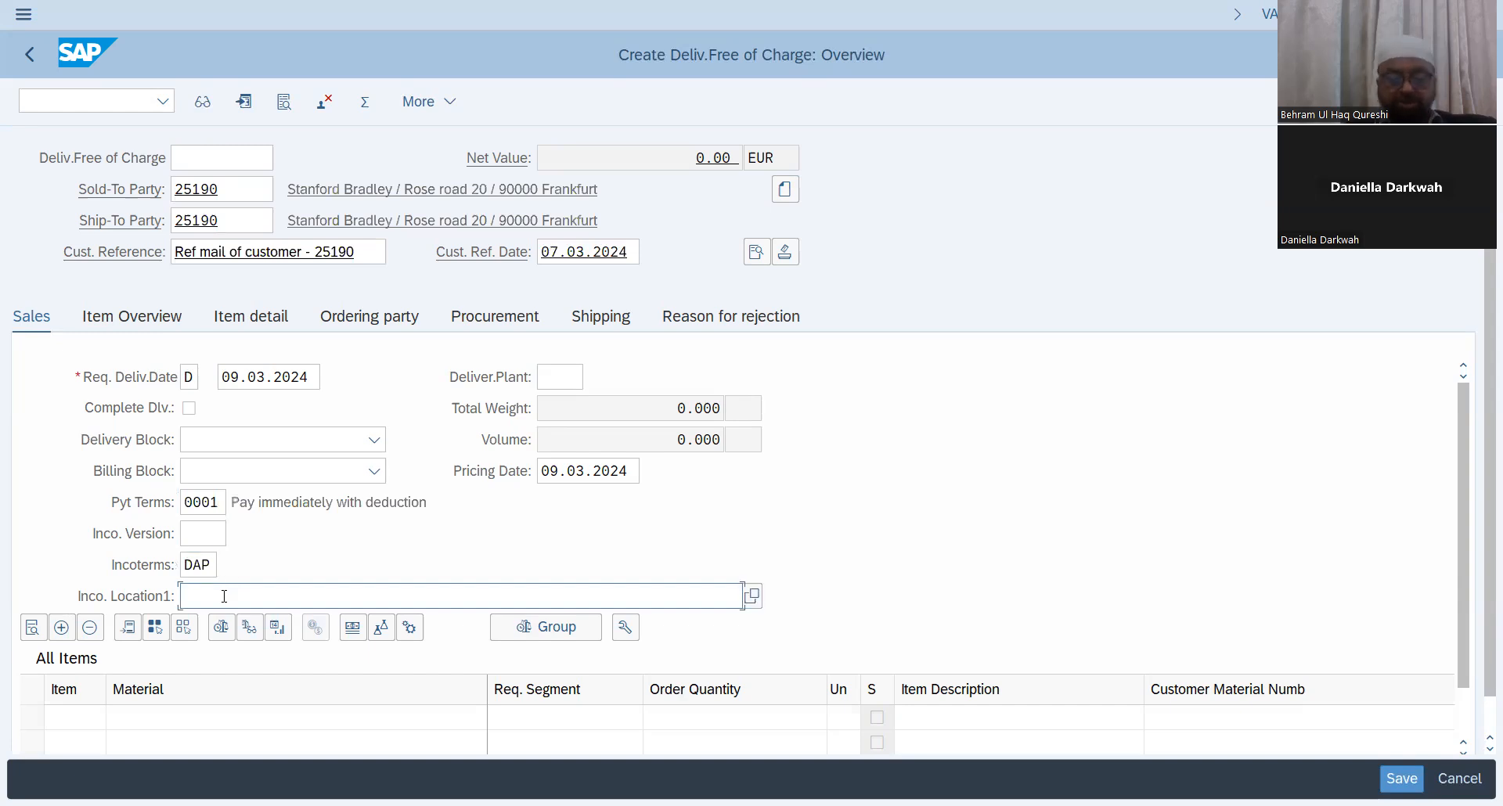
pyautogui.write('Sessai ')
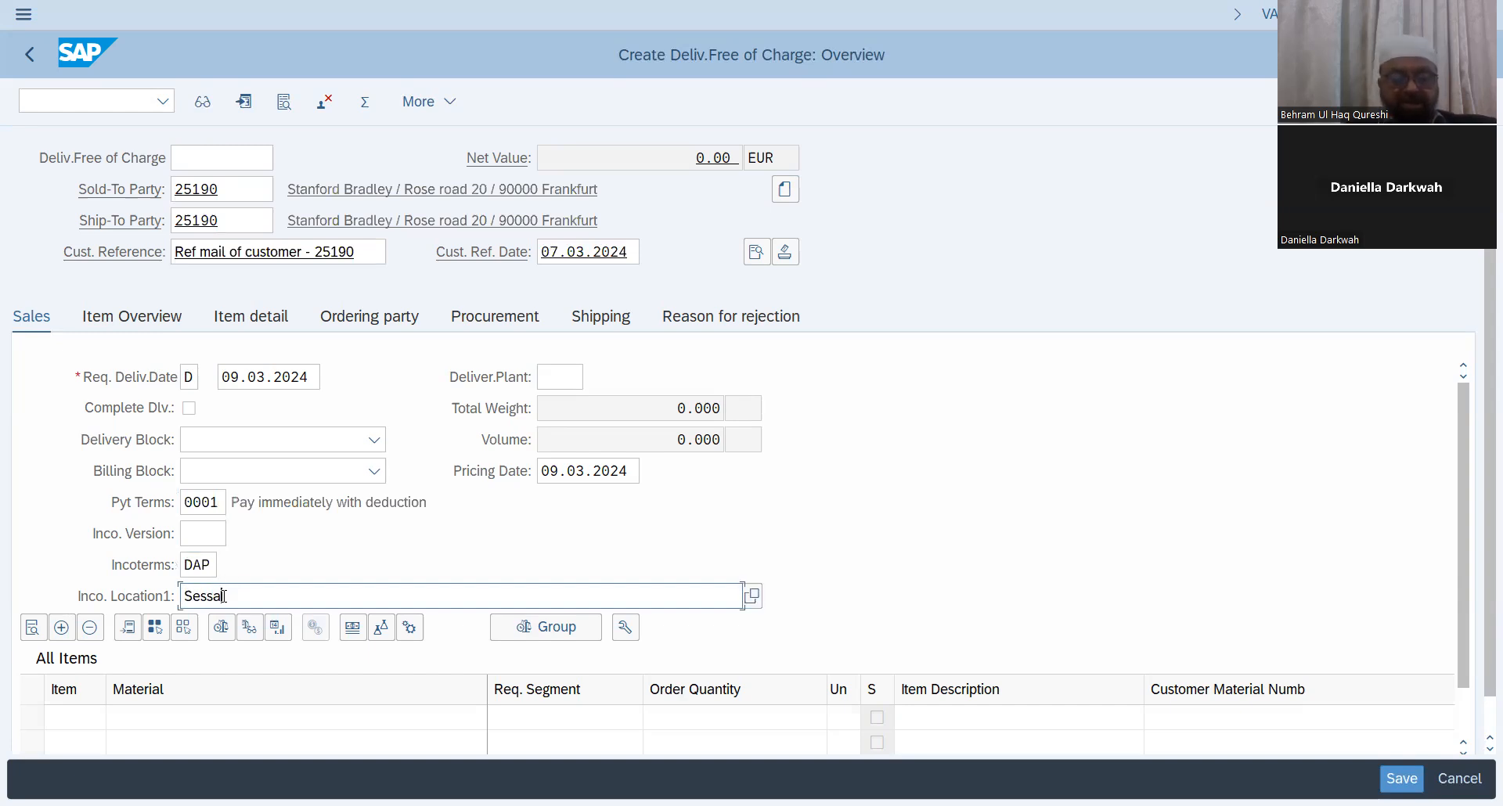
pyautogui.write('Land')
pyautogui.press('Return')
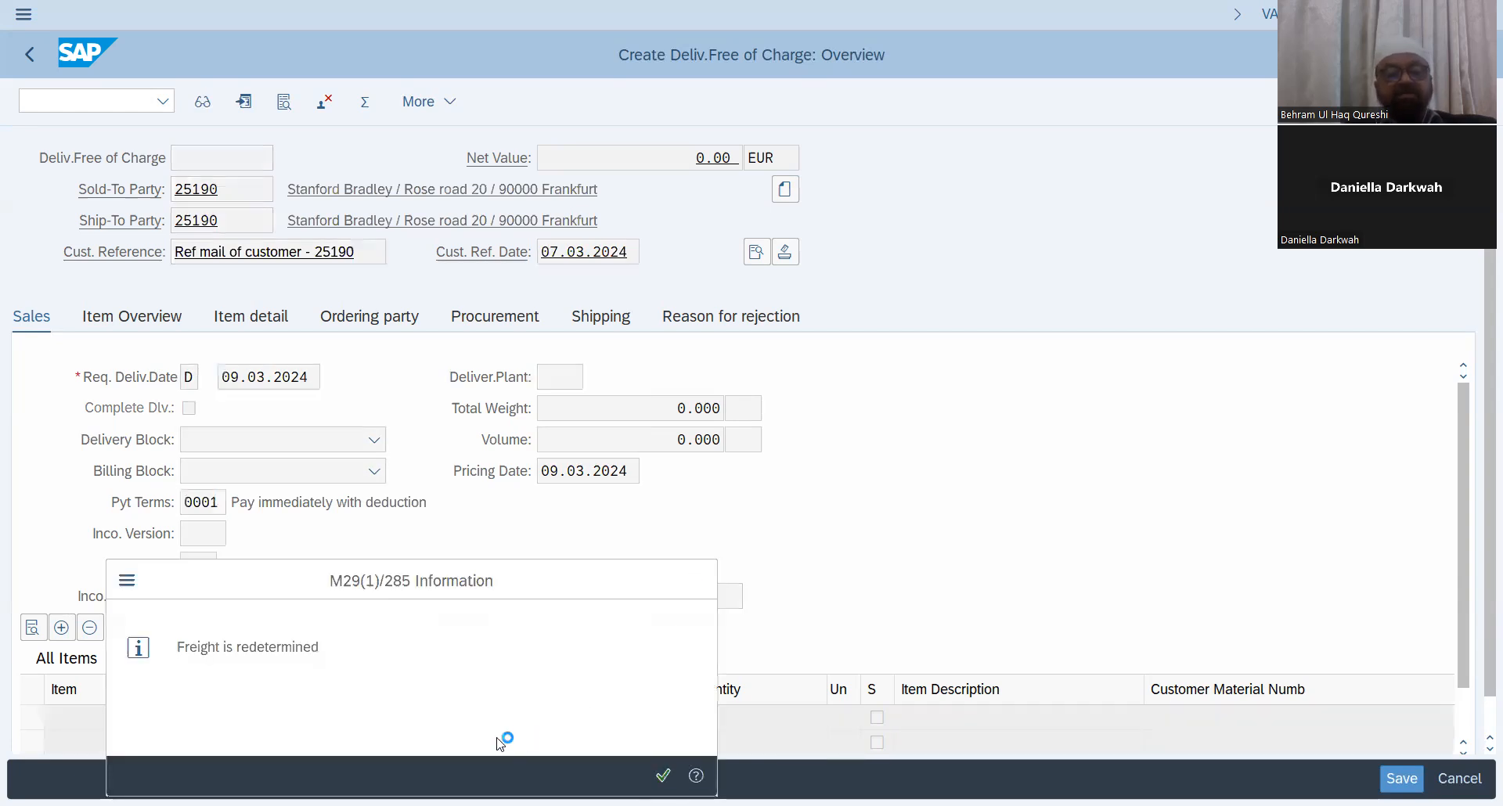
pyautogui.press('Return')
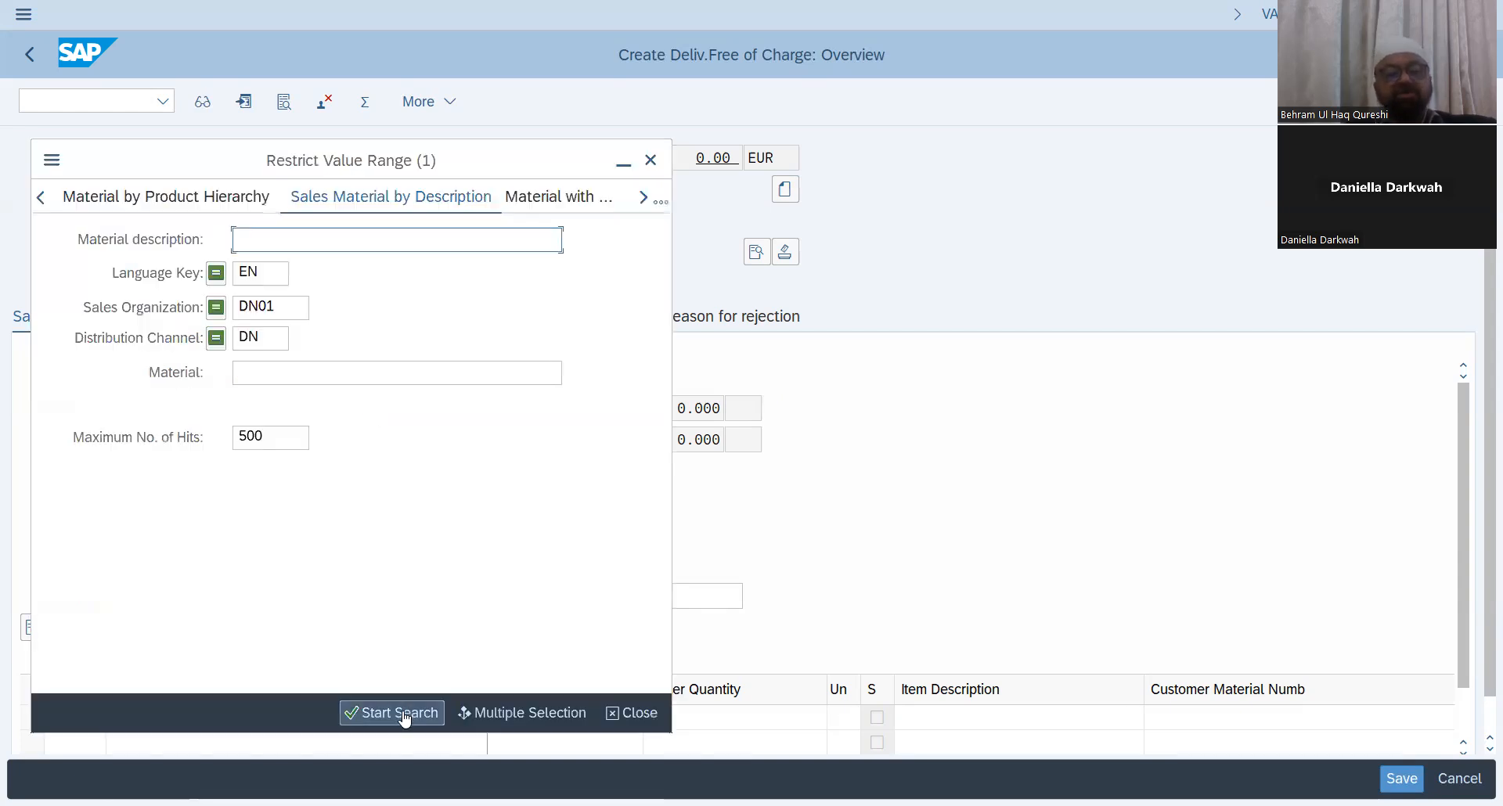
# Step: Add material 1123, Engine car, as an item with order quantity 2
pyautogui.click(396, 713)
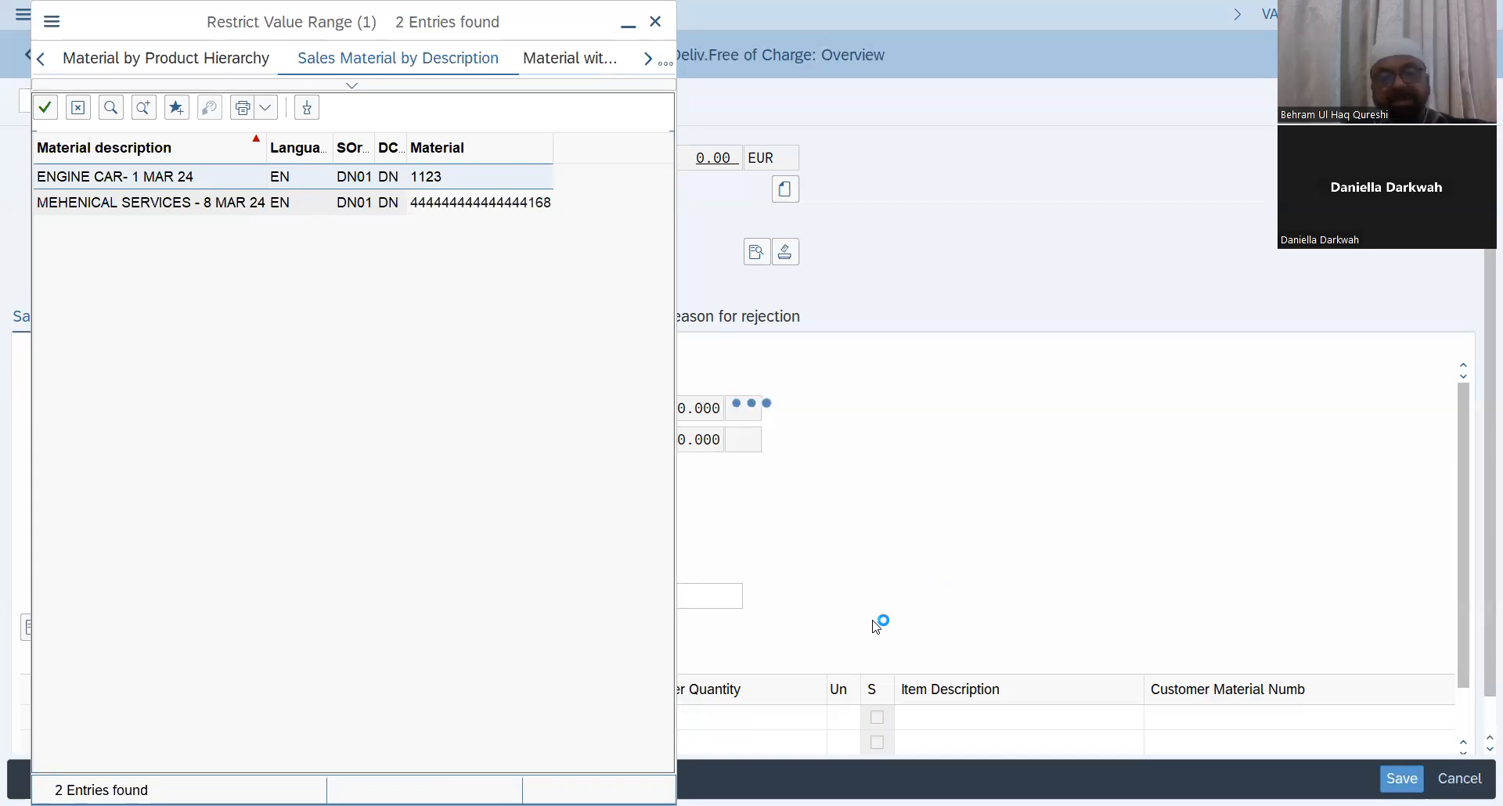
pyautogui.doubleClick(222, 179)
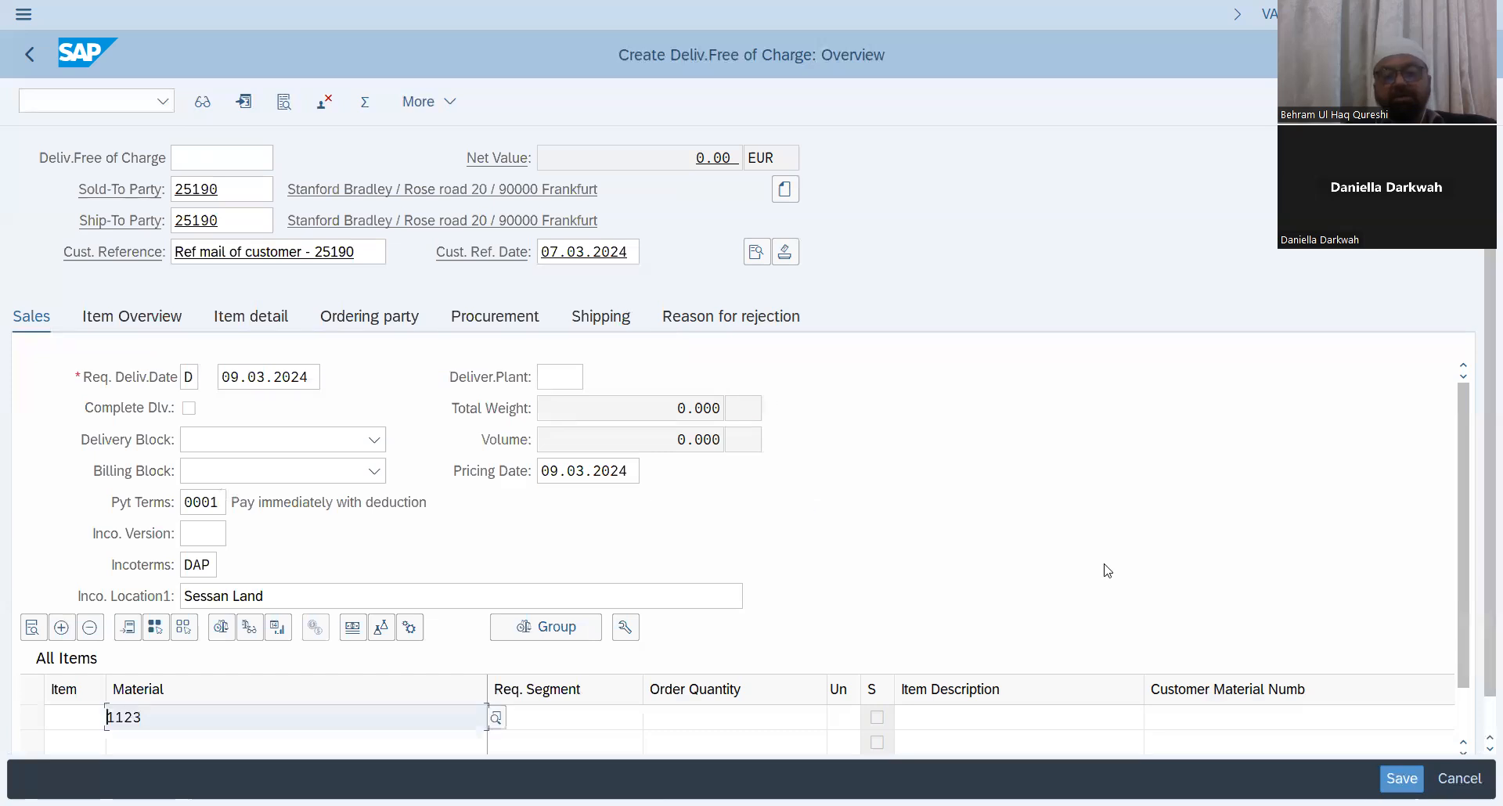
pyautogui.scroll(-2, 1464, 606)
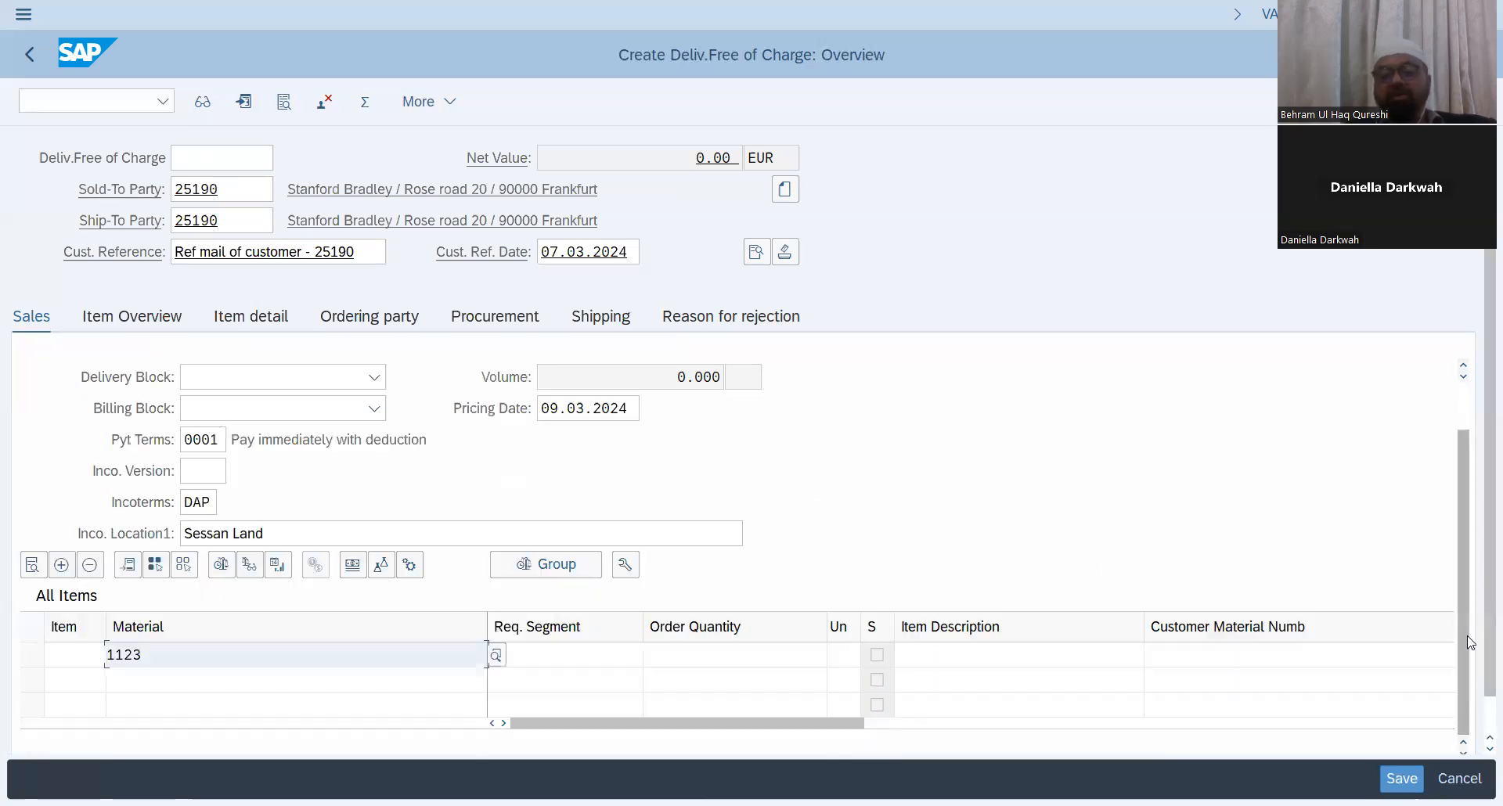
pyautogui.click(790, 661)
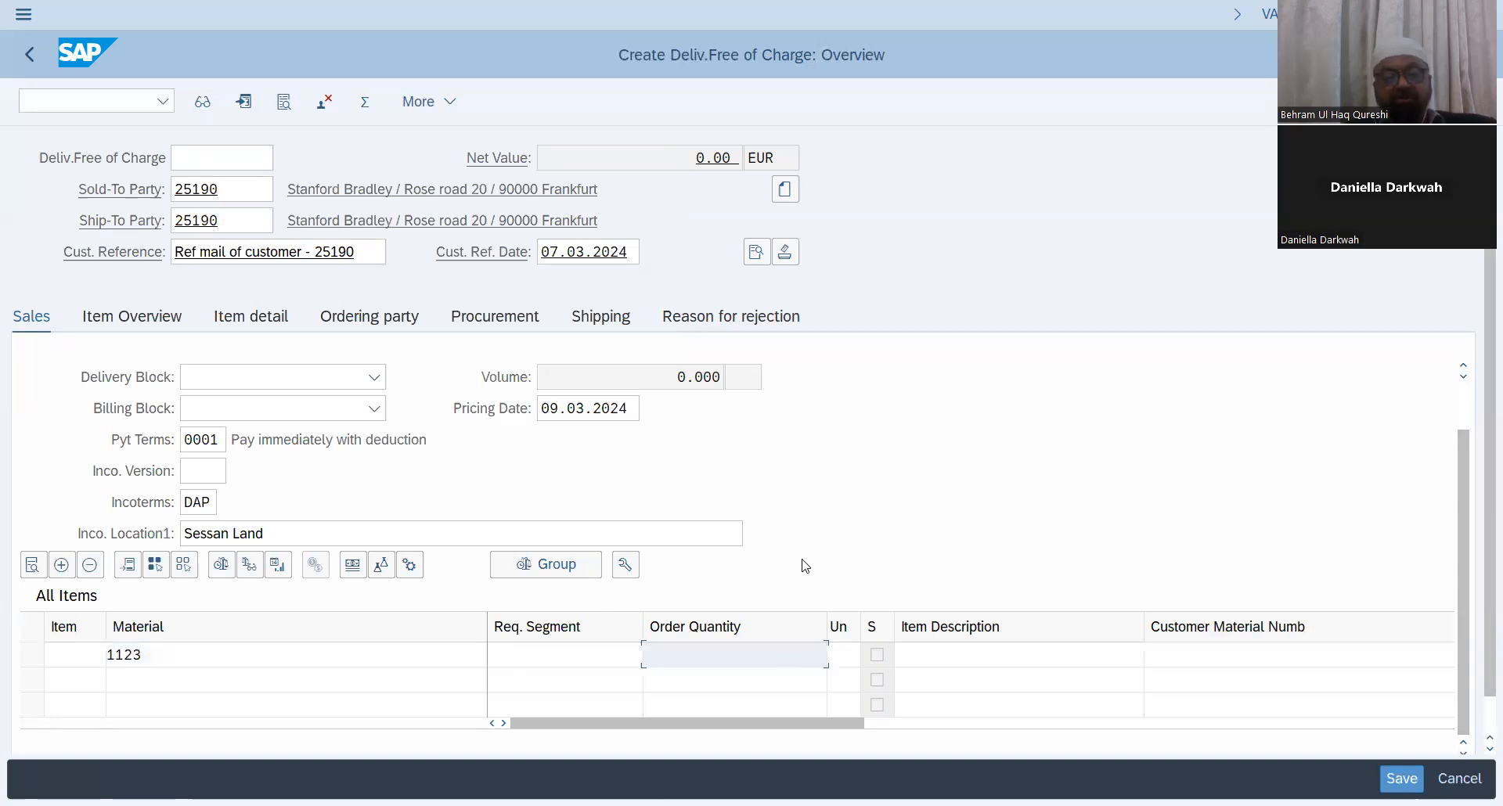
pyautogui.write('2')
pyautogui.press('Return')
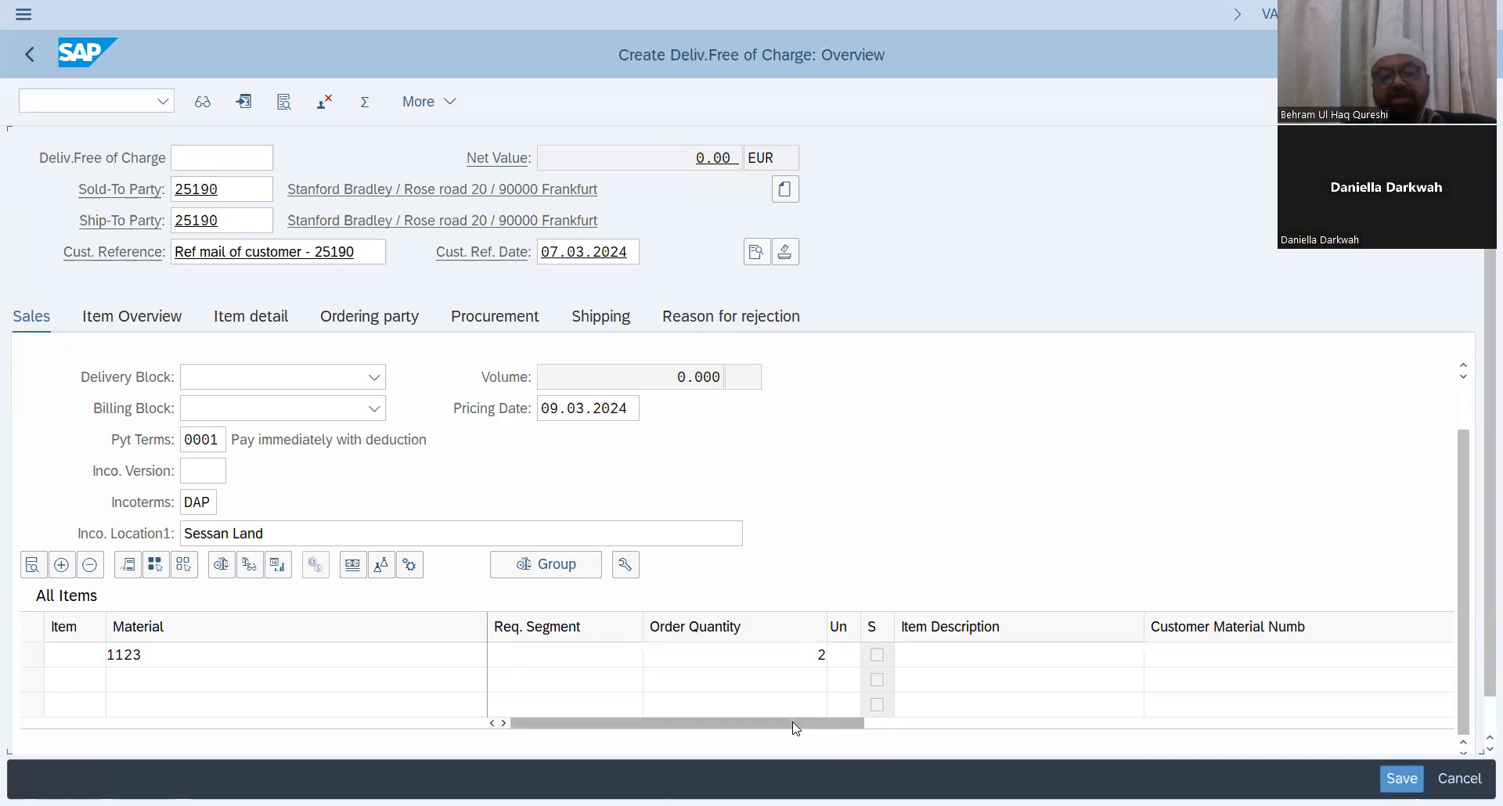
pyautogui.click(976, 719)
pyautogui.click(975, 718)
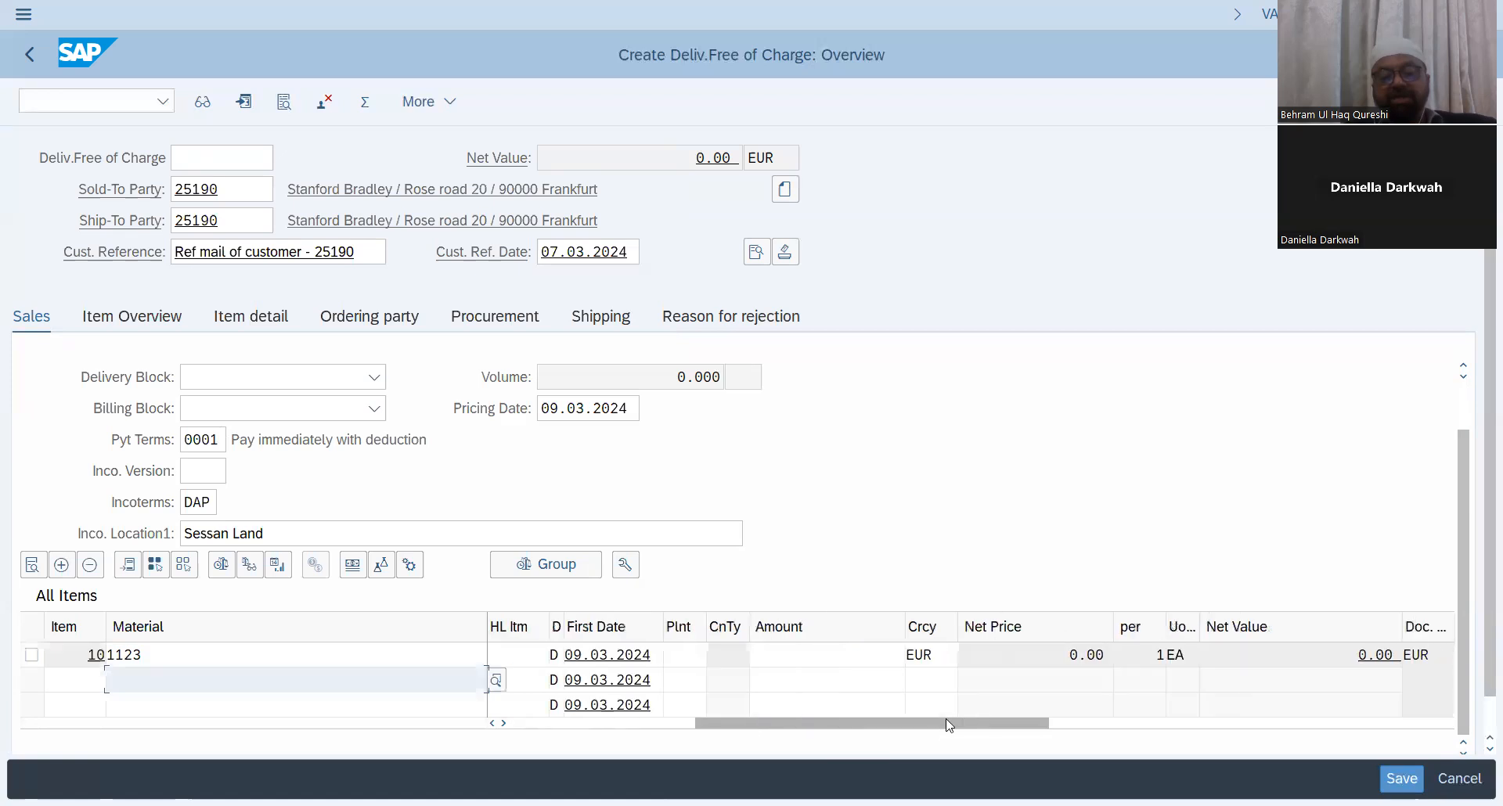
# Step: Set the plant of item 10 to DN01
pyautogui.write('D')
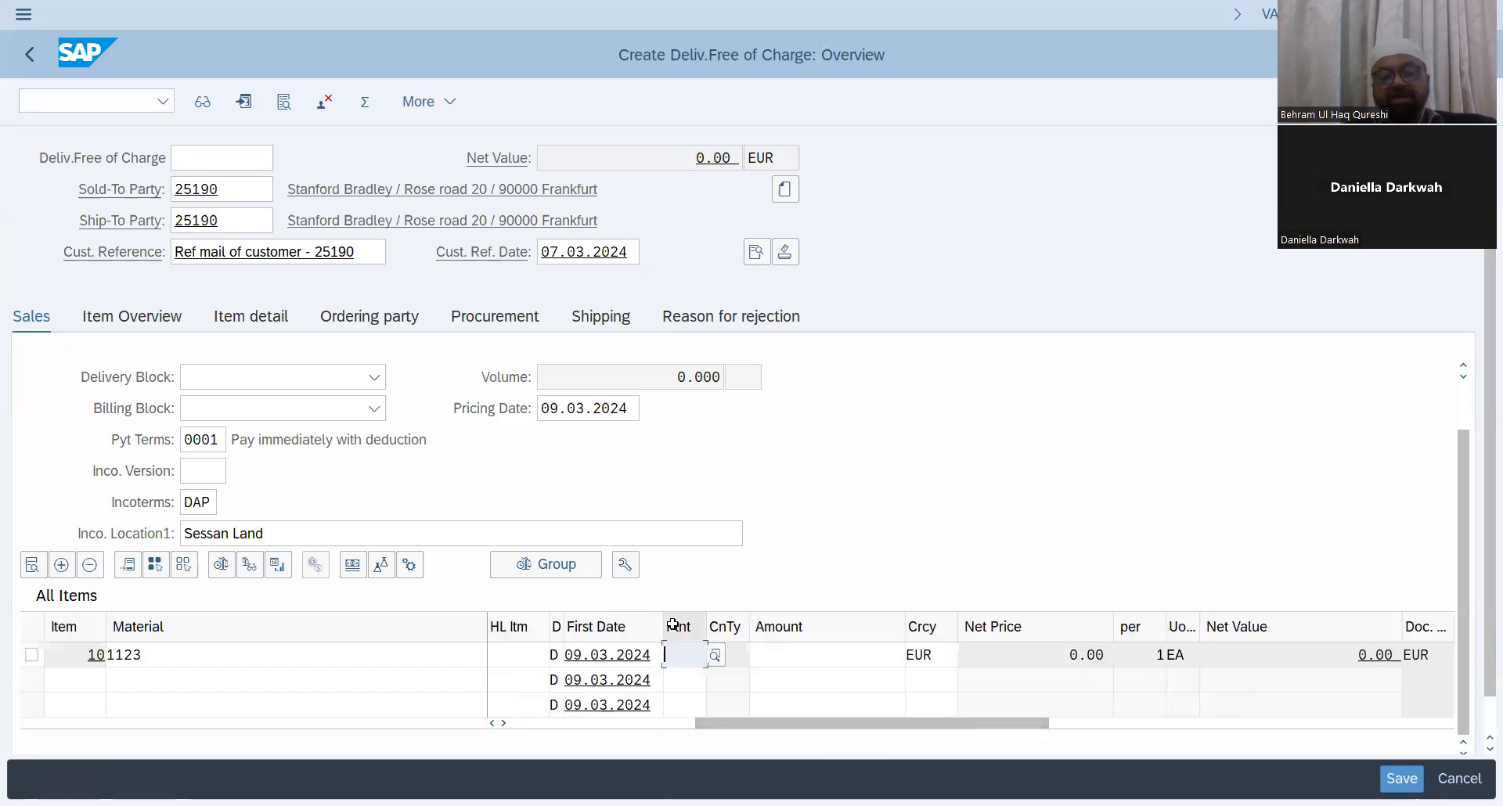
pyautogui.write('N01')
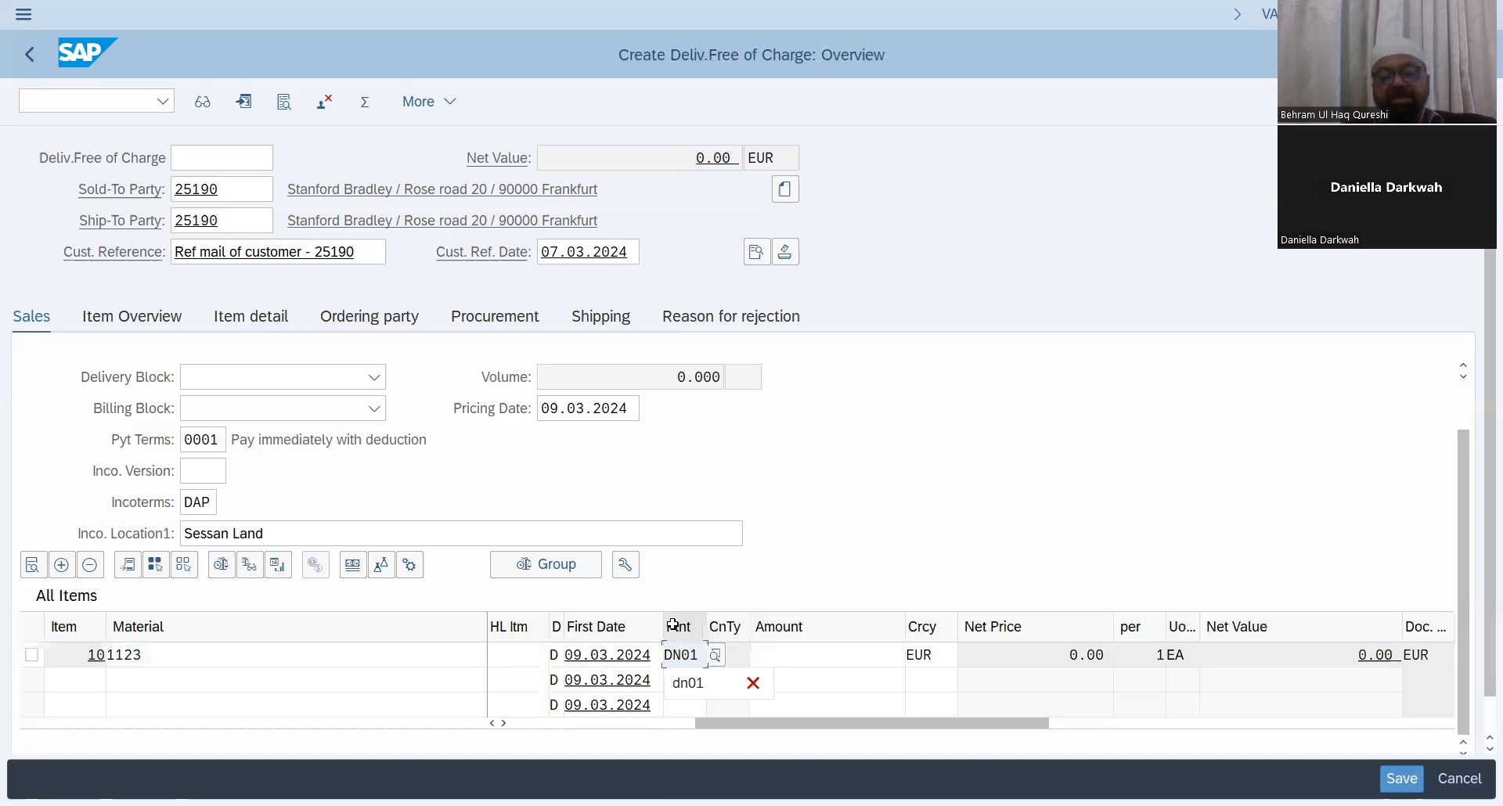
pyautogui.press('Return')
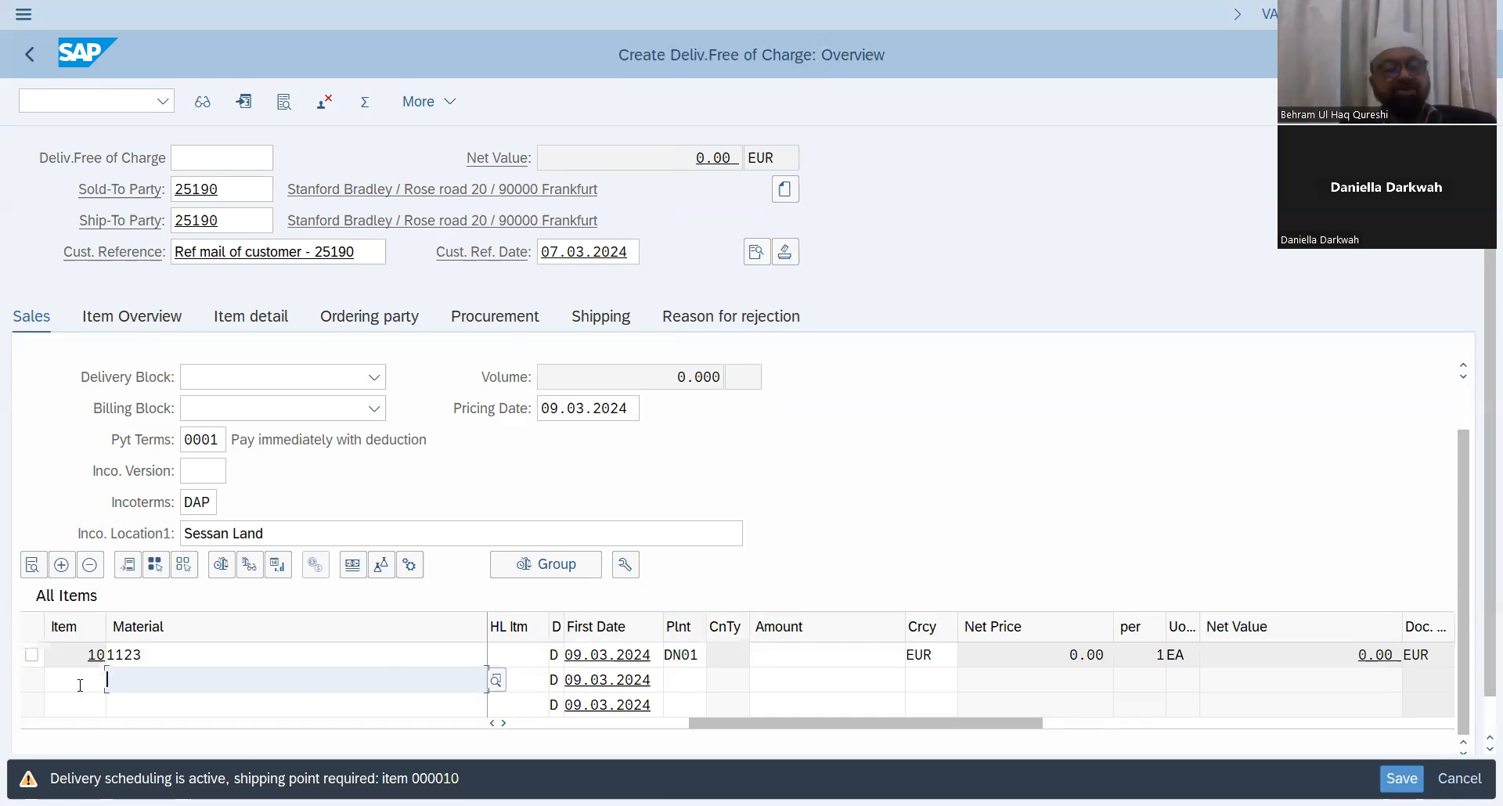
# Step: Open the header shipping data, set the shipping condition to 01, and redetermine shipping for all items
pyautogui.click(31, 655)
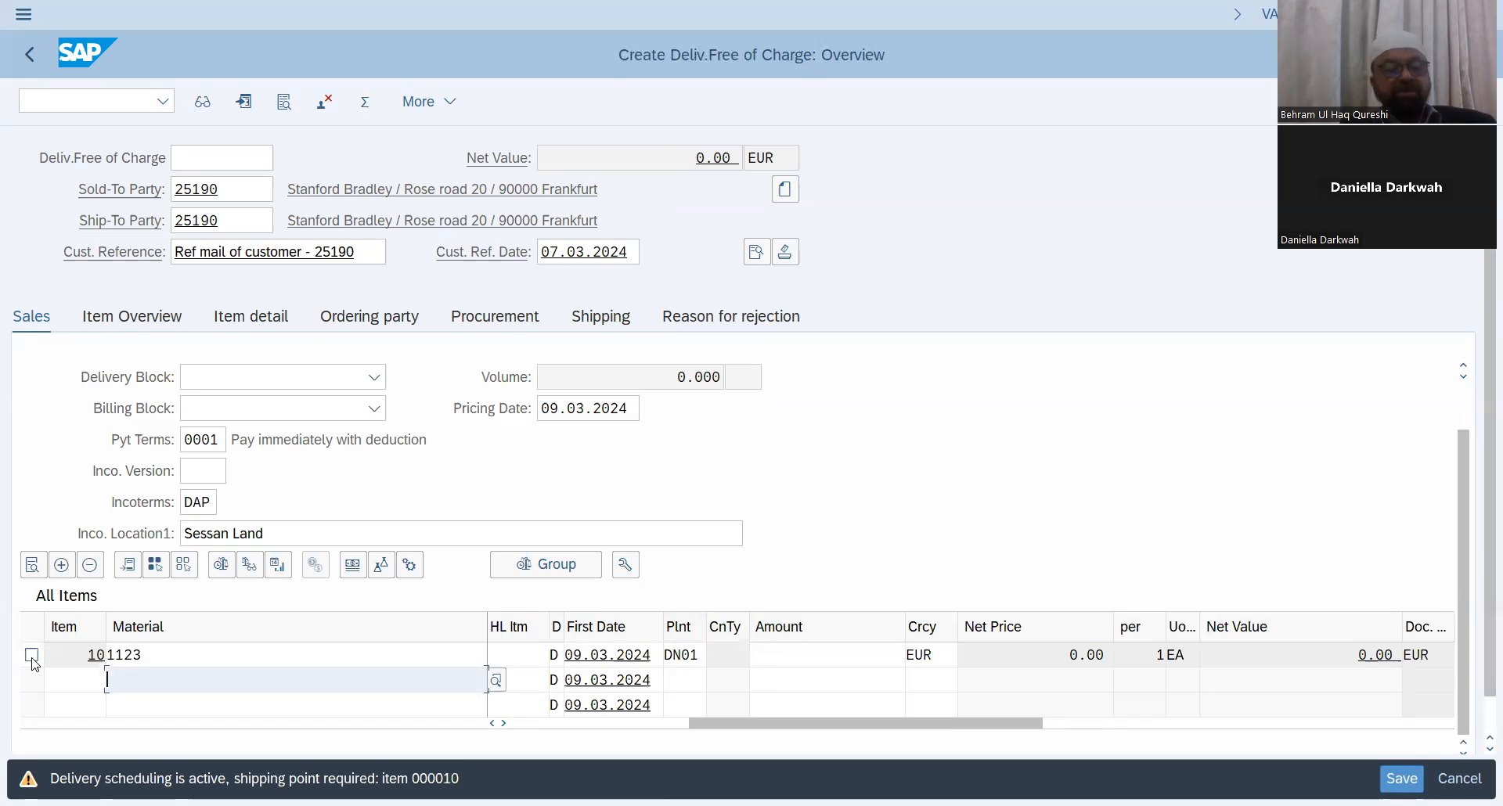
pyautogui.click(754, 259)
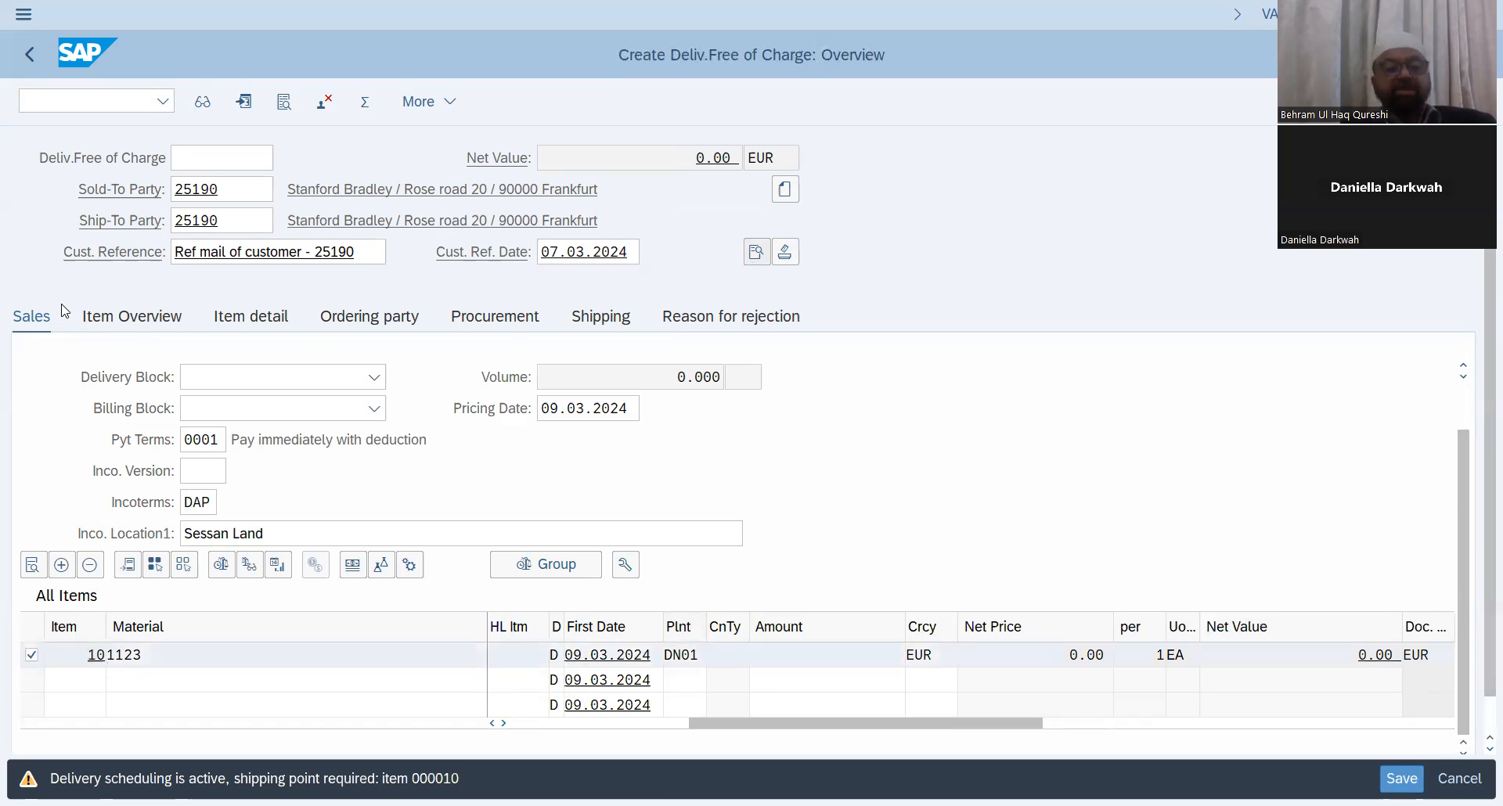
pyautogui.click(113, 252)
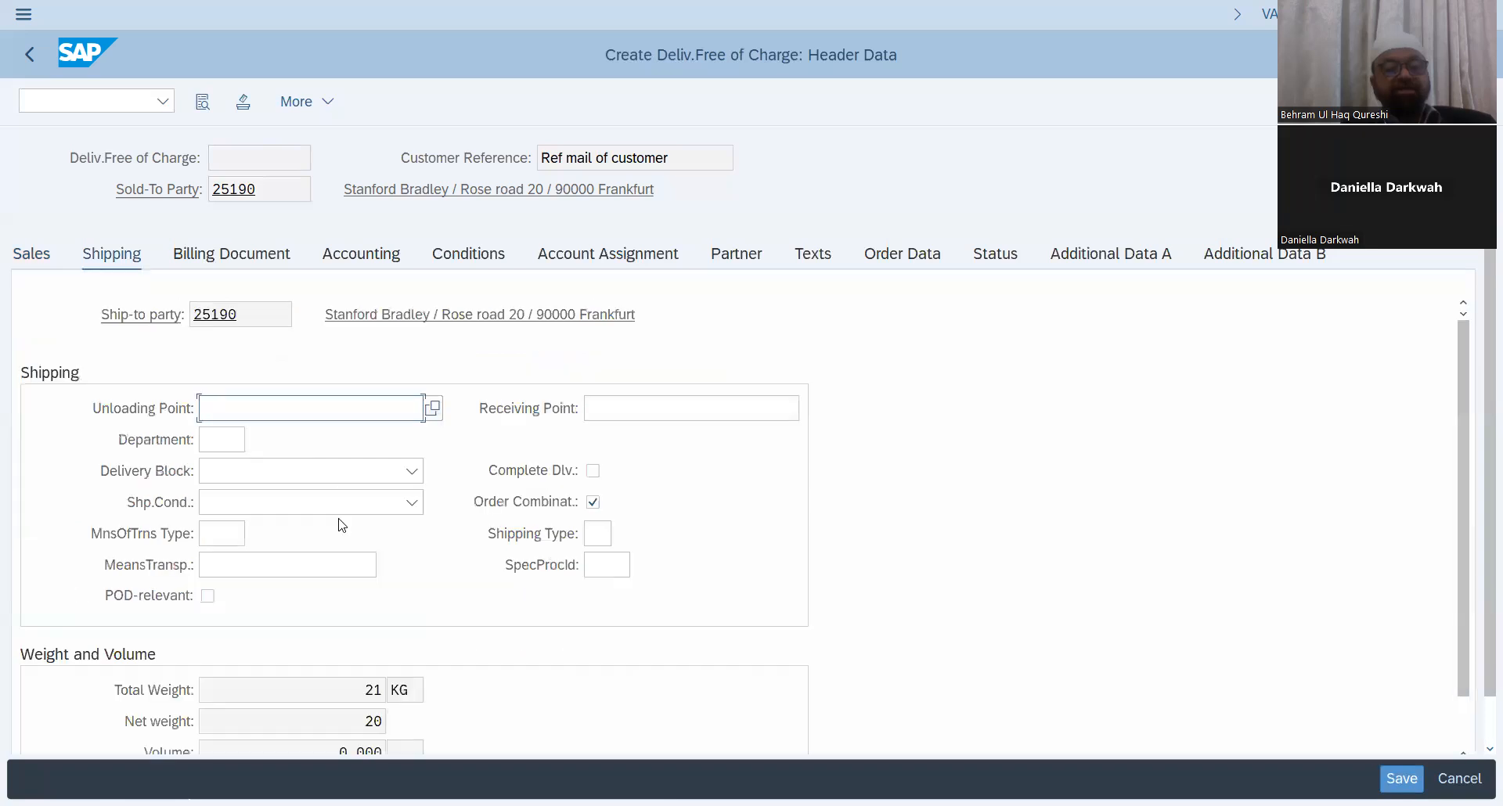
pyautogui.click(413, 501)
pyautogui.click(291, 536)
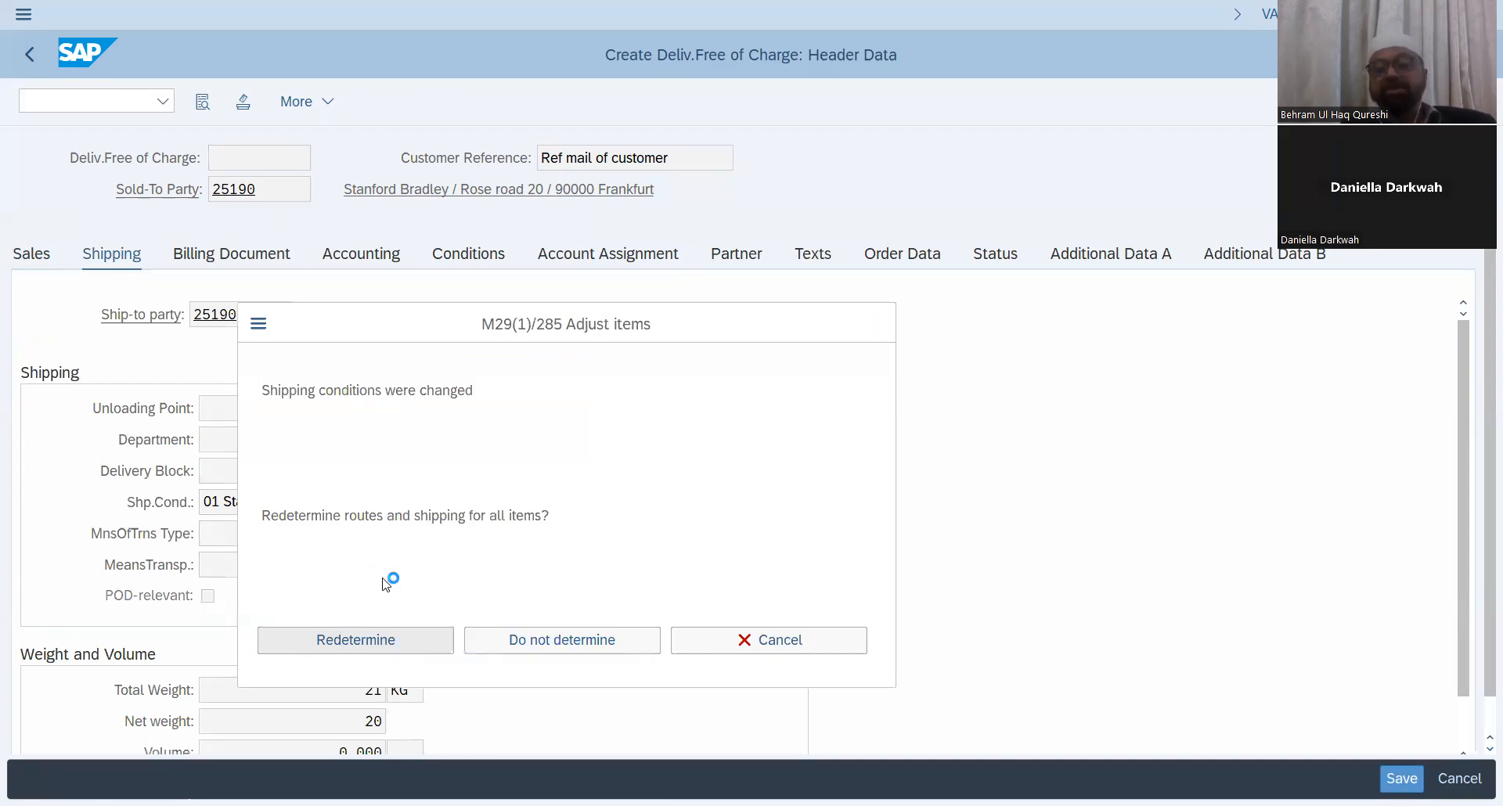
pyautogui.press('Return')
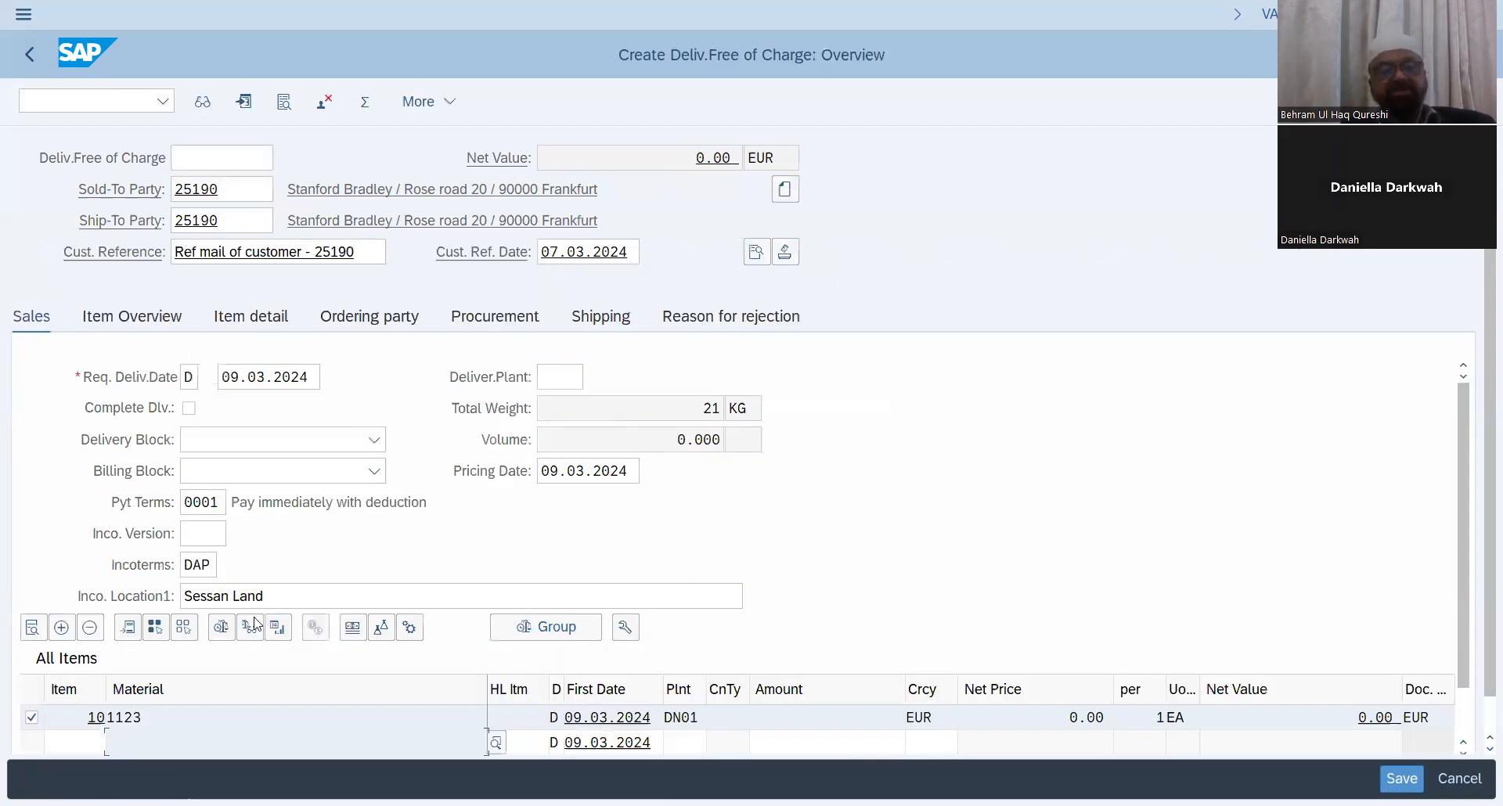
# Step: Review the item's pricing conditions and the document's incompletion log for missing data
pyautogui.click(353, 627)
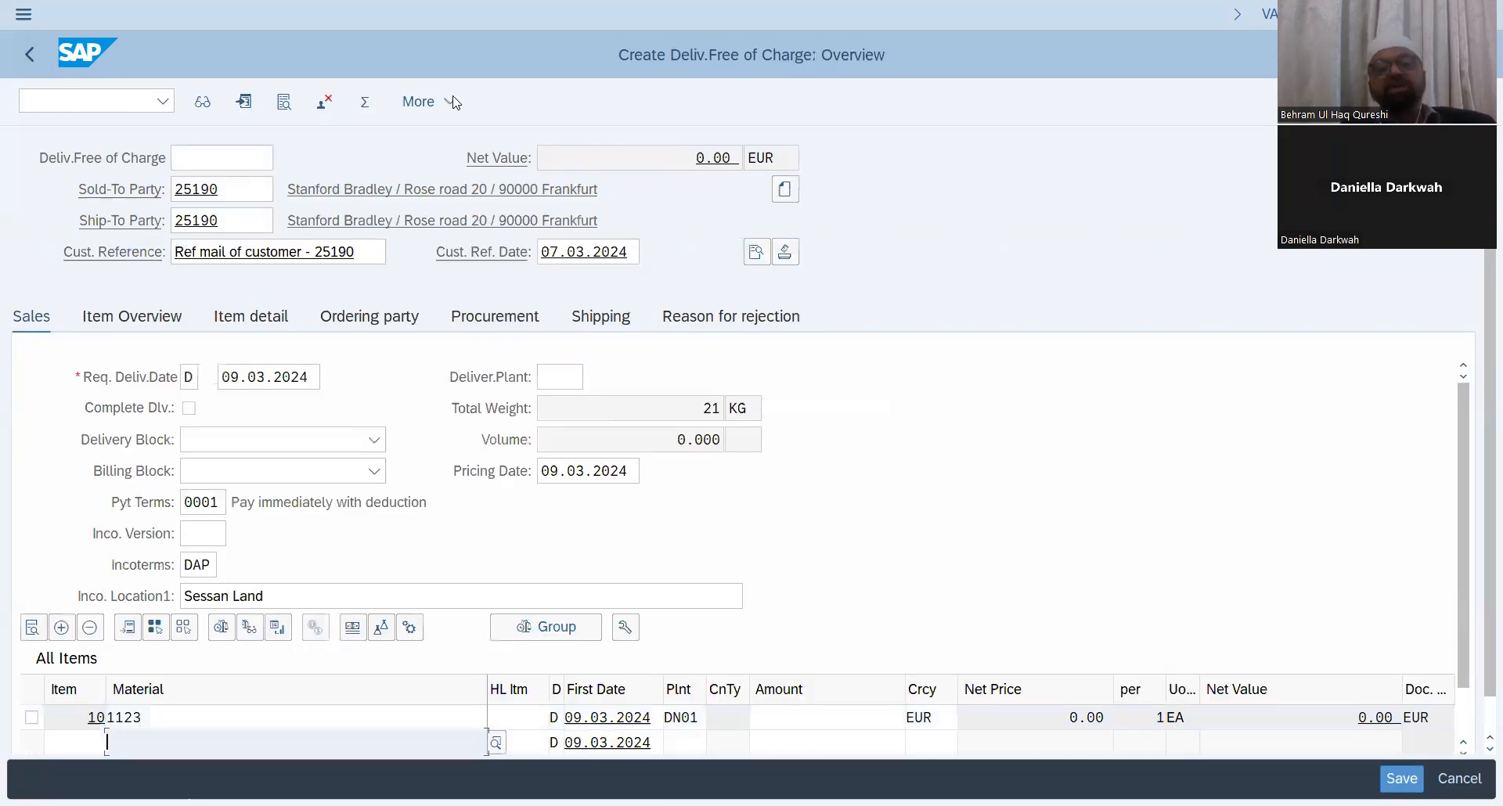
pyautogui.click(452, 101)
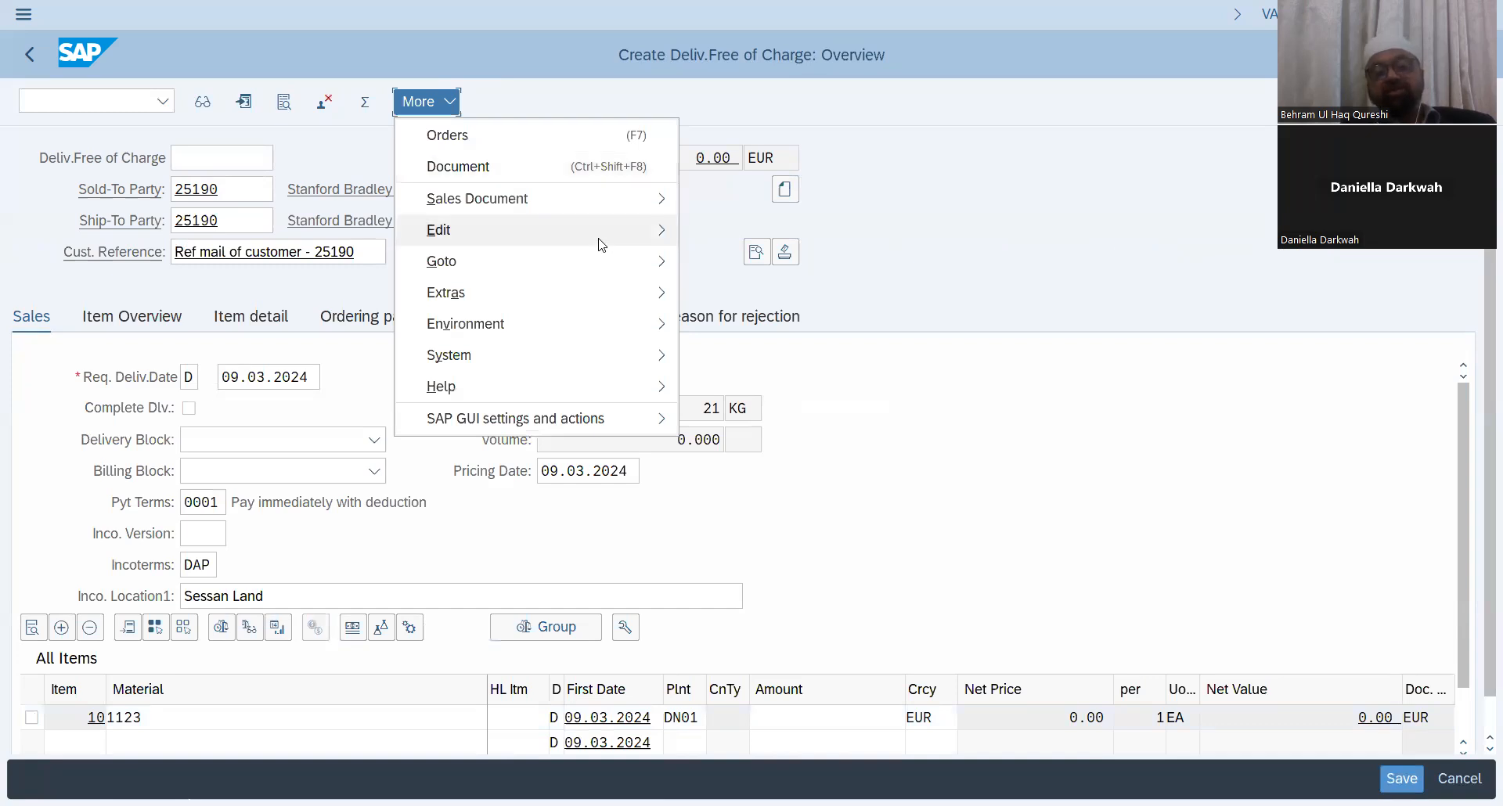
pyautogui.moveTo(597, 237)
pyautogui.click(795, 552)
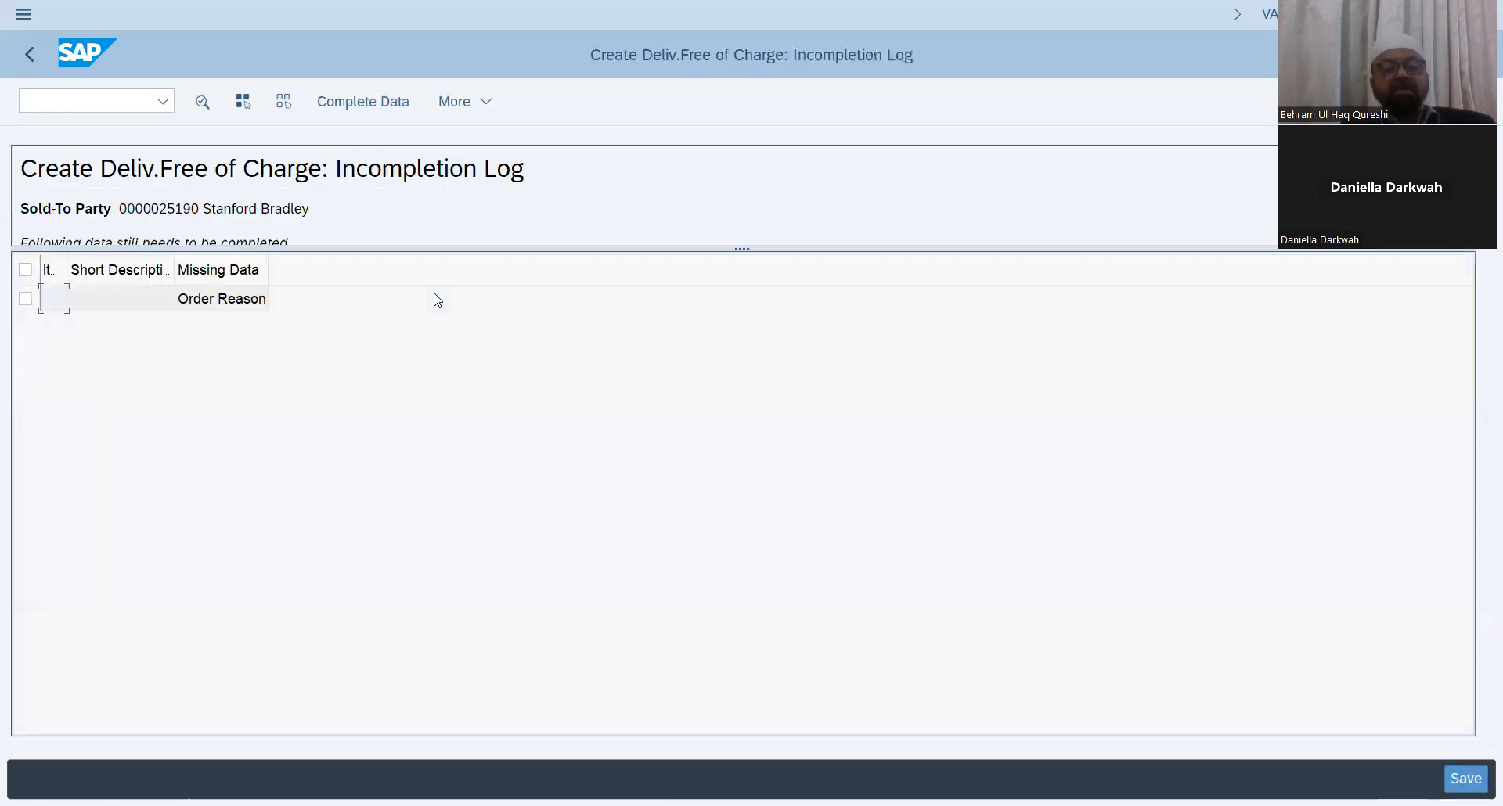
pyautogui.click(30, 54)
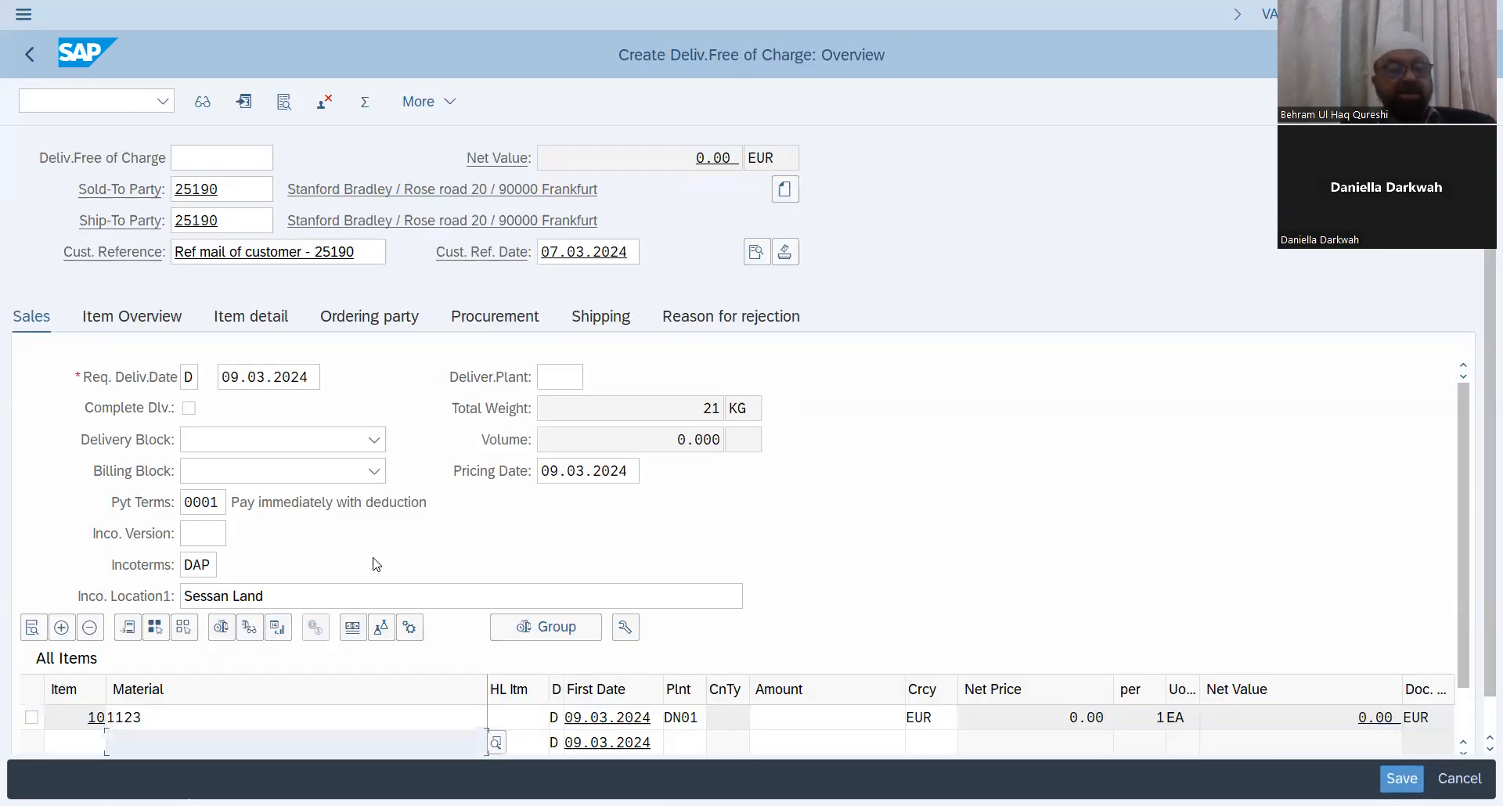
# Step: Set the order reason to 105 Free of charge sample
pyautogui.click(723, 322)
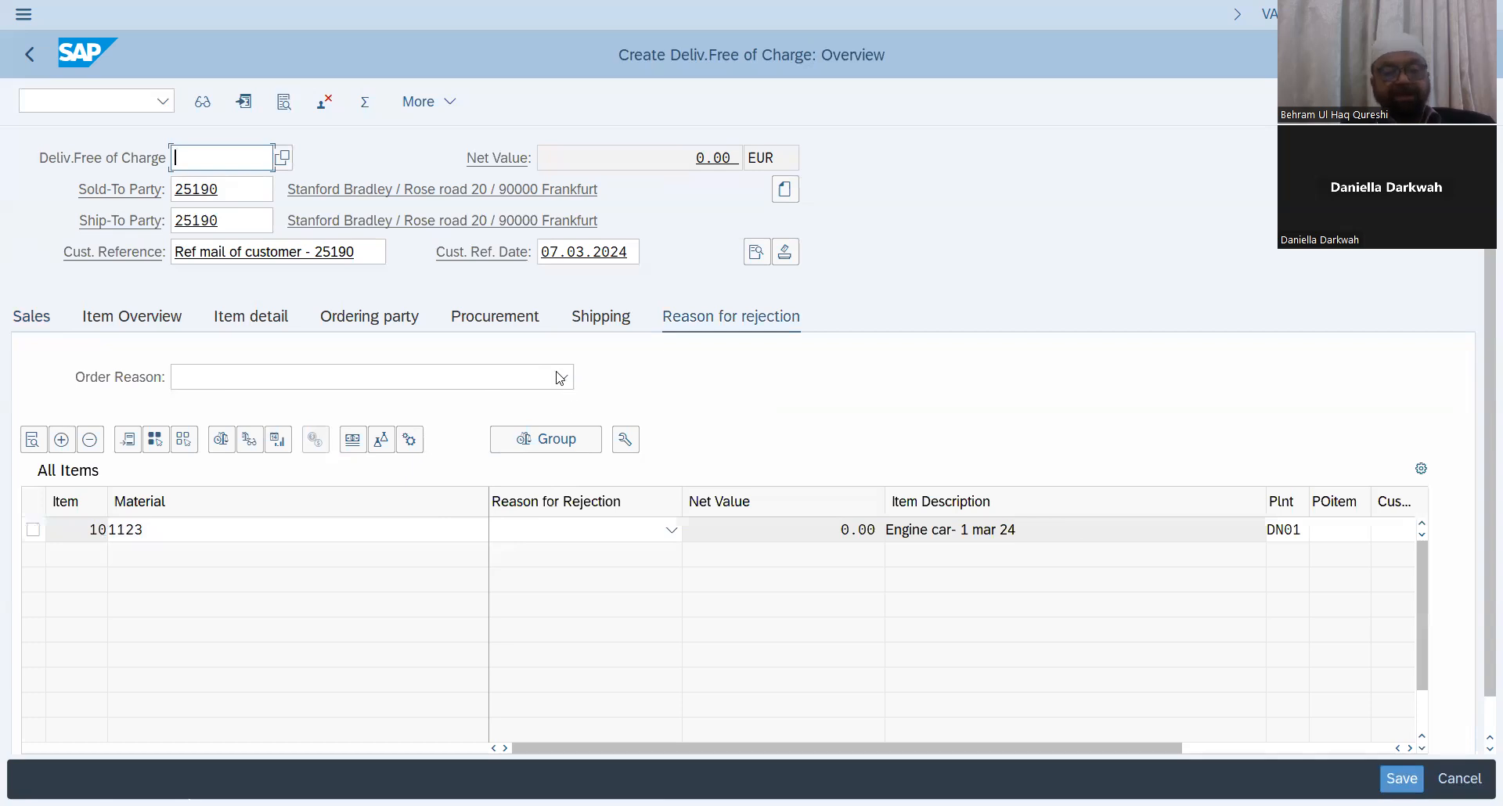
pyautogui.click(561, 377)
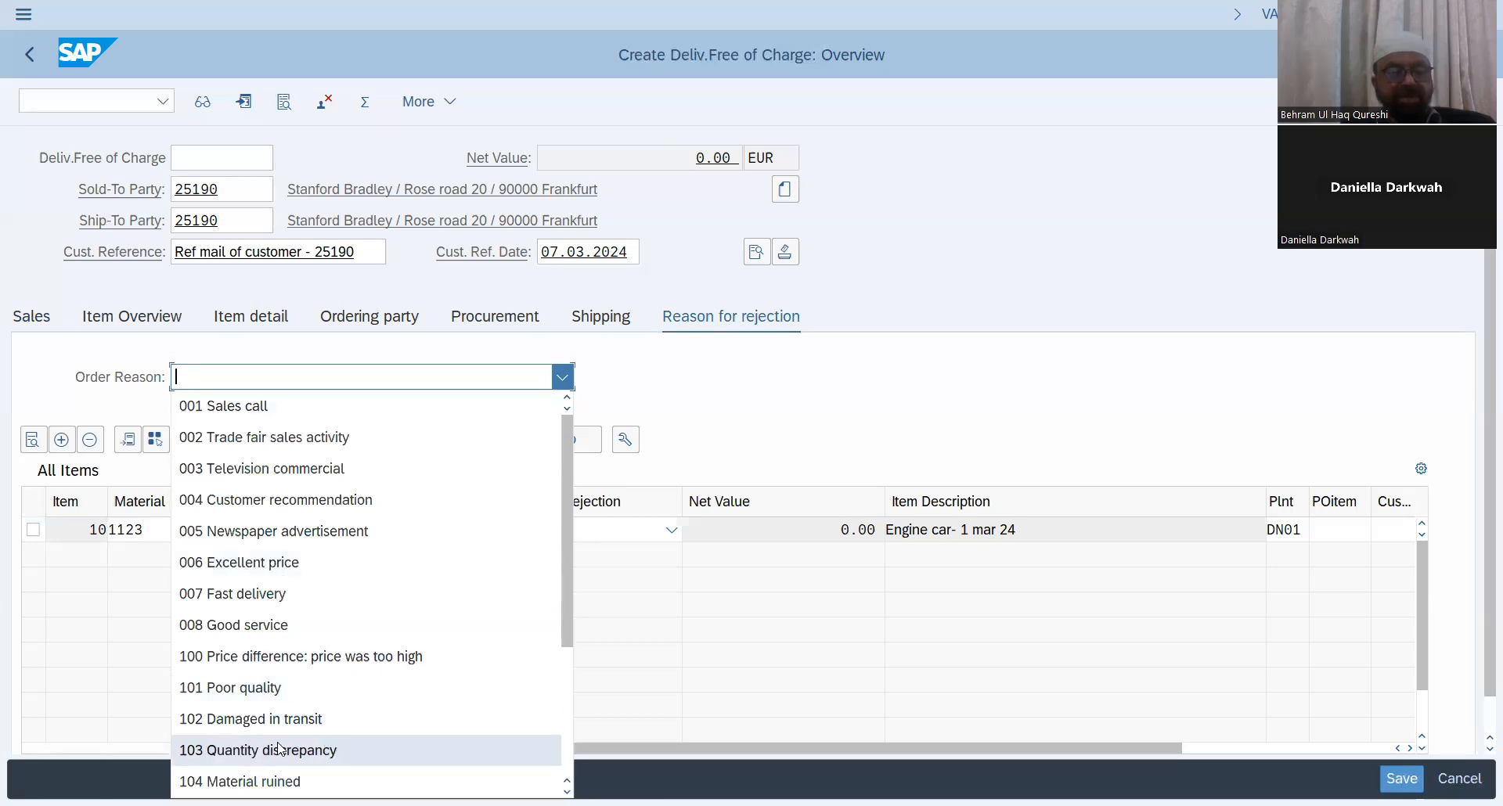
pyautogui.scroll(-3, 309, 705)
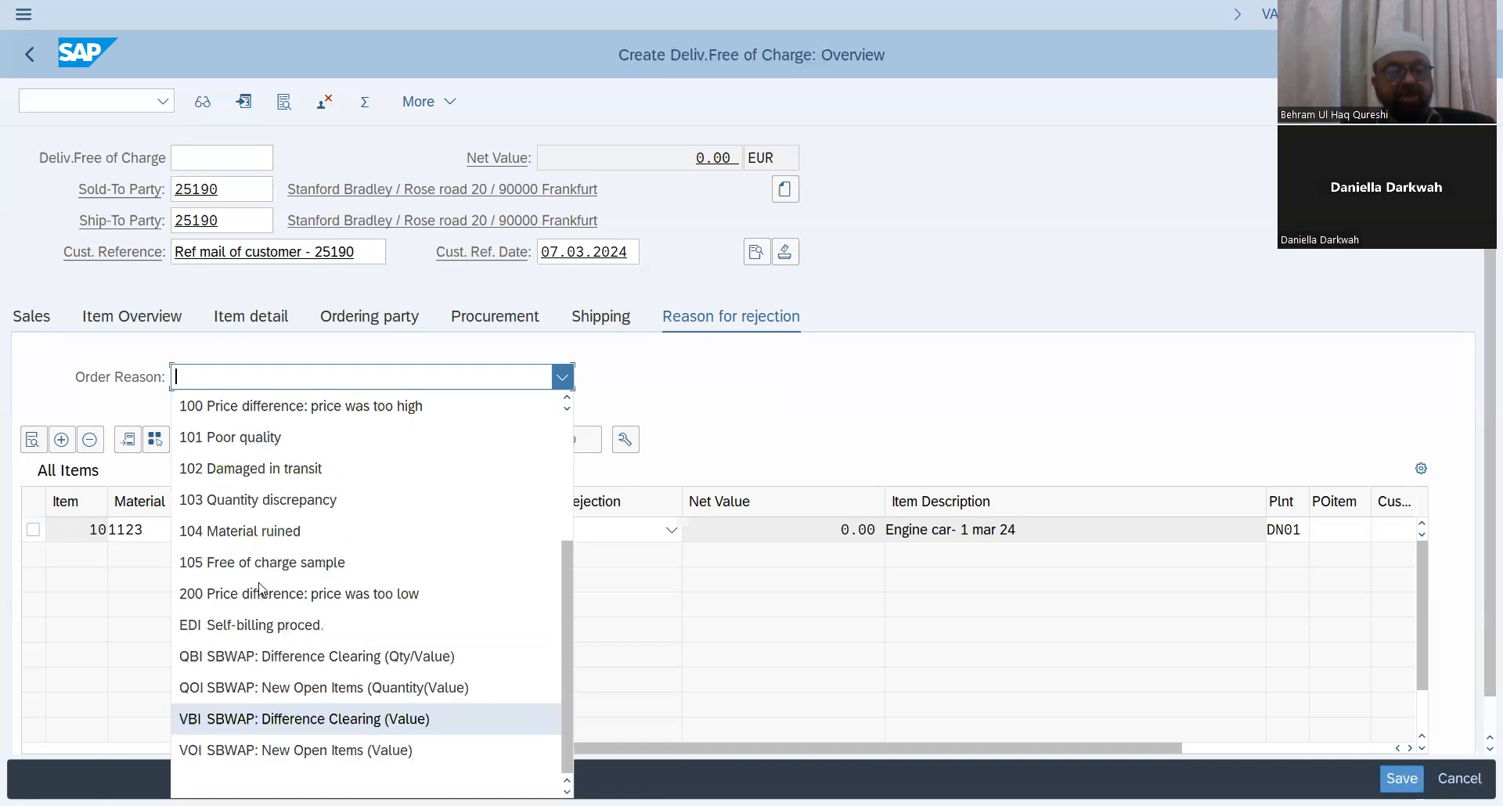
pyautogui.click(314, 562)
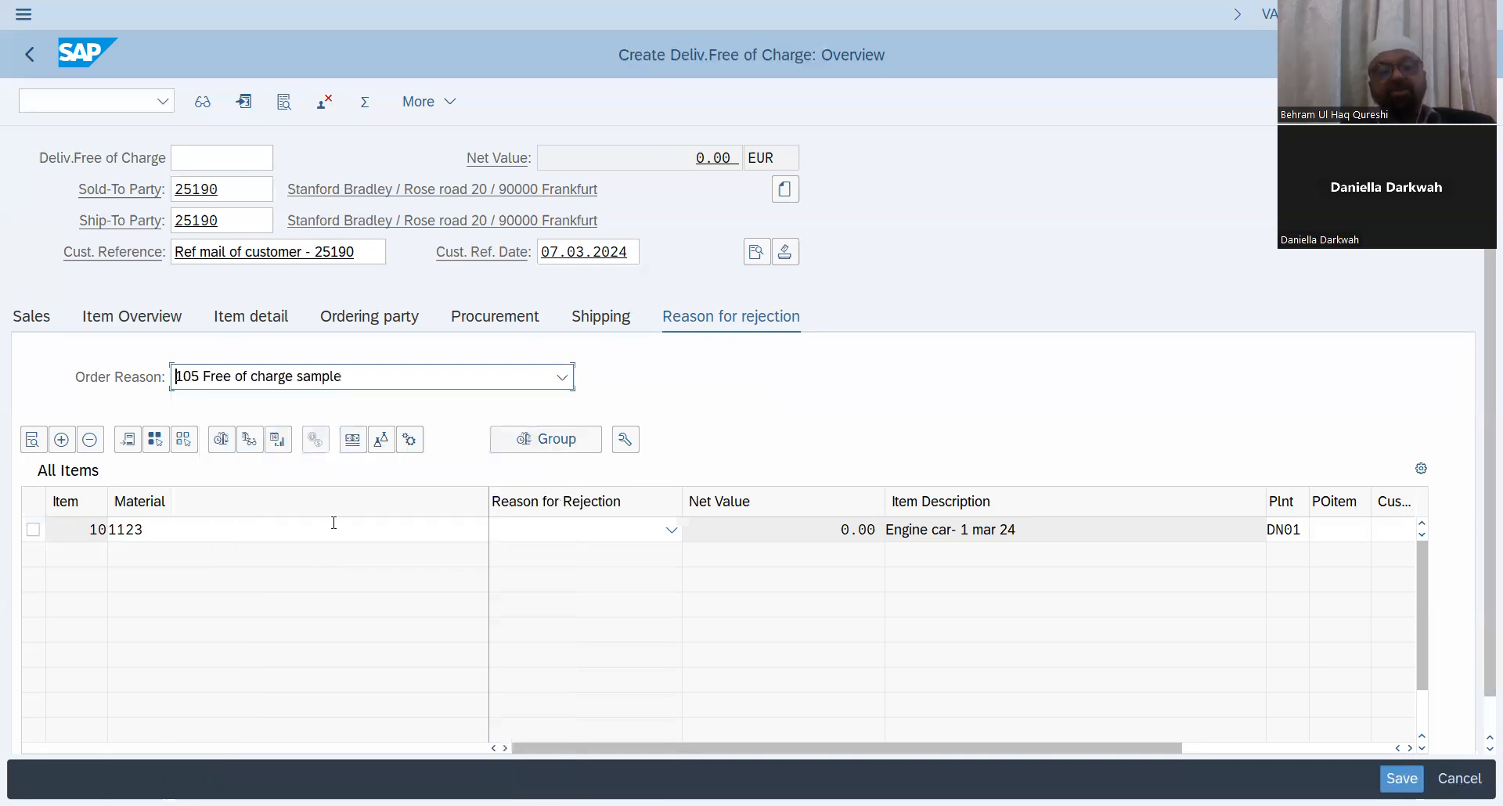